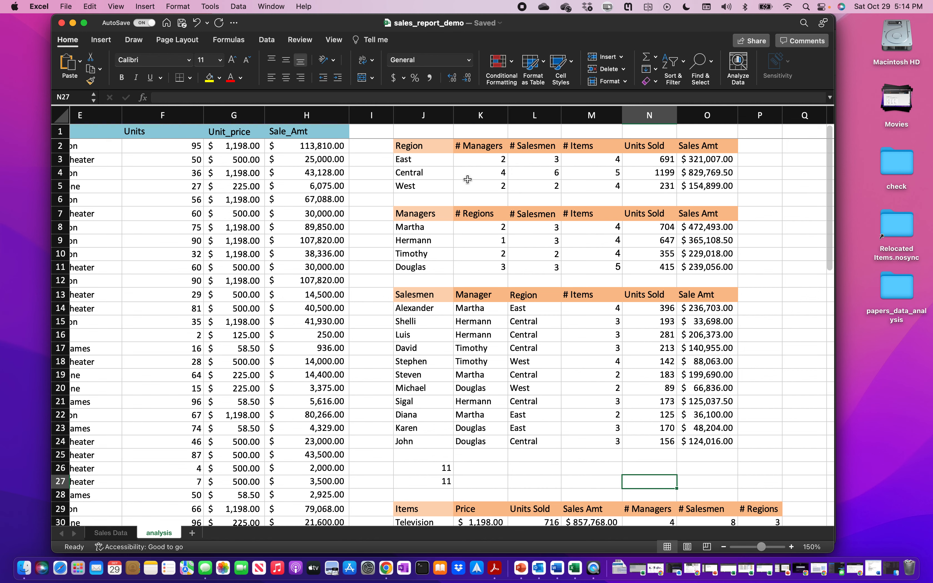
- Copy the Region summary table (J2:O5) and paste it at B3 on a new Sheet3
scroll(361, 359, left, 1)
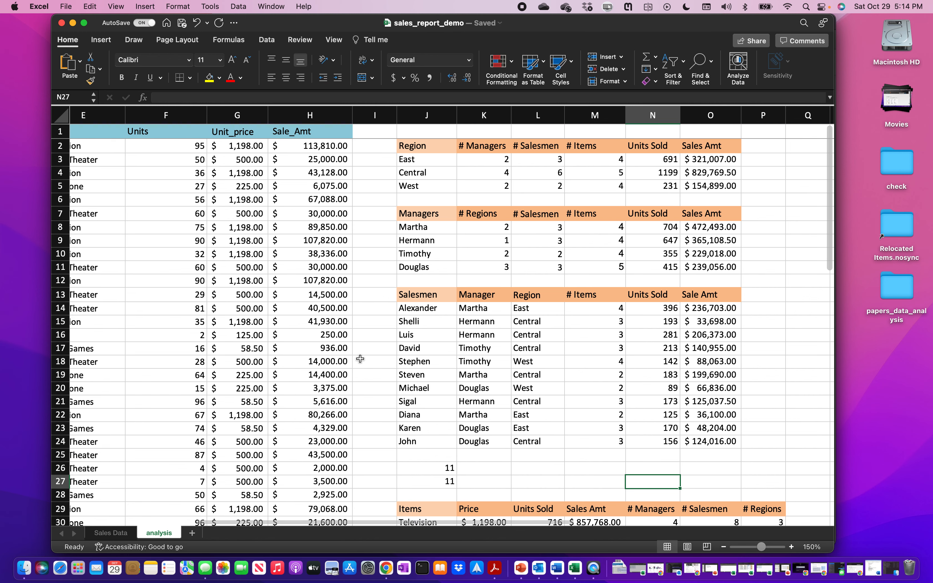
click(444, 146)
drag(443, 146, 695, 184)
key(super+c)
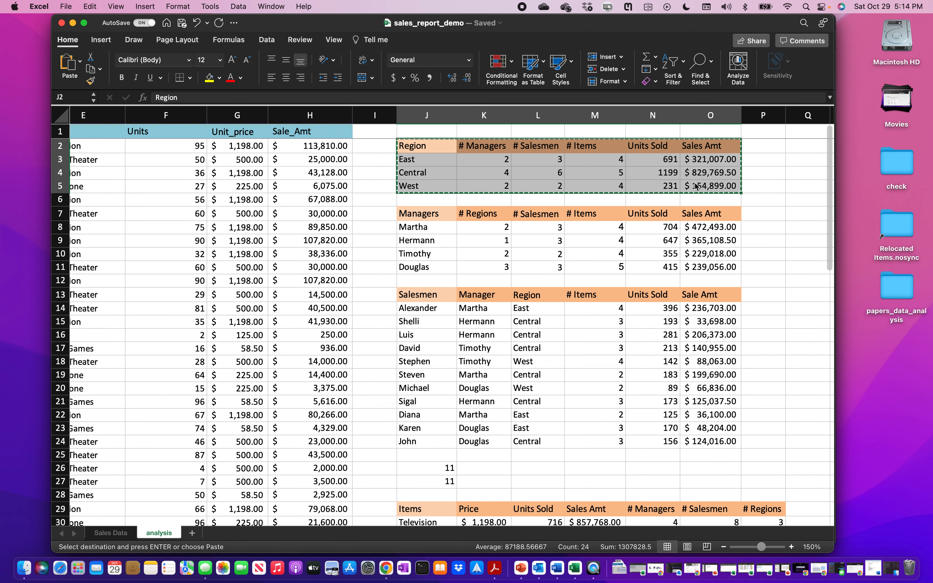
click(193, 534)
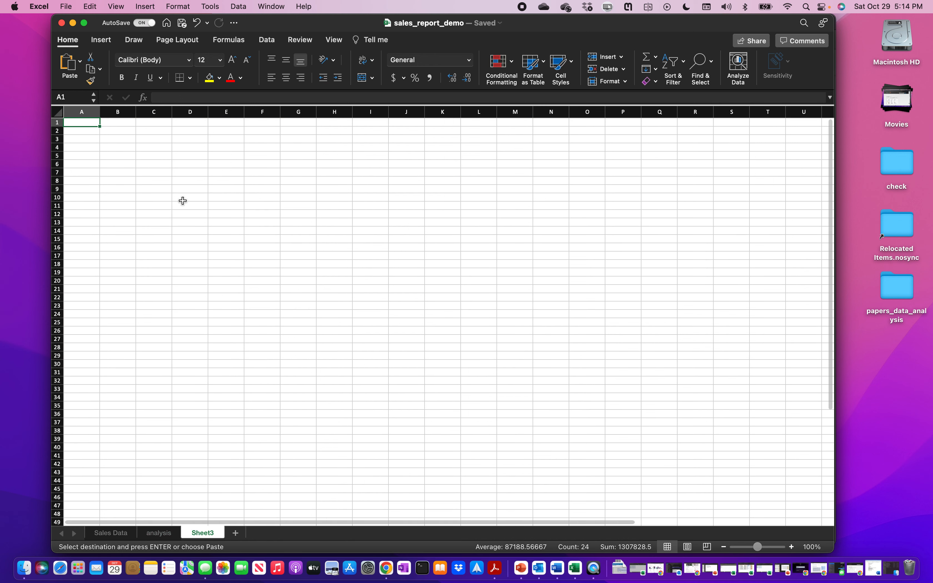
click(121, 140)
key(super+v)
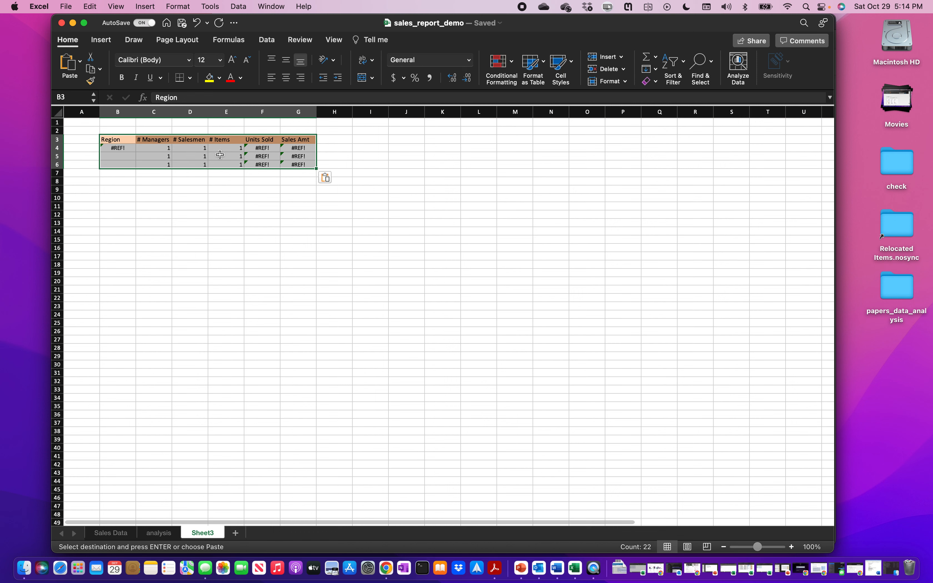
click(334, 178)
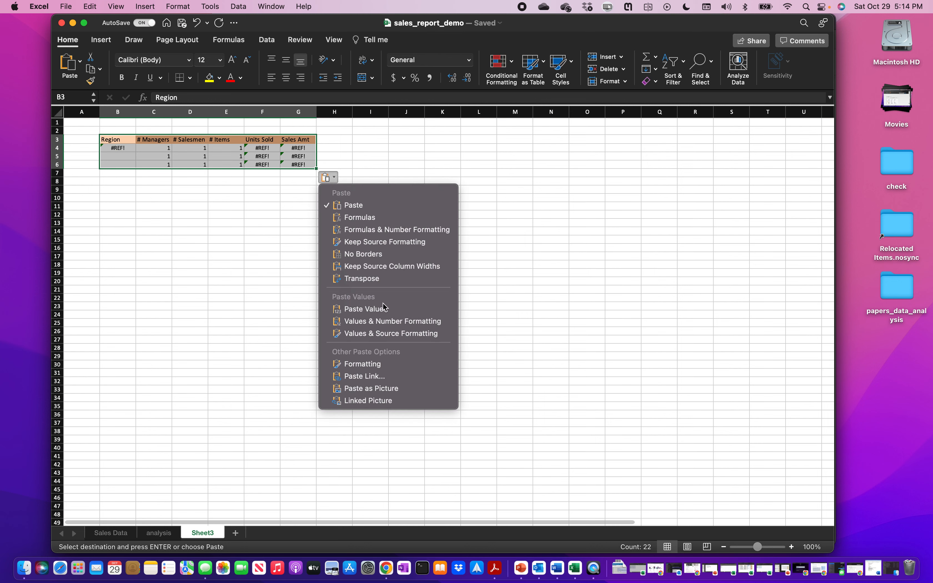
- Re-paste the Region table as Values & Source Formatting and autofit column G
click(334, 179)
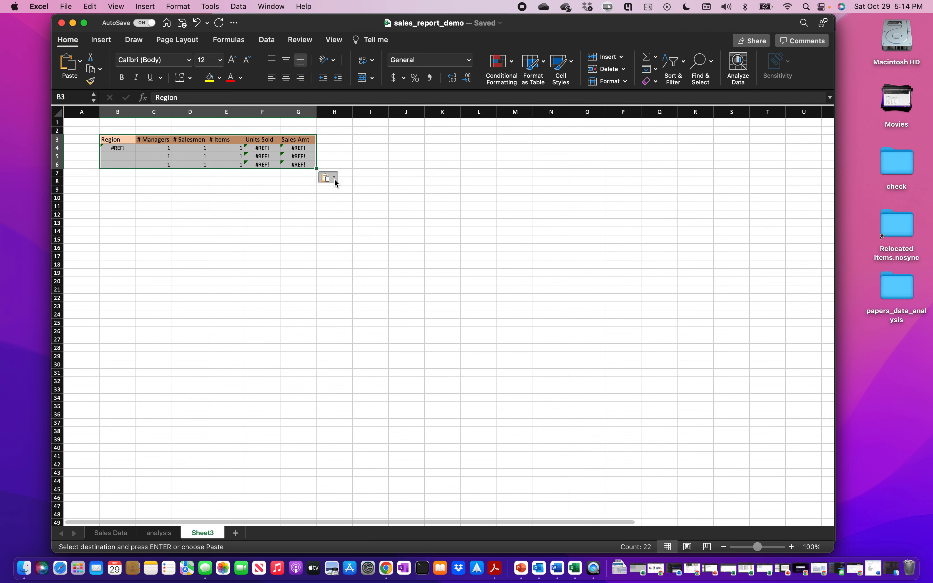
click(332, 179)
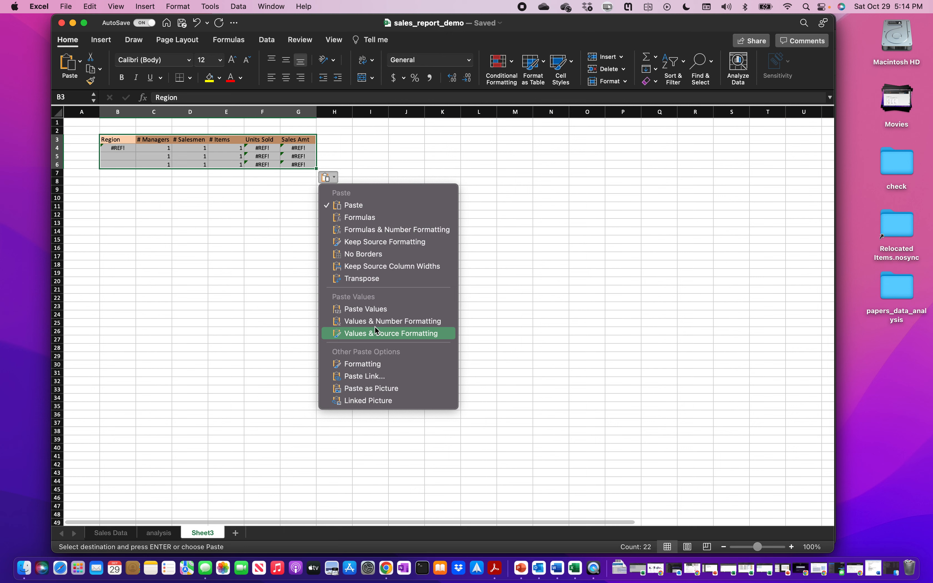
click(392, 334)
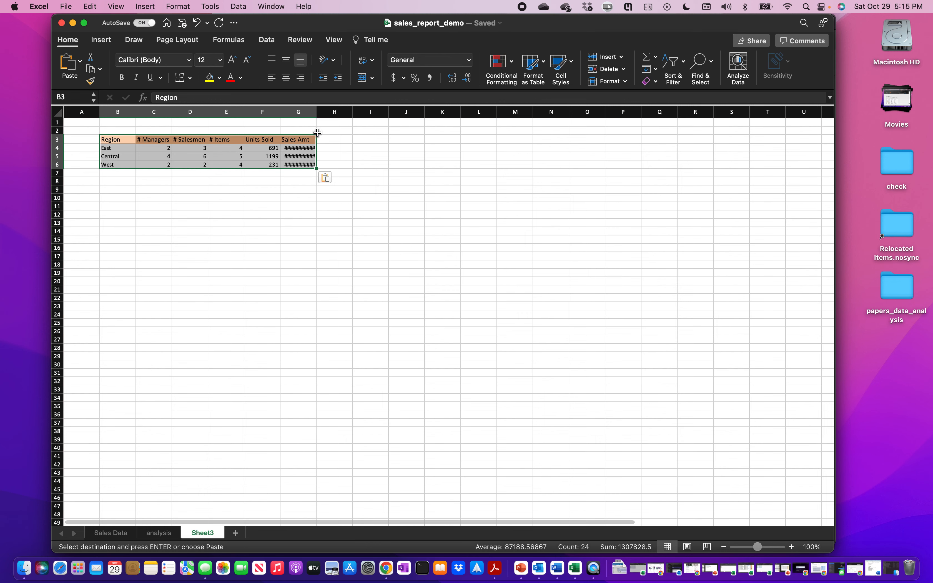
double_click(315, 111)
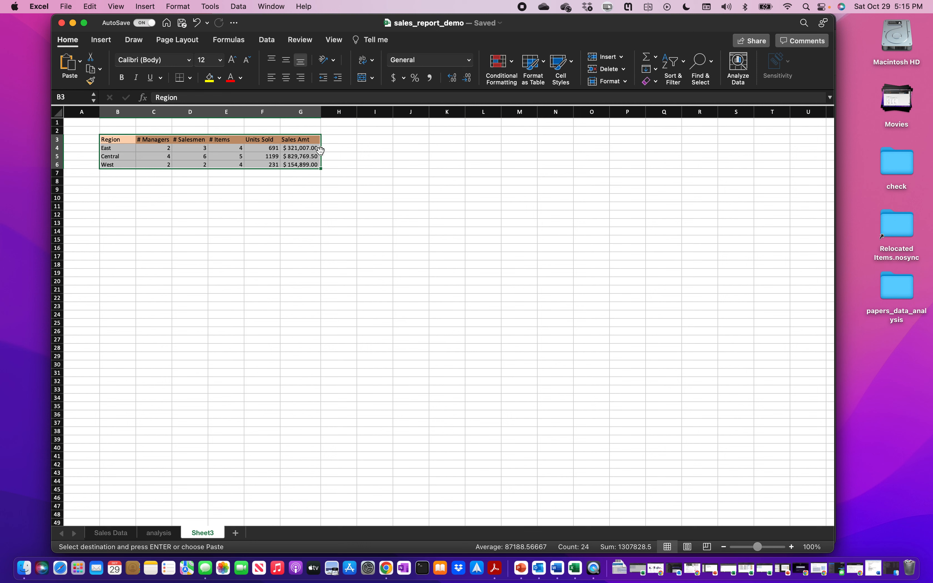
- Zoom the sheet to 170%, then switch to the reference report in Acrobat Reader
click(322, 112)
click(792, 547)
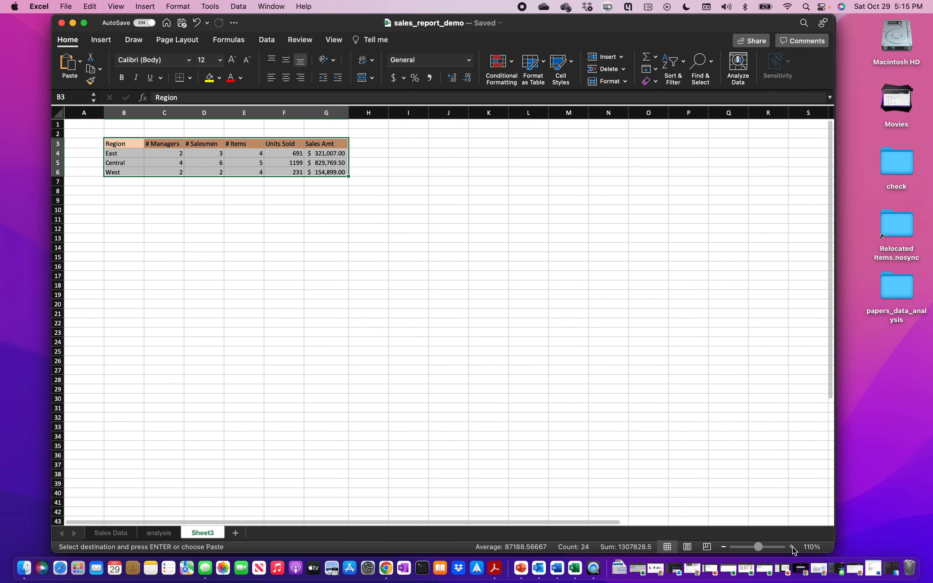
click(793, 546)
click(793, 547)
click(792, 547)
click(792, 547)
click(792, 547)
click(792, 547)
click(793, 547)
click(792, 546)
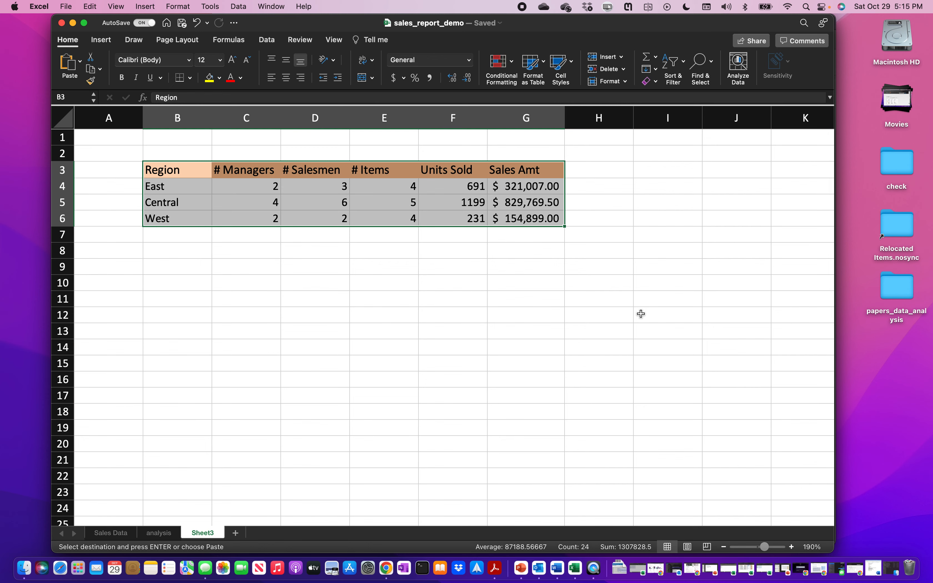
click(725, 547)
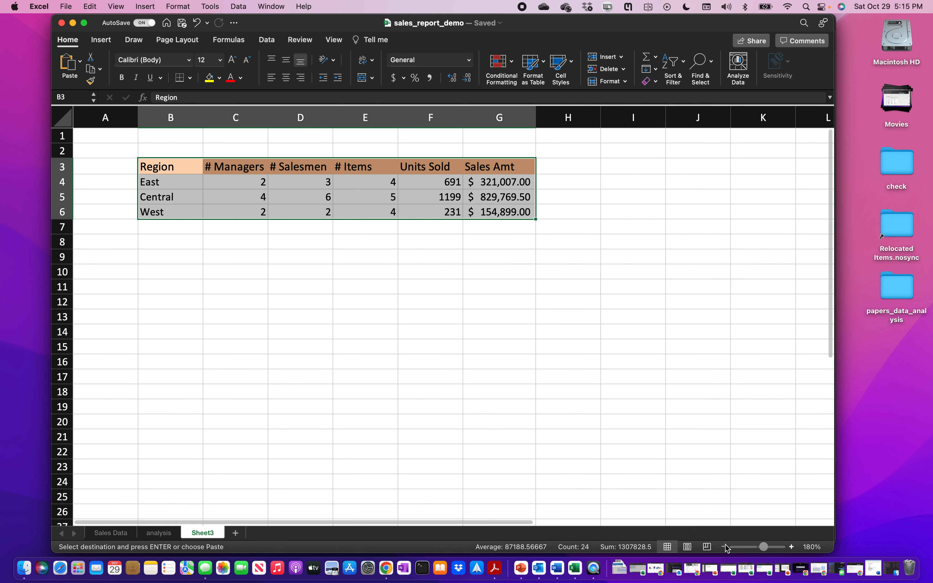
click(725, 547)
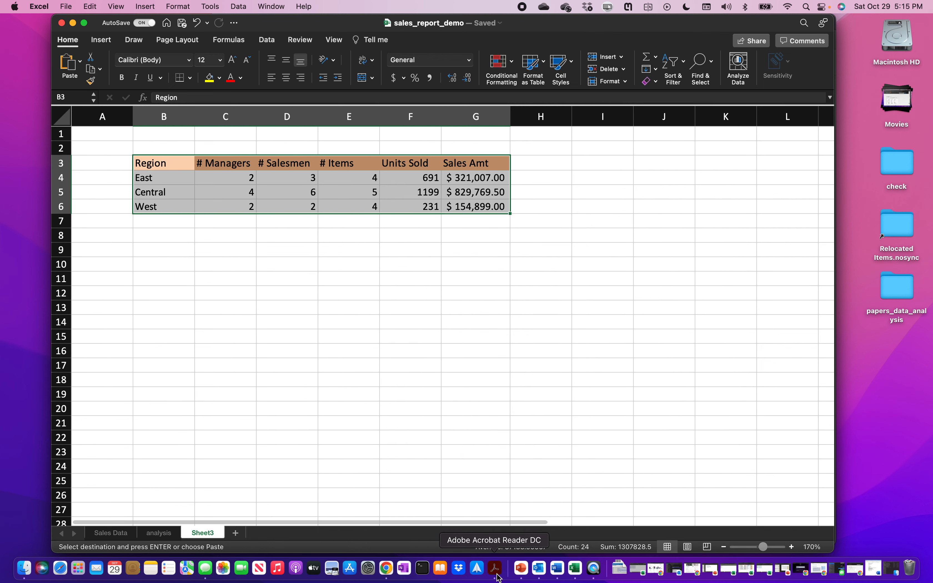
click(496, 570)
scroll(470, 370, down, 5)
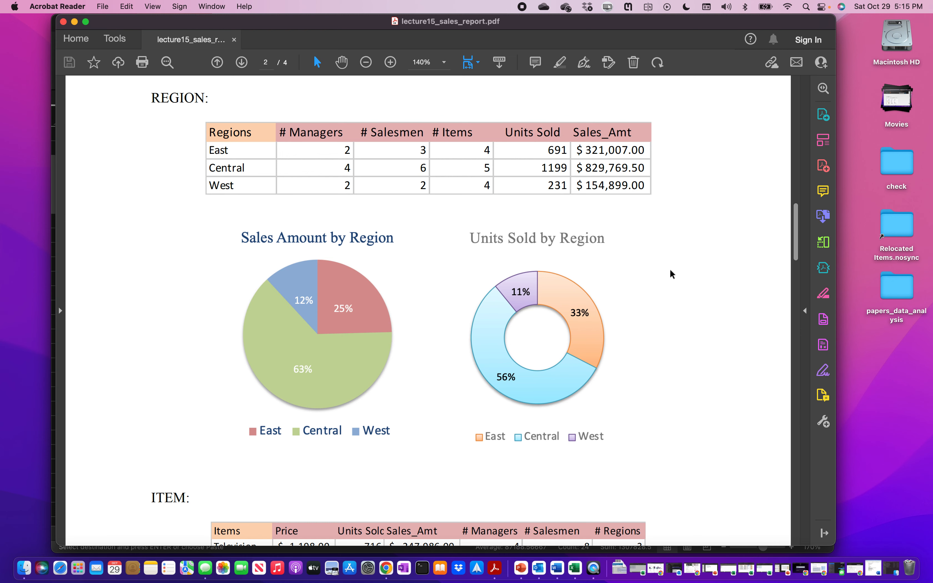
- Return to the Excel workbook after checking the report's Region pie charts
click(575, 569)
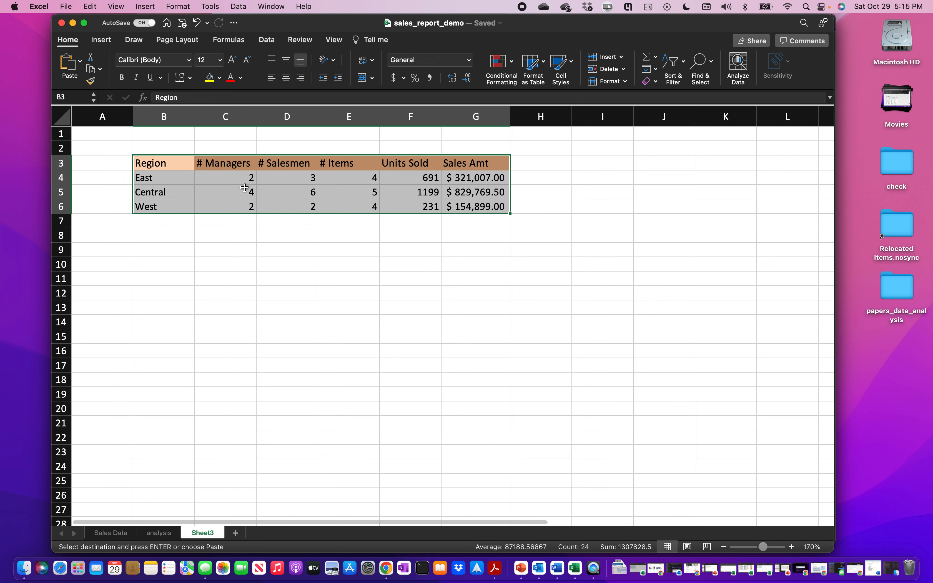
- Select the region names B4:B6 together with the Sales Amt values G4:G6
click(183, 178)
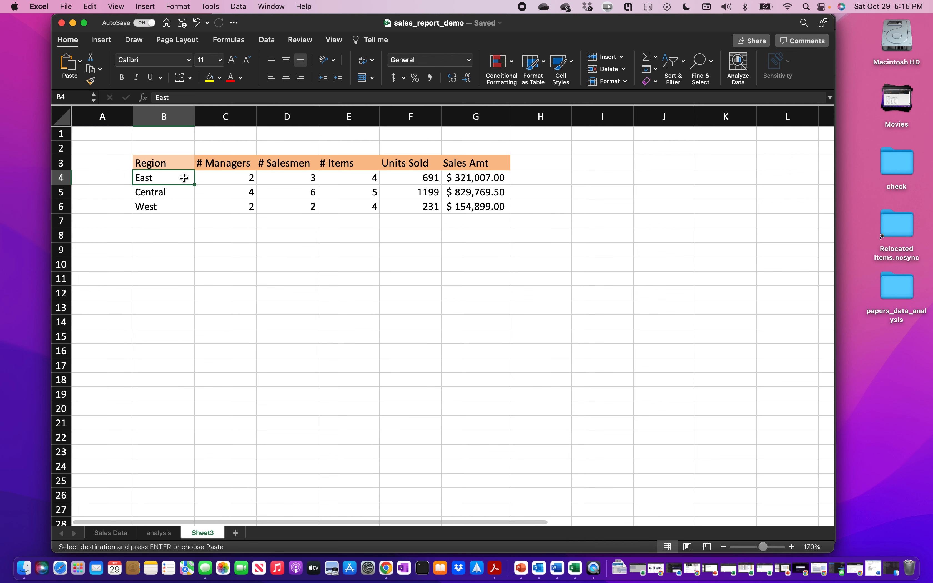
drag(181, 178, 180, 200)
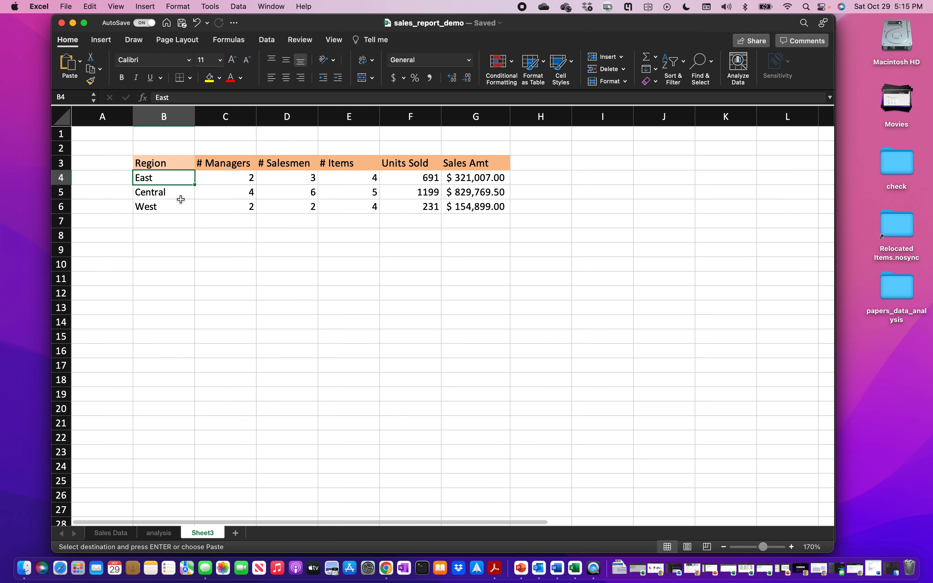
right_click(182, 178)
click(180, 200)
click(168, 178)
drag(168, 178, 169, 203)
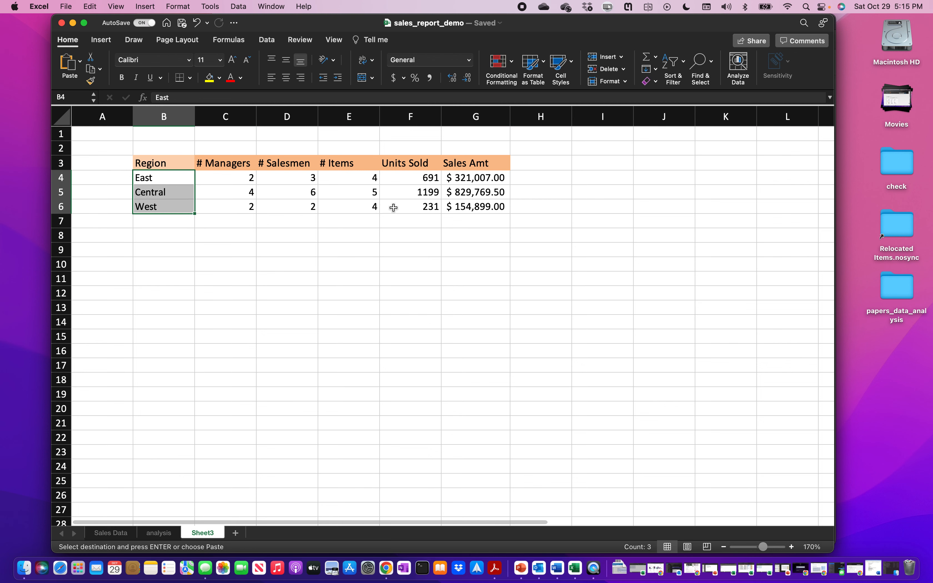
right_click(452, 181)
click(201, 176)
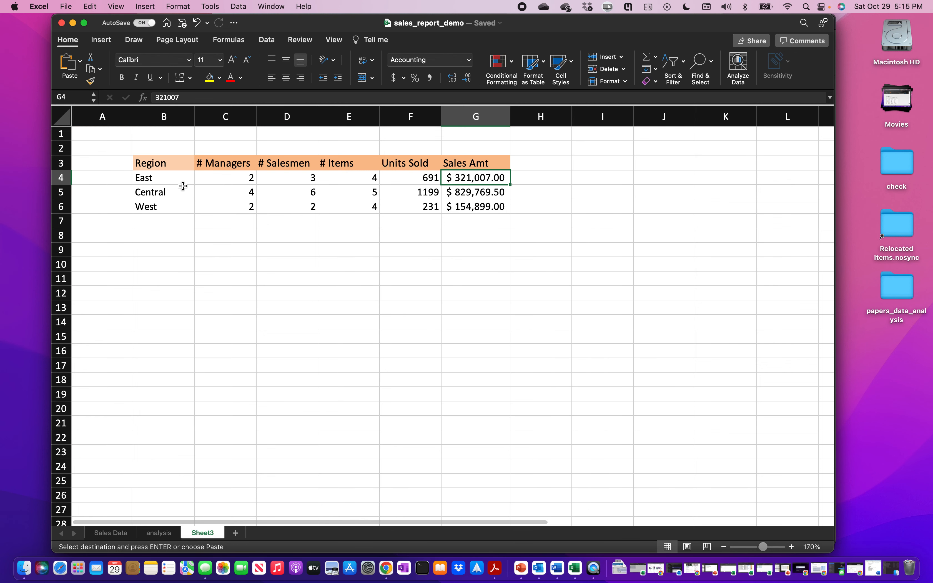
click(180, 182)
drag(177, 179, 176, 204)
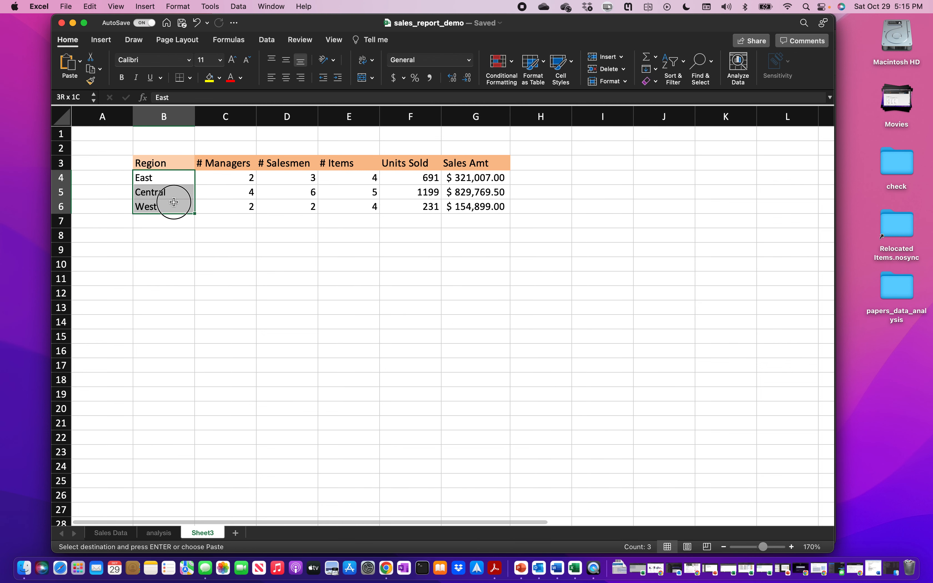
drag(468, 178, 468, 208)
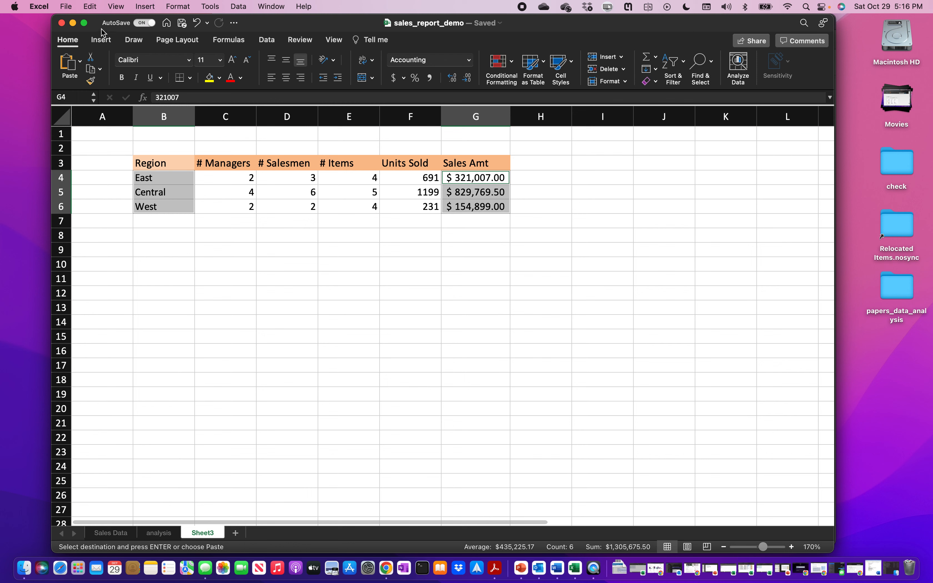
click(101, 41)
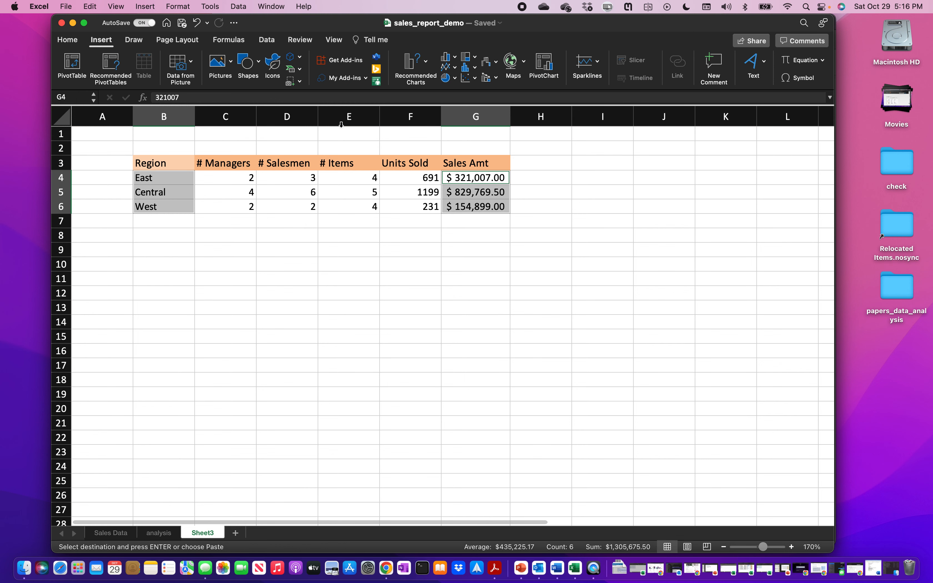
- Insert the recommended Pie chart of Sales Amt for East, Central and West
click(426, 64)
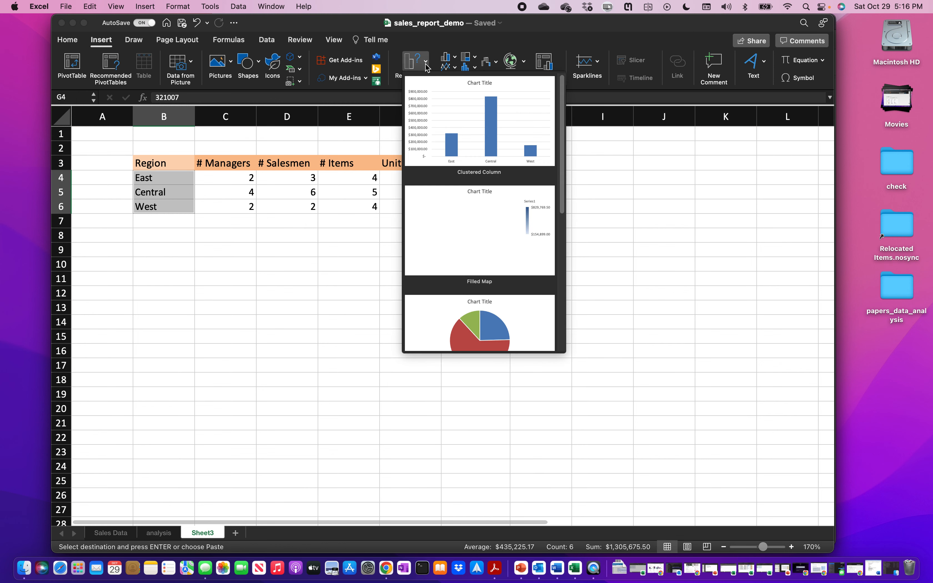
click(426, 64)
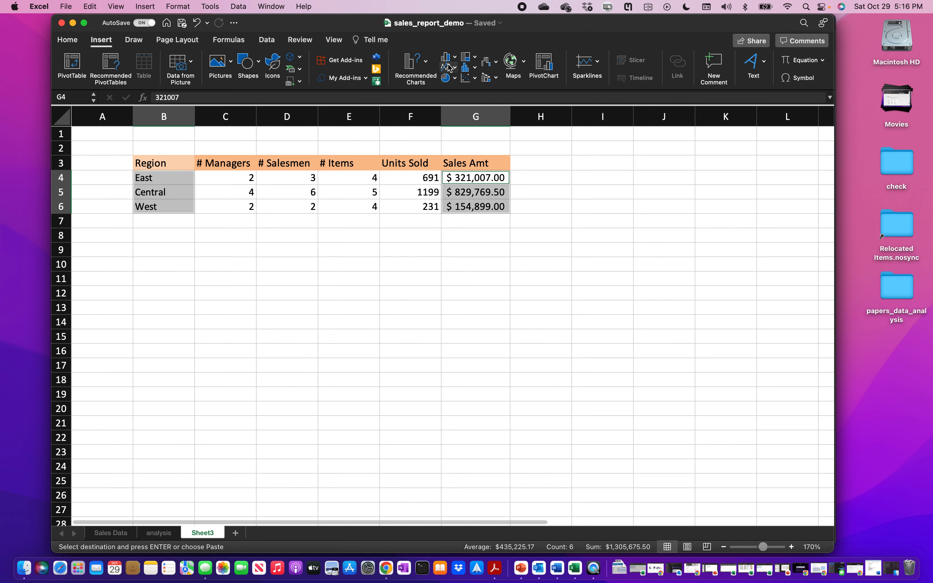
click(425, 66)
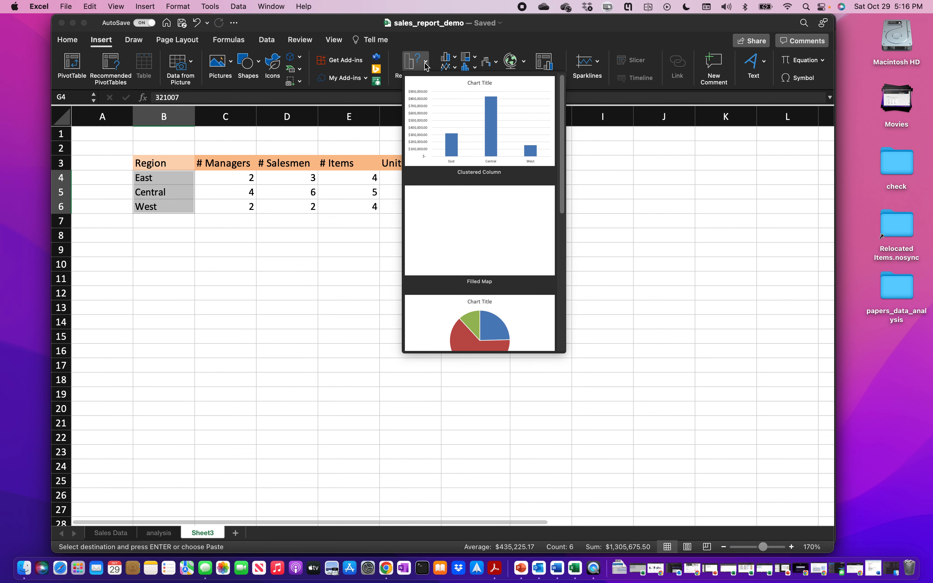
scroll(463, 203, down, 5)
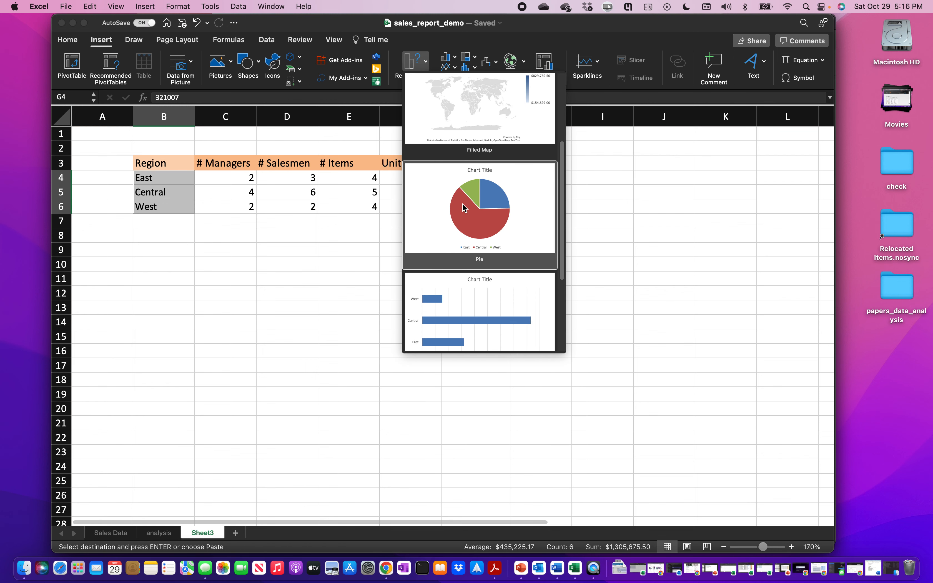
click(488, 206)
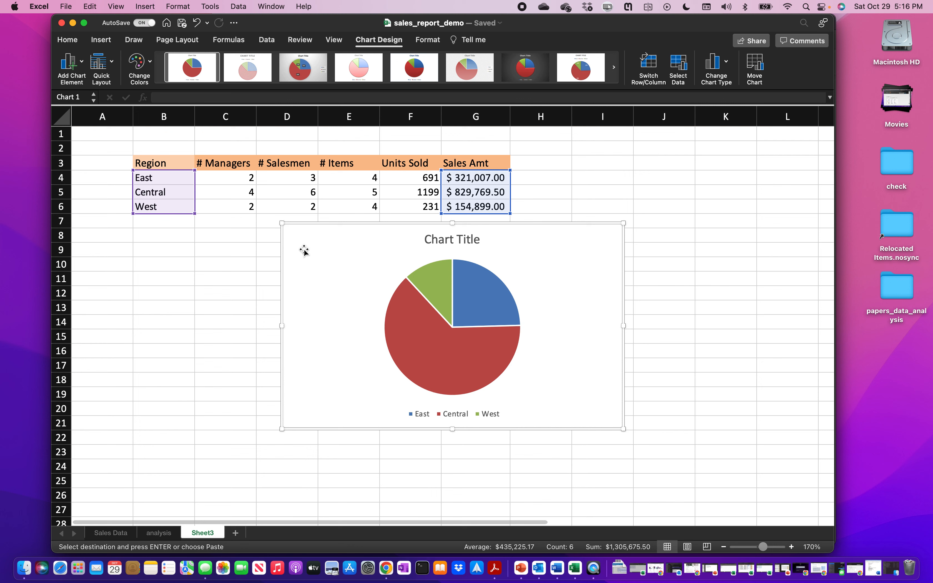
- Apply the Colorful palette giving blue, green and teal pie slices
click(150, 62)
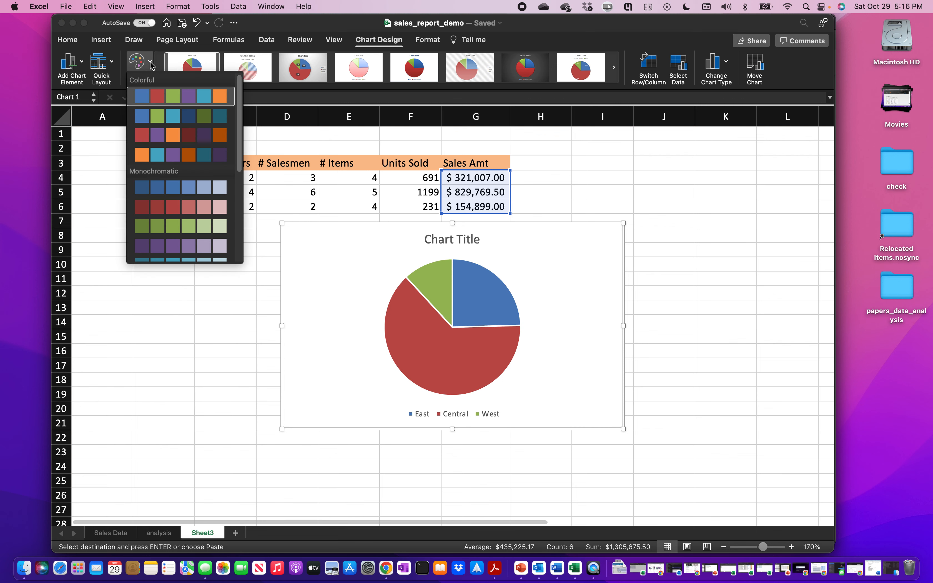
click(168, 117)
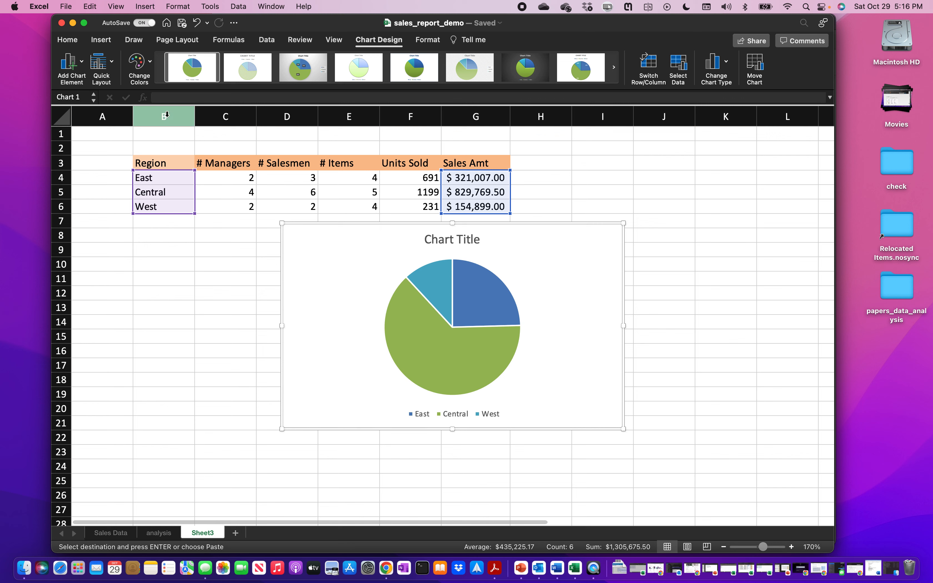
click(150, 63)
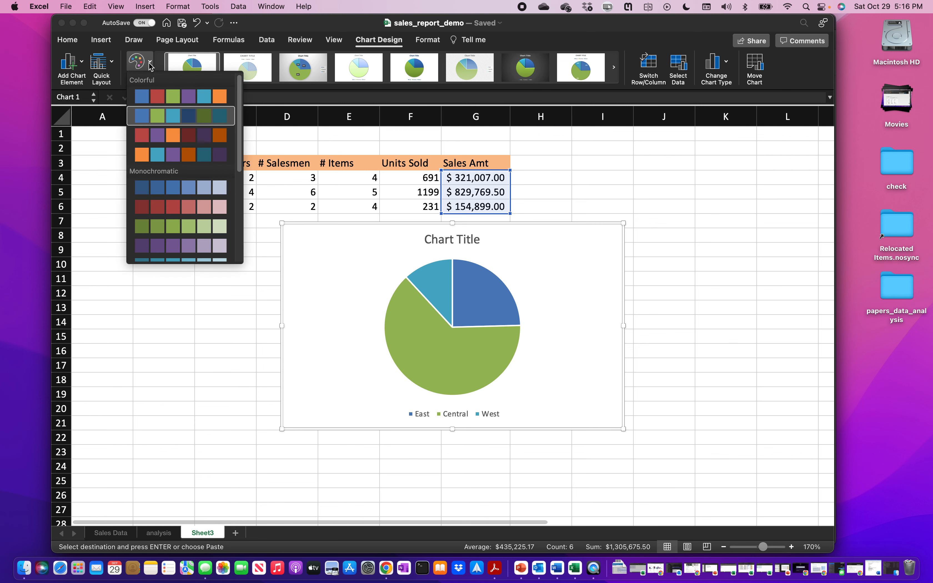
click(163, 136)
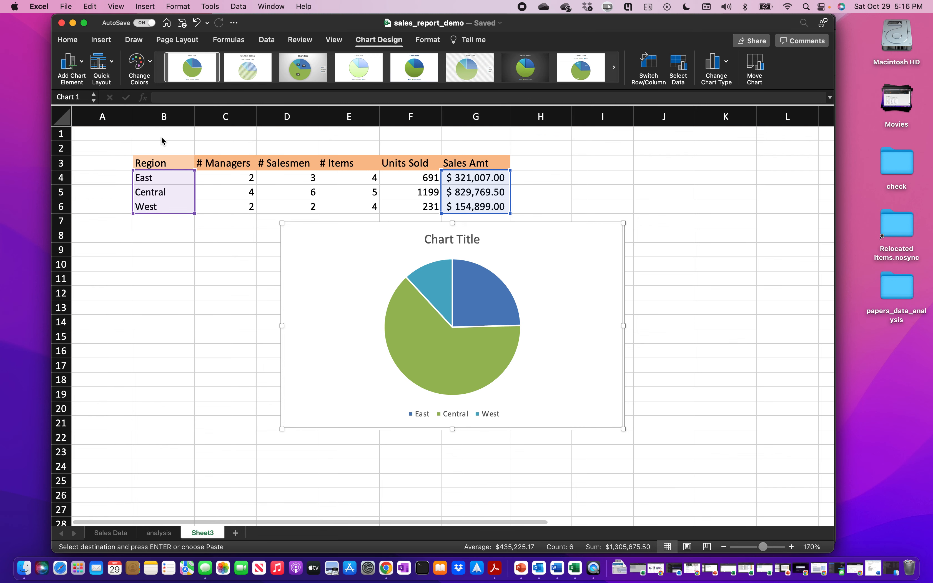
click(150, 64)
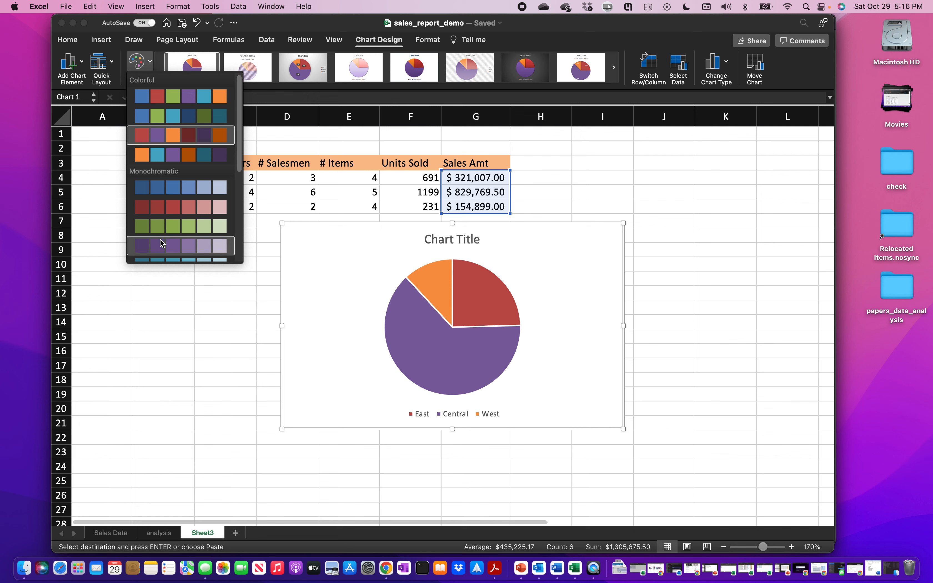
click(168, 117)
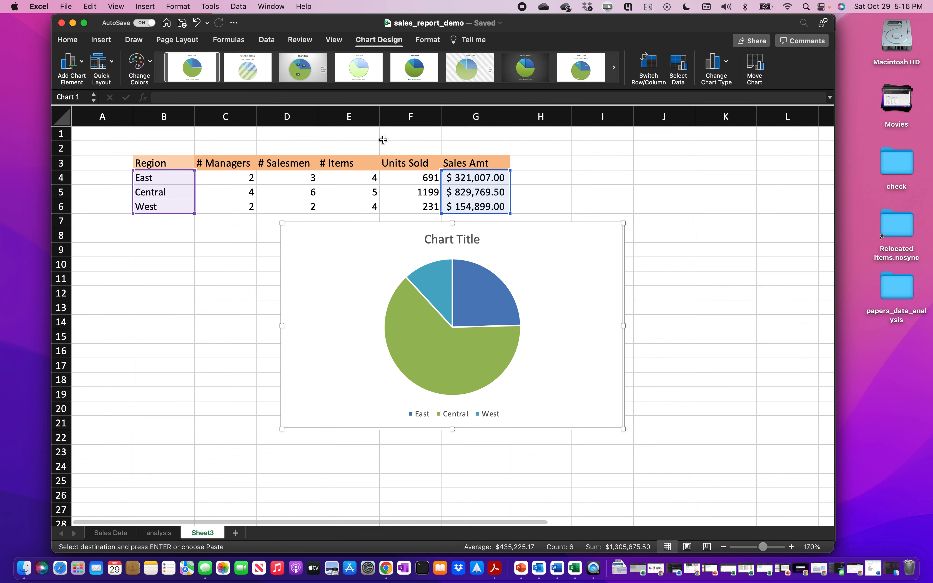
click(386, 87)
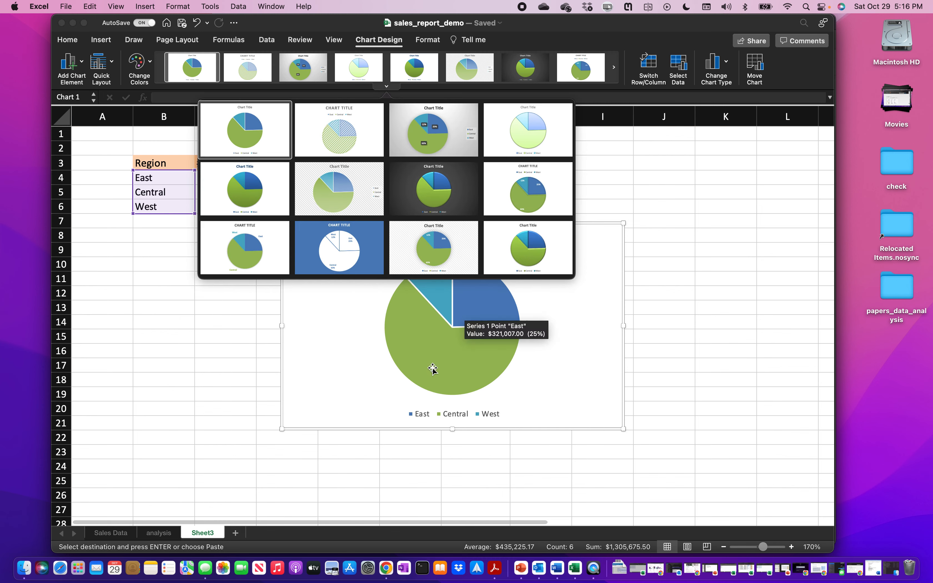
- Apply chart Style 4 for pale light-blue, lime and aqua outlined slices
click(386, 88)
click(386, 88)
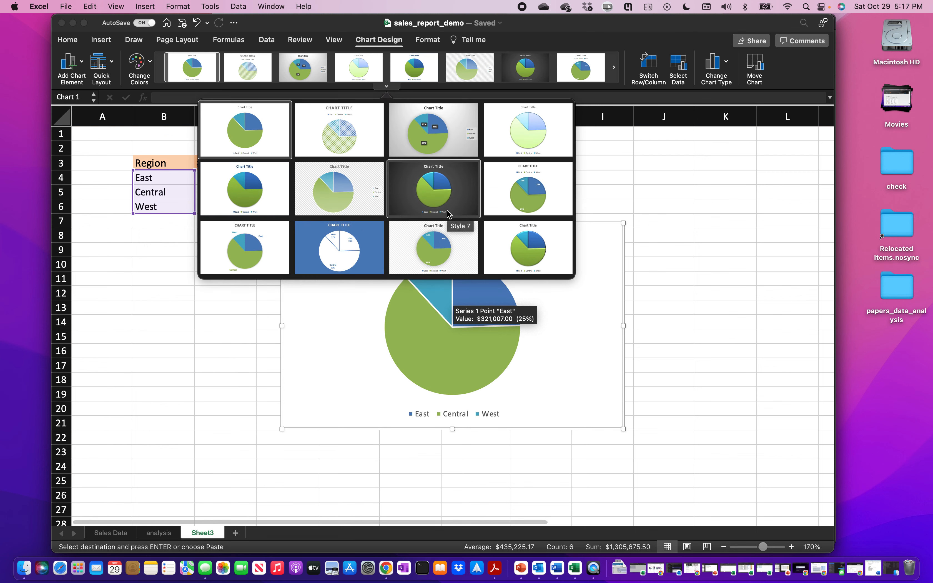
click(528, 134)
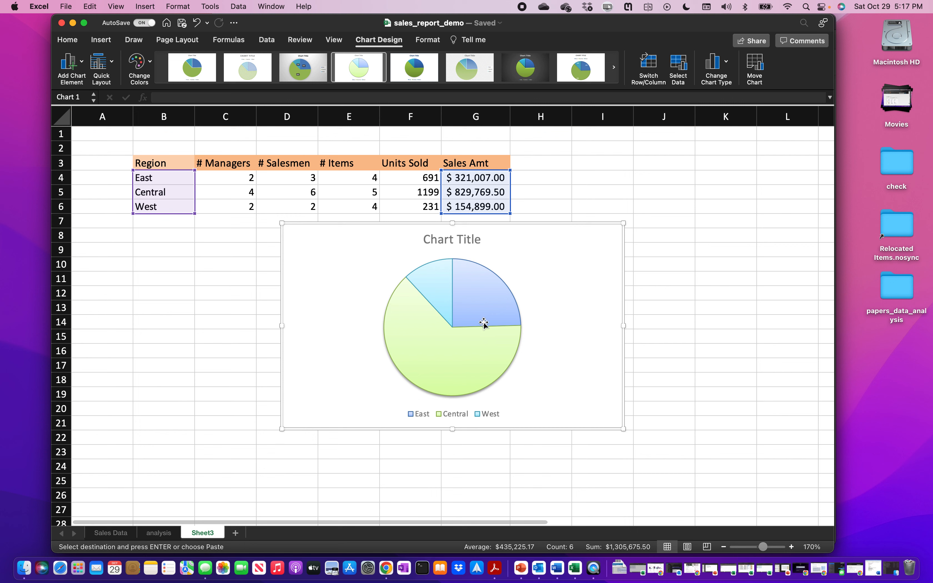
mouse_move(482, 292)
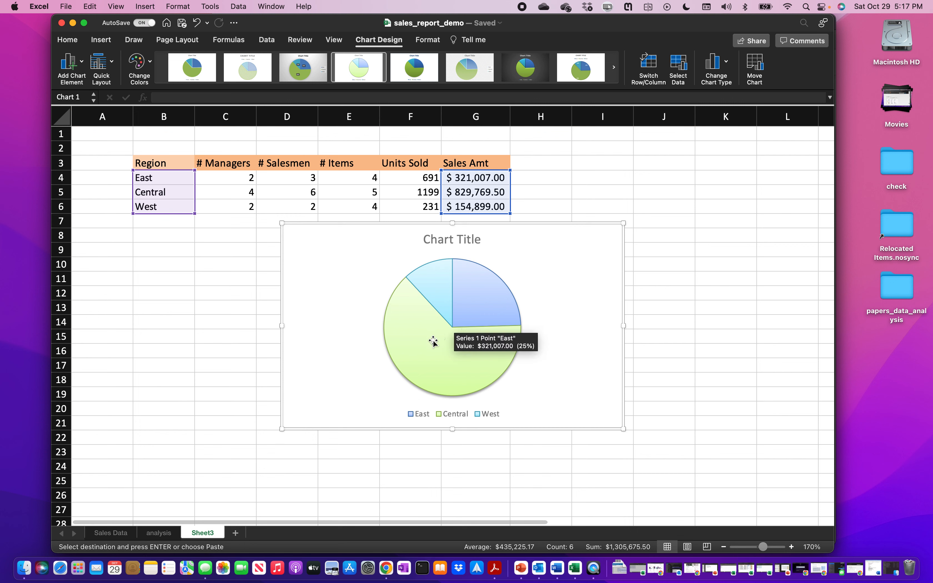
mouse_move(432, 342)
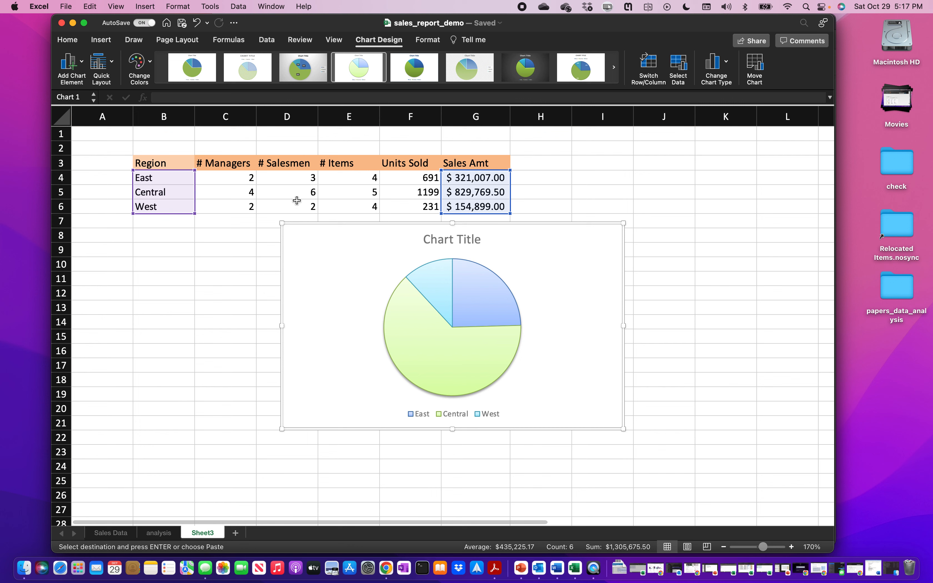
- Add data labels to the pie slices and open More Data Label Options
click(82, 65)
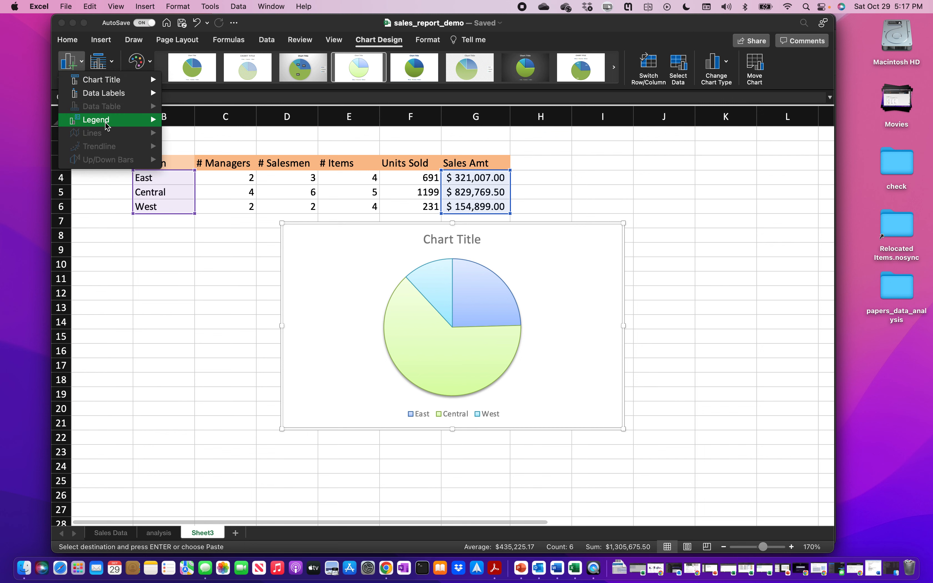
mouse_move(111, 93)
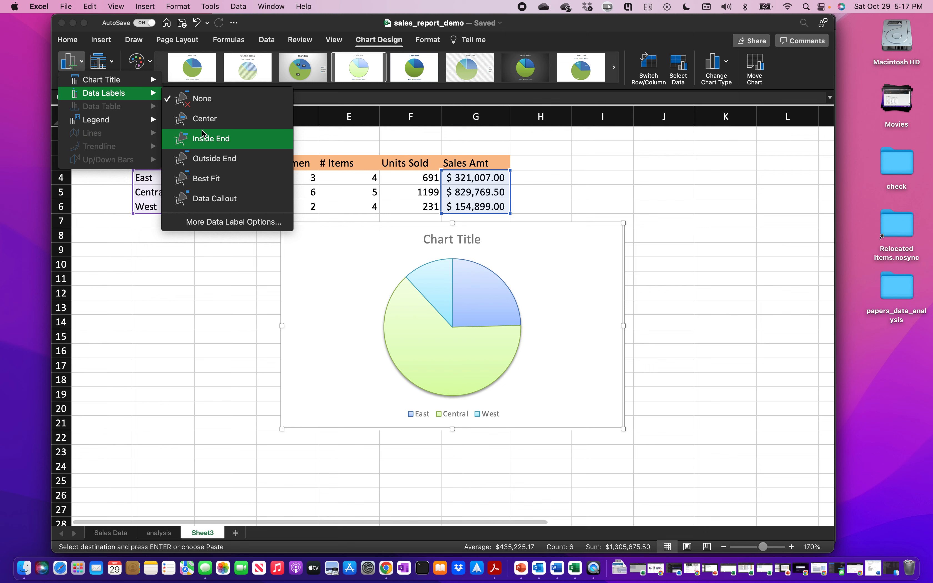
click(203, 120)
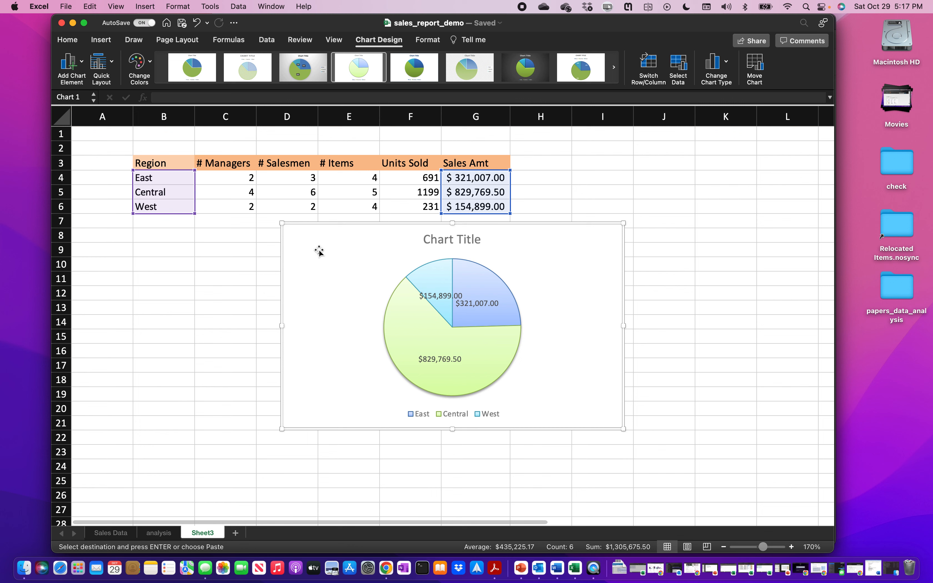
click(81, 65)
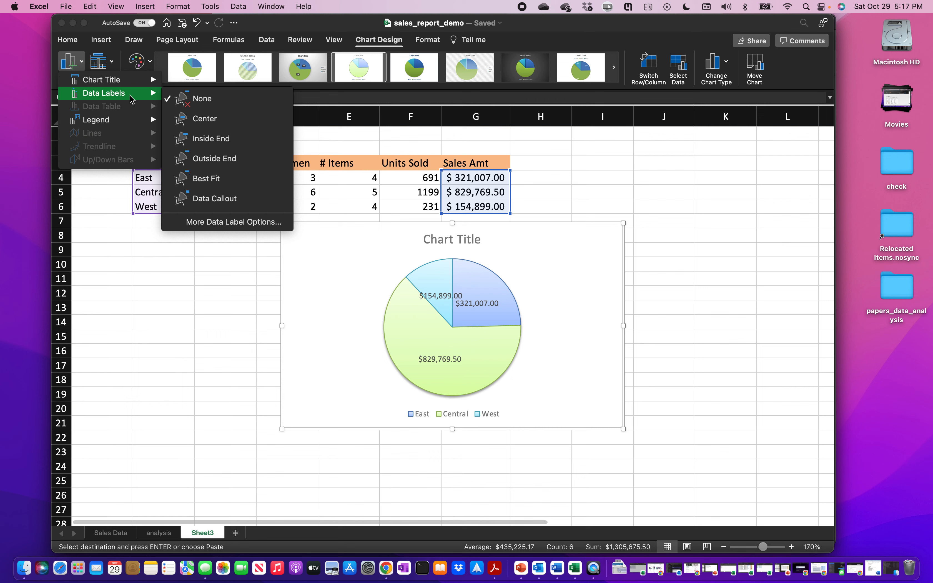
click(239, 223)
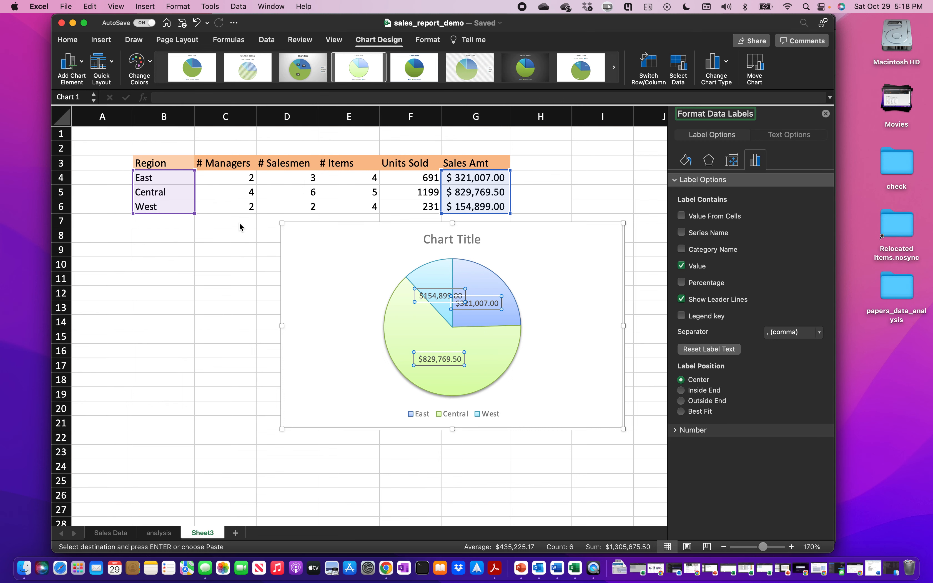
- Show percentages instead of values on the labels, positioned at Best Fit
click(682, 266)
click(682, 284)
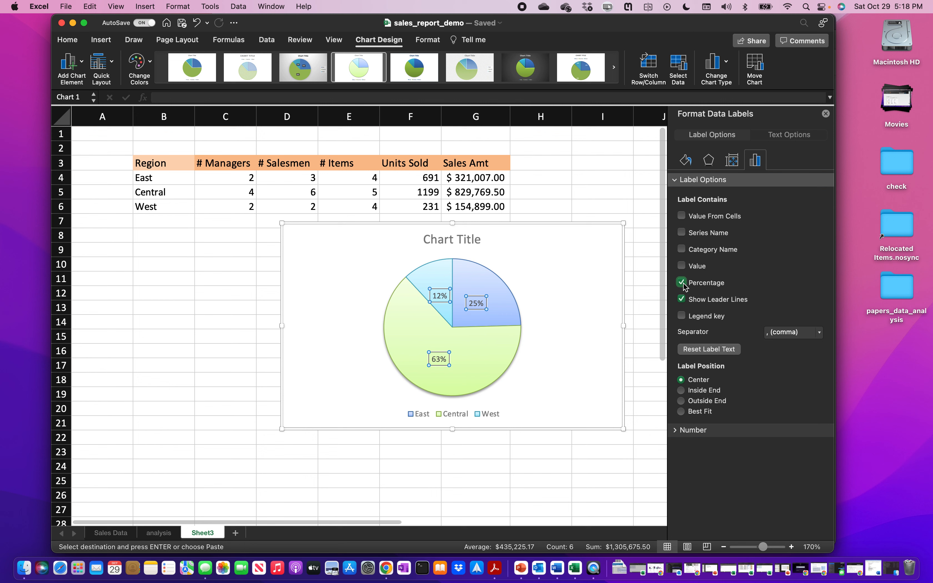
click(683, 391)
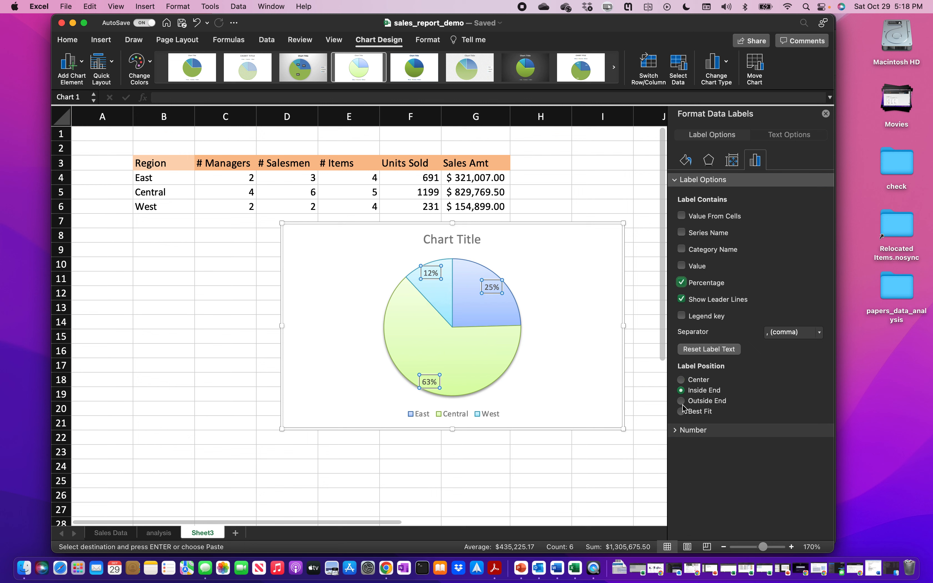
click(681, 401)
click(682, 412)
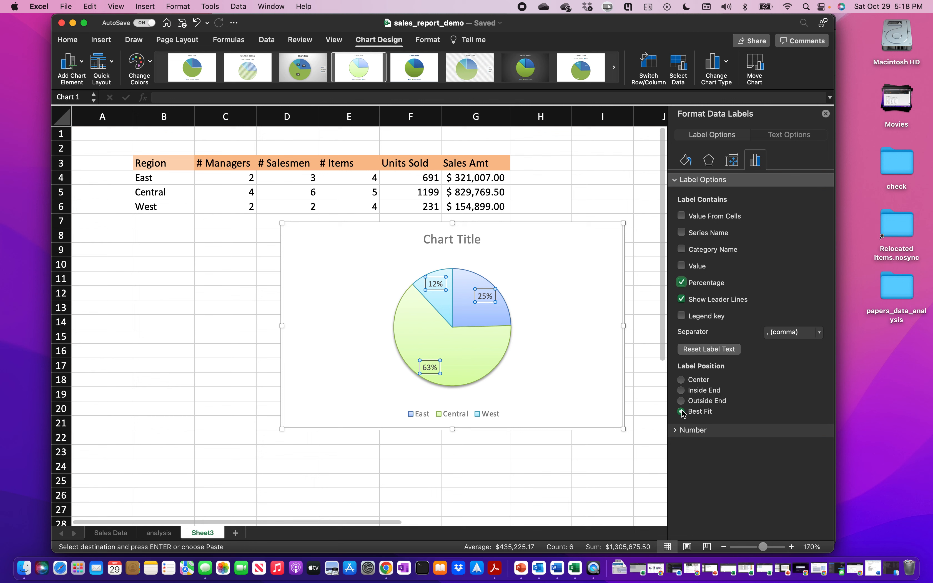
click(682, 381)
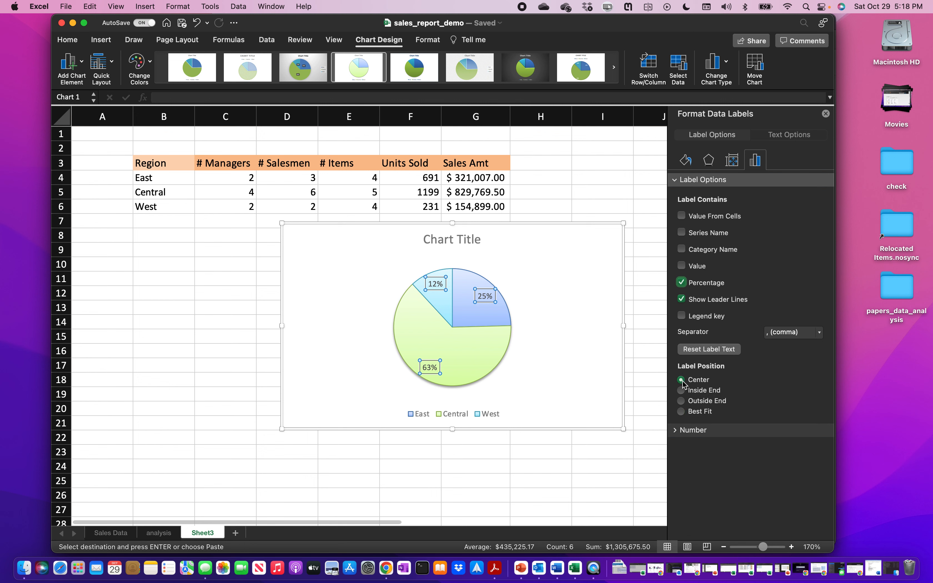
click(681, 412)
click(826, 114)
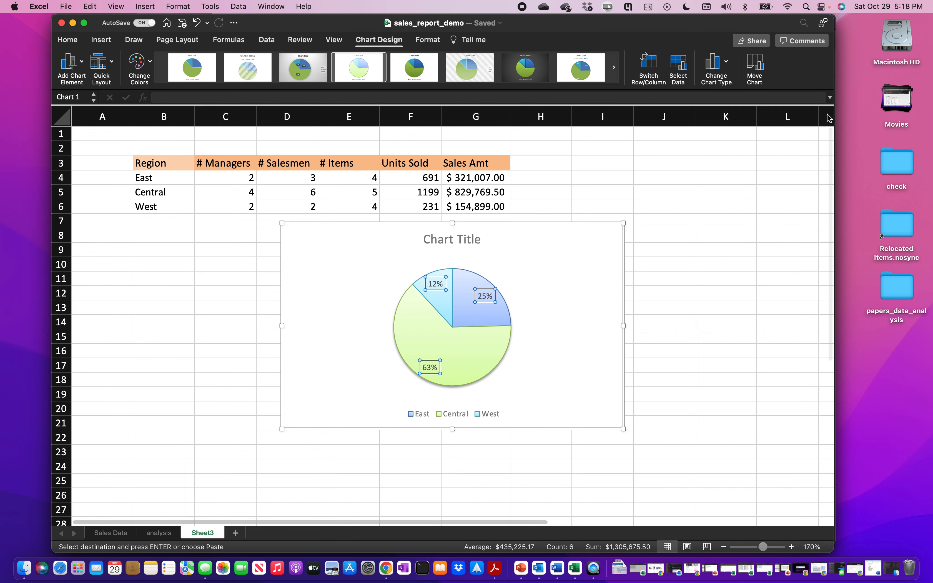
- Title the chart 'Sales Amount by Region' and drag it left beneath the table
click(450, 243)
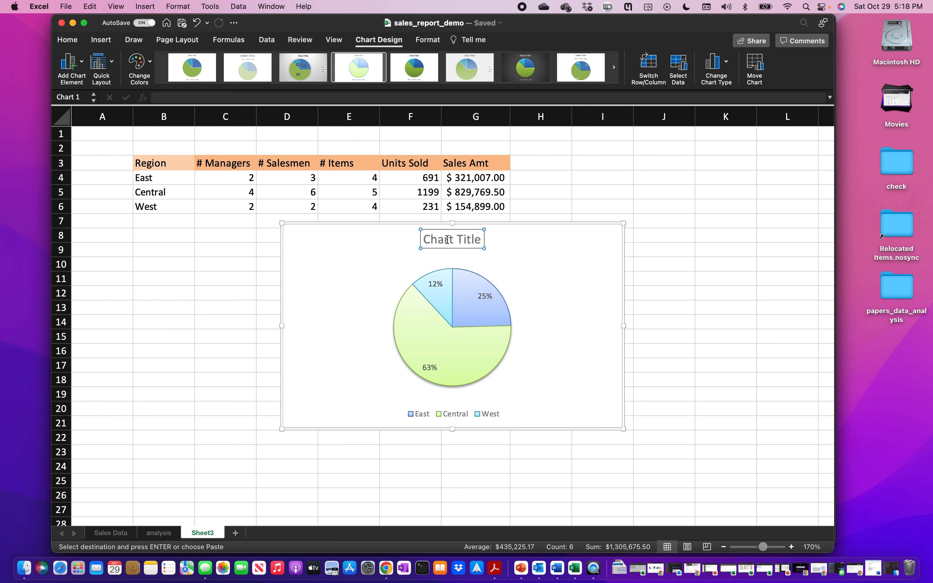
triple_click(448, 240)
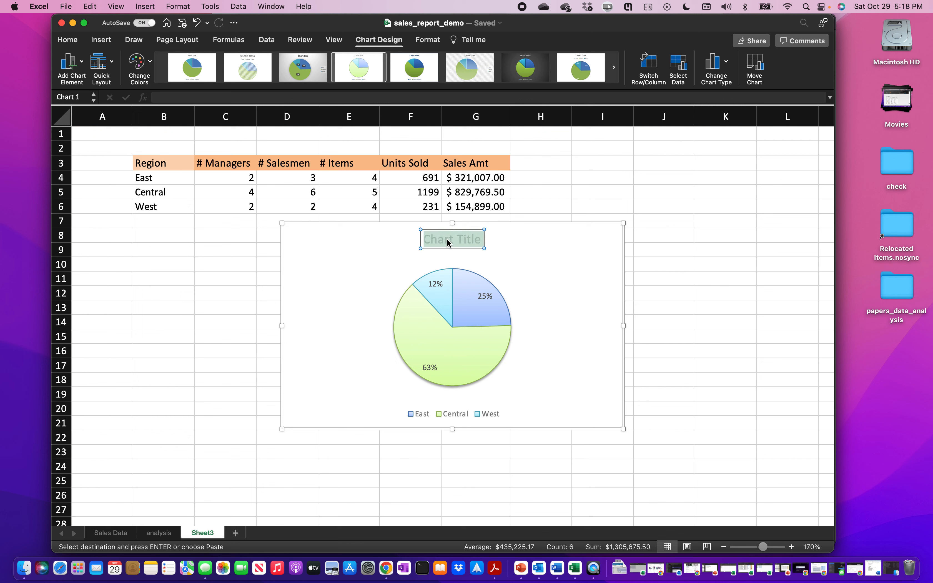
text(Sales Amo)
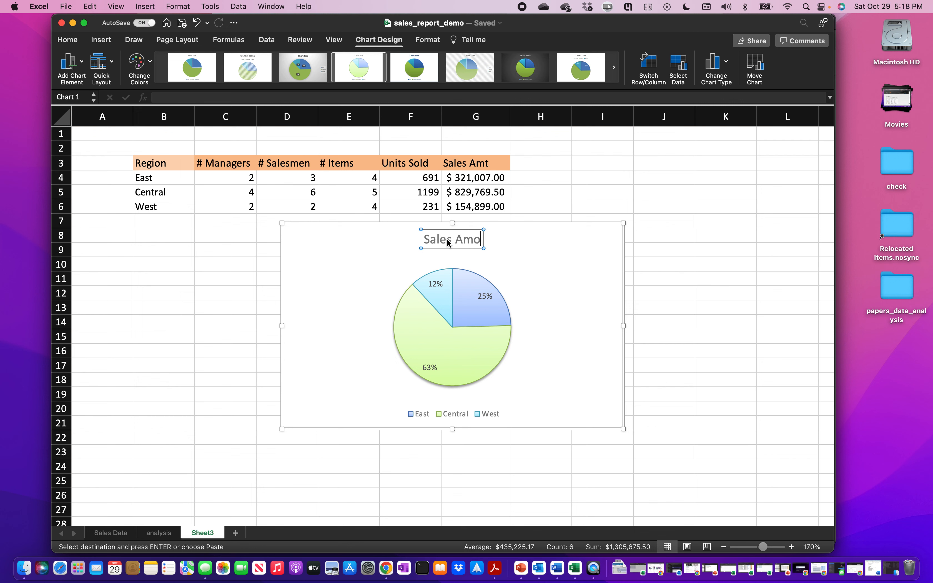
text(unt by)
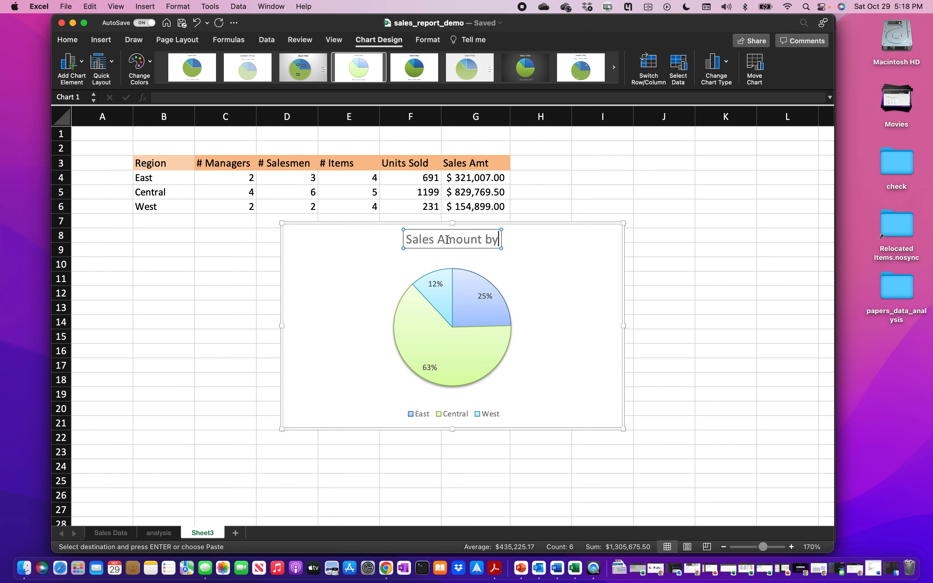
text( Region)
click(571, 299)
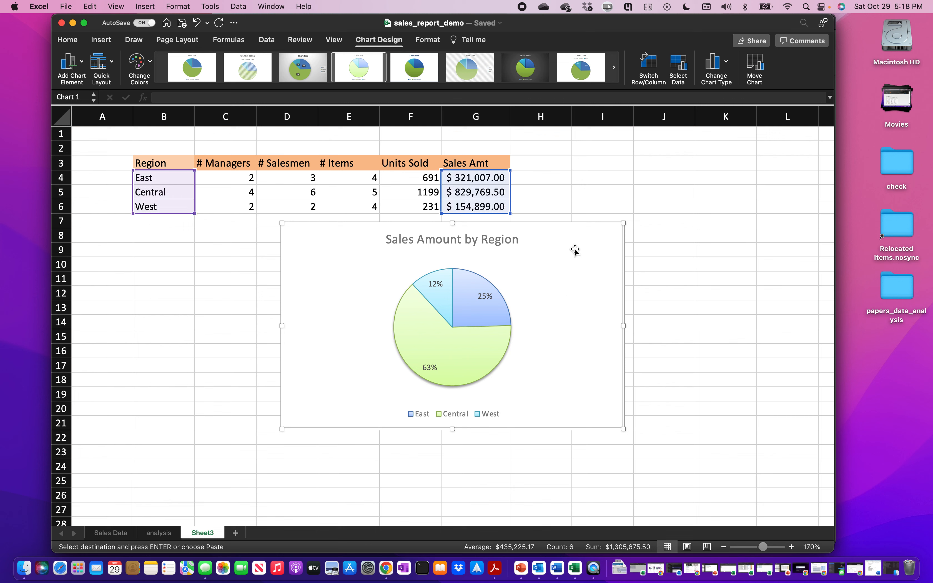
drag(574, 252, 415, 238)
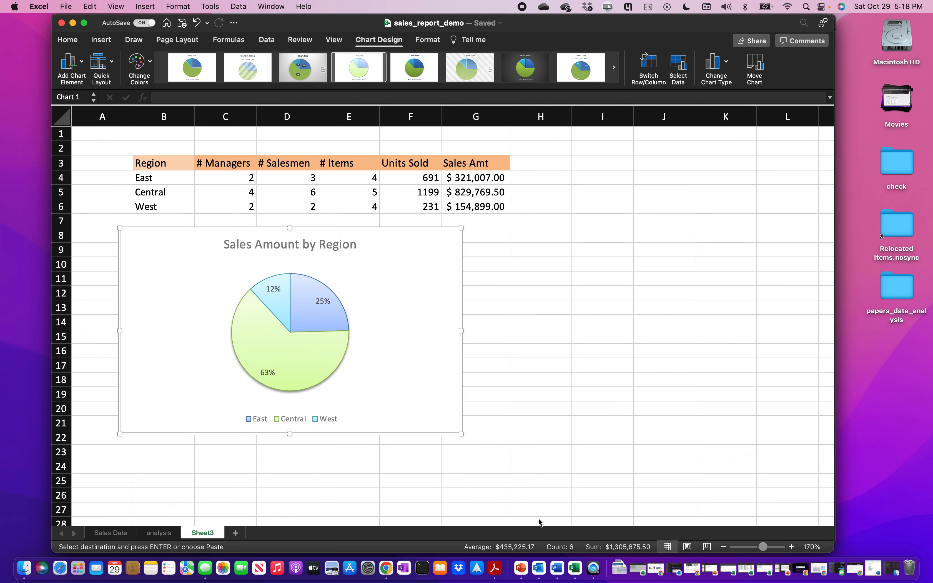
click(494, 568)
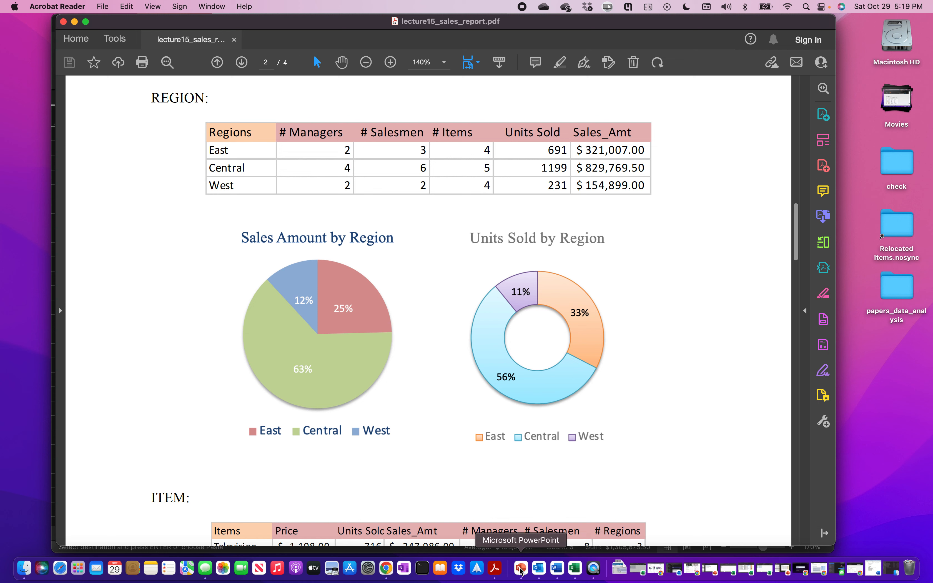
- Return from the PDF to the Excel workbook showing the Sales Amount by Region pie
click(574, 569)
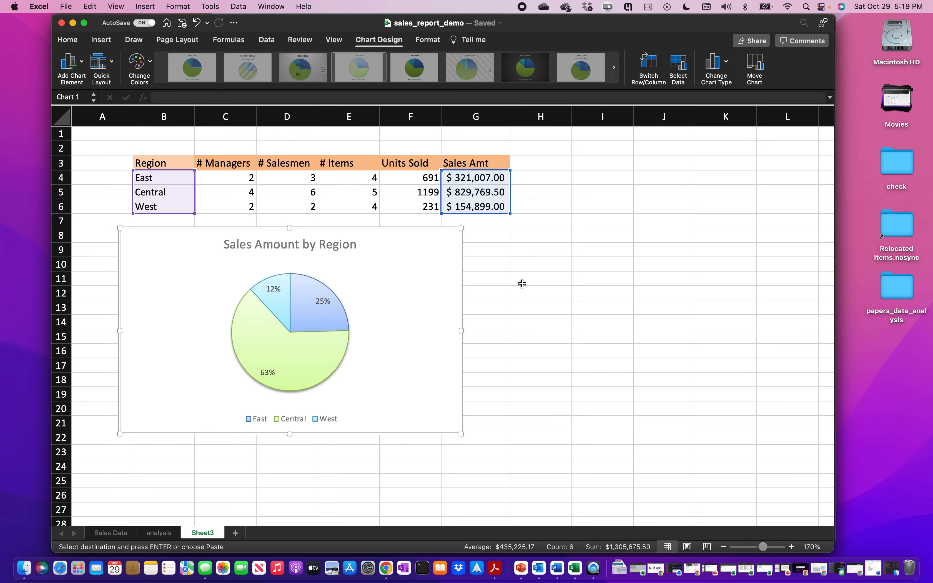
- Move the first pie chart down and select region names B4:B6 plus Units Sold F4:F6
drag(431, 241, 429, 273)
click(541, 246)
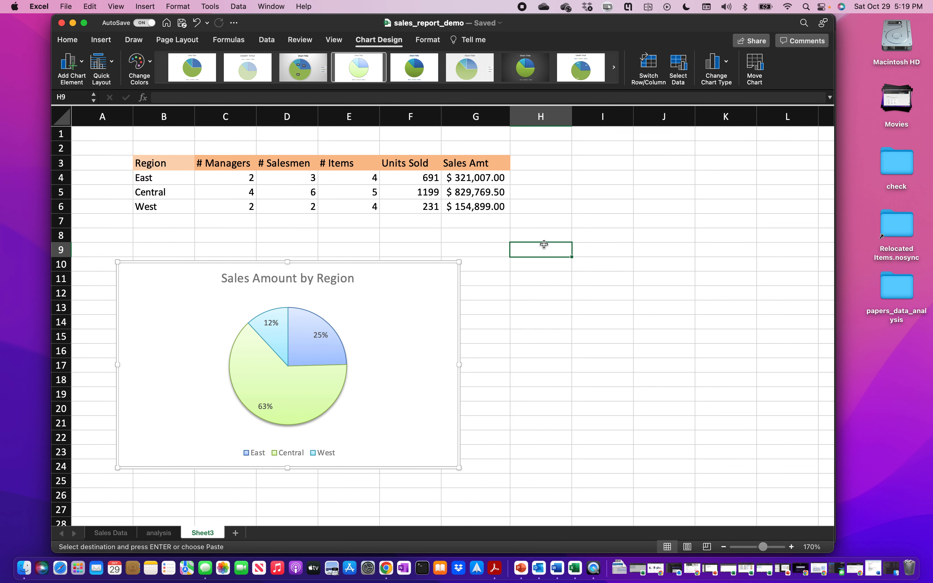
drag(180, 177, 181, 203)
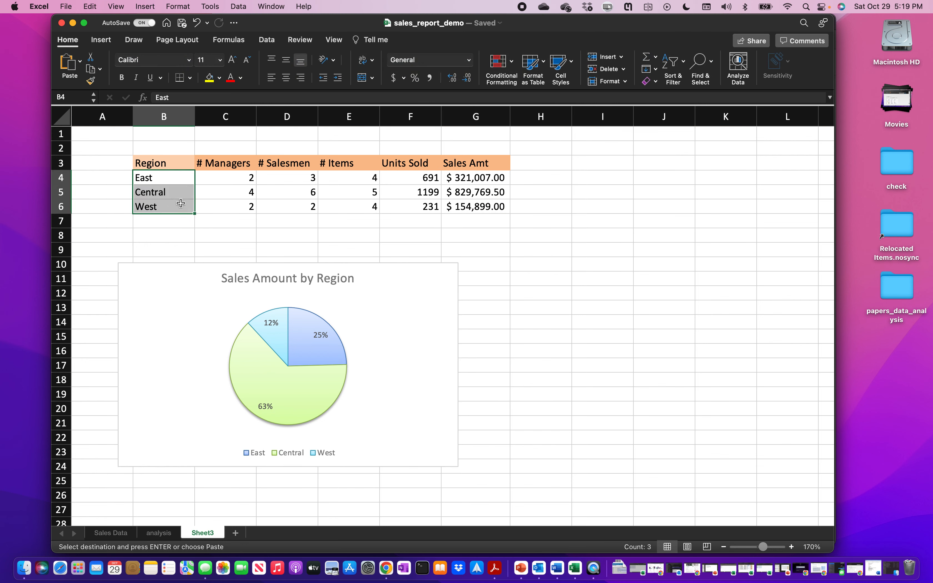
super+click(410, 177)
drag(409, 177, 408, 206)
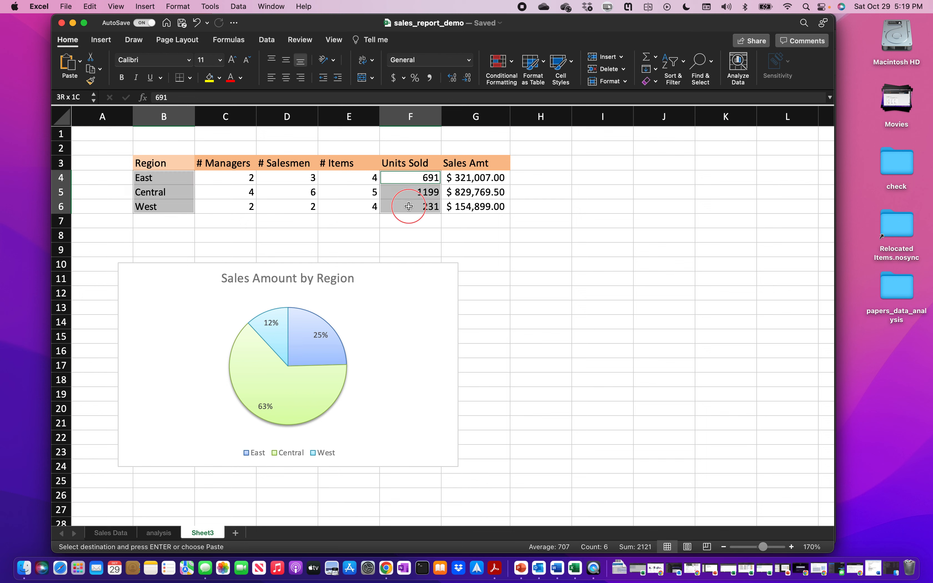
- Insert a pie chart of the selected data from Recommended Charts
click(105, 42)
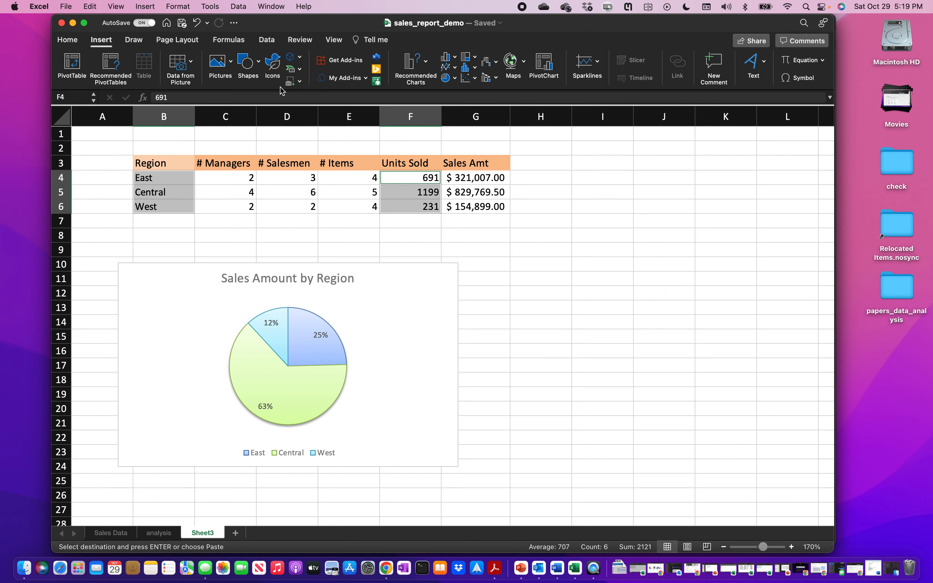
click(427, 61)
scroll(470, 209, down, 6)
scroll(470, 209, up, 3)
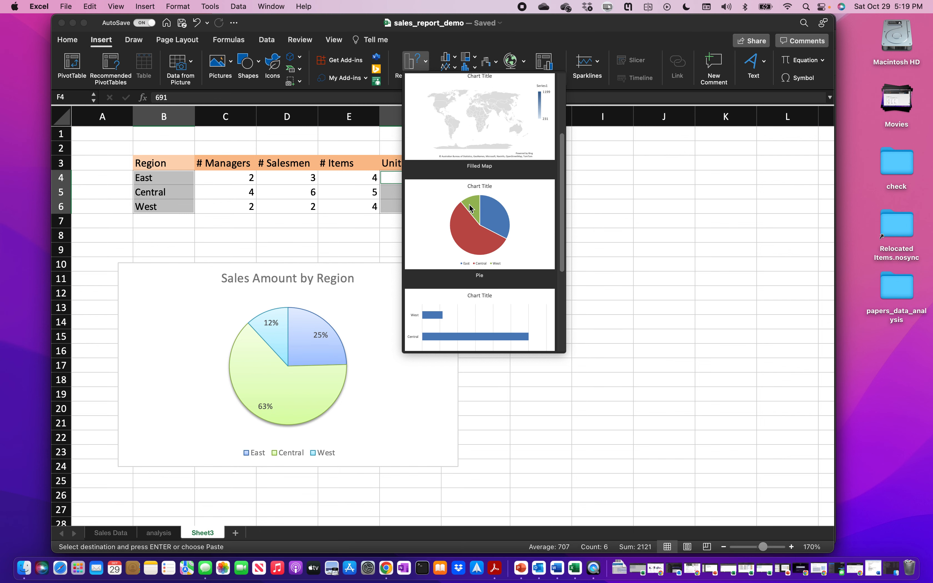
click(490, 222)
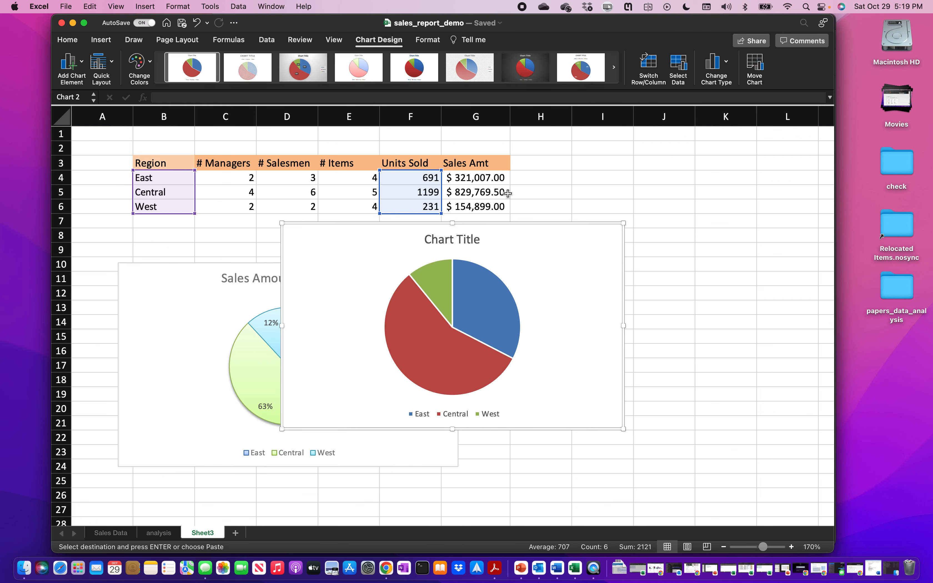
- Change the Units Sold pie into a doughnut chart and drag it beside the Sales Amount pie
click(727, 63)
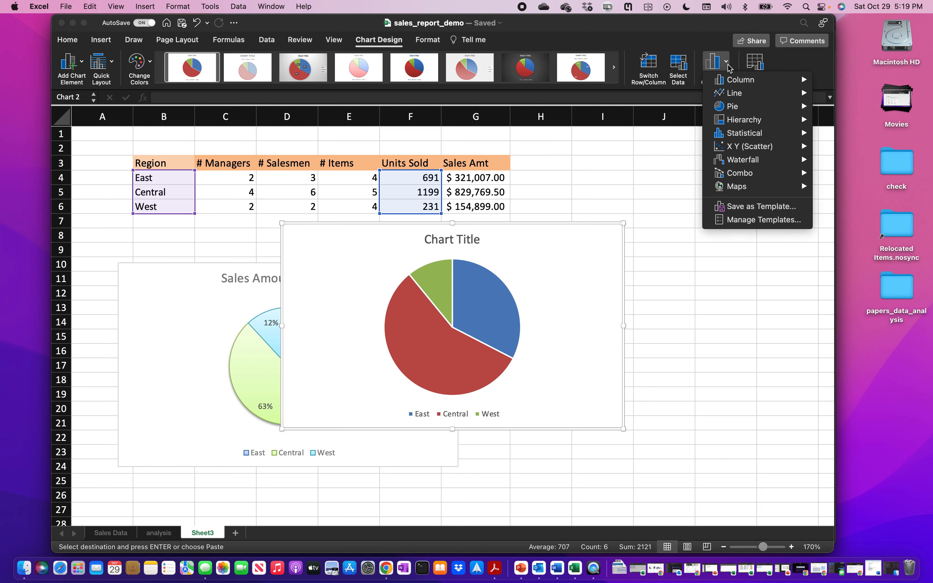
mouse_move(742, 107)
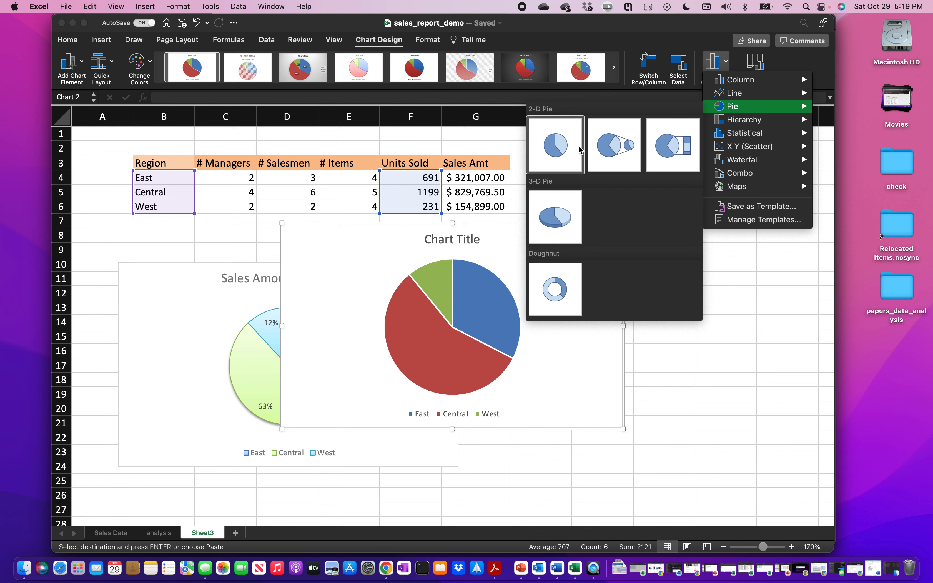
click(557, 287)
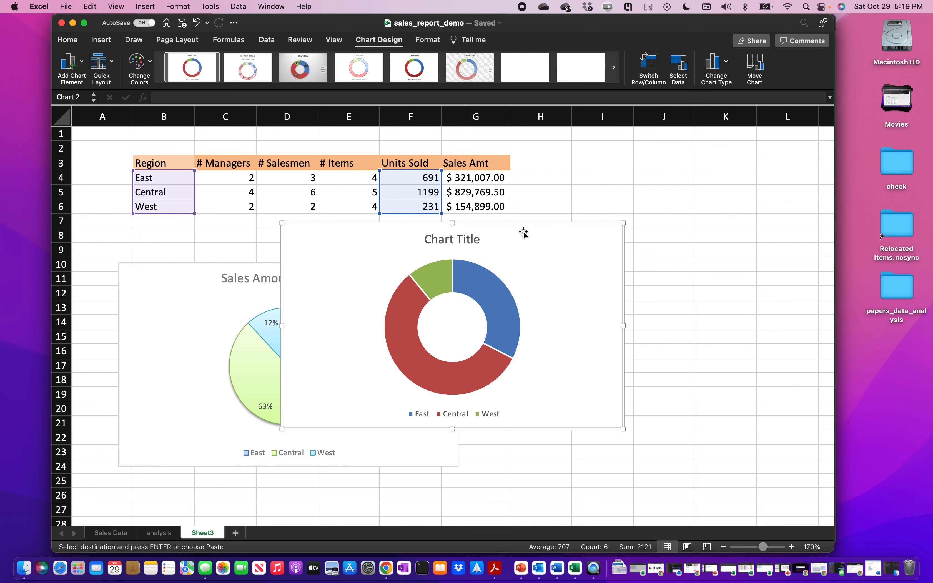
drag(524, 232, 722, 265)
click(535, 285)
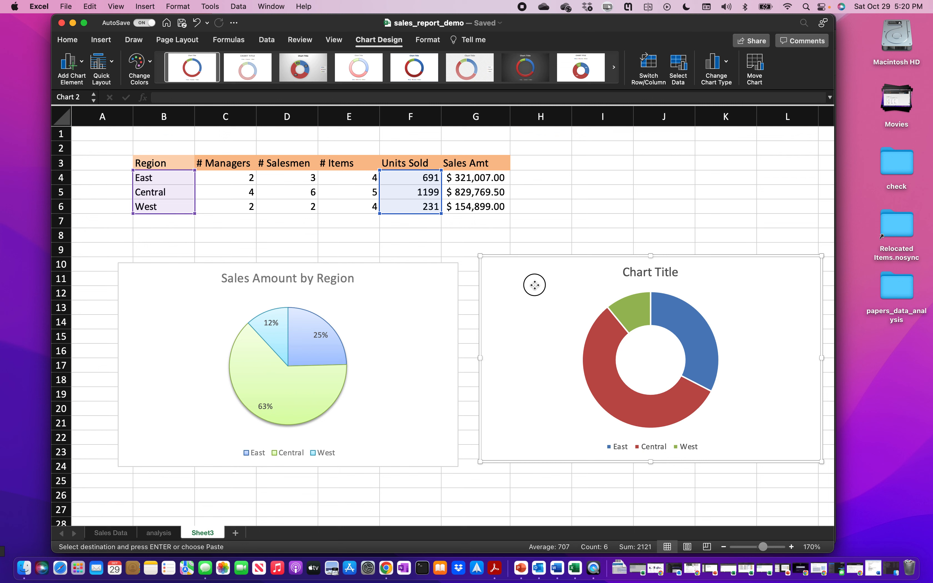
- Recolour the doughnut red, purple and orange and apply a pale outlined chart style
click(151, 64)
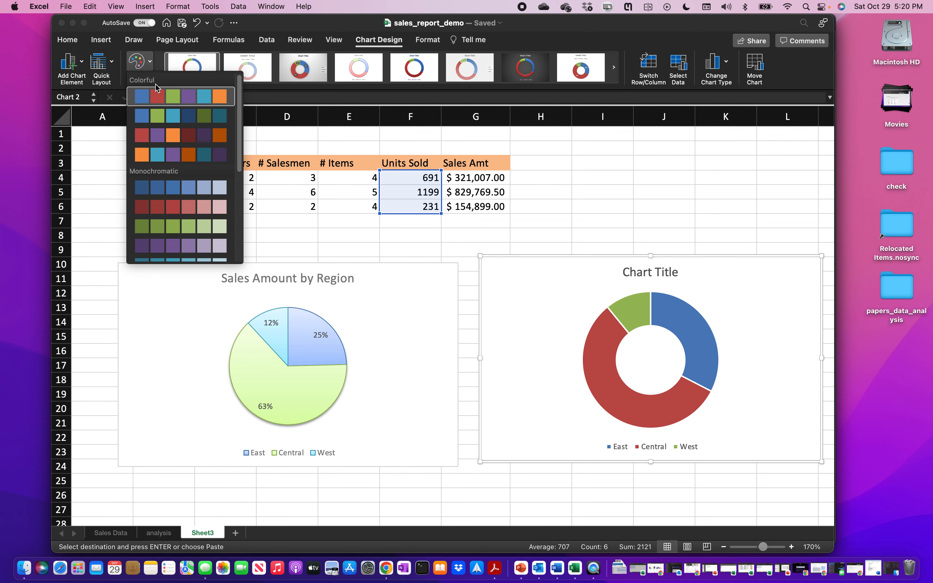
click(160, 135)
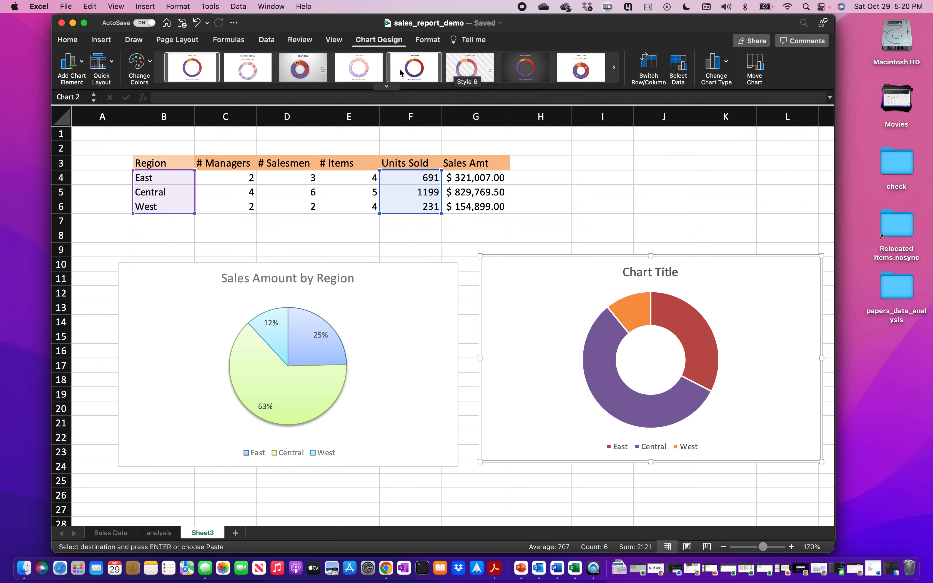
click(388, 86)
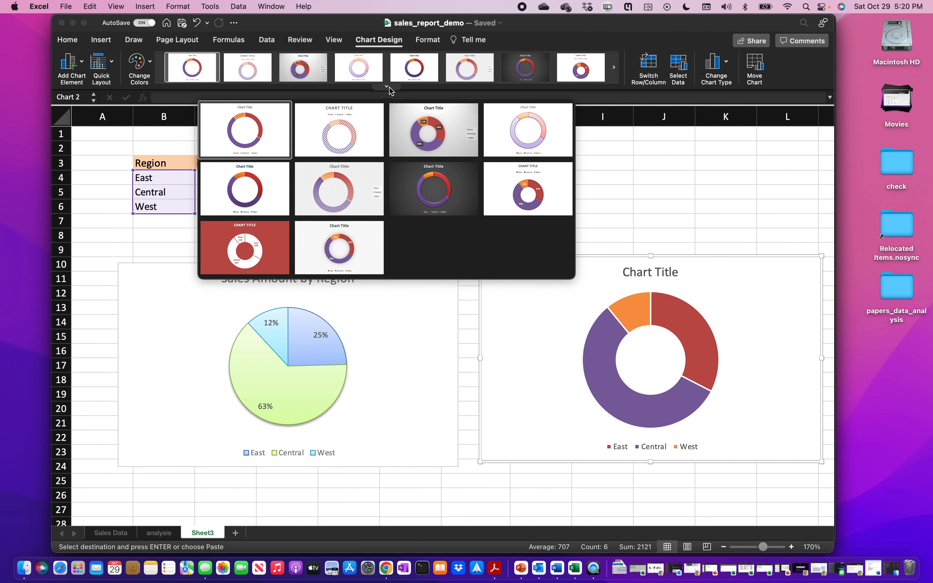
click(516, 137)
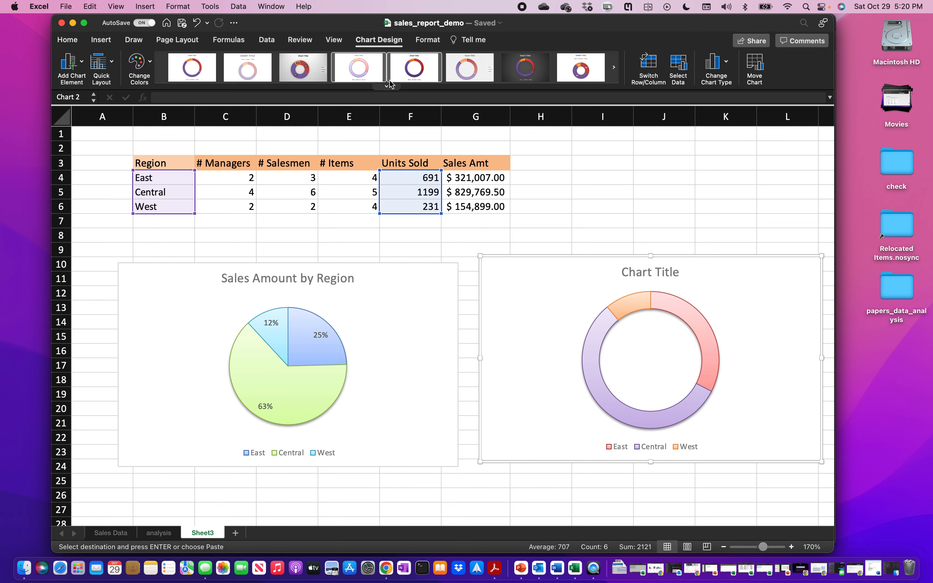
- Try a bold style with top legend and percentages, then revert to the pale outlined style
click(386, 86)
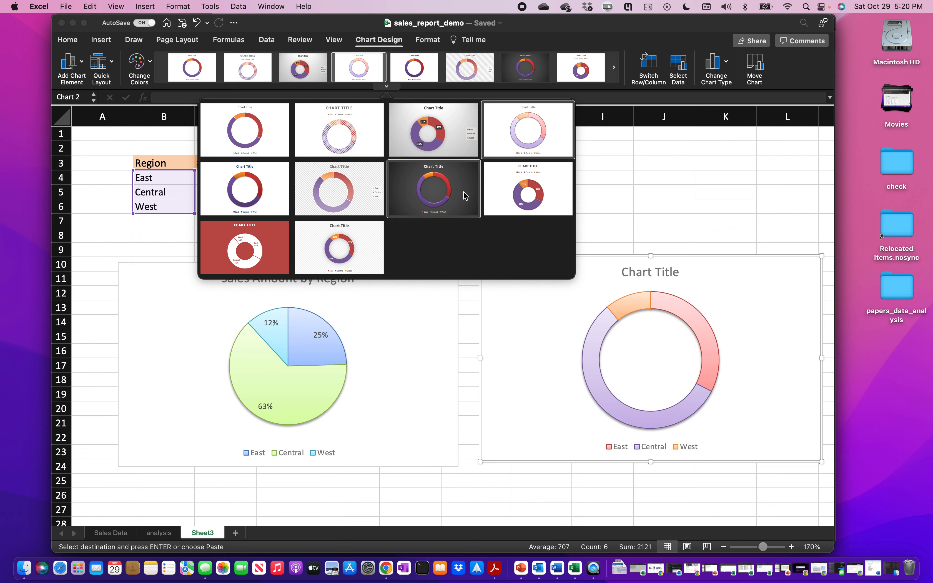
click(522, 197)
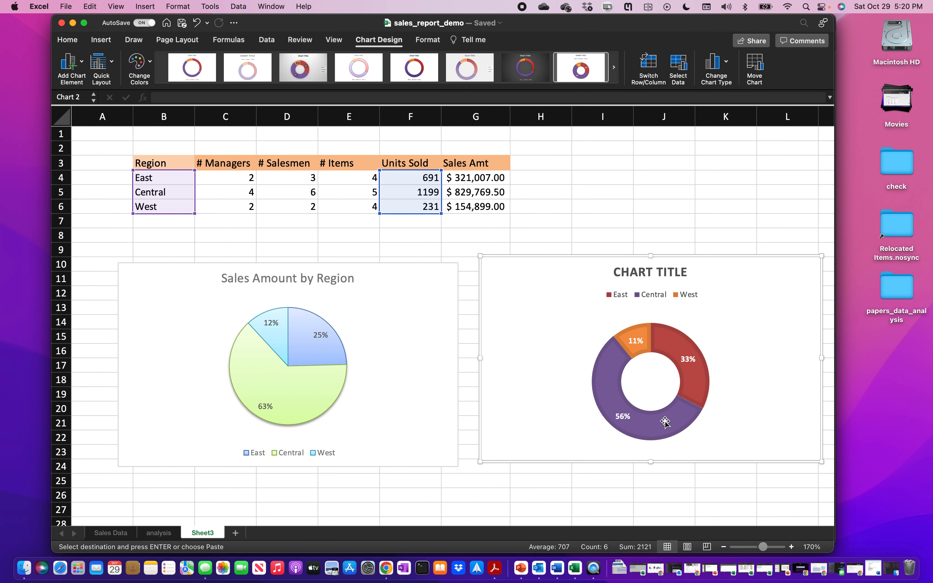
mouse_move(368, 59)
click(384, 87)
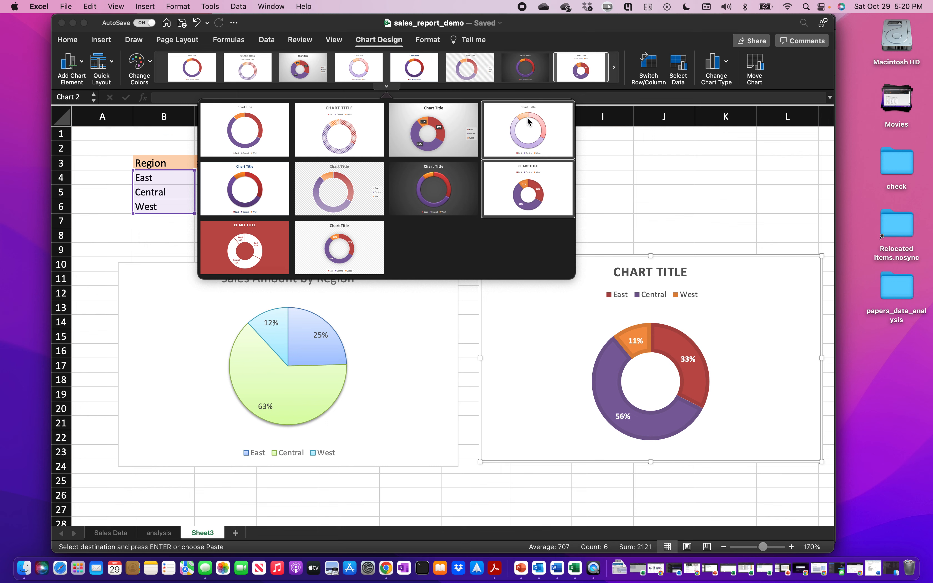
click(528, 132)
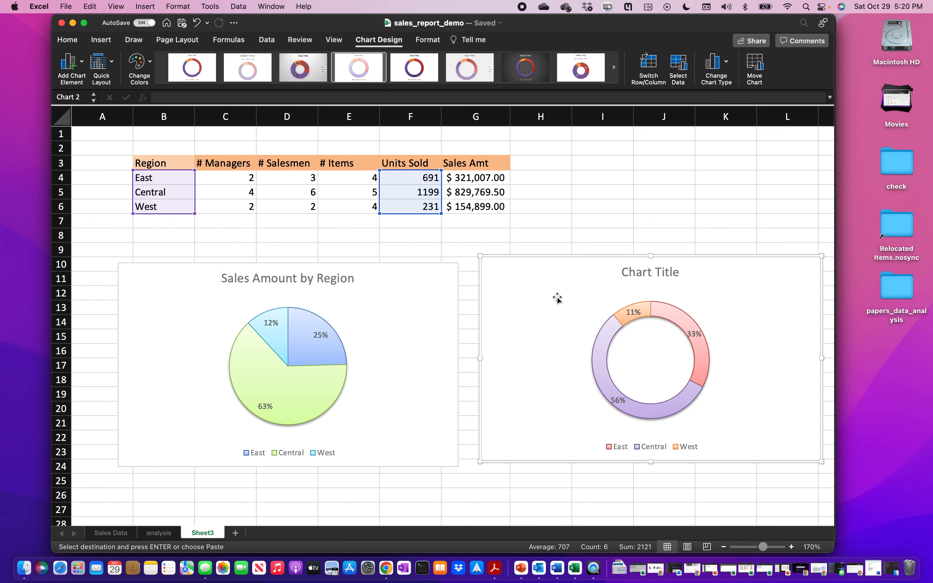
- Shift the Sales Amount pie and the doughnut chart slightly to the left
click(412, 273)
drag(413, 273, 381, 269)
drag(562, 295, 523, 294)
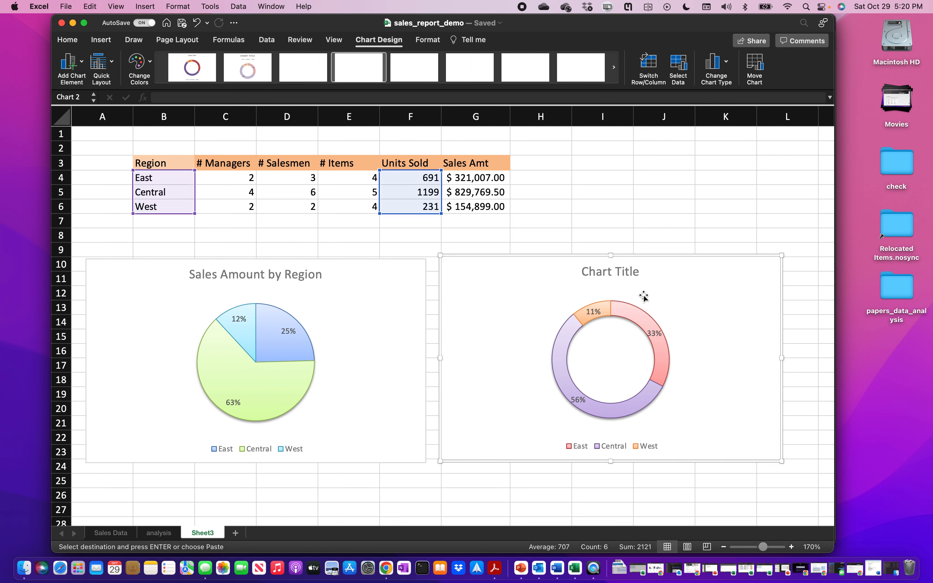
- Replace the doughnut's 'Chart Title' placeholder with 'Units Sold by Region'
click(619, 271)
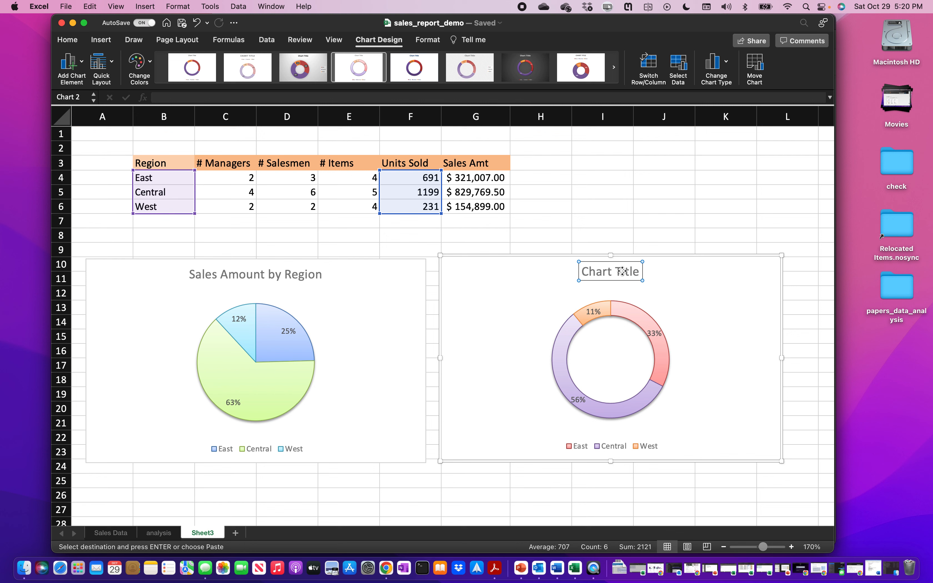
click(612, 271)
triple_click(613, 272)
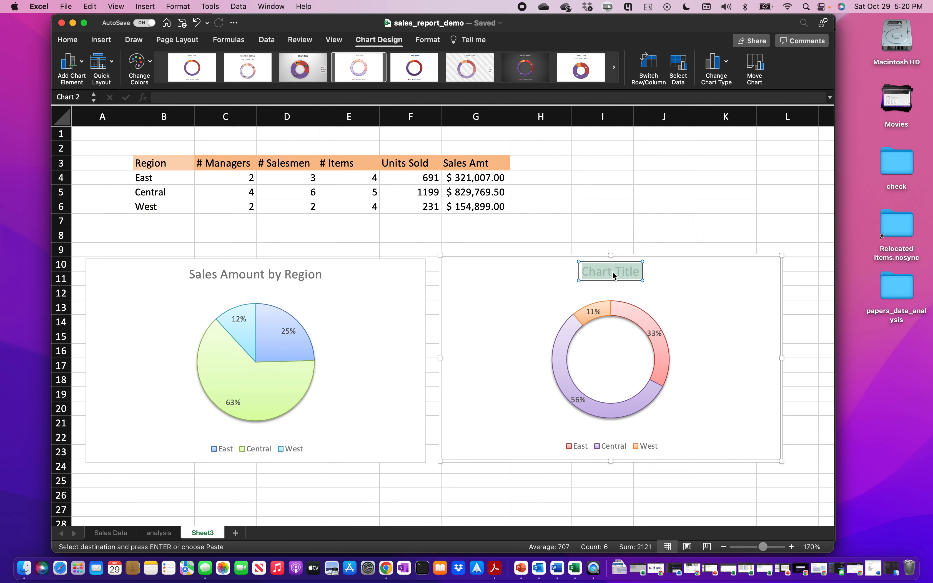
text(Units Sold by Region)
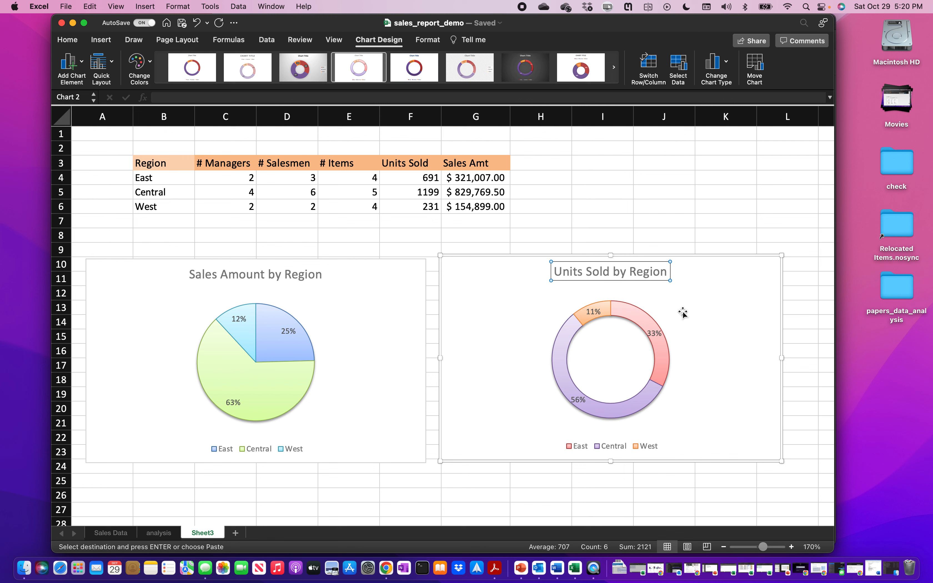
click(682, 313)
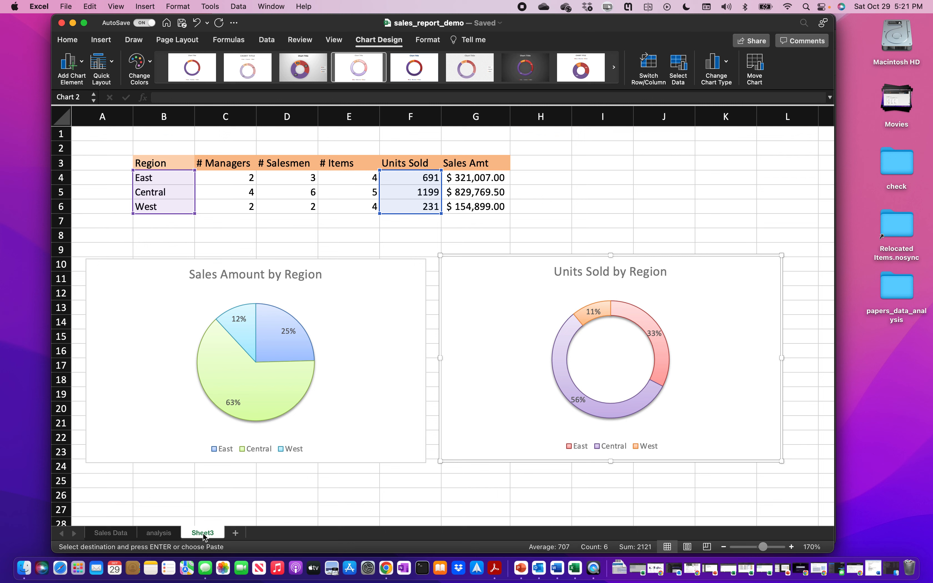
- Rename Sheet3 to 'region', add a blank Sheet4, and bring up the sales report PDF
right_click(204, 537)
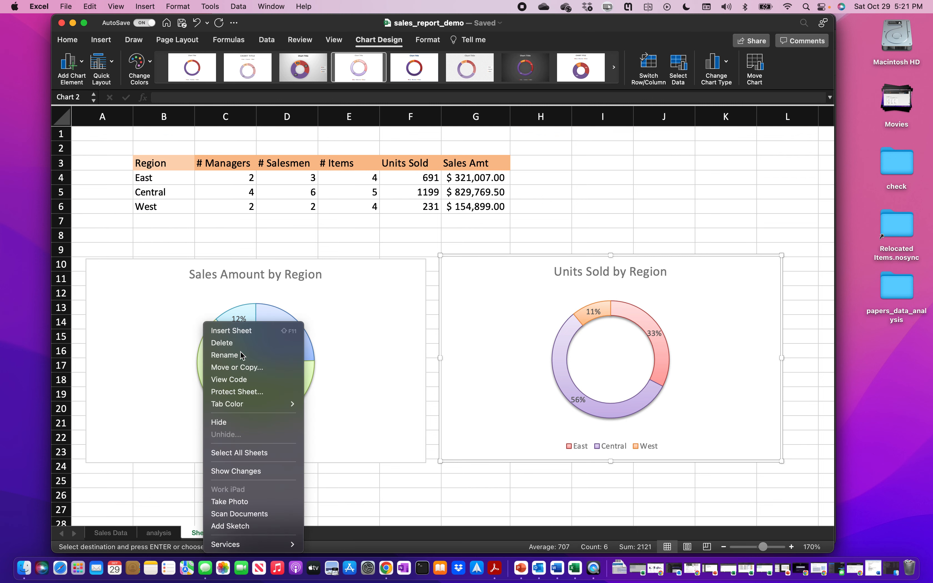
click(241, 354)
text(region)
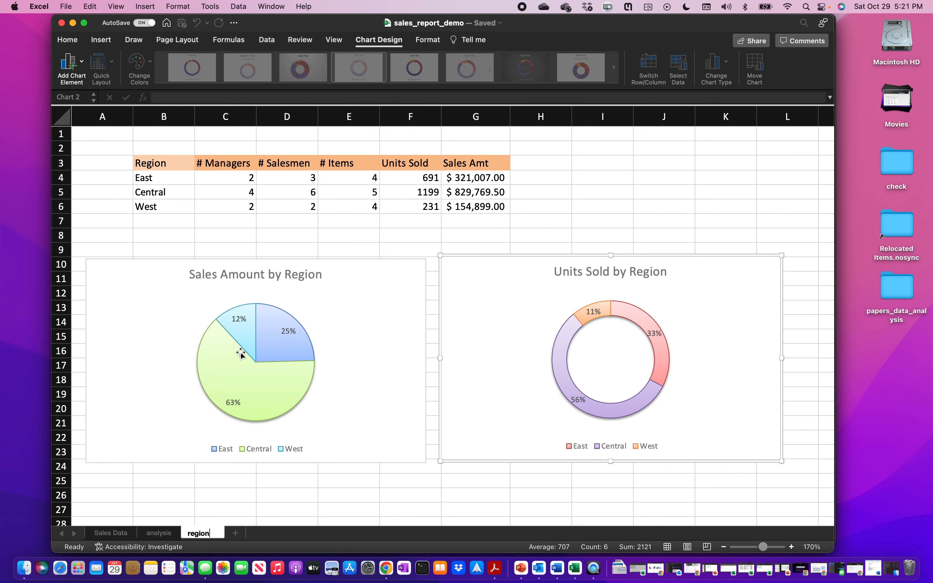
key(Return)
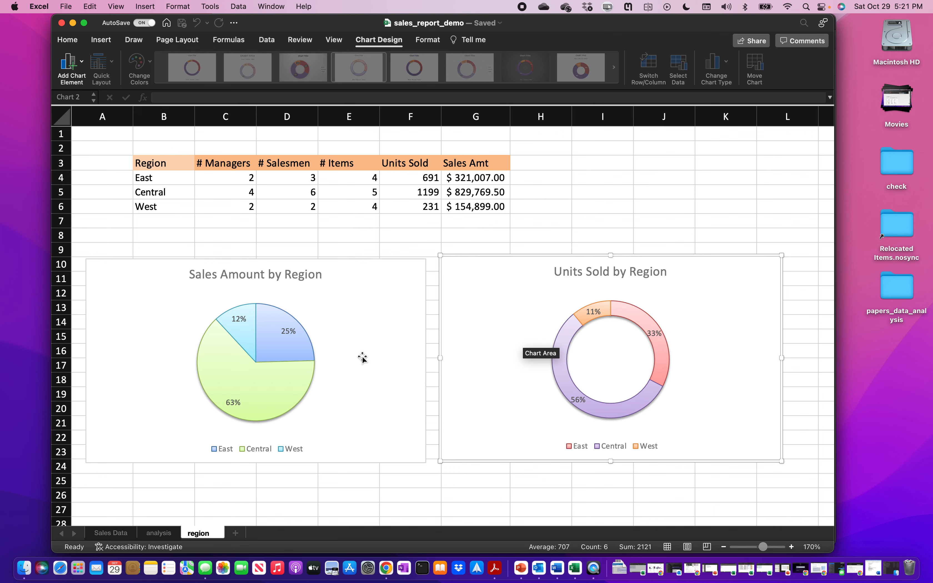
click(236, 533)
click(489, 573)
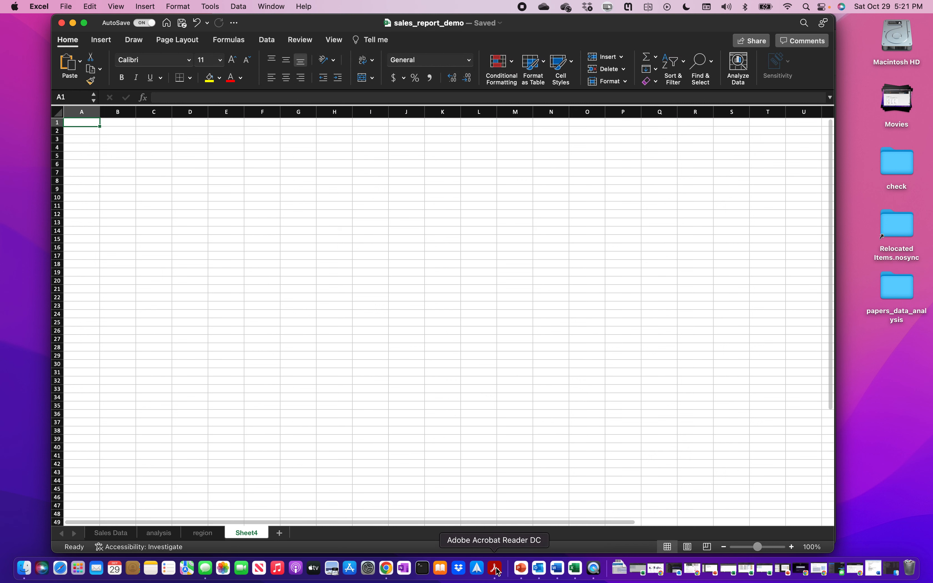
- Scroll the PDF to the ITEM table and item charts, then return to Excel
scroll(445, 360, down, 5)
scroll(444, 354, down, 8)
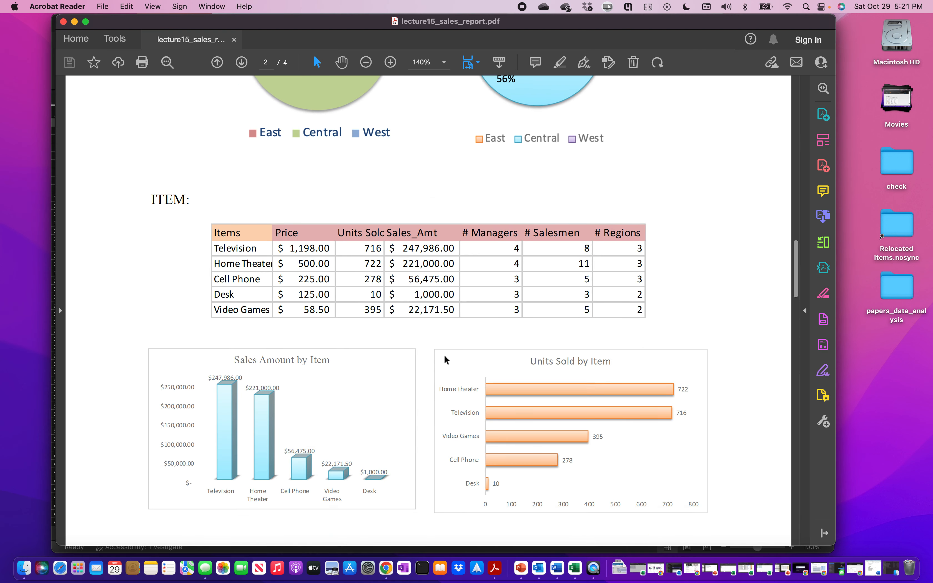
scroll(443, 354, up, 2)
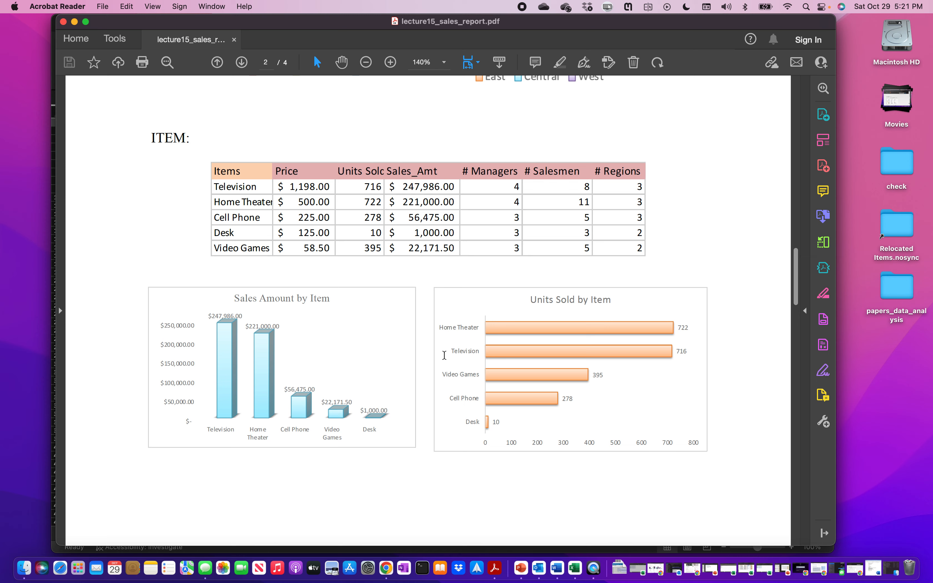
click(575, 567)
- Start renaming Sheet4 to 'item'
right_click(262, 535)
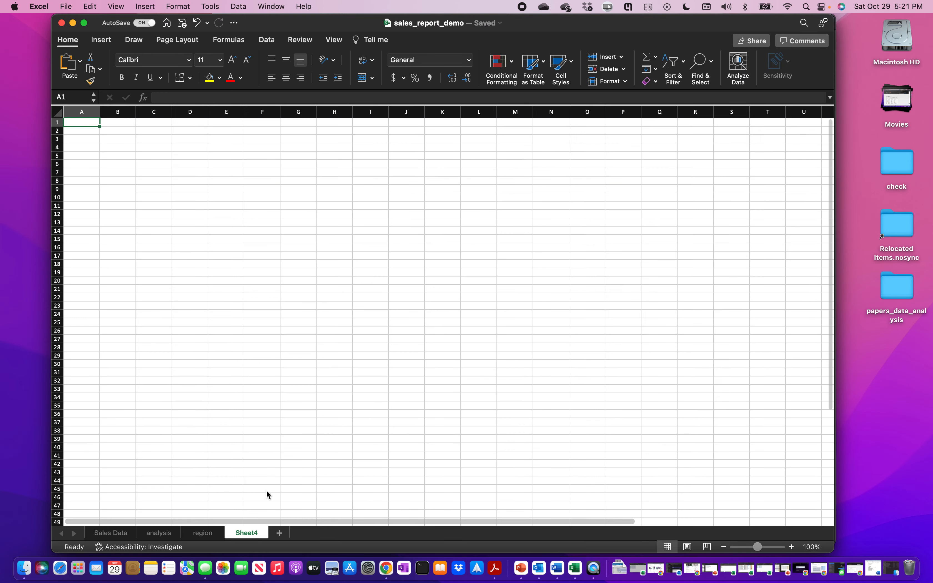
click(293, 357)
text(item)
- Confirm the 'item' sheet name and copy the Items table J29:P34
key(Return)
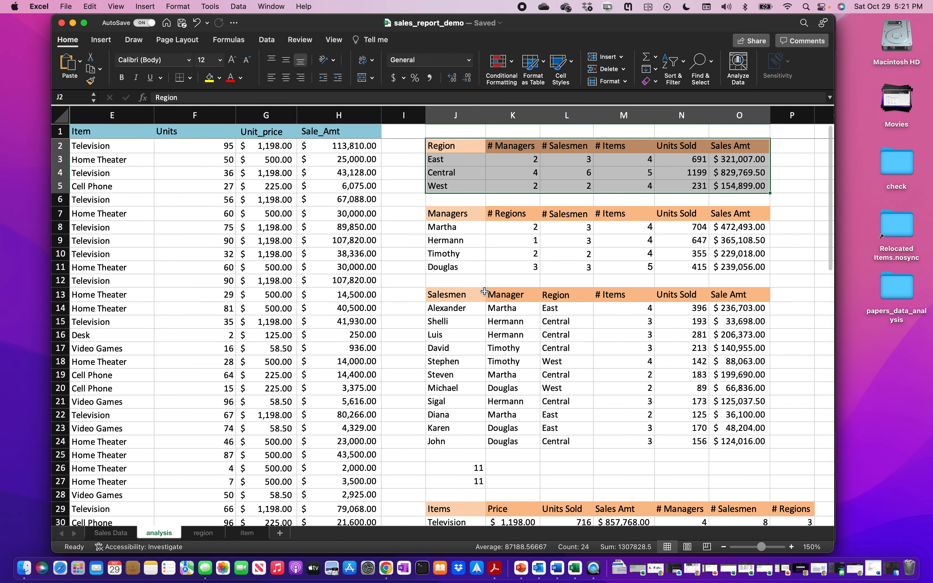
scroll(503, 335, down, 4)
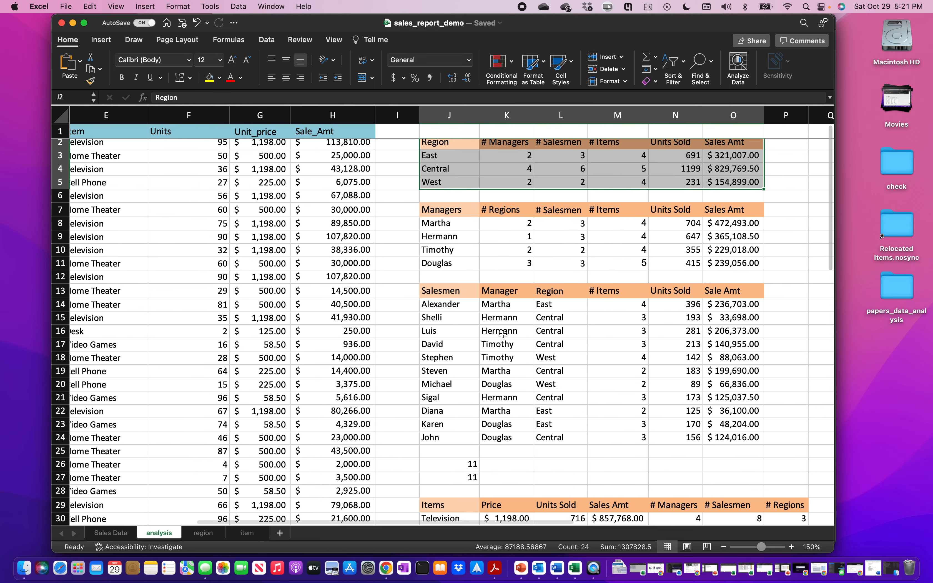
scroll(503, 334, down, 3)
scroll(503, 334, right, 1)
click(436, 338)
drag(435, 338, 739, 402)
key(super+c)
- Paste the Items table at B2 on the item sheet as Values & Source Formatting
click(246, 533)
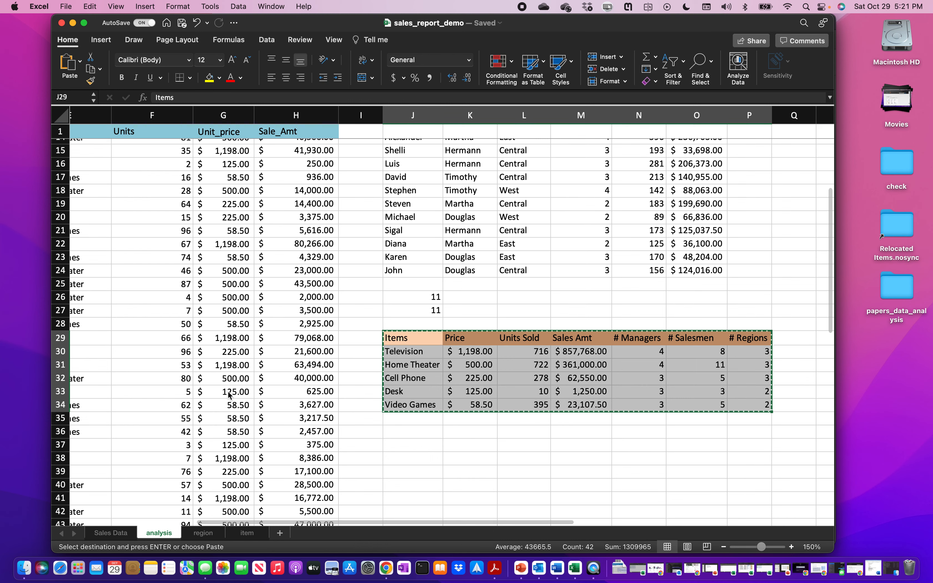
click(117, 134)
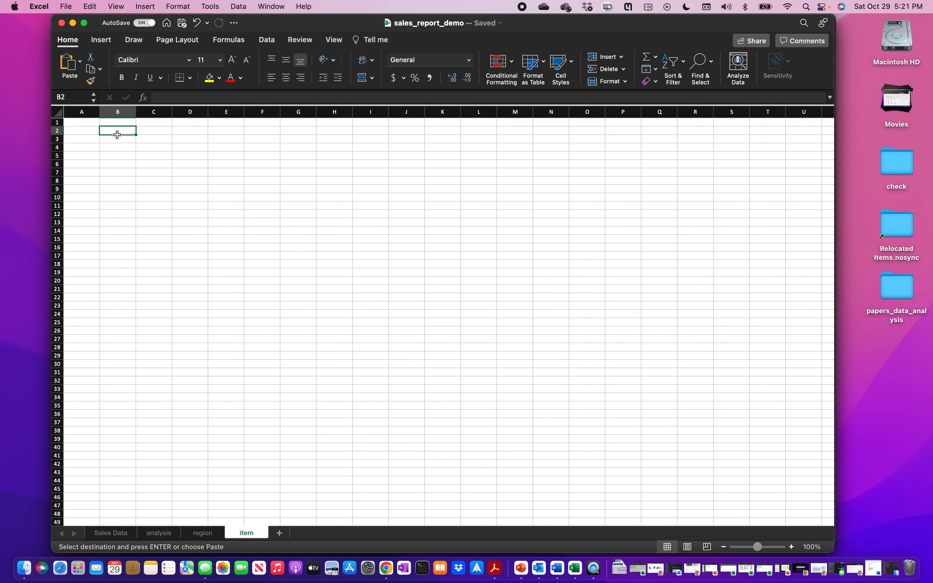
key(super+v)
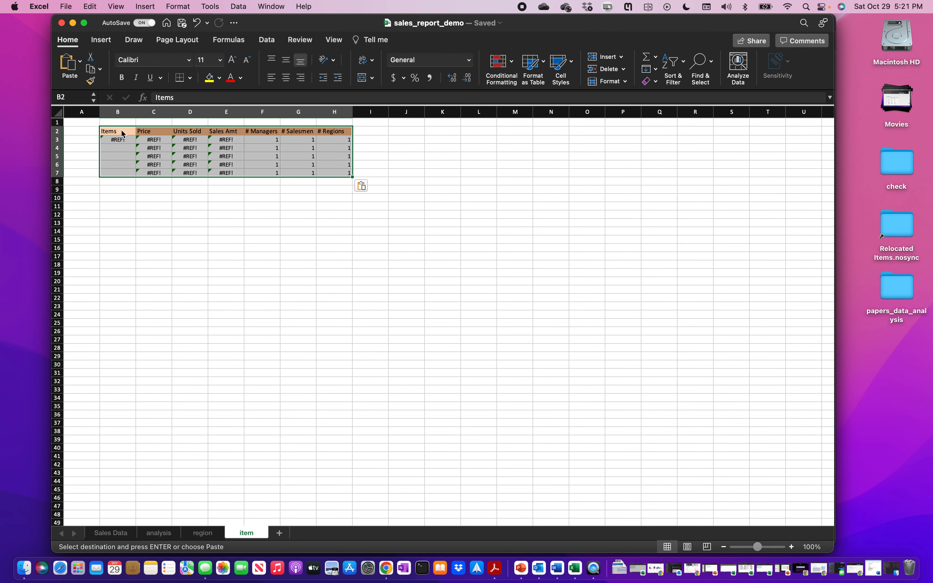
click(369, 188)
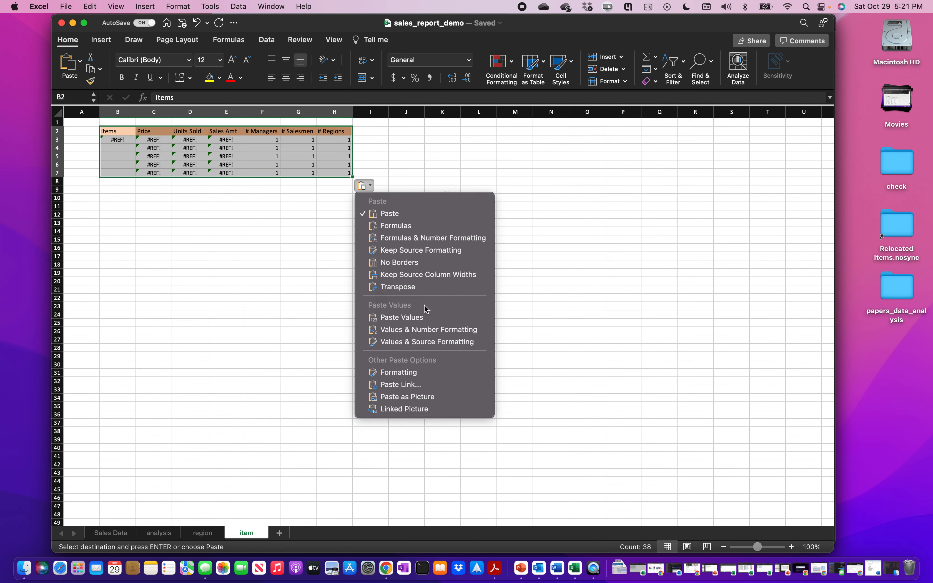
click(425, 342)
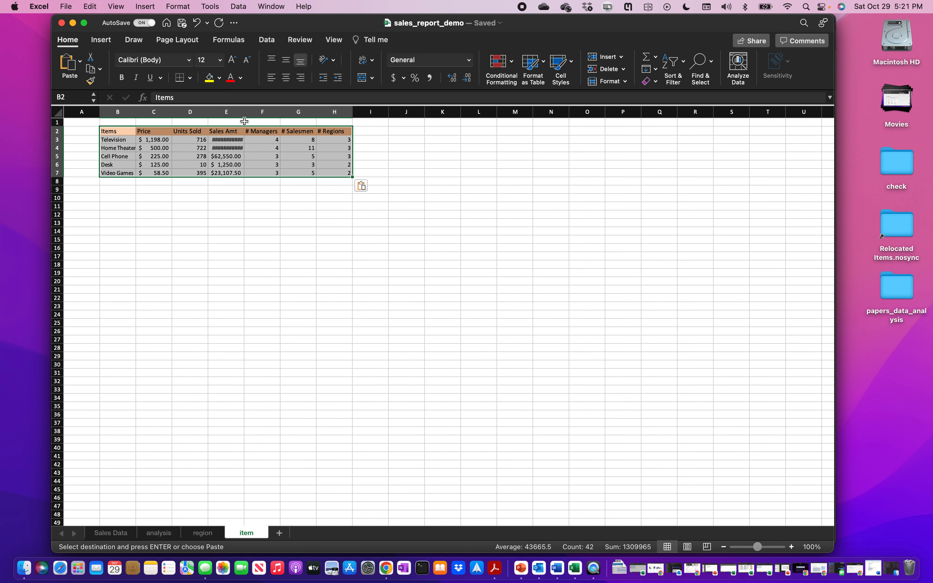
- Autofit column E so Sales Amt shows fully and zoom the sheet to 140%
double_click(245, 112)
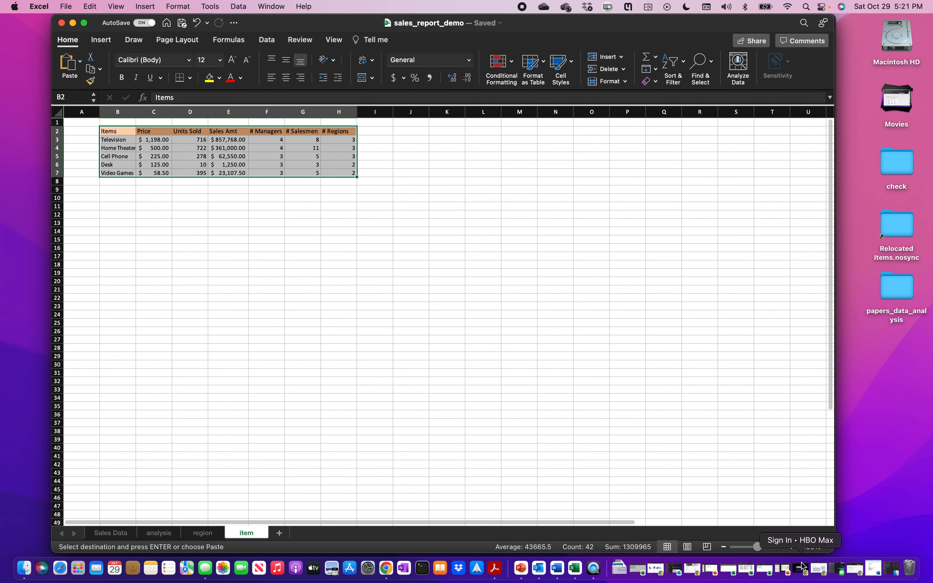
click(791, 546)
click(791, 547)
click(791, 546)
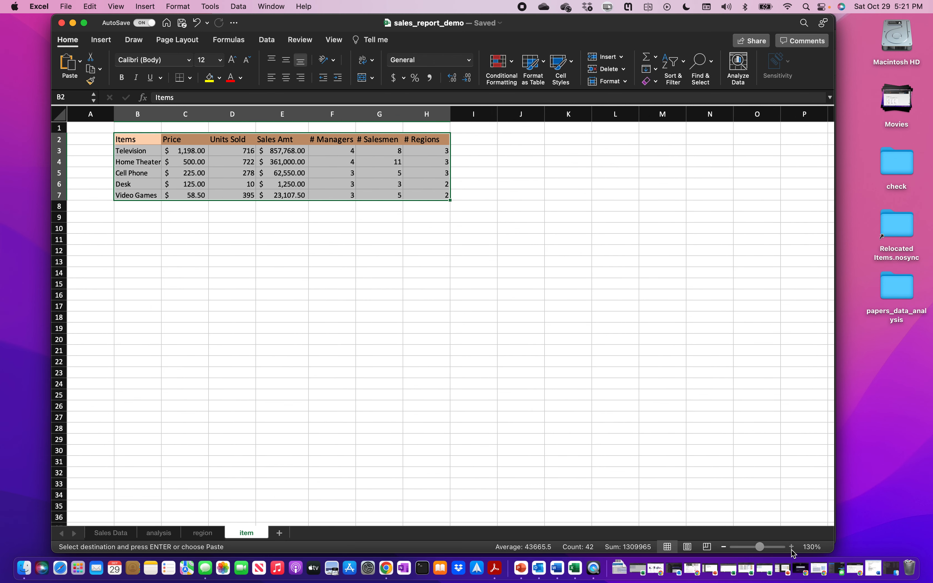
click(792, 547)
- Select item names B3:B7 together with Sales Amt values E3:E7
click(328, 261)
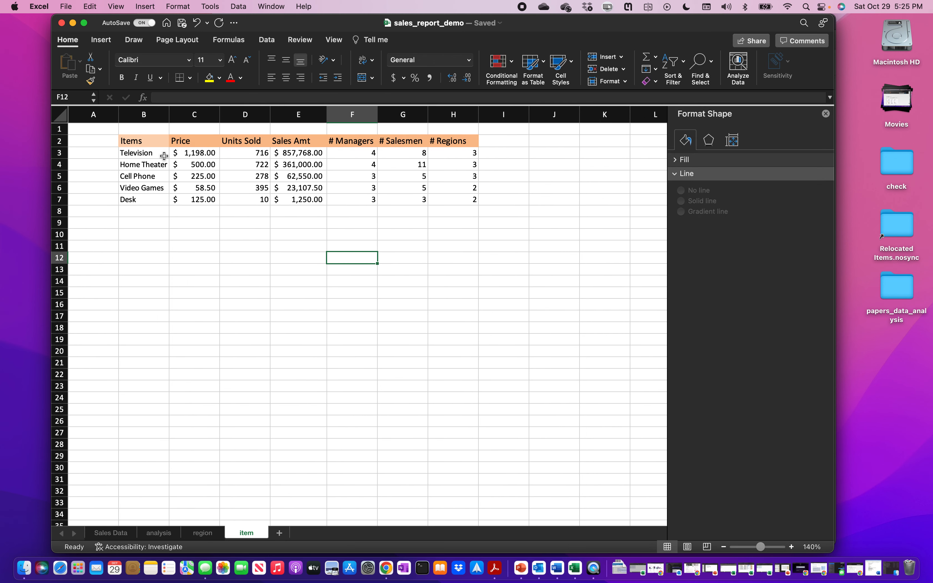
click(155, 154)
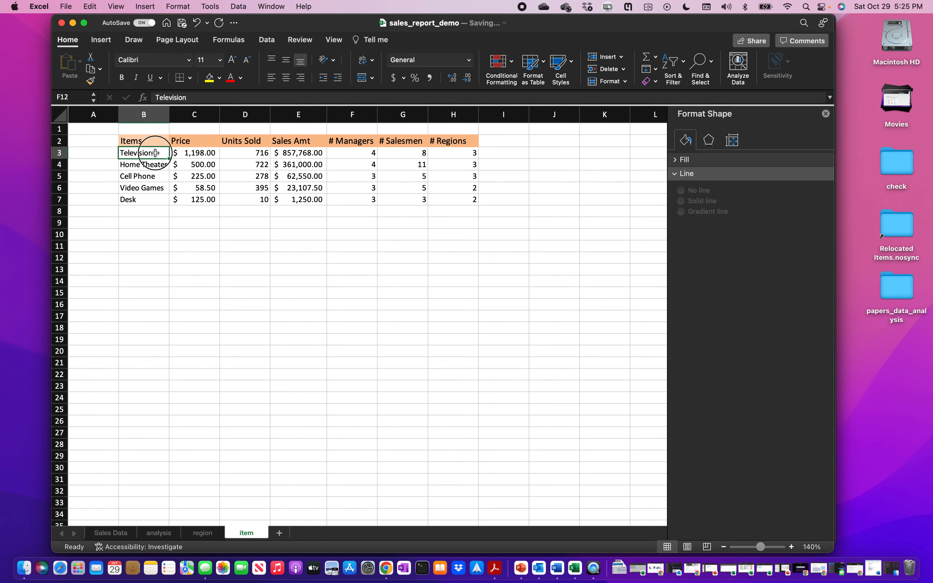
click(159, 154)
drag(161, 154, 163, 201)
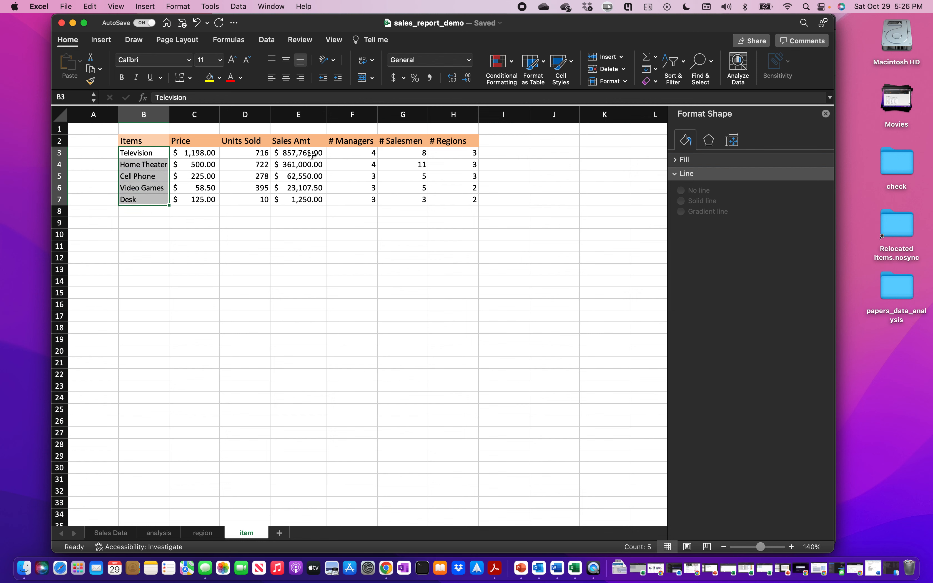
super+drag(311, 152, 312, 200)
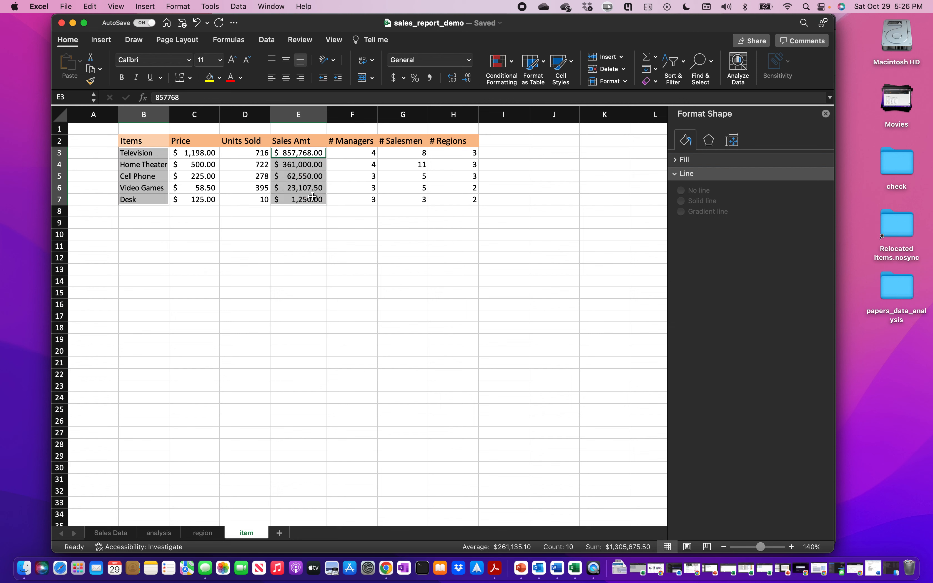
- Insert a clustered column chart of the selection from Recommended Charts
click(108, 41)
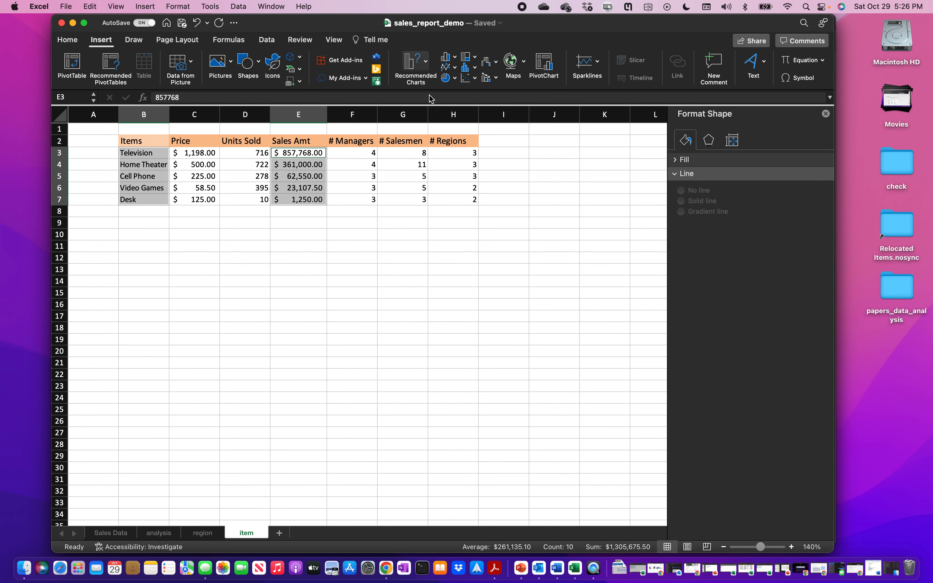
click(426, 64)
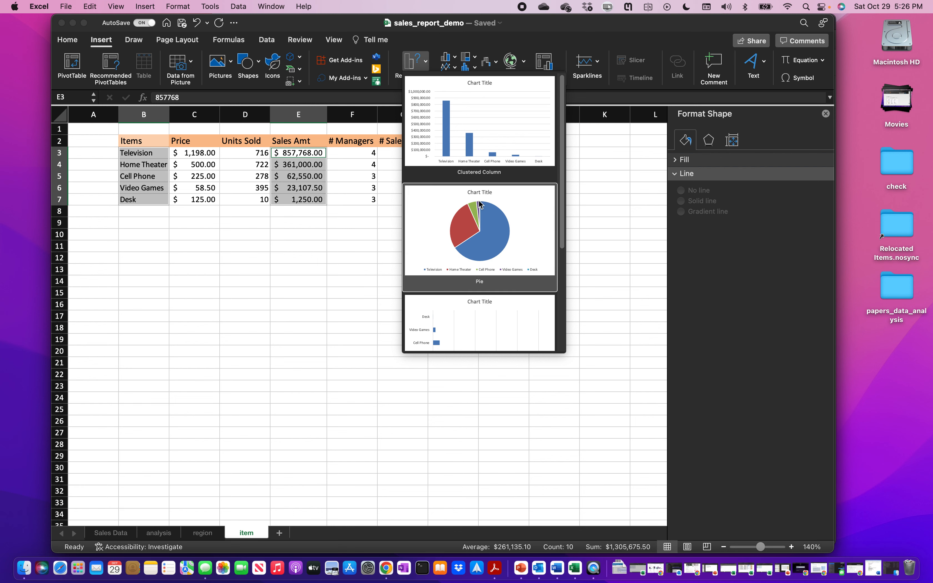
click(473, 129)
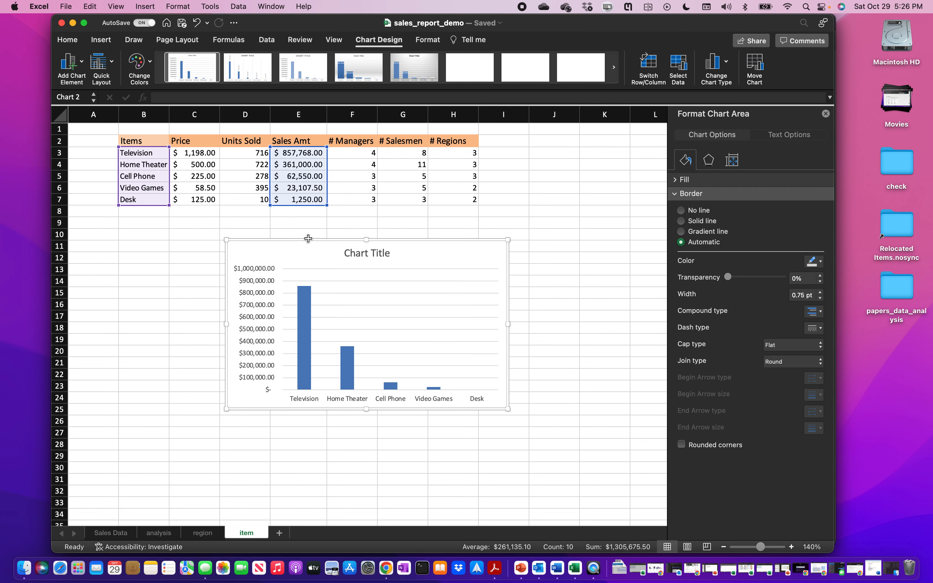
click(150, 65)
- Apply the teal monochromatic colour scheme and the light-blue gradient chart style
scroll(176, 192, down, 5)
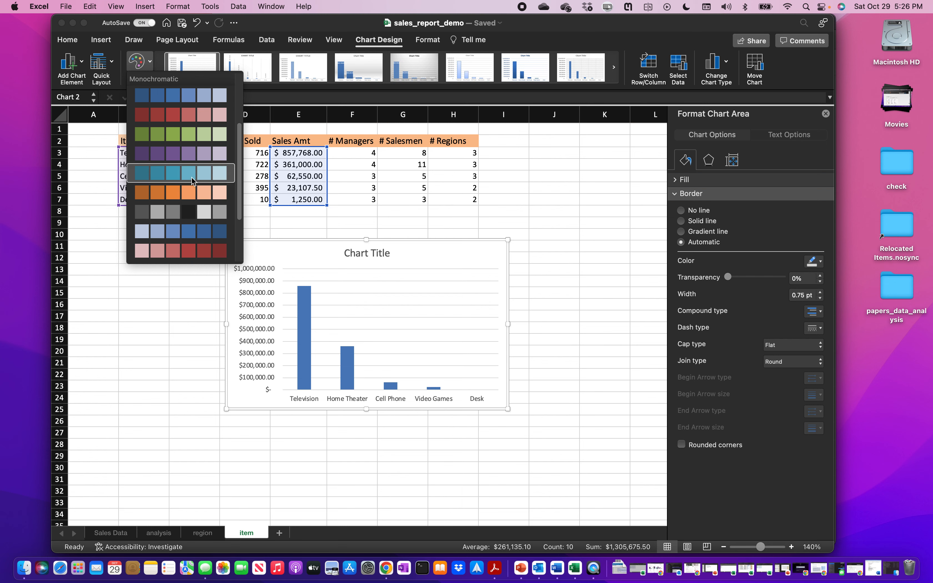
click(195, 178)
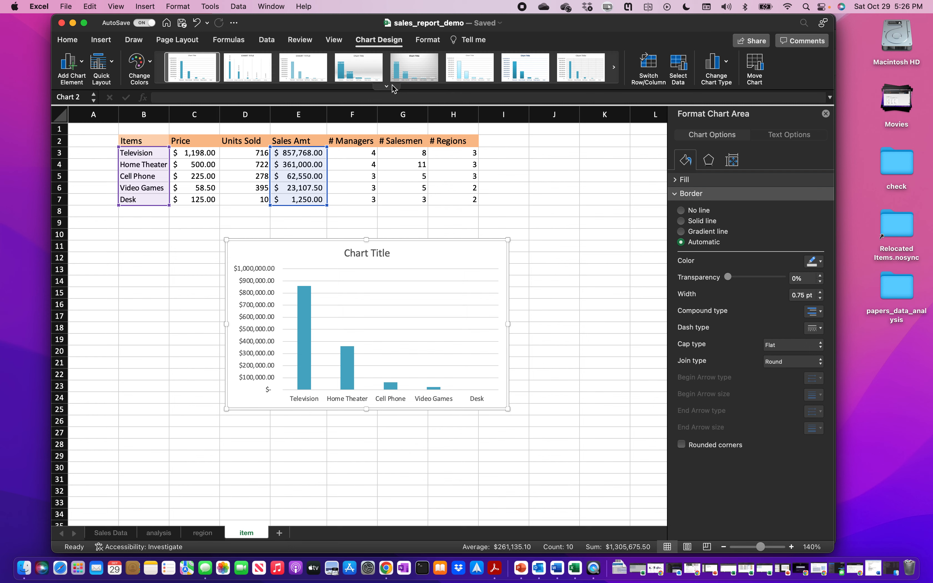
click(386, 86)
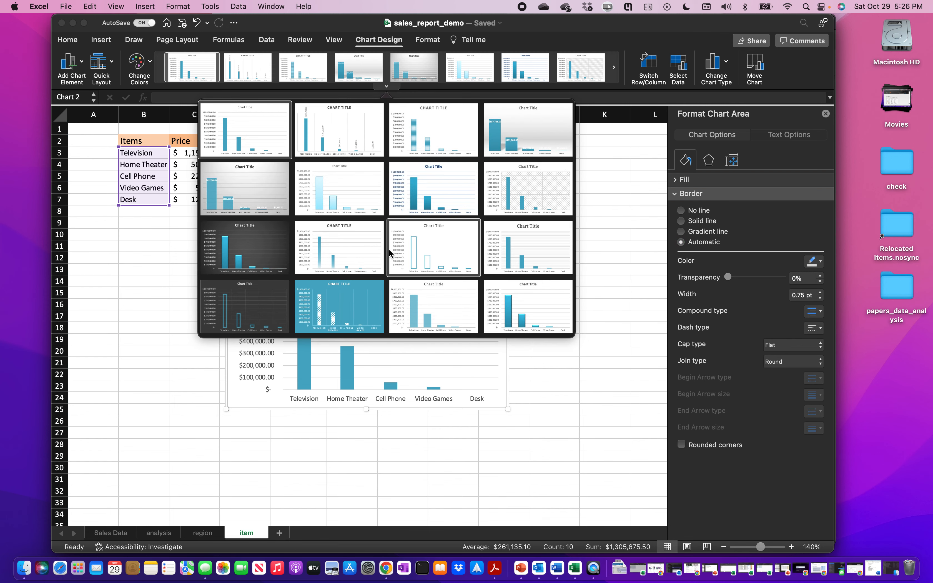
click(325, 191)
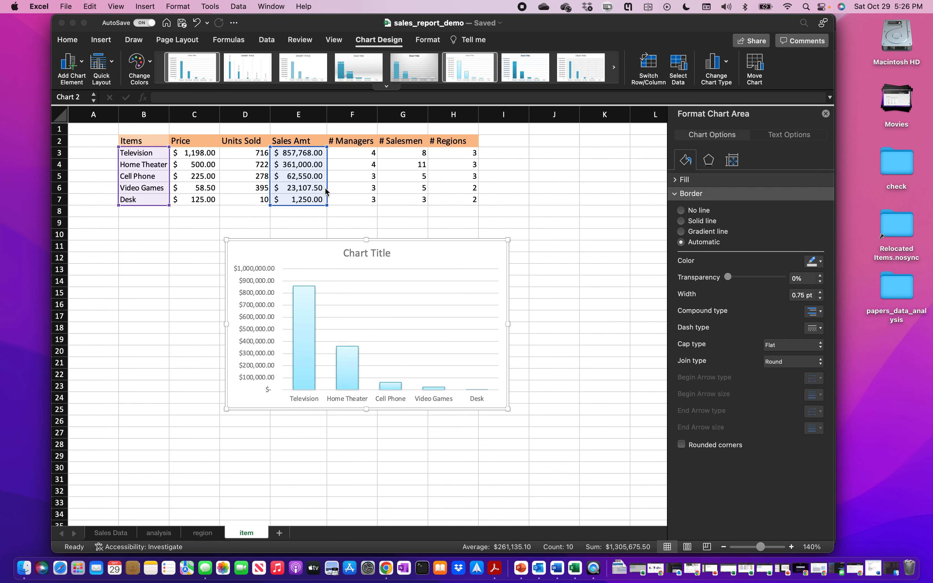
- Delete the item chart's major horizontal gridlines
click(411, 312)
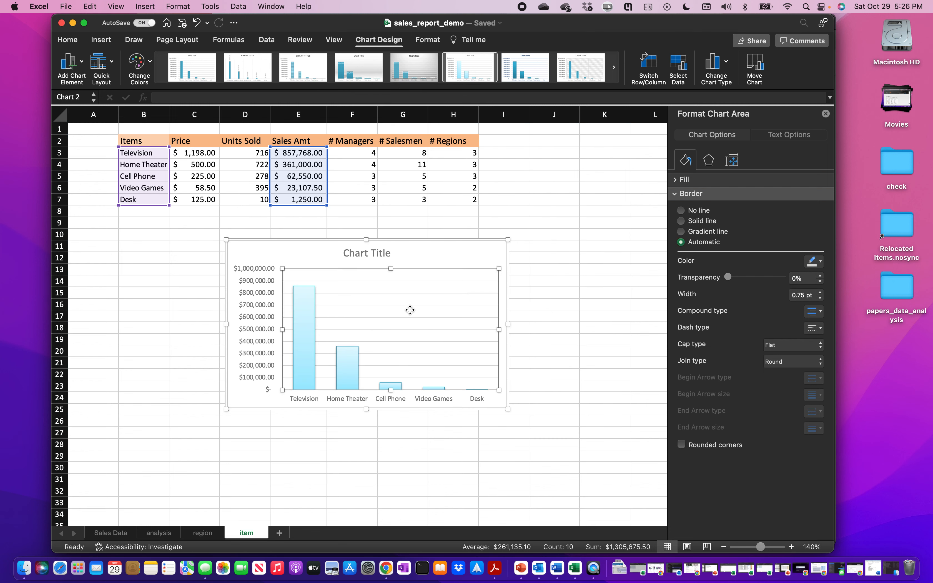
click(399, 293)
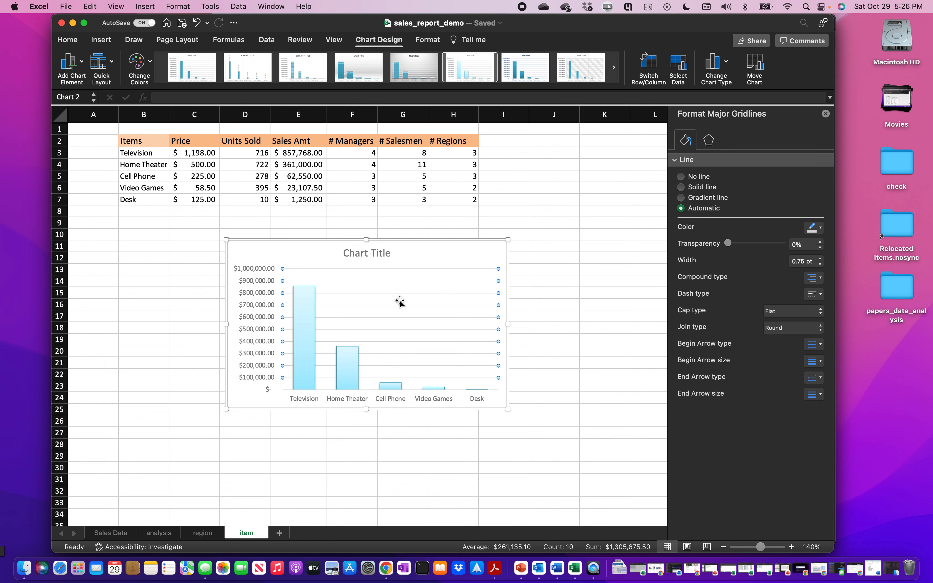
key(Delete)
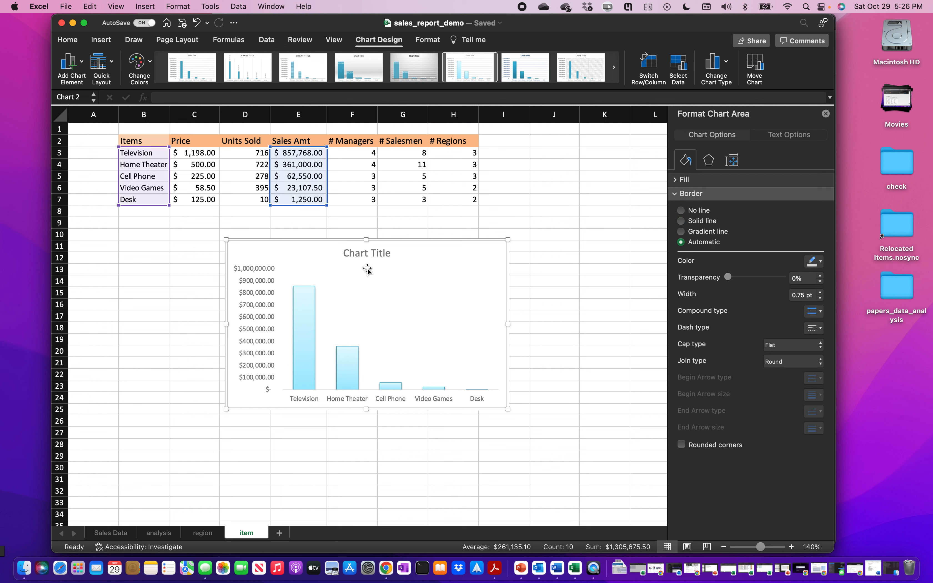
- Replace the item column chart's placeholder title with 'Sales Amount by Item'
click(366, 254)
triple_click(367, 254)
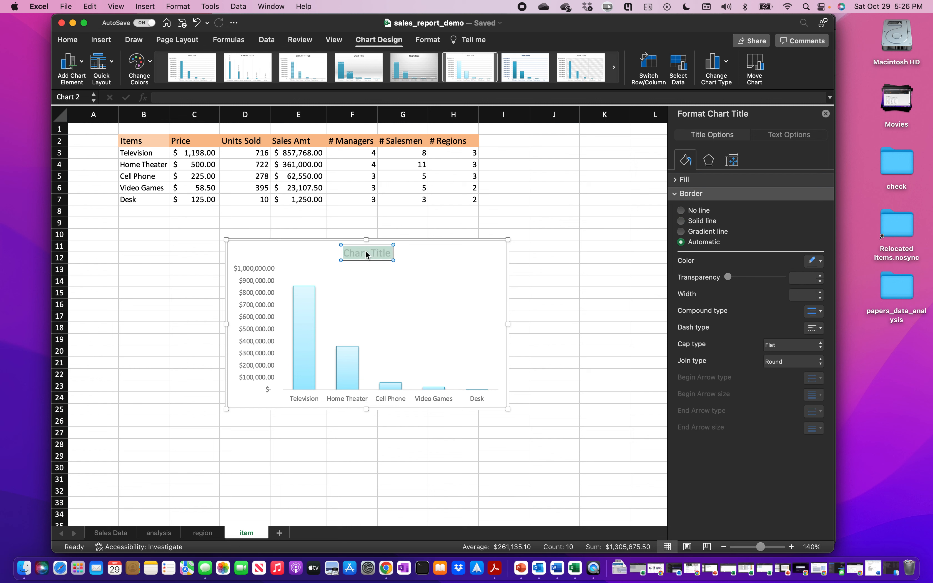
text(Sales Amount by)
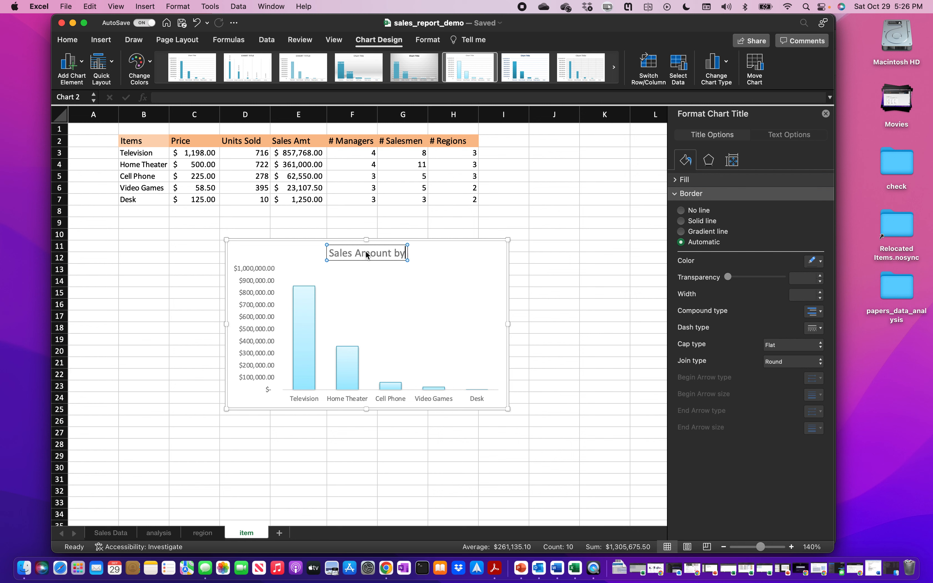
text( Item)
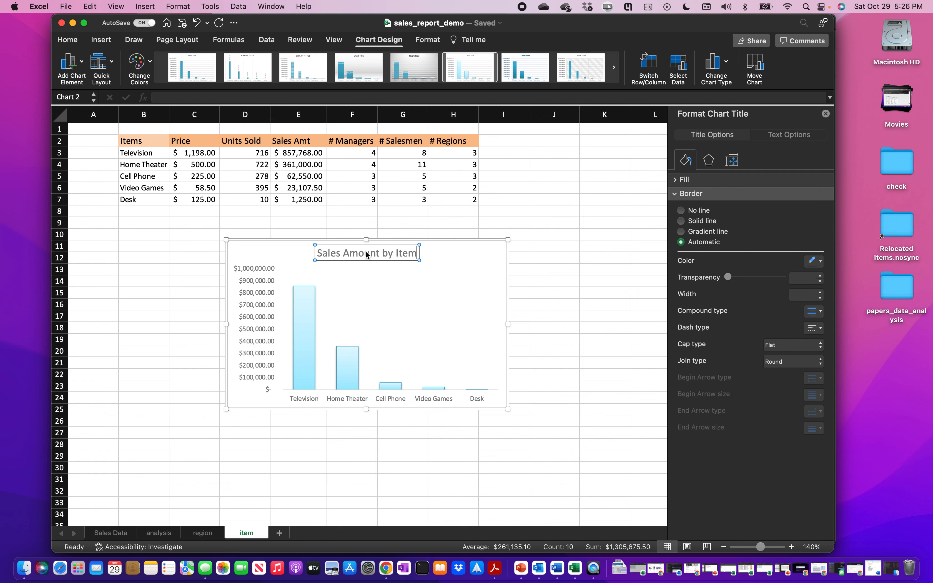
click(359, 305)
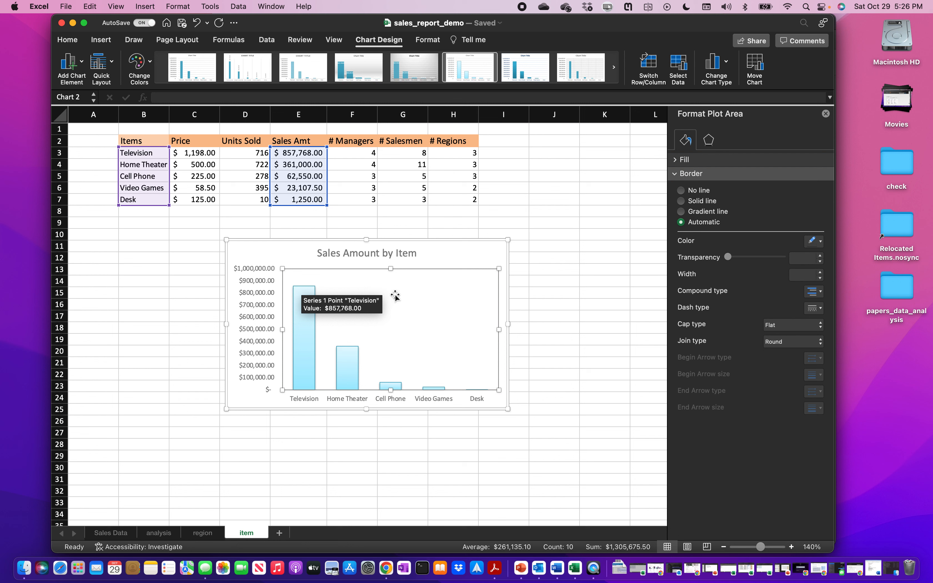
- Add data labels showing each bar's sales amount on the item chart
click(82, 64)
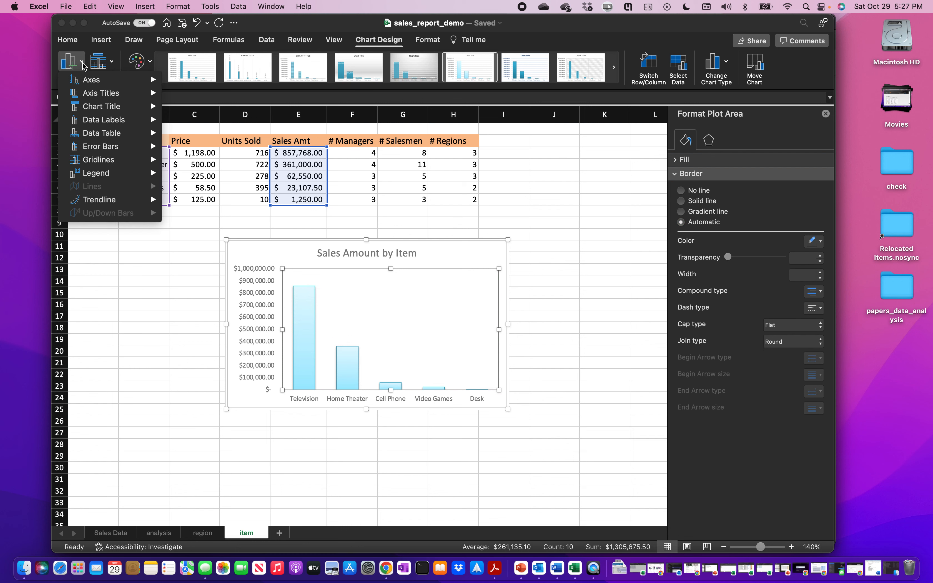
mouse_move(104, 123)
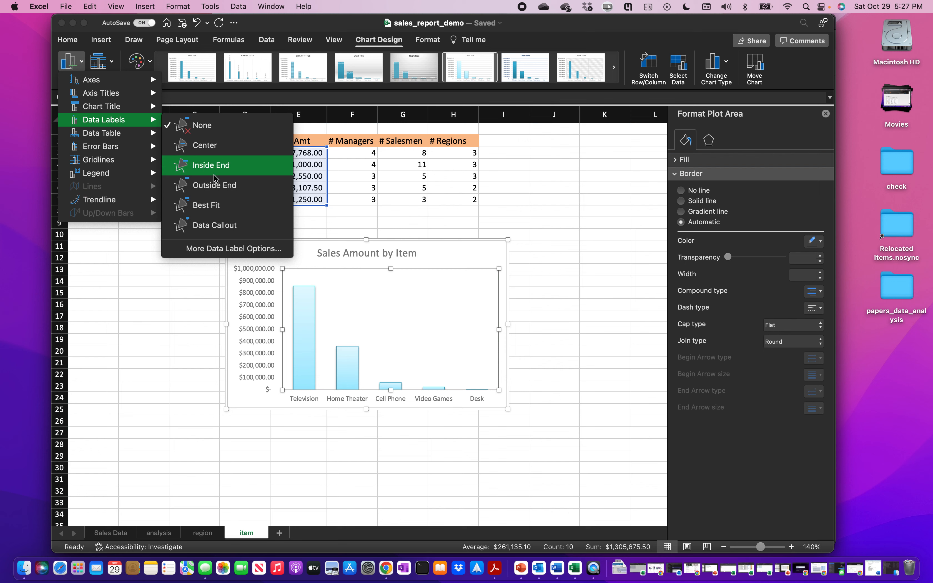
click(214, 185)
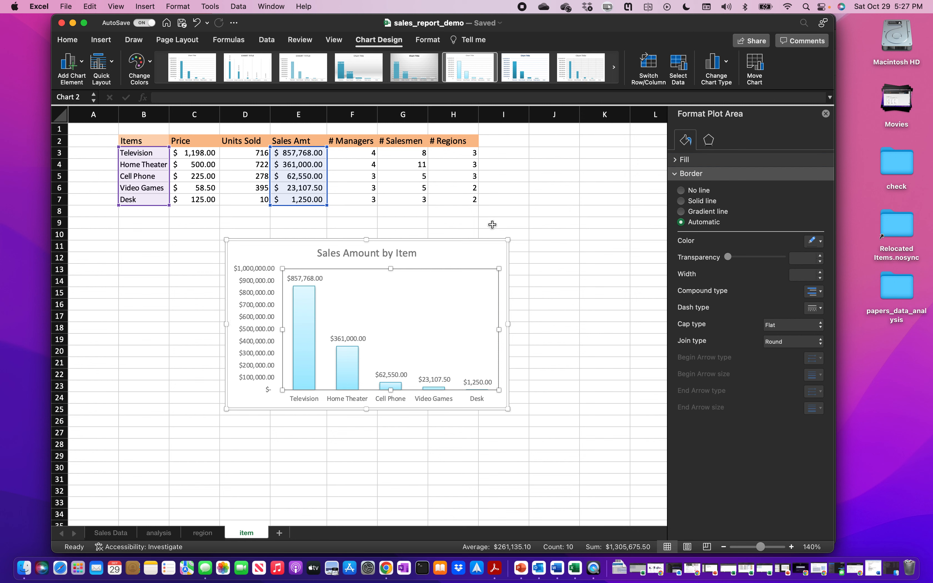
click(482, 247)
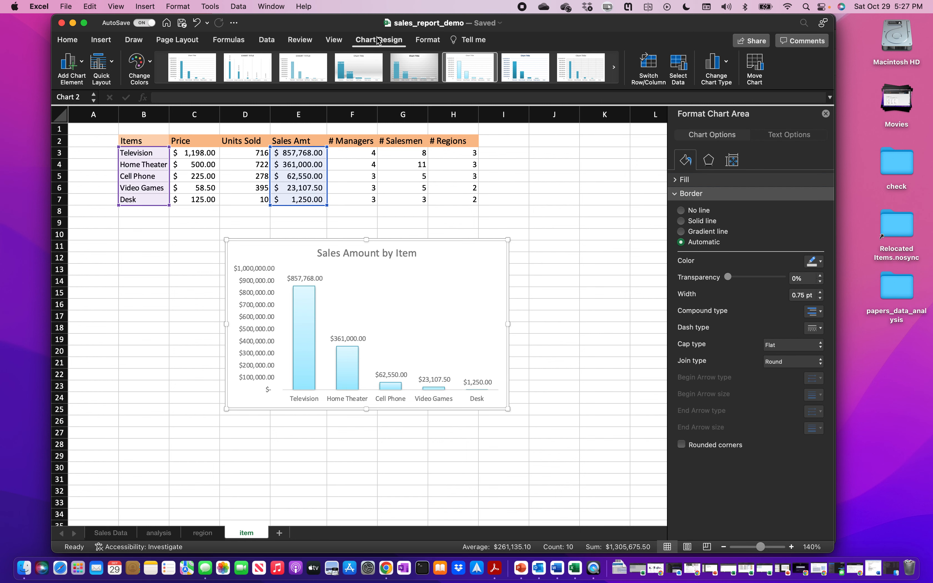
- Browse the chart type list, leaving the column chart unchanged
click(727, 62)
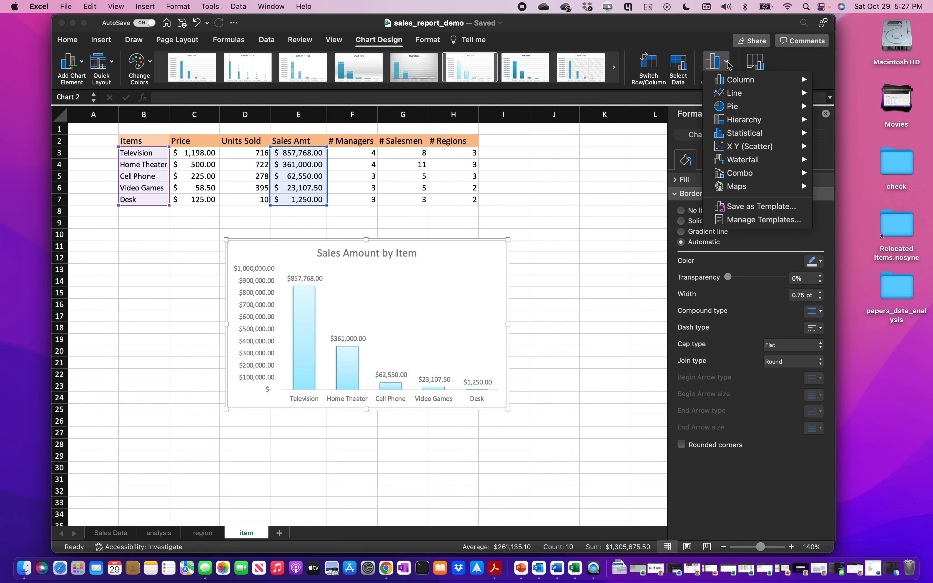
mouse_move(738, 79)
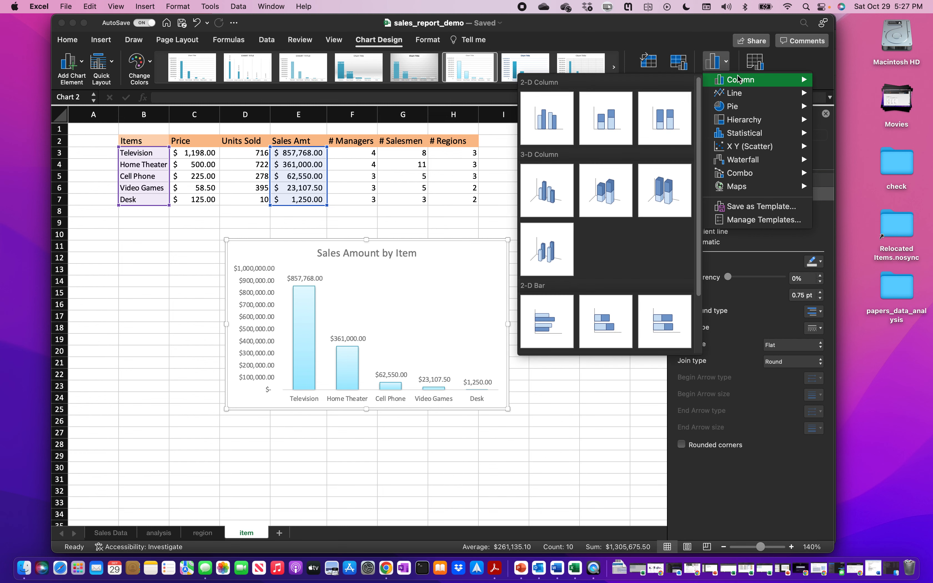
scroll(622, 202, down, 3)
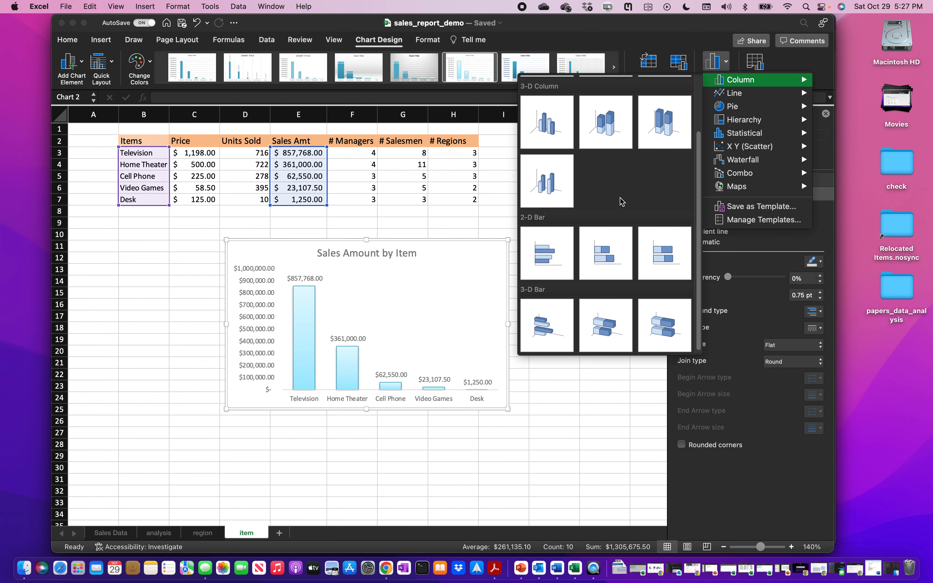
scroll(622, 201, up, 3)
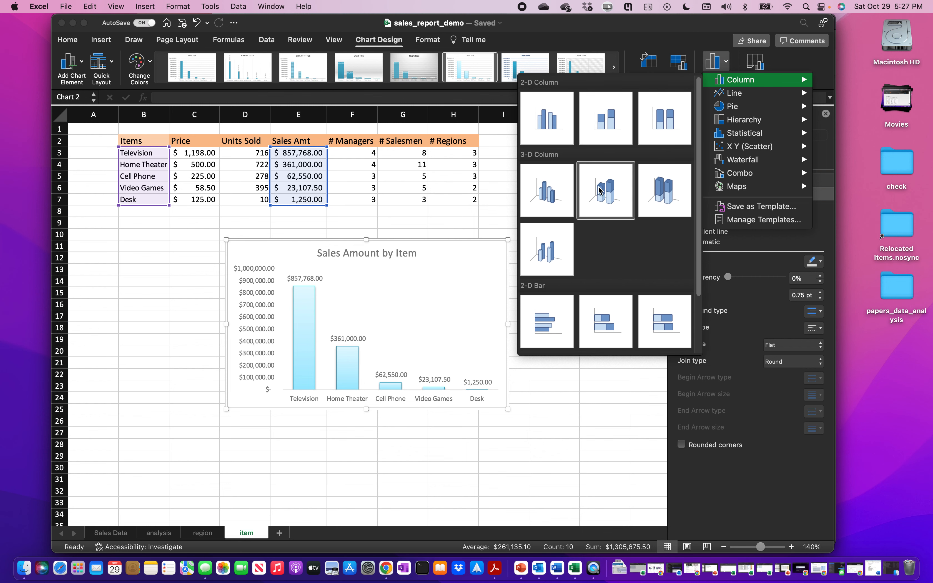
scroll(547, 320, down, 3)
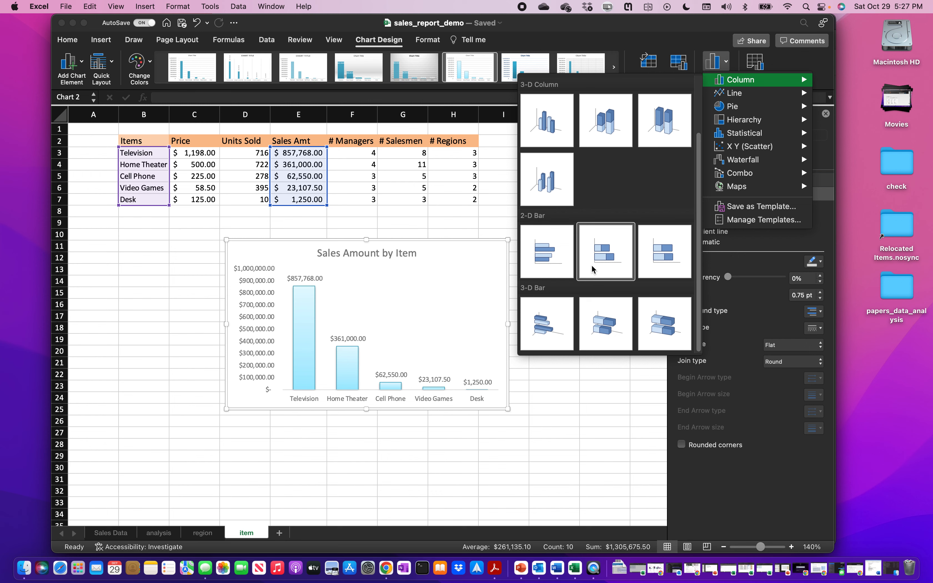
click(491, 197)
- Drag the chart left beneath the Items table and compare with the reference PDF
drag(463, 255, 351, 249)
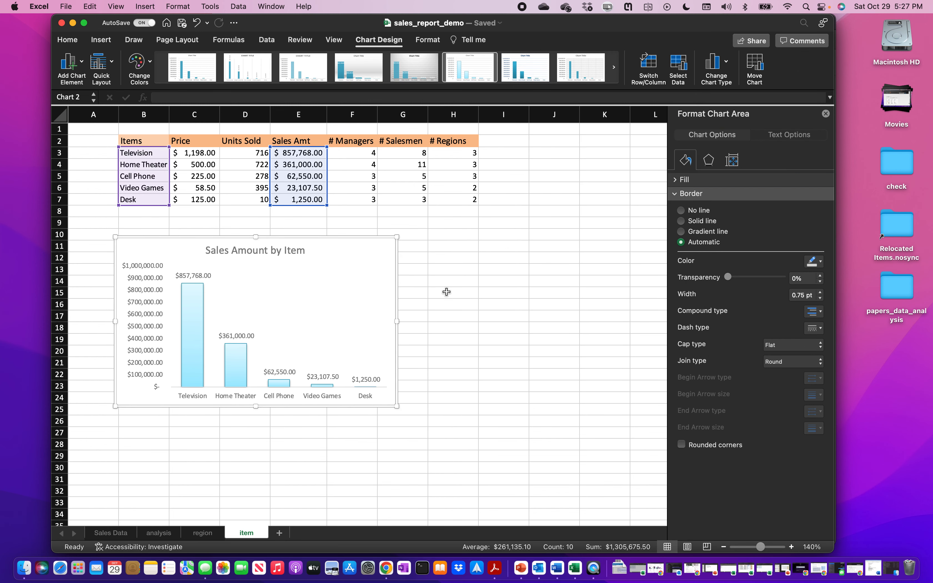
click(494, 567)
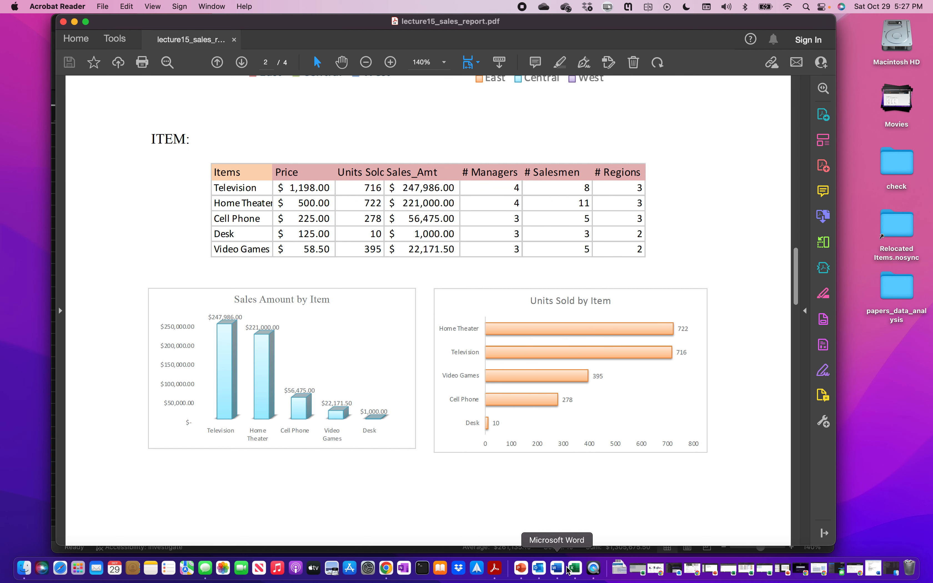
click(576, 568)
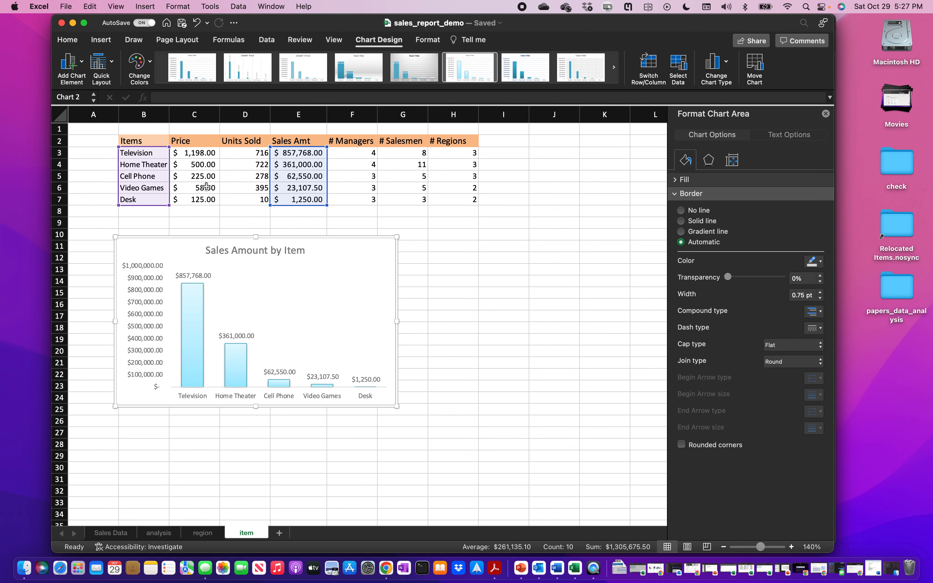
- Select item names B3:B7 plus Units Sold D3:D7 and show Recommended Charts
click(161, 153)
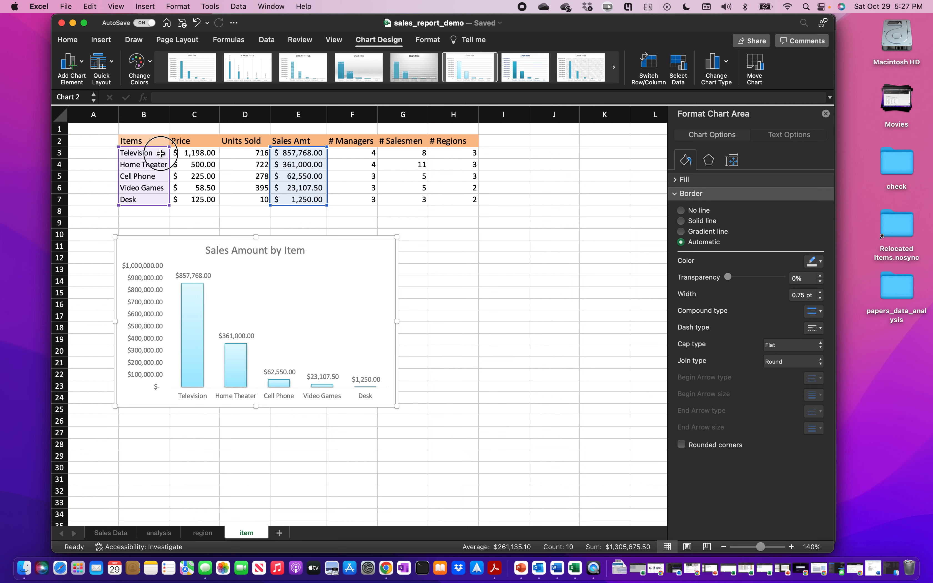
click(155, 154)
drag(155, 153, 157, 194)
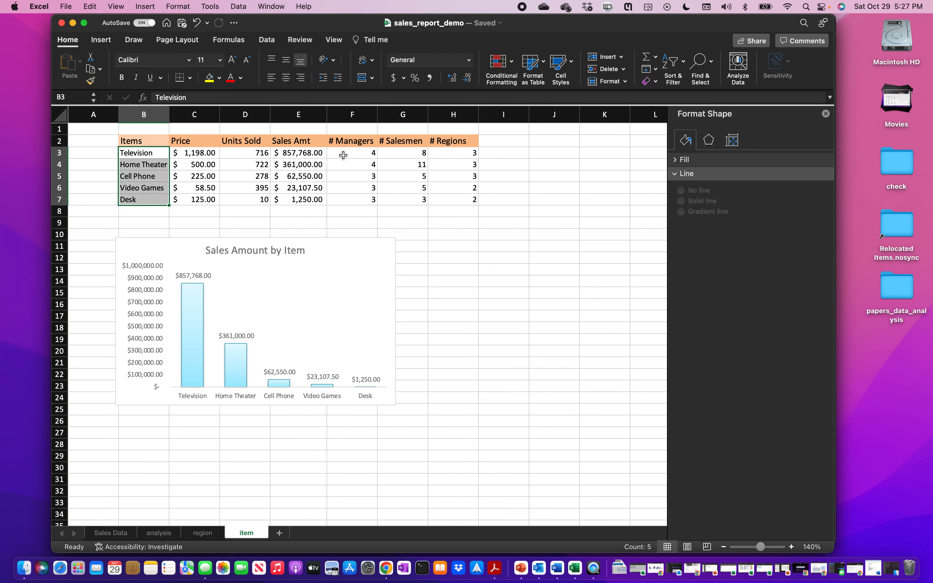
drag(262, 152, 264, 199)
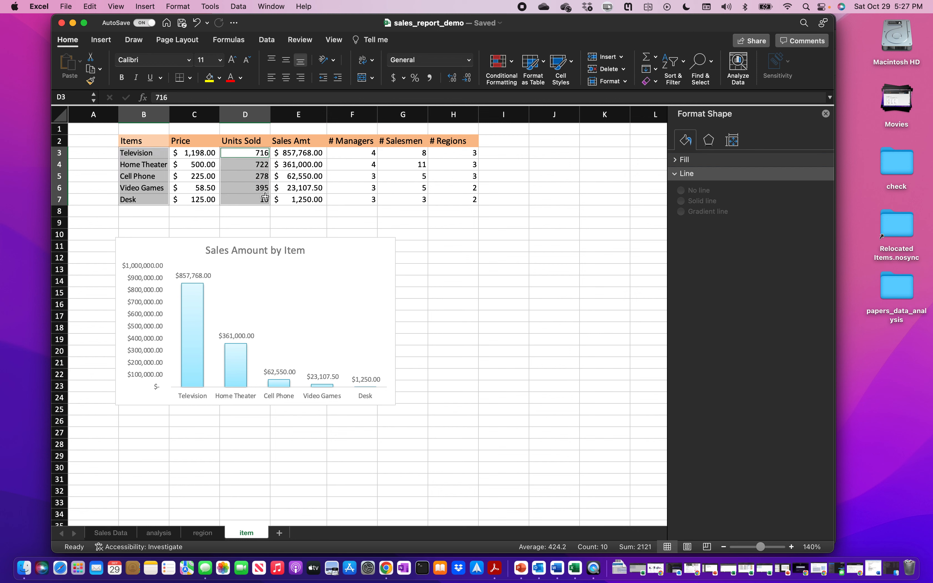
click(105, 42)
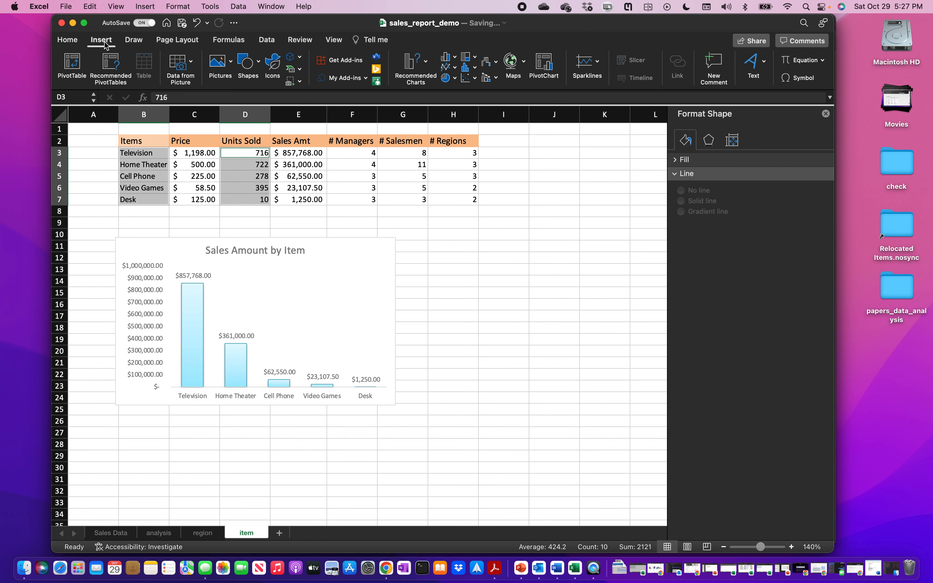
click(426, 66)
- Insert a Clustered Bar chart of Units Sold, then copy the Sales Amount by Item chart
scroll(489, 275, down, 5)
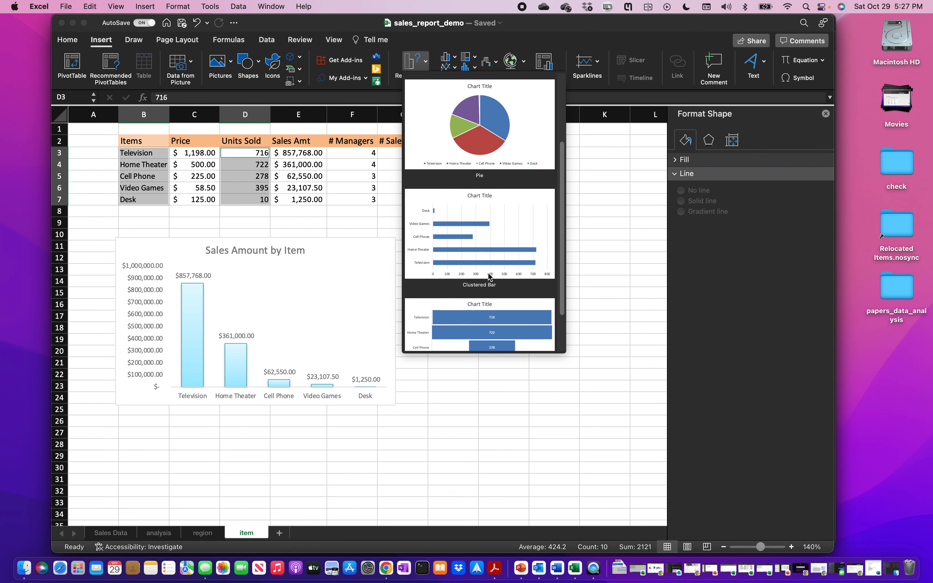
click(487, 247)
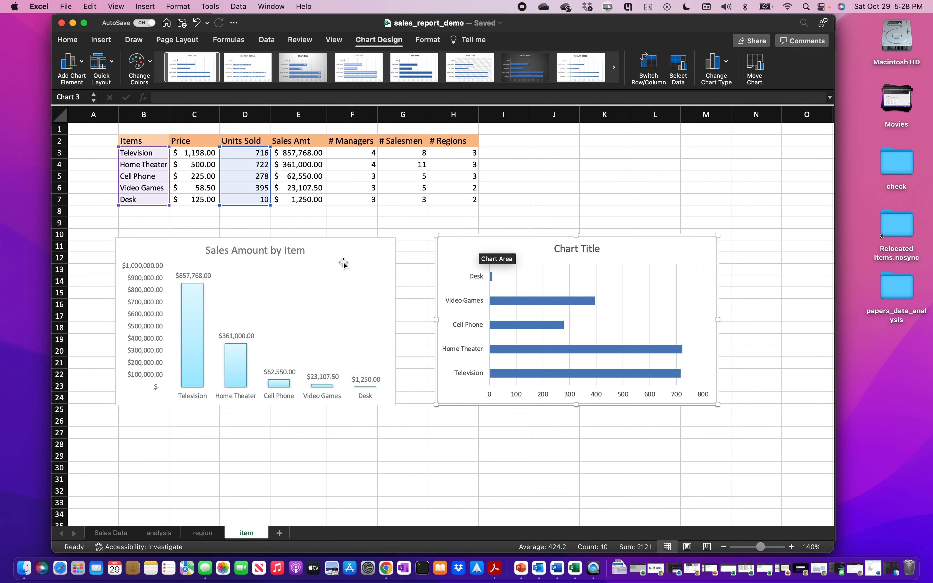
right_click(377, 265)
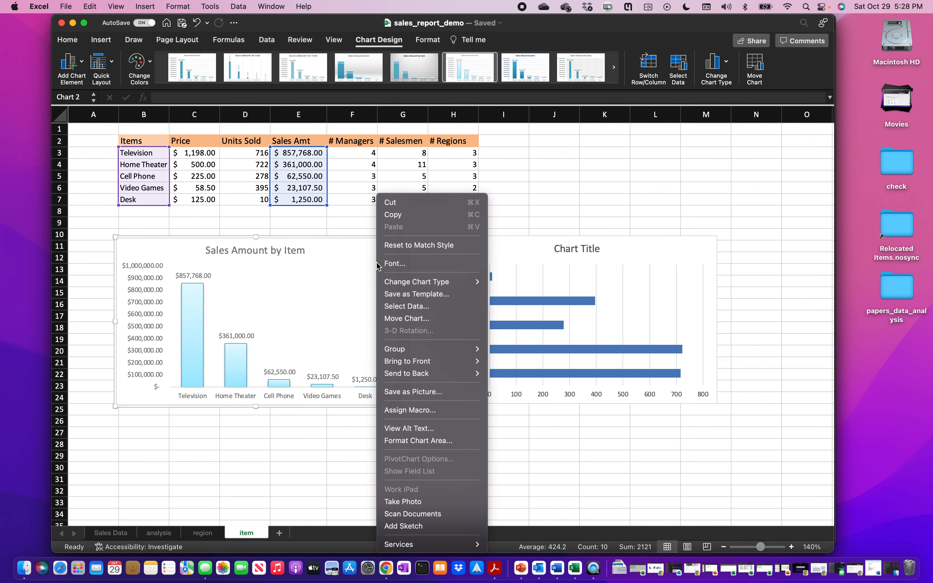
click(393, 215)
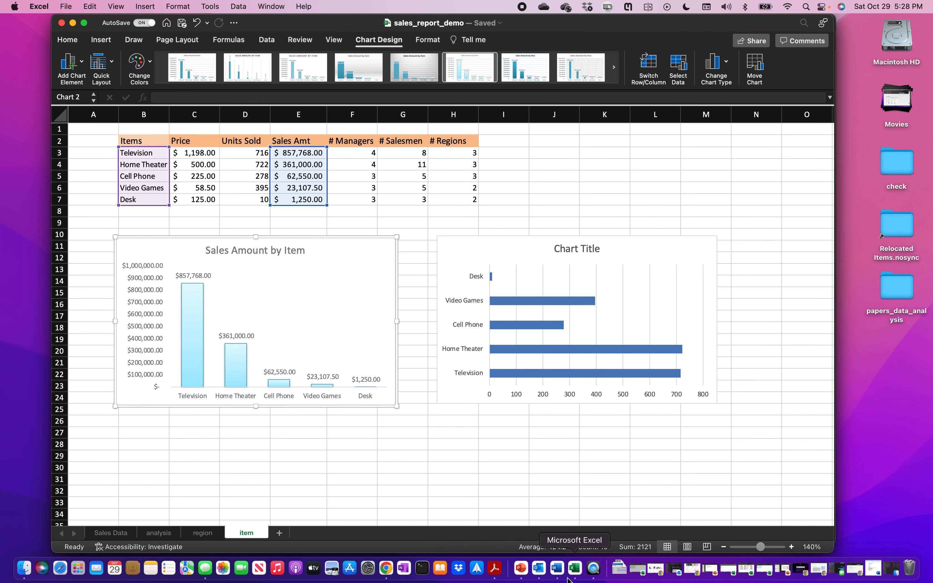
- Create a new blank Word document and move its window to the right
right_click(559, 572)
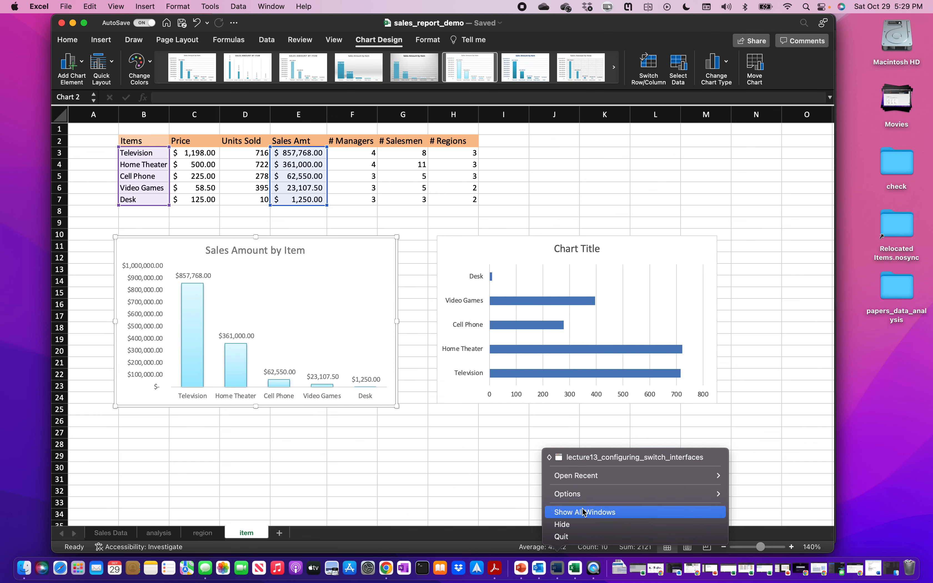
click(602, 457)
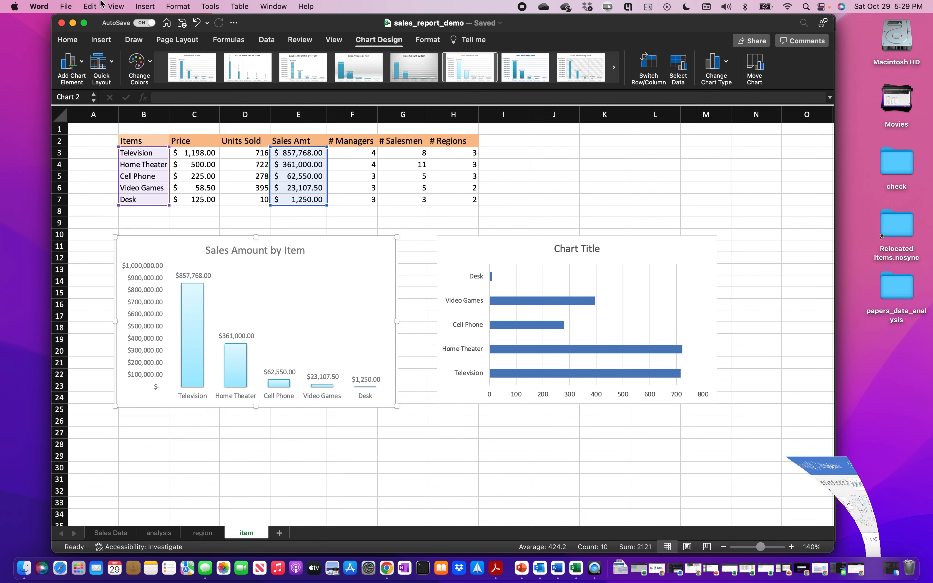
click(67, 7)
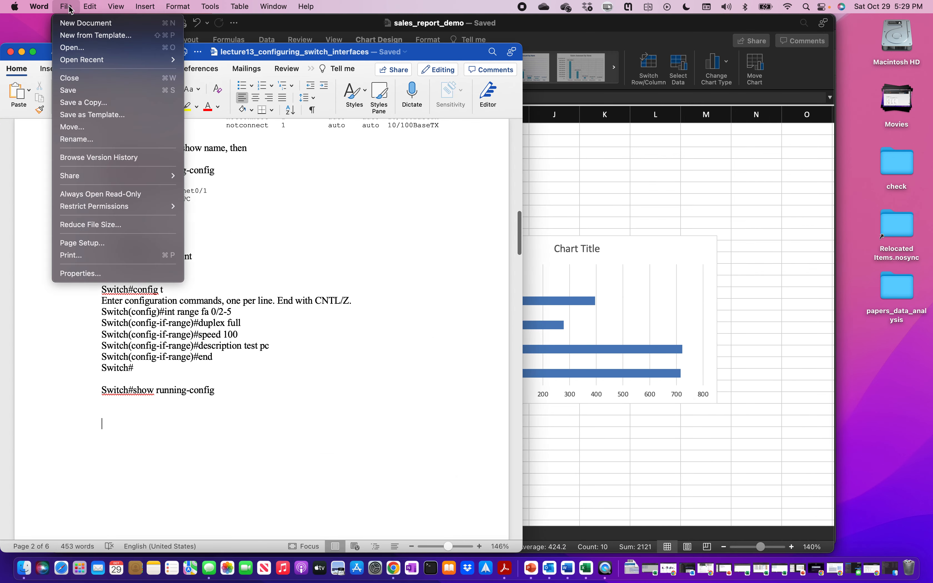
click(74, 25)
click(22, 51)
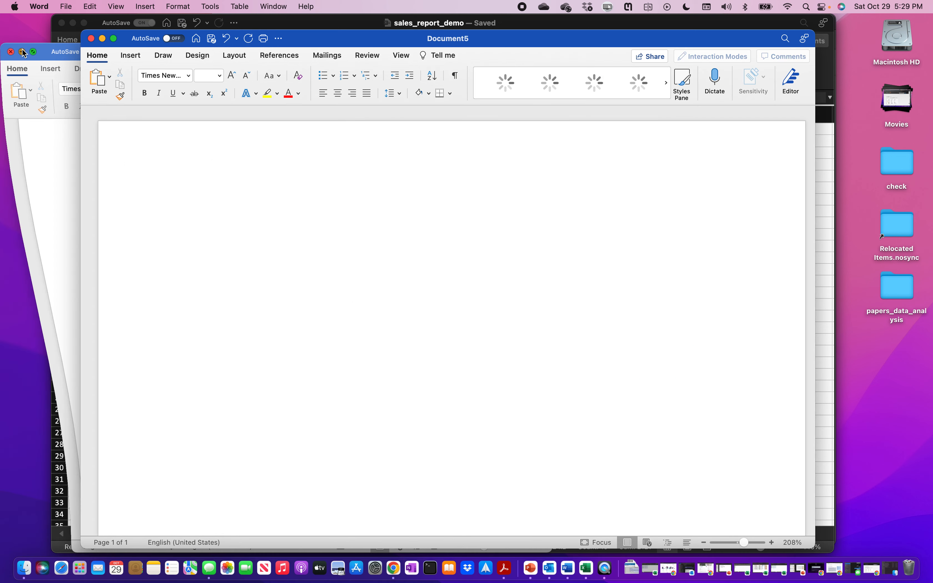
drag(356, 38, 418, 35)
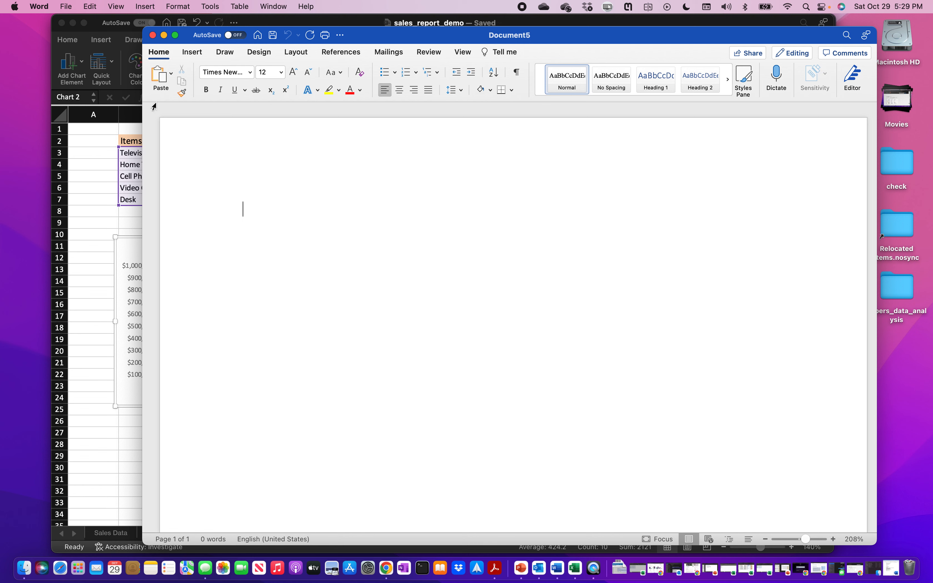
- Paste the chart as a PNG picture, shrink it and centre it on the page
click(172, 77)
click(187, 120)
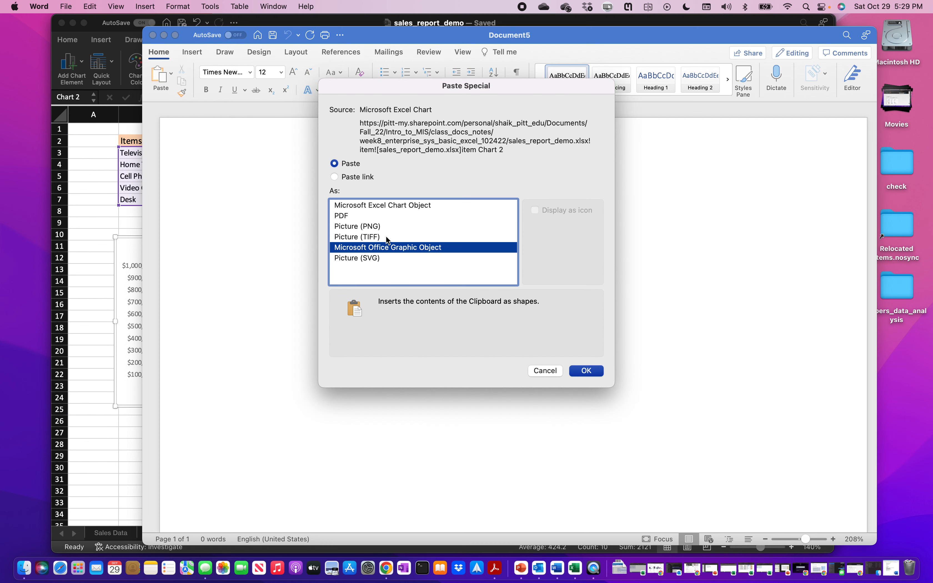
click(379, 228)
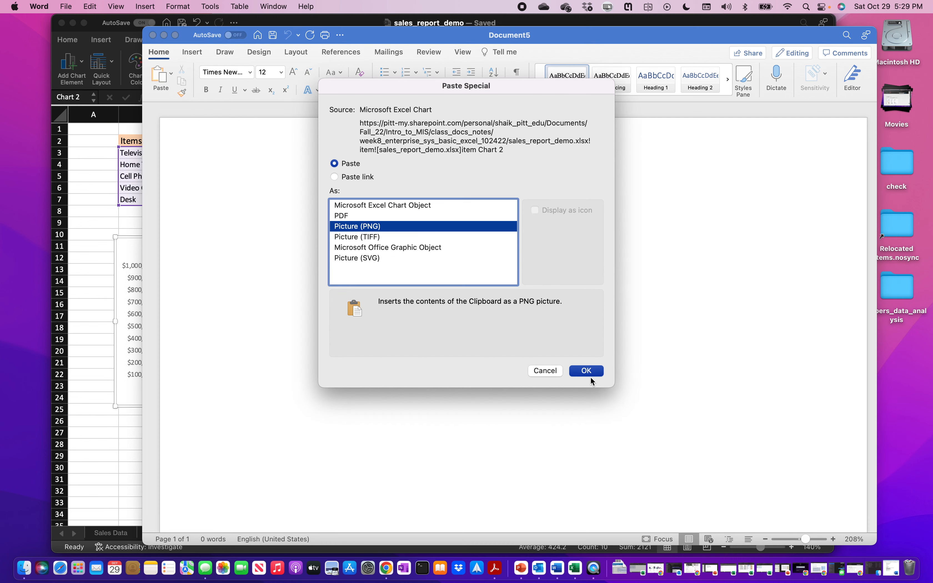
click(586, 371)
click(478, 246)
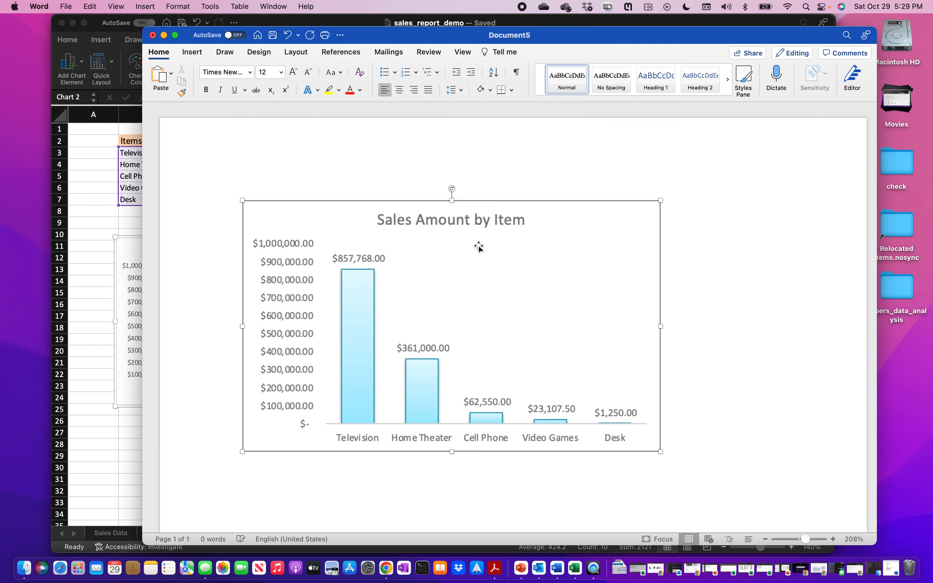
drag(660, 200, 544, 279)
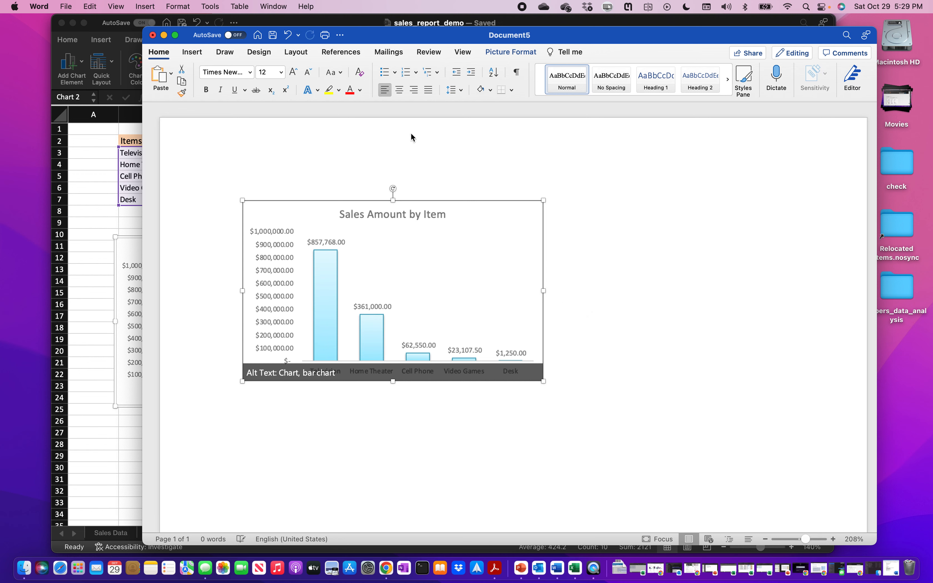
click(400, 95)
click(439, 516)
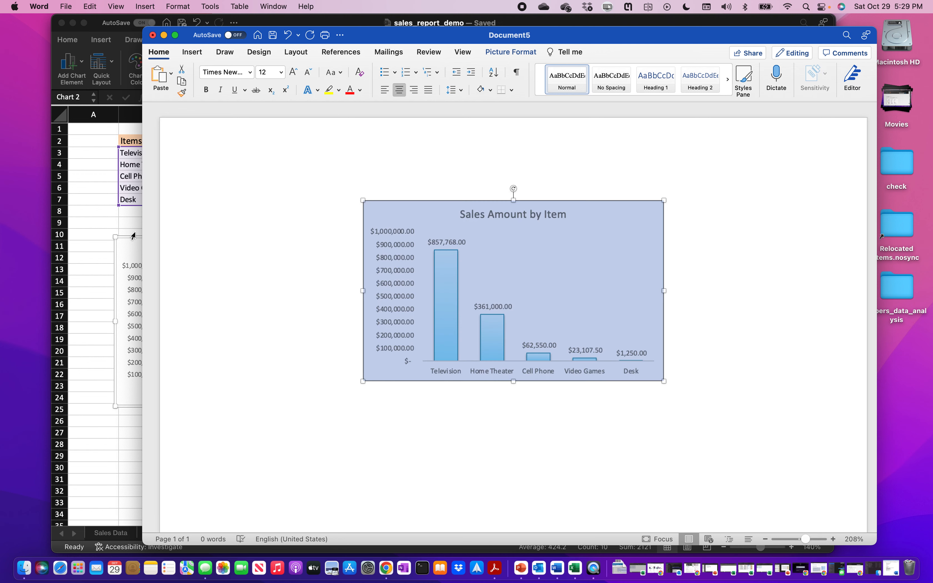
click(126, 223)
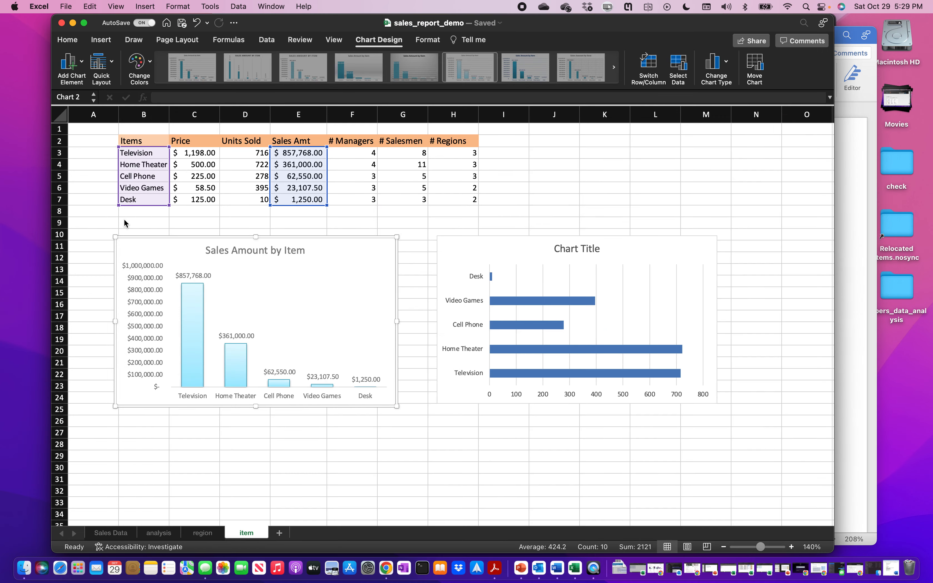
- Sort the whole Items table by Units Sold from largest to smallest
click(486, 251)
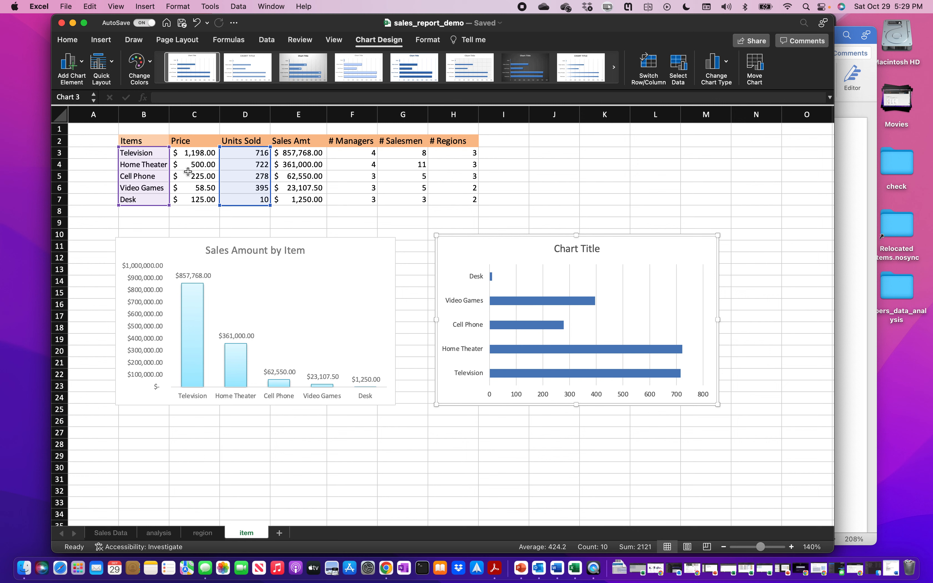
click(243, 176)
drag(247, 153, 250, 199)
right_click(246, 182)
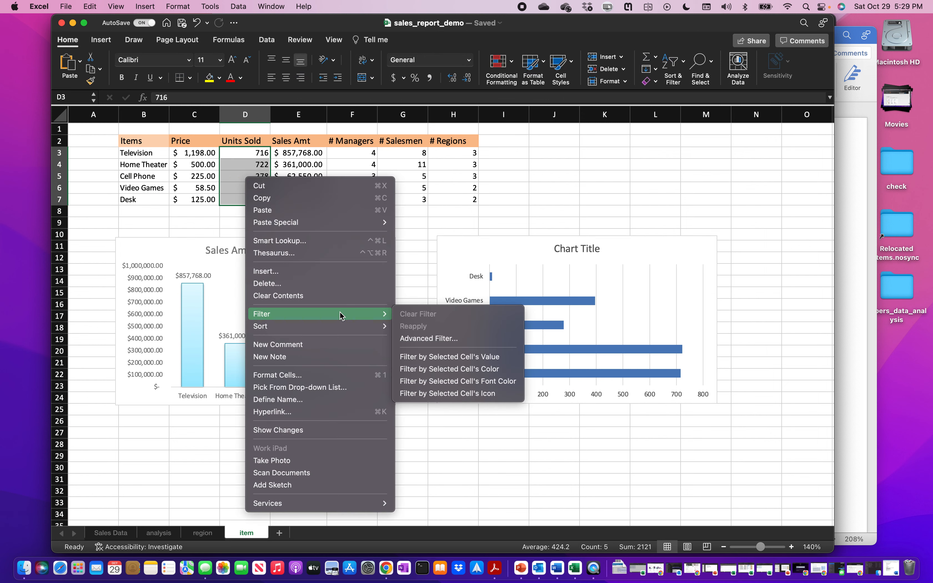
mouse_move(345, 330)
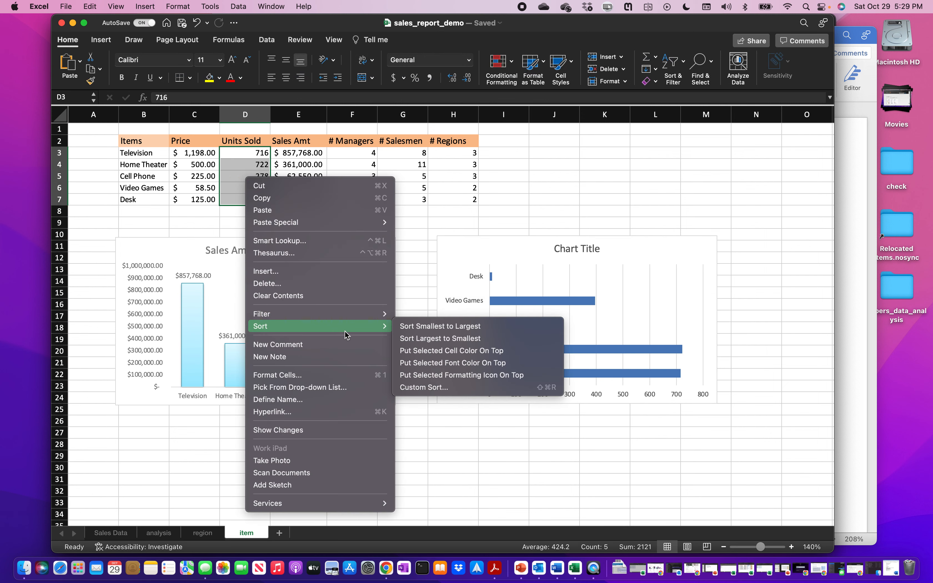
click(432, 338)
click(497, 381)
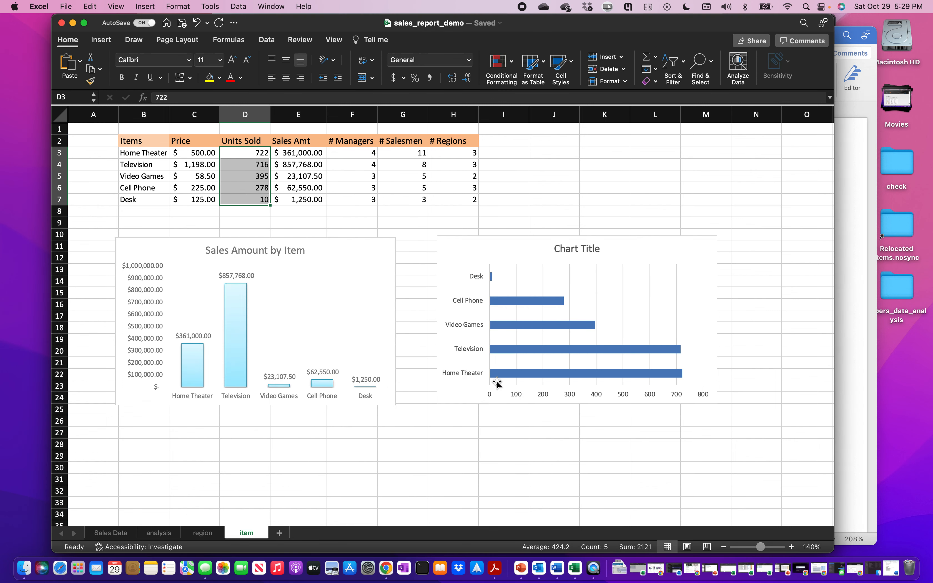
- Re-sort the Items table by Units Sold from smallest to largest
right_click(236, 152)
mouse_move(339, 299)
click(423, 300)
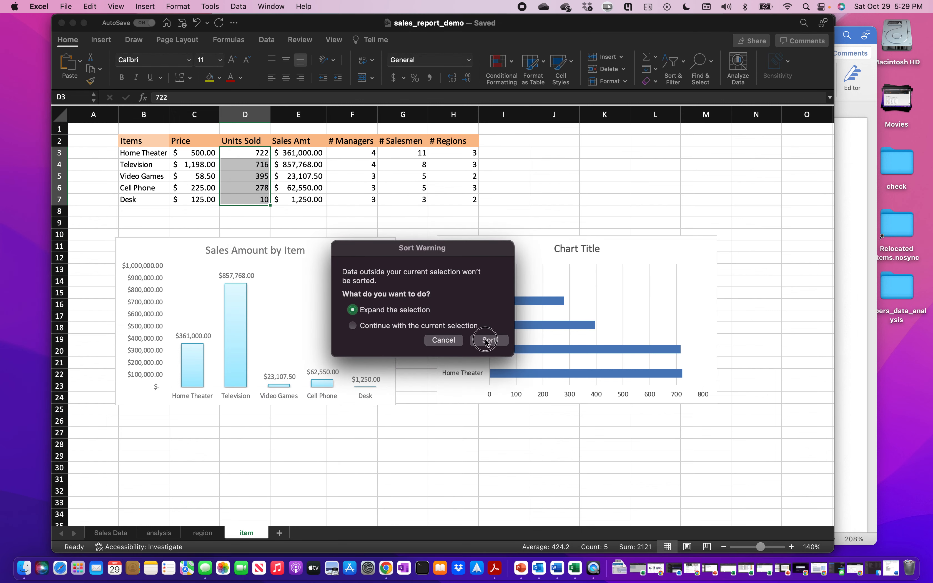
click(487, 342)
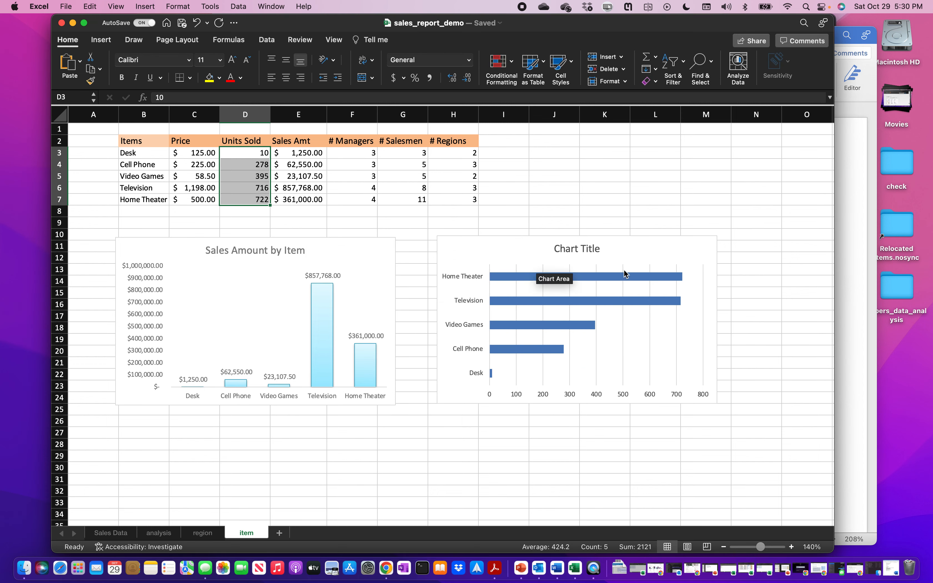
click(629, 251)
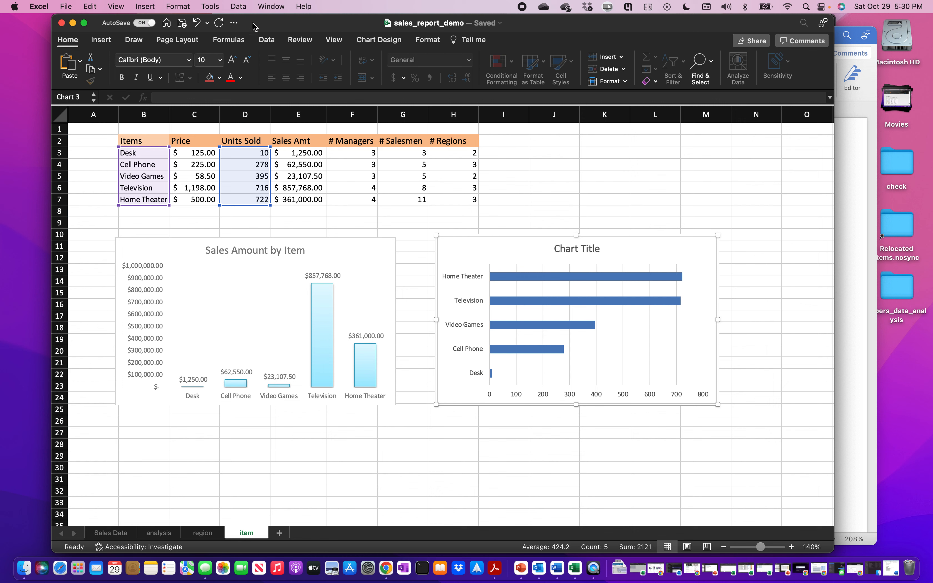
- Add Outside End data labels to the bar chart and nudge it right
click(378, 40)
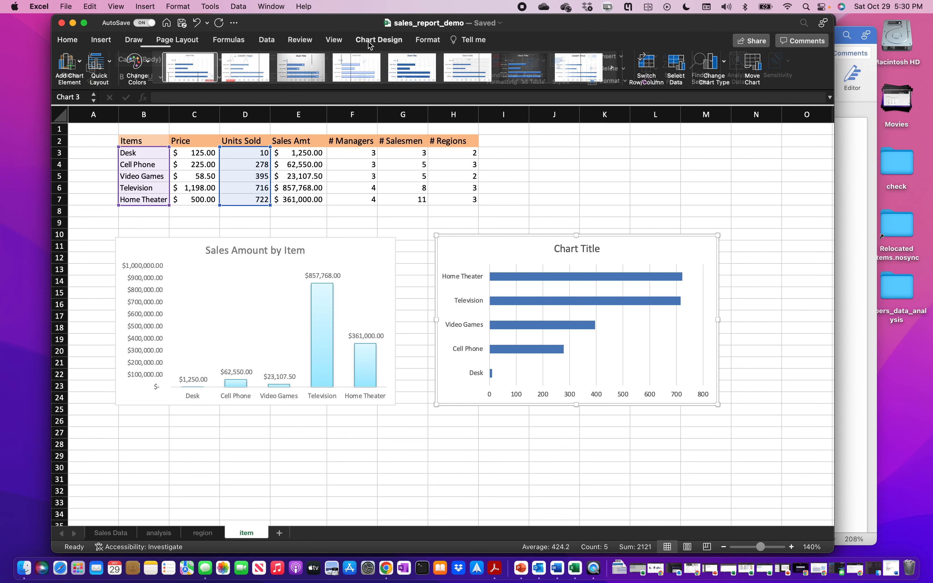
click(85, 66)
mouse_move(116, 121)
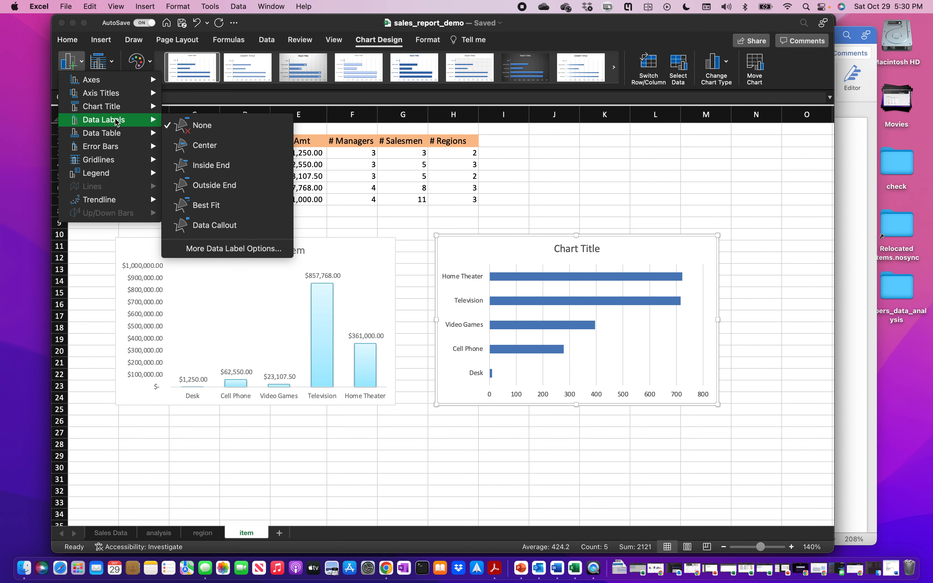
click(221, 186)
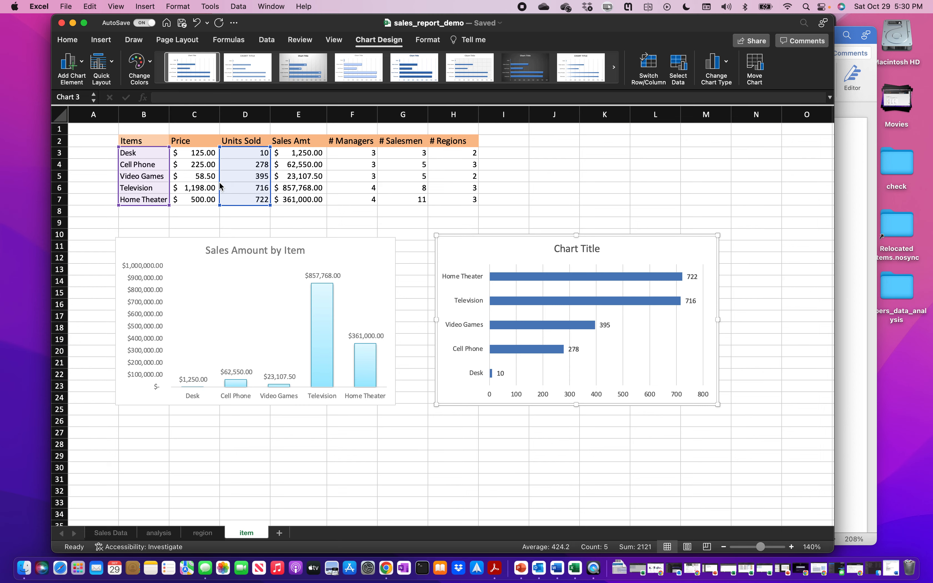
click(84, 23)
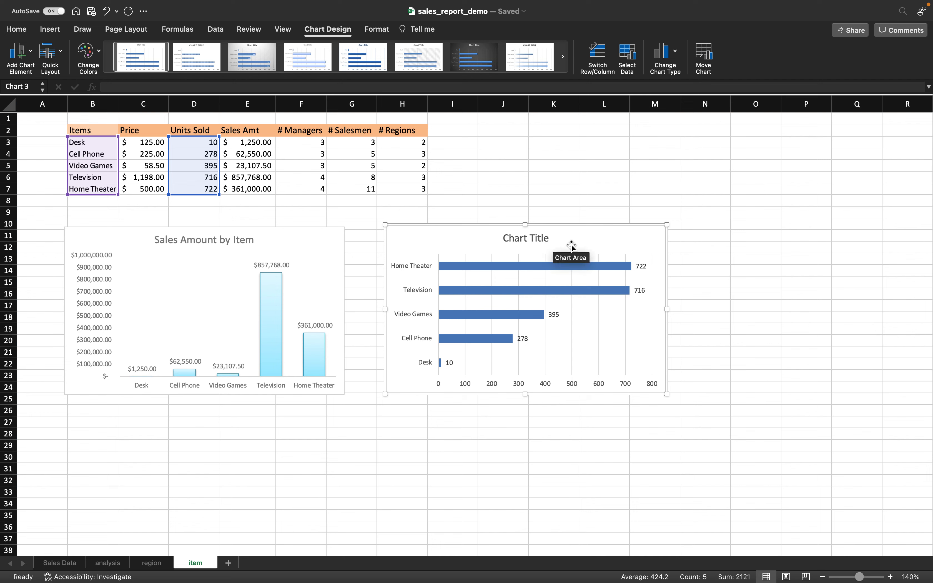
drag(572, 246, 610, 246)
- Title the bar chart 'Units Sold by Item' and copy the chart
click(579, 237)
double_click(579, 236)
triple_click(570, 243)
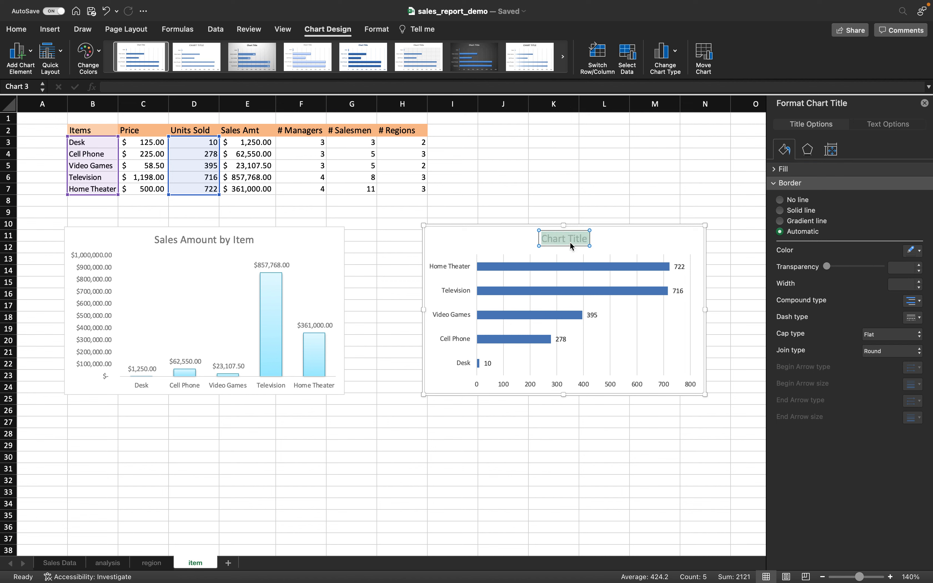
text(Units si)
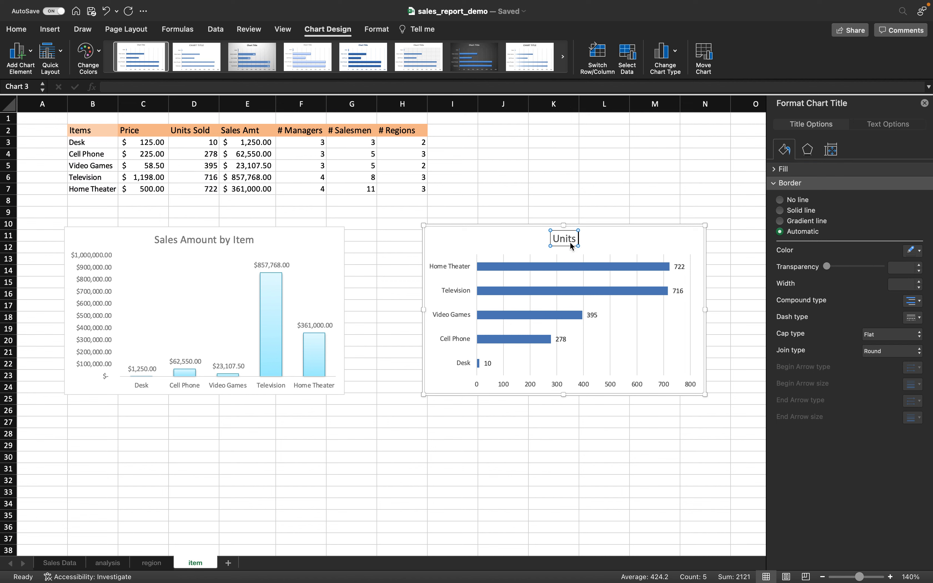
key(BackSpace)
key(BackSpace)
key(BackSpace)
text(Sold by Iy)
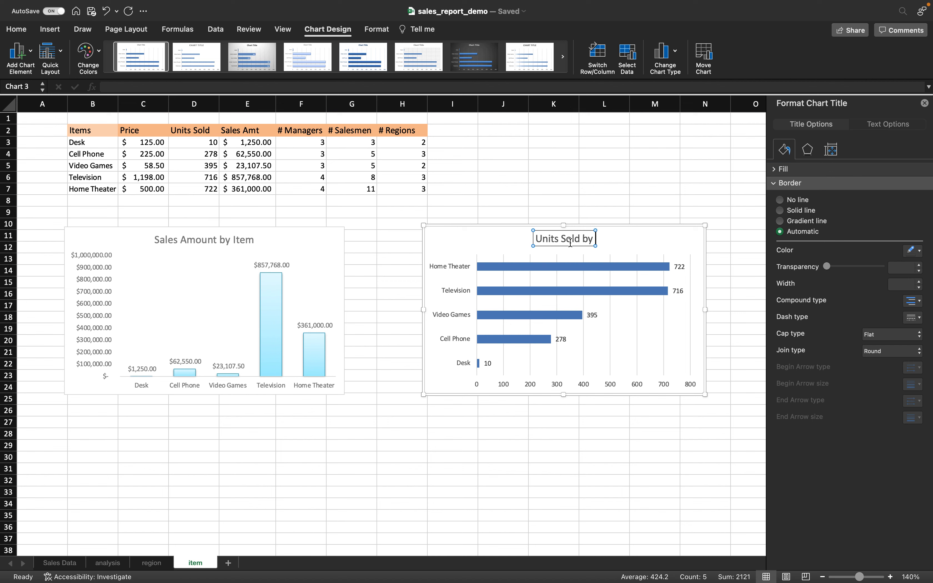
key(BackSpace)
text(tem)
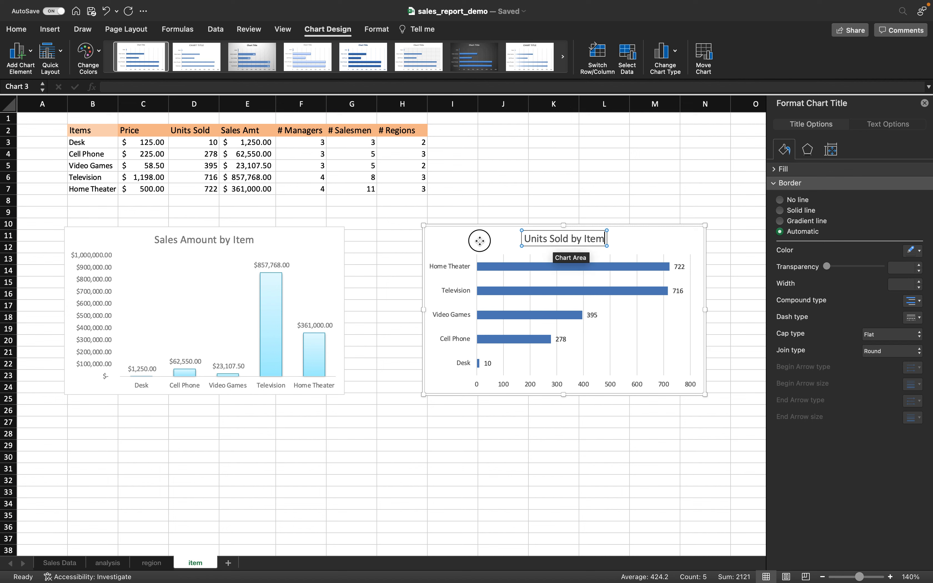
click(480, 241)
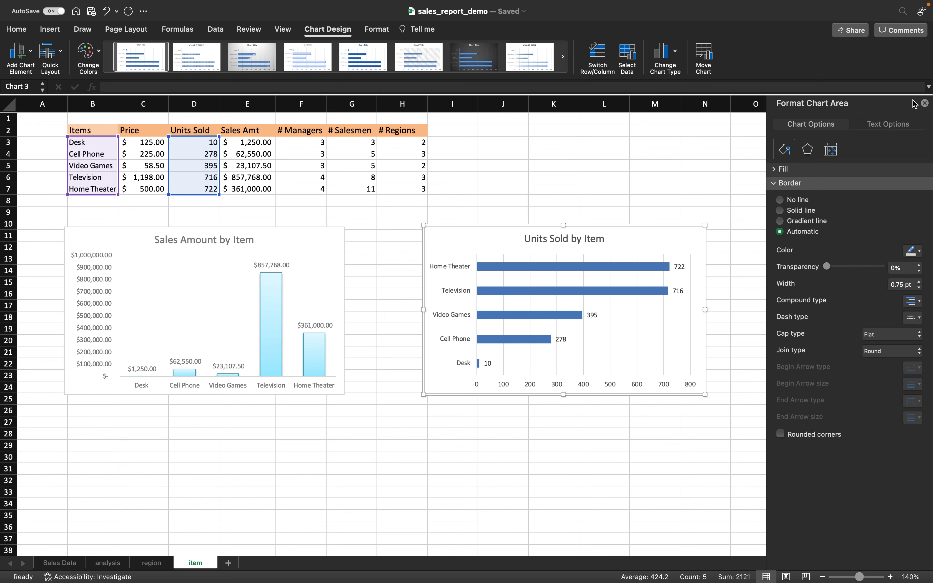
click(925, 103)
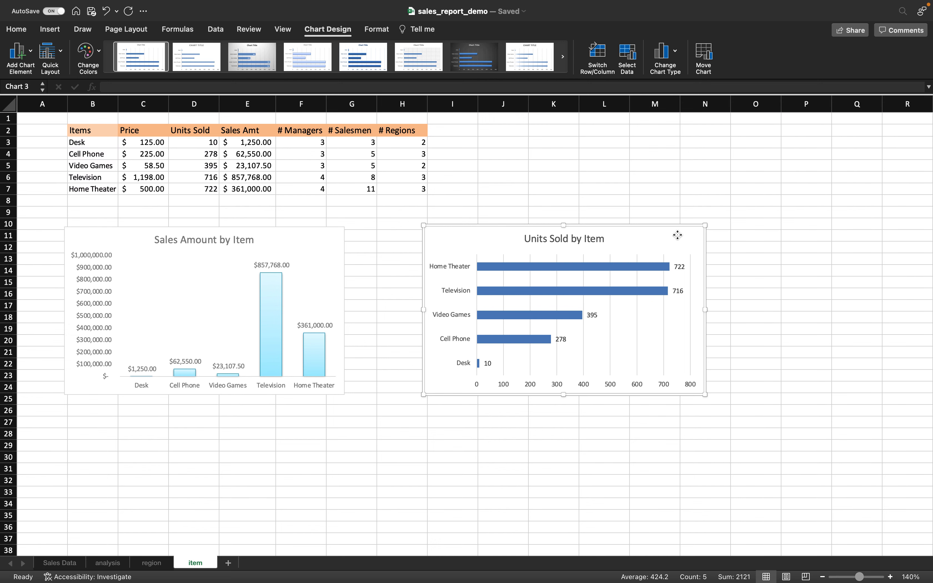
right_click(679, 223)
click(690, 241)
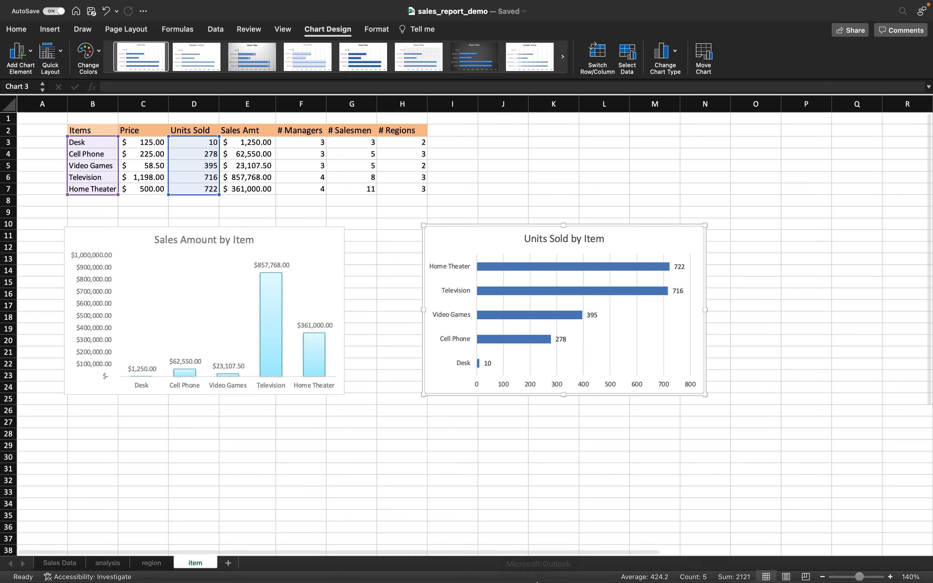
- Paste the Units Sold chart below the sales chart in Word as a PNG picture
click(557, 569)
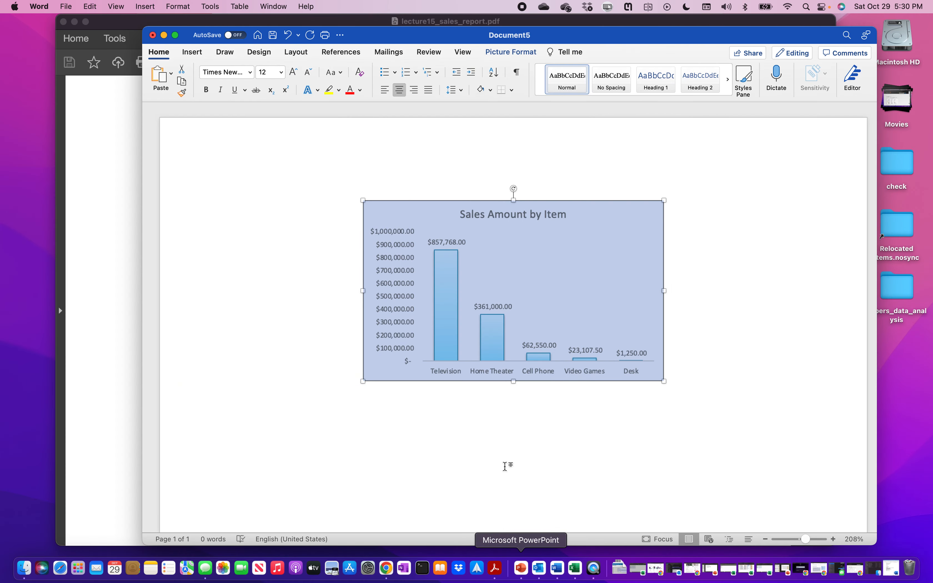
click(505, 466)
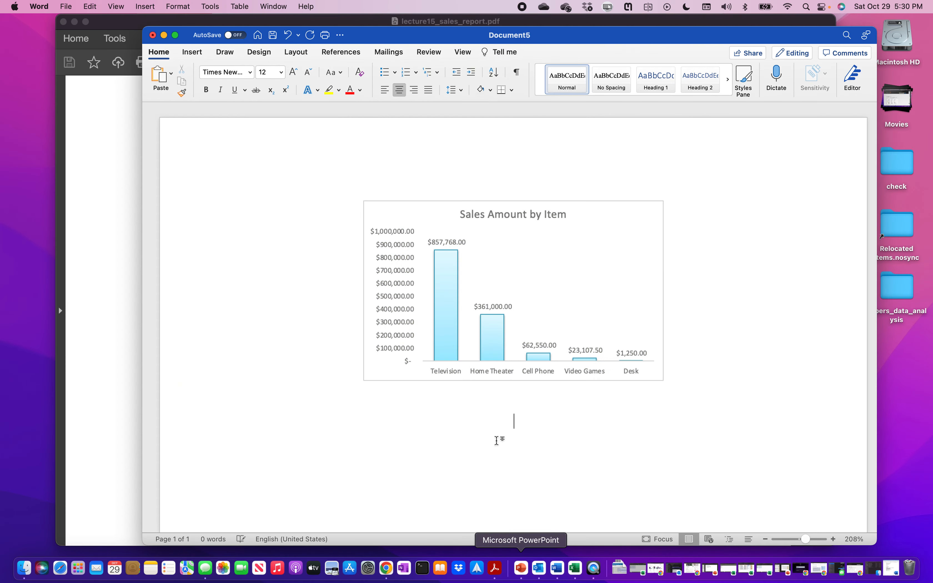
right_click(499, 413)
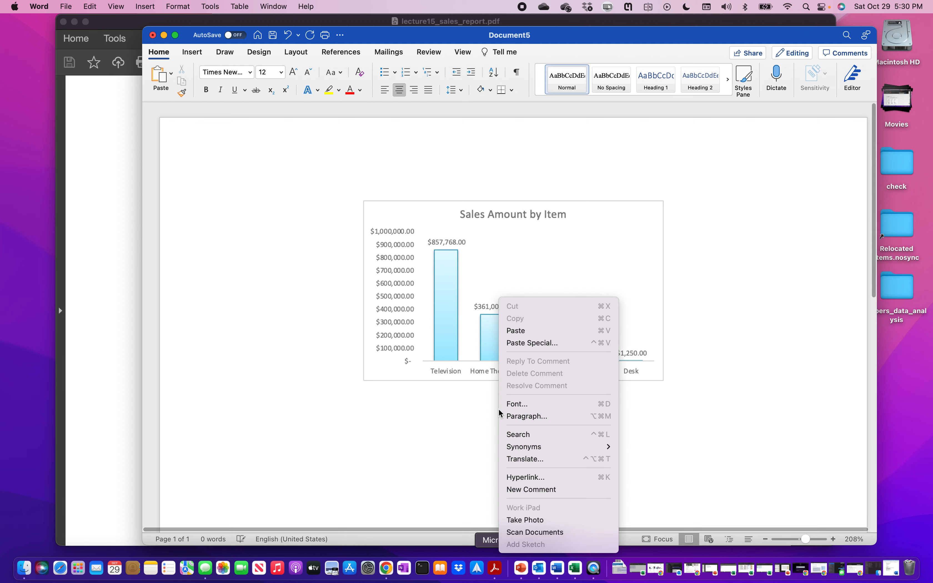
click(540, 343)
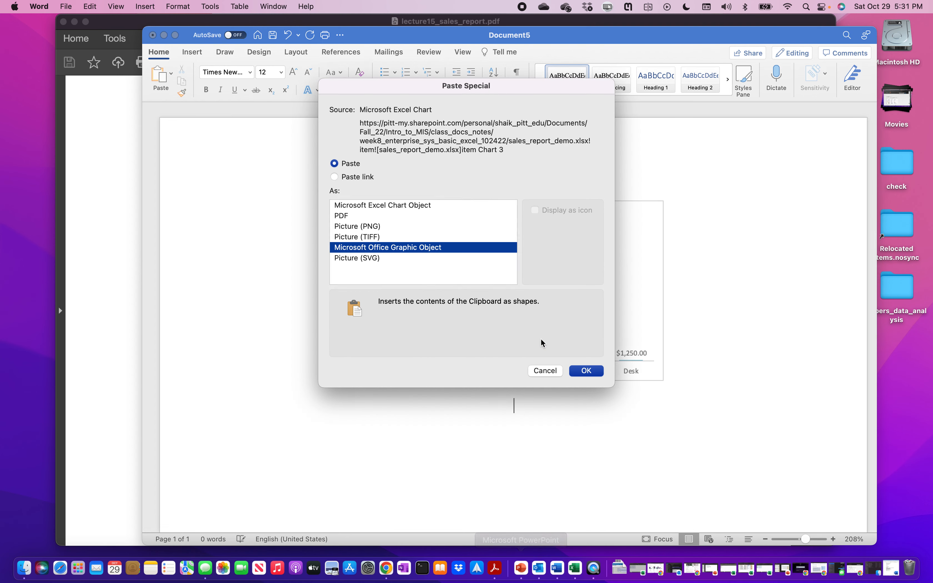
click(362, 226)
click(586, 371)
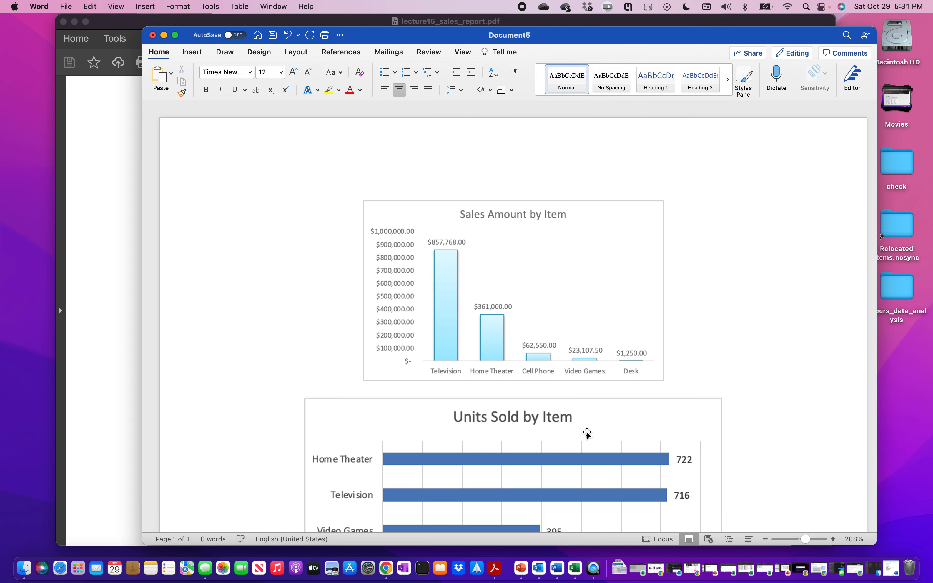
- Shrink the Units Sold picture slightly and add a blank line between the two charts
scroll(587, 433, down, 5)
click(592, 300)
drag(722, 347, 626, 270)
scroll(625, 269, up, 3)
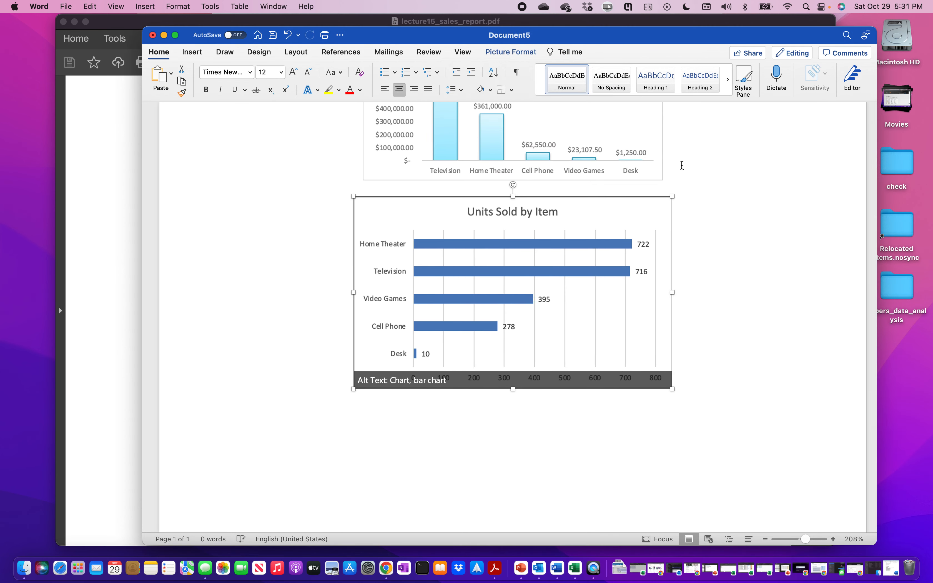
click(682, 180)
key(Return)
scroll(660, 406, down, 2)
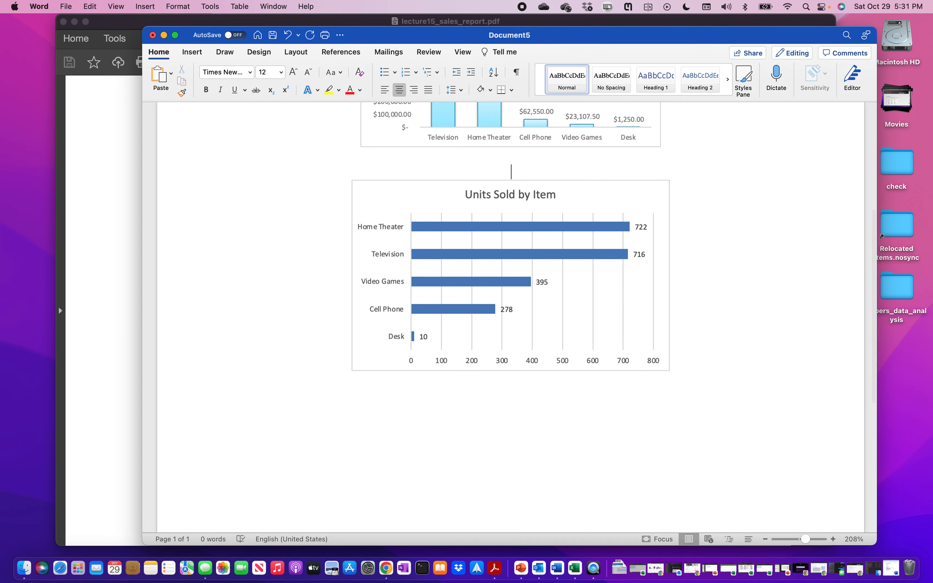
- Scroll through the reference report PDF, then return to Excel
click(574, 569)
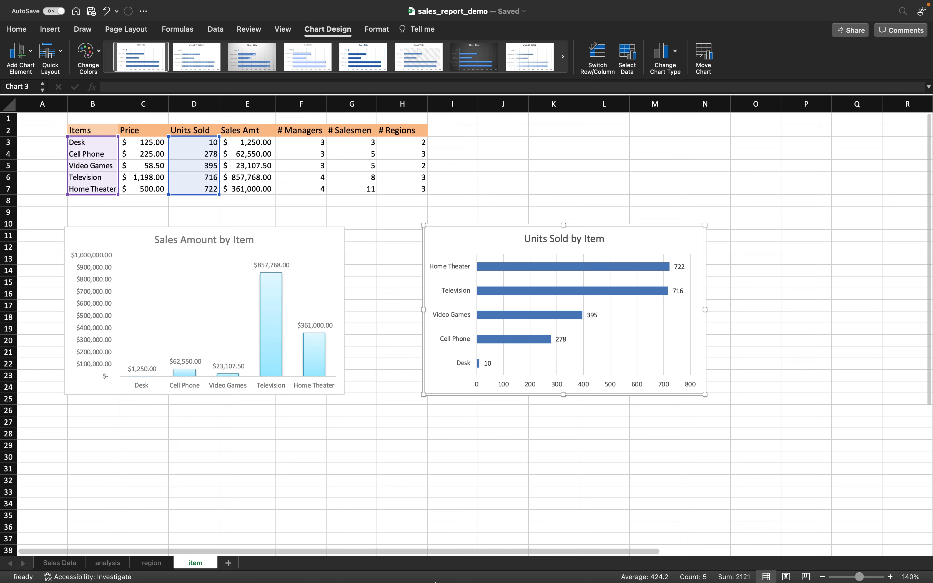
click(502, 571)
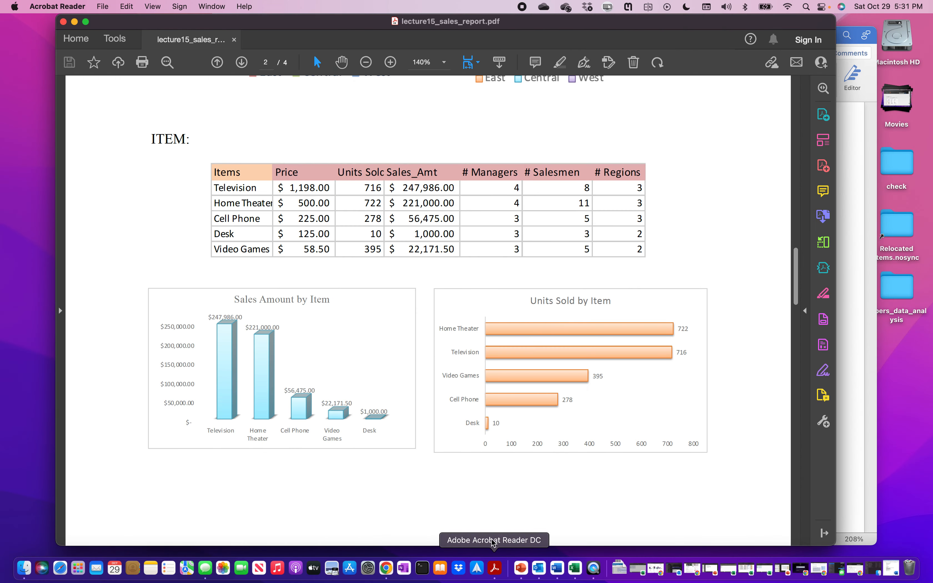
scroll(480, 299, down, 10)
scroll(480, 299, down, 5)
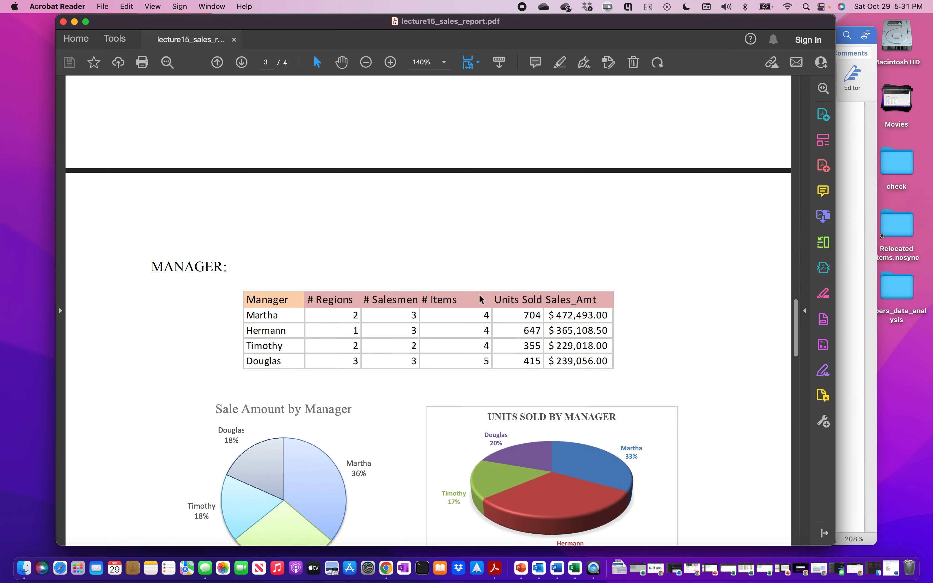
scroll(480, 299, down, 4)
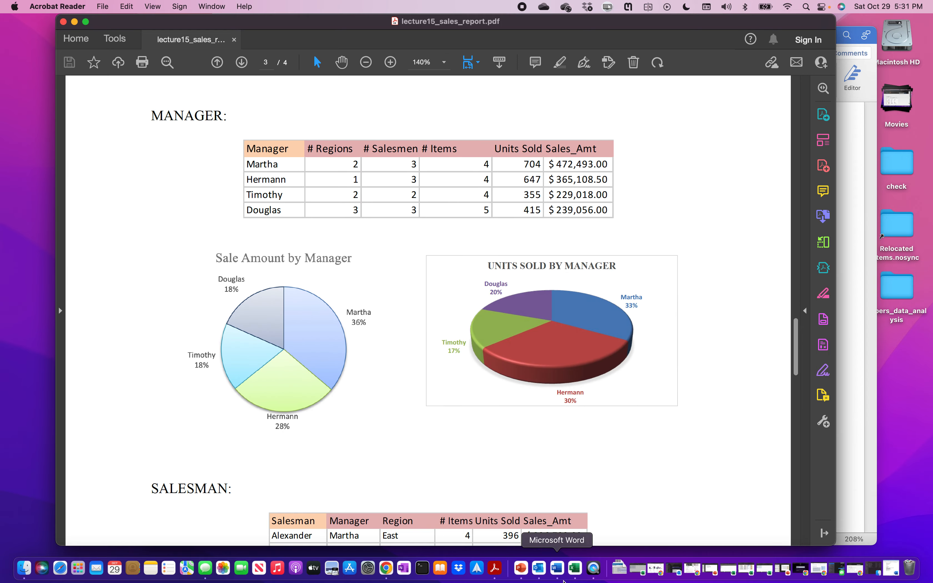
click(574, 570)
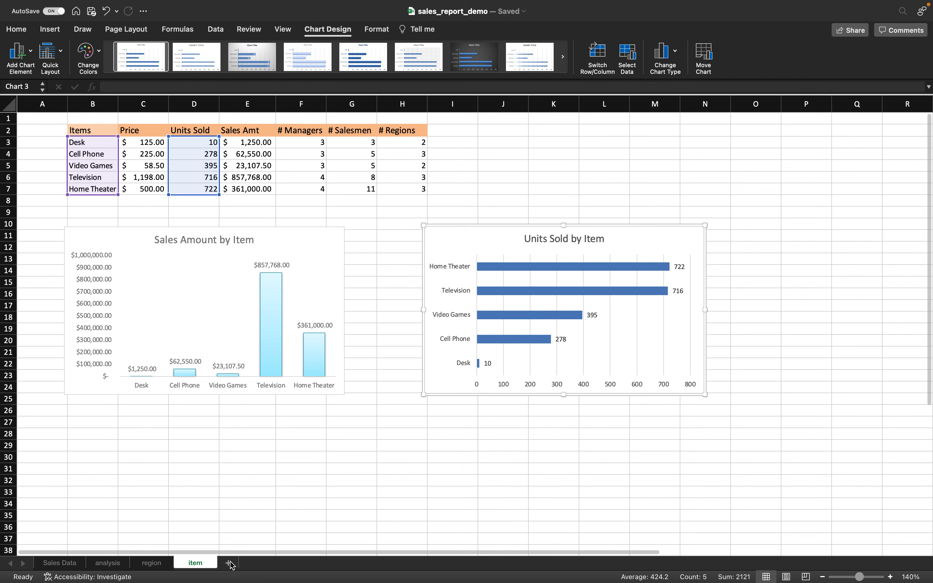
- Rename Sheet5 to 'manager'
click(233, 563)
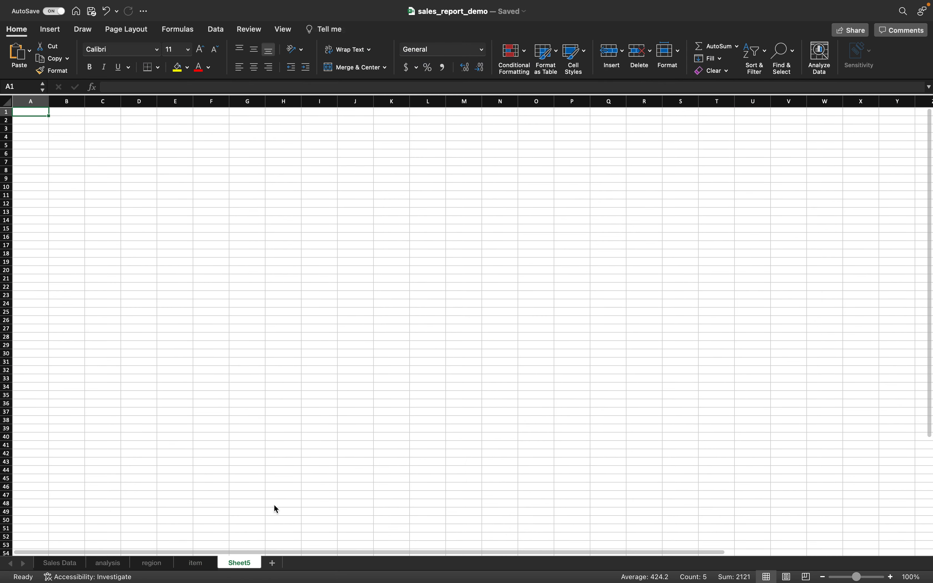
right_click(233, 563)
click(267, 384)
text(manager)
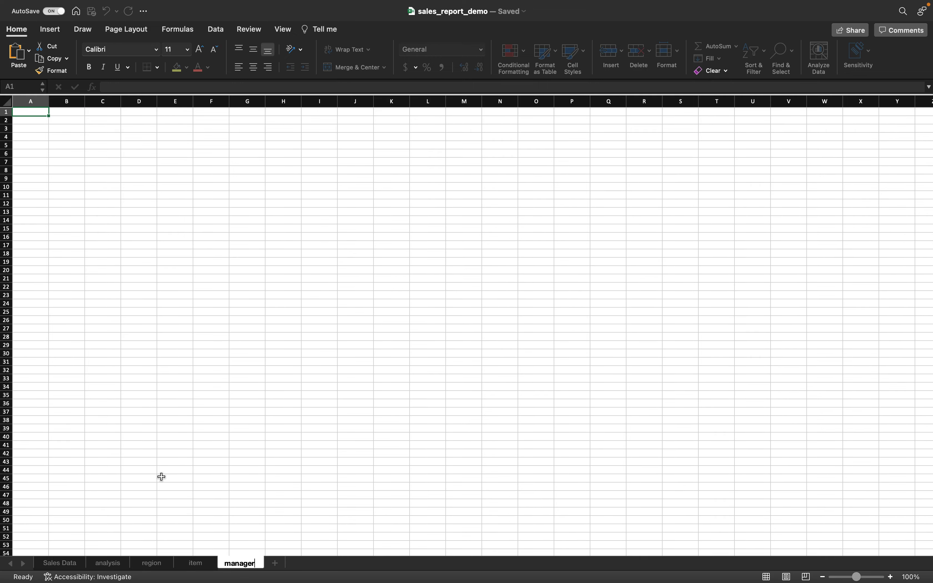
click(111, 567)
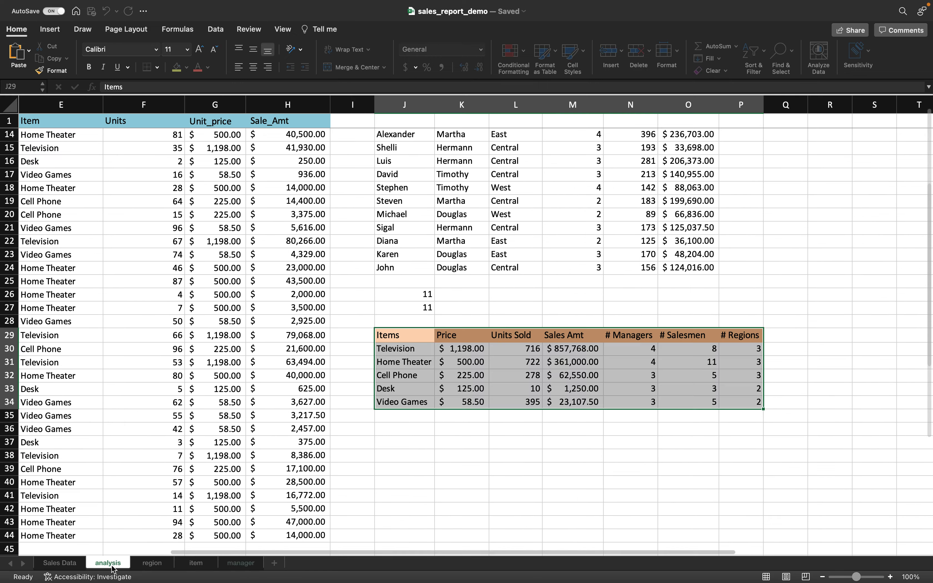
- Copy the Managers summary table and paste it at B4 as values with source formatting
scroll(388, 300, up, 5)
scroll(389, 300, up, 3)
drag(409, 204, 674, 253)
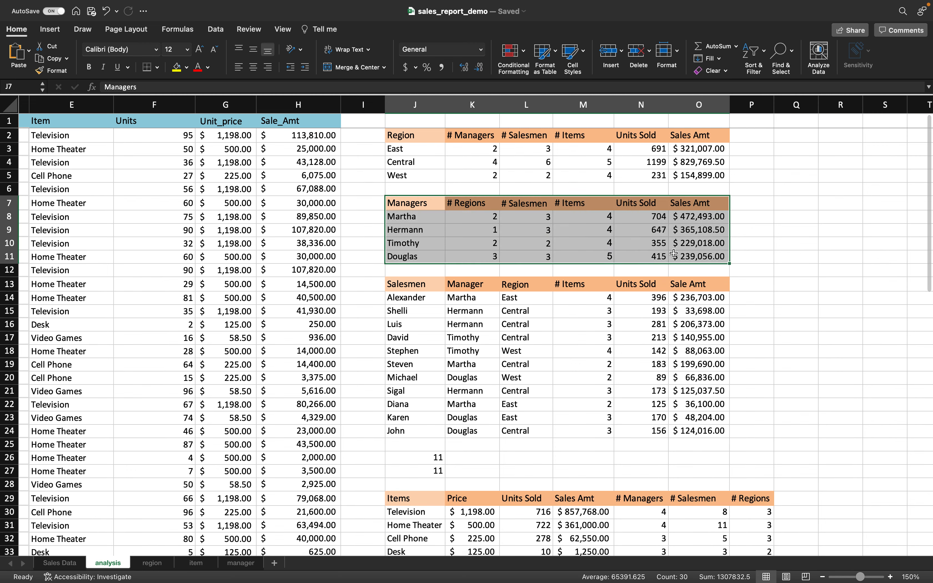
key(super+c)
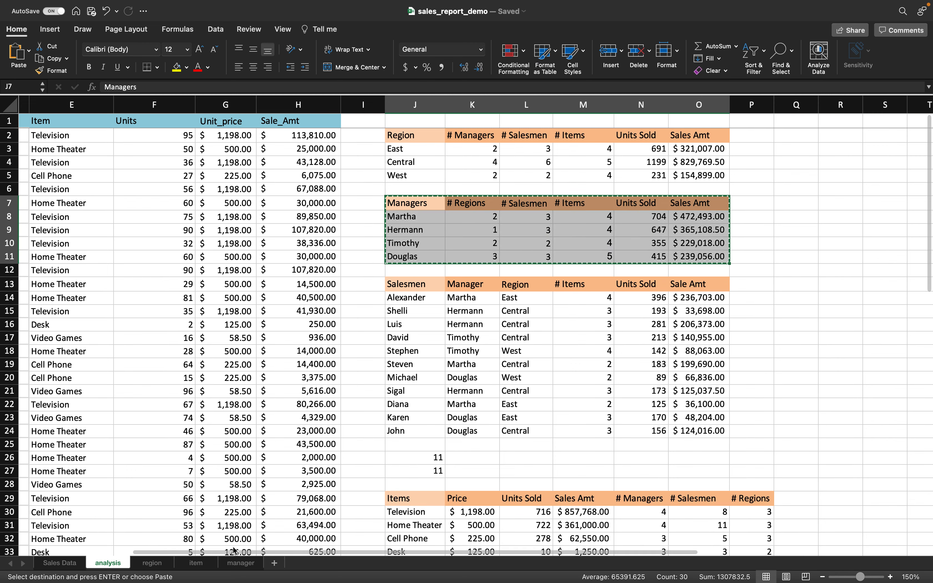
click(240, 563)
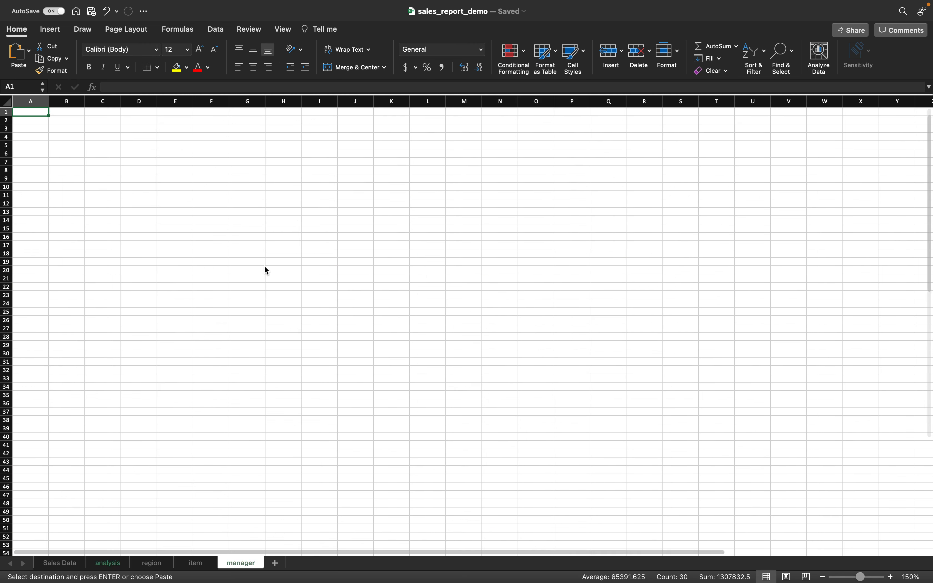
click(76, 139)
key(super+v)
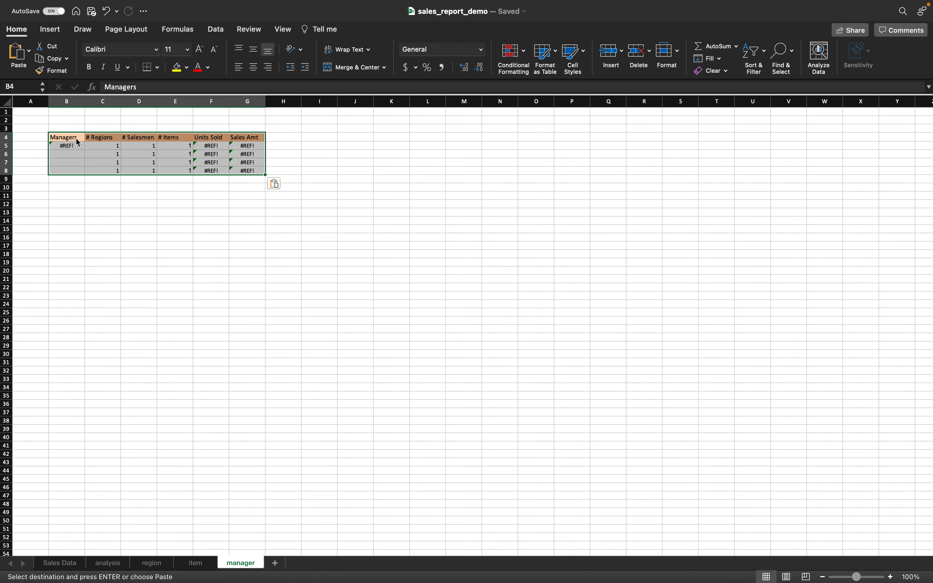
click(284, 184)
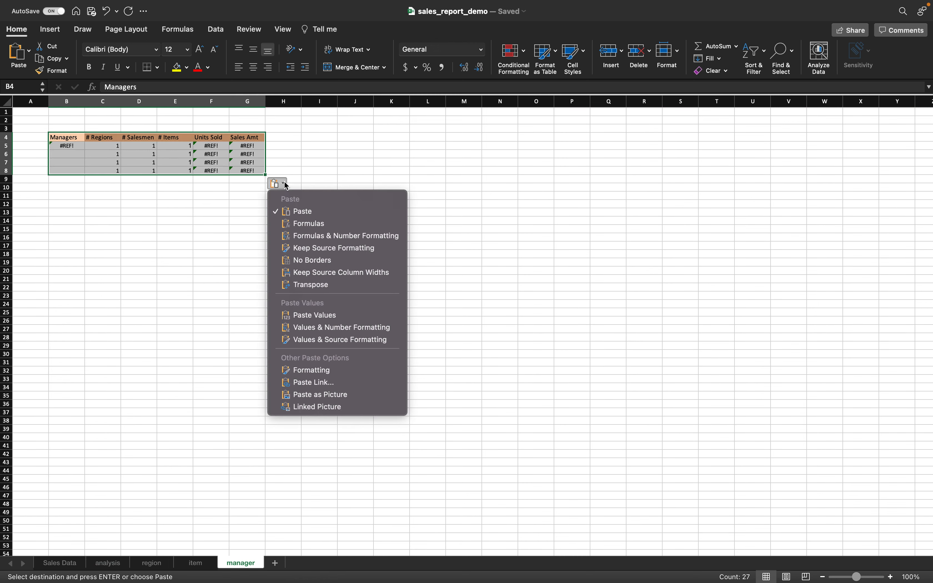
click(341, 340)
- Widen column G so Sales Amt values show and zoom in on the table
double_click(266, 101)
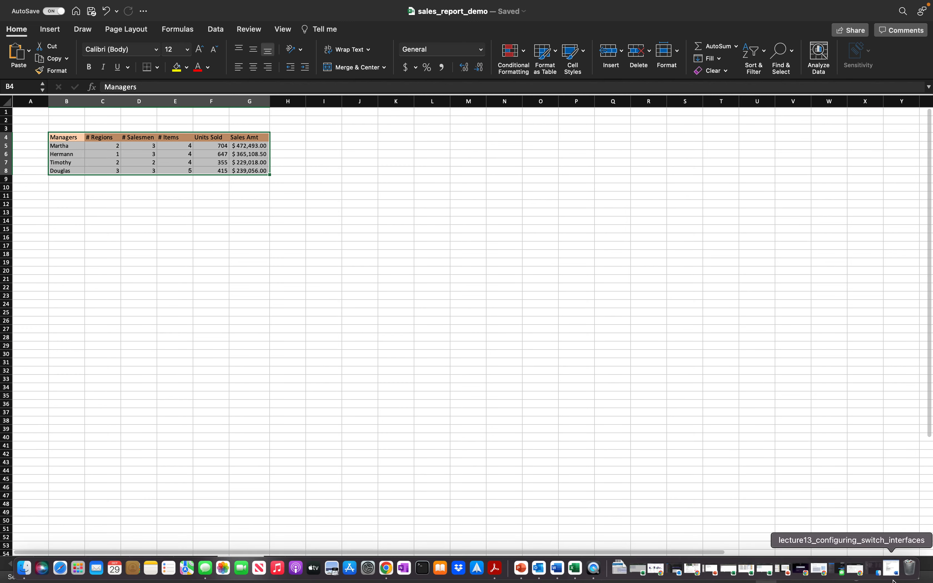
click(891, 577)
click(891, 577)
click(891, 577)
click(891, 577)
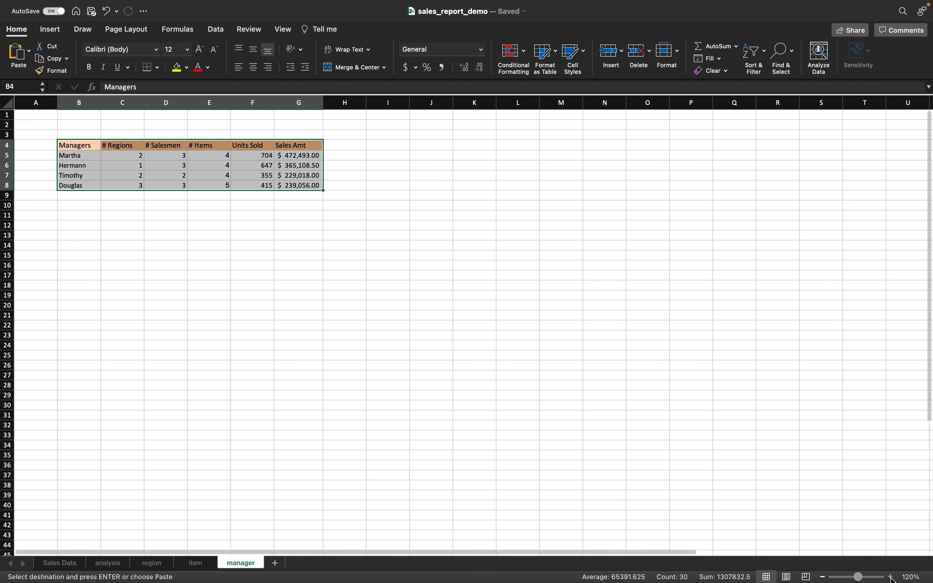
click(891, 577)
click(891, 576)
click(891, 577)
click(650, 344)
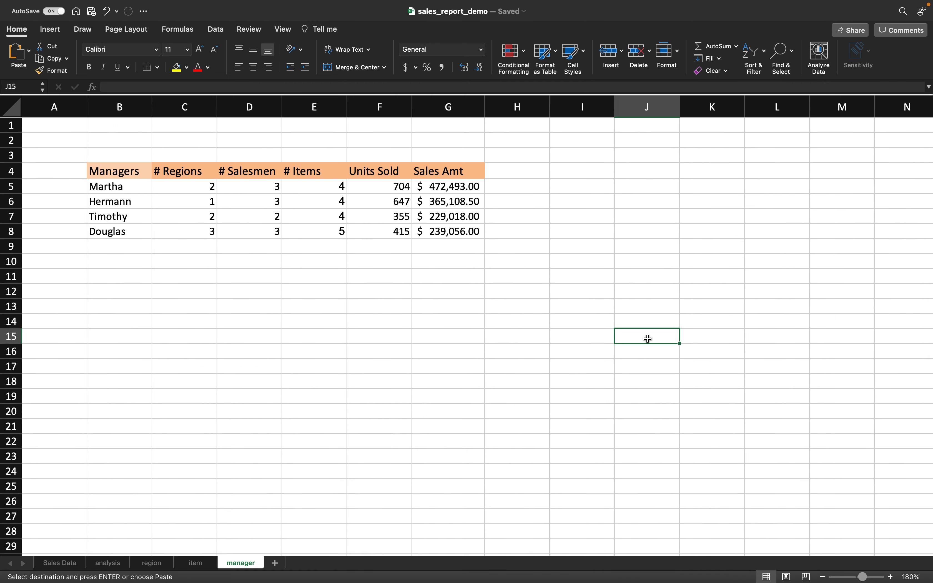
click(496, 570)
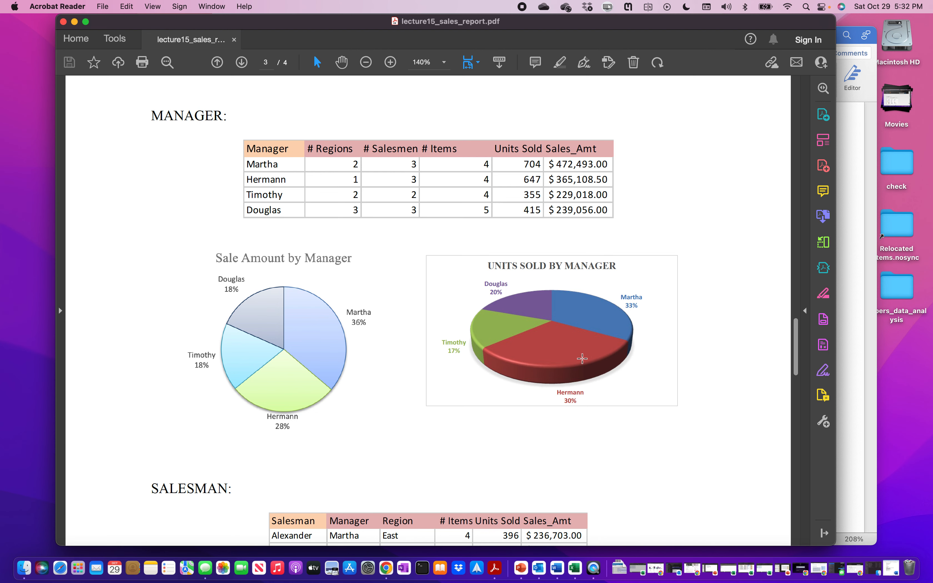
- Return to Excel's manager sheet after reviewing the PDF's manager pie charts
click(574, 568)
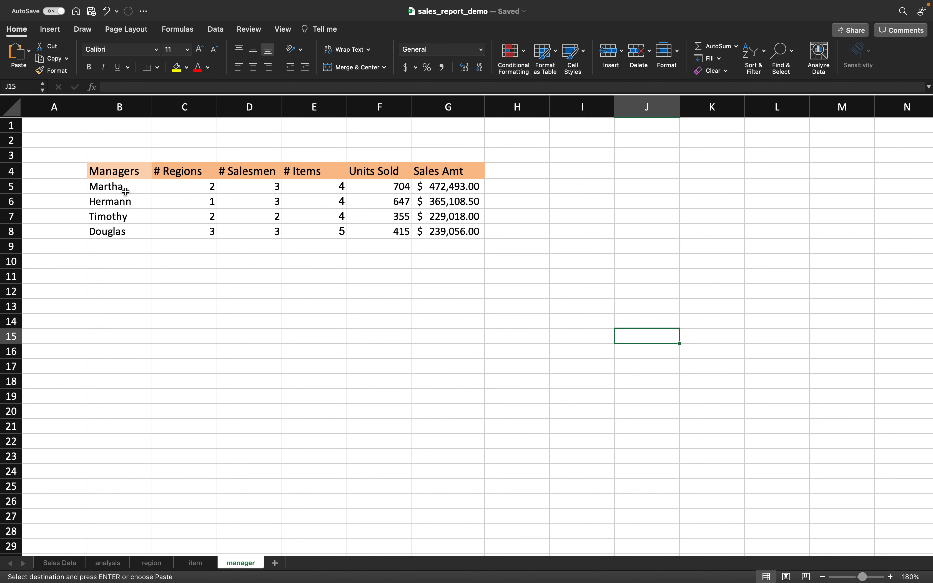
- Insert a pie chart of Sales Amt (G5:G8) per manager (B5:B8) and move it below the table
drag(126, 188, 128, 229)
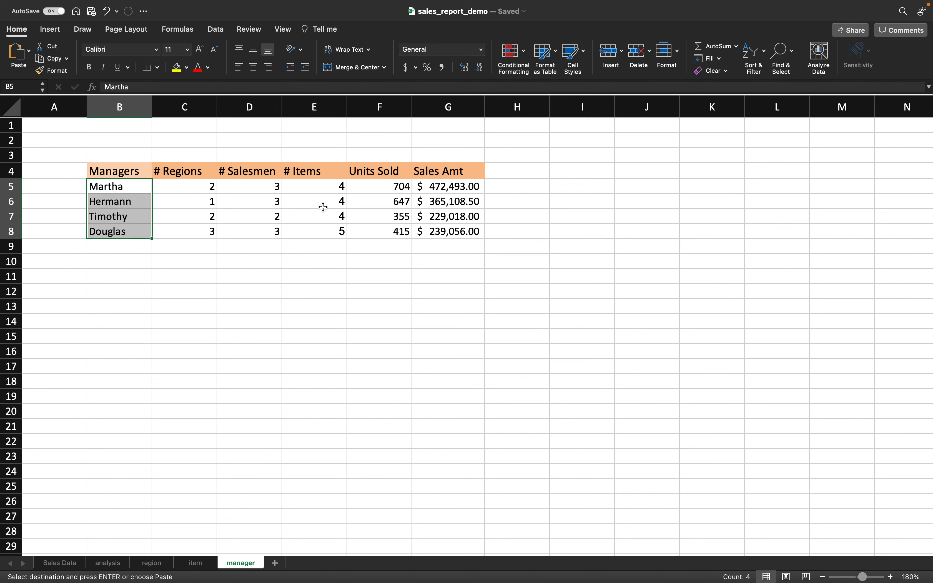
drag(455, 185, 455, 232)
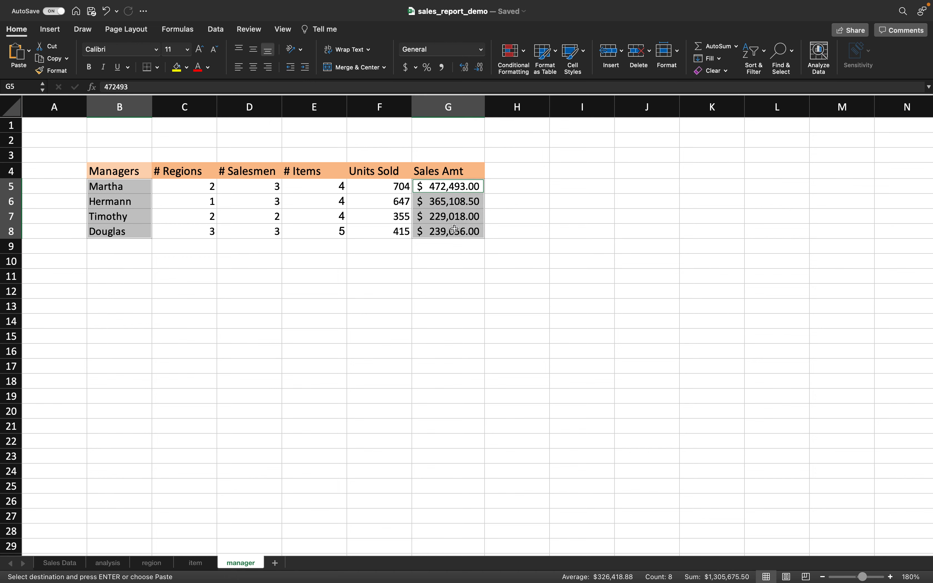
click(51, 29)
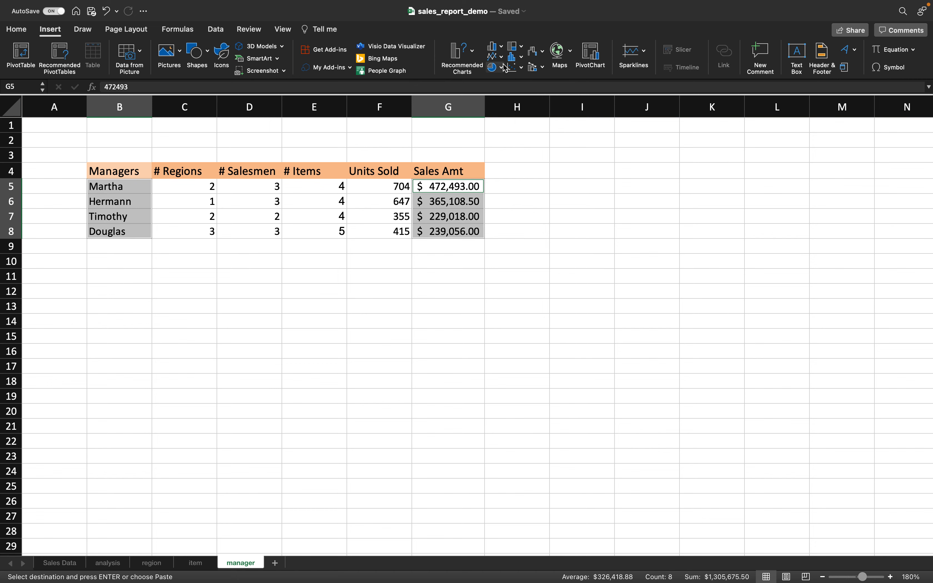
click(475, 51)
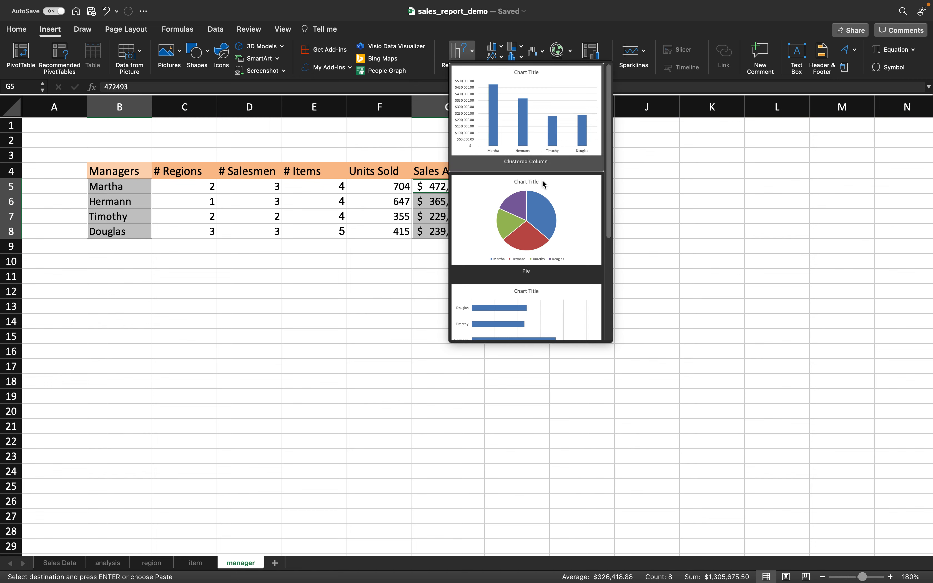
click(547, 195)
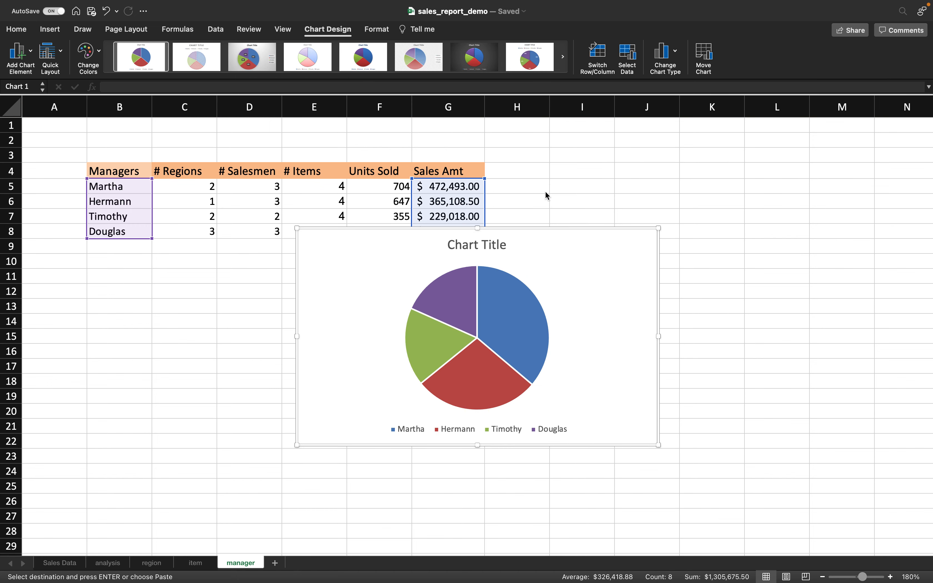
drag(536, 237, 483, 261)
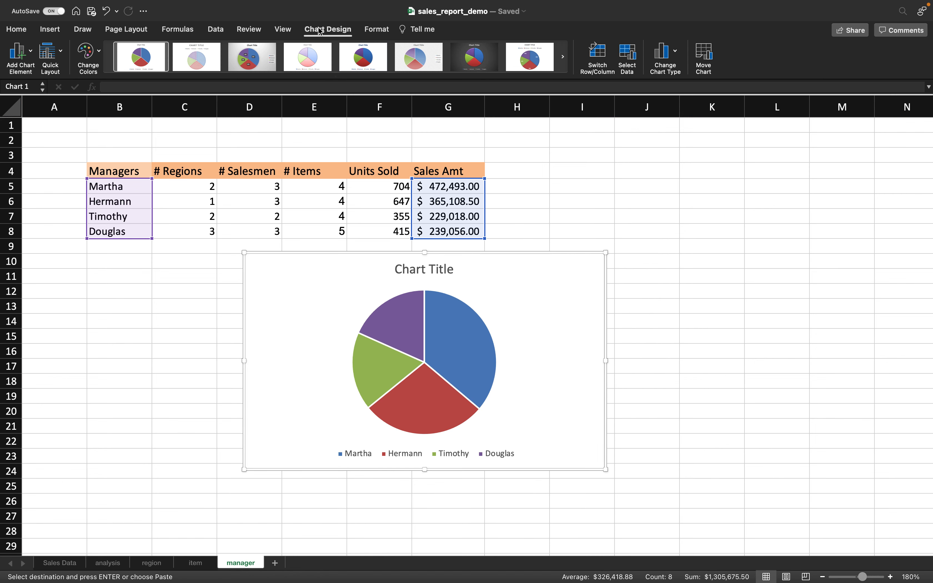
- Apply a pie chart style that labels the manager names outside the slices
click(344, 77)
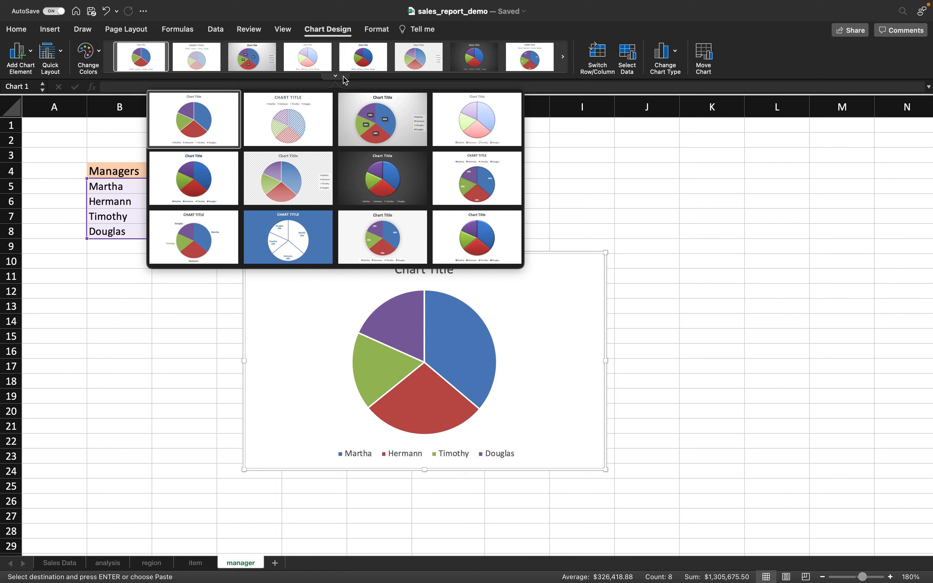
click(200, 228)
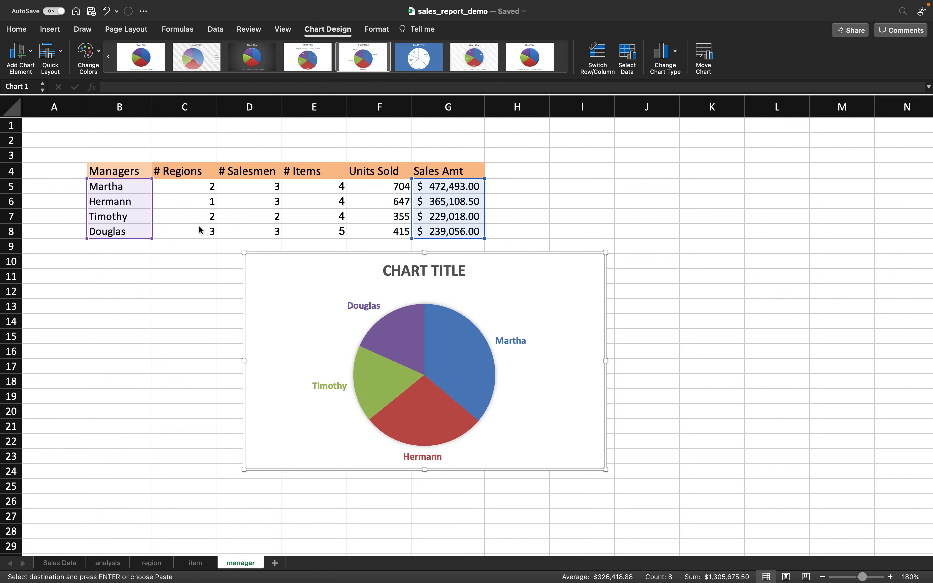
click(335, 76)
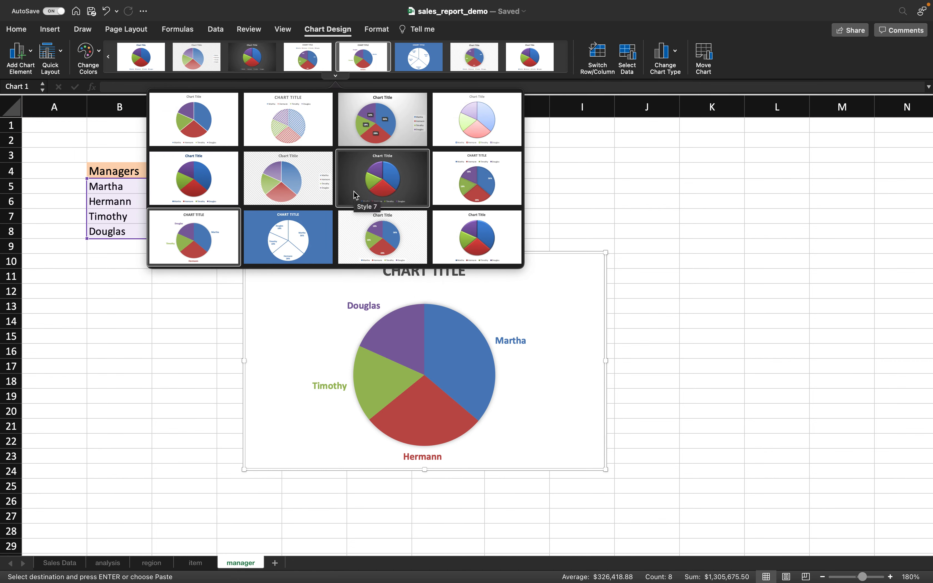
click(321, 347)
click(31, 51)
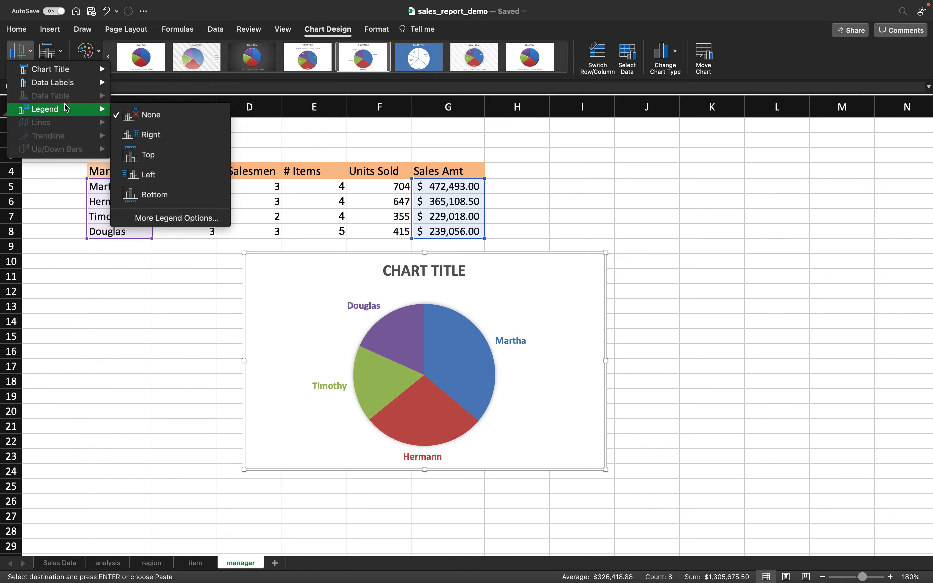
mouse_move(70, 86)
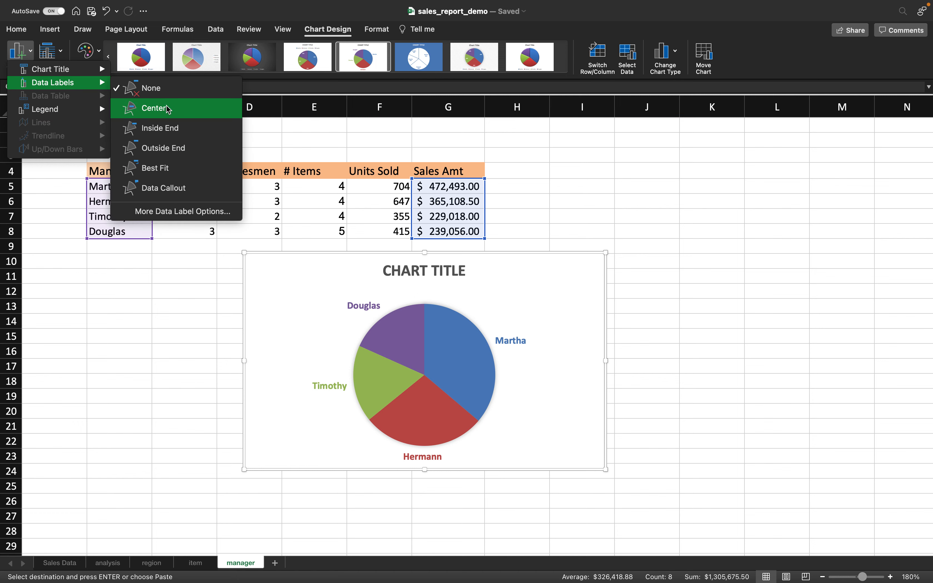
- Add percentages to the pie's data labels and move the chart left under the table
click(189, 211)
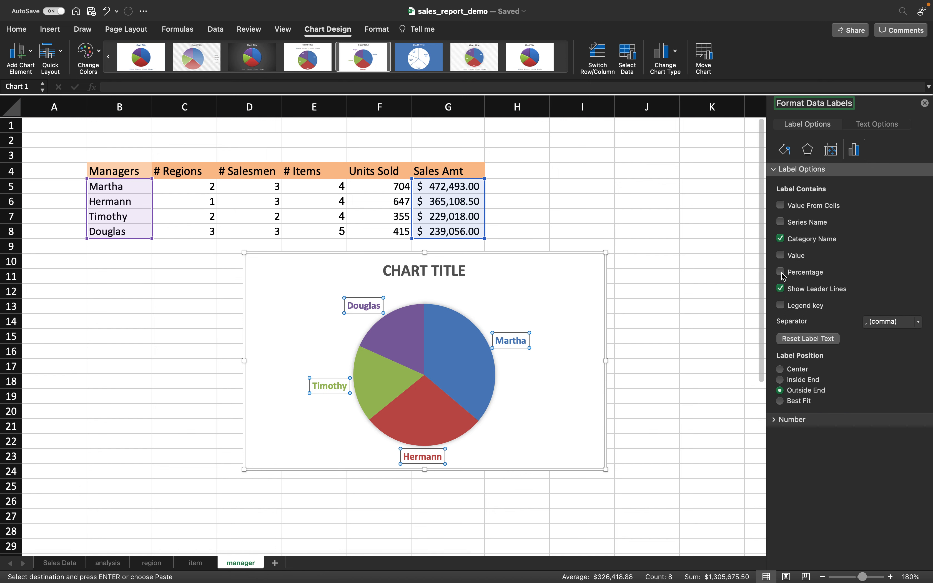
click(781, 273)
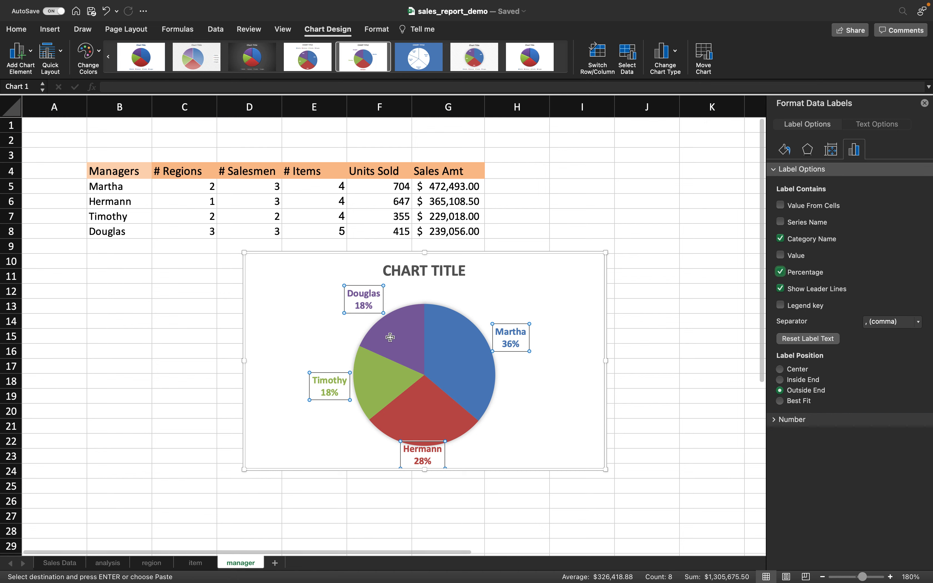
click(924, 104)
drag(550, 275, 387, 288)
- Title the chart 'SALE AMOUNT BY MANAGER'
click(270, 291)
triple_click(280, 286)
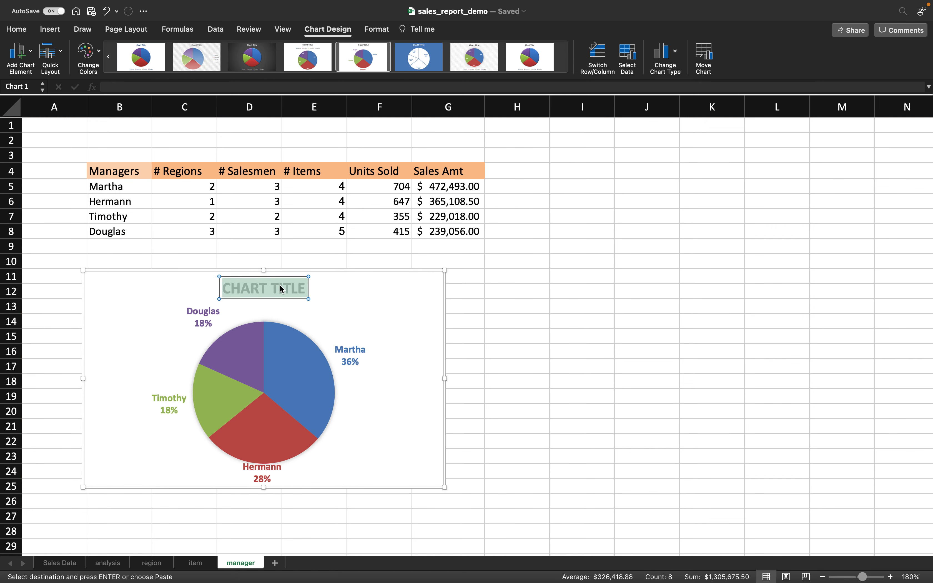
text(SALE AN)
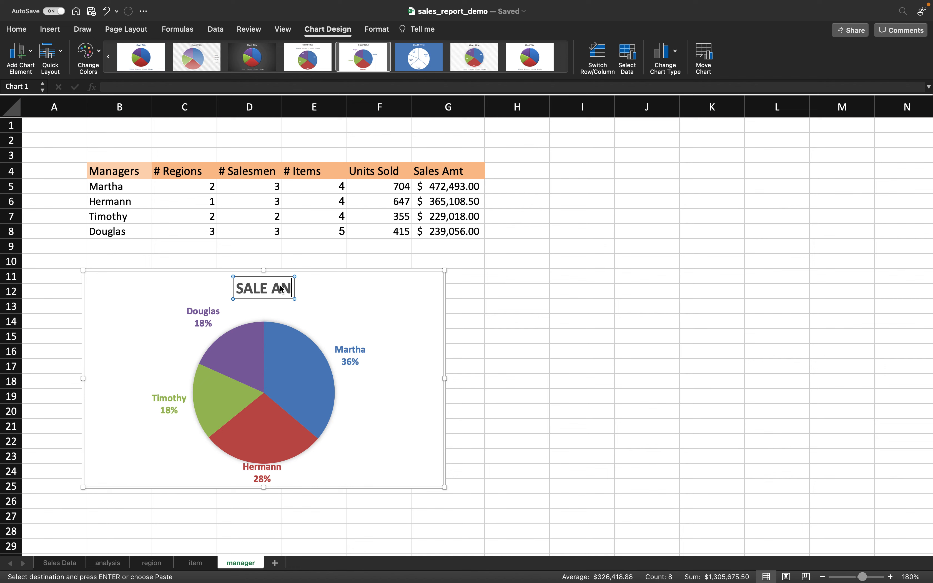
key(BackSpace)
text(MOUNT)
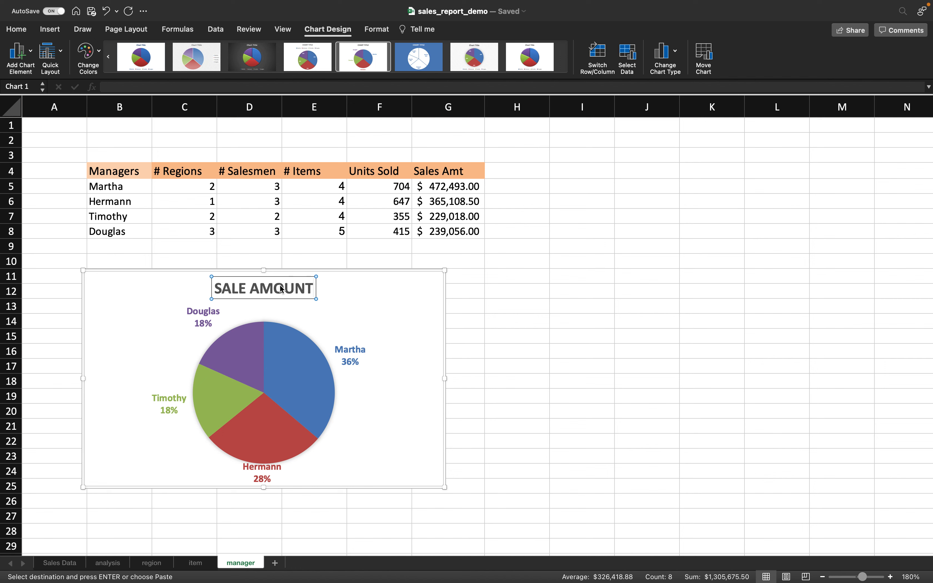
text( BY MANAGER)
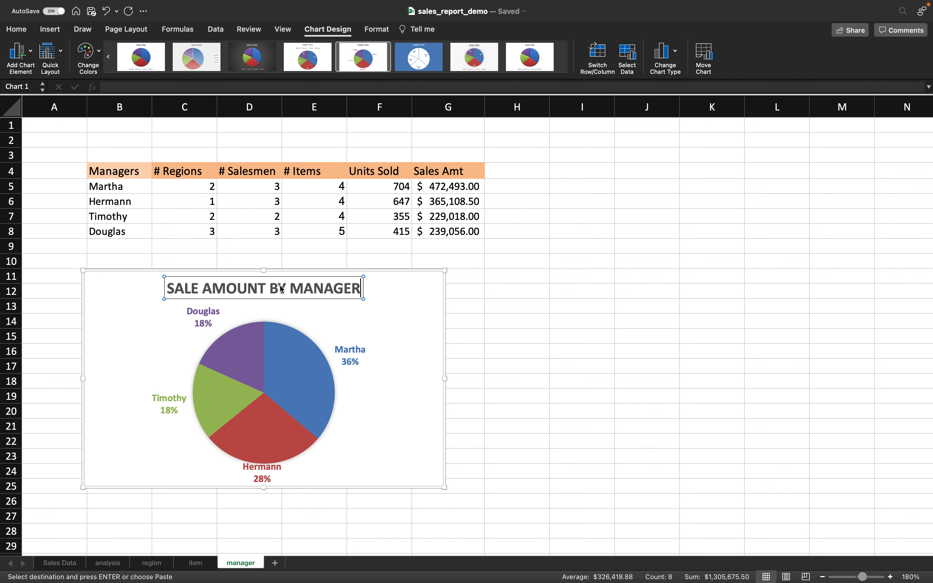
click(339, 283)
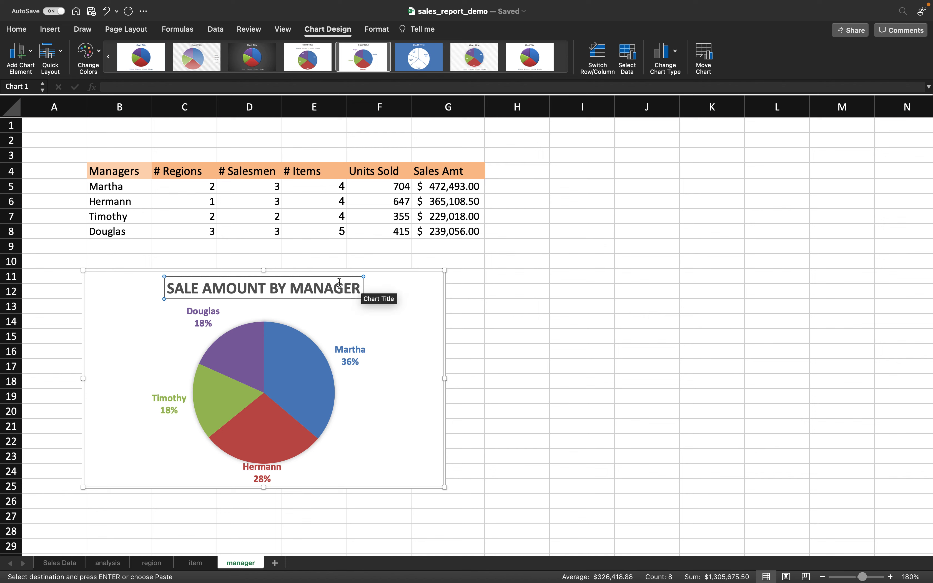
key(BackSpace)
key(BackSpace)
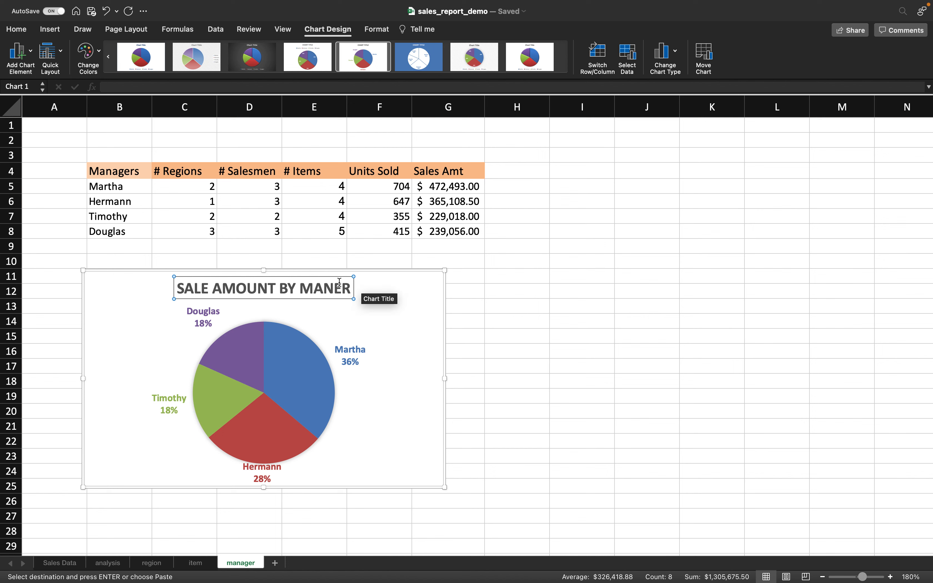
text(A)
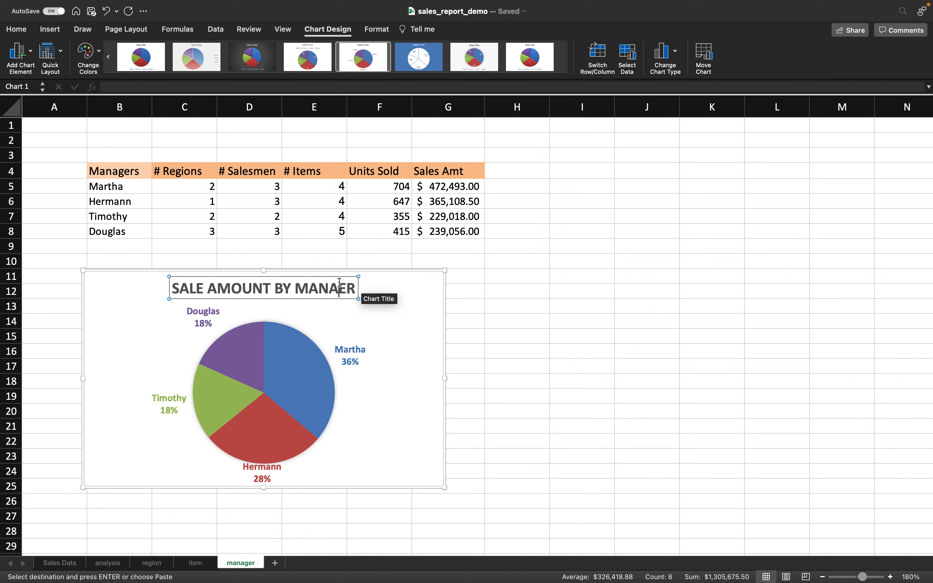
text(G)
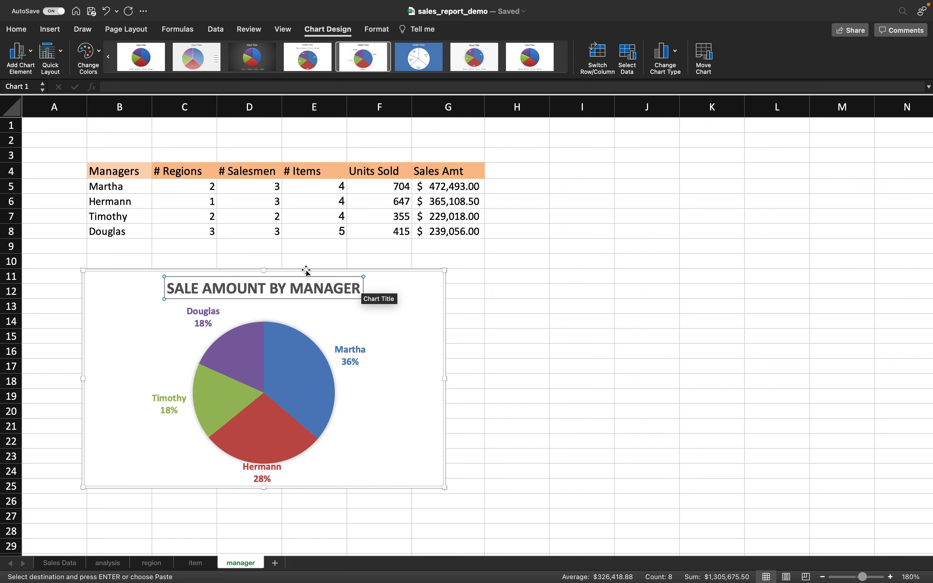
- Make the chart narrower around the pie and copy it
drag(444, 270, 410, 267)
click(362, 293)
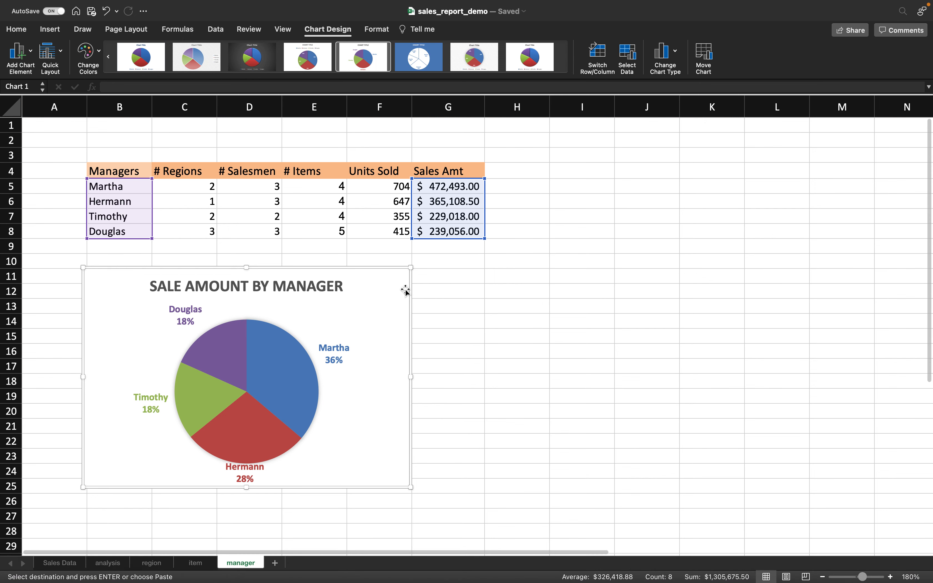
right_click(390, 298)
click(418, 239)
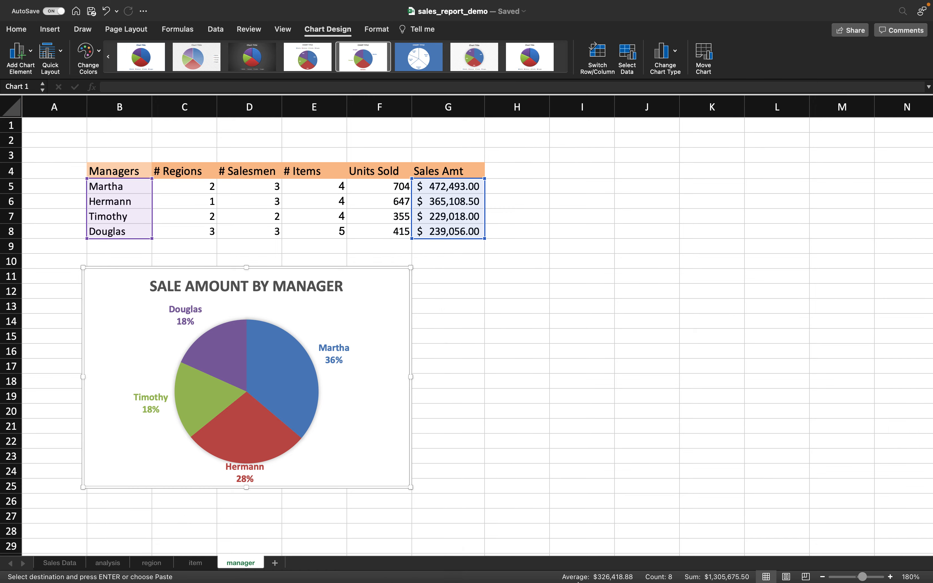
- In the Word report, add an 'ITEM' heading above the first chart and 'MANAGER' below the Units Sold chart
click(557, 568)
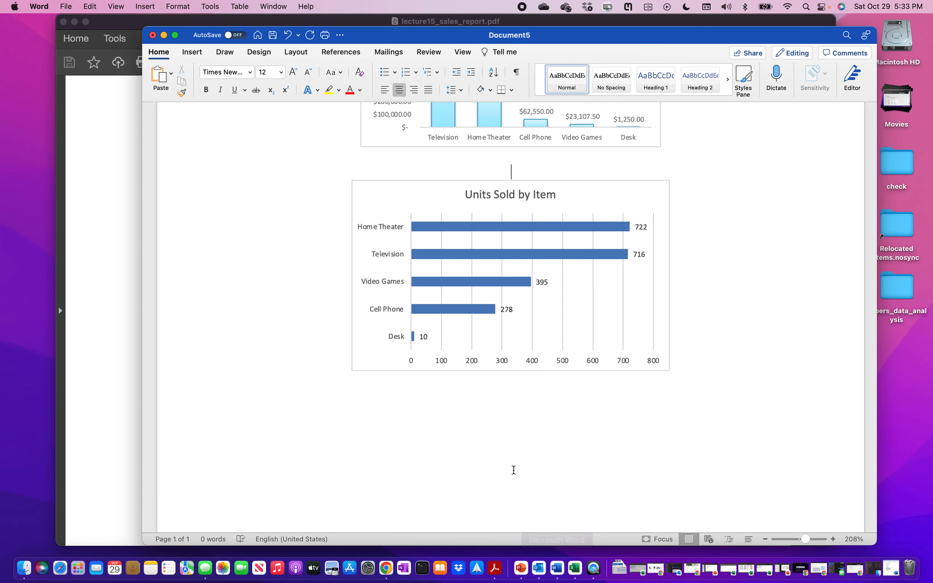
scroll(481, 414, up, 6)
double_click(381, 185)
click(381, 185)
key(Return)
key(Return)
text(ITEM)
scroll(489, 198, down, 10)
click(489, 198)
text(MANAGER)
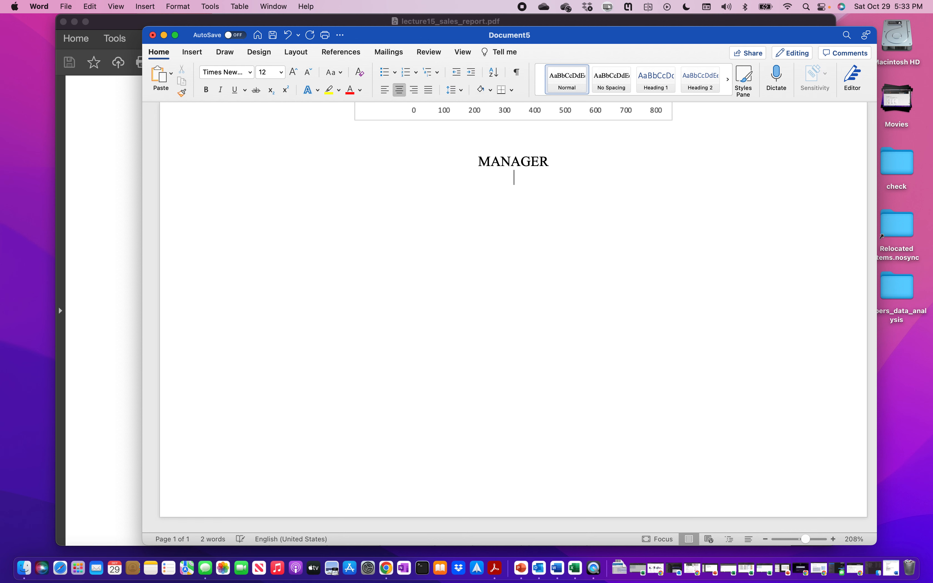
- Paste the manager pie chart as a PNG picture under MANAGER and resize it
right_click(544, 266)
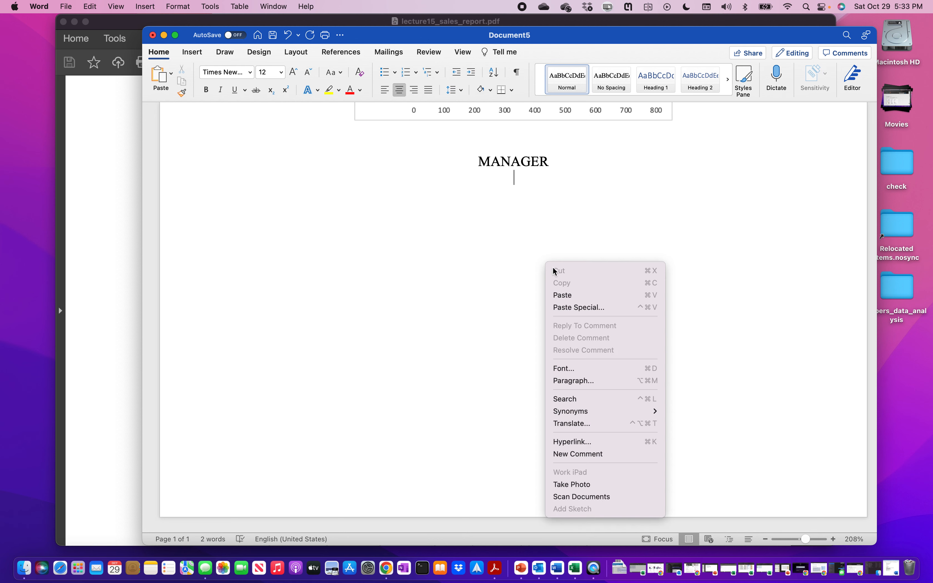
click(588, 308)
click(363, 232)
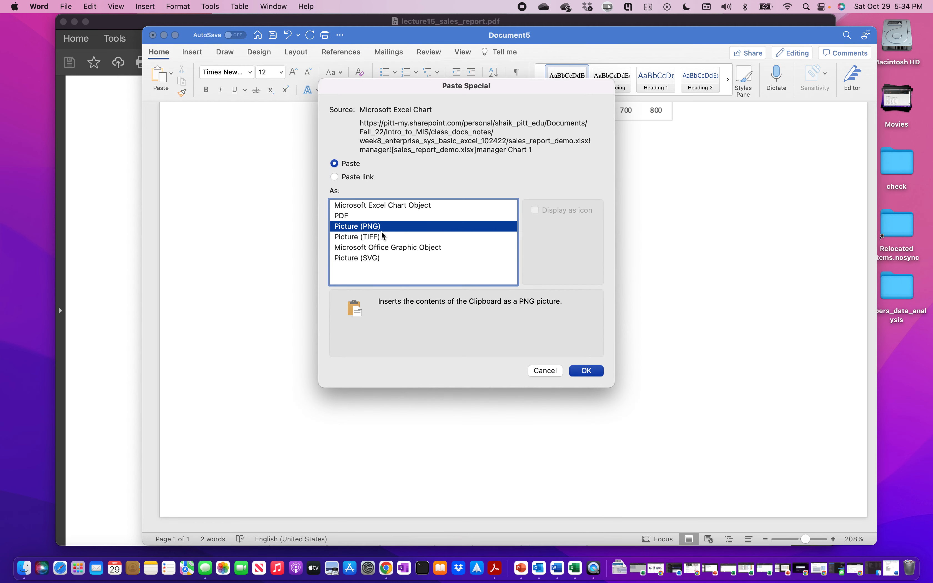
click(586, 371)
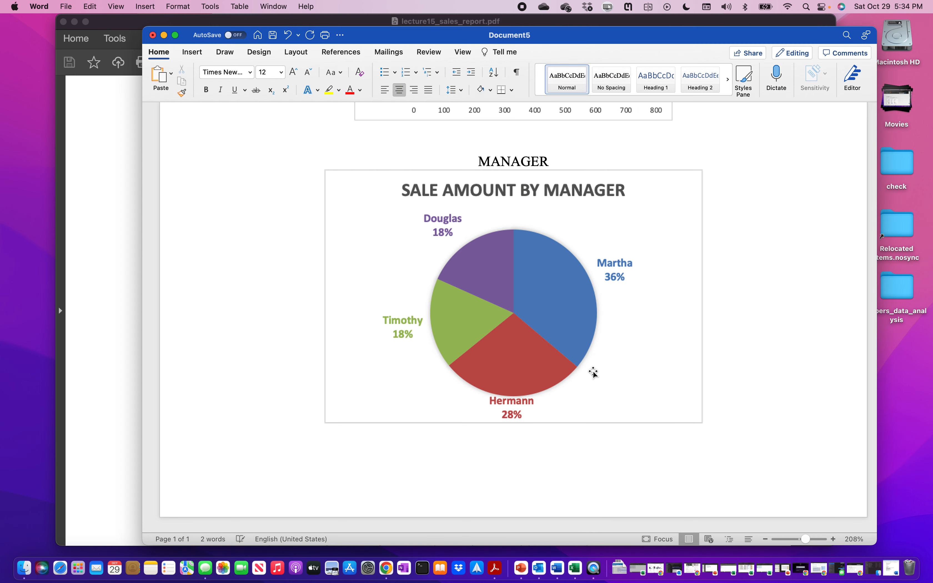
click(585, 359)
drag(373, 386, 424, 357)
click(724, 354)
scroll(730, 356, up, 5)
scroll(729, 356, up, 5)
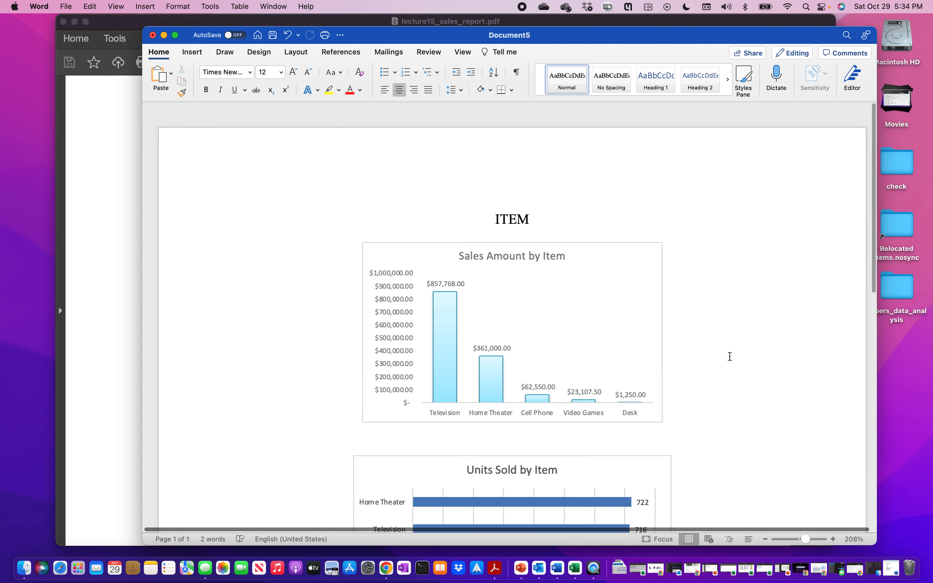
scroll(729, 356, down, 4)
scroll(730, 356, down, 2)
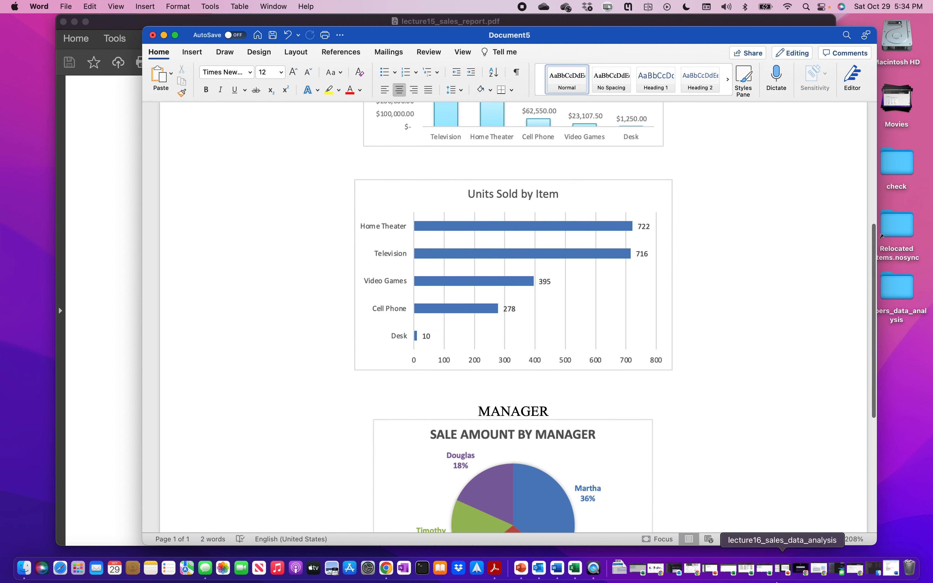
click(578, 569)
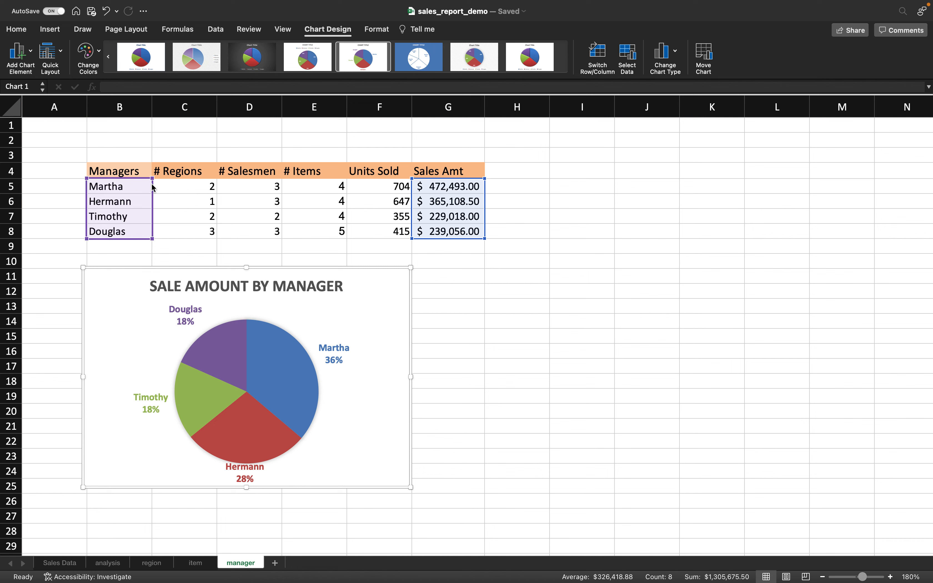
- Insert a pie chart of Units Sold (F5:F8) per manager (B5:B8) and place it right of the sales pie
click(138, 186)
drag(138, 186, 138, 227)
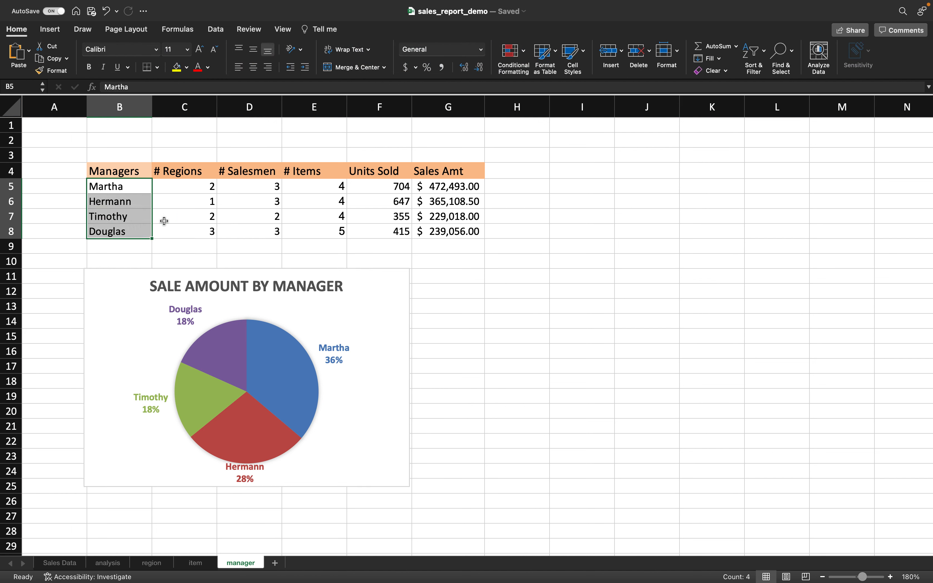
drag(387, 187, 389, 228)
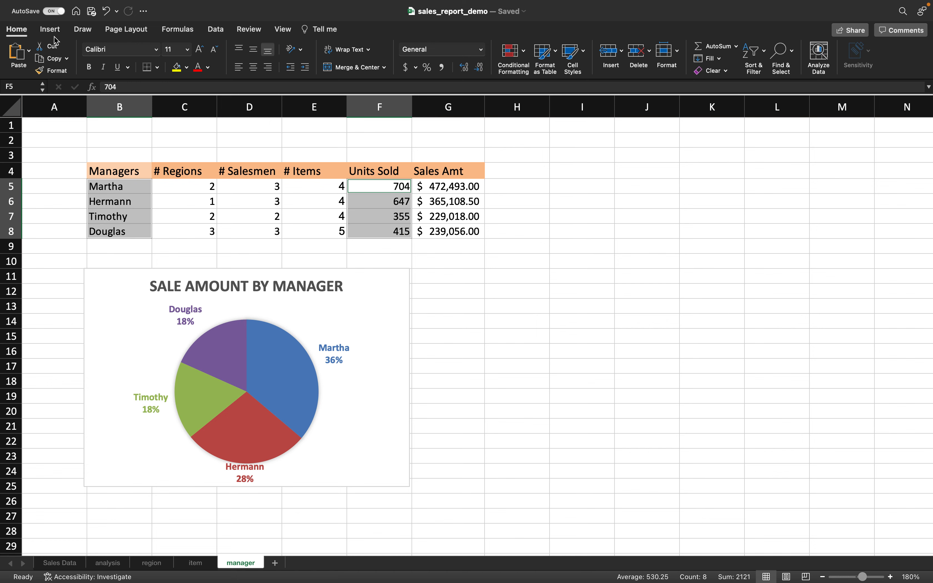
click(50, 29)
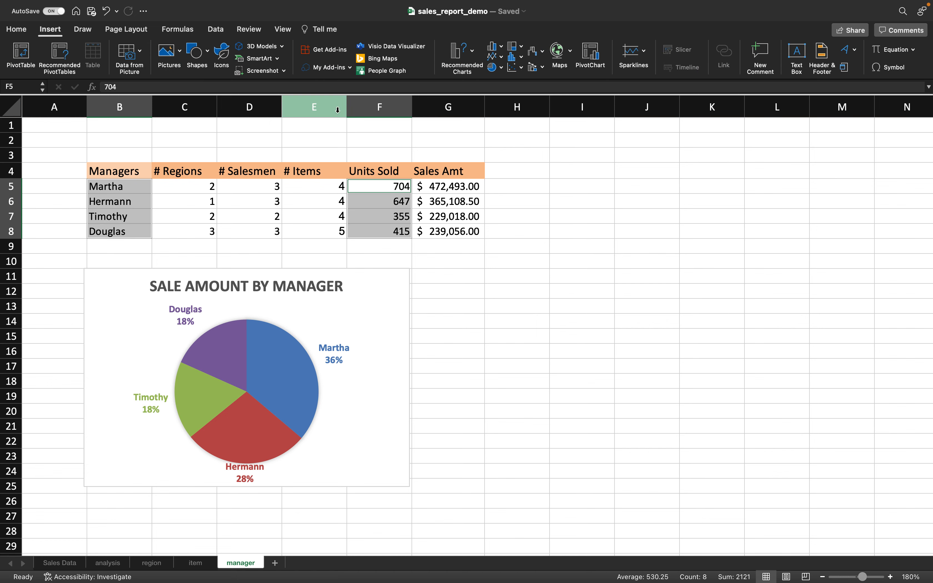
click(473, 58)
click(516, 201)
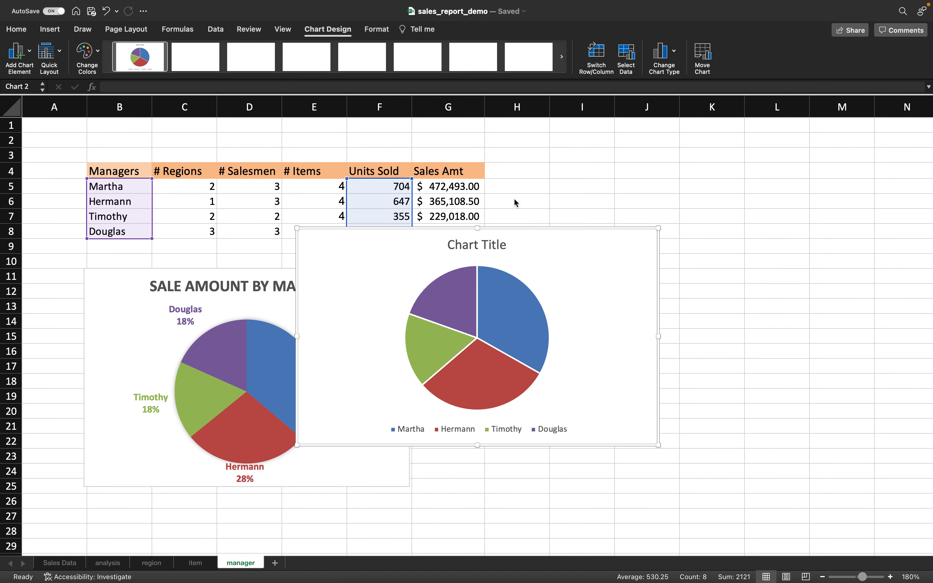
drag(441, 235, 622, 237)
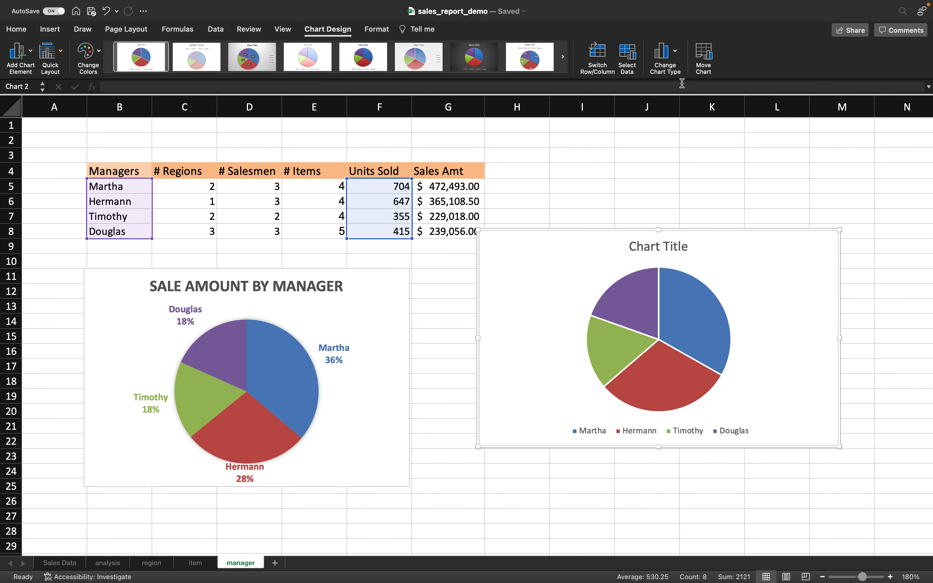
- Change the new chart's type to a 3-D Pie
click(675, 54)
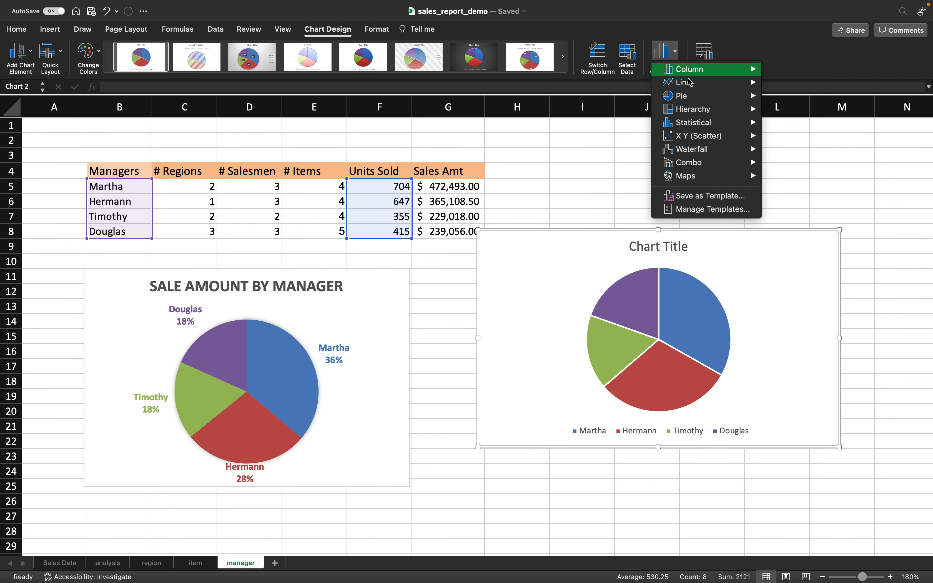
mouse_move(691, 98)
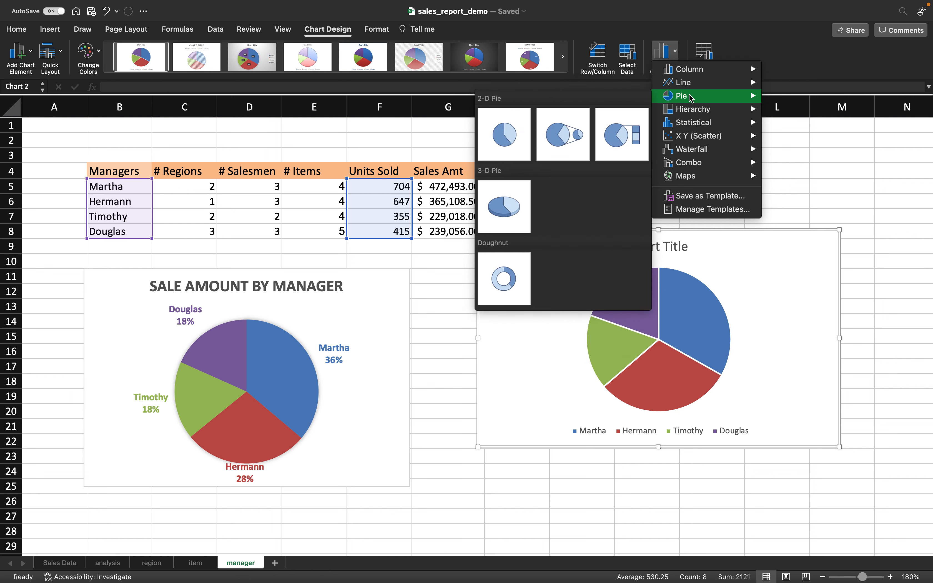
click(512, 206)
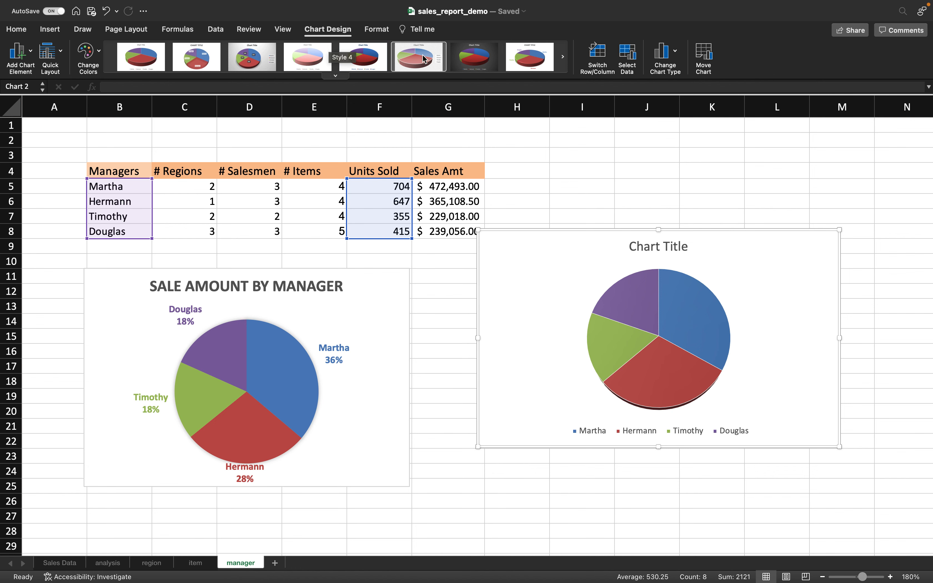
- Give the units 3-D pie the pale pastel chart style with slice labels and a legend
click(335, 76)
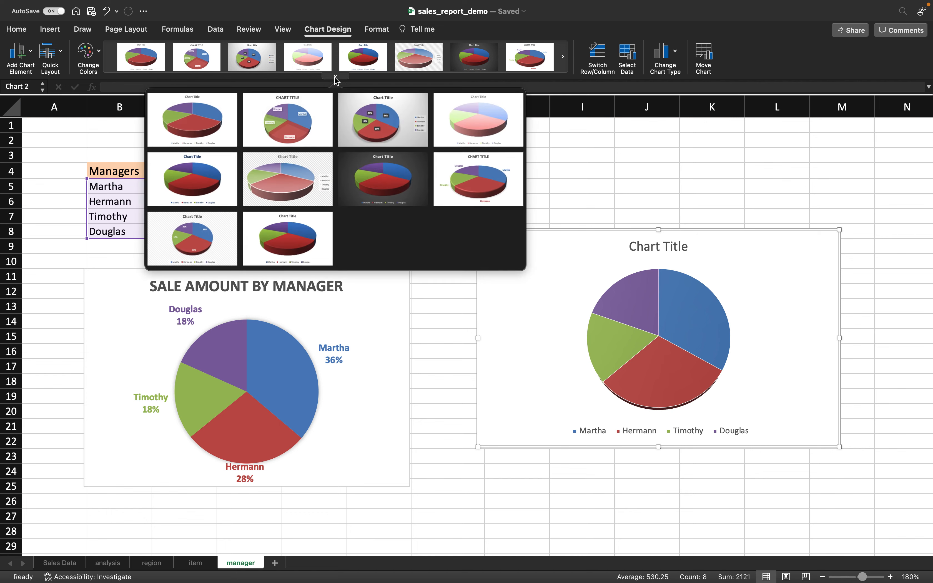
click(471, 189)
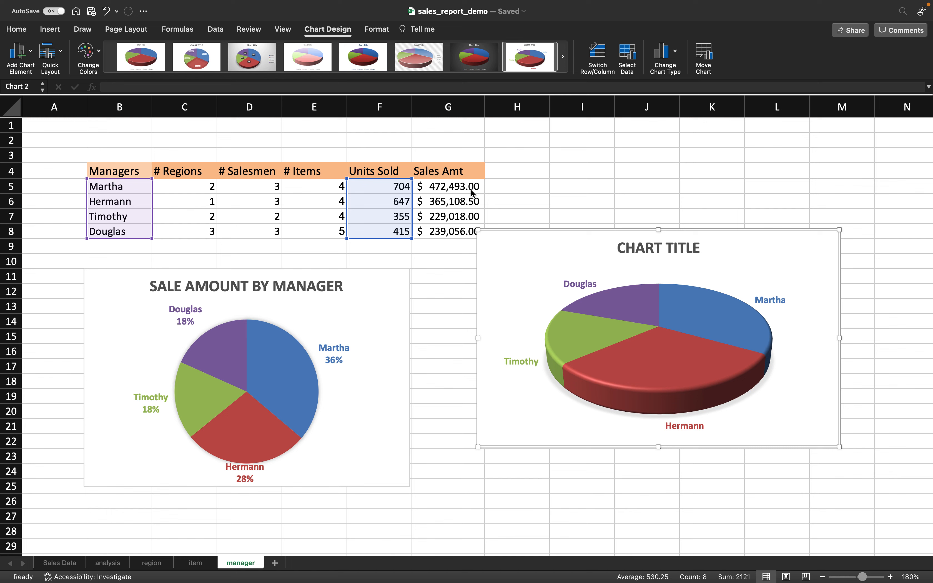
click(88, 58)
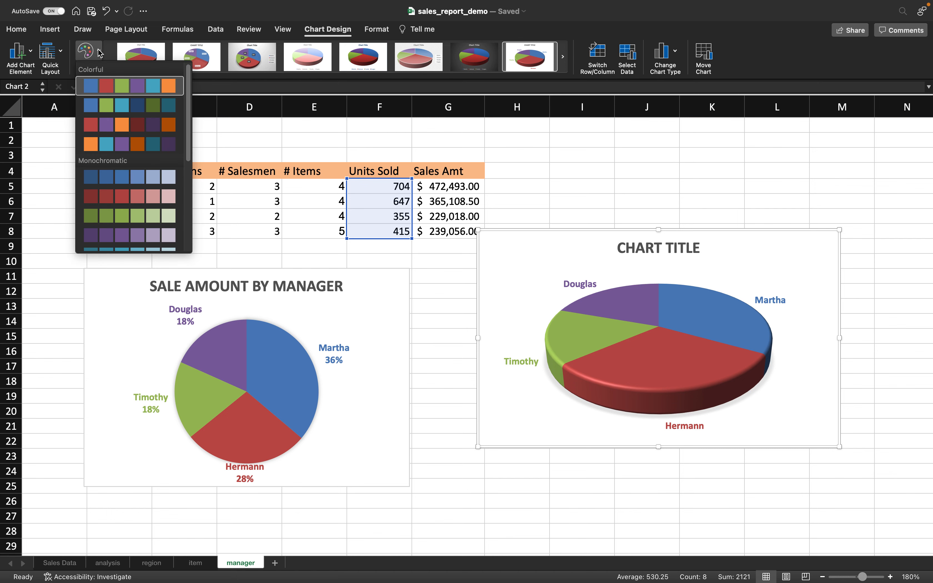
key(Escape)
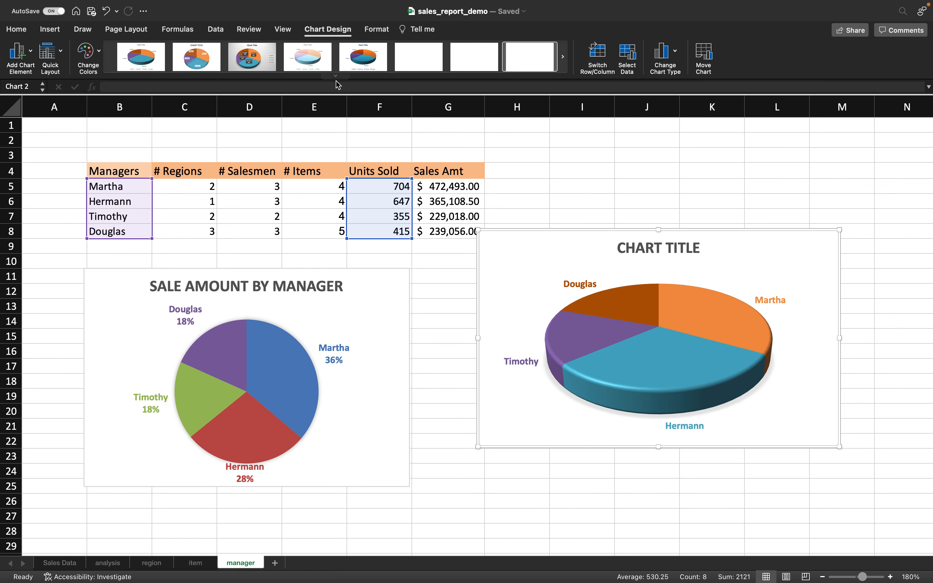
click(312, 65)
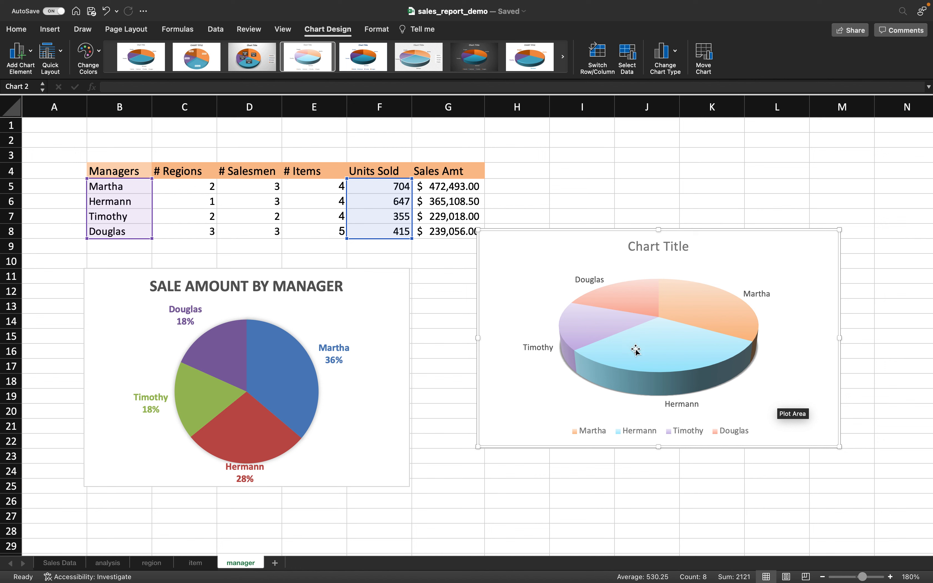
- Title the 3-D pie chart 'Units Sold by Manager'
click(655, 247)
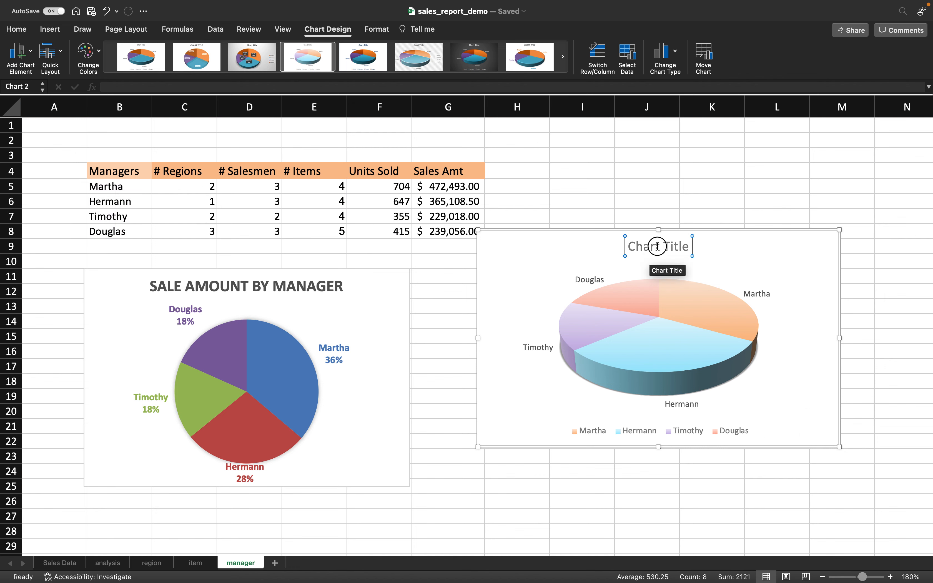
triple_click(658, 246)
text(Un)
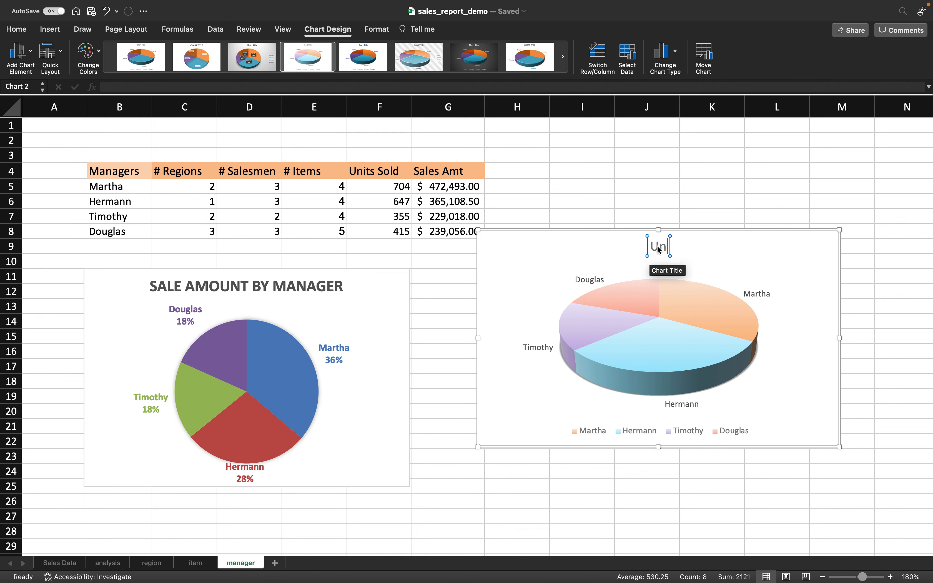
text(its Sold by Mn)
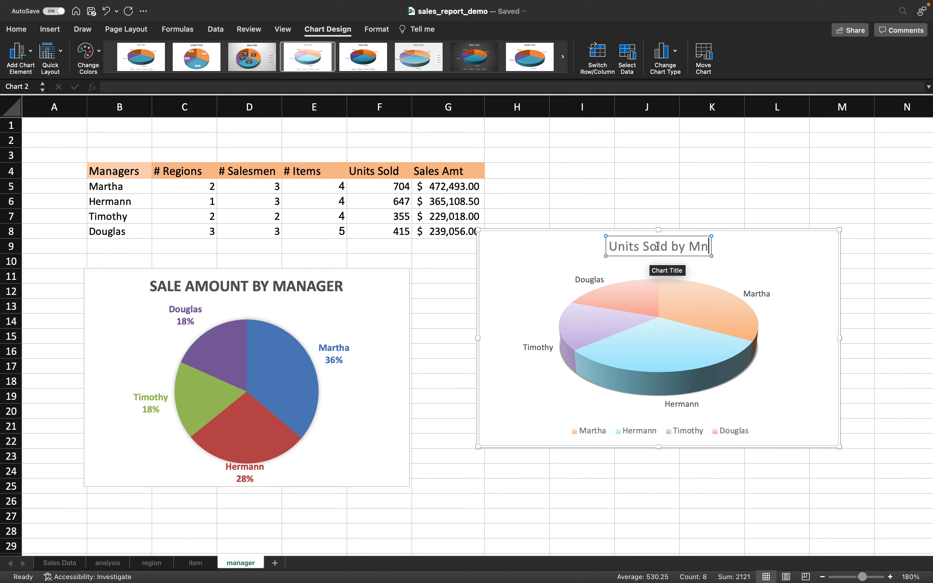
key(BackSpace)
text(anager)
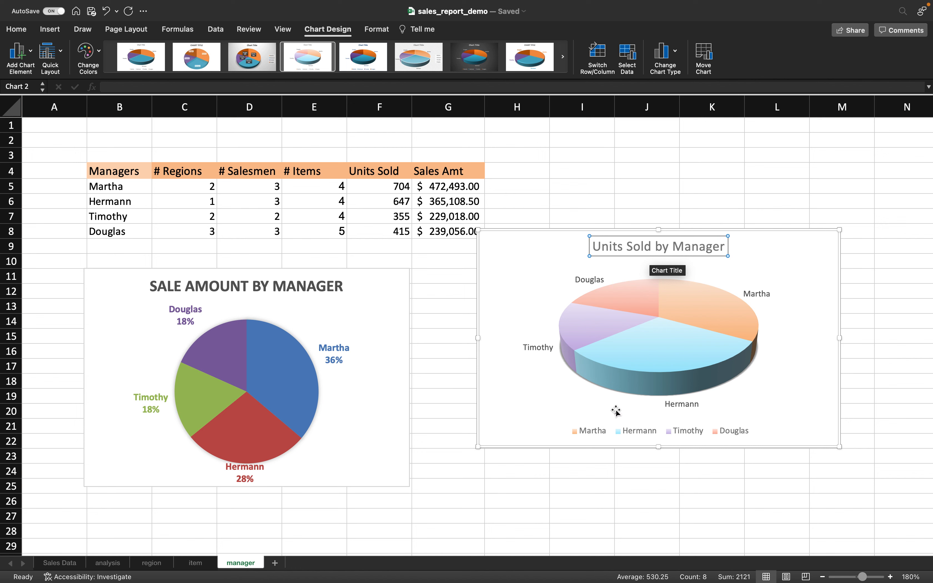
click(577, 397)
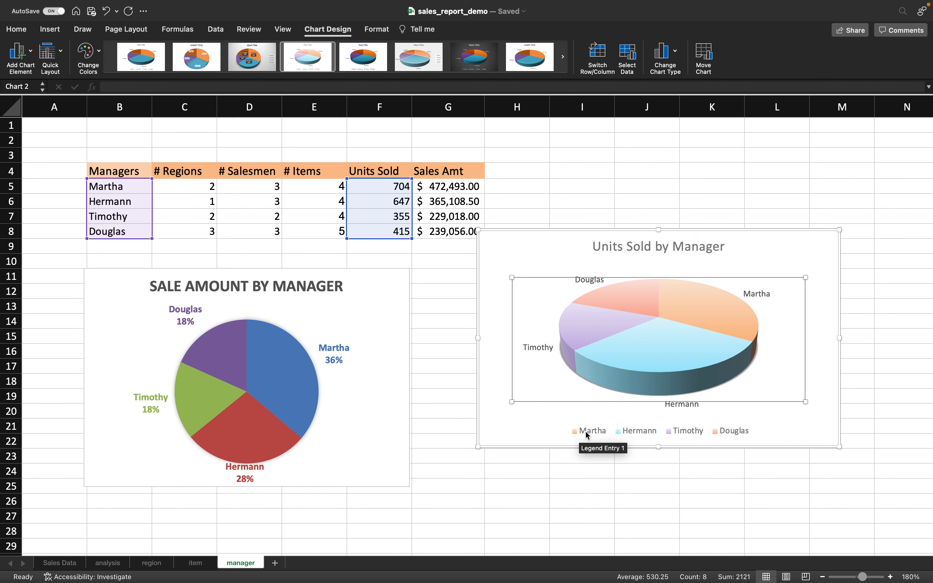
- Move the 3-D pie chart next to the Sale Amount by Manager chart
mouse_move(732, 309)
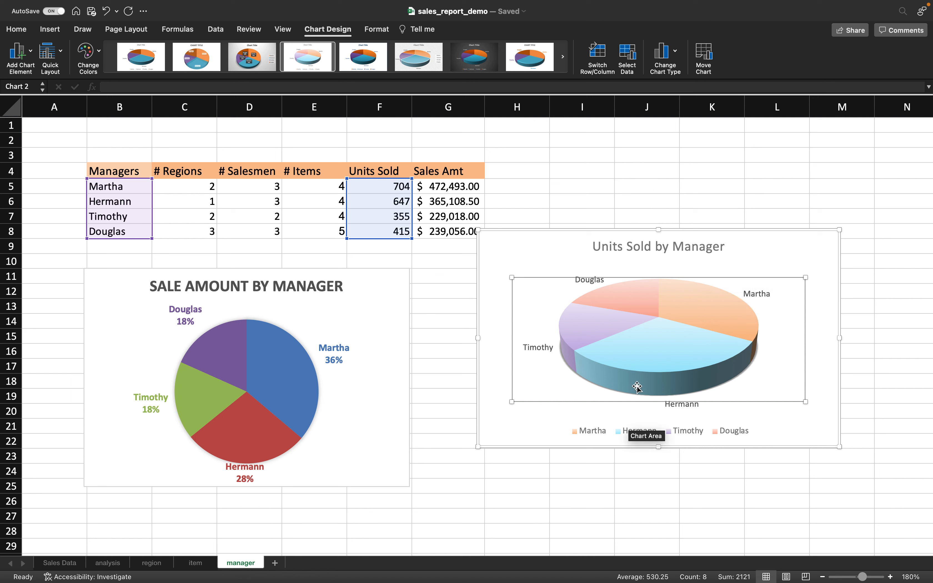
click(632, 264)
click(544, 241)
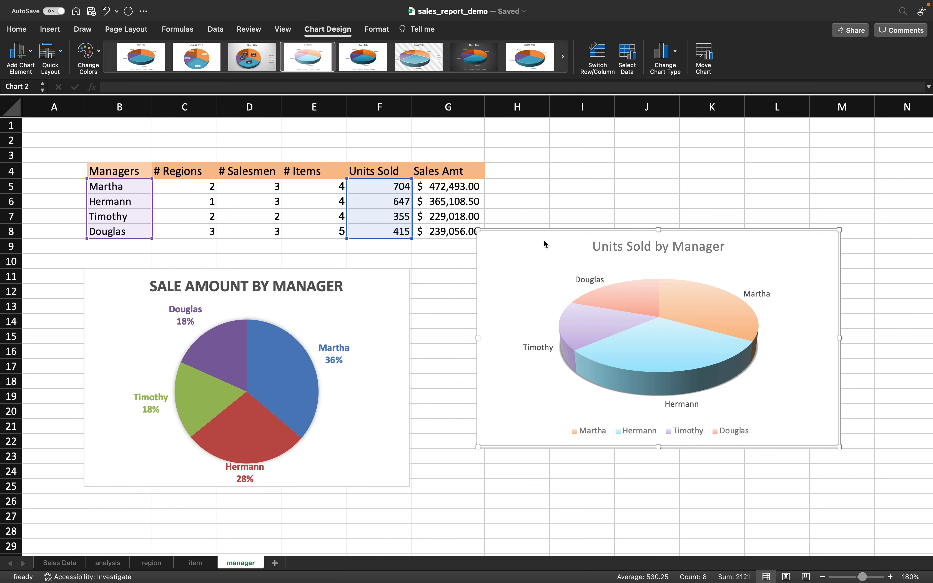
right_click(544, 243)
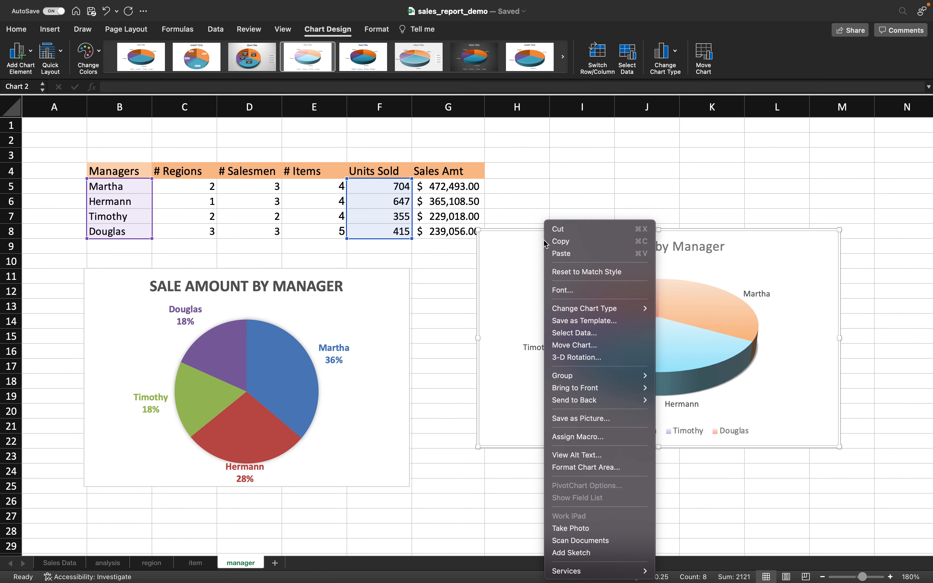
mouse_move(586, 306)
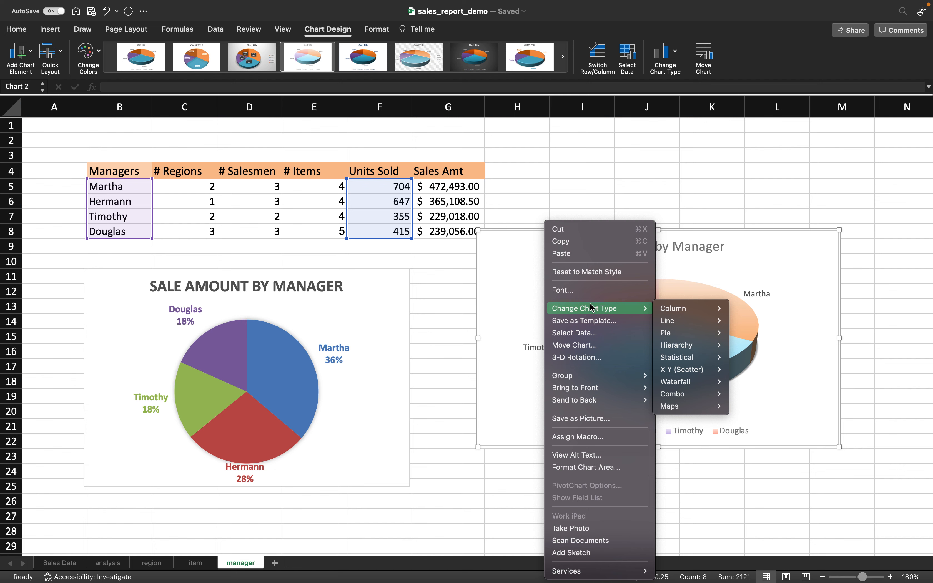
click(516, 239)
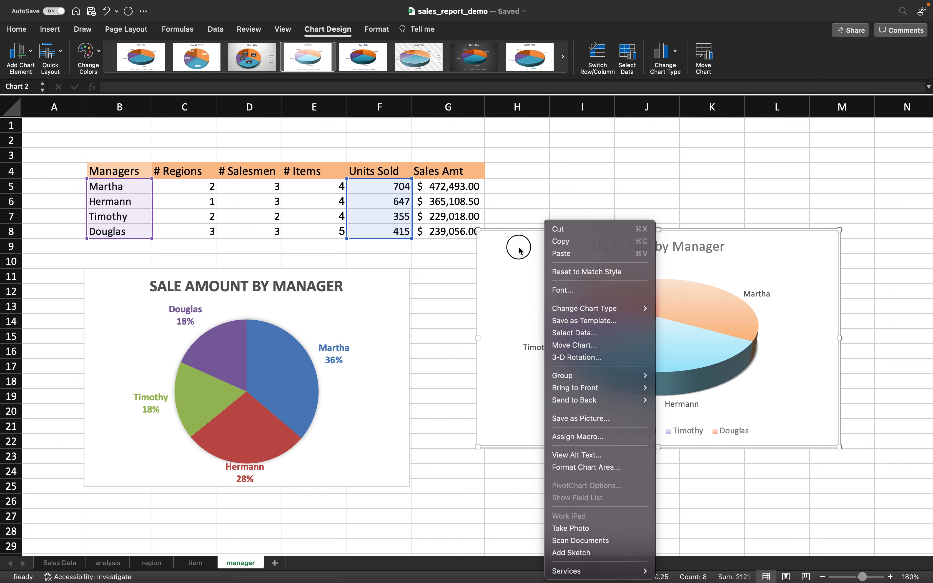
drag(516, 239, 538, 239)
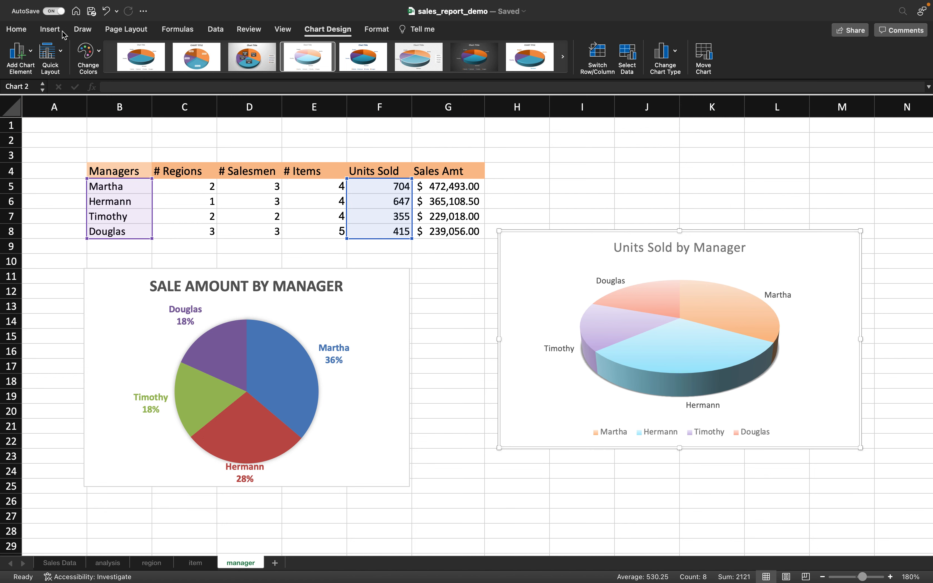
- Replace the units pie's manager-name labels with percentages and move the chart down level with the sales pie
click(31, 51)
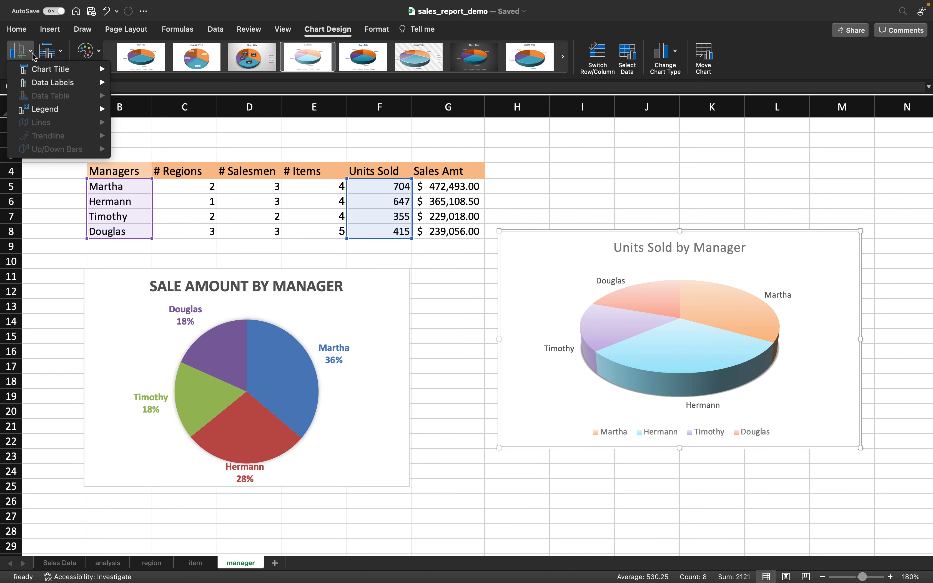
mouse_move(41, 109)
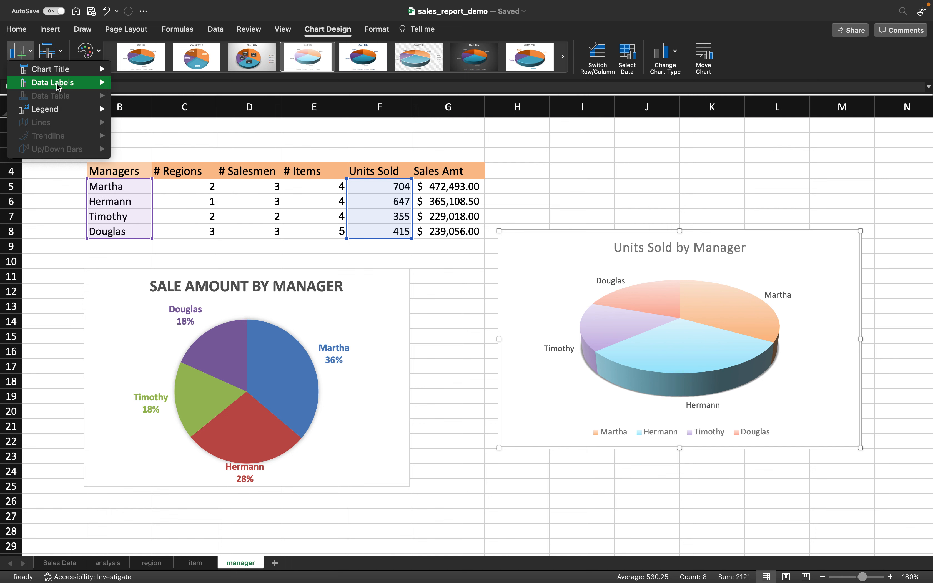
mouse_move(58, 85)
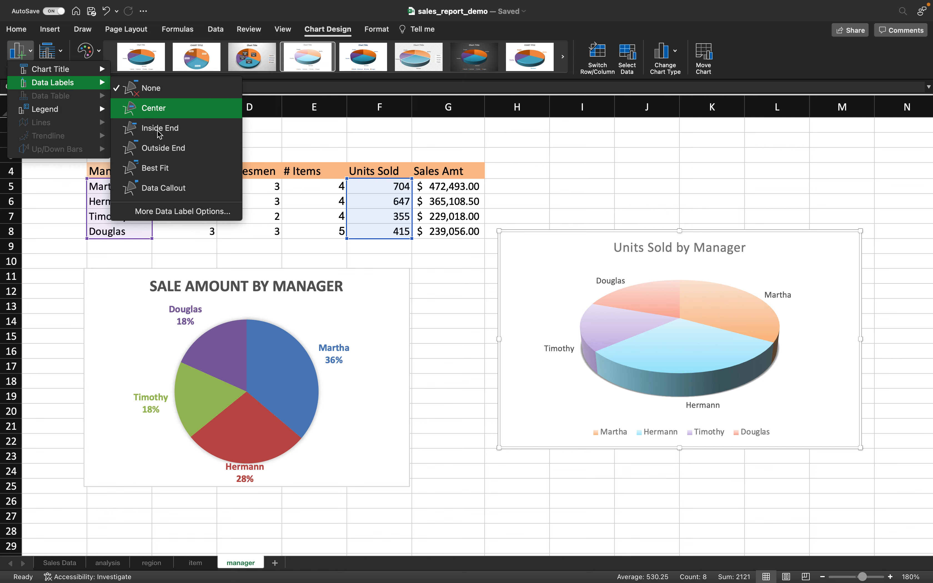
click(157, 208)
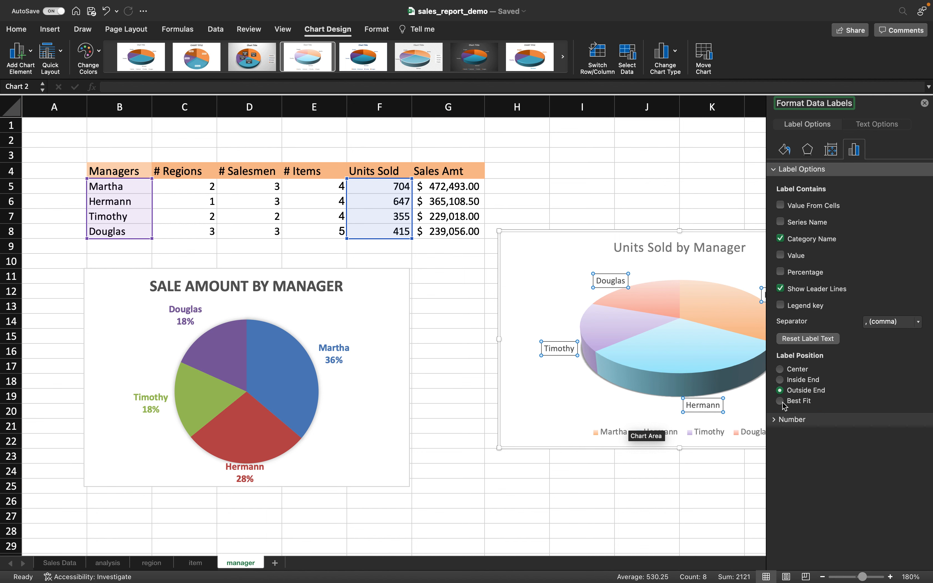
click(781, 239)
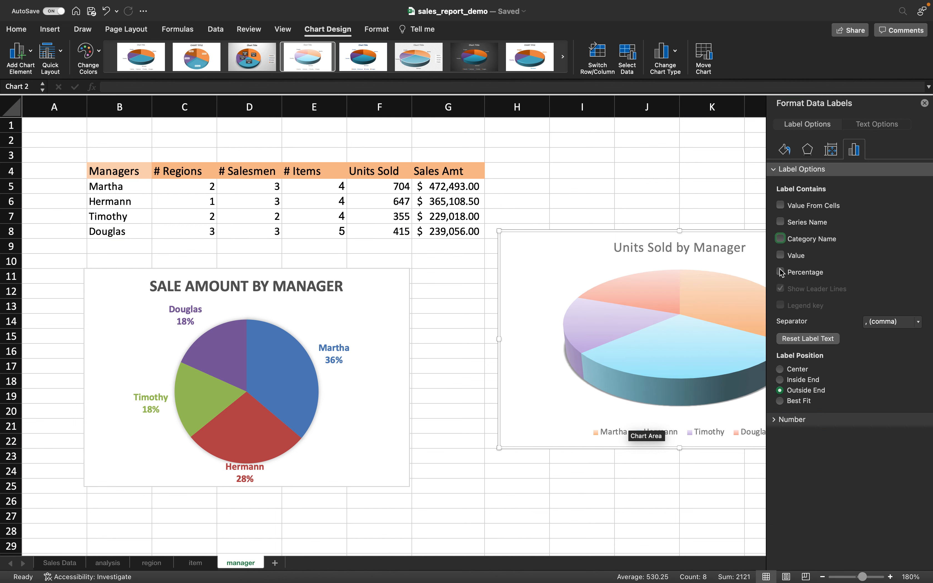
click(780, 272)
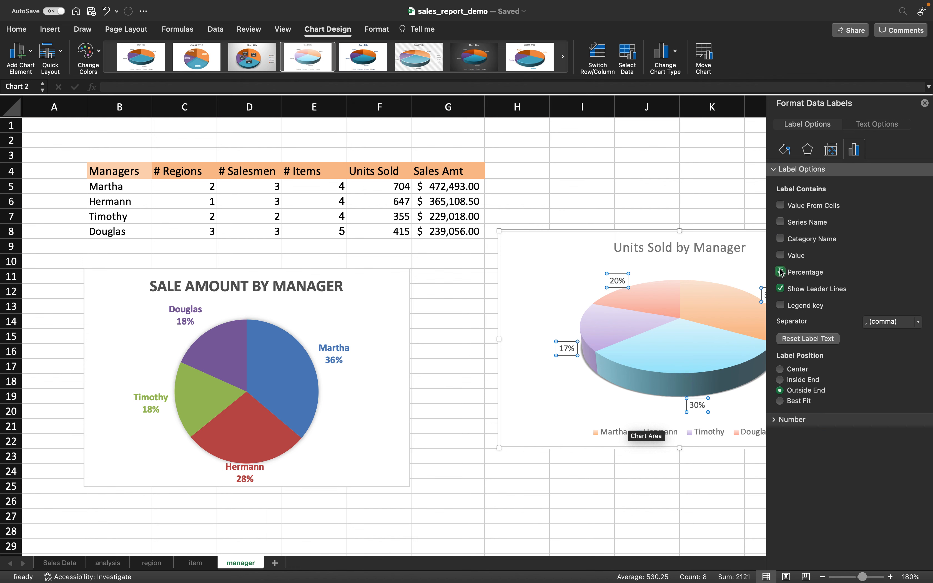
click(781, 272)
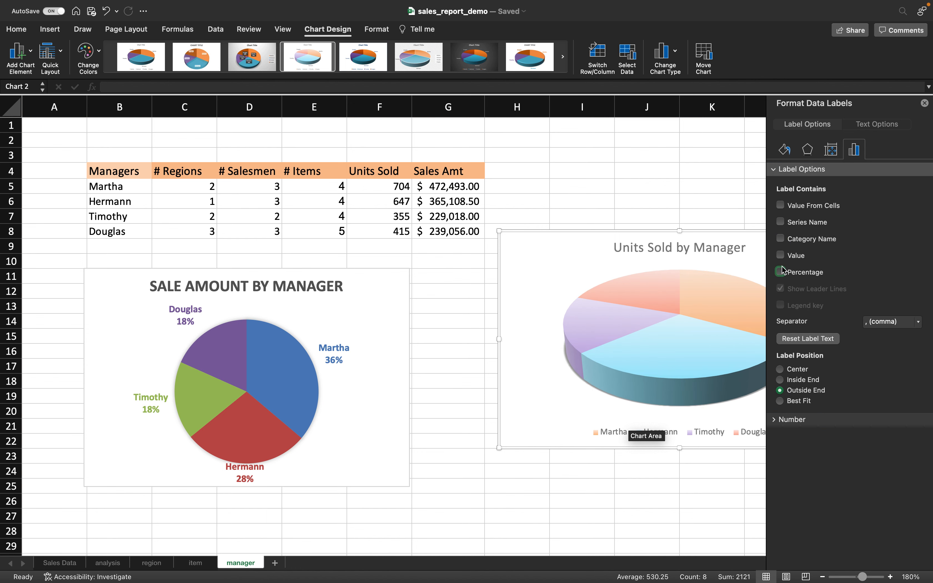
click(781, 272)
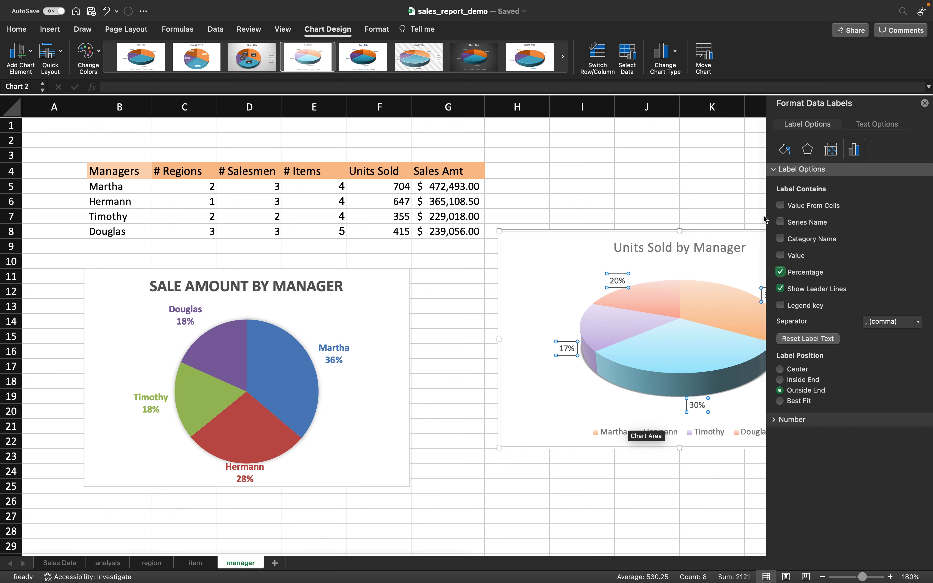
click(925, 103)
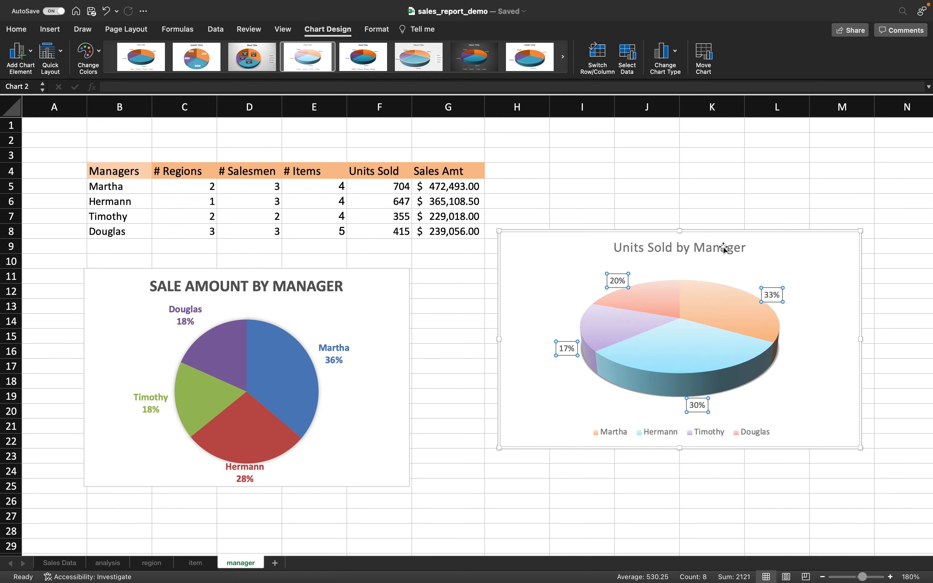
drag(777, 253, 771, 302)
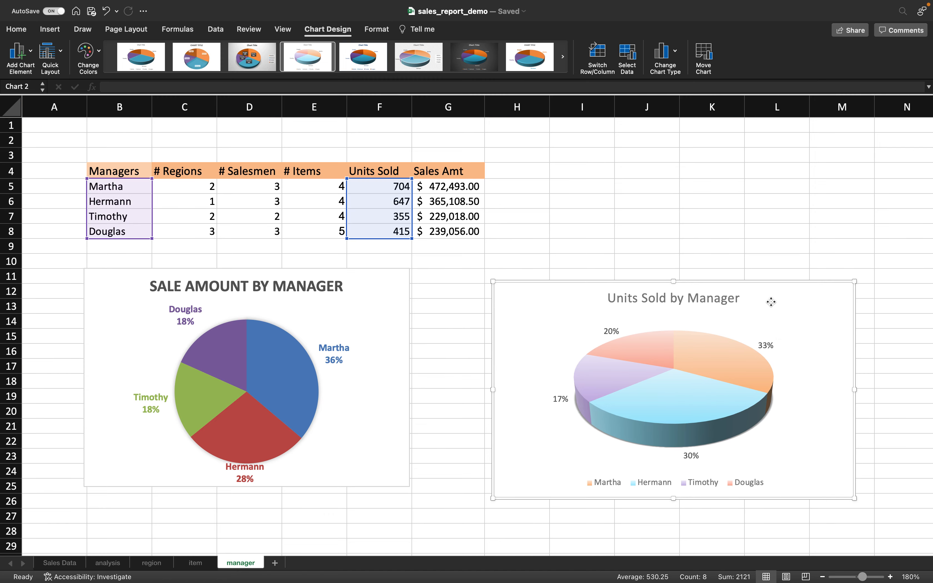
click(560, 567)
- Paste the Units Sold by Manager chart on page 2 of the Word report as a PNG picture and shrink it
scroll(537, 471, down, 5)
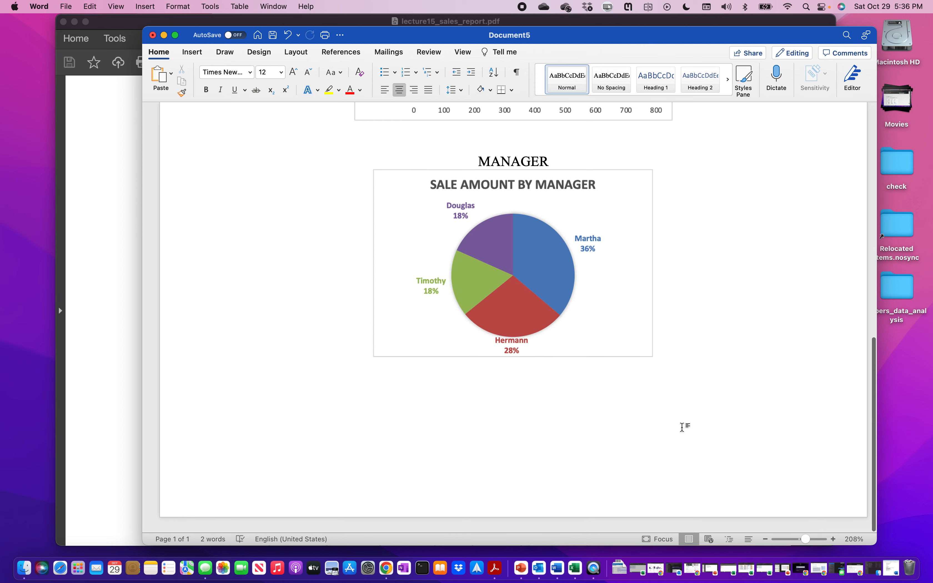
click(171, 73)
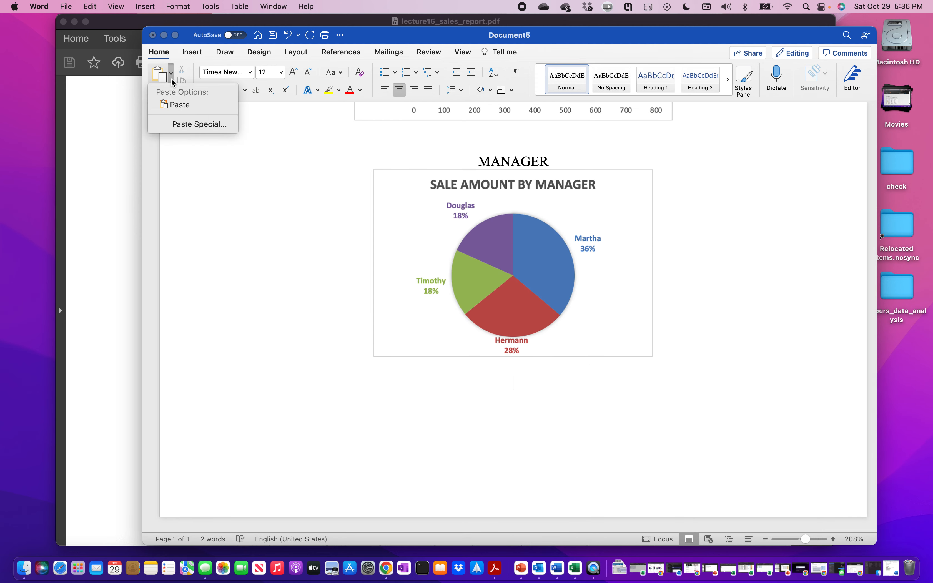
click(189, 124)
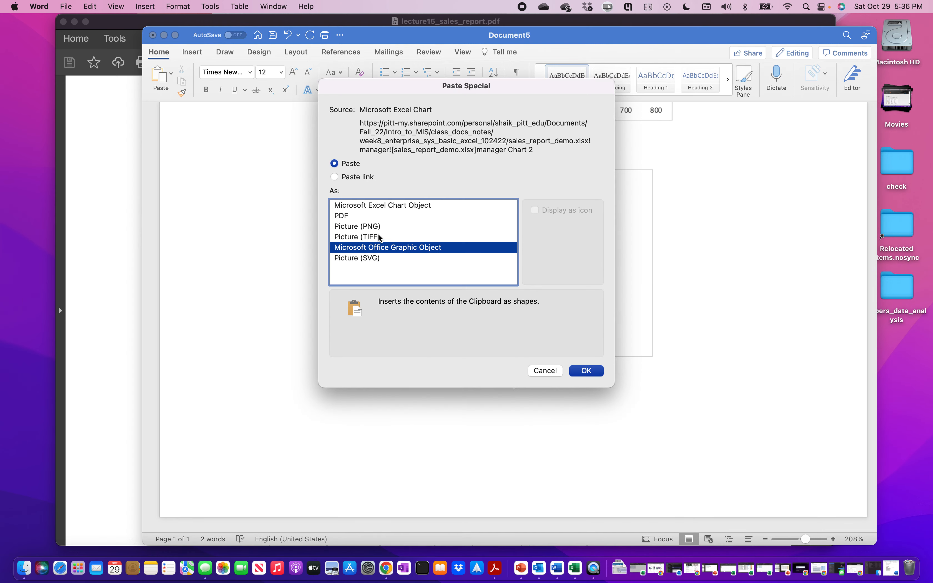
click(376, 226)
click(587, 370)
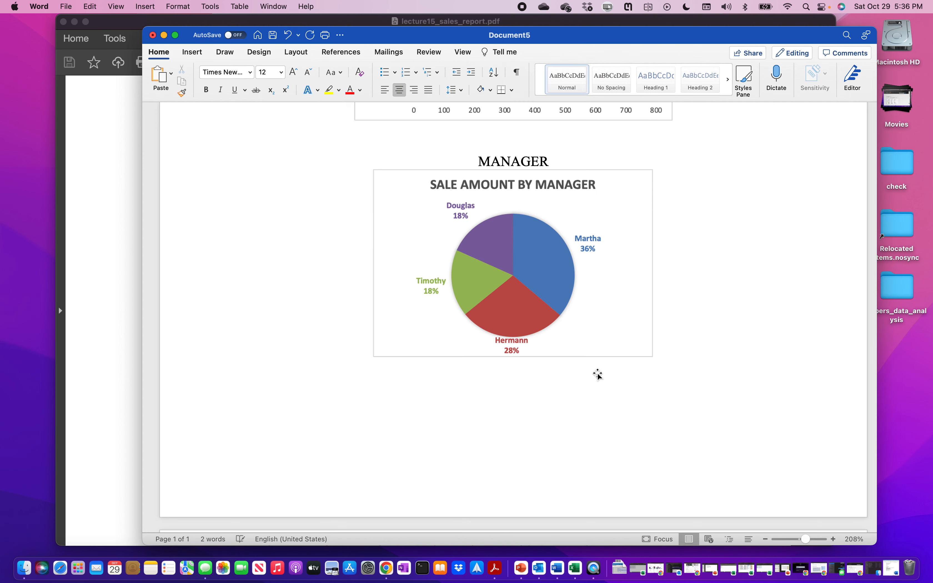
click(622, 321)
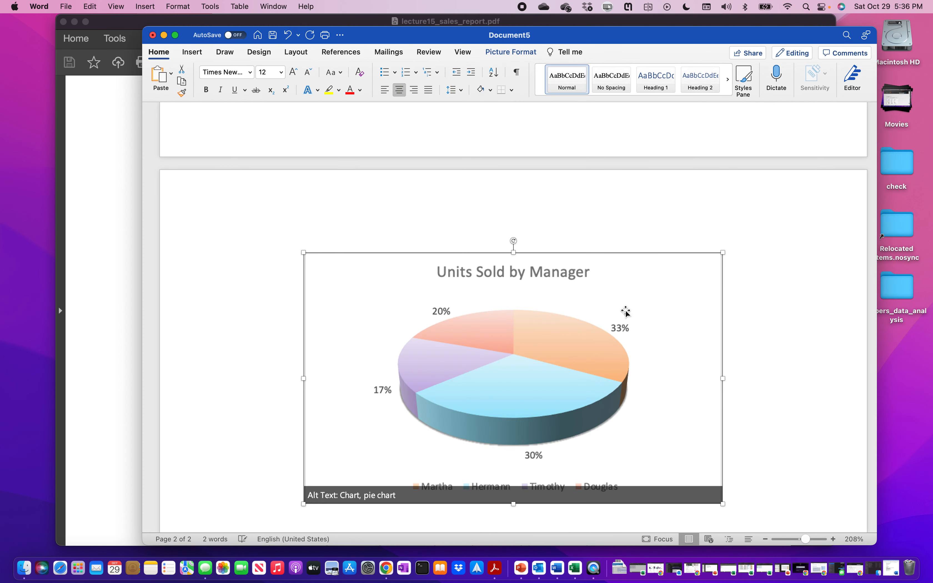
drag(724, 250, 601, 280)
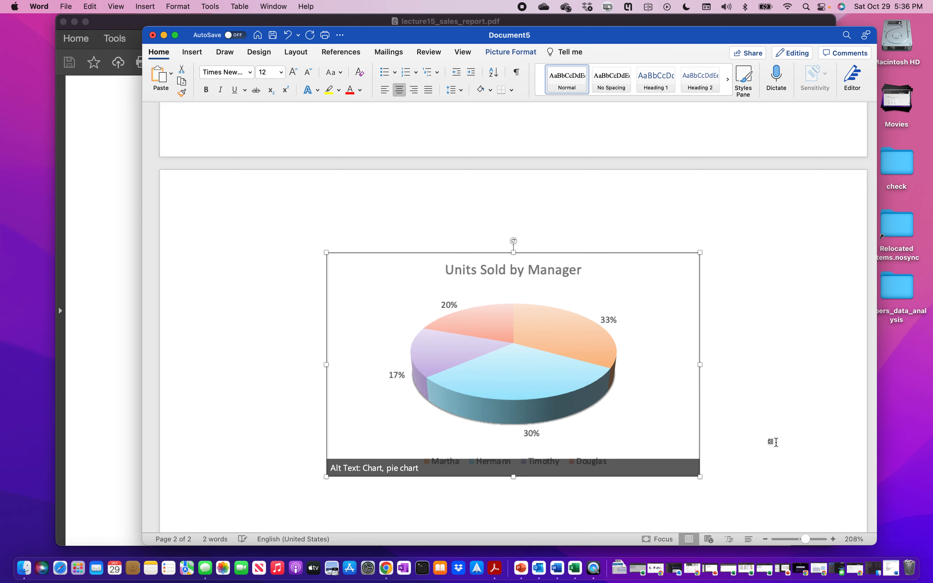
click(776, 442)
click(575, 569)
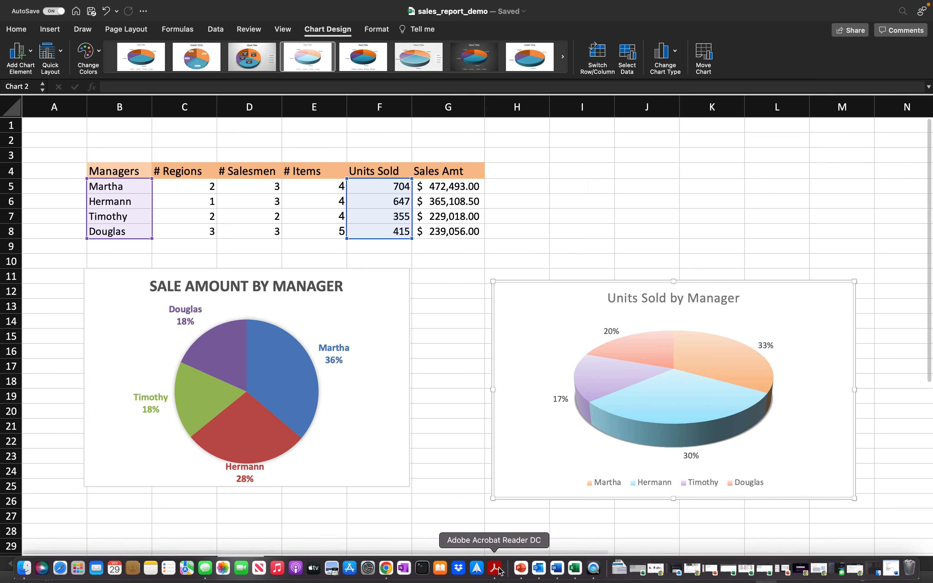
- Check the SALESMAN page of the PDF report, then select the Salesmen summary table J13:O23 in Excel
click(497, 569)
scroll(487, 339, down, 10)
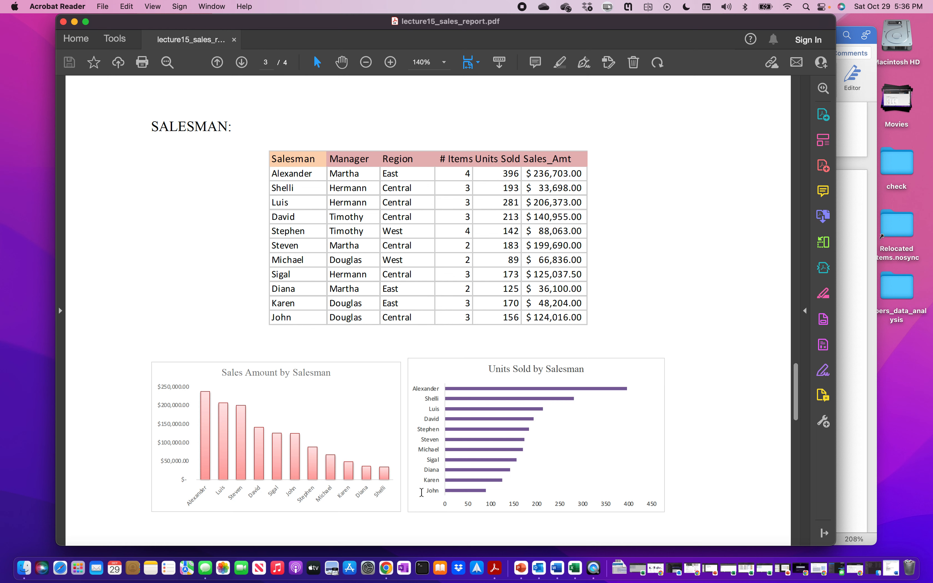
click(574, 568)
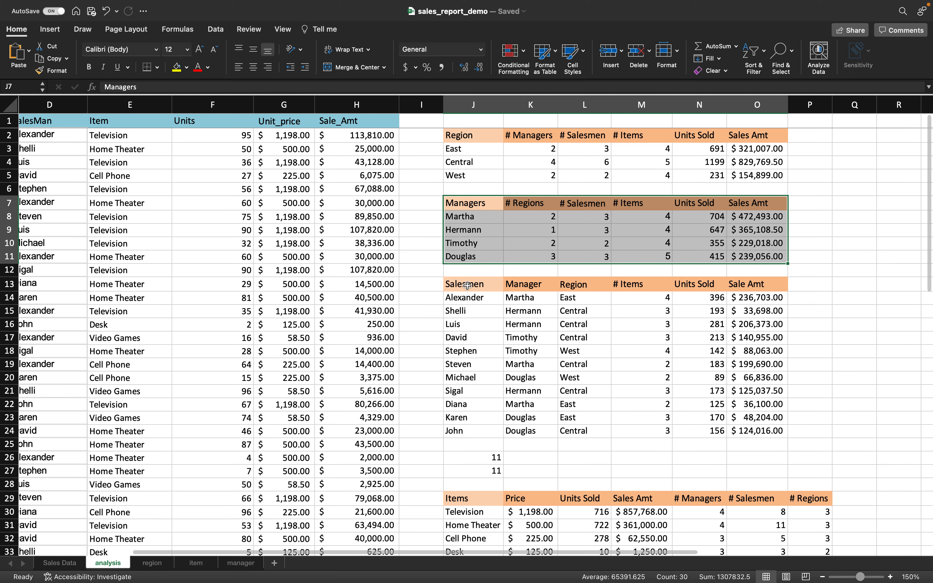
drag(467, 285, 740, 432)
- Copy the Salesmen summary table and add a new blank sheet
key(super+c)
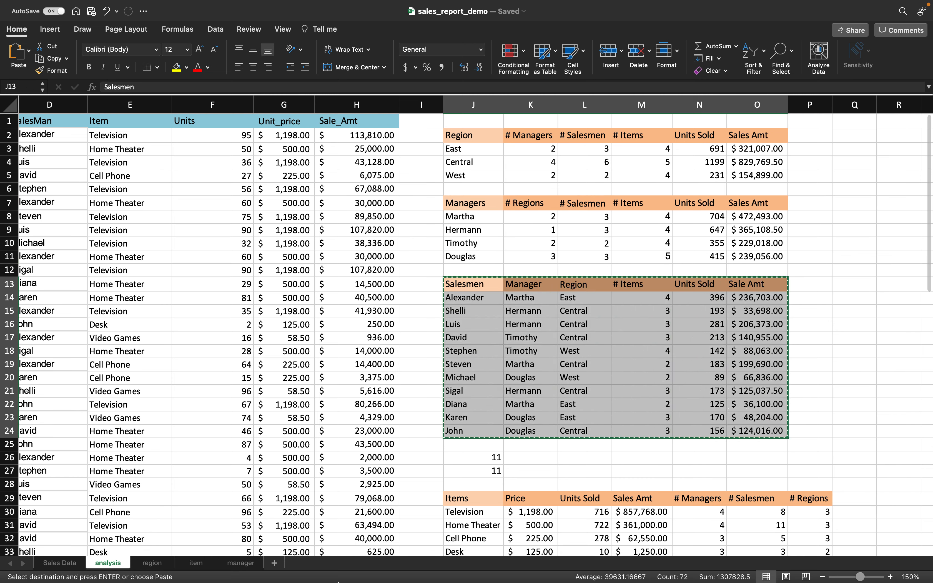
mouse_move(556, 581)
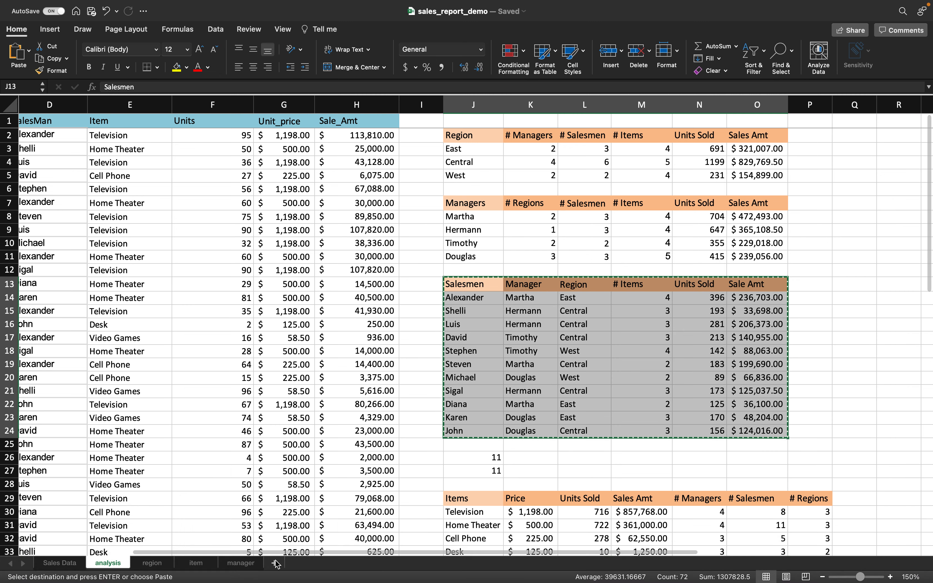
click(276, 563)
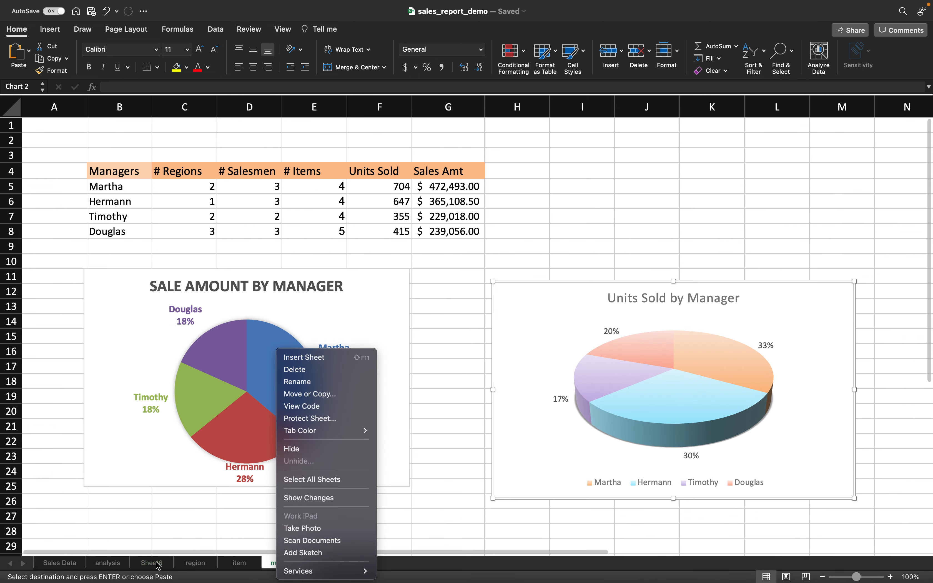
- Rename the new Sheet6 to 'salesman'
right_click(155, 564)
click(155, 564)
click(155, 564)
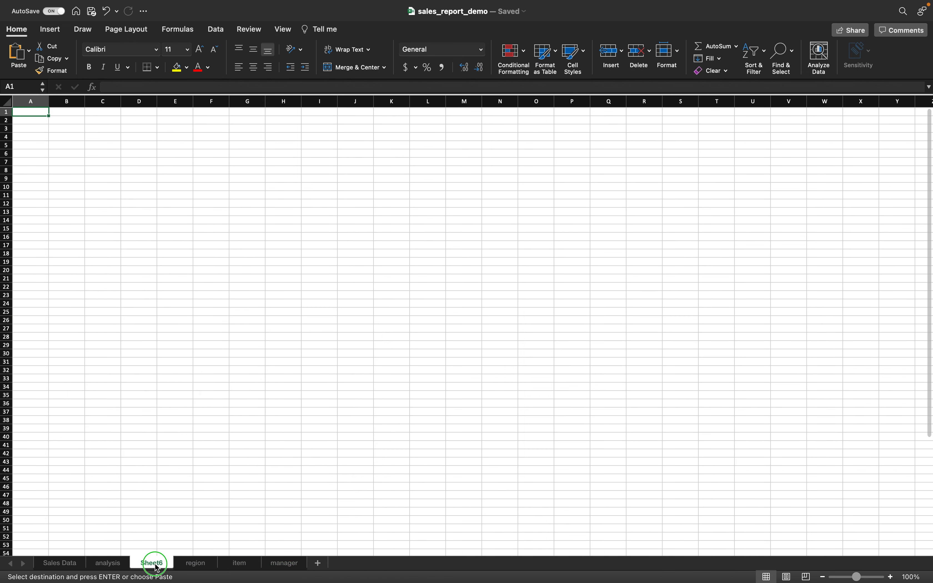
right_click(155, 564)
click(193, 389)
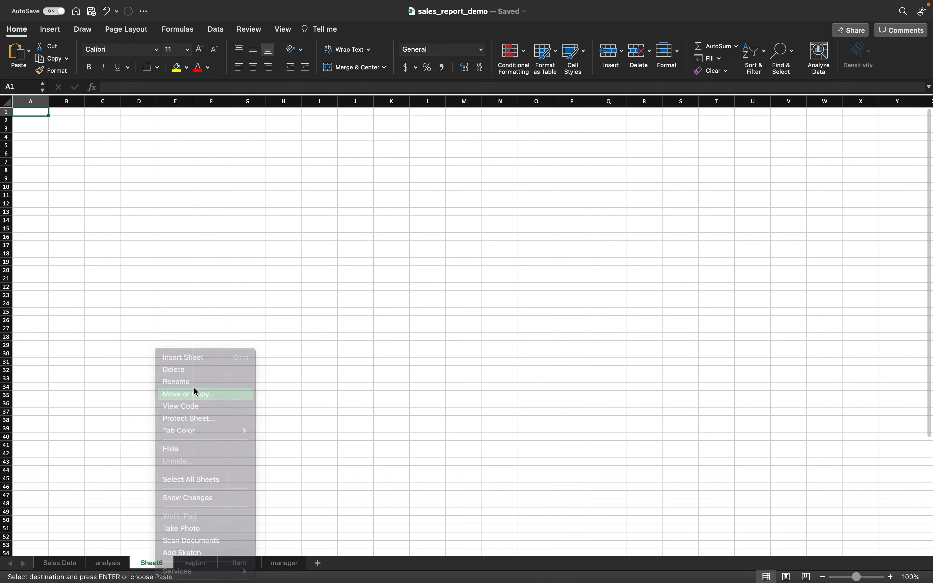
click(202, 467)
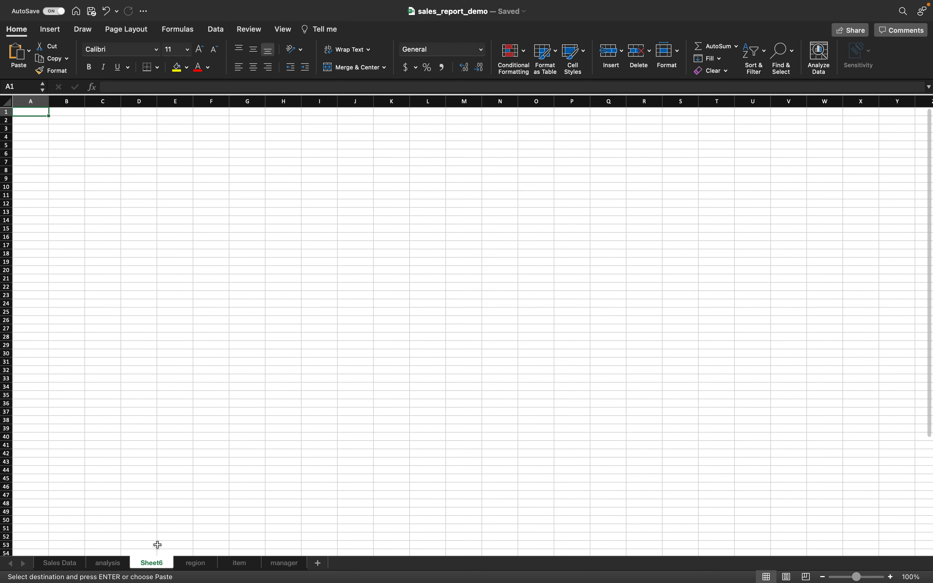
right_click(153, 563)
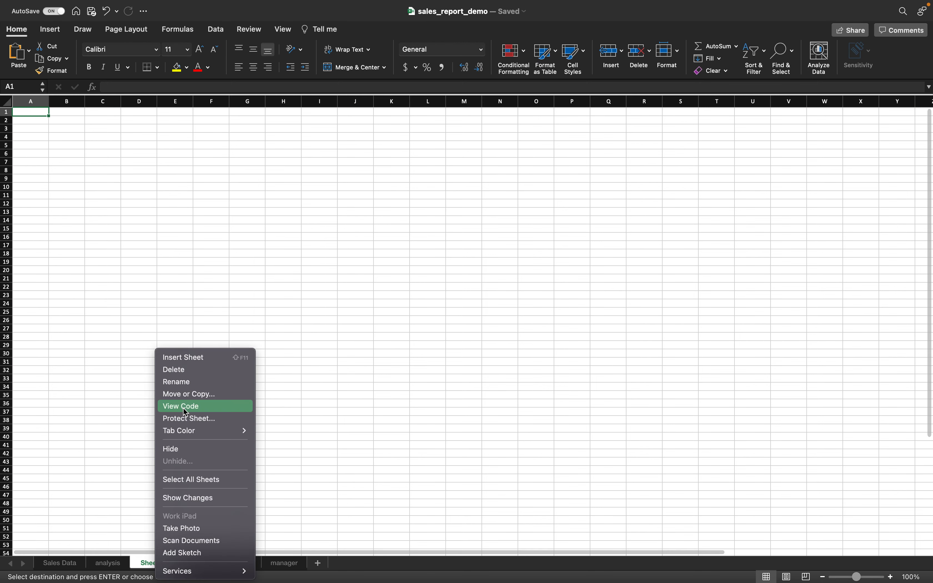
click(185, 381)
text(salesman)
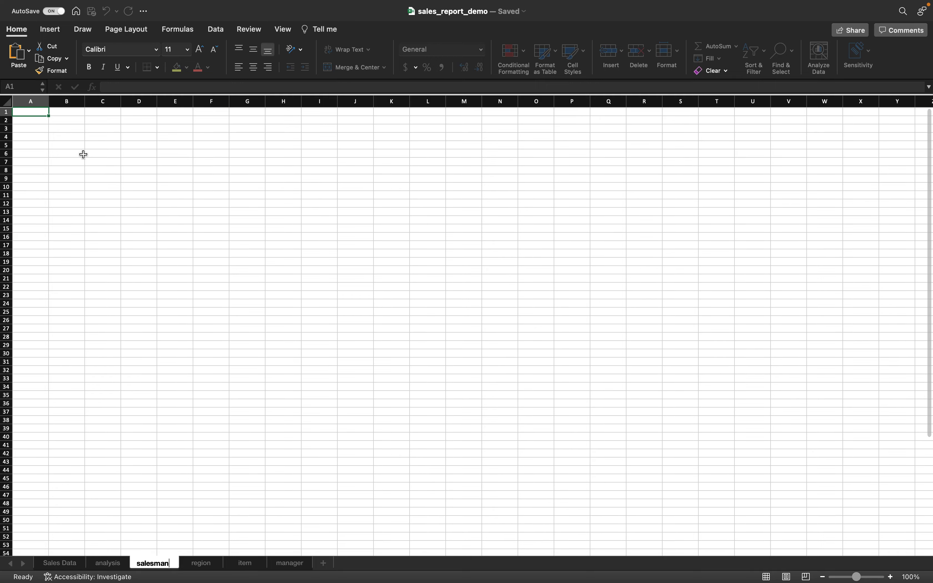
click(75, 130)
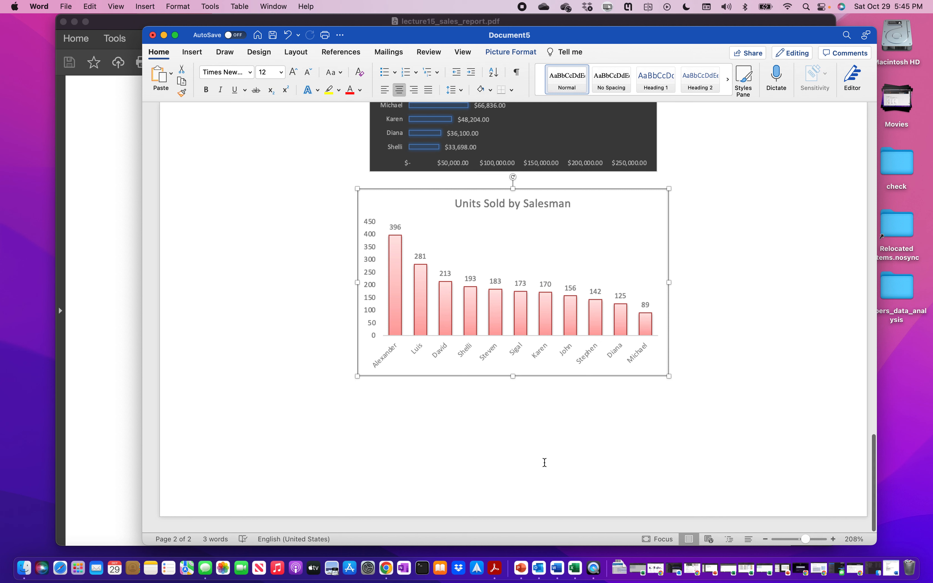
- Type the heading 'Trend Lines', start a new page, and paste the chart as a PNG picture
click(690, 381)
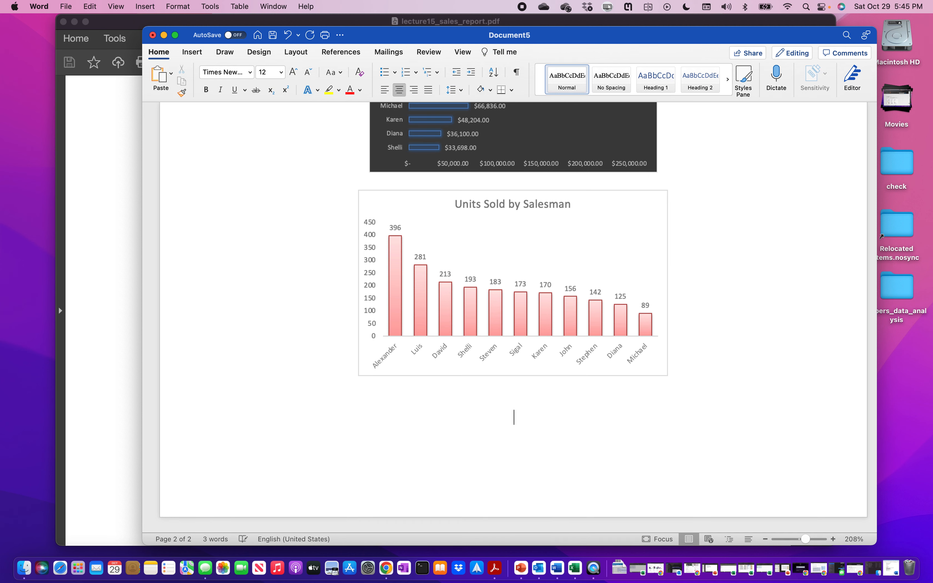
text(Trend Lines)
key(cmd+Return)
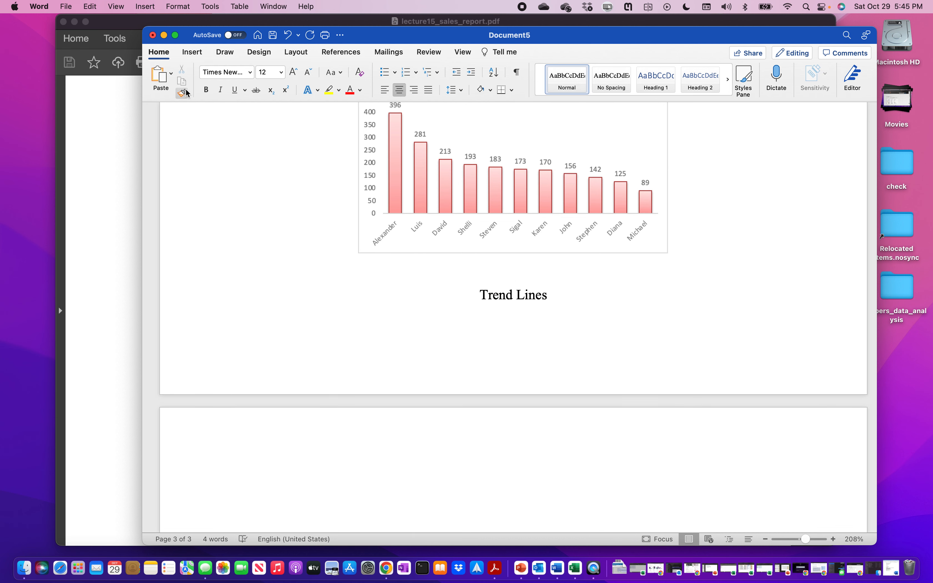
click(171, 74)
click(196, 122)
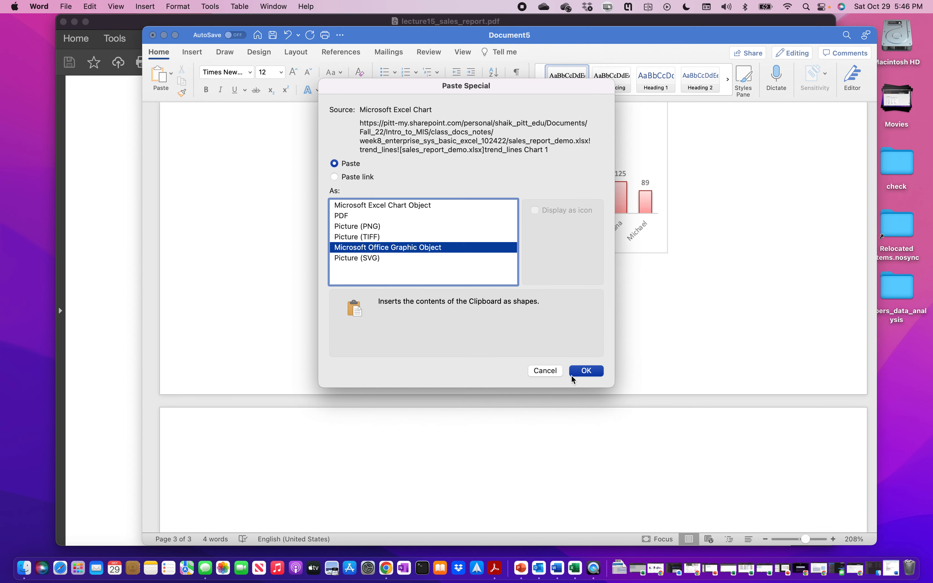
click(420, 229)
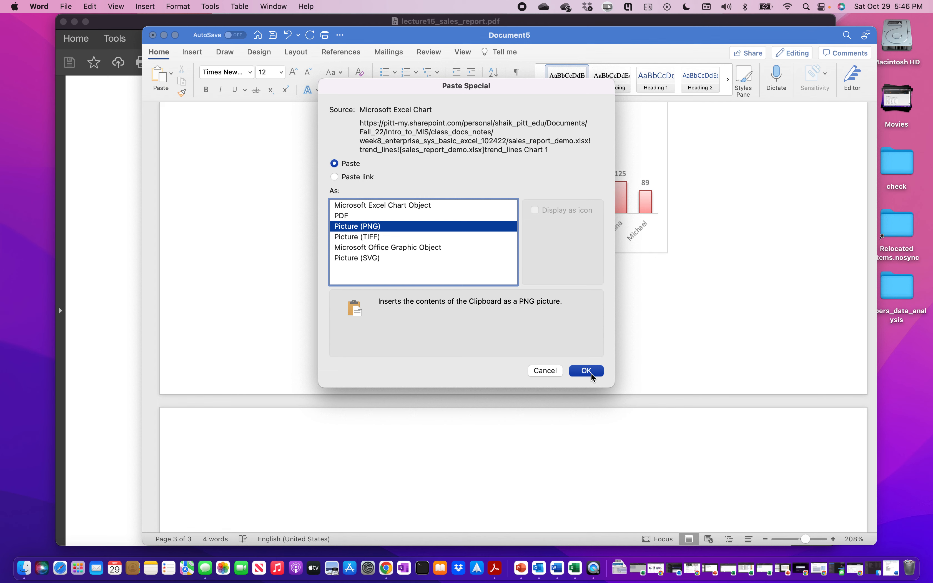
click(585, 371)
- Add a blank line under the heading and shrink the Sale Amount by Day chart picture
scroll(545, 264, up, 5)
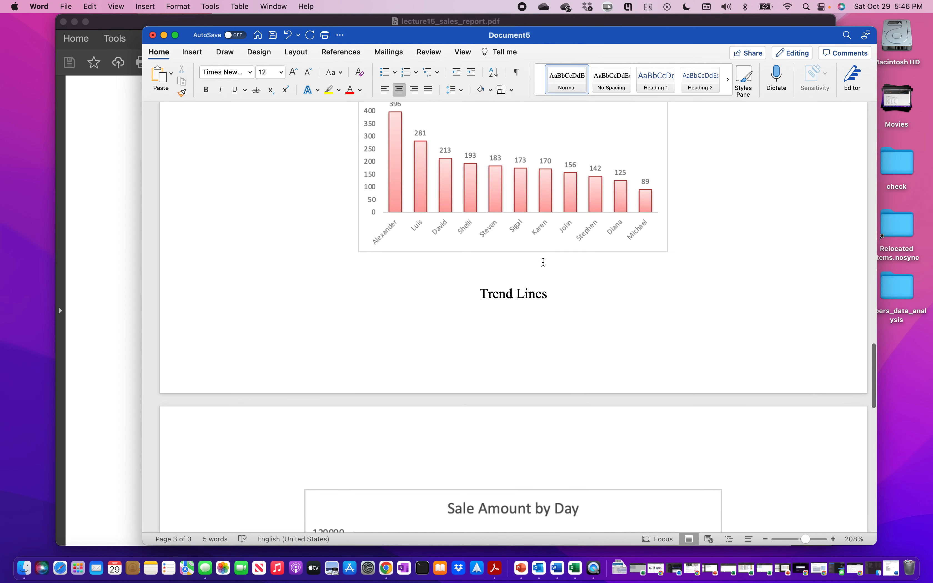
scroll(543, 262, up, 2)
scroll(585, 250, down, 5)
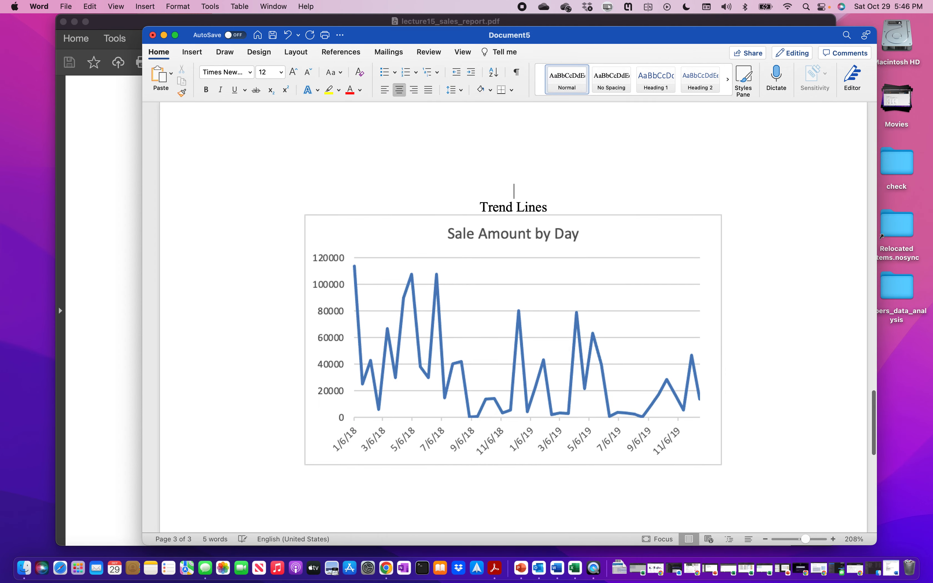
click(562, 166)
key(Return)
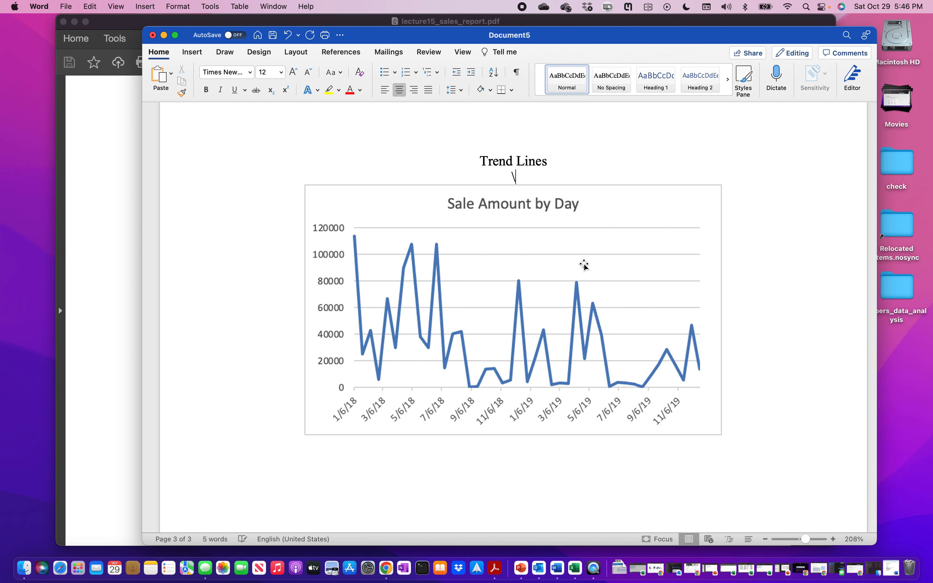
click(592, 315)
drag(723, 435, 604, 306)
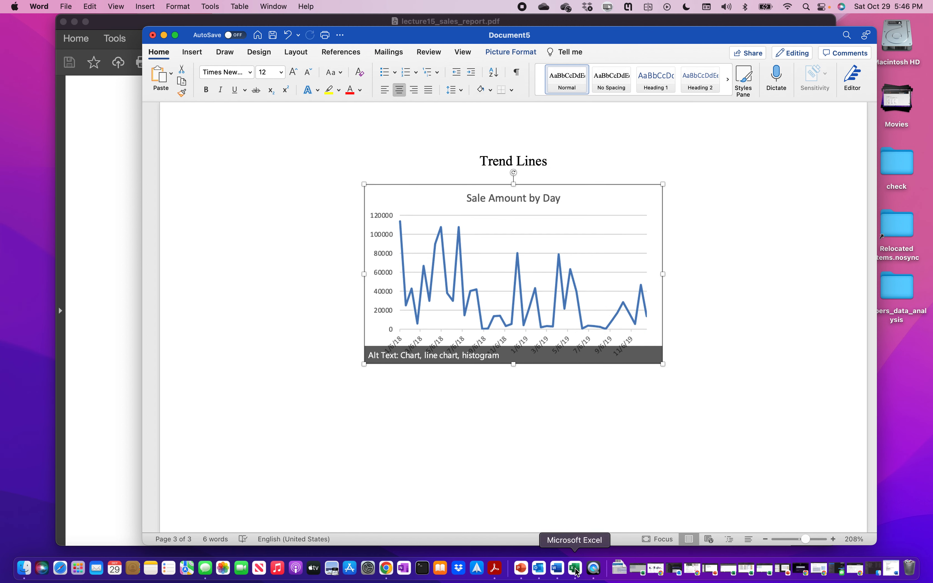
click(574, 568)
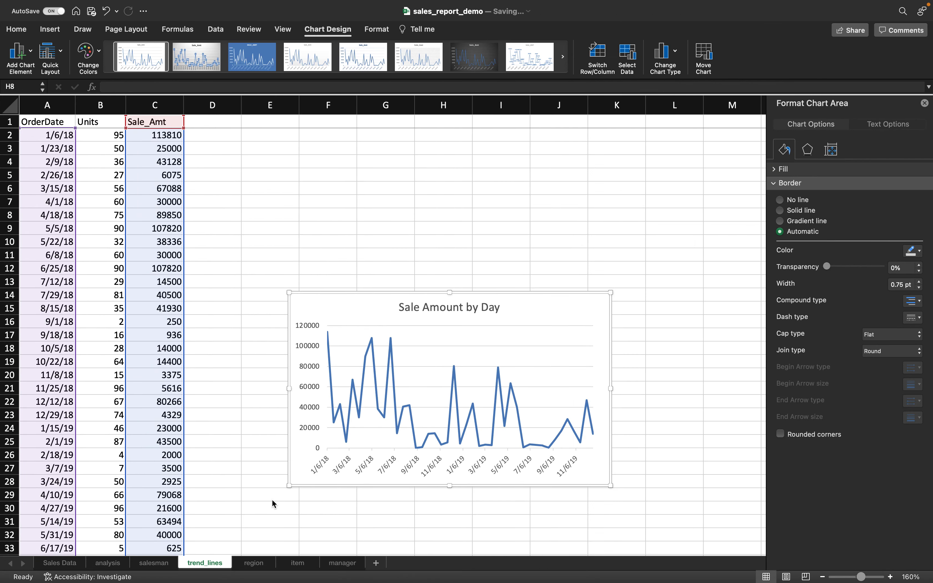
- Select the OrderDate and Units columns (A1:B44) and insert a recommended Line chart
click(64, 121)
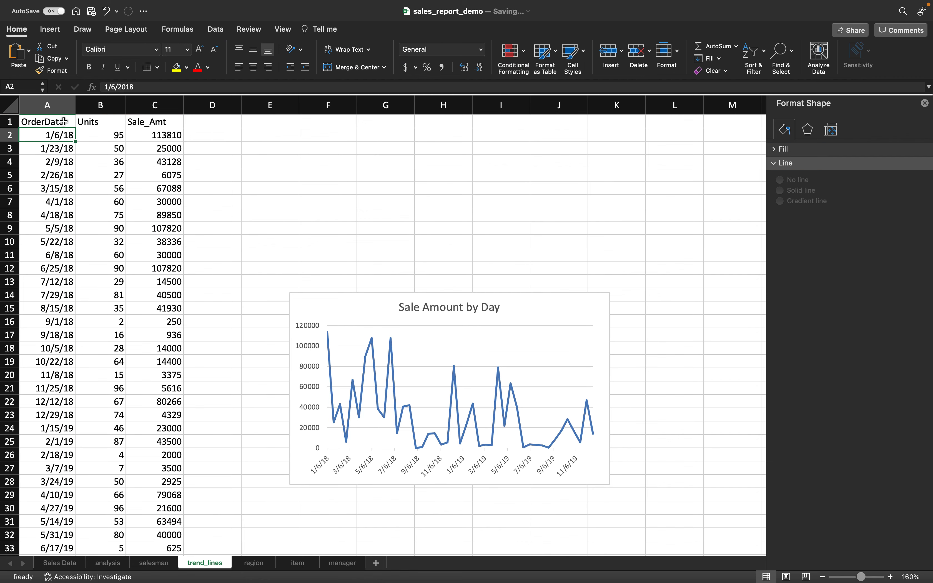
key(super+shift+Down)
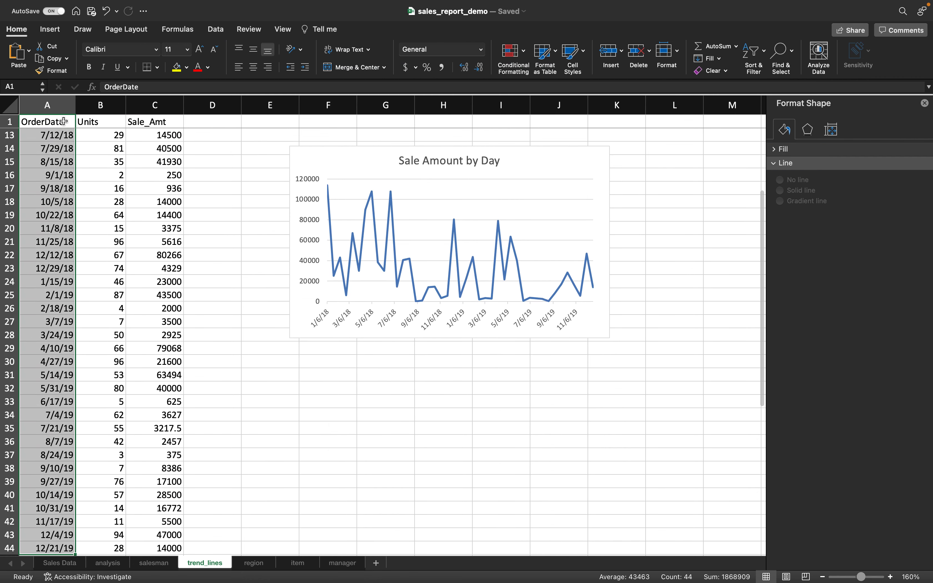
scroll(100, 146, up, 4)
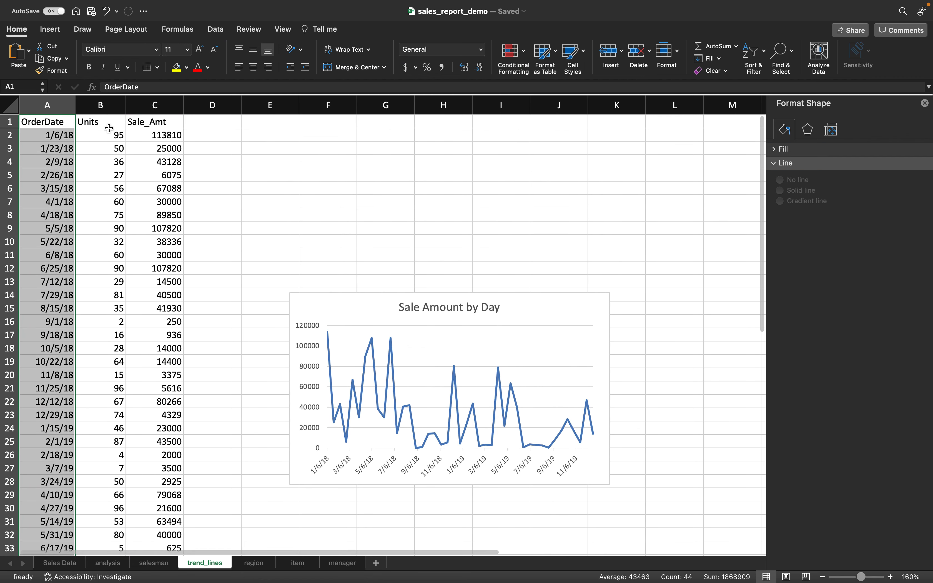
super+click(106, 122)
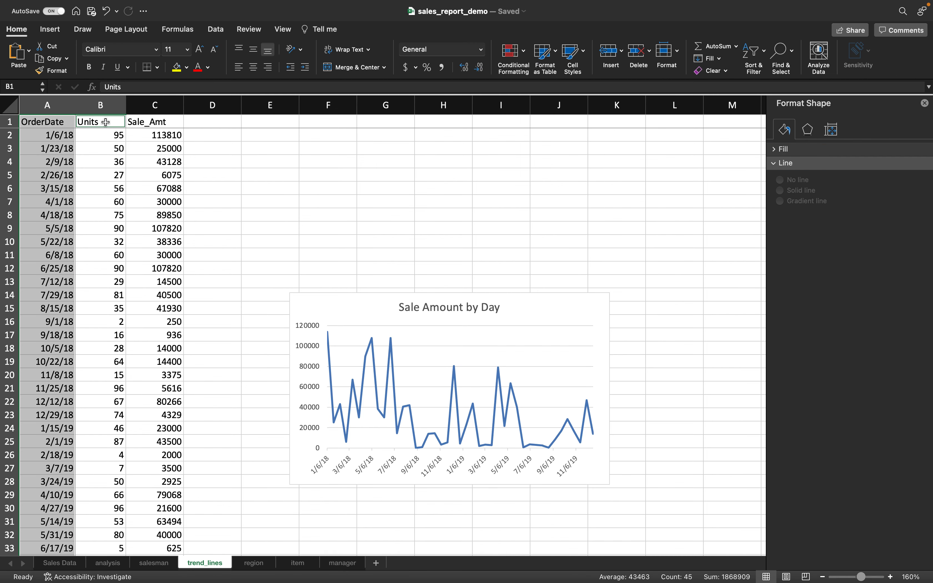
key(super+shift+Down)
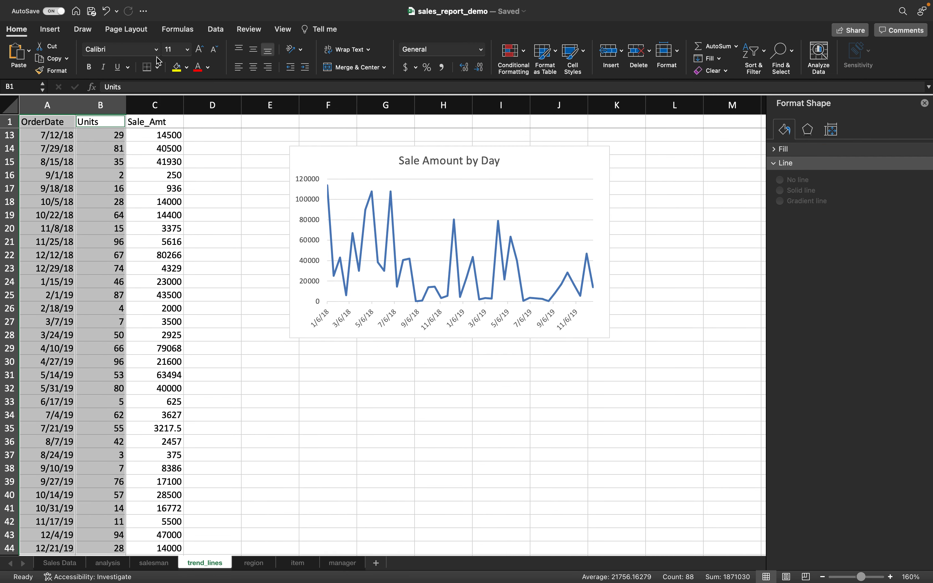
click(50, 30)
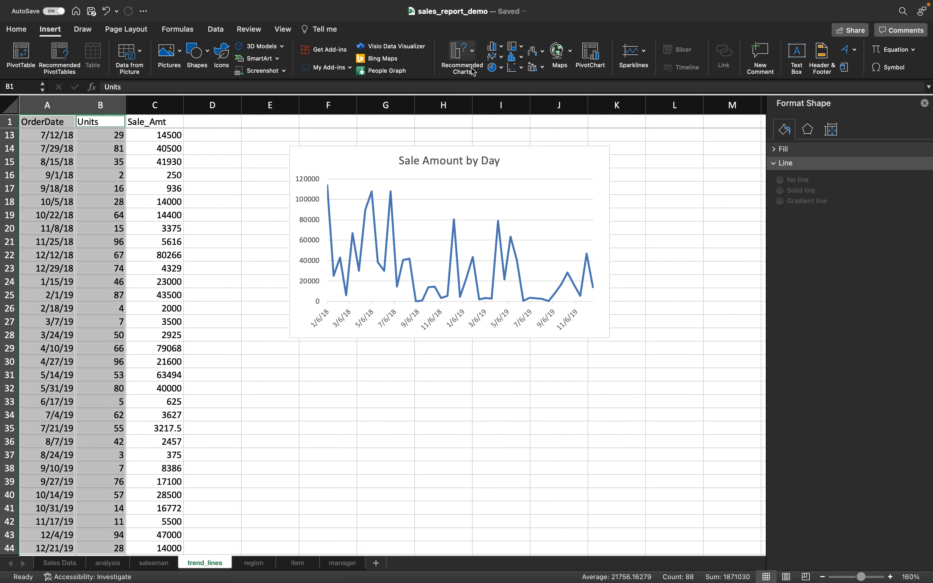
click(467, 54)
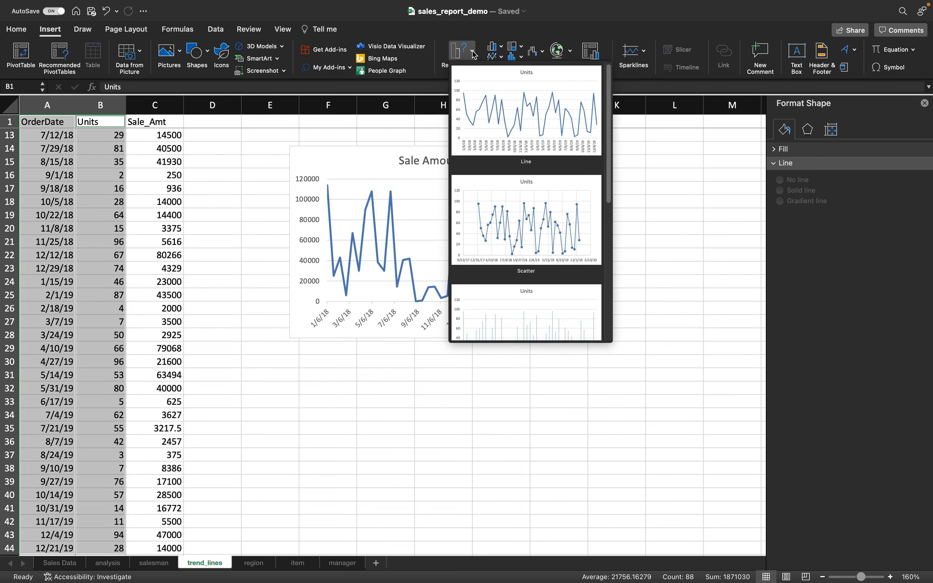
click(521, 113)
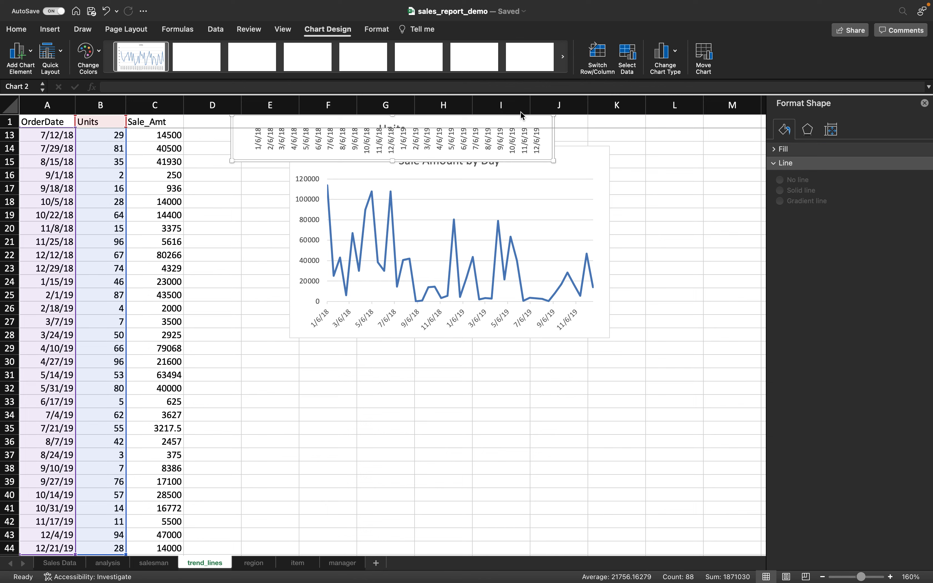
- Move the Sale Amount by Day chart down below the new Units chart
scroll(334, 373, up, 2)
scroll(334, 373, up, 3)
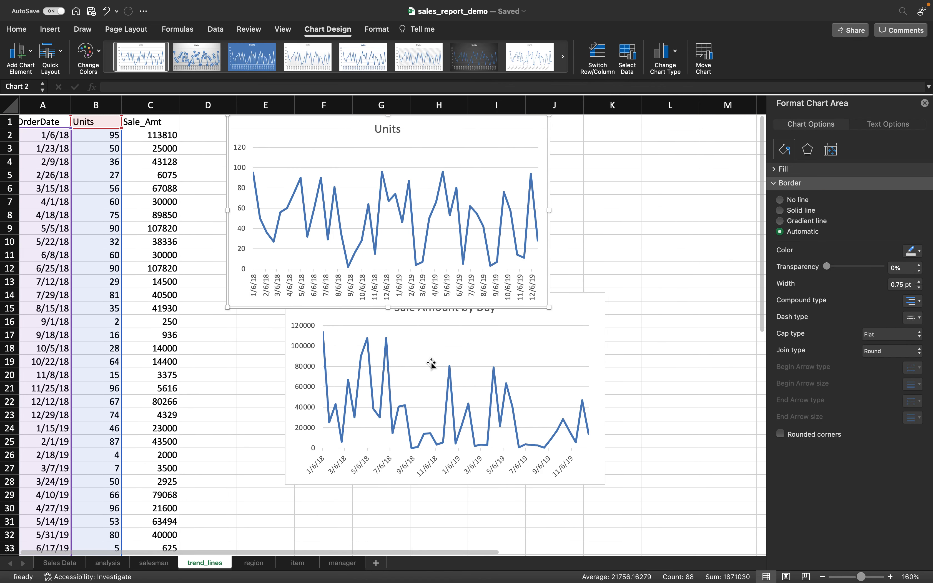
click(426, 334)
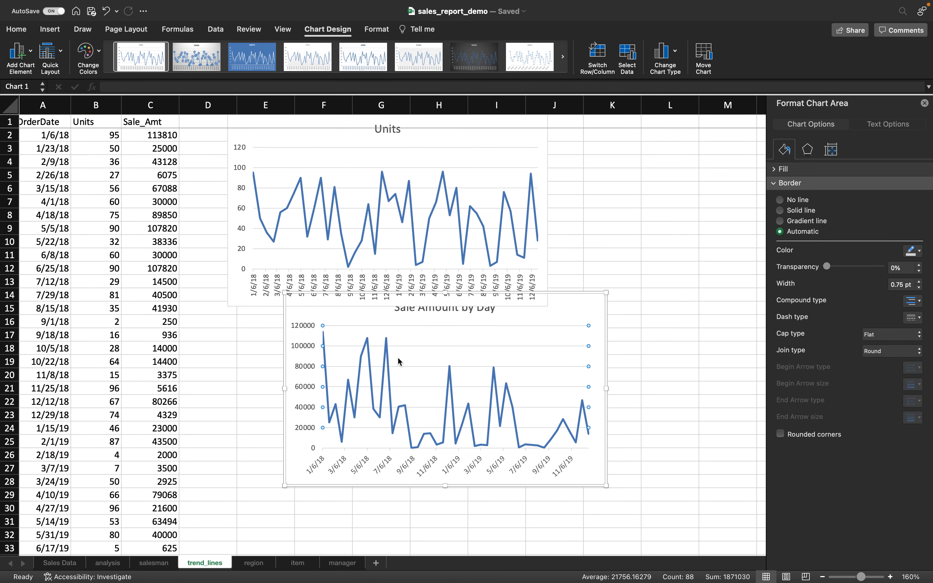
drag(579, 299, 558, 322)
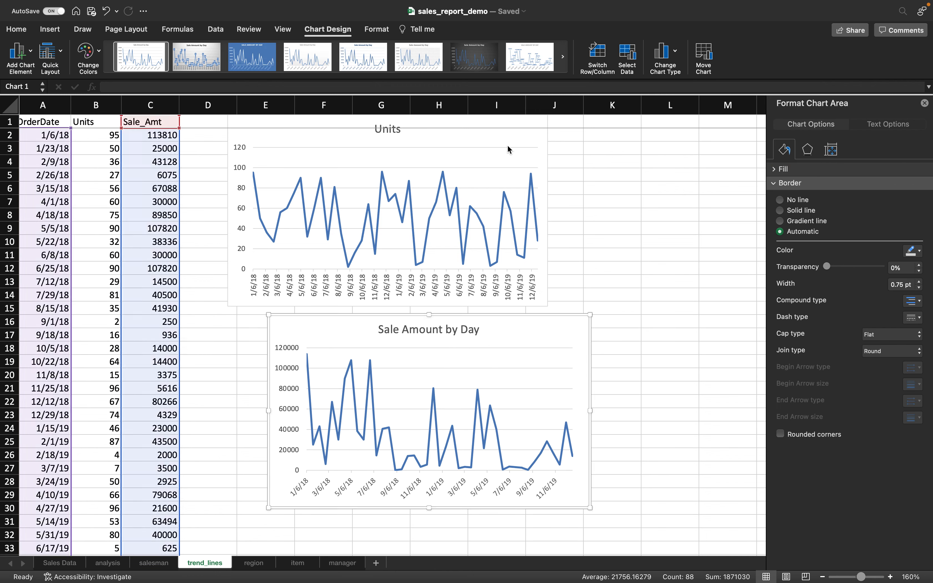
click(531, 349)
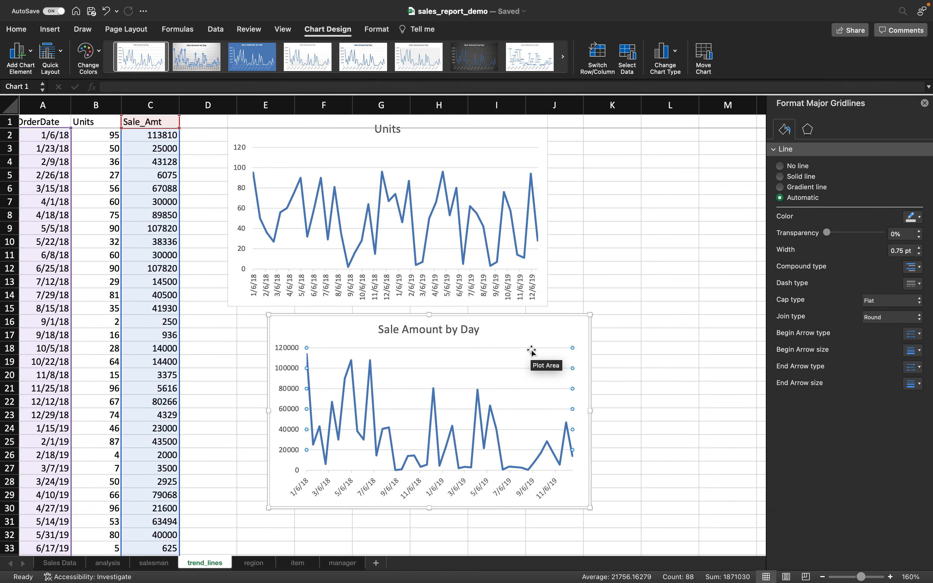
click(528, 335)
drag(572, 321, 565, 377)
click(527, 144)
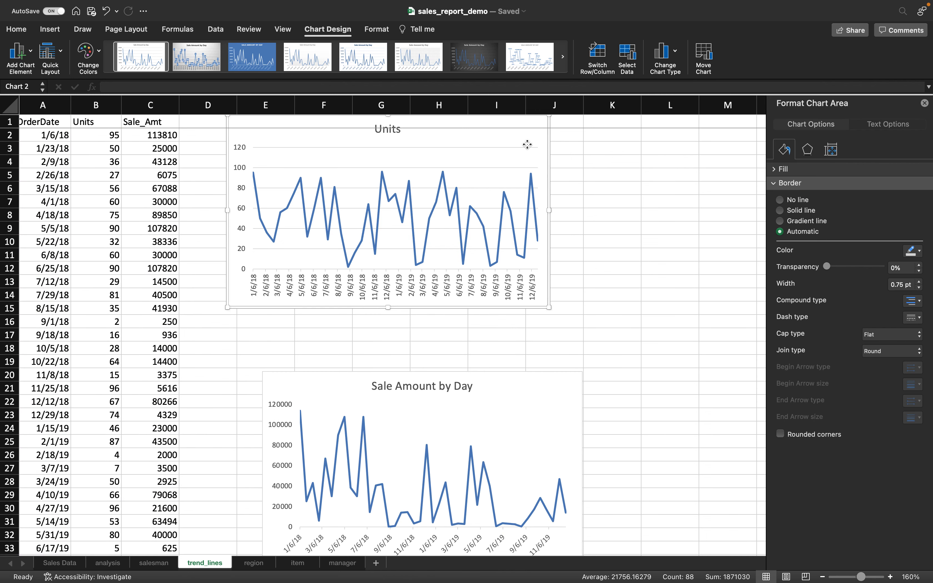
scroll(527, 144, right, 1)
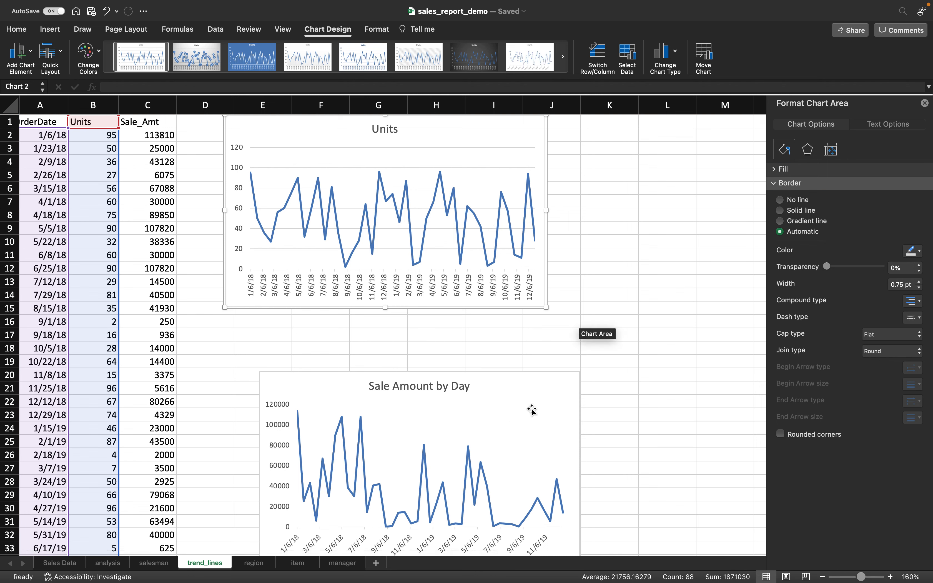
click(532, 394)
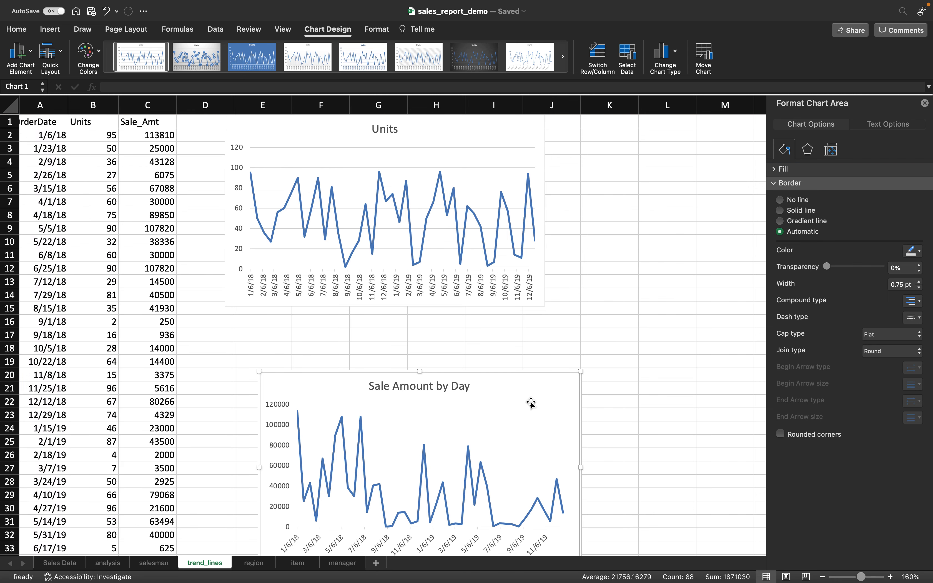
click(557, 567)
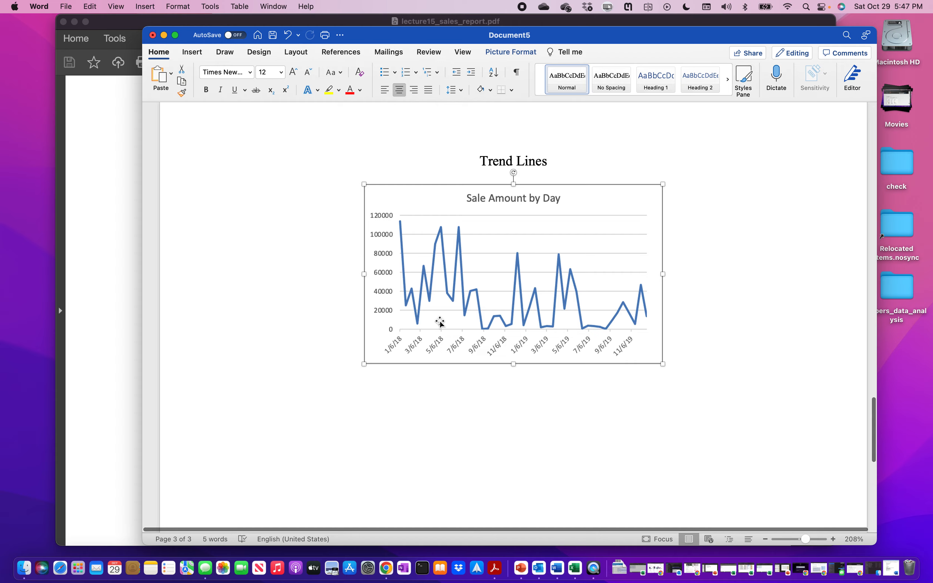
- Bring the Excel workbook with the Units and Sale Amount by Day charts to the front
click(582, 571)
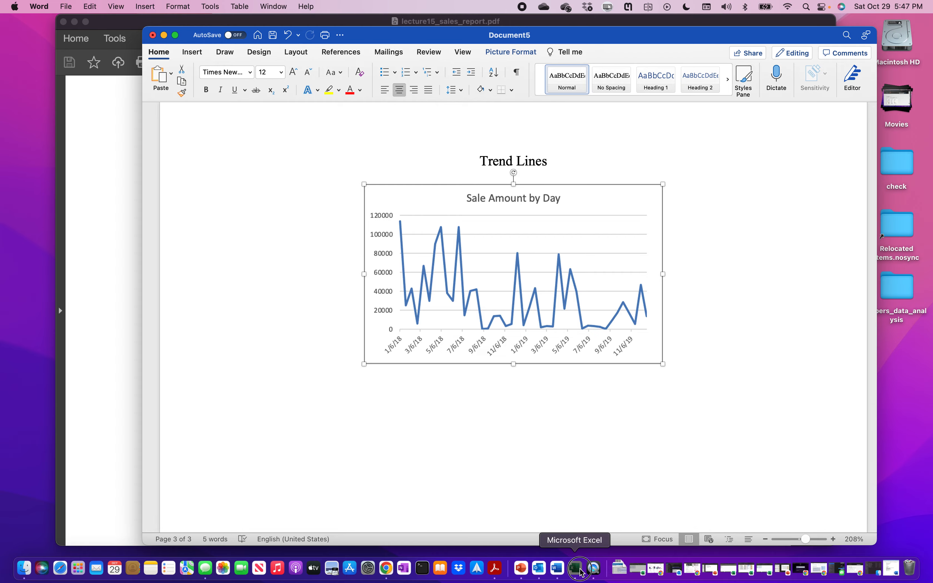
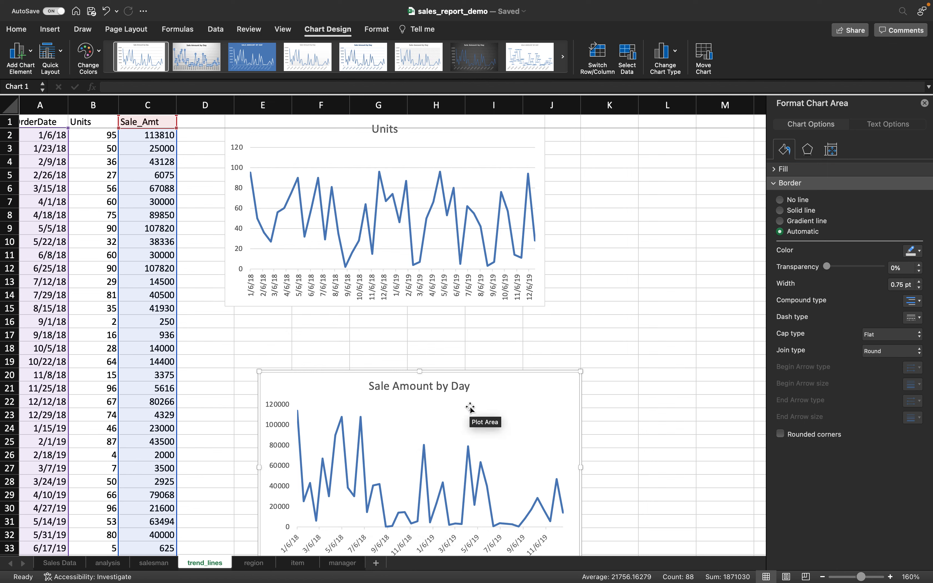
- Delete the gridlines from the Units line chart
scroll(497, 327, left, 1)
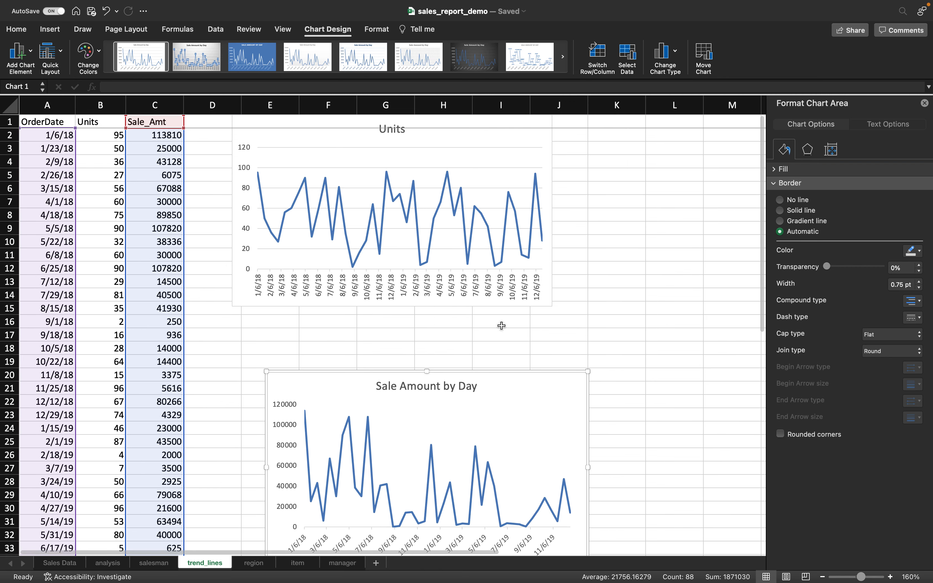
click(420, 153)
click(417, 172)
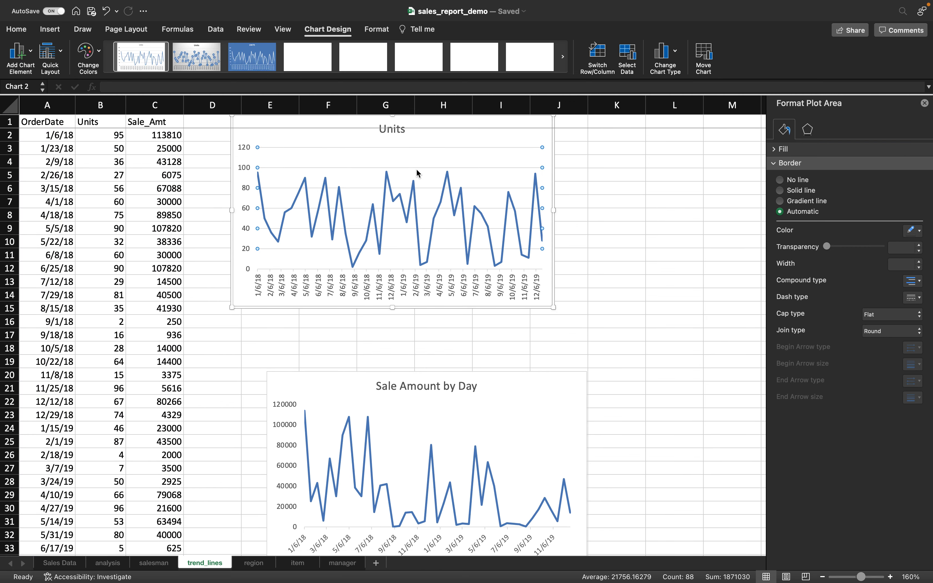
key(Delete)
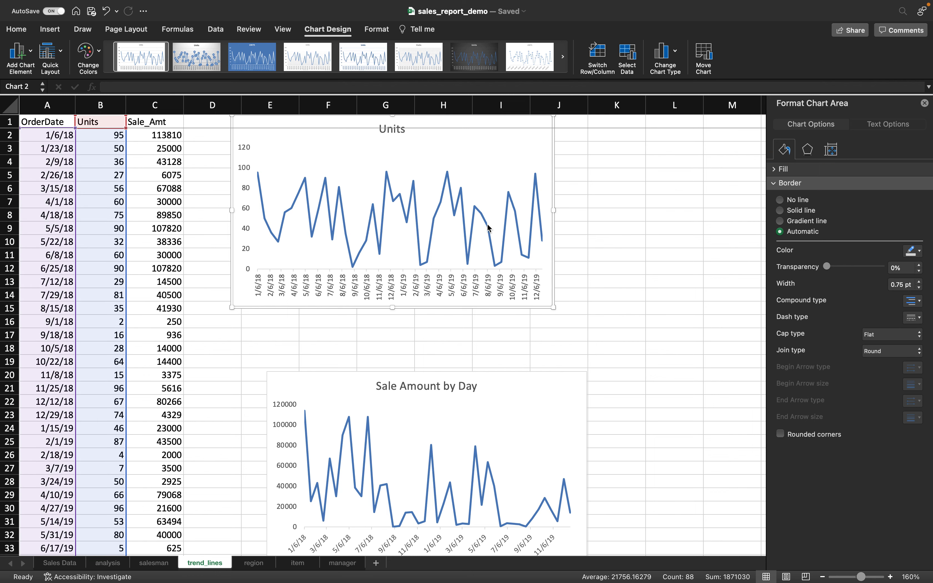
- Move the Units chart to the right, beside the data
drag(550, 127, 576, 178)
click(530, 140)
drag(530, 140, 538, 175)
click(539, 180)
- Retitle the Units chart 'Units Sold by Date'
click(433, 179)
double_click(433, 180)
text(Units Sold by)
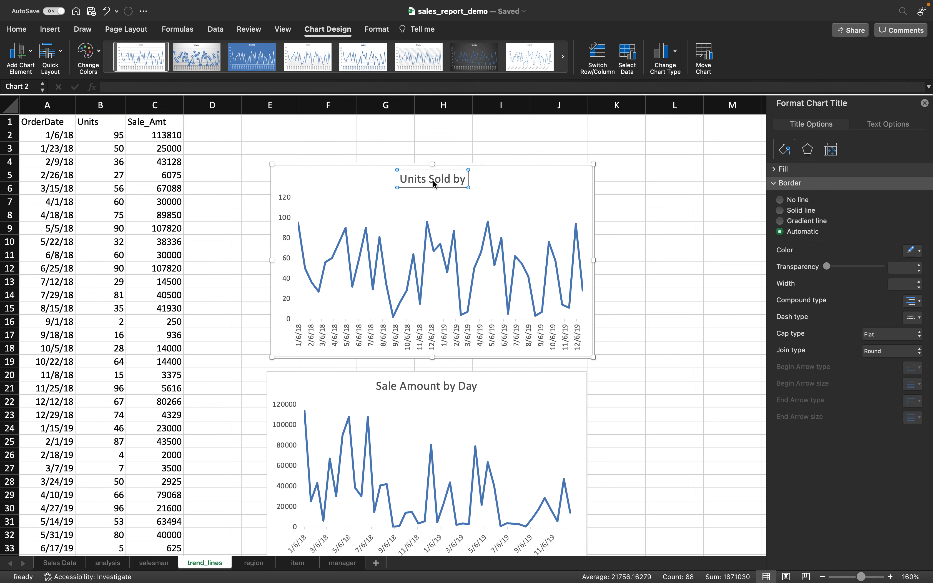
text( Date)
click(613, 304)
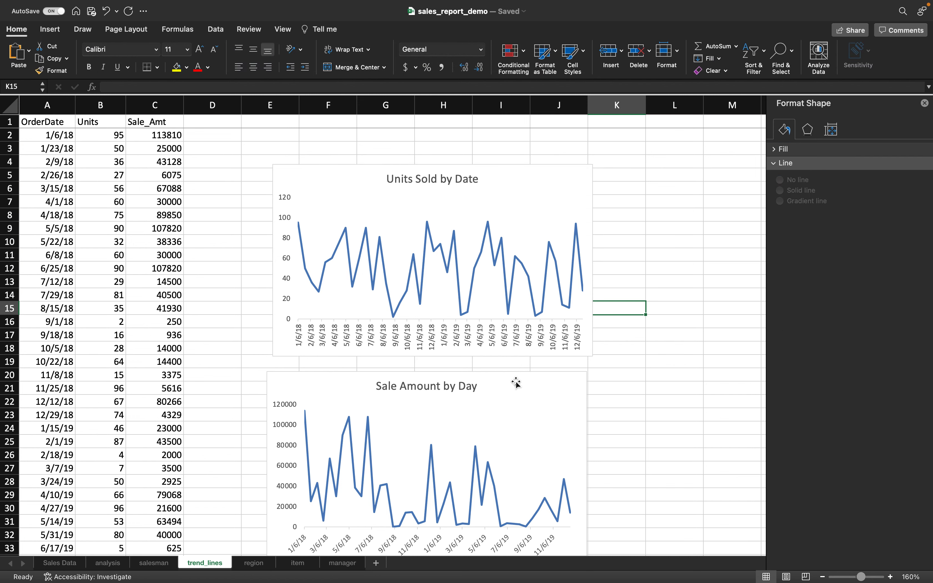
mouse_move(374, 581)
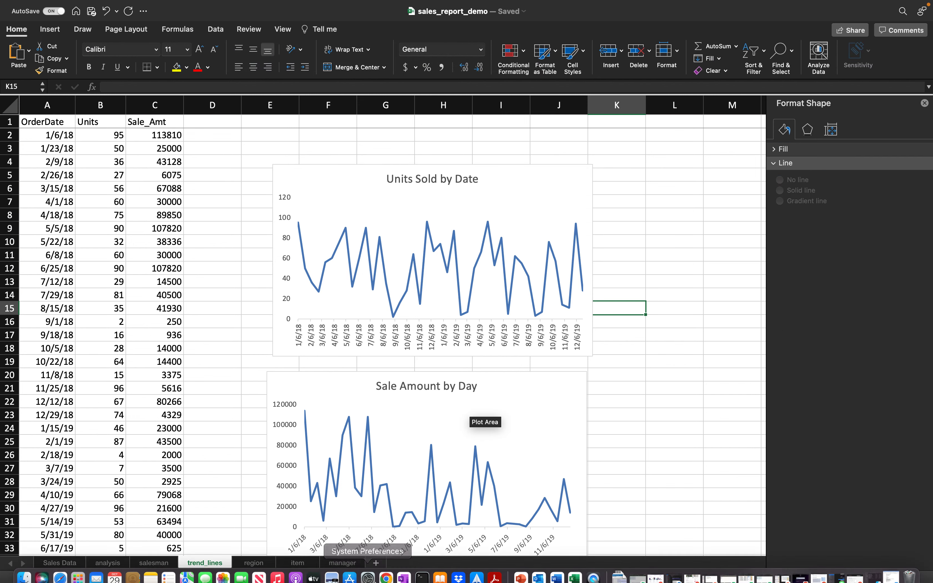
click(495, 569)
scroll(470, 417, down, 10)
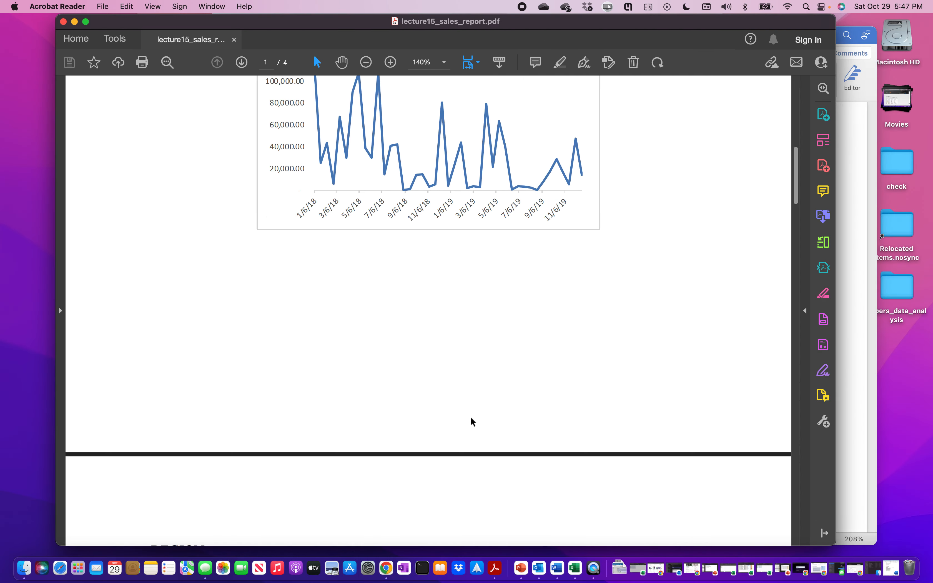
scroll(470, 417, down, 15)
scroll(471, 419, up, 8)
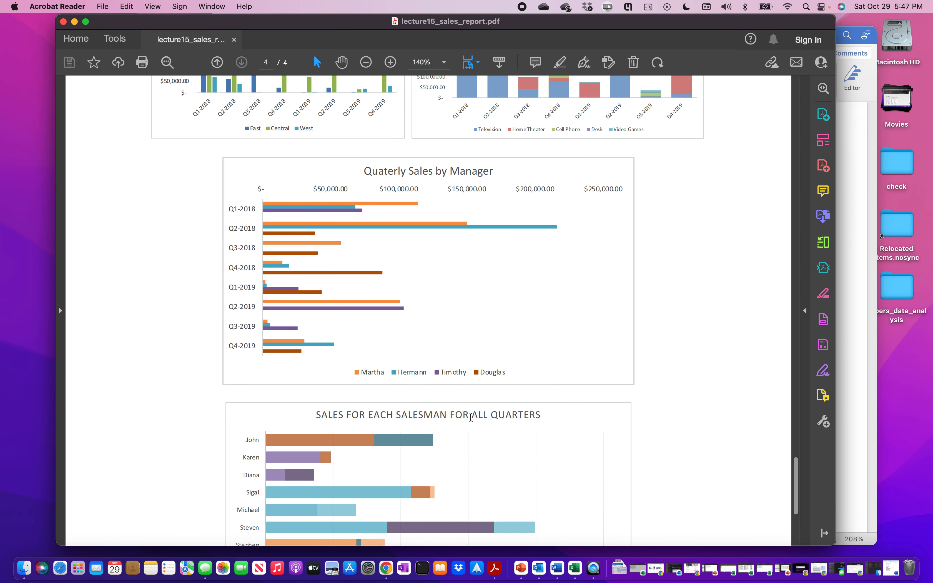
scroll(471, 421, up, 3)
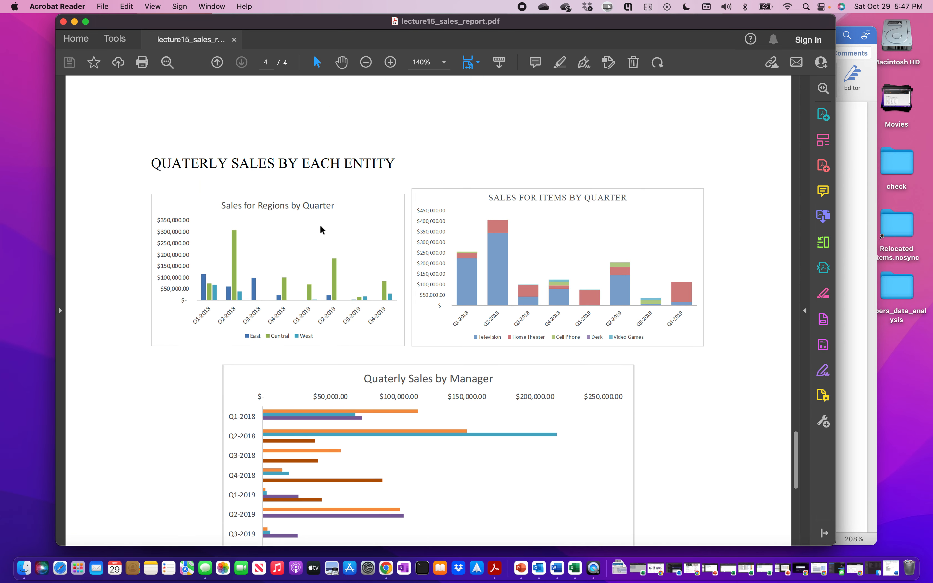
scroll(228, 196, up, 1)
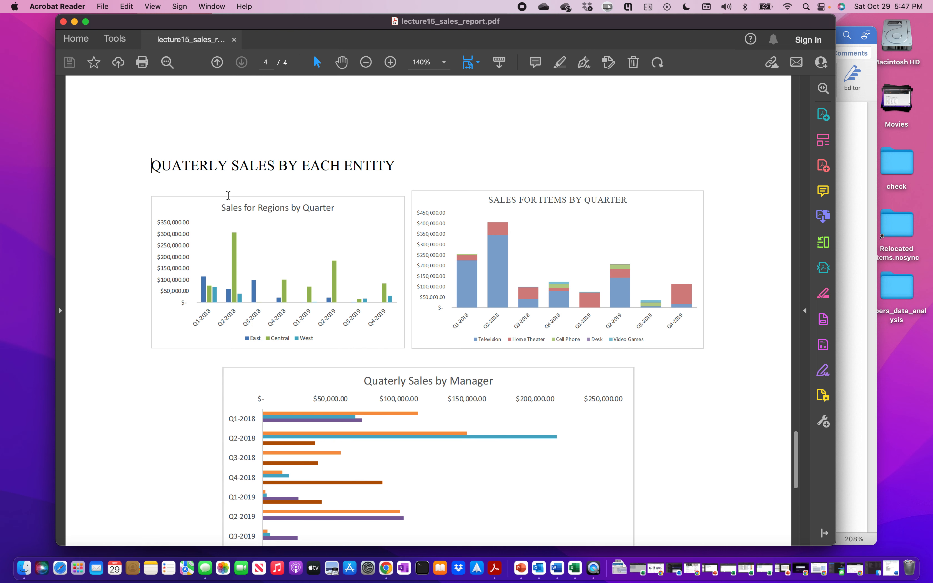
scroll(228, 196, down, 2)
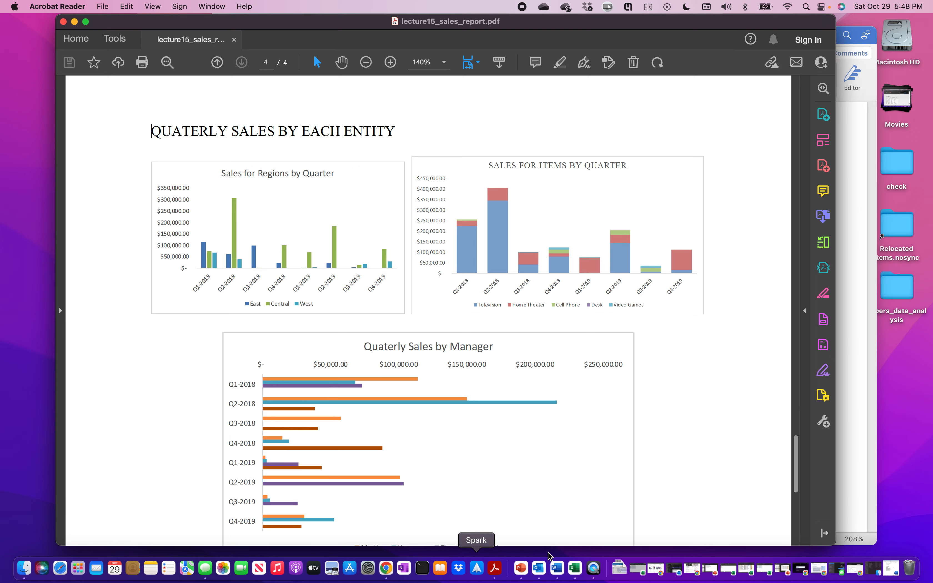
click(575, 568)
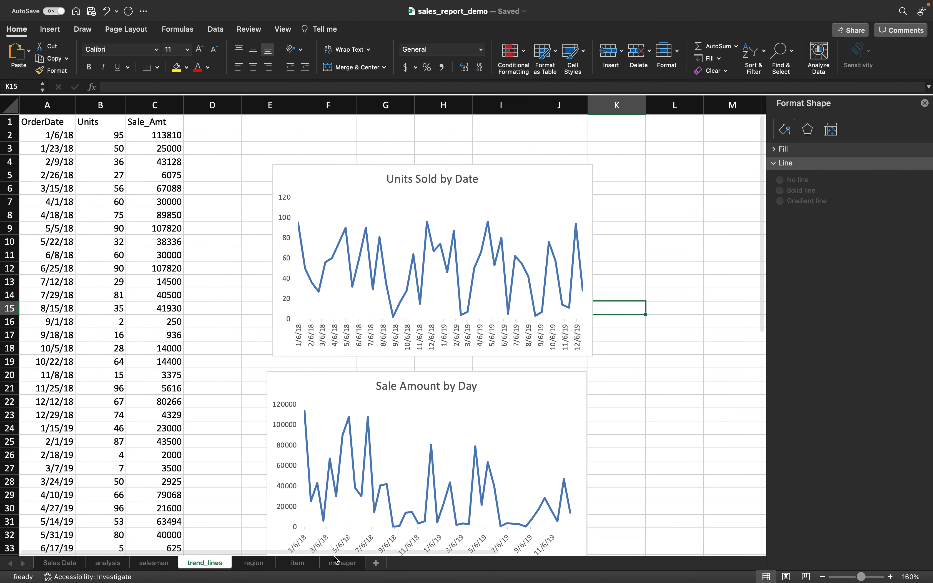
- Add a new sheet after trend_lines and rename it region_sales_by_quarter
click(376, 563)
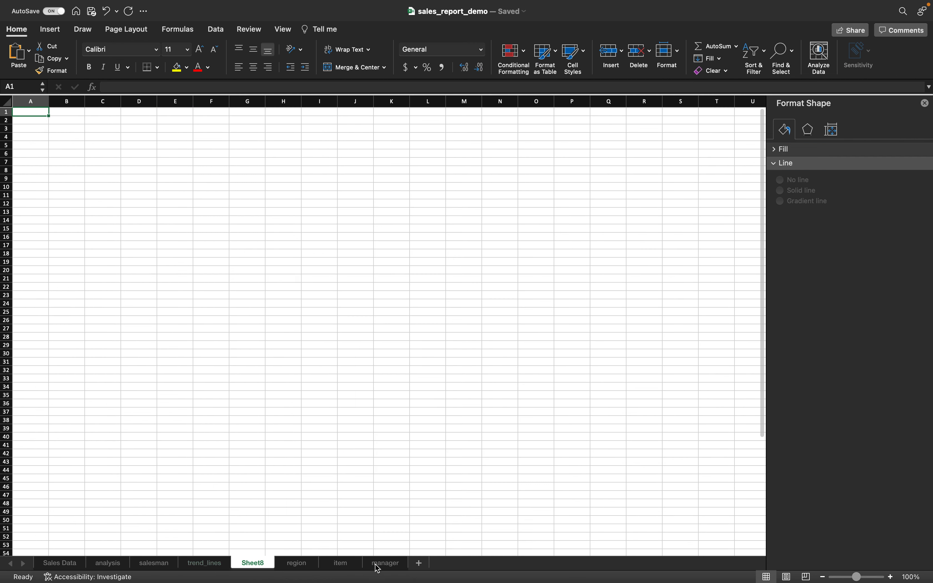
right_click(247, 570)
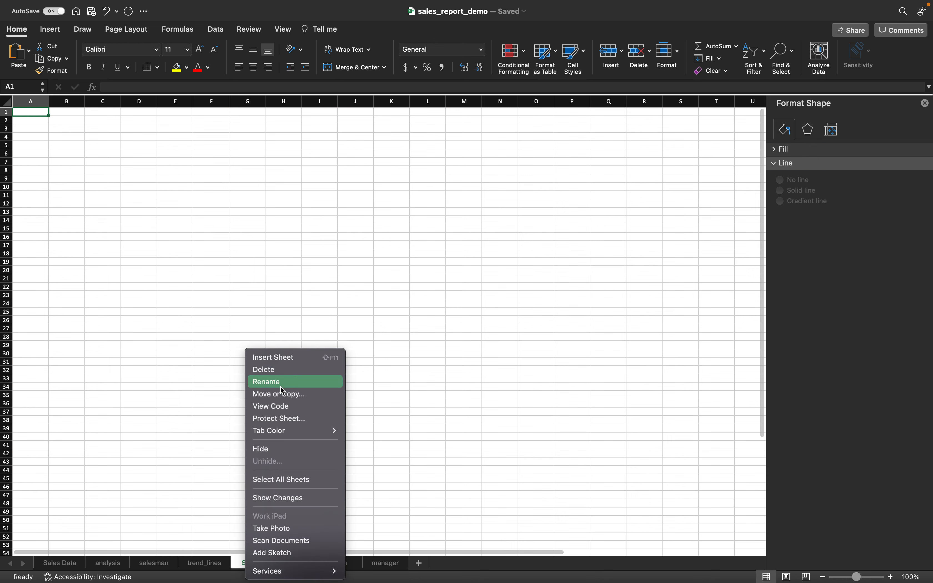
click(282, 382)
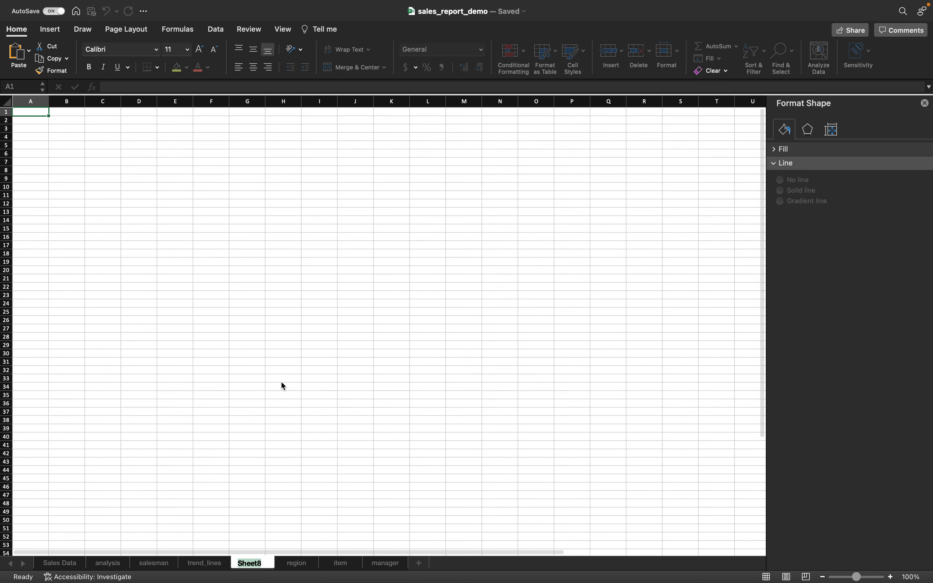
text(region_sales_by_q)
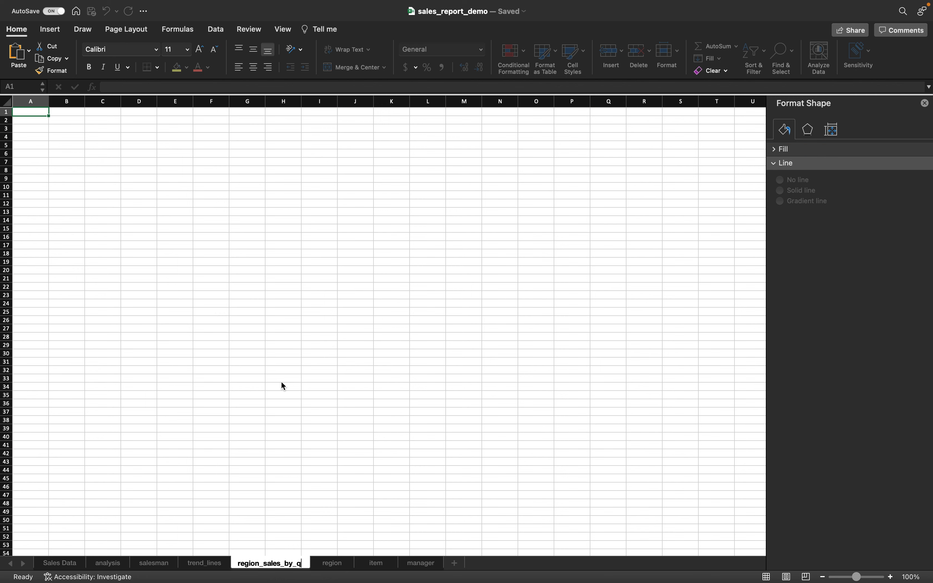
text(uarter)
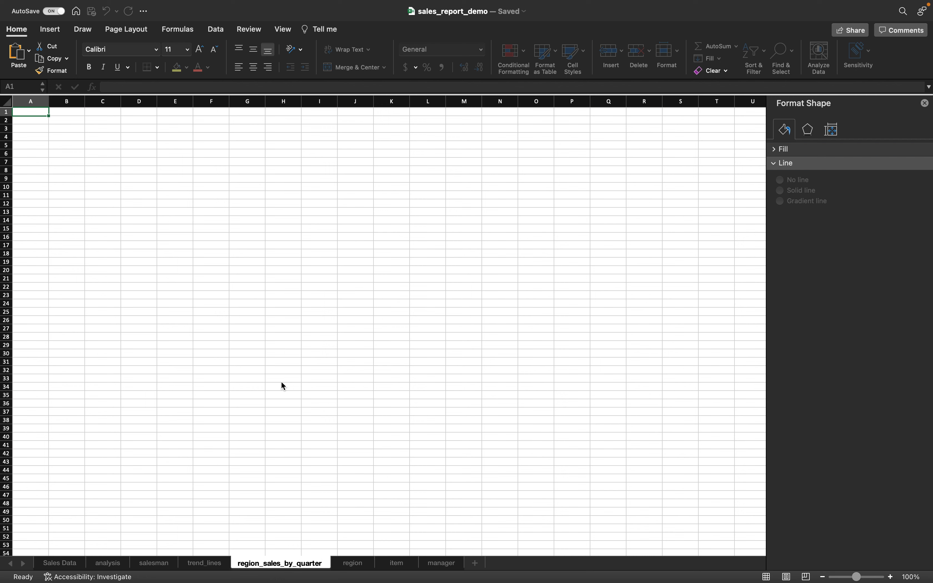
key(Return)
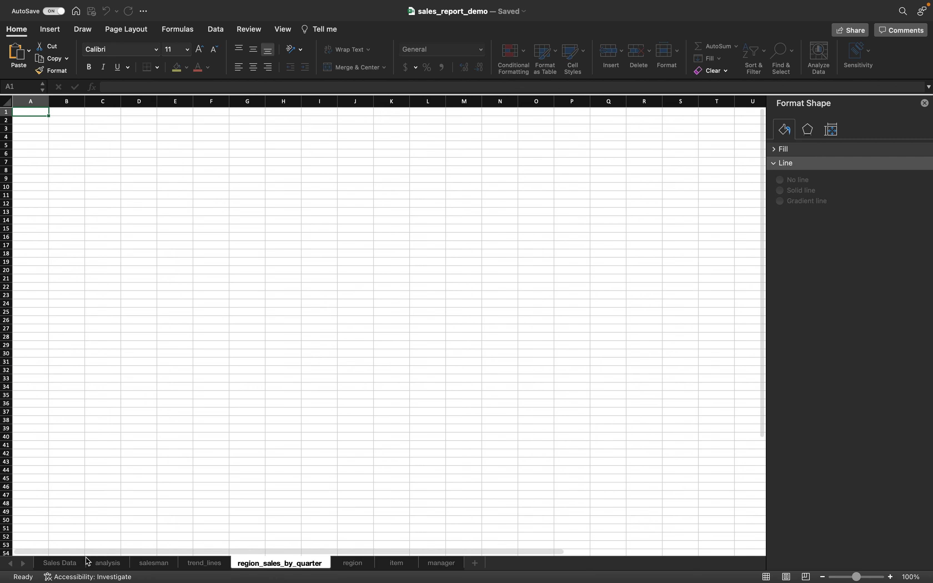
- Copy the entire Sales Data sheet into region_sales_by_quarter starting at A1
click(60, 563)
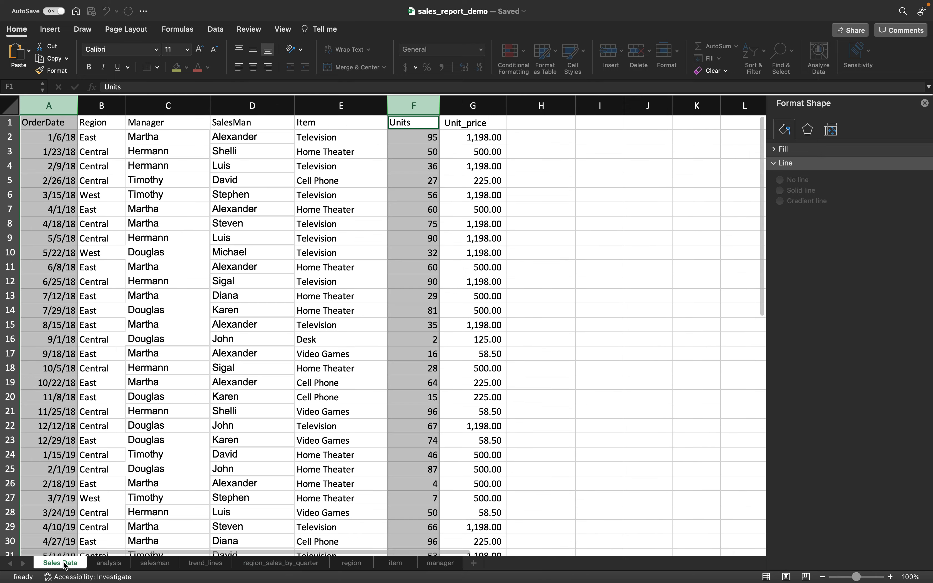
click(10, 105)
key(super+c)
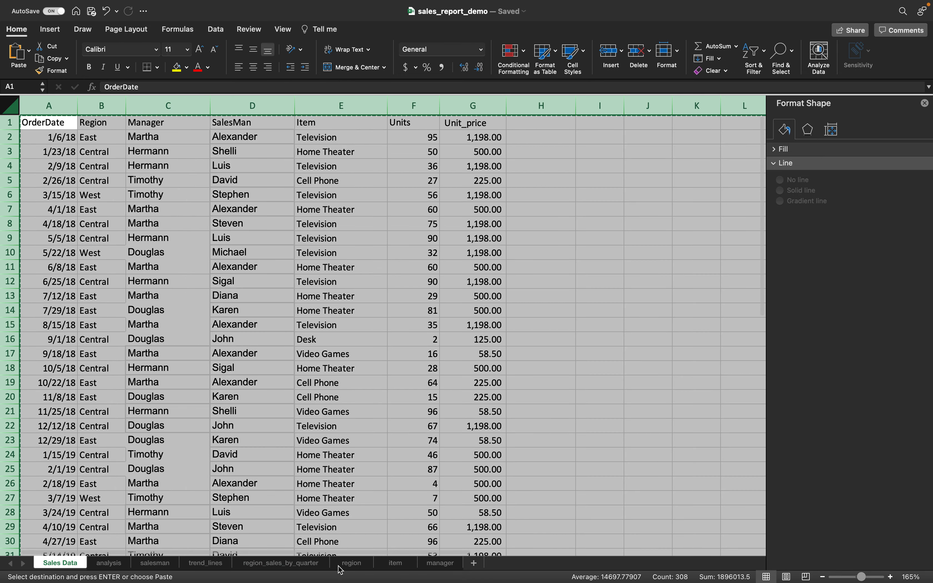
click(293, 564)
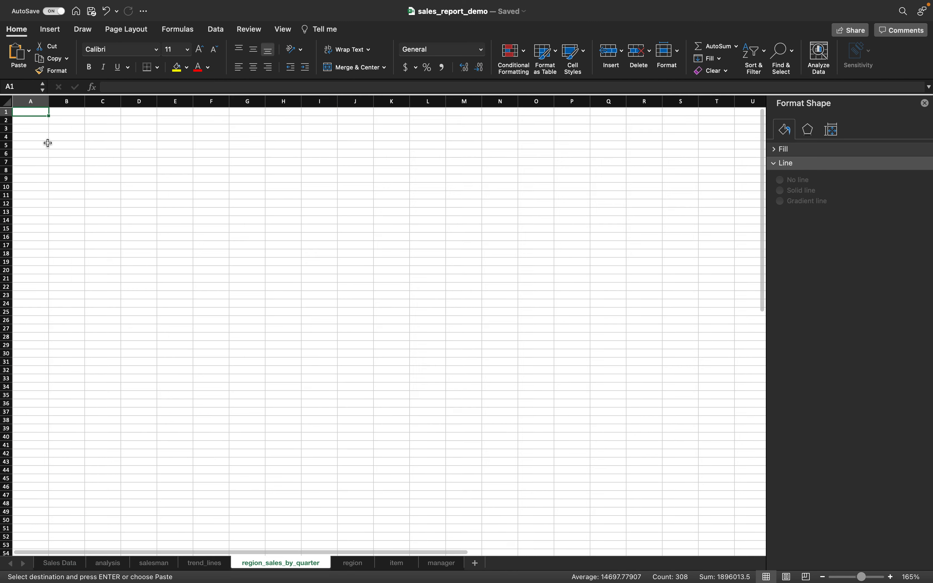
key(super+v)
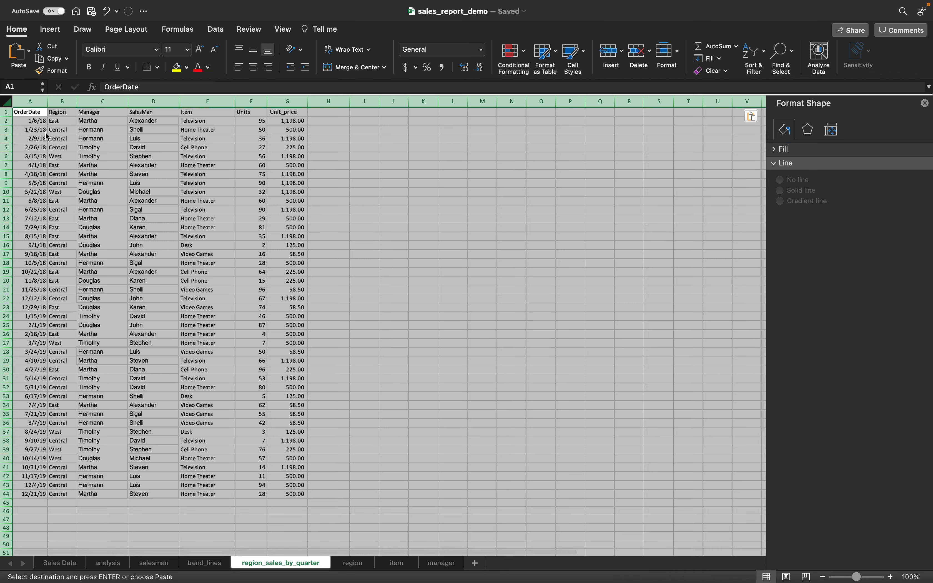
click(153, 164)
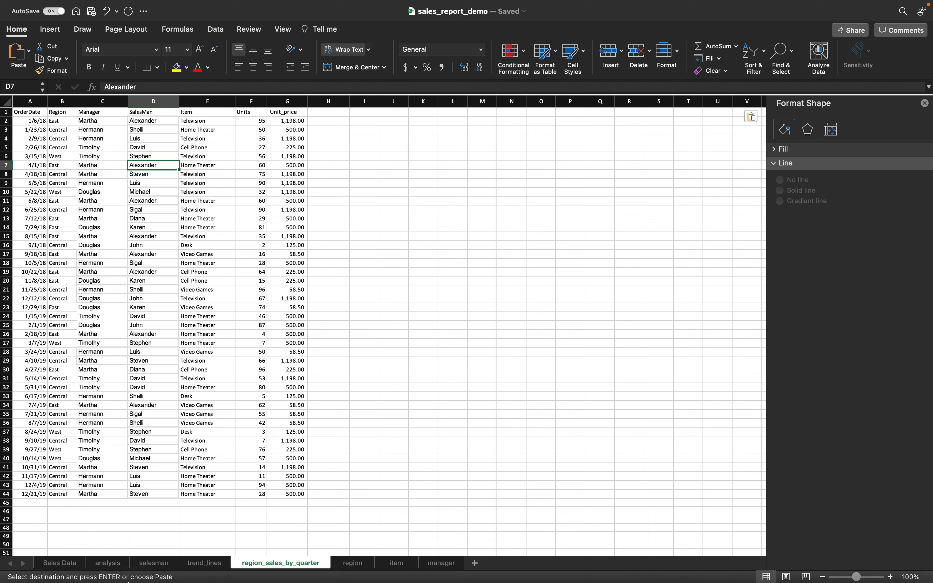
- Paste the analysis sheet's Sale_Amt column into column H as values only
click(108, 564)
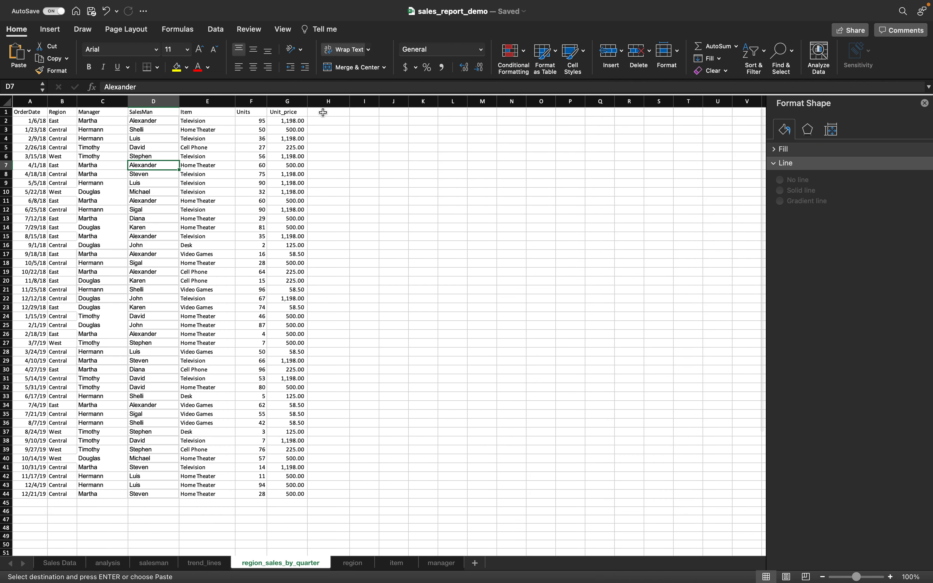
click(323, 112)
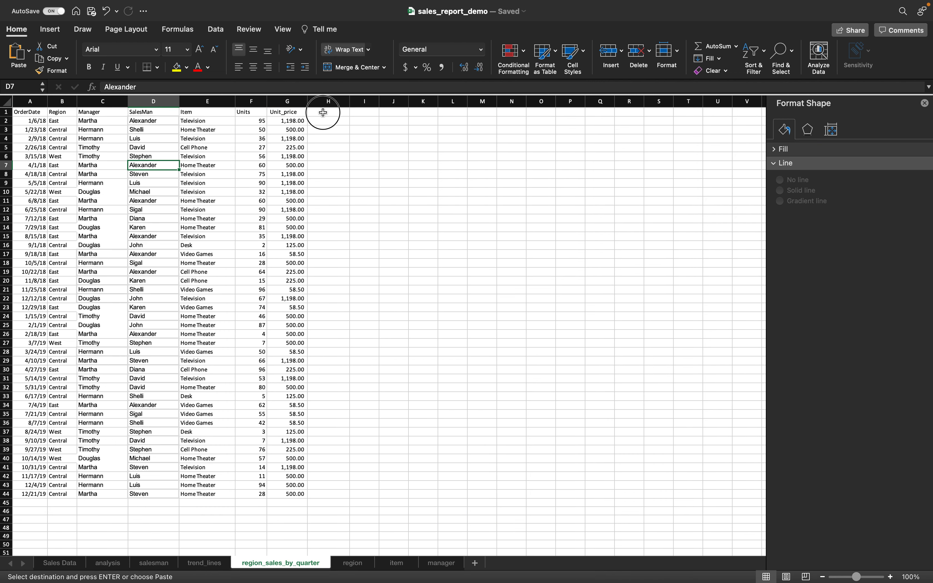
key(super+v)
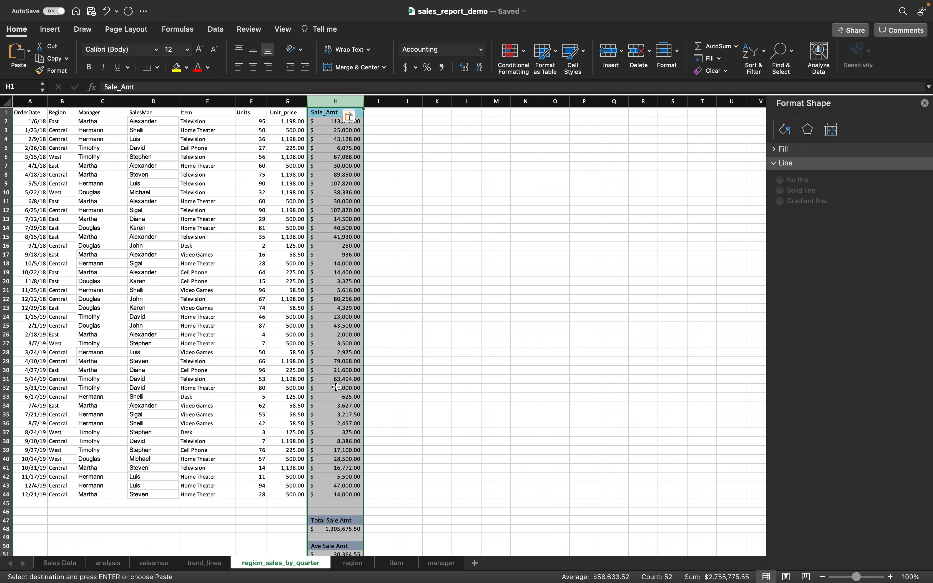
click(357, 121)
click(383, 247)
- Delete the summary totals in H47:H59 below the data
scroll(393, 360, down, 5)
click(341, 373)
drag(342, 374, 343, 475)
key(Delete)
scroll(539, 368, up, 5)
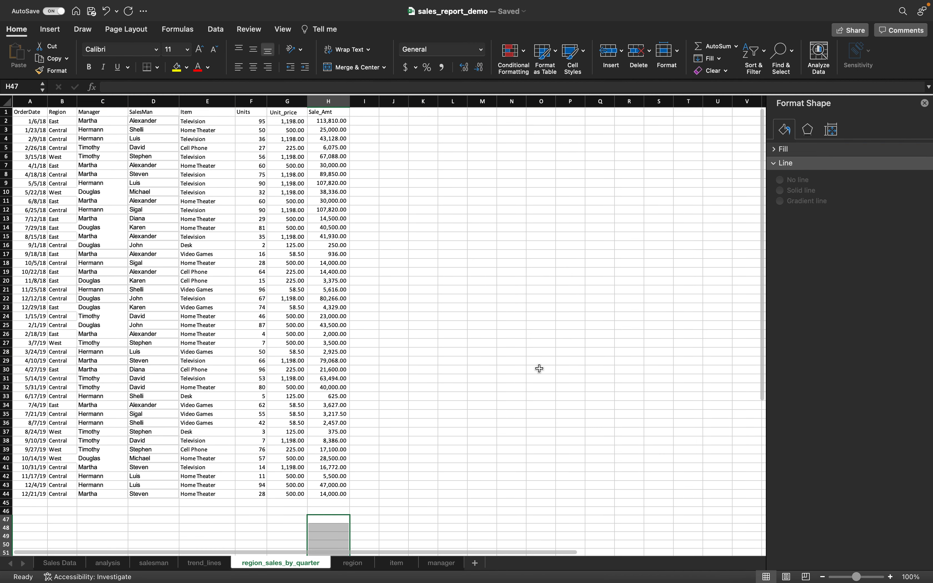
click(889, 574)
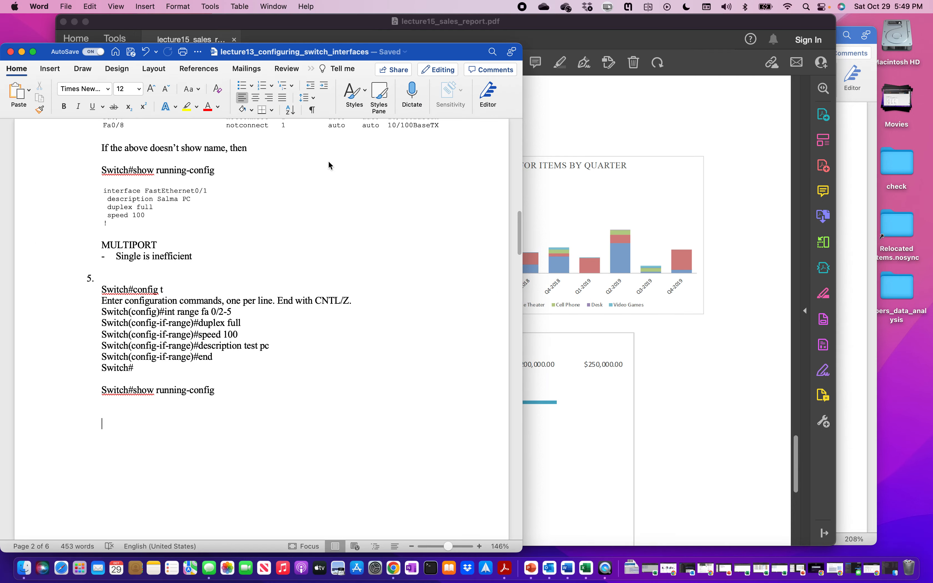
- Minimize the Word and PDF windows and return to the Excel sales workbook
click(22, 51)
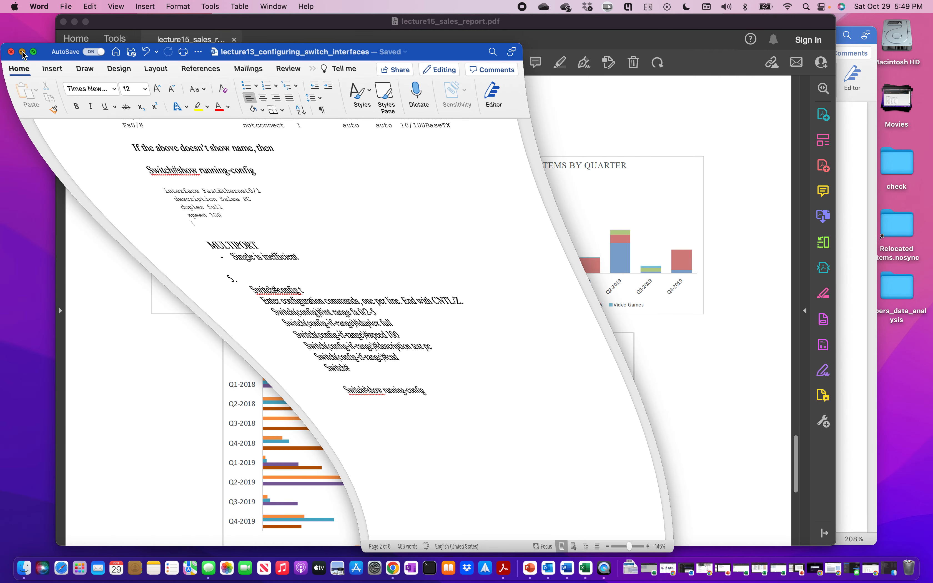
click(75, 23)
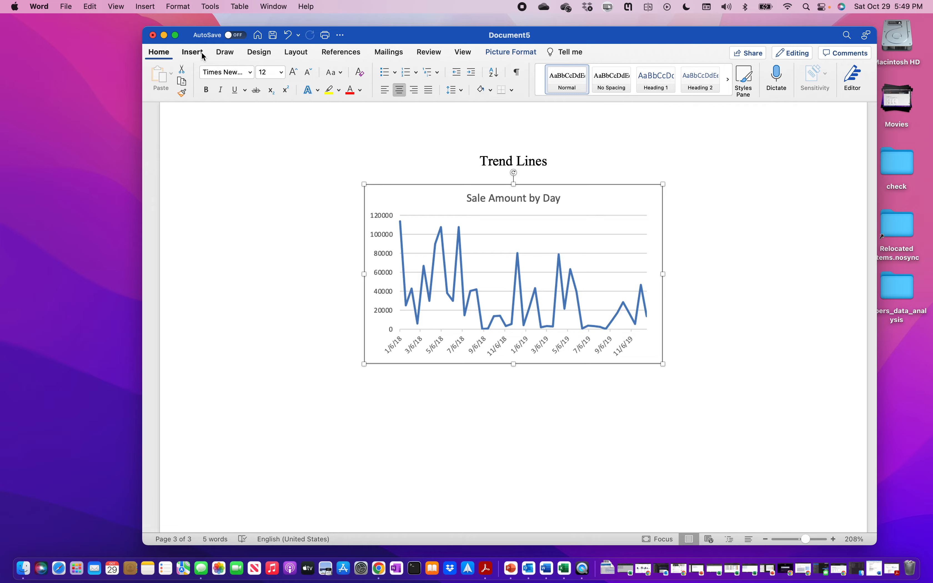
click(164, 35)
click(553, 570)
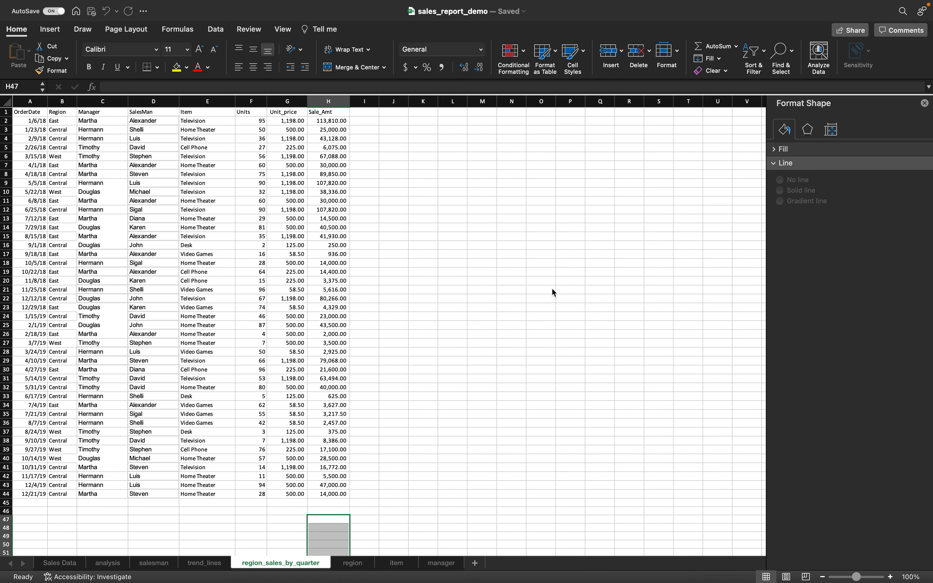
- Close the Format Shape pane and zoom the sheet in to 140%
click(924, 103)
click(890, 577)
click(890, 577)
click(891, 577)
click(890, 577)
scroll(657, 282, down, 8)
scroll(656, 281, up, 10)
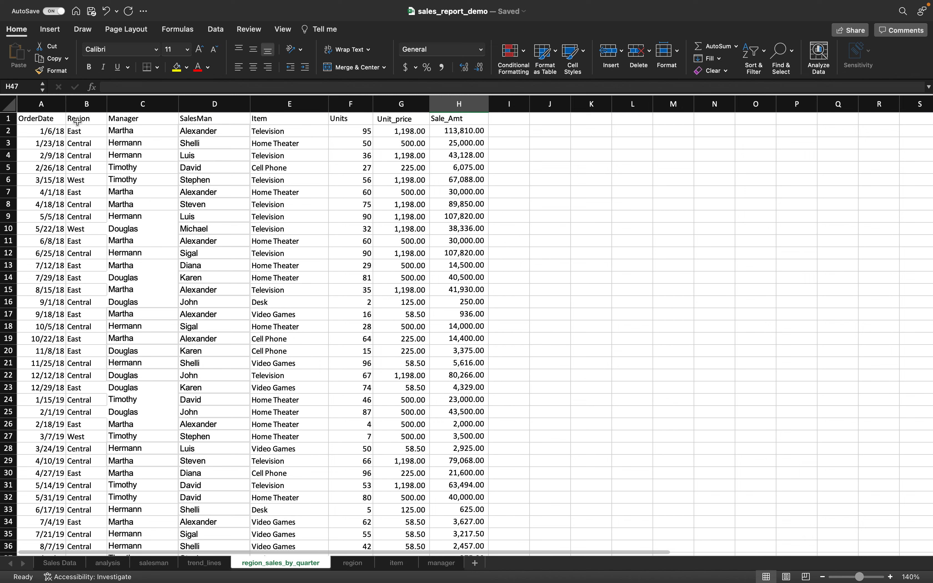
- Insert a blank column before Region and give it the header Quarter
click(77, 120)
key(ctrl+shift+Down)
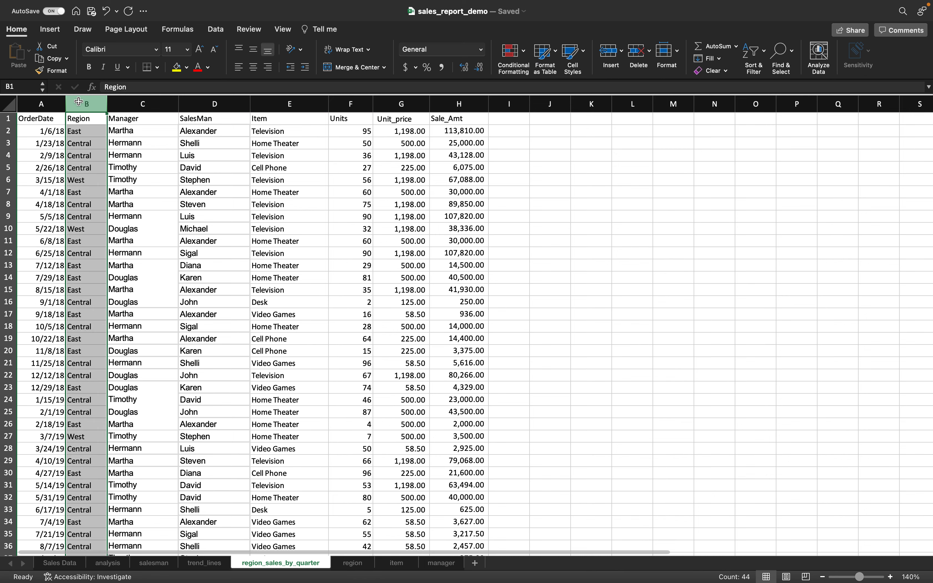
right_click(87, 159)
click(124, 220)
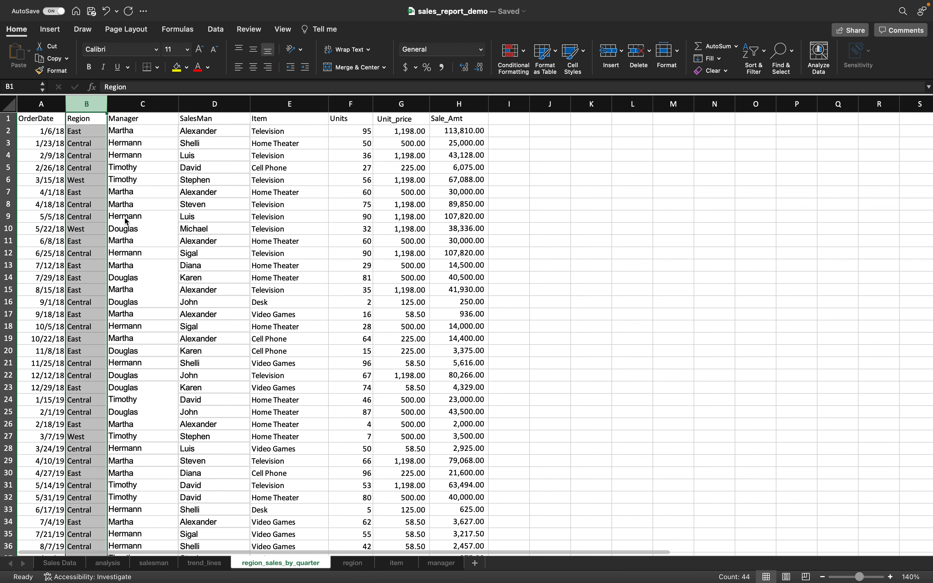
click(87, 118)
text(Quarter)
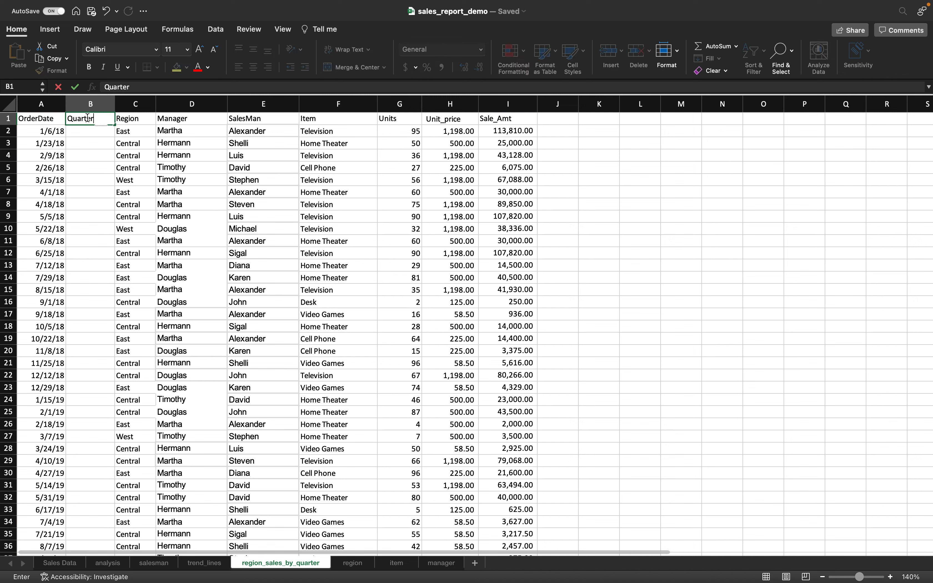
key(Return)
text(="Q)
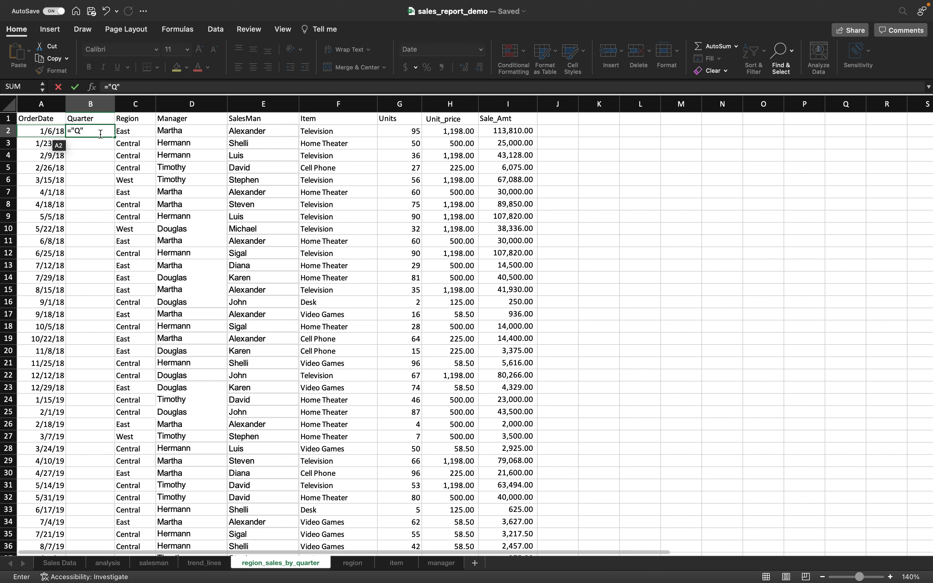
- Complete B2 as ="Q"&ROUNDUP(MONTH(A2)/3,0)&"-"&YEAR(A2), showing Q1-2018
text(&ROU)
key(BackSpace)
key(BackSpace)
text(OUNDU)
key(Tab)
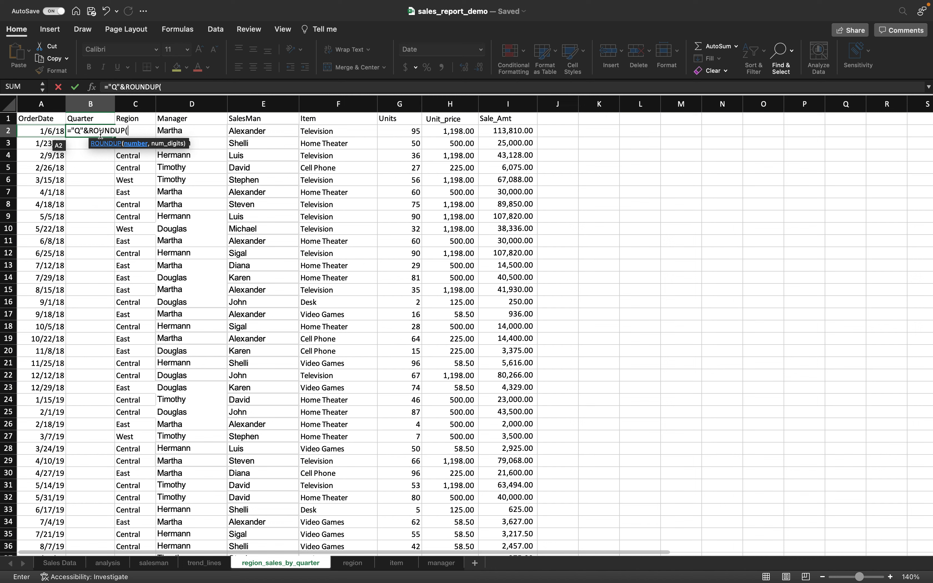
text(MONTH)
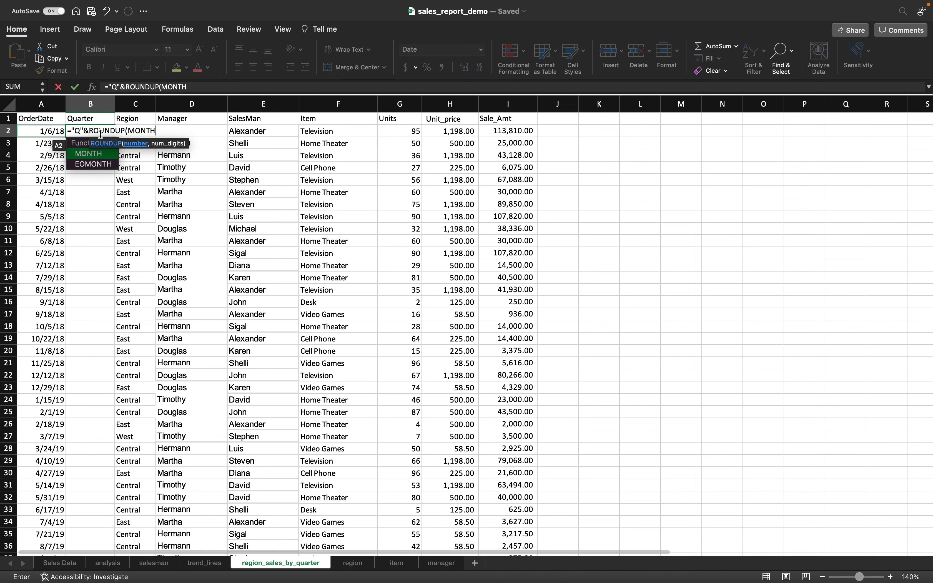
key(Tab)
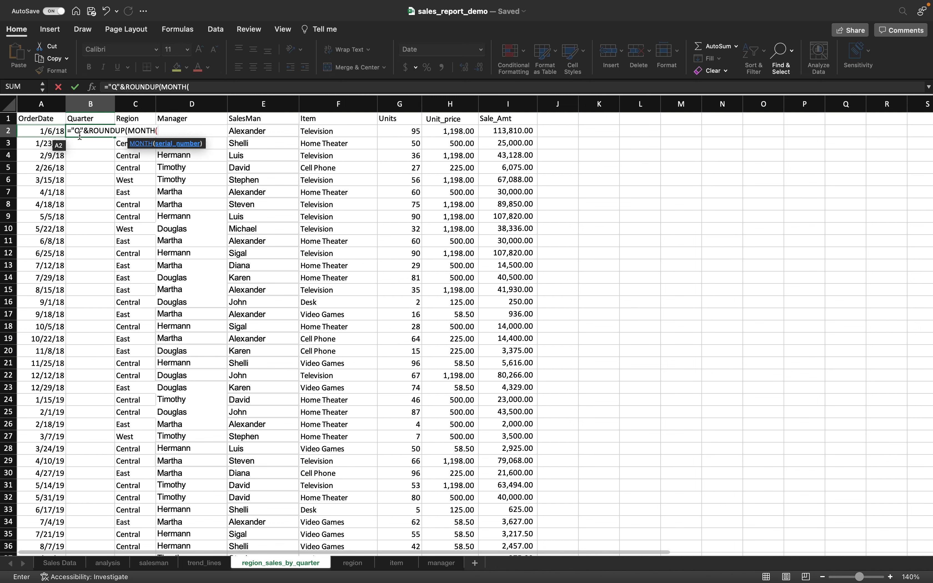
click(51, 133)
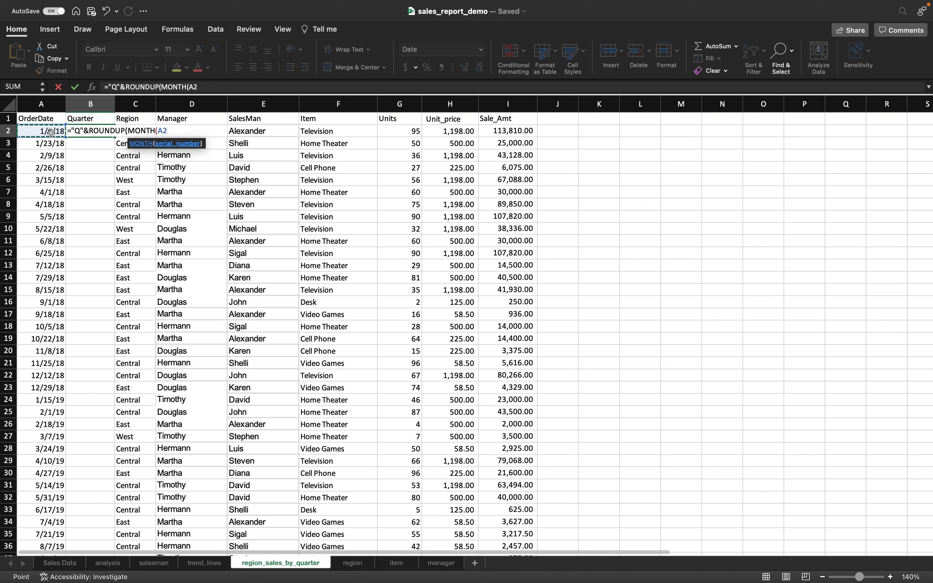
text())
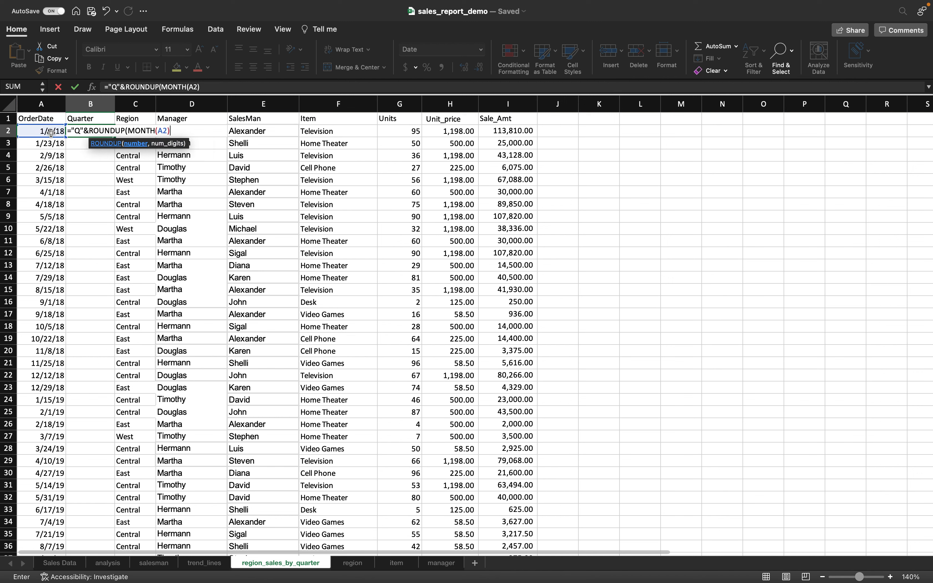
text(/3,0))
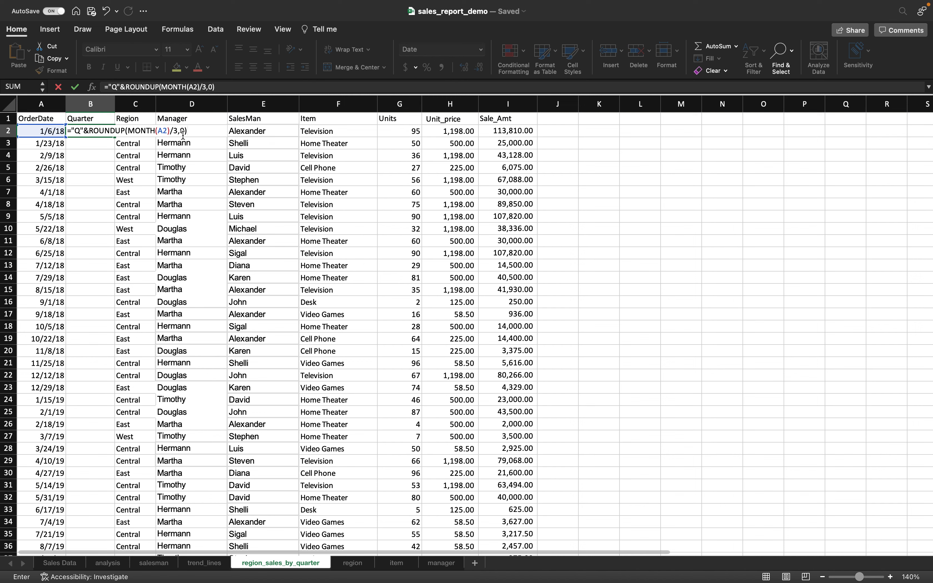
text(&)
text("-" & Y)
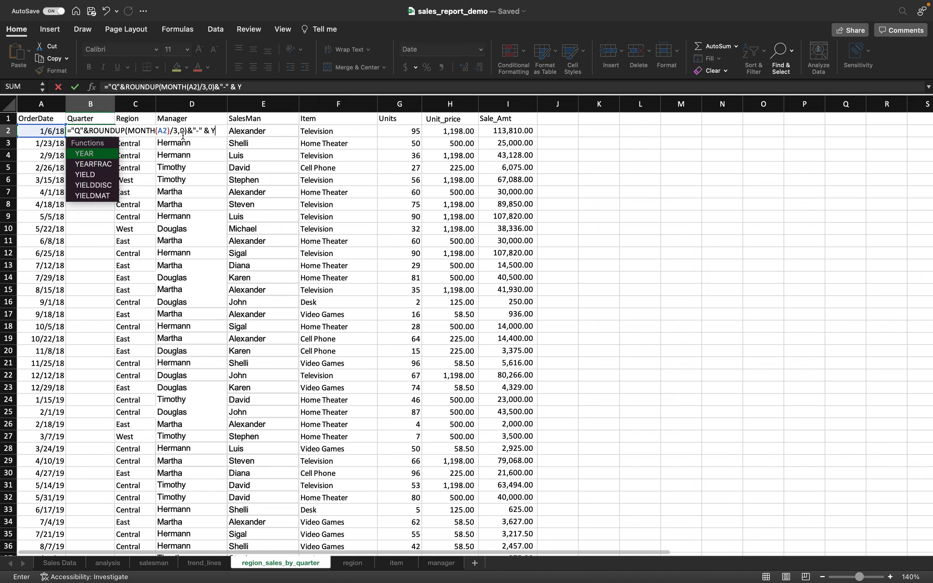
text(EAR()
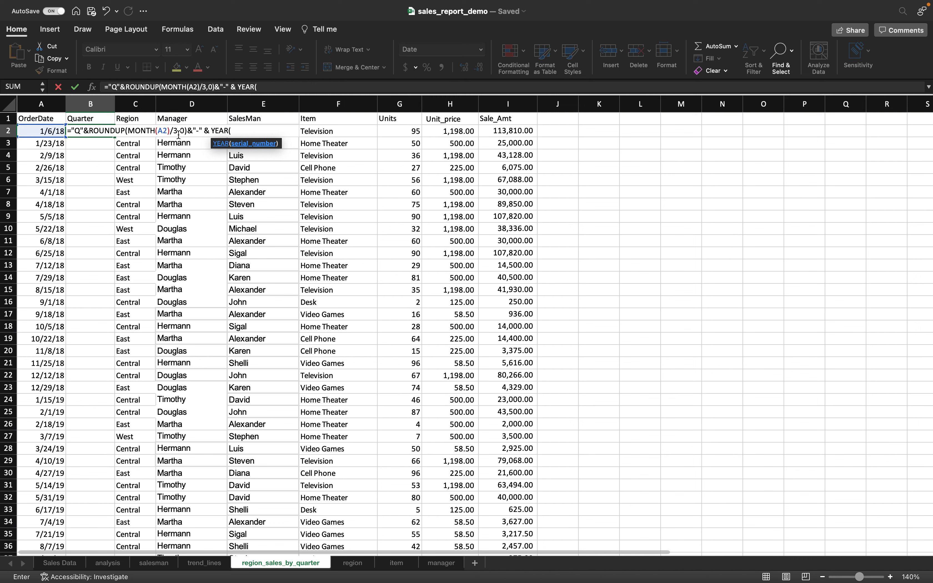
click(54, 131)
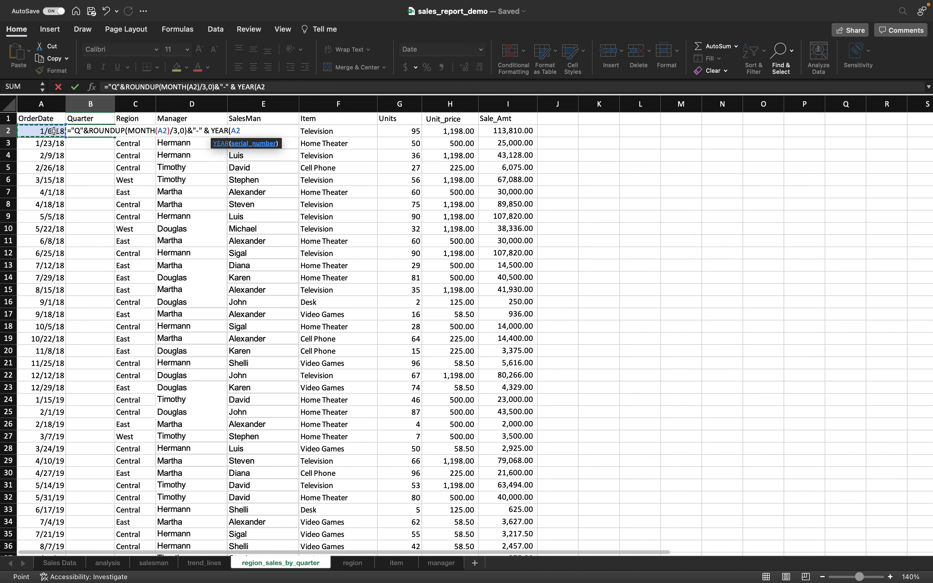
text())
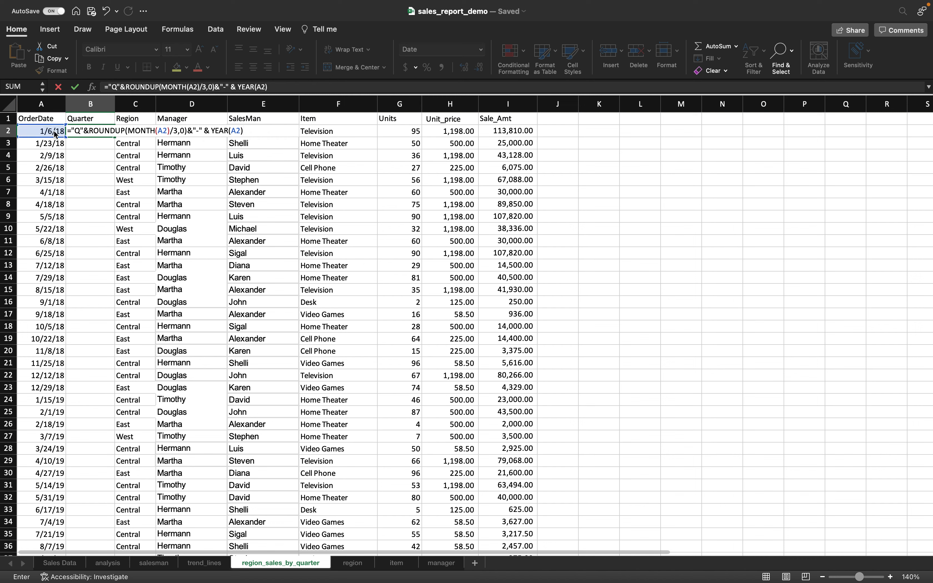
key(Return)
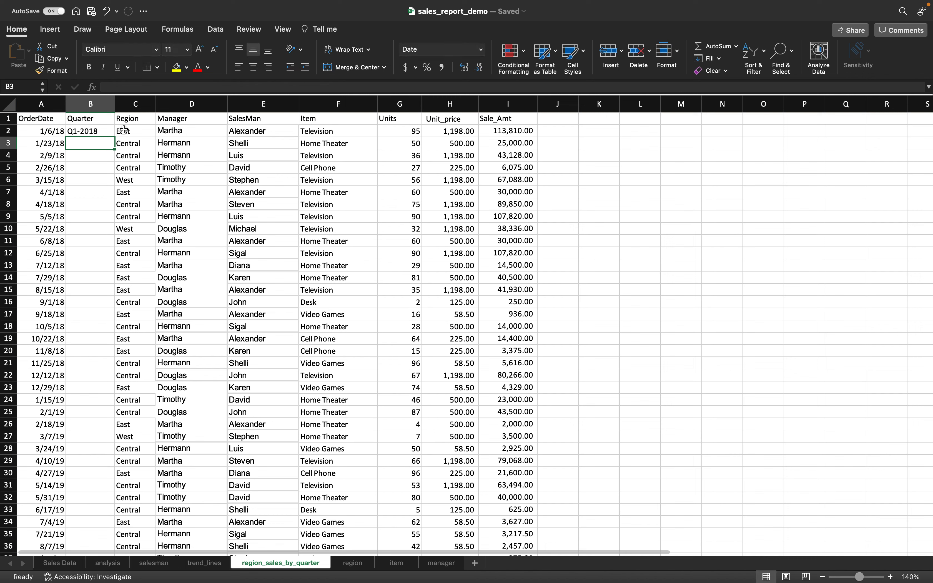
click(105, 132)
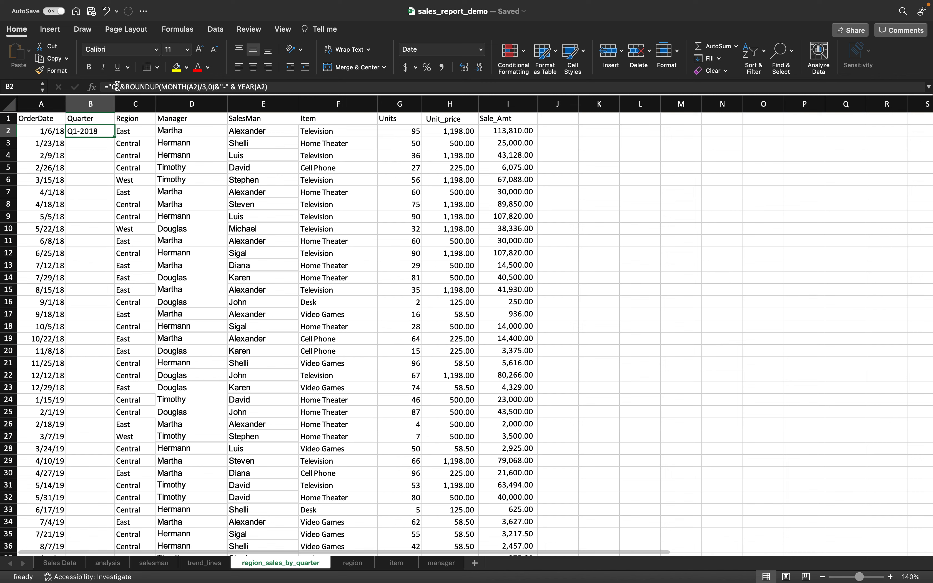
click(590, 183)
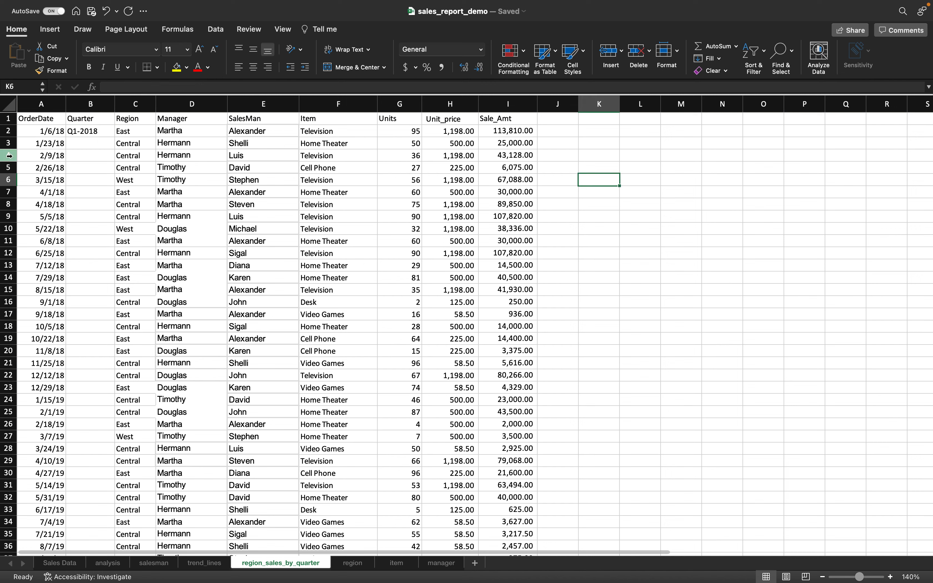
click(99, 131)
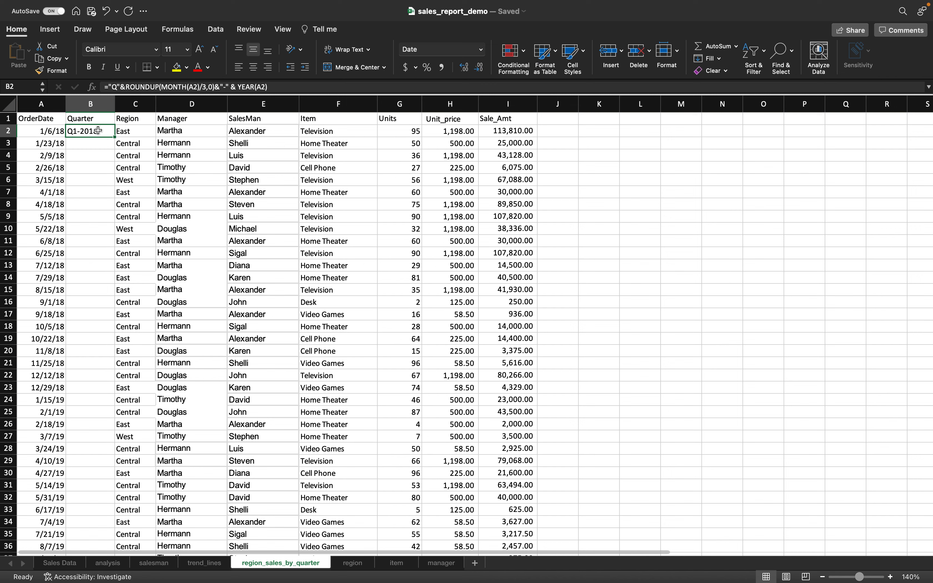
click(121, 86)
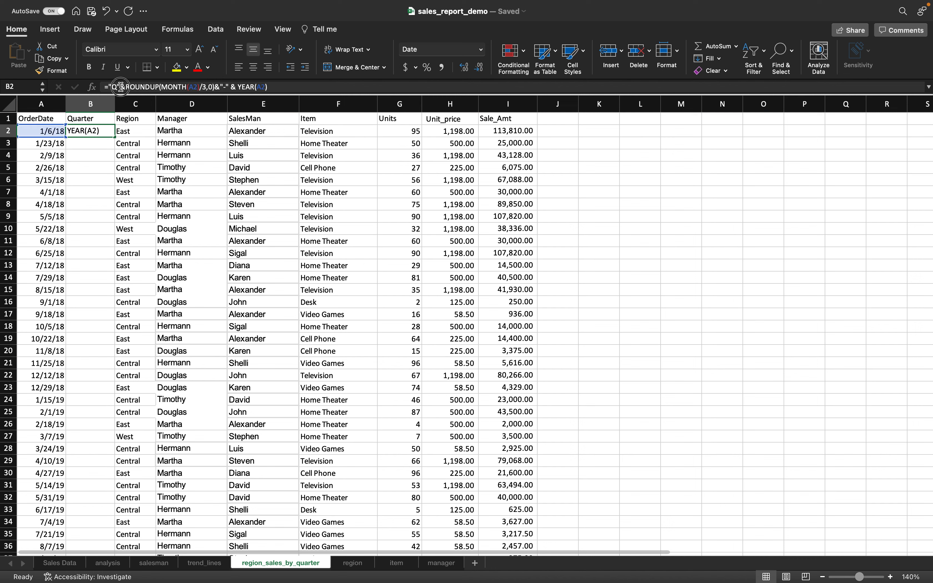
double_click(111, 86)
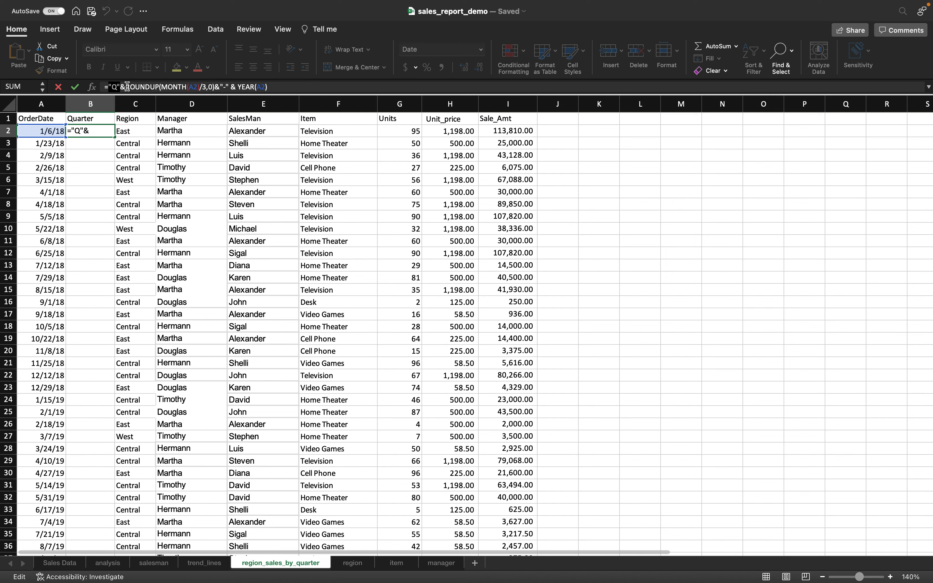
drag(125, 86, 220, 90)
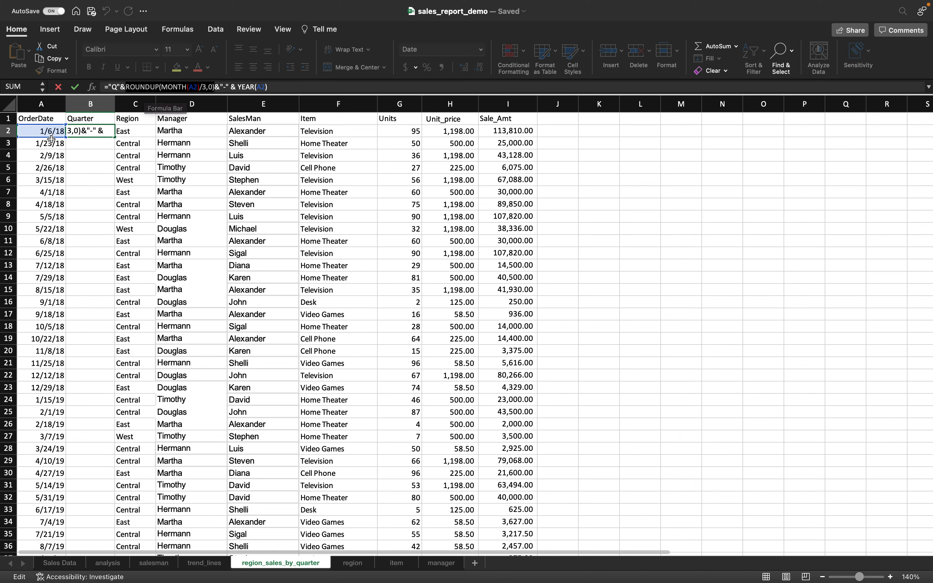
click(293, 87)
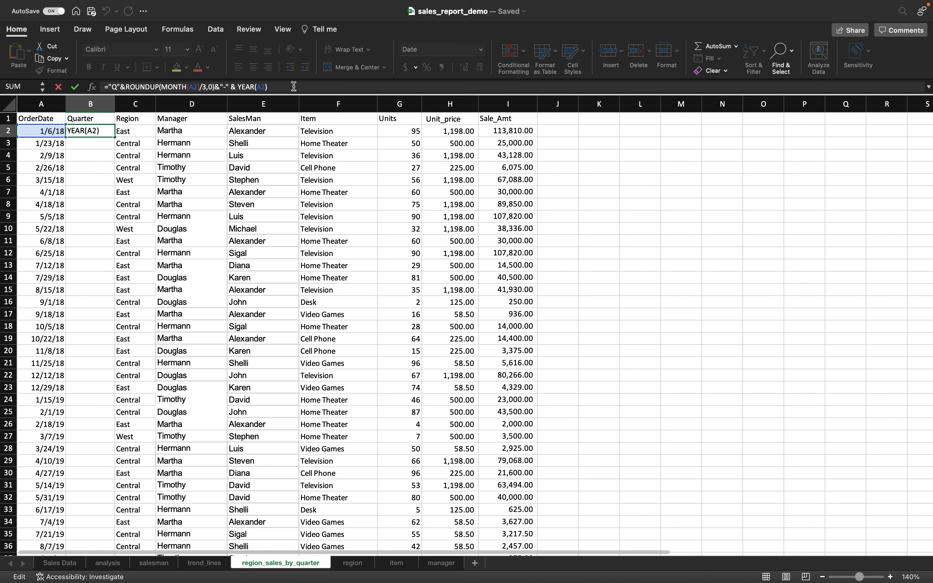
key(Return)
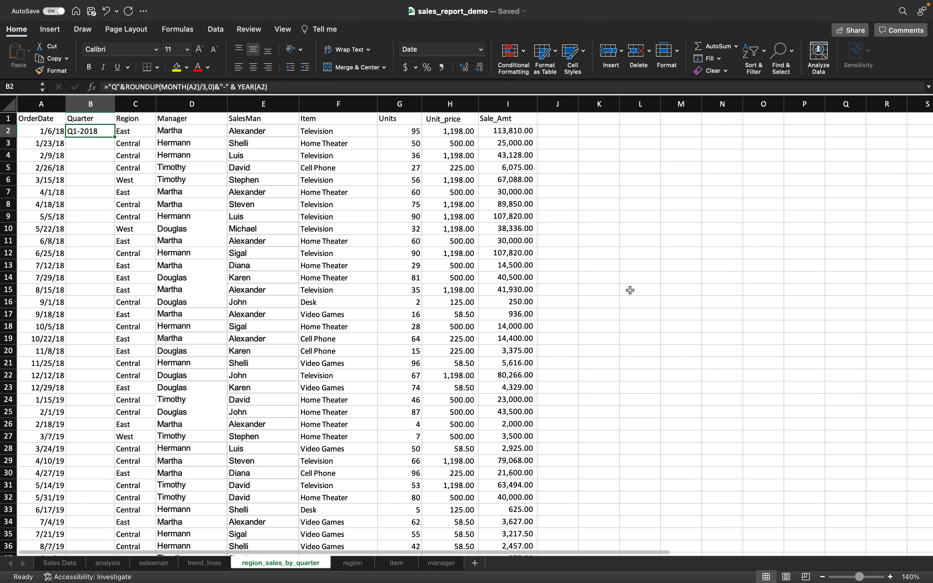
click(603, 171)
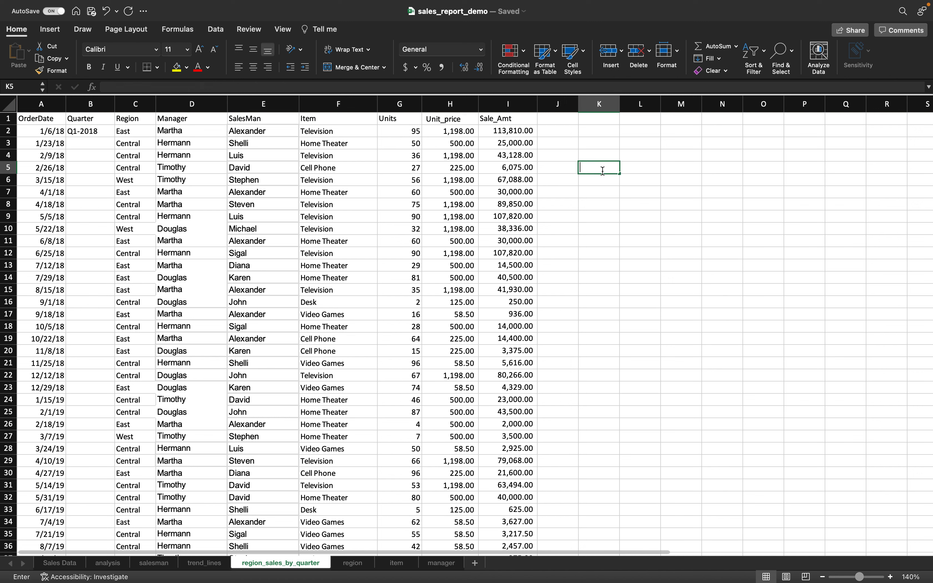
- Enter sample date 1/6/18 in K5, with month 1 and year 2018 labelled beside it
text(1/6/18)
key(Return)
click(641, 167)
text(month)
key(Return)
text(1)
click(693, 166)
text(year)
key(Return)
text(2018)
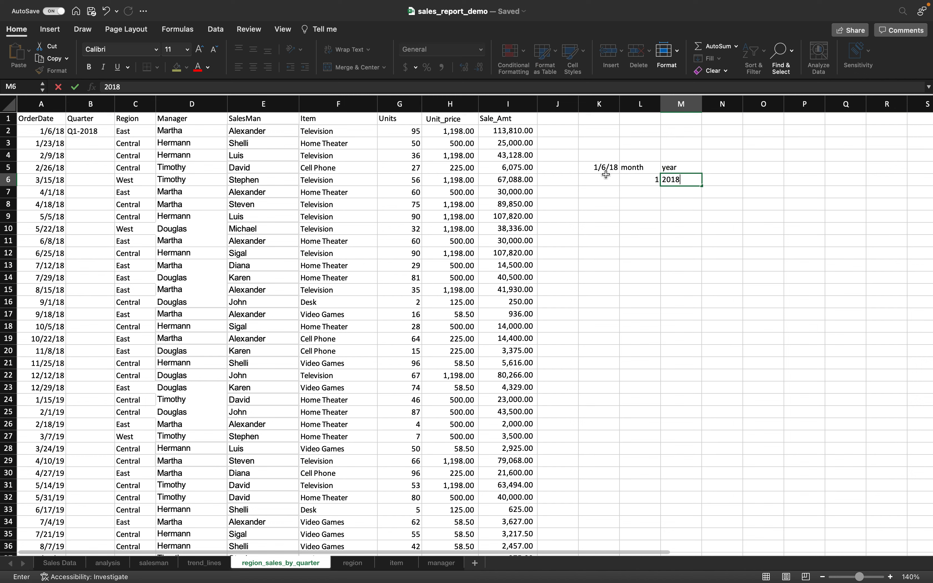
click(607, 192)
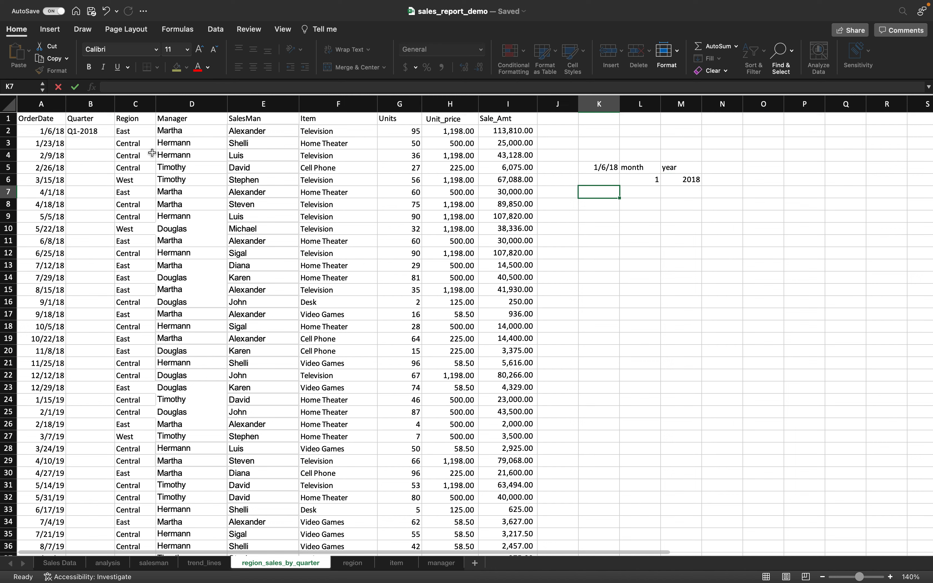
click(110, 134)
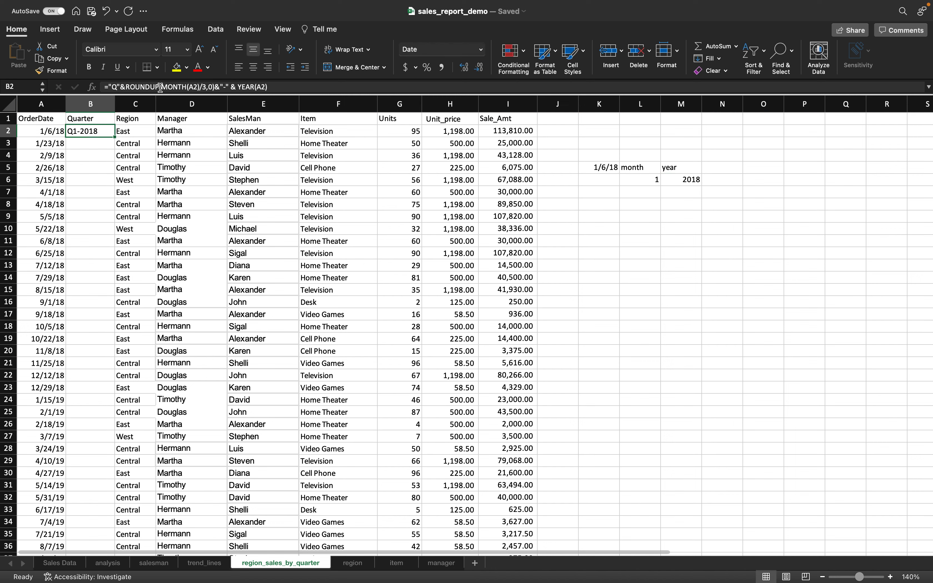
- Type the note month(K5) in K7
click(602, 192)
text(=)
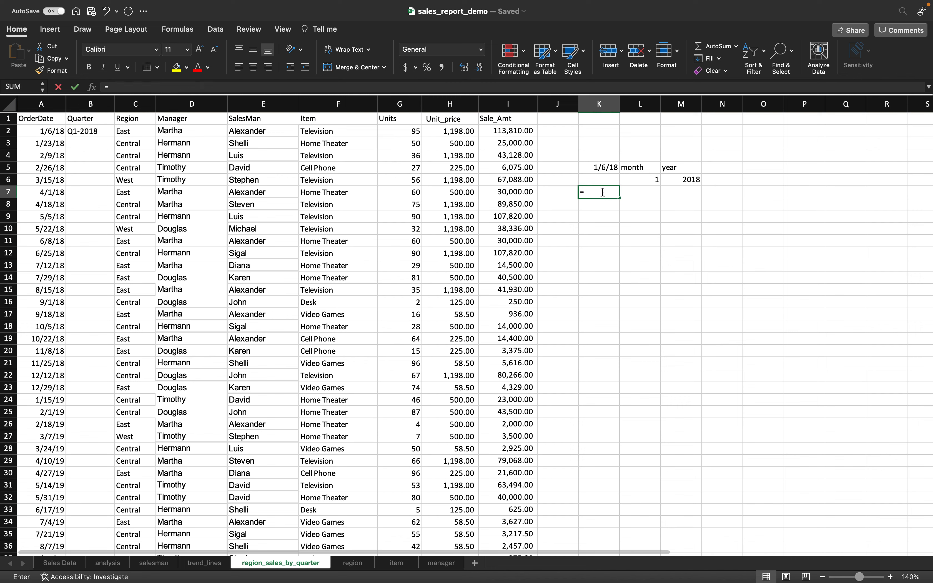
text(month)
key(BackSpace)
key(BackSpace)
key(BackSpace)
key(BackSpace)
key(BackSpace)
key(BackSpace)
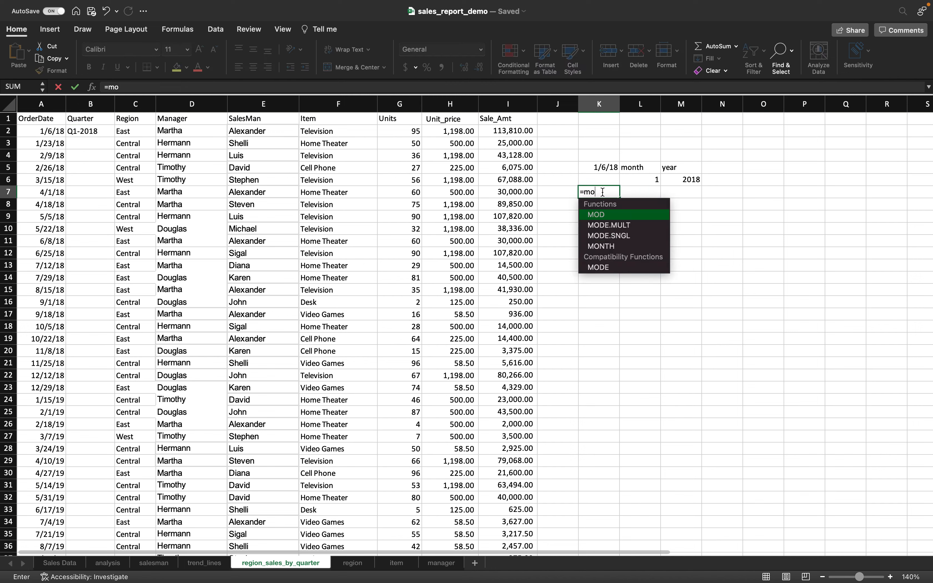
text(month()
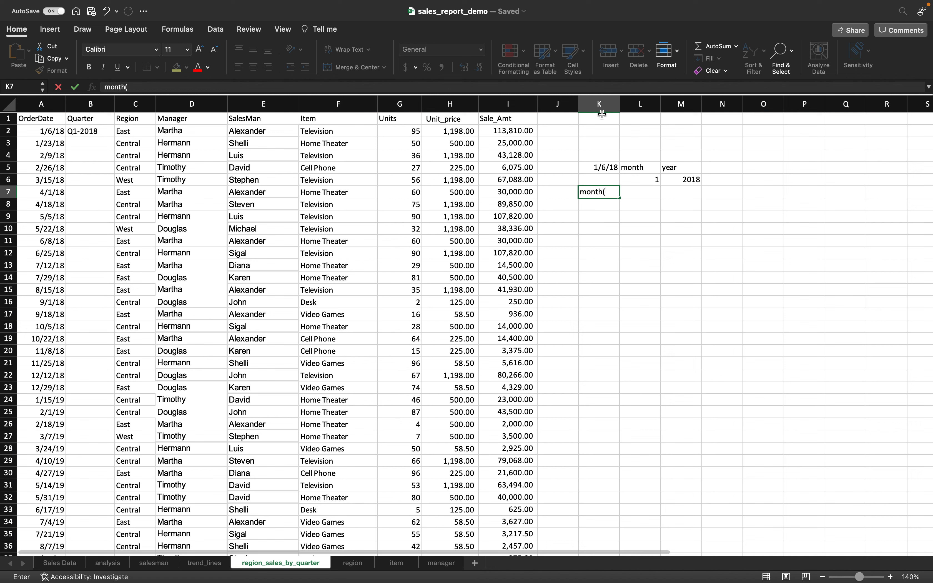
click(604, 168)
double_click(614, 192)
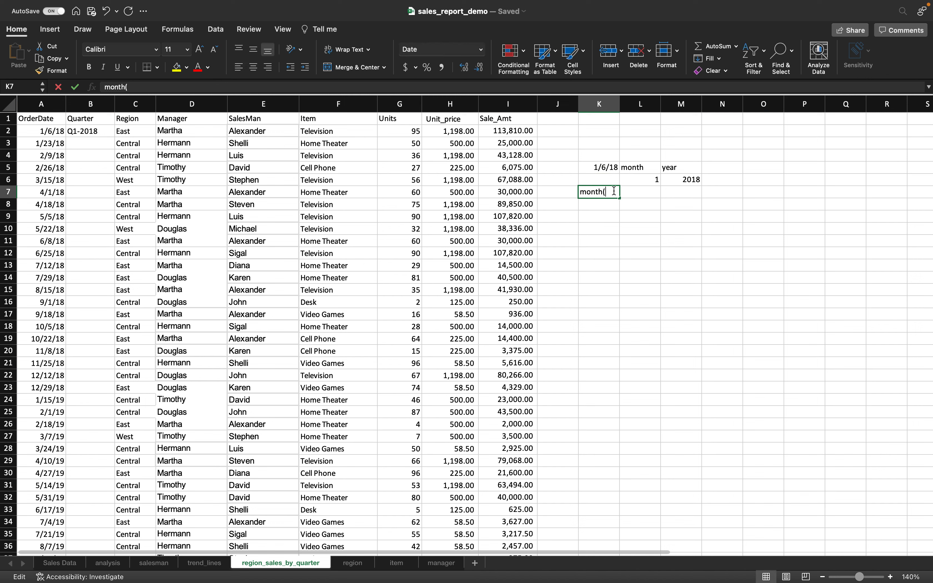
text(K)
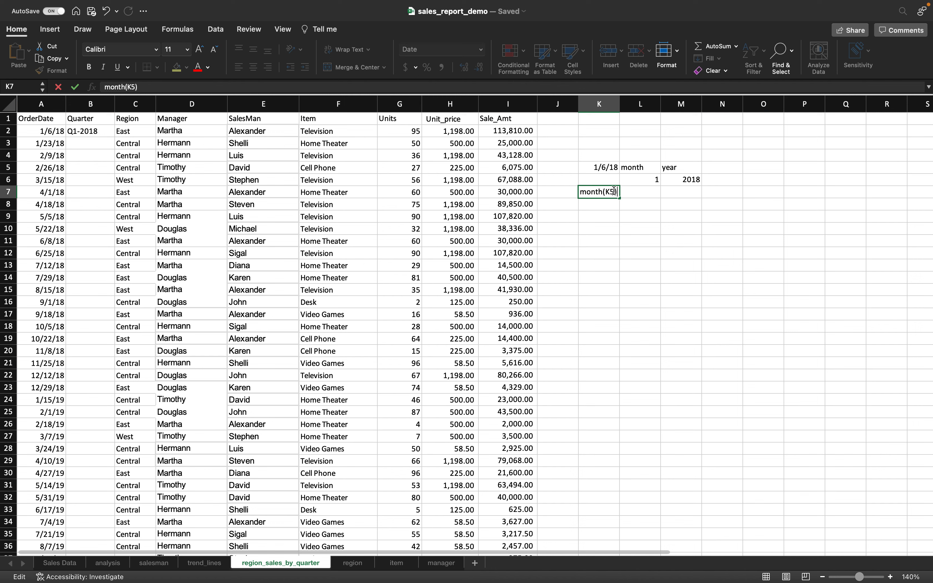
text(5))
key(Return)
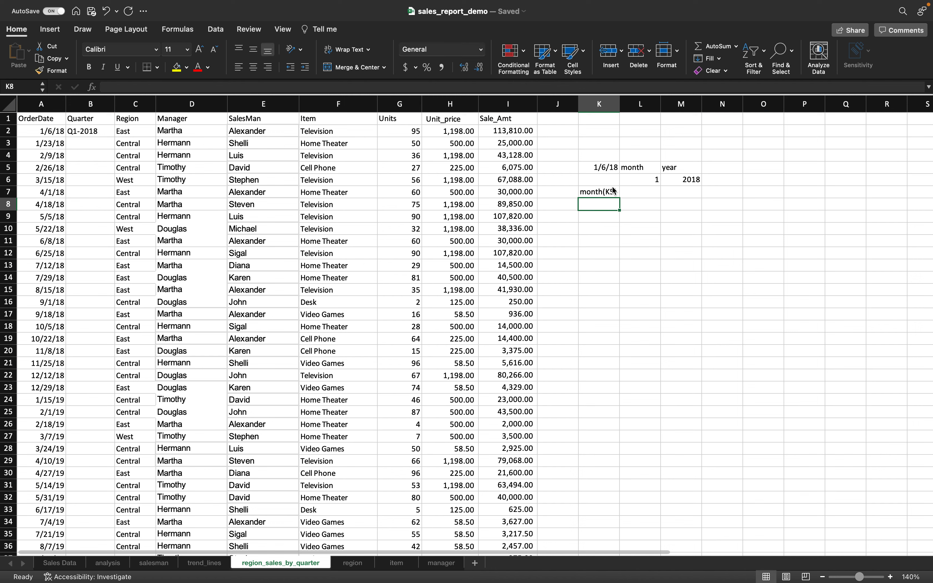
- Enter =MONTH(K5) in K8, returning 1
text(=month()
click(606, 168)
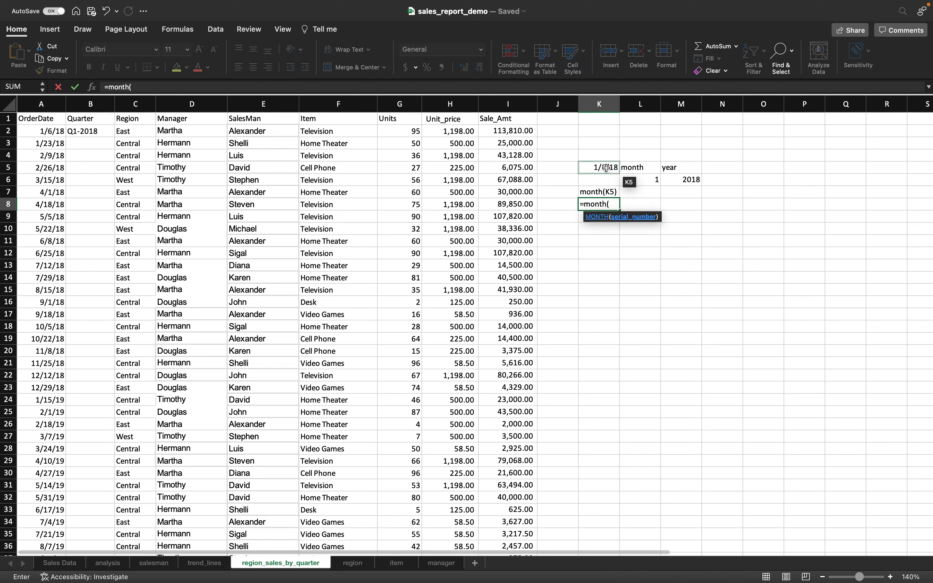
text())
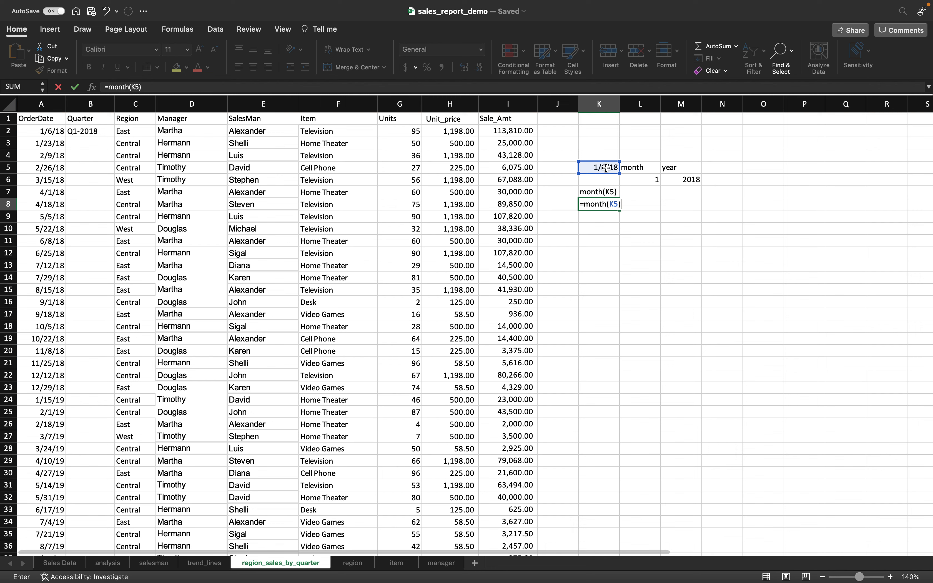
key(Return)
click(607, 194)
click(604, 204)
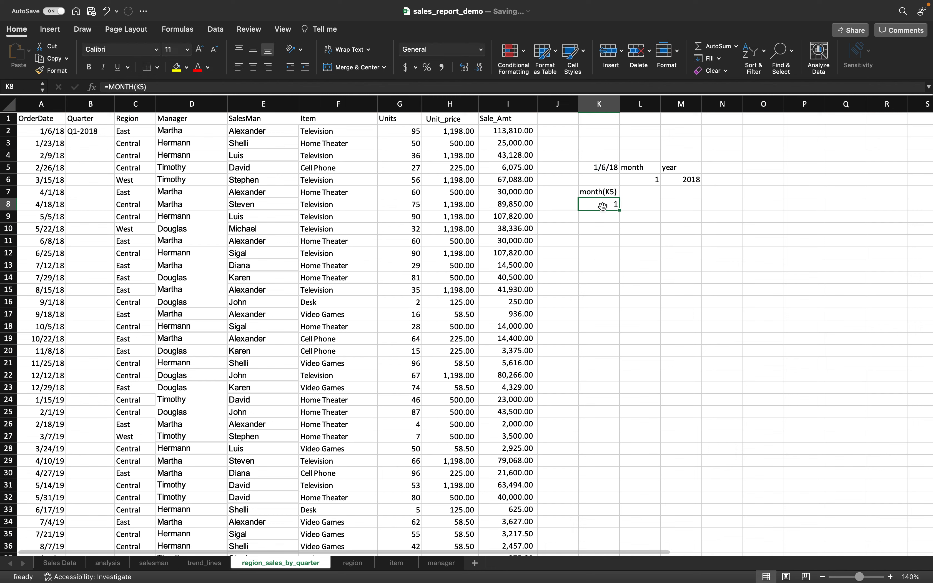
click(97, 130)
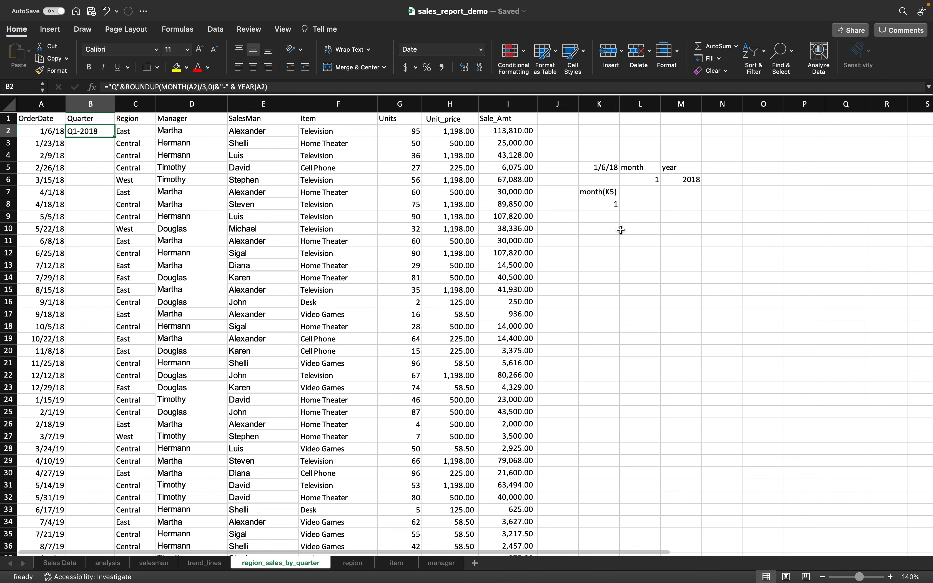
- Replace the mistaken 1/3 date in K9 with the formula =1/3
click(609, 221)
text(1/3)
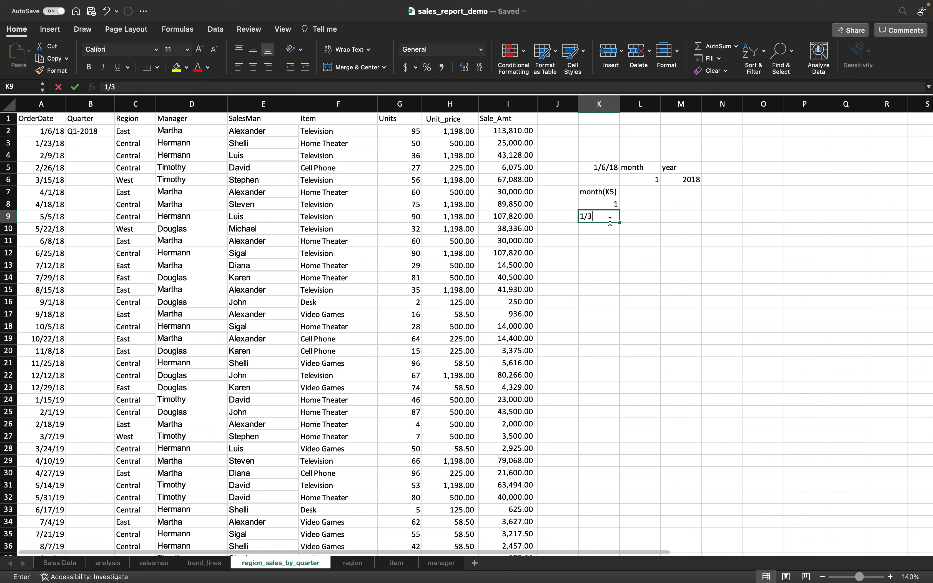
double_click(639, 215)
key(Escape)
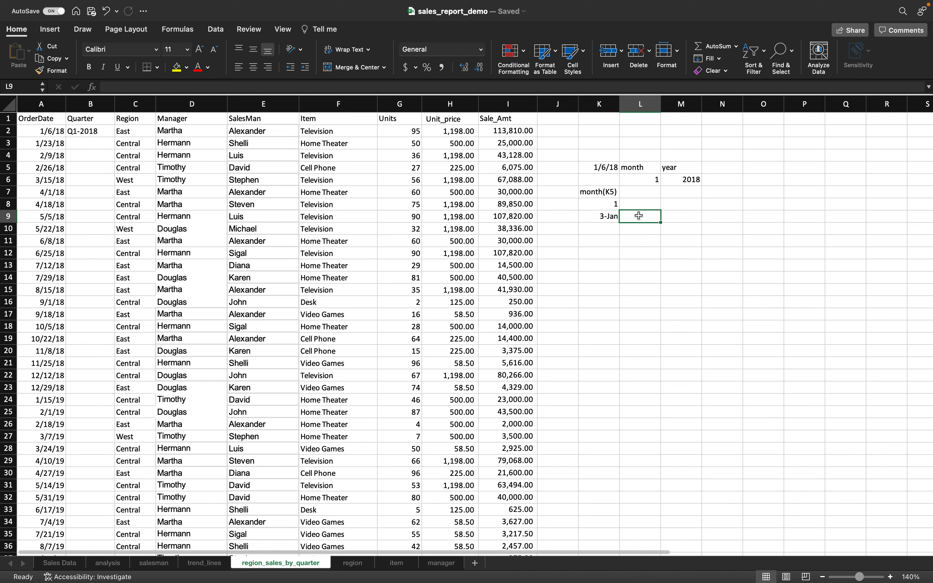
click(588, 218)
key(Delete)
text(=1/3)
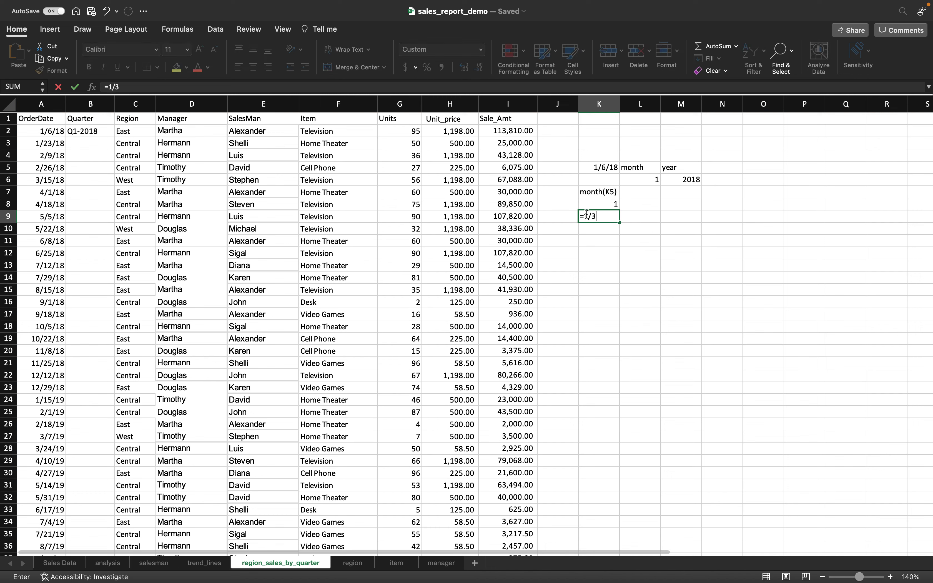
key(Tab)
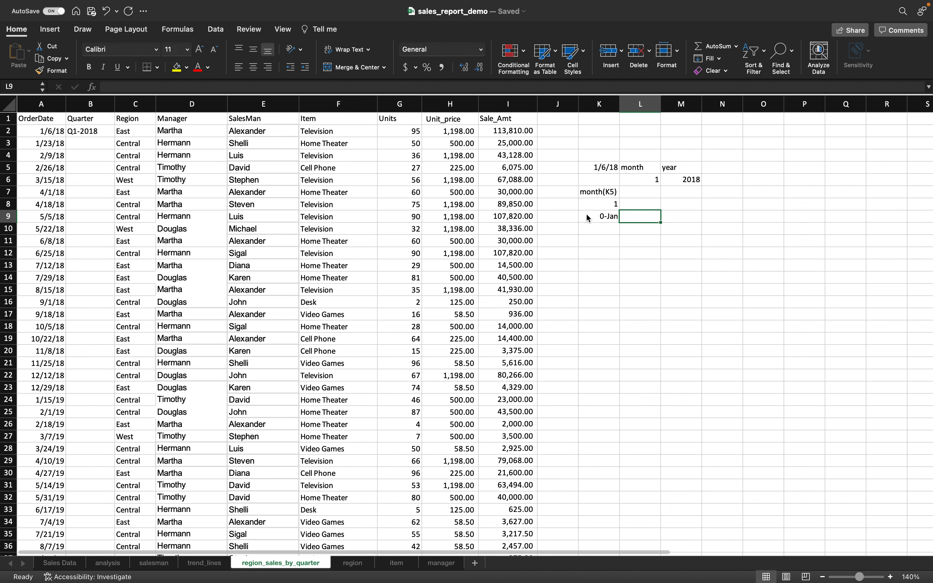
- Format K9 as General so it displays 0.333333
click(609, 216)
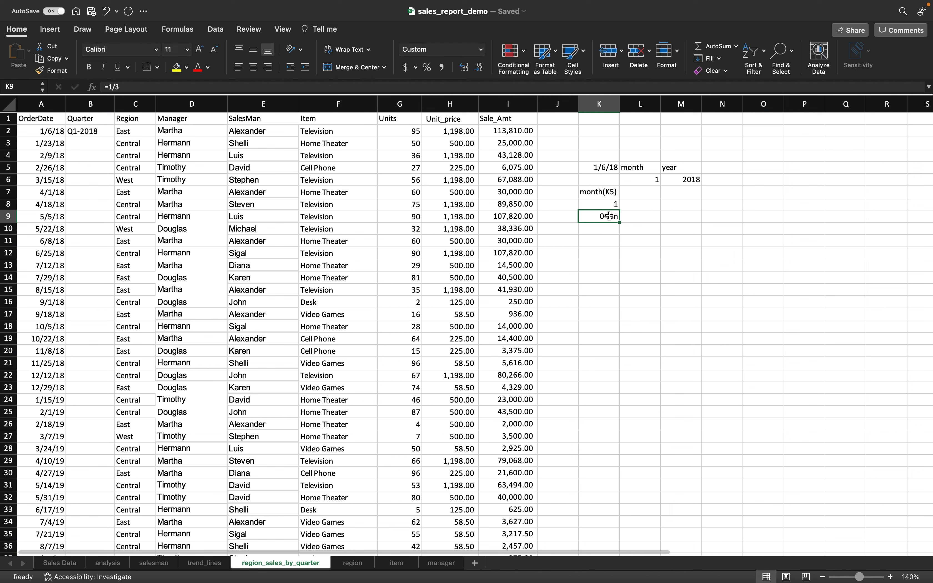
click(481, 50)
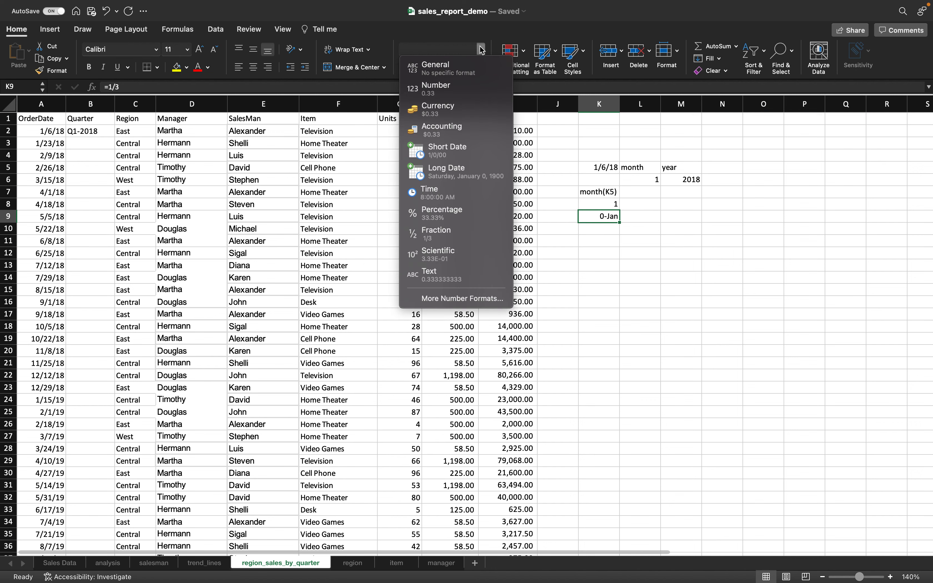
click(455, 68)
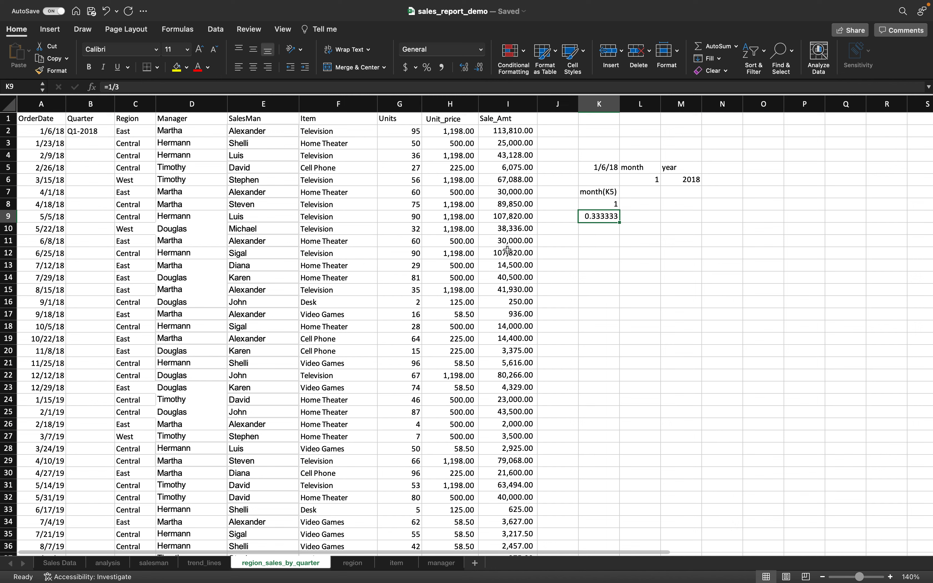
click(599, 233)
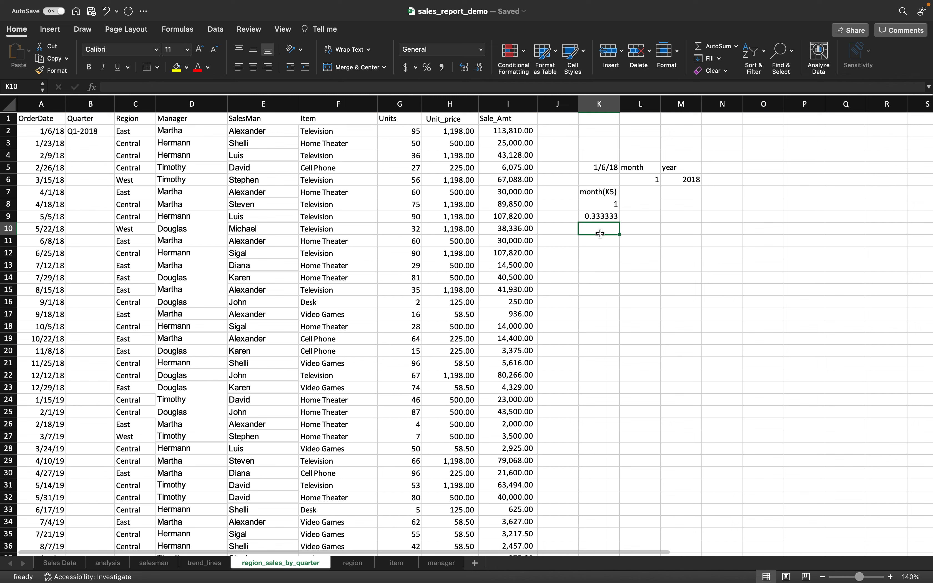
click(89, 131)
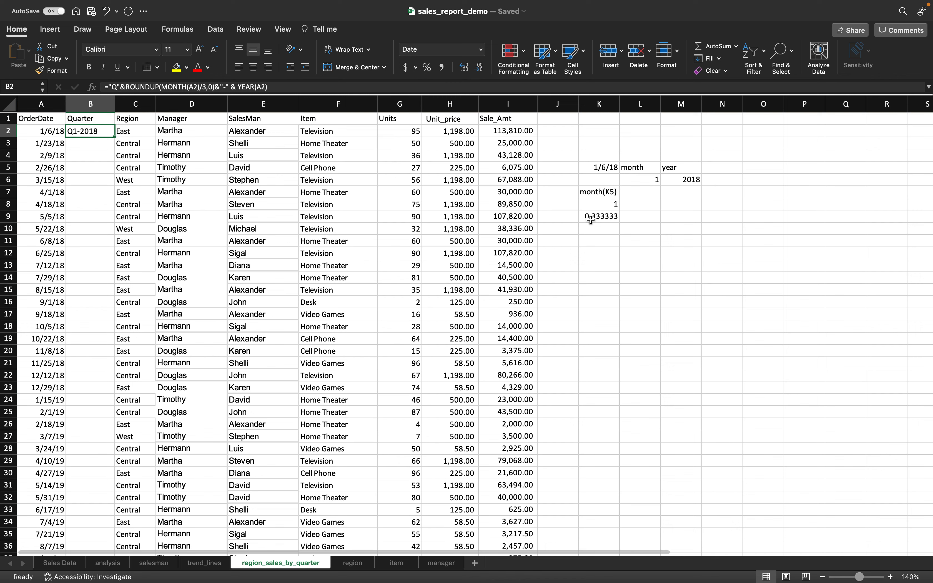
- Enter =ROUNDUP(K9,0) in K10 returning 1, then highlight ROUNDUP(MONTH(A2)/3,0) in B2
click(615, 230)
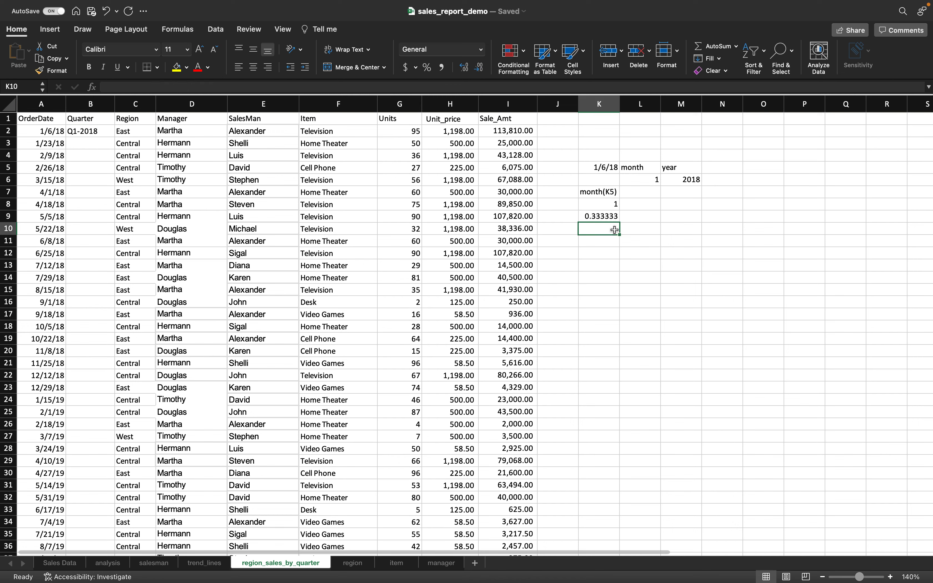
text(=round)
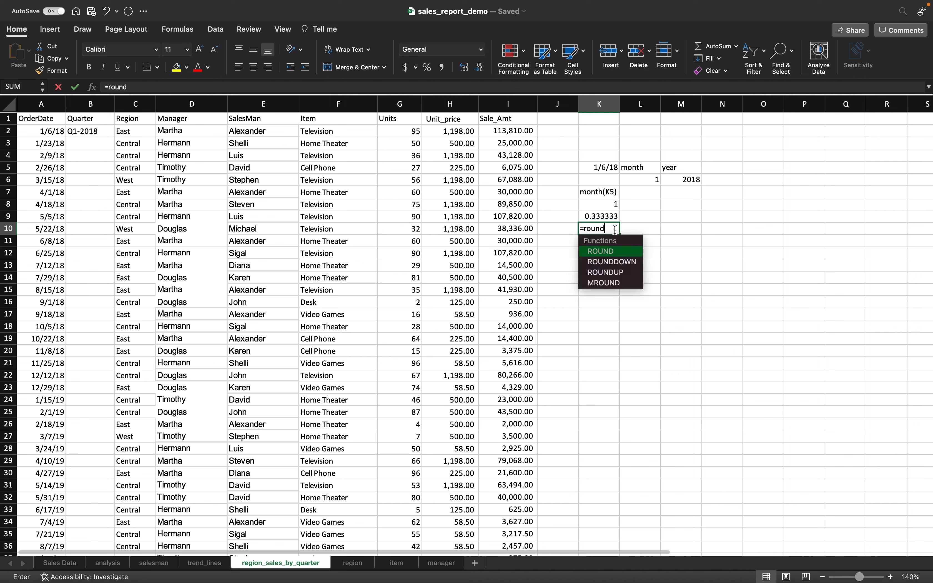
text(up()
click(605, 216)
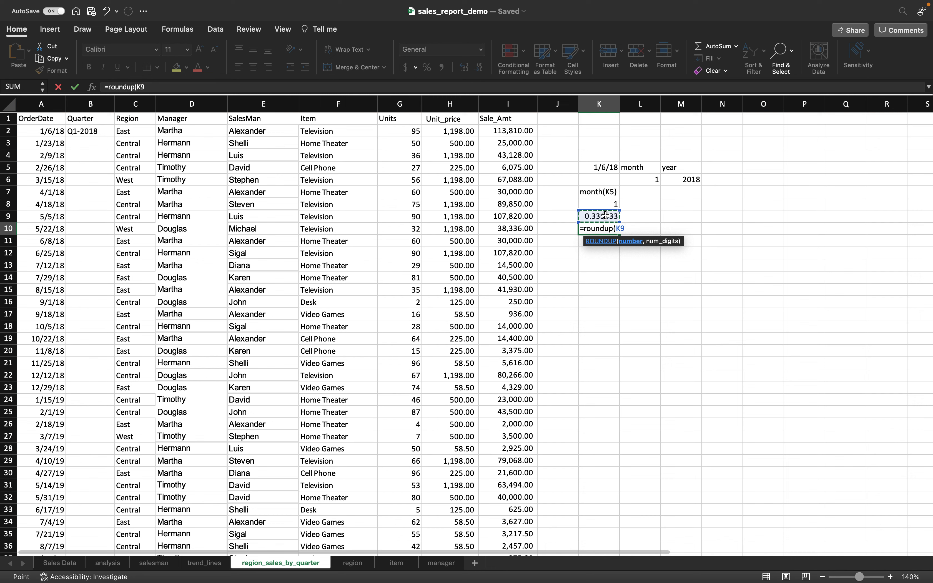
text(,0)
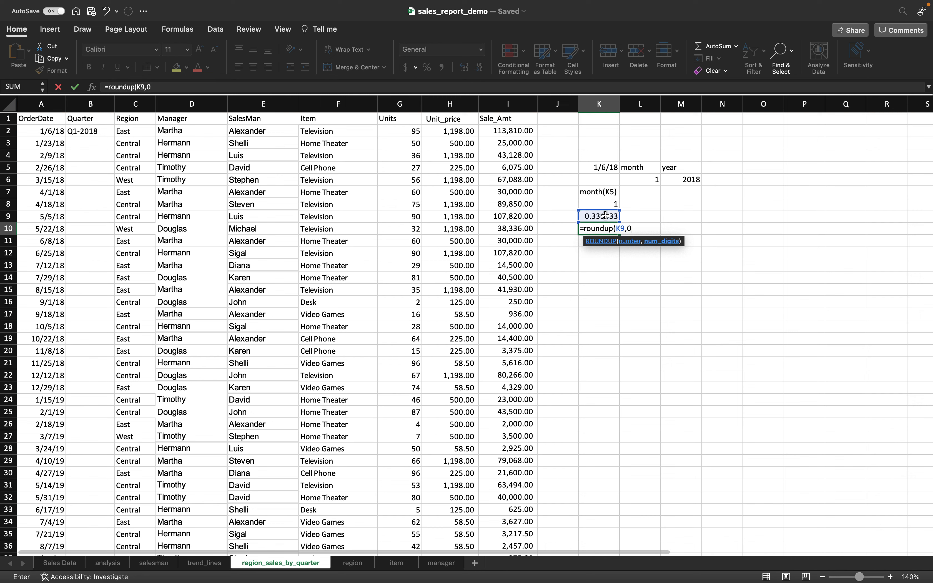
text())
key(Return)
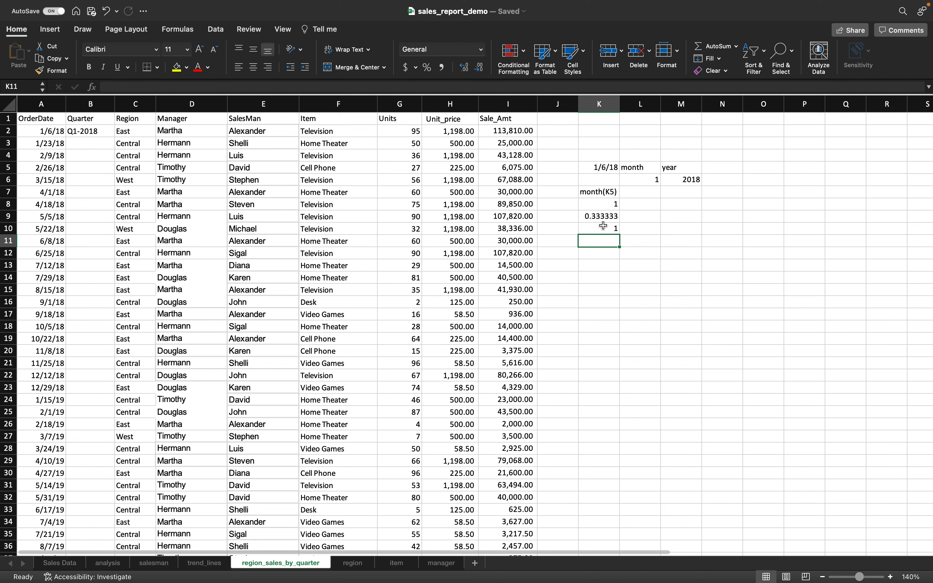
click(603, 226)
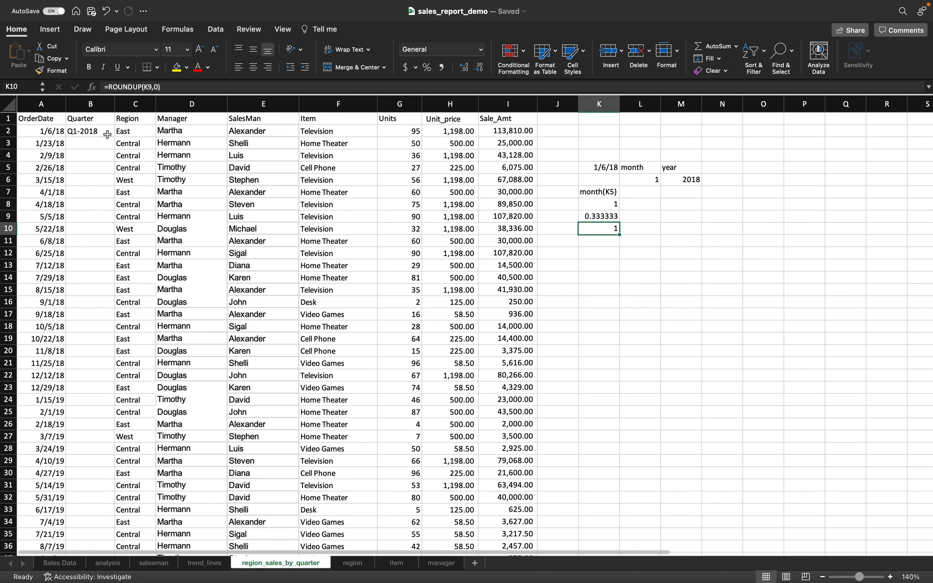
click(81, 133)
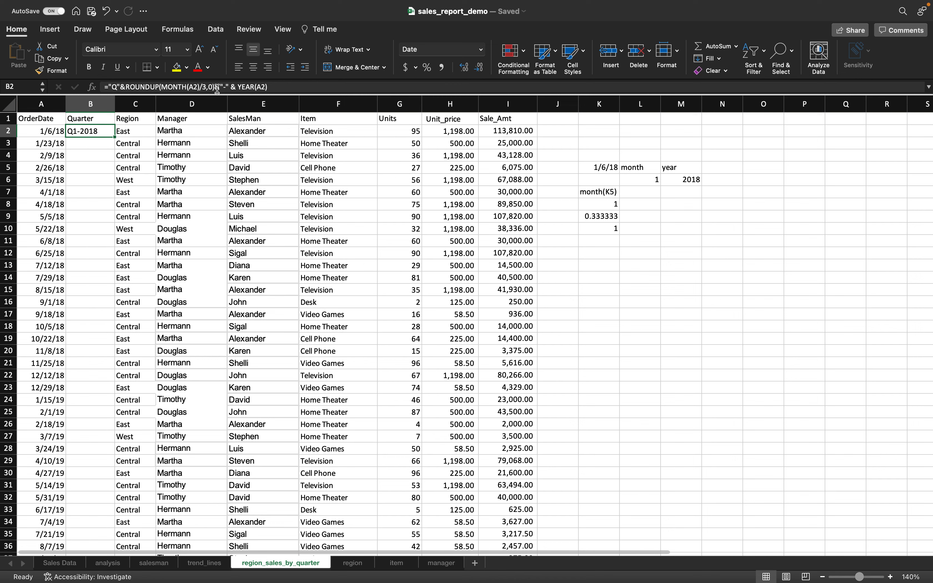
drag(161, 87, 216, 87)
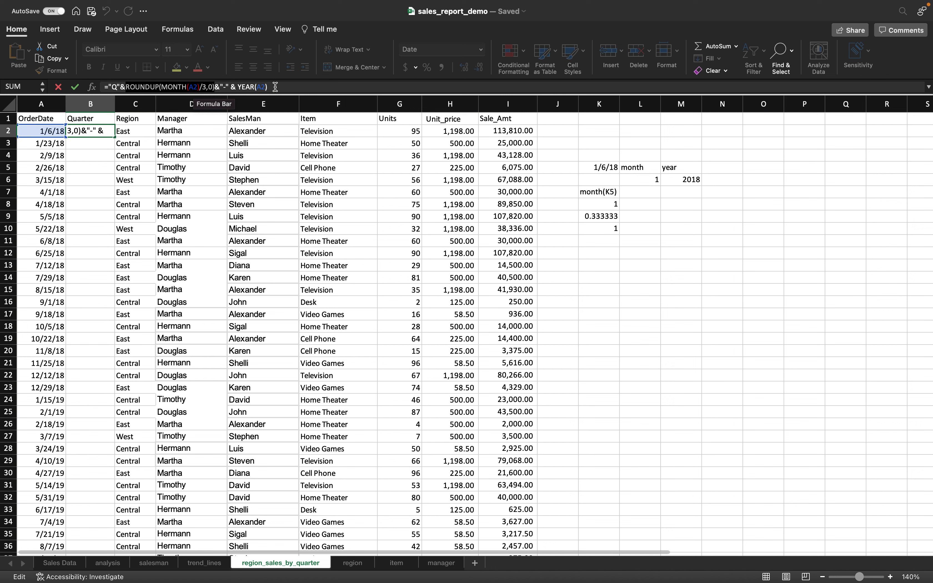
- Type the note year(m6) in M7
key(Return)
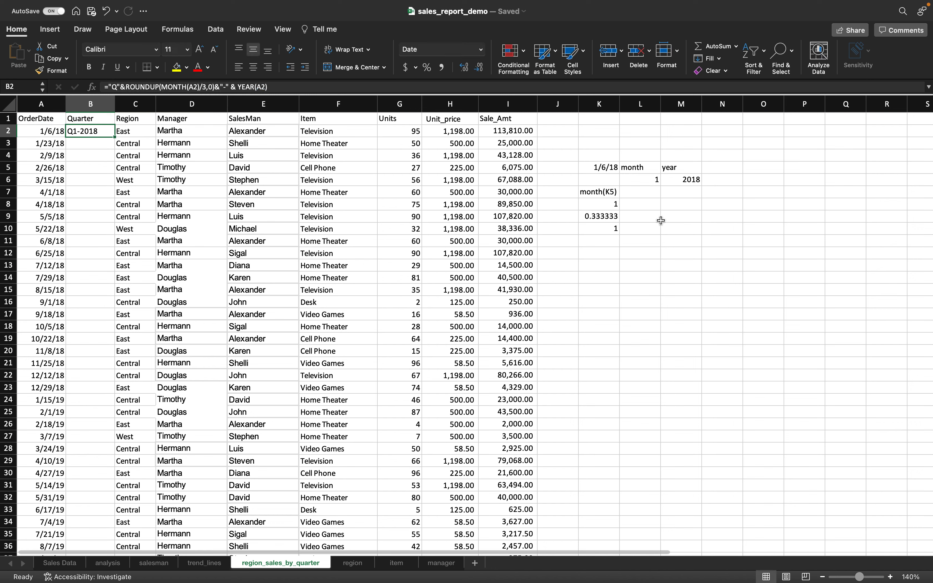
click(675, 195)
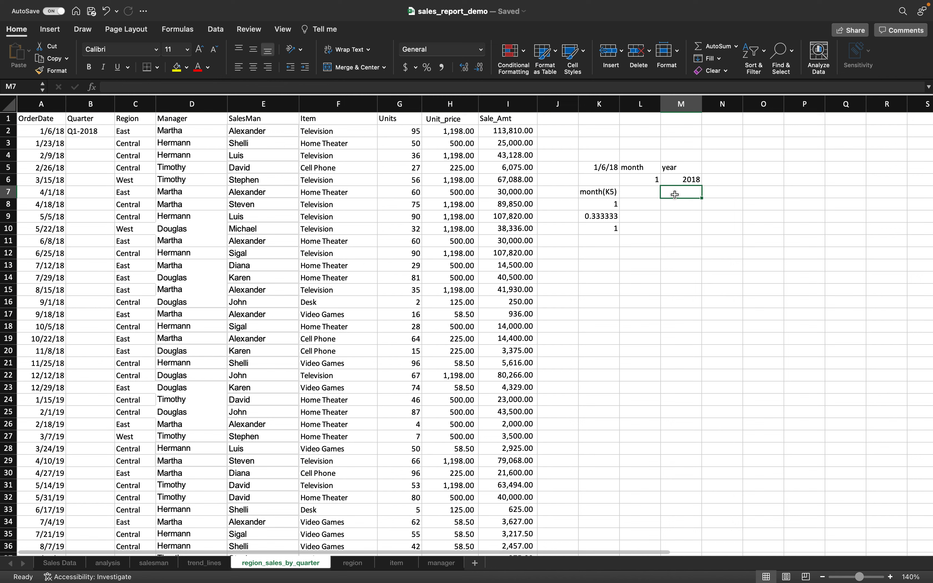
text(year)
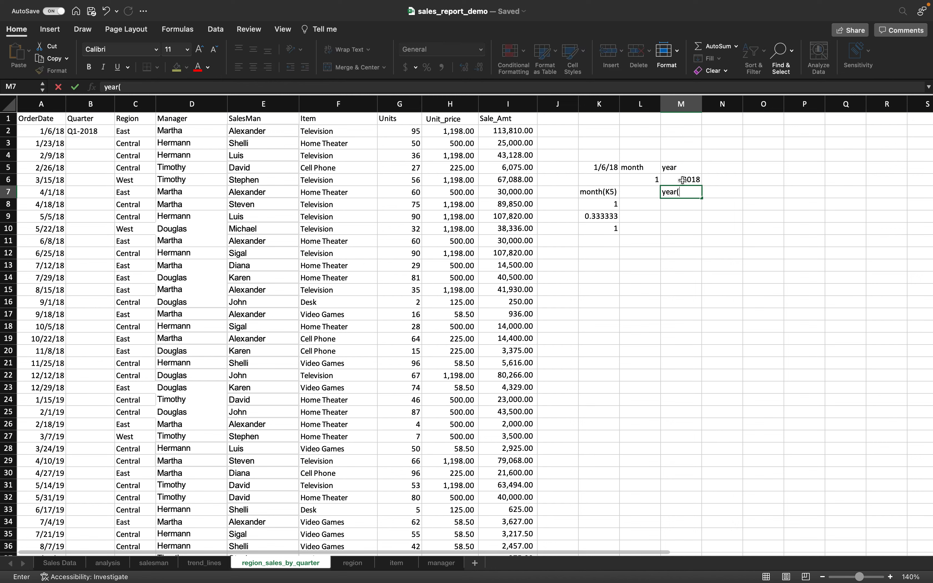
text((m6))
key(Return)
- Enter =YEAR(M6) in M8, which returns 1905
text(=)
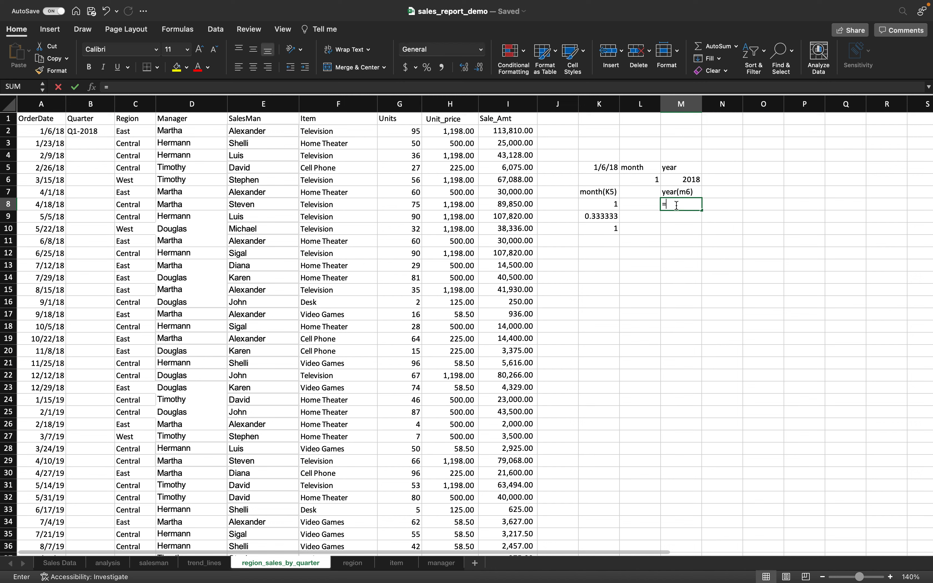
text(year()
click(685, 179)
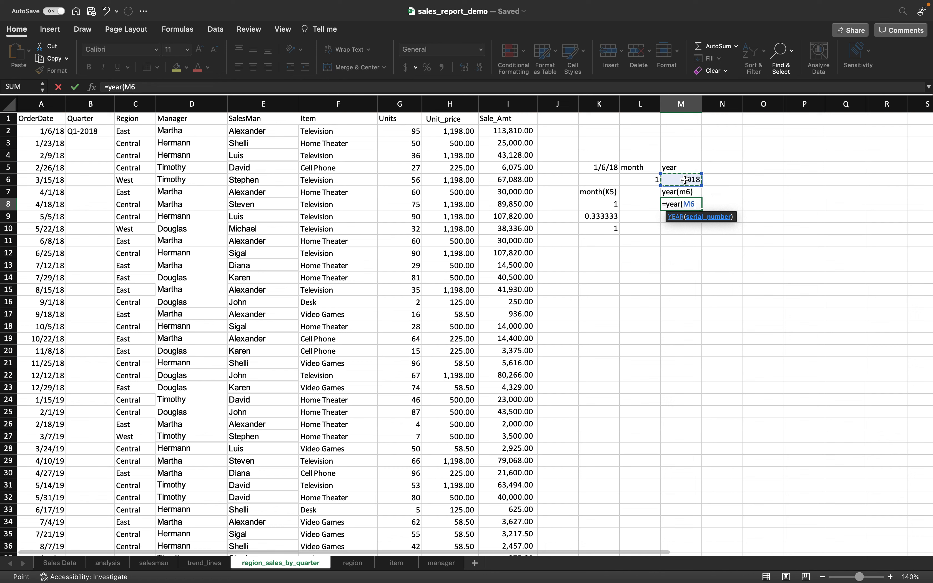
text())
key(Return)
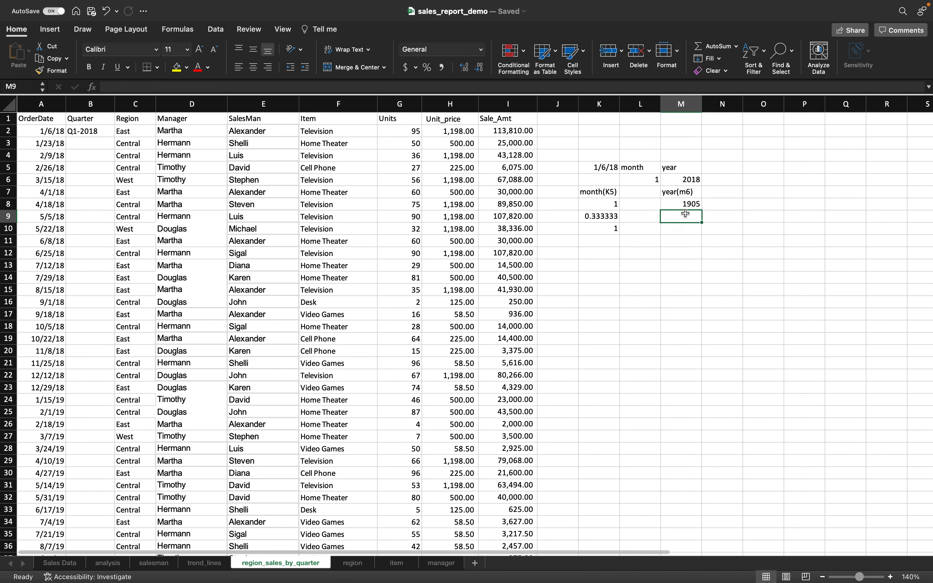
click(685, 201)
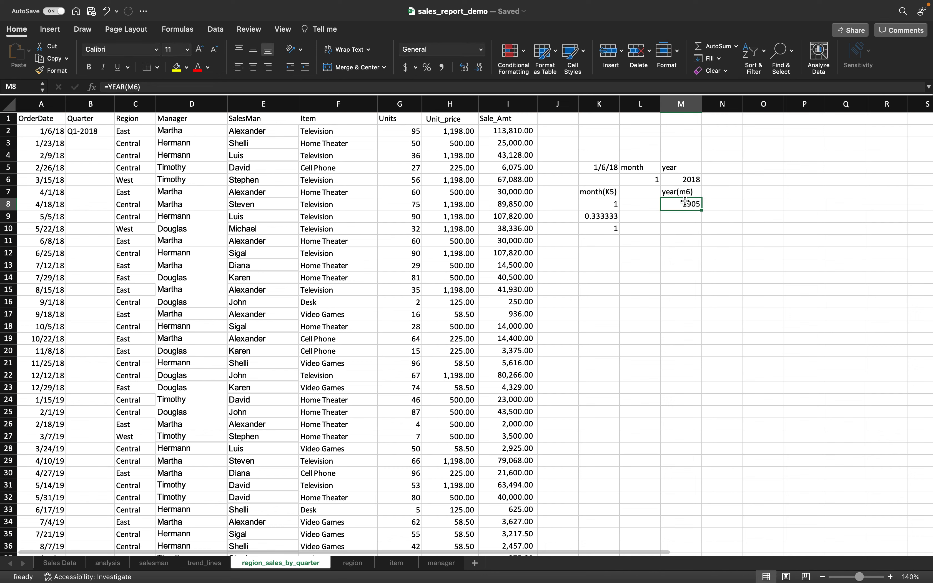
click(683, 180)
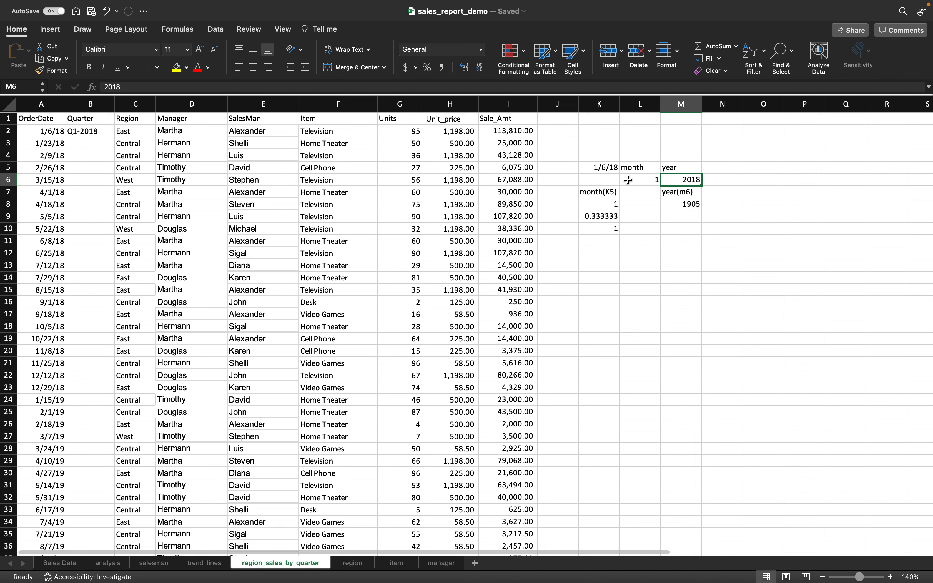
click(676, 208)
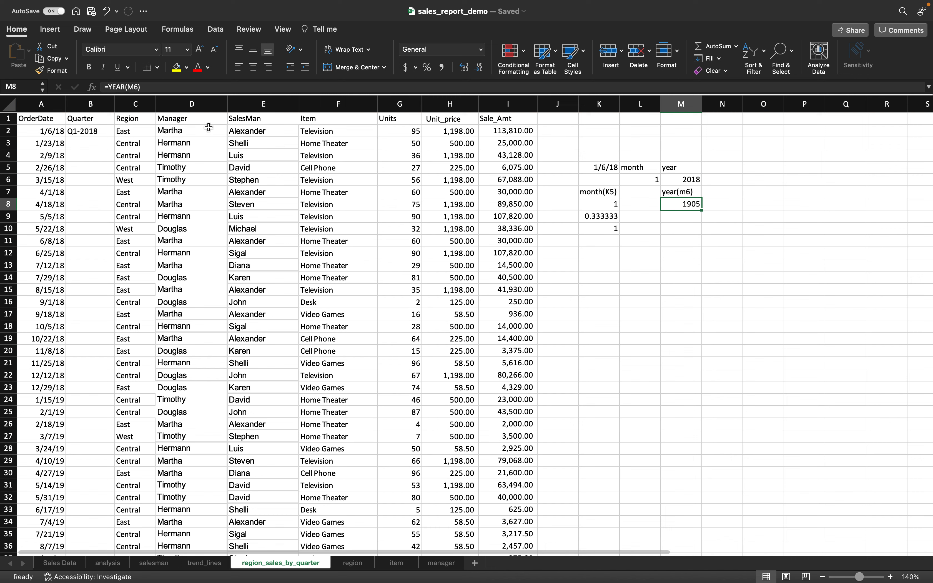
- Change M8's reference to K5 so =YEAR(K5) returns 2018
click(138, 87)
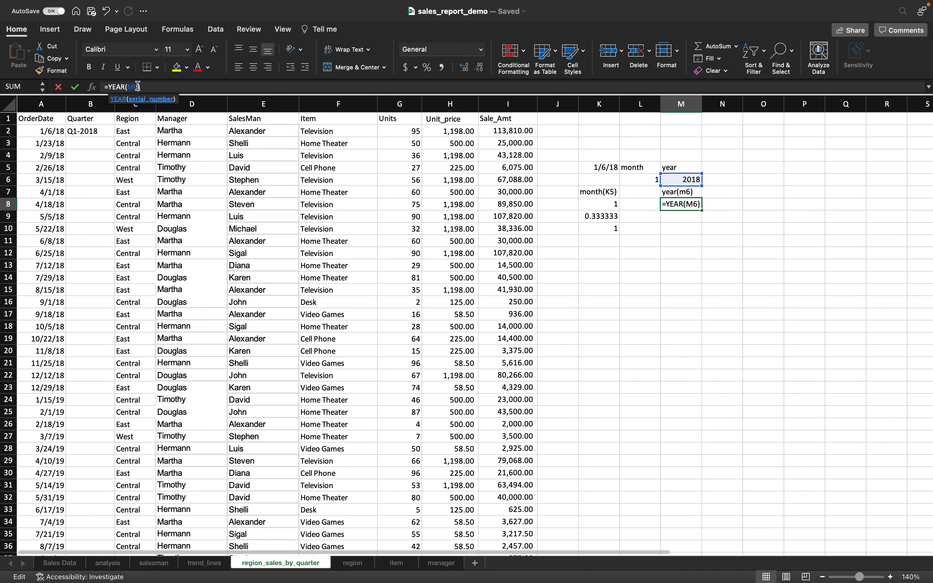
key(BackSpace)
key(BackSpace)
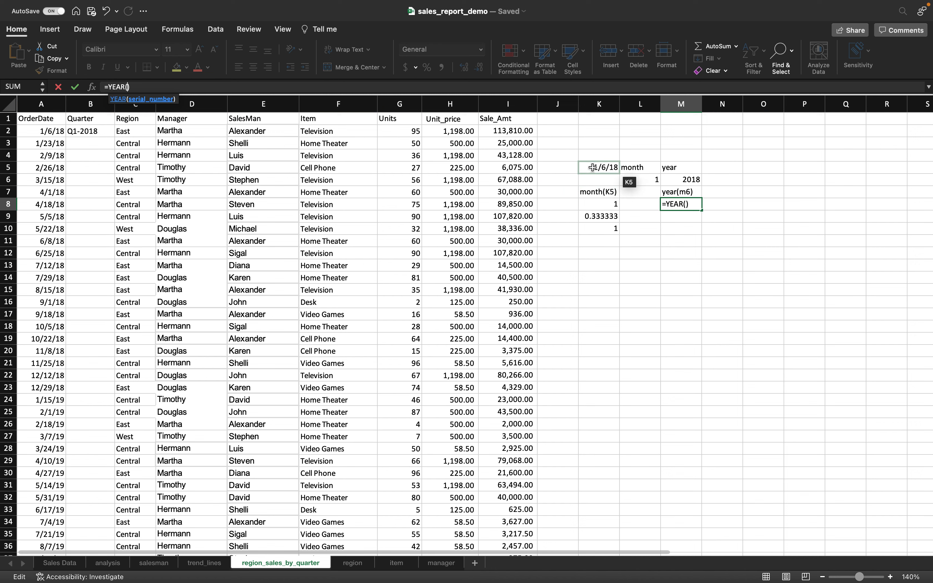
click(593, 167)
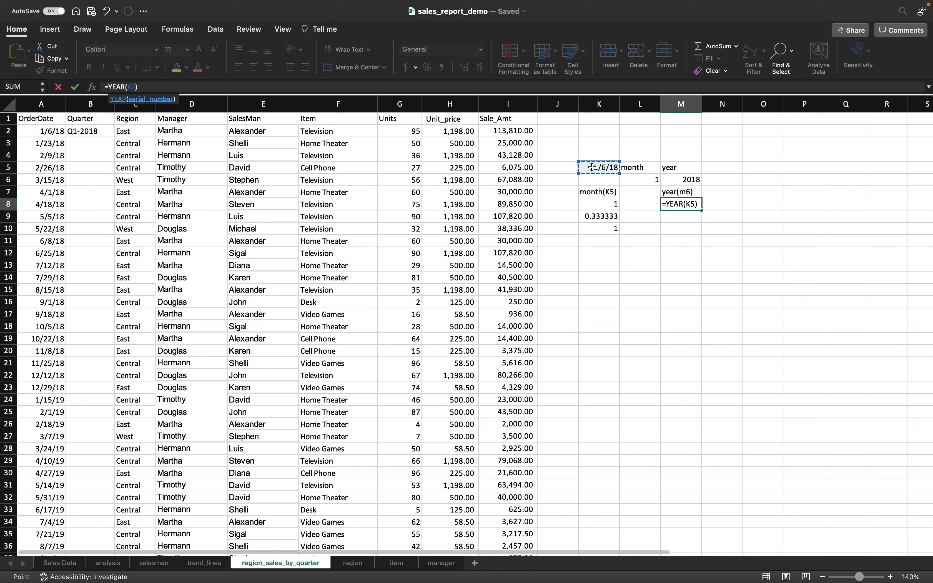
key(Return)
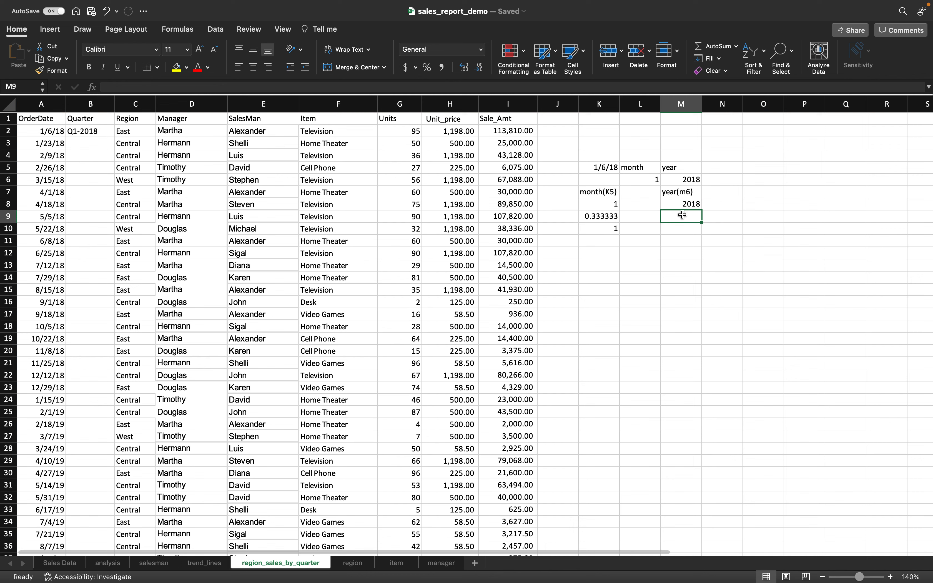
- Fill the B2 Quarter formula down column B, then enter test date 4/1/18 in K12
click(94, 130)
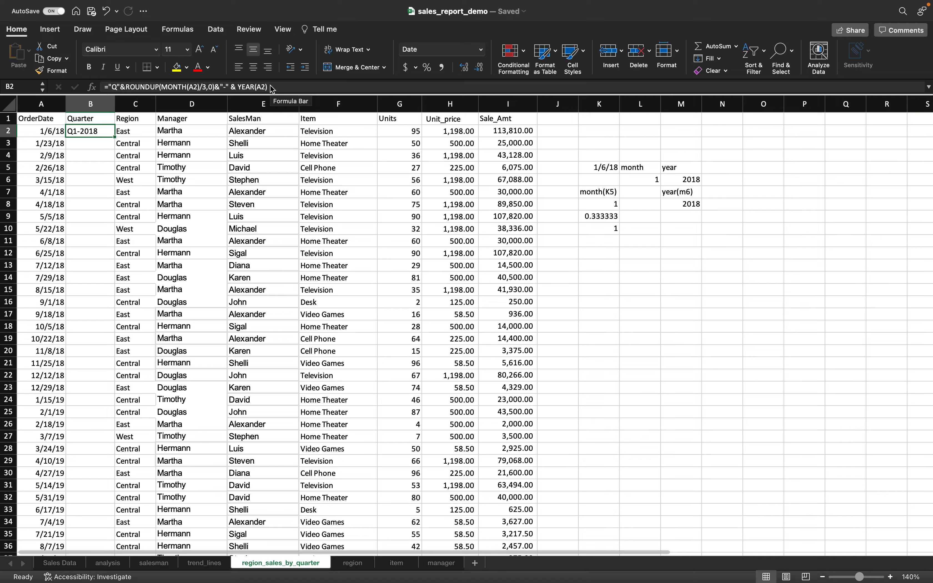
key(Escape)
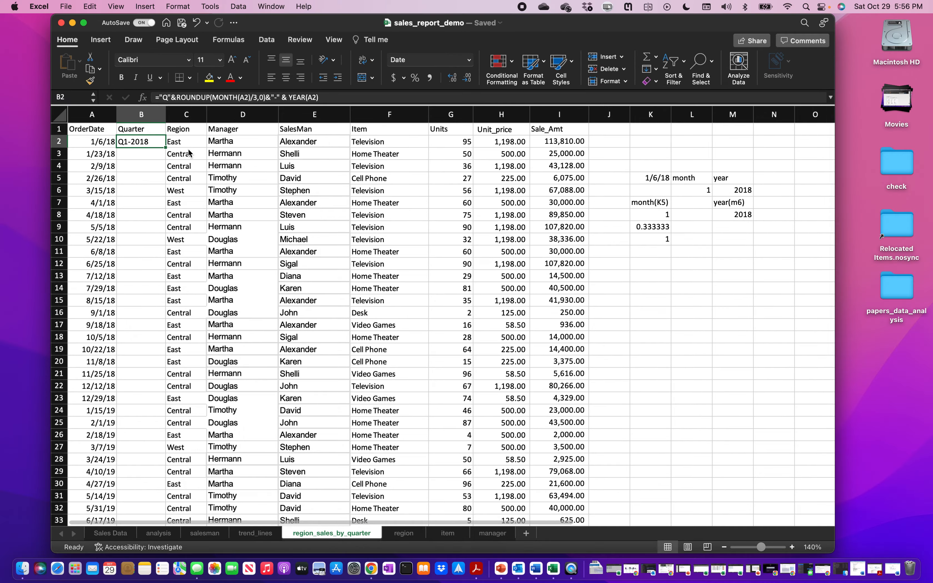
click(85, 23)
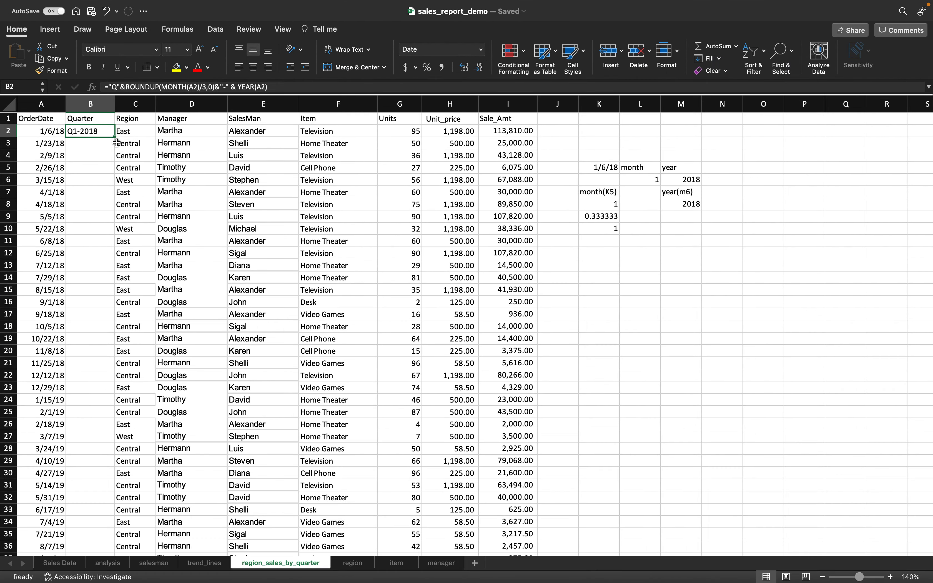
click(108, 132)
double_click(113, 137)
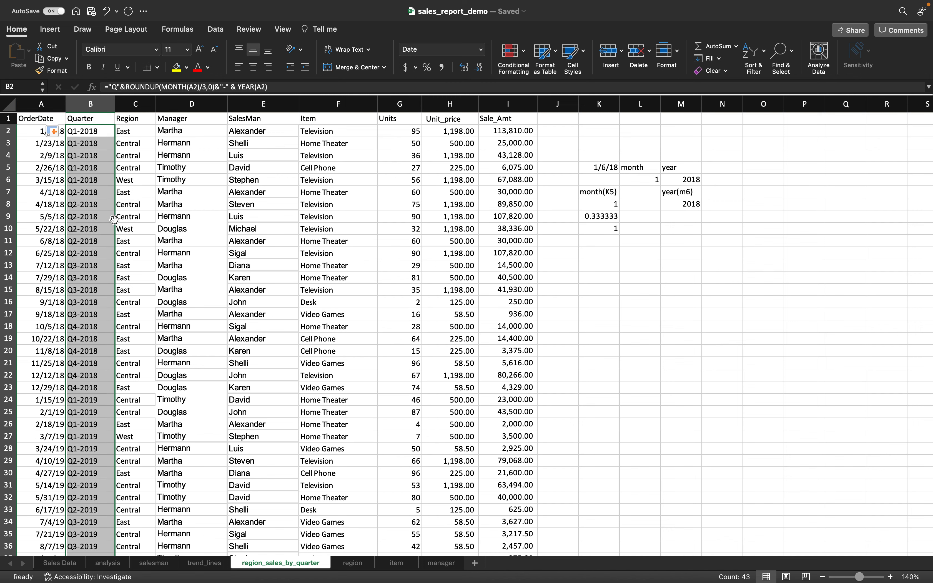
click(86, 193)
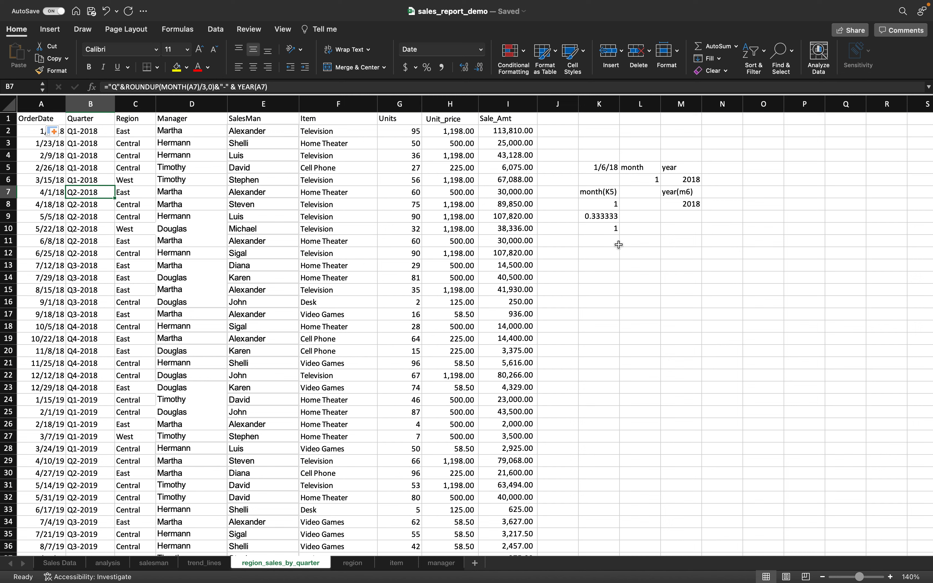
click(604, 256)
text(4/1/)
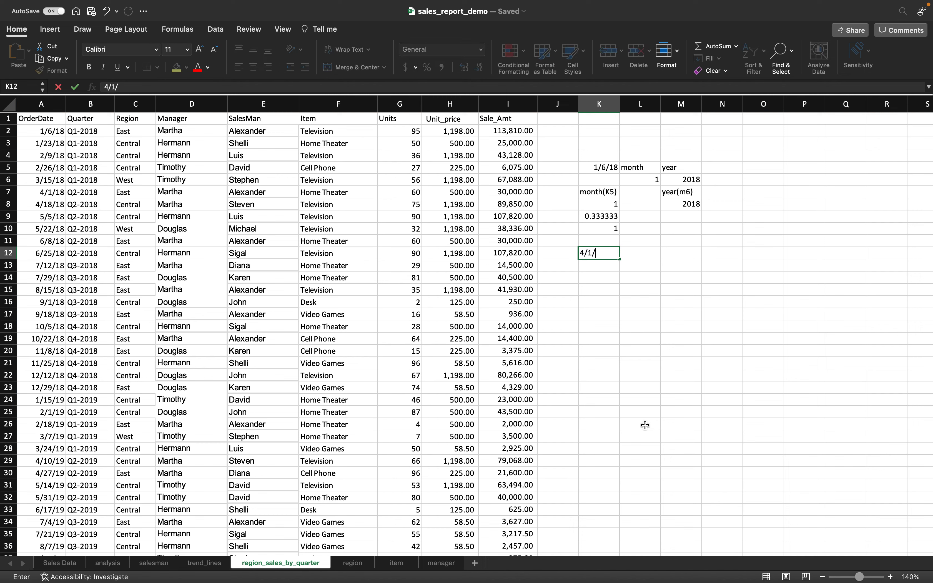
text(18)
- Commit 4/1/18 in K12, label K13 'month(k12)' and enter =MONTH(K12) in K14, giving 4
key(Return)
text(month()
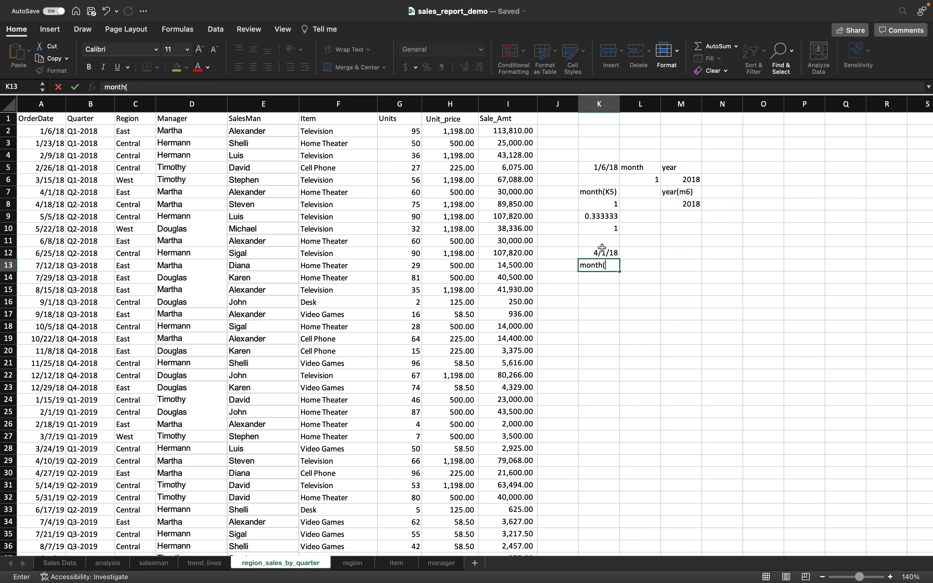
text(k12))
key(Return)
text(=month()
click(603, 253)
text())
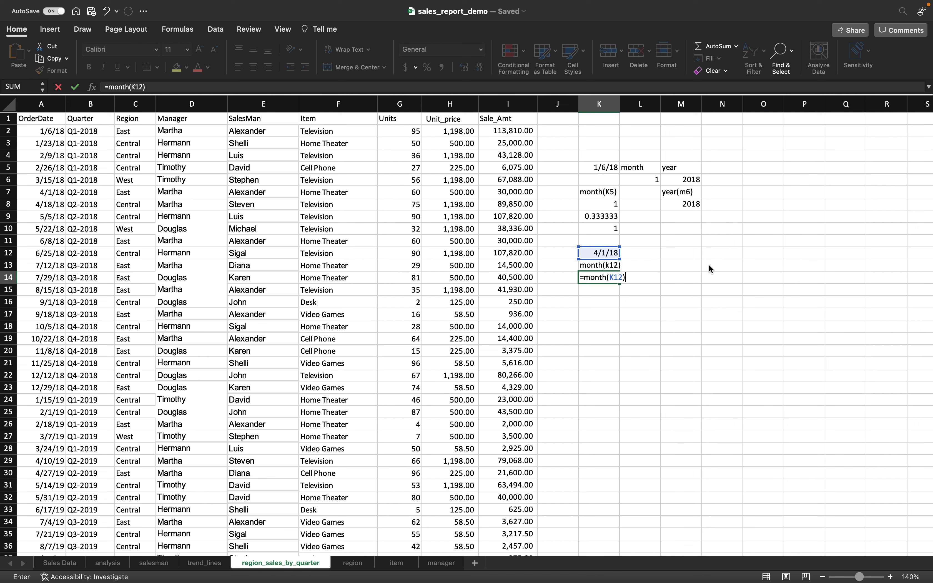
key(Return)
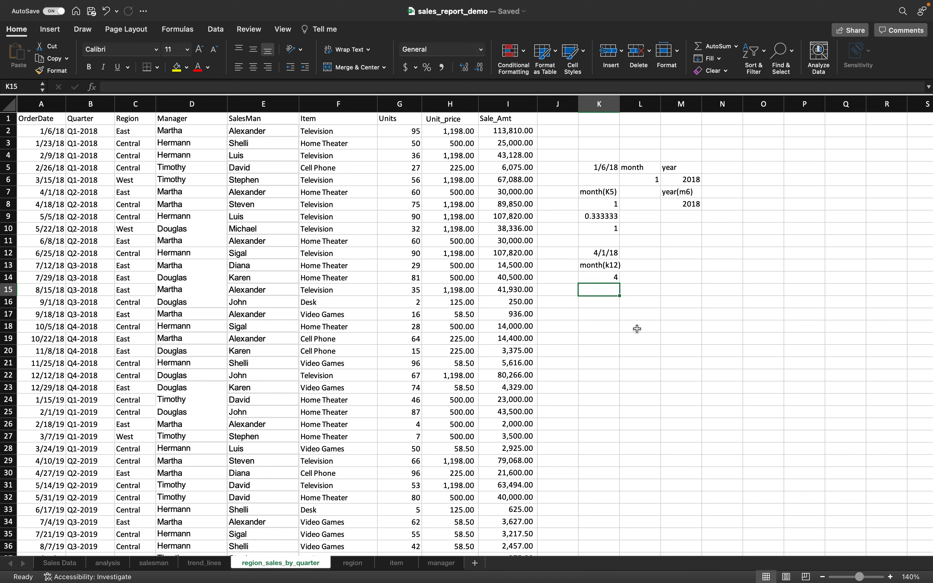
key(Return)
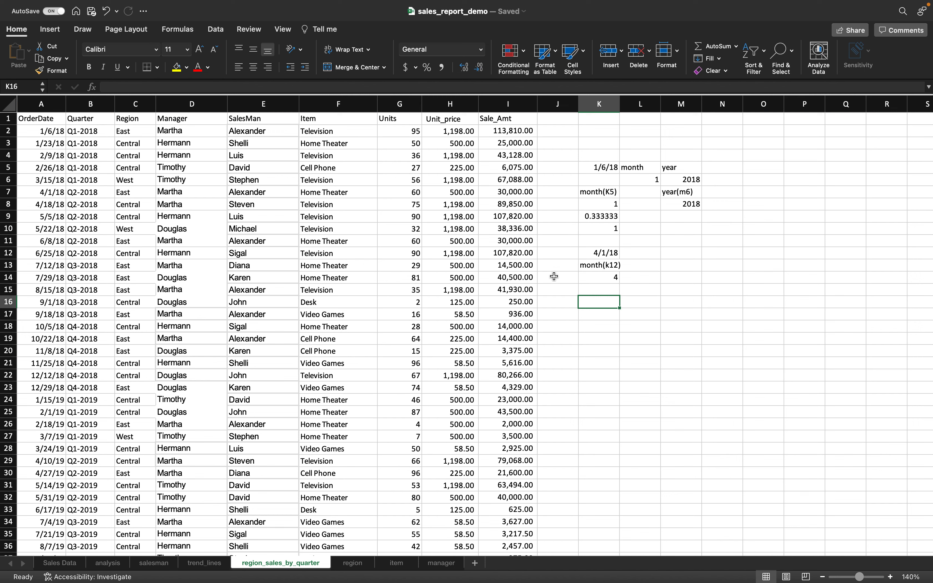
- Enter =4/3 in K16 and =ROUNDUP(K16,0) in K17, rounding 1.333333 up to 2
click(79, 221)
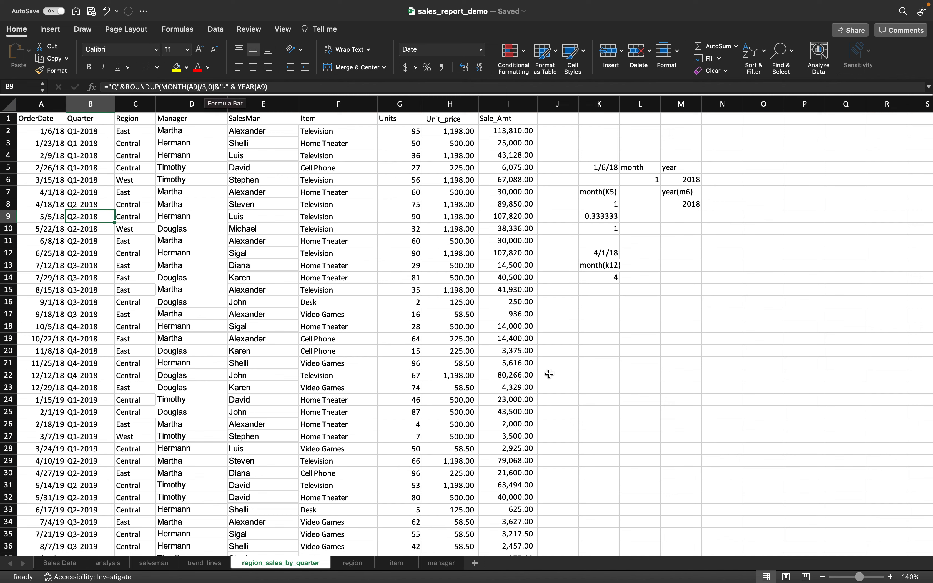
click(597, 302)
text(=)
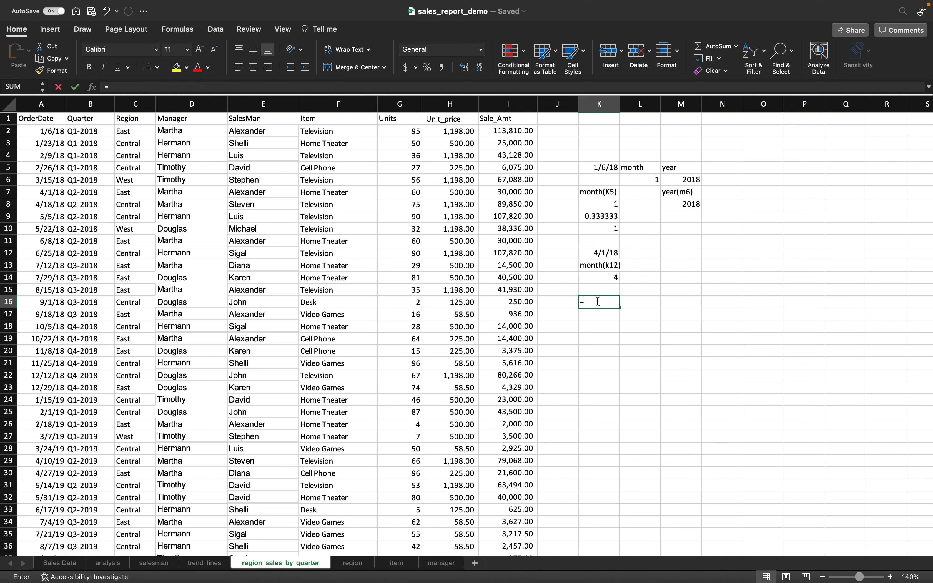
text(4/3)
key(Return)
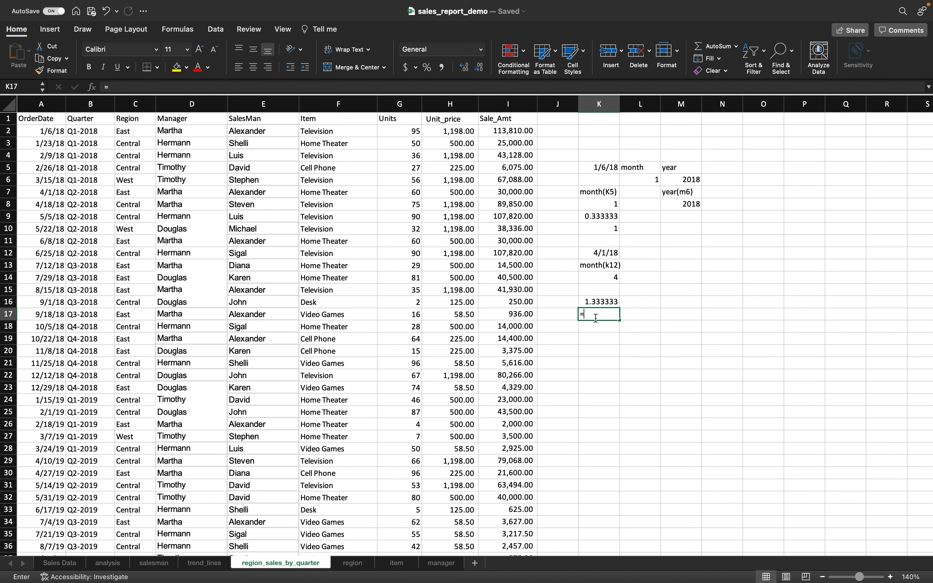
text(=roundup()
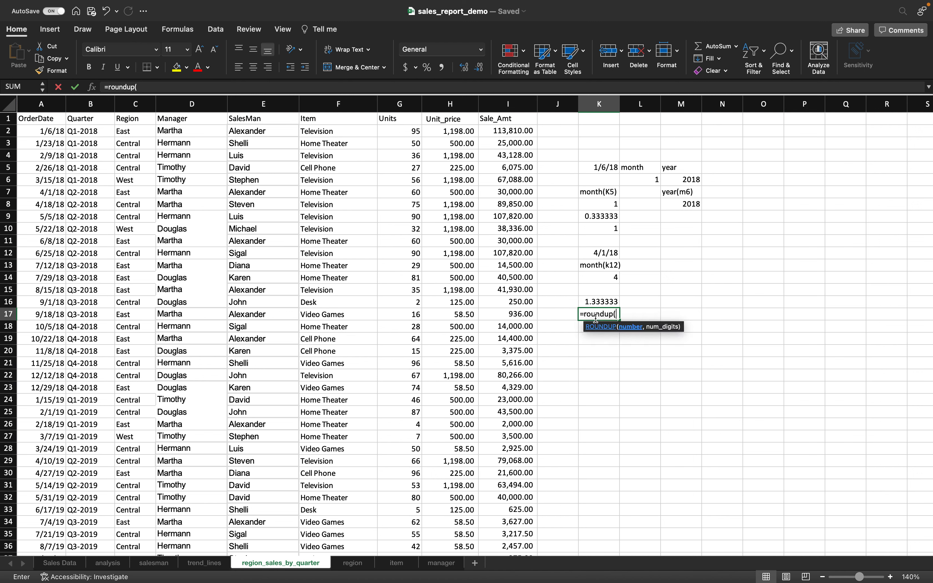
click(599, 301)
text(,0))
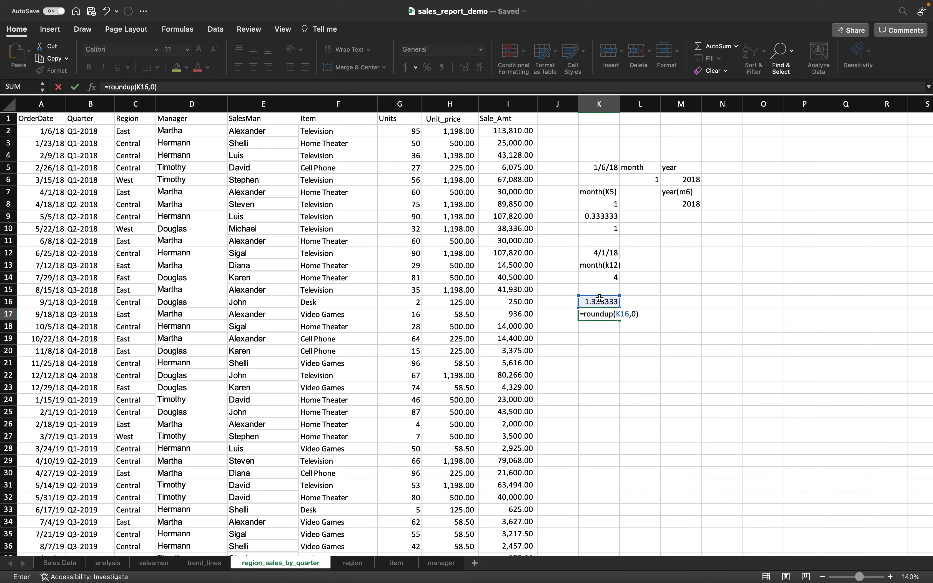
key(Return)
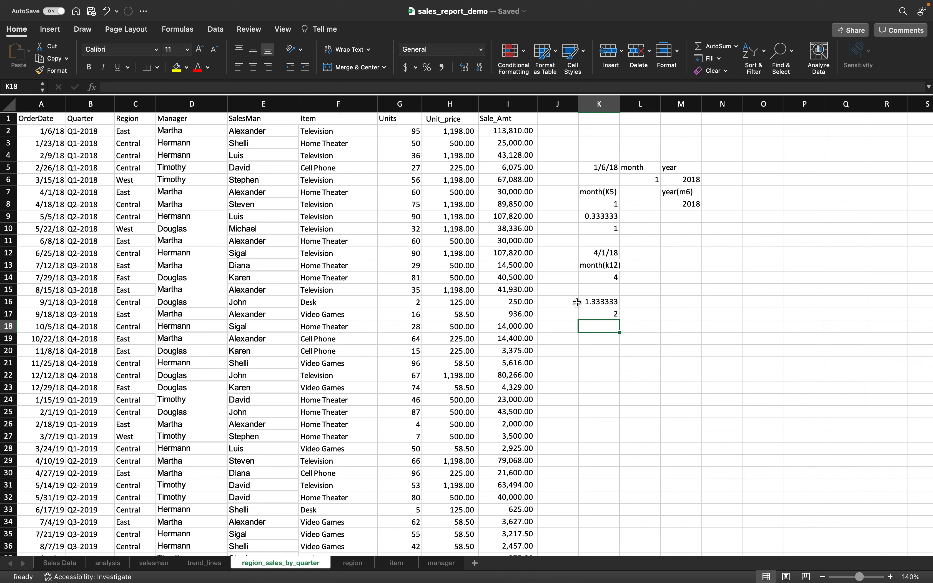
click(51, 204)
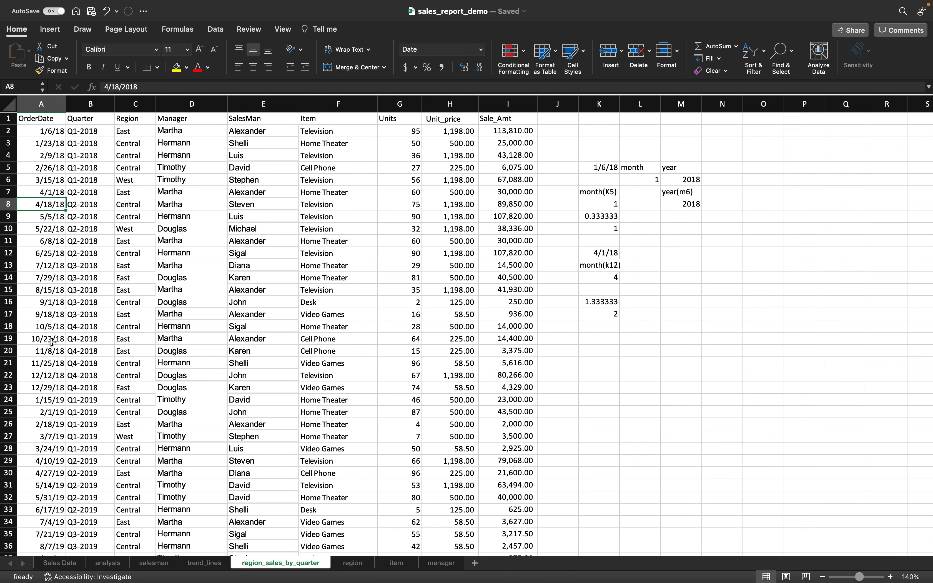
- Enter the test date 8/7/19 in K20, matching the order date in A36
scroll(51, 342, down, 5)
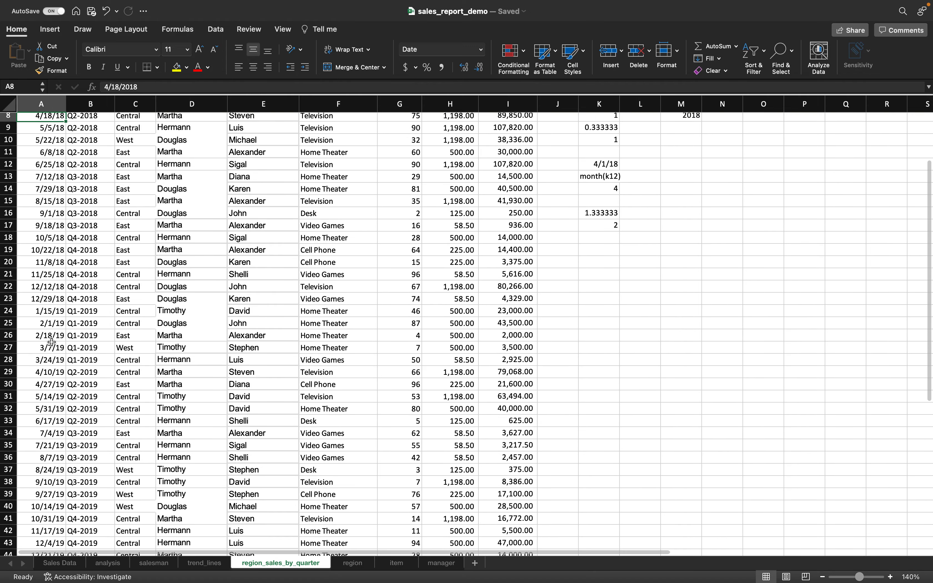
scroll(52, 341, down, 2)
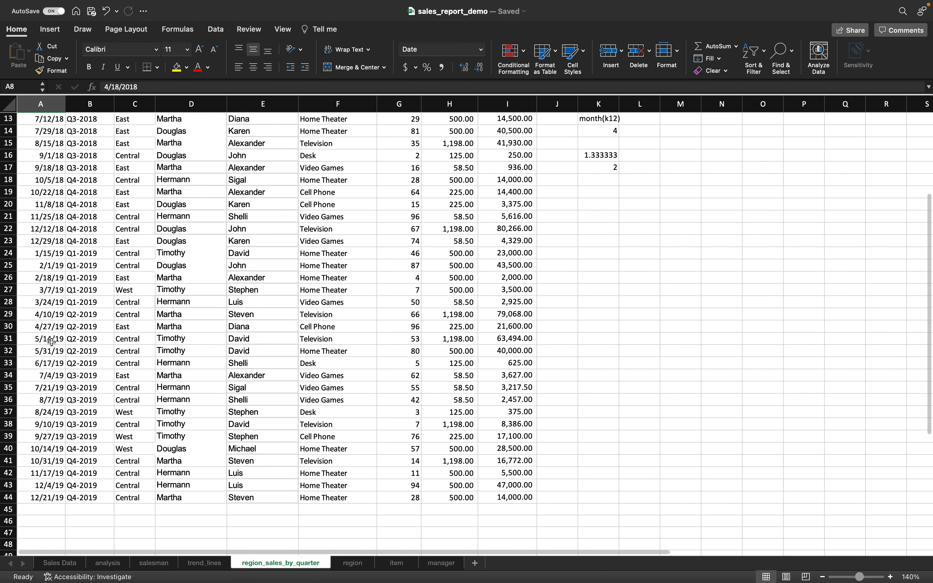
scroll(51, 341, down, 1)
click(53, 388)
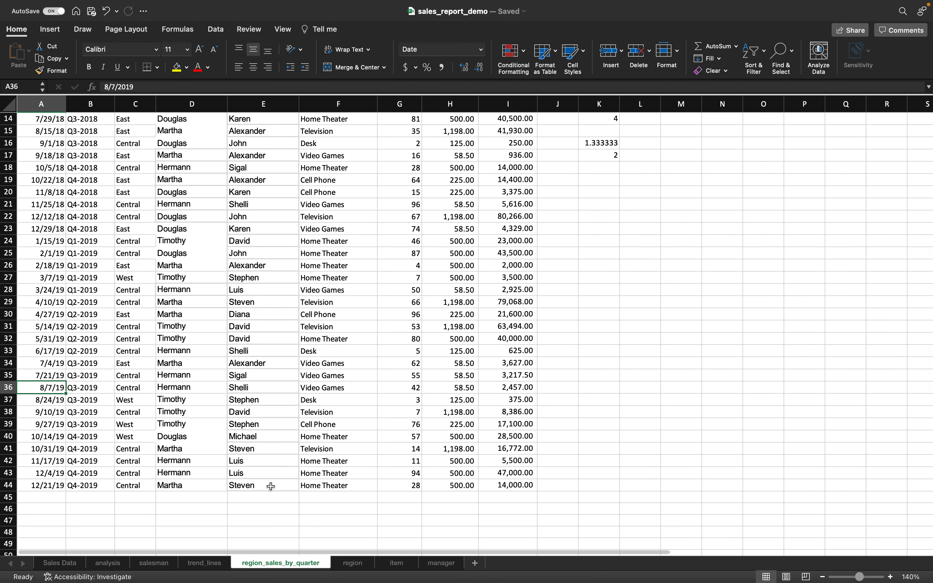
click(597, 197)
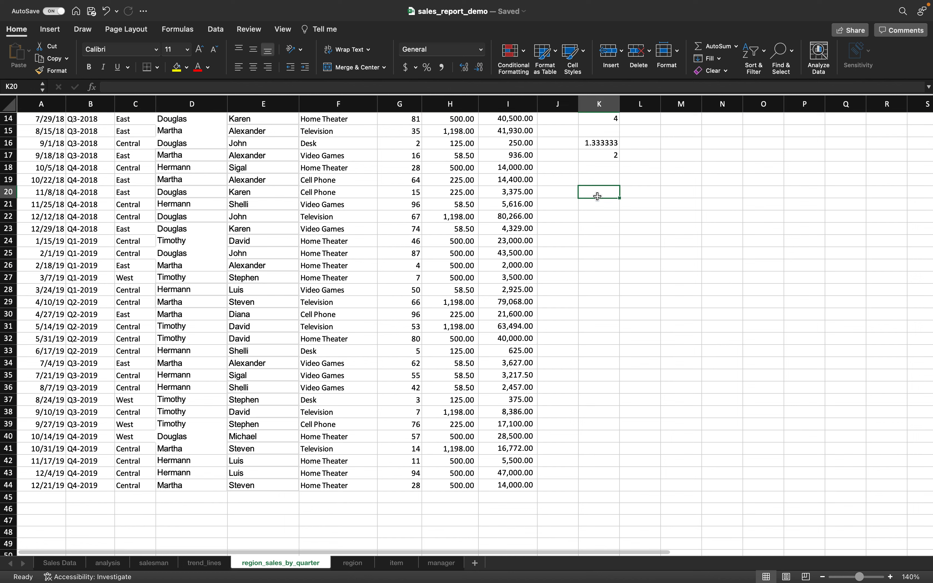
text(8/7/)
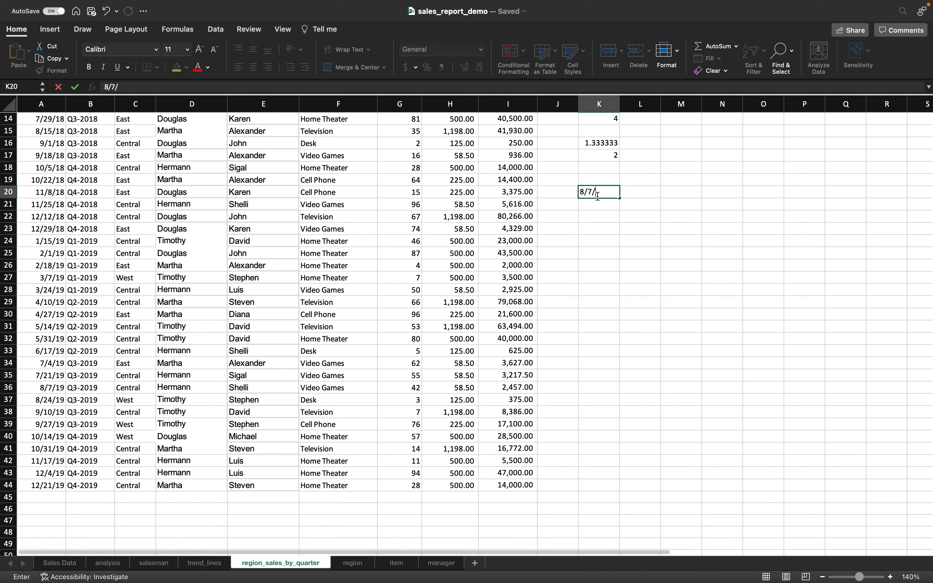
text(19)
click(50, 389)
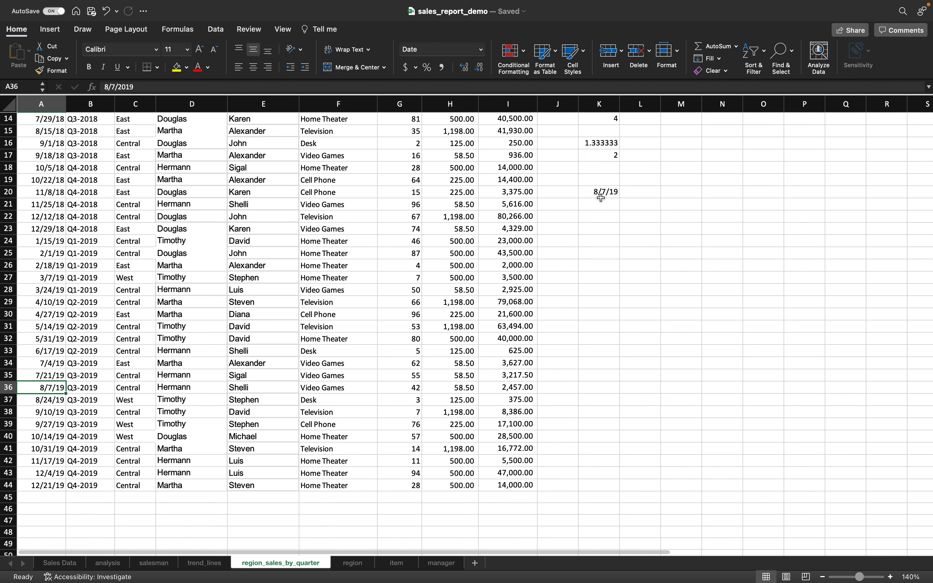
- Enter =MONTH(K20) in K22, giving 8
click(599, 216)
double_click(598, 216)
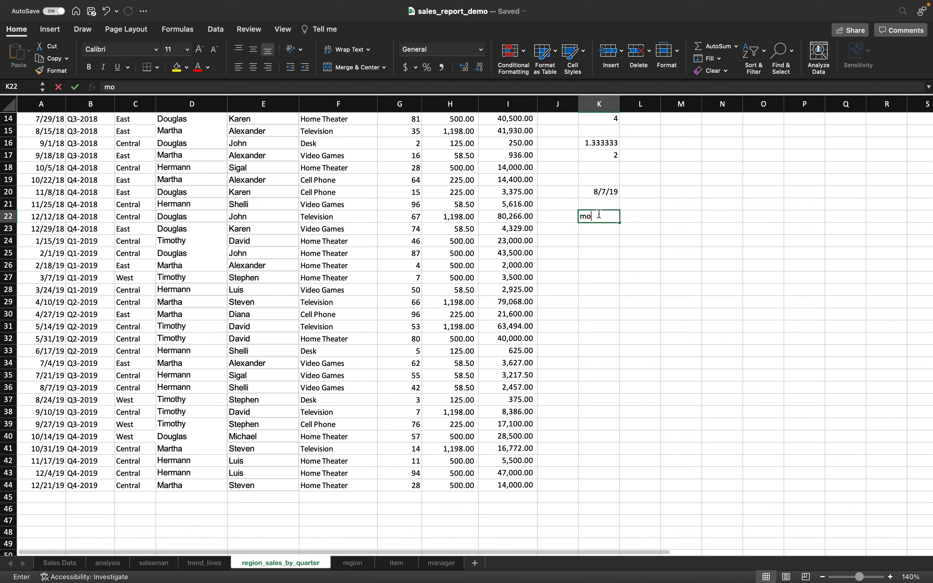
text(=month()
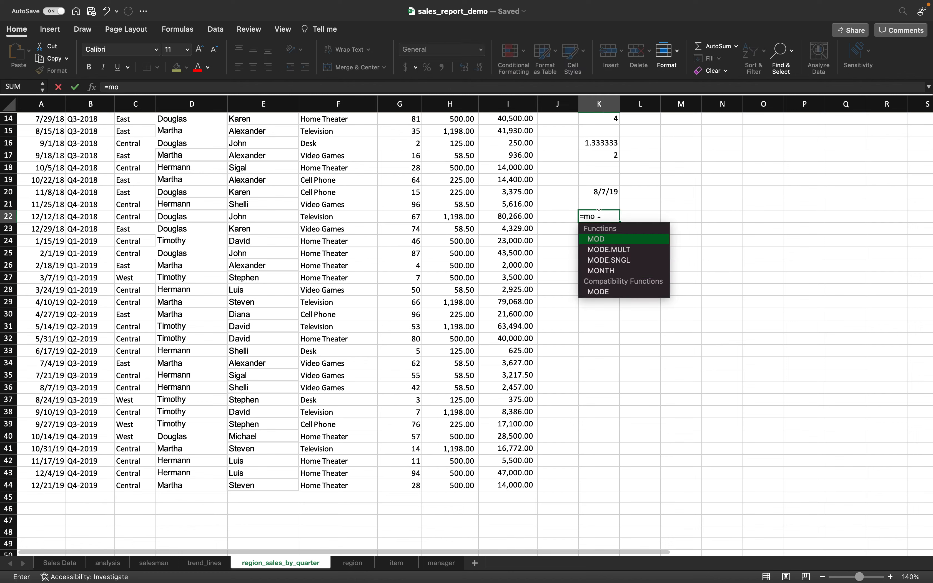
click(603, 193)
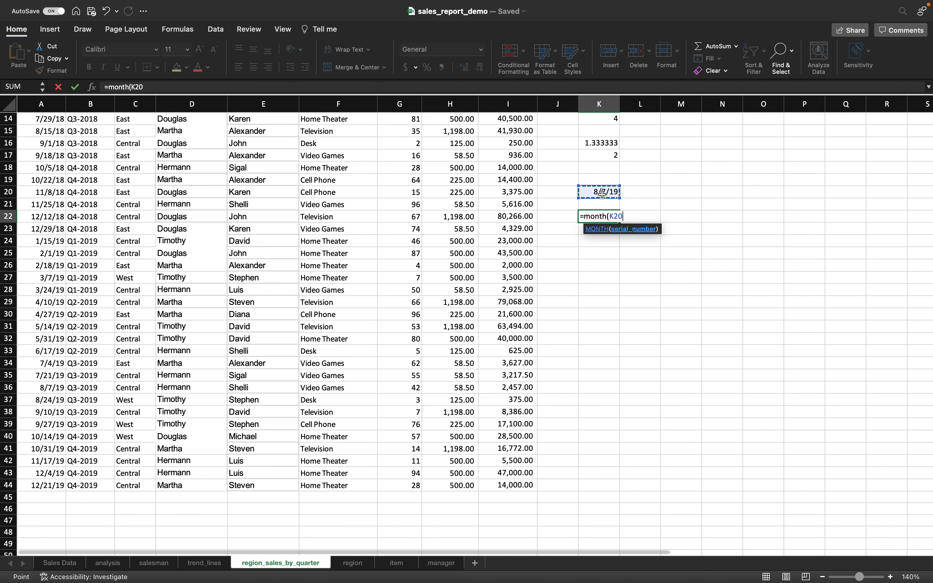
text())
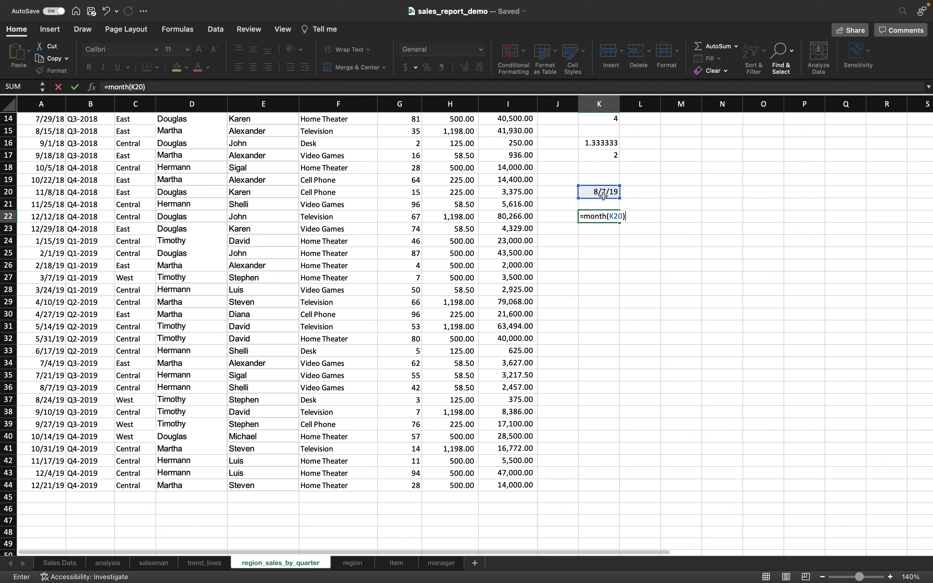
key(Return)
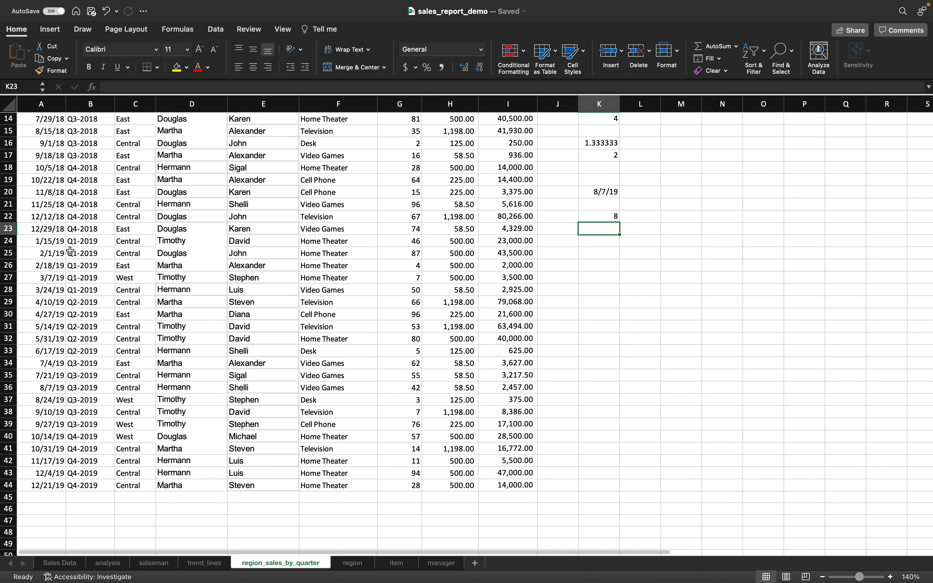
- Divide the month by 3 with =K22/3 in K23
click(54, 387)
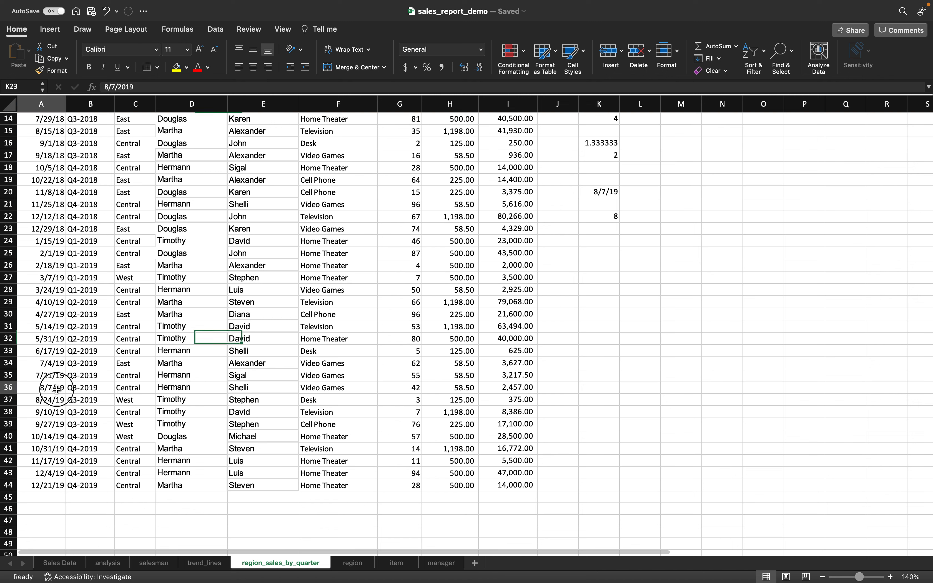
click(89, 389)
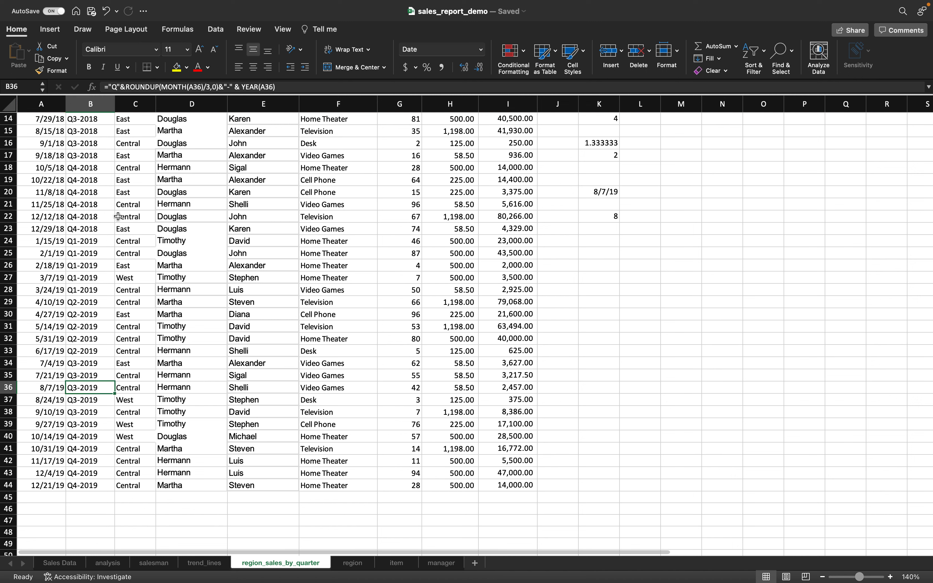
click(606, 229)
text(=)
click(603, 215)
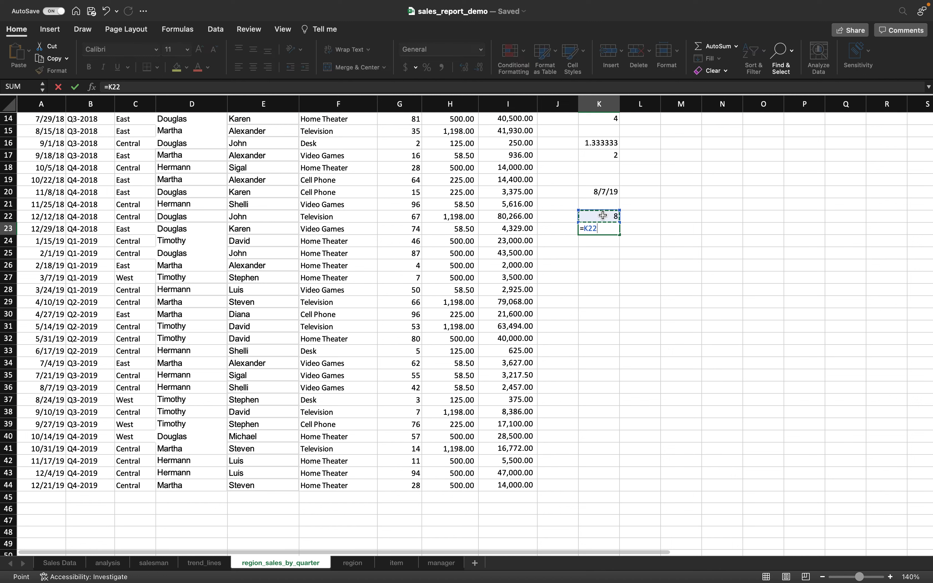
text(/3)
key(Return)
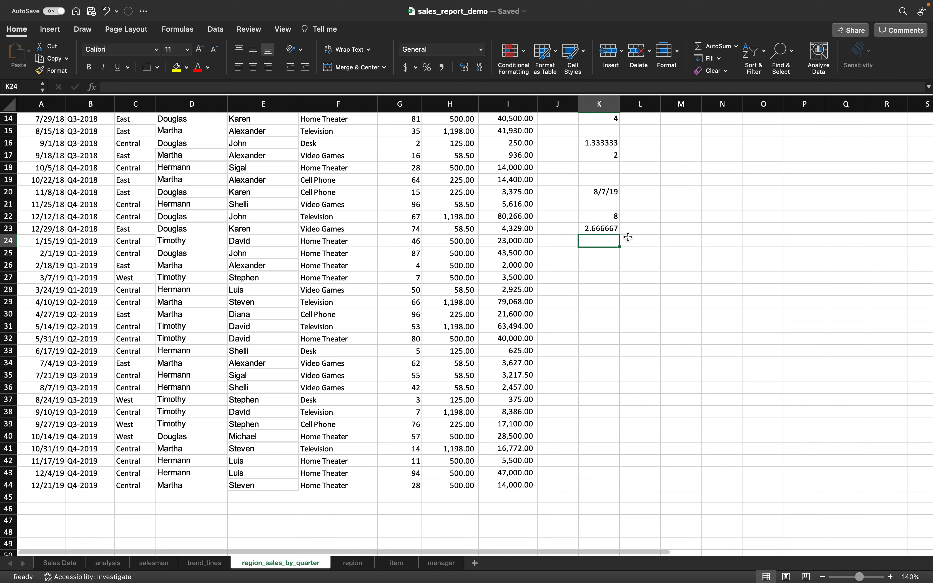
- Enter =ROUNDUP(K23,0) in K24, giving quarter 3
text(=round()
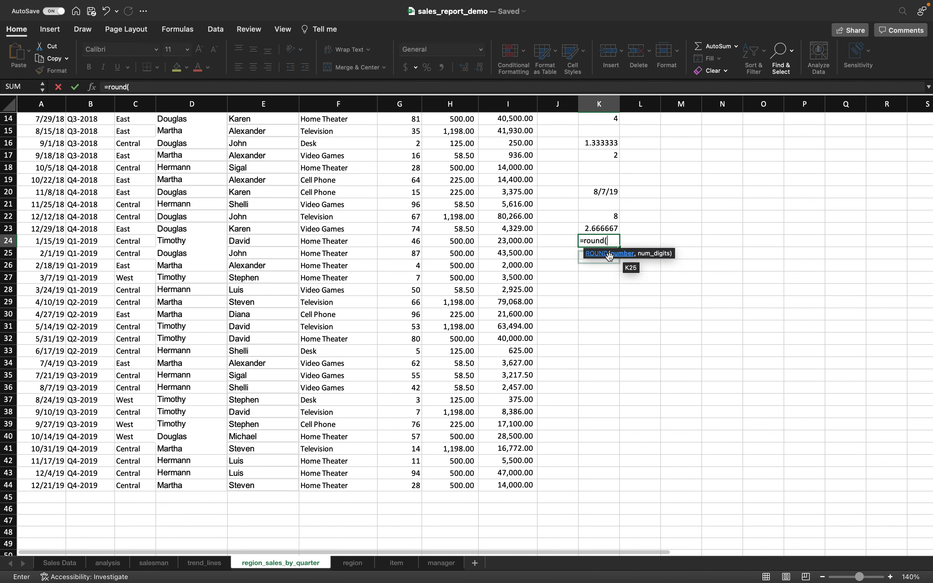
click(604, 228)
text(.)
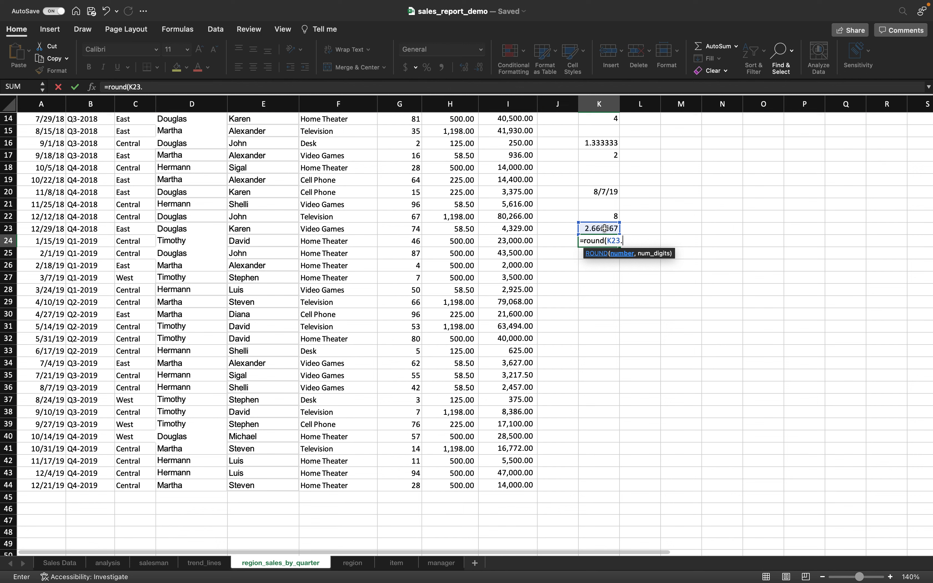
click(603, 242)
text(up)
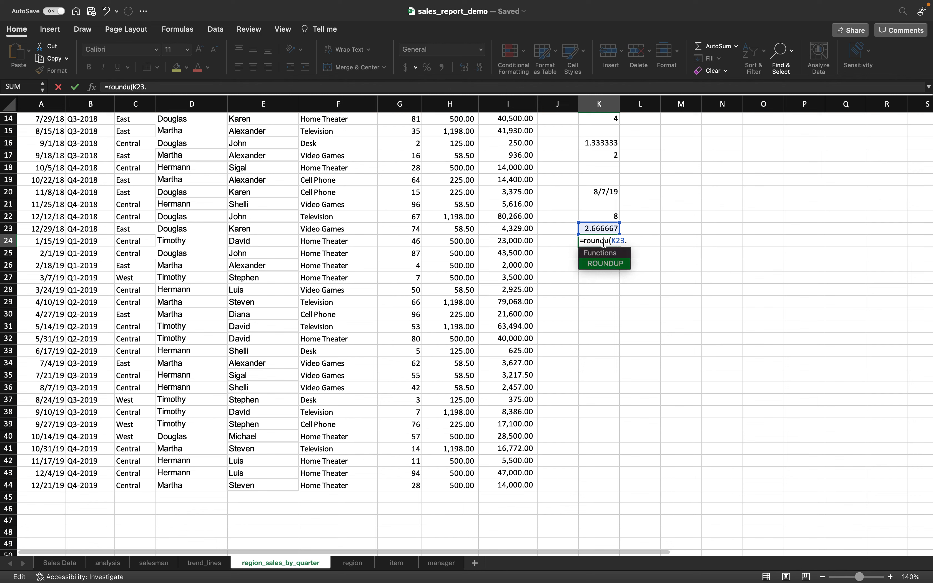
click(633, 240)
key(BackSpace)
text(,0))
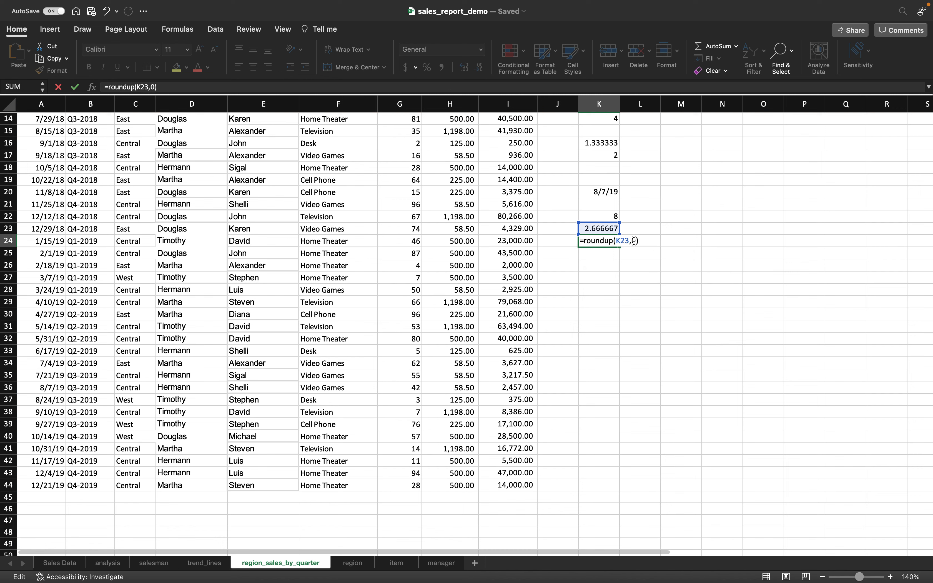
key(Return)
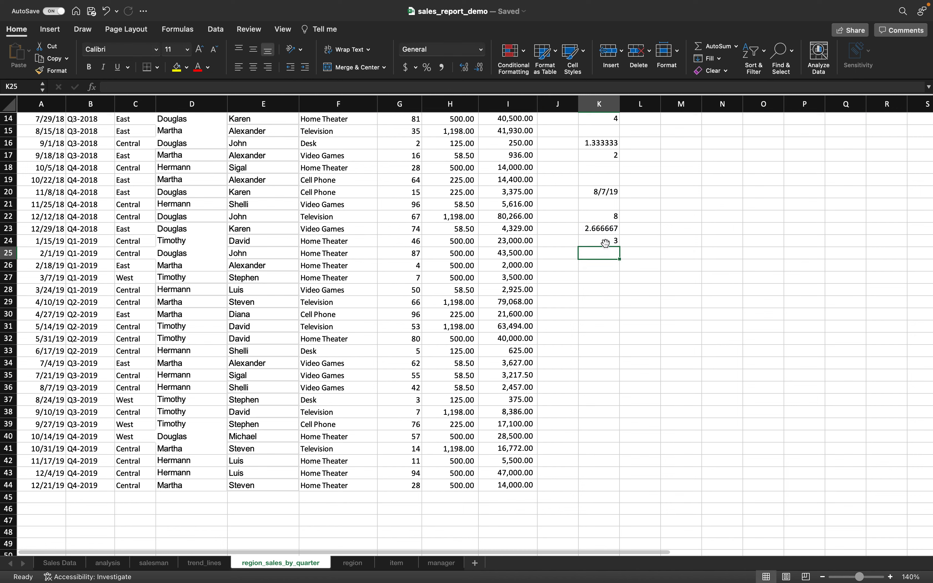
click(605, 243)
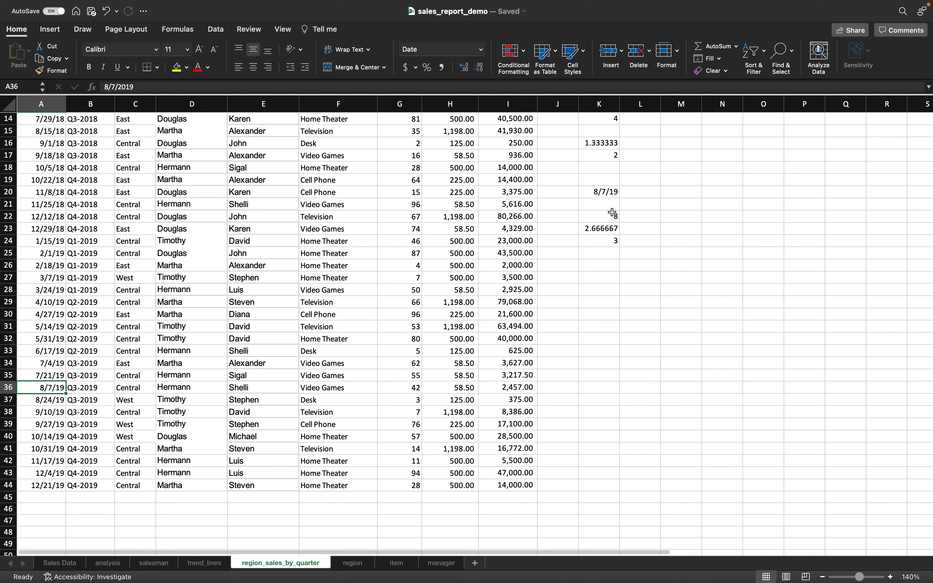
- Enter =YEAR(K20) in K26, giving 2019
click(605, 268)
text(=year()
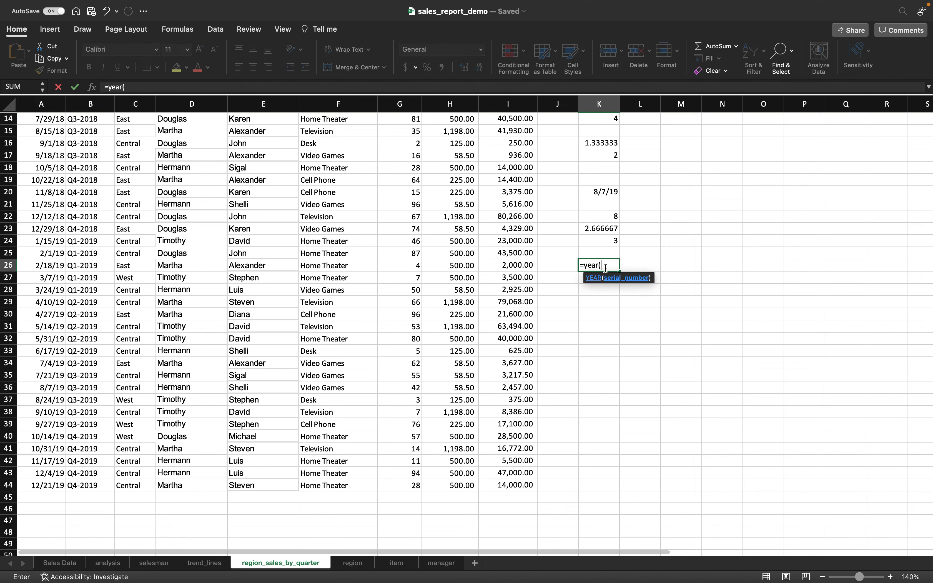
click(607, 195)
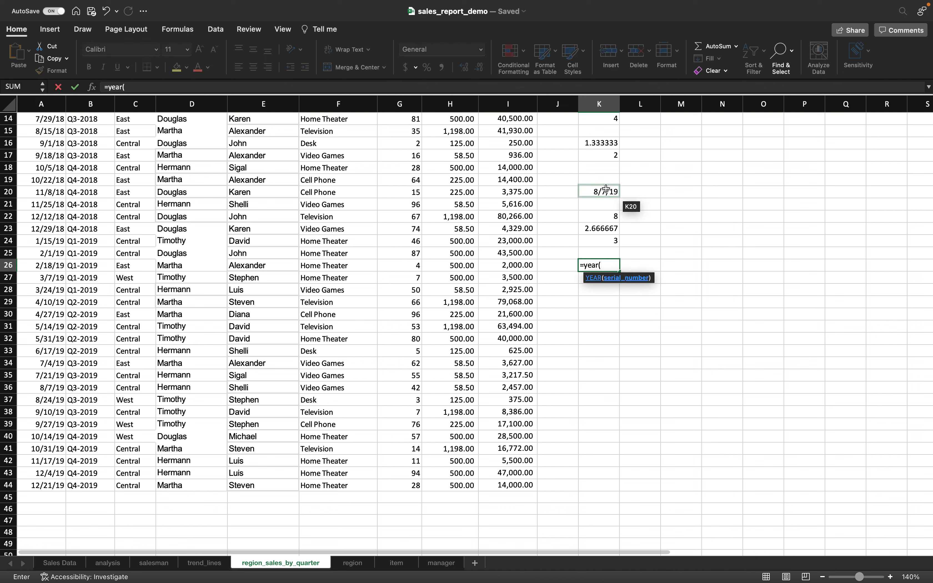
text())
key(Return)
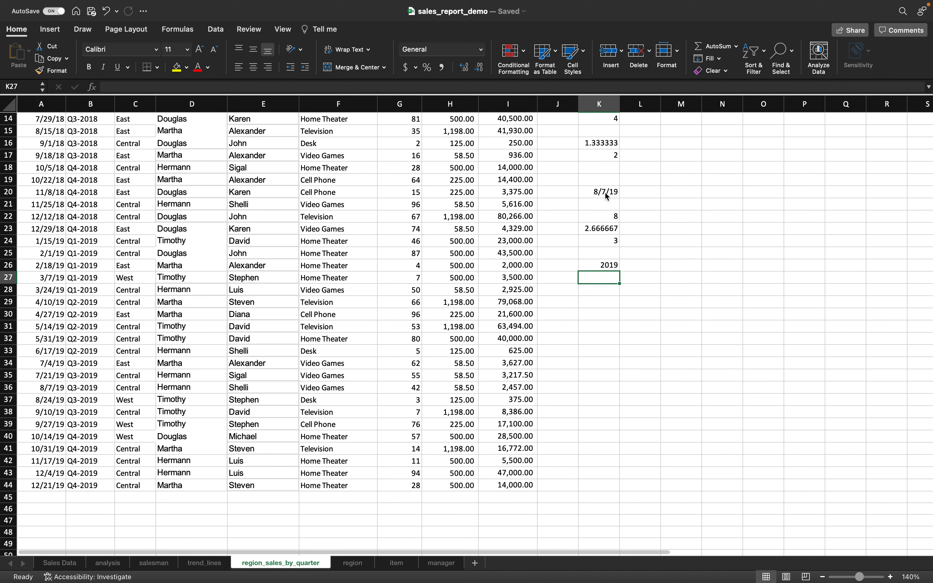
click(50, 395)
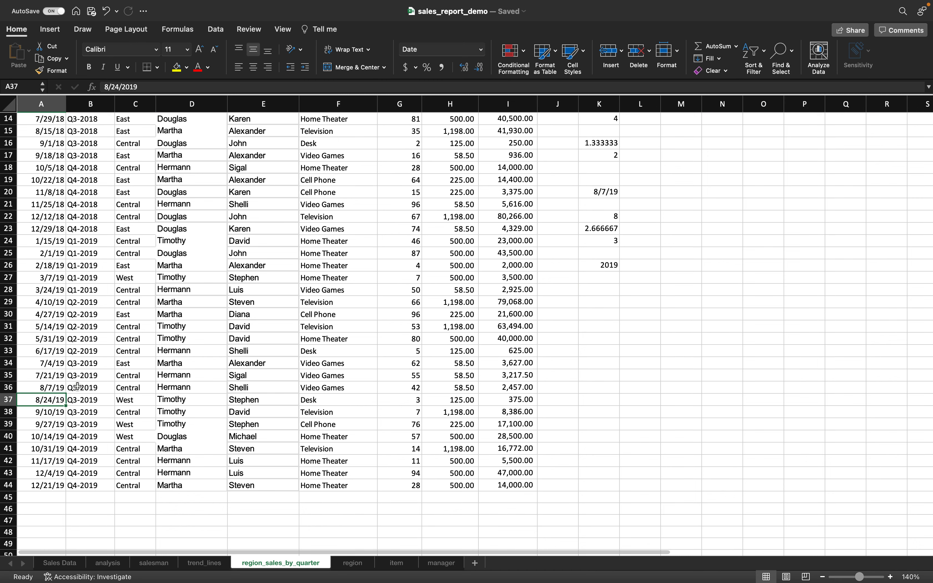
click(77, 386)
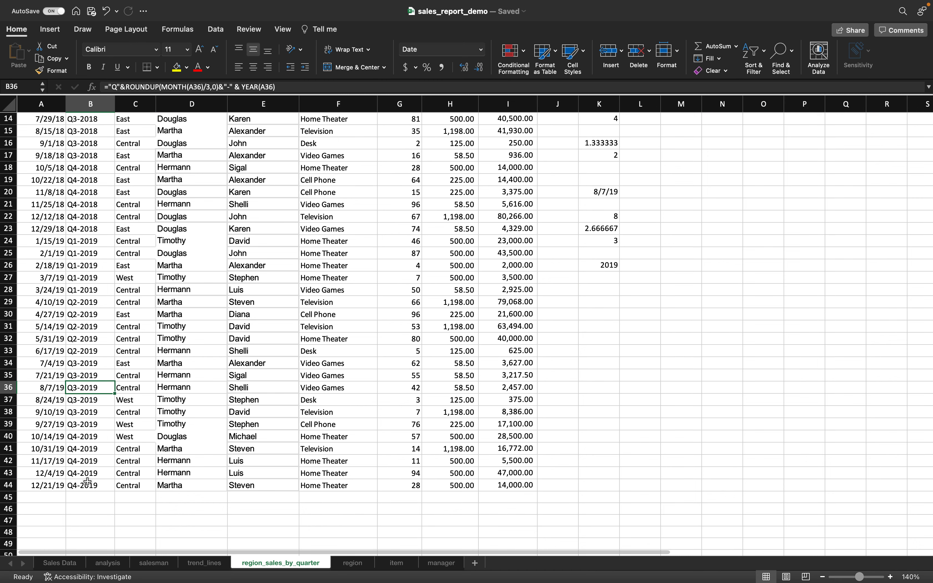
- Clear the scratch calculations in K5:M28
scroll(87, 482, up, 5)
drag(594, 170, 648, 180)
drag(651, 228, 698, 442)
key(Delete)
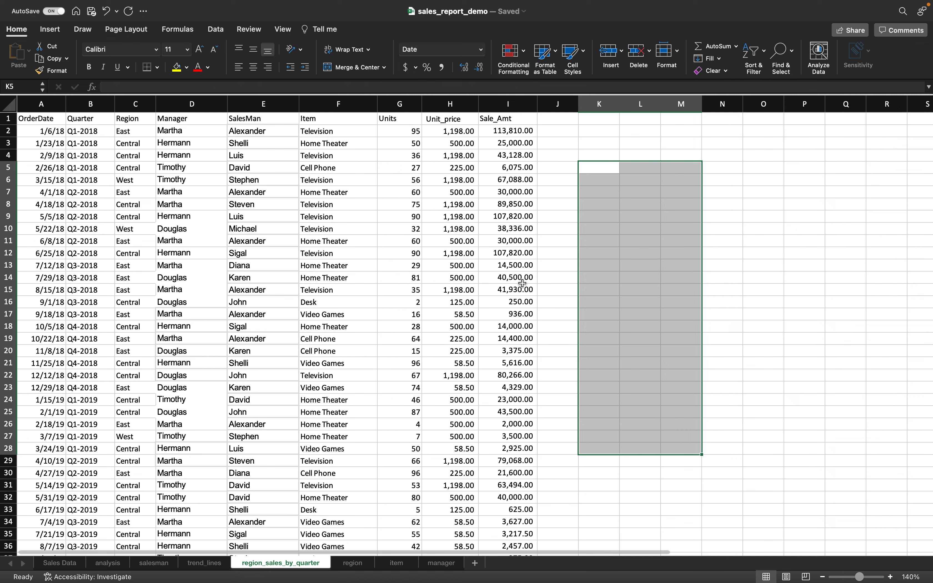
- Type the heading 'Sales for Region by Quarter' into cell L3
click(632, 144)
text(Sales for Regi)
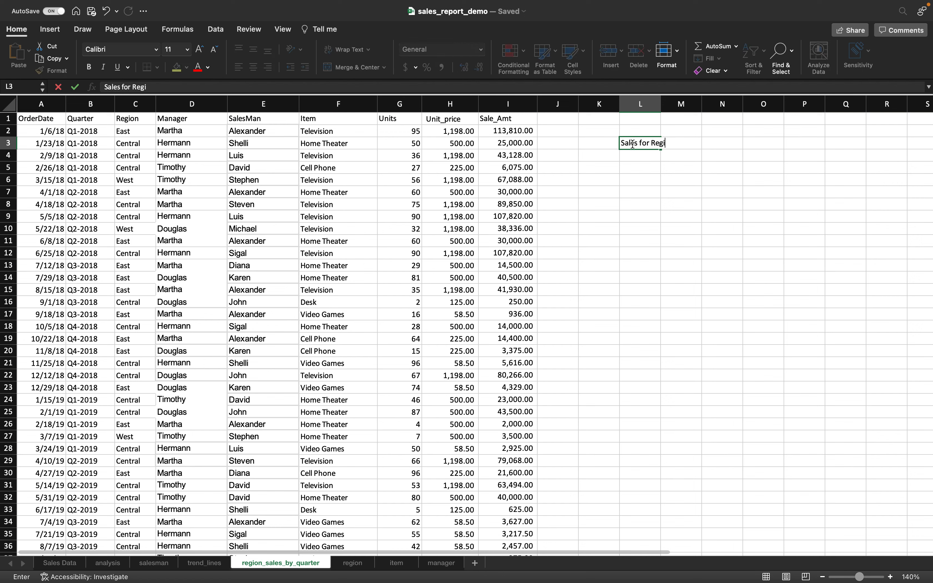
text(Quarter)
click(646, 170)
- Merge and center the title across L3:N3 and apply the 40% - Accent3 cell style
drag(654, 144, 739, 144)
click(354, 67)
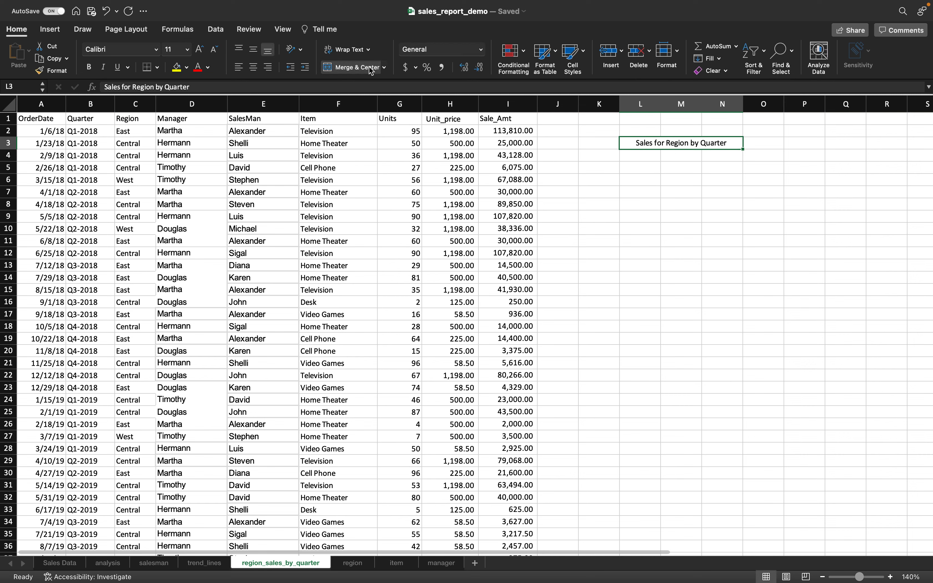
click(573, 54)
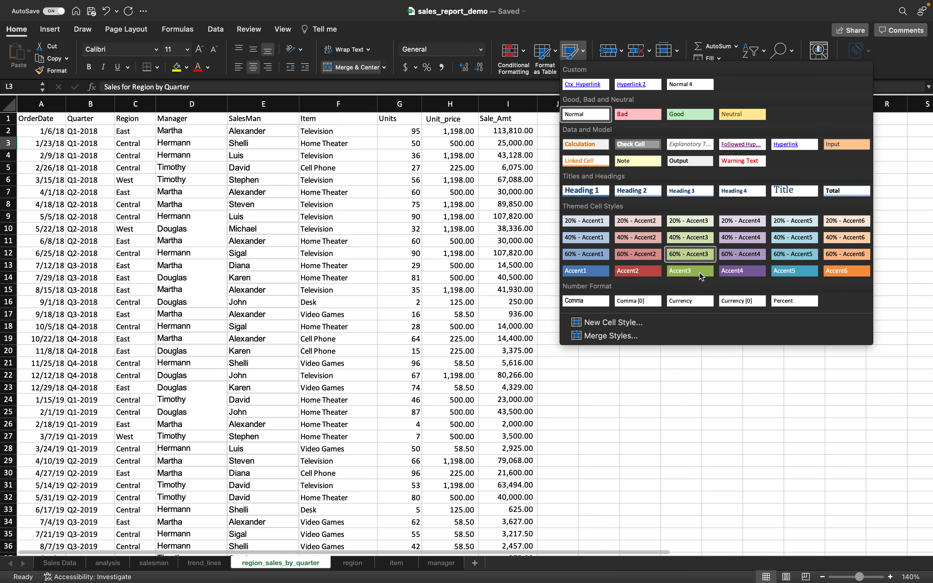
click(692, 241)
click(634, 225)
click(597, 171)
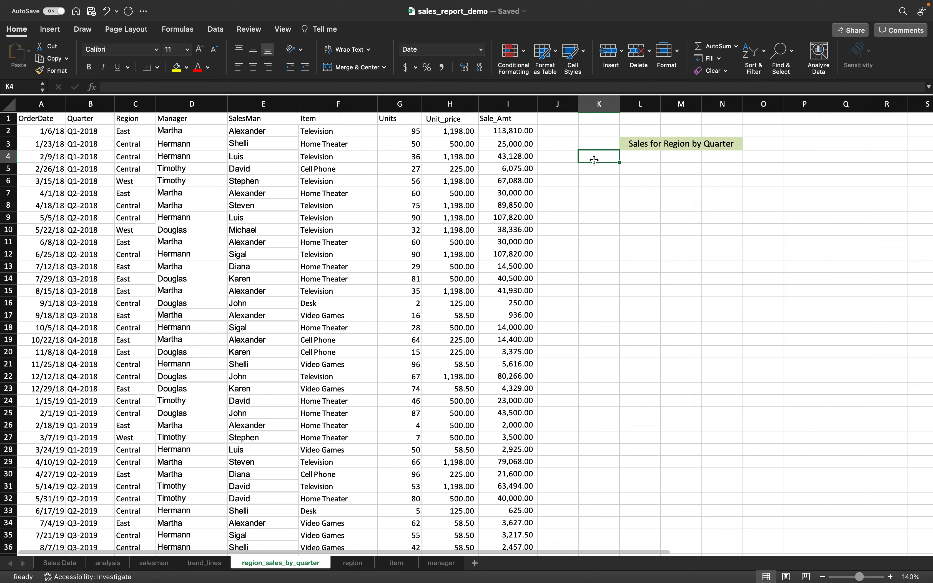
- Enter region headers East, Central and West in L4:N4
click(641, 159)
text(East)
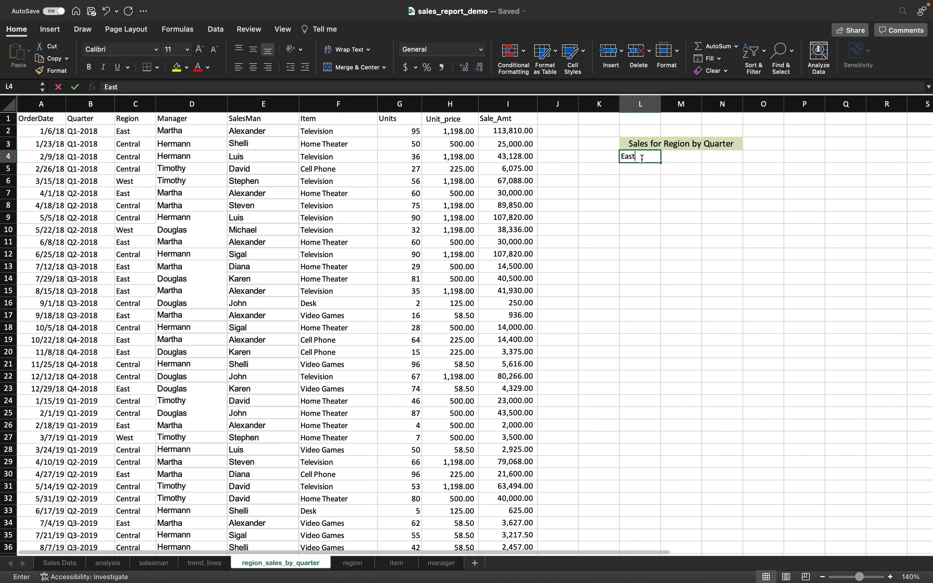
key(Tab)
text(Central)
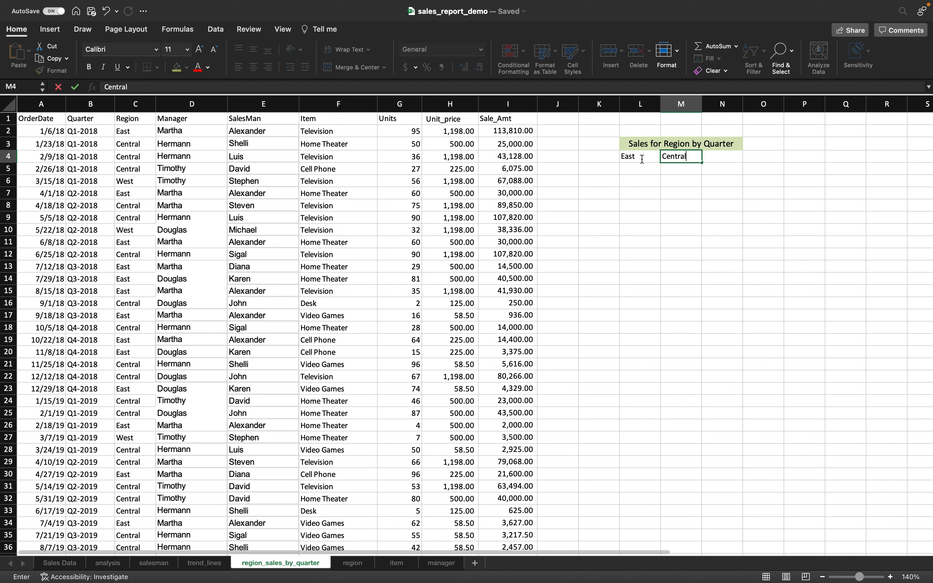
key(Tab)
text(Wes)
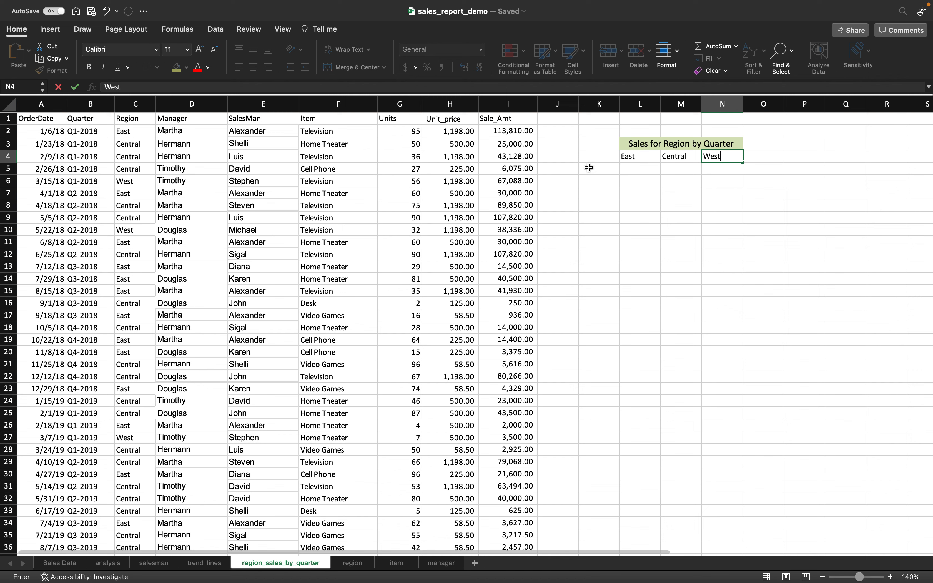
- Add the Quarter heading in K4 and start =UNIQUE( in K5
click(591, 153)
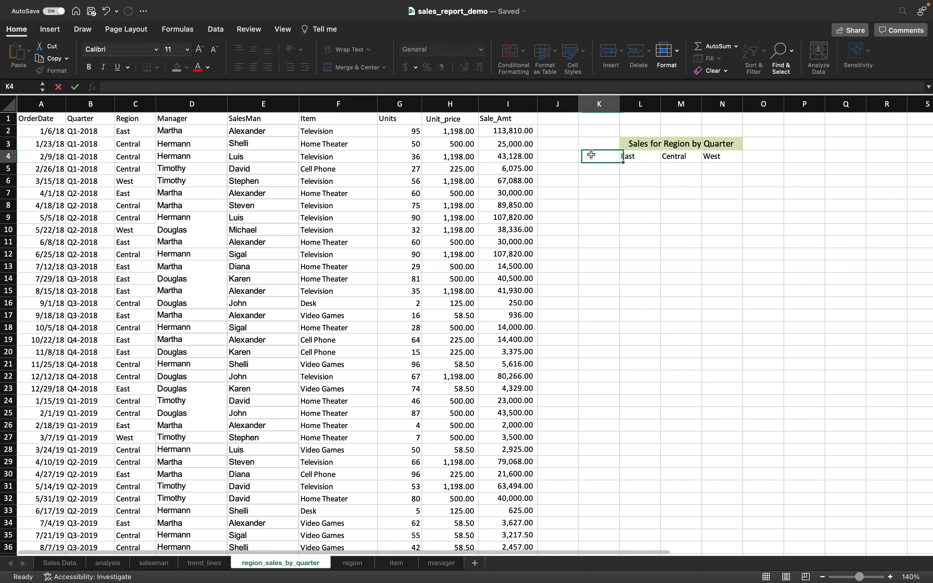
text(Quarter)
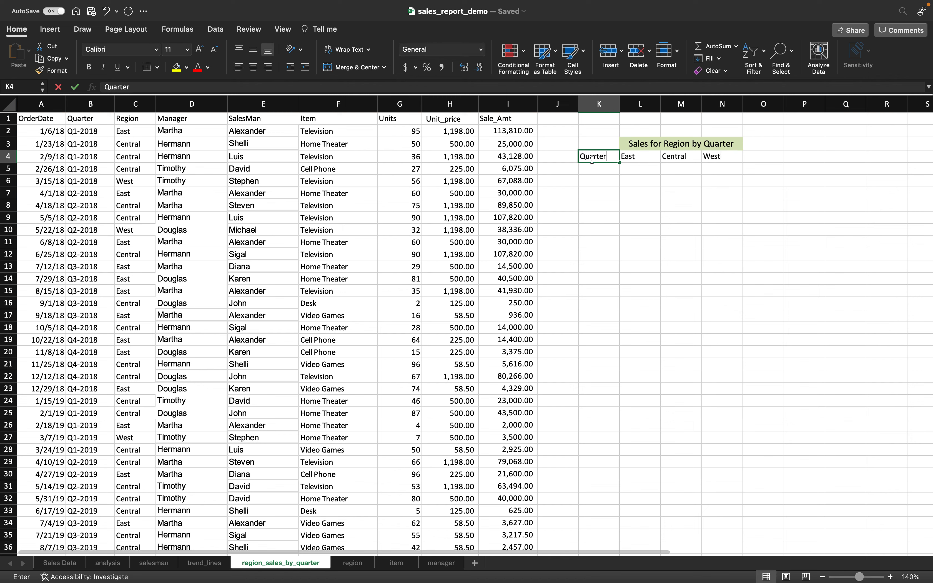
key(Return)
text(=unique()
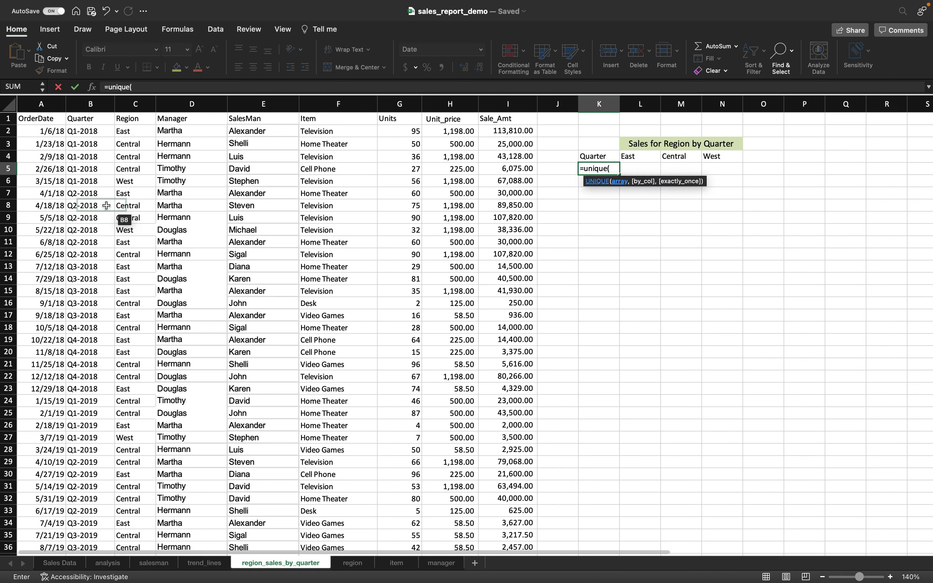
- Complete =UNIQUE(B2:B44) in K5, listing quarters Q1-2018 through Q4-2019 in K5:K12
click(88, 132)
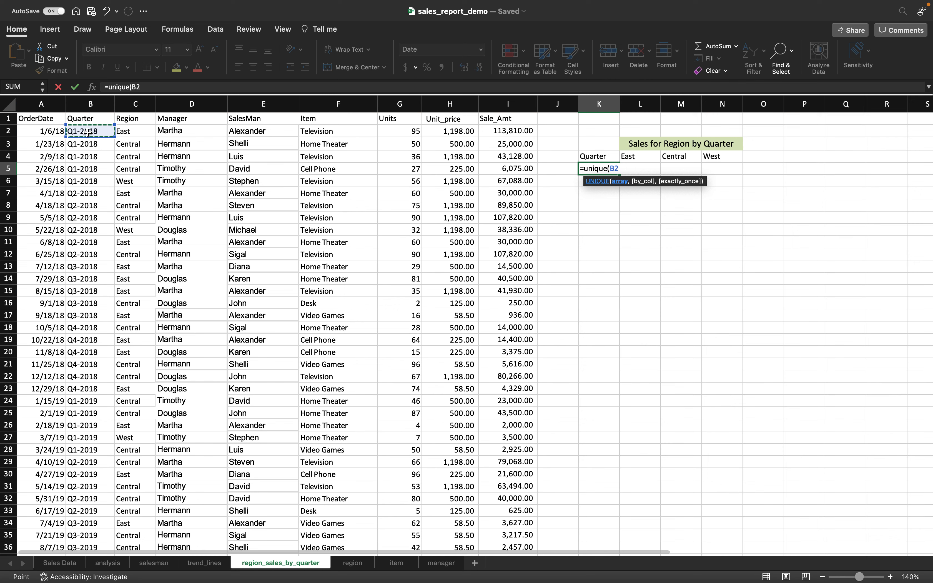
key(super+shift+Down)
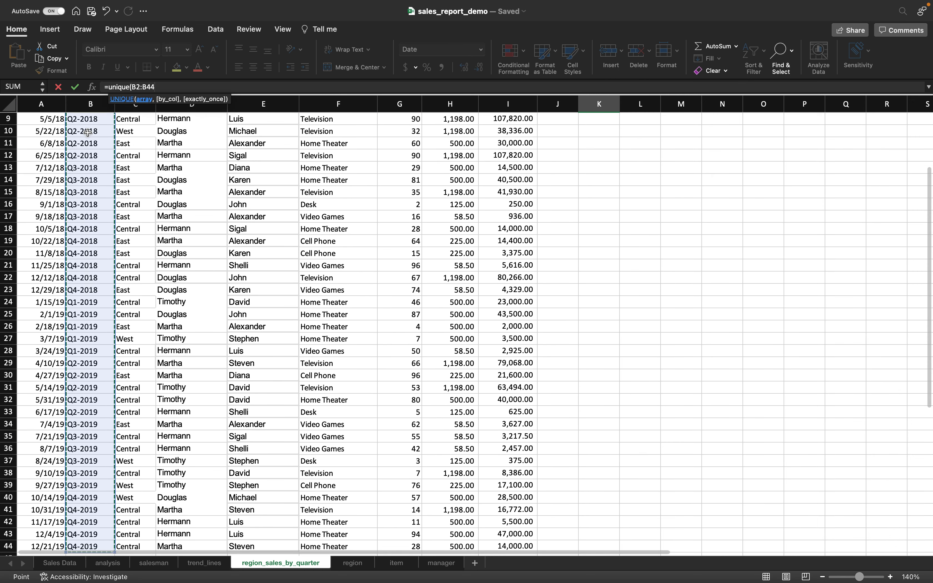
key(Return)
scroll(468, 132, up, 3)
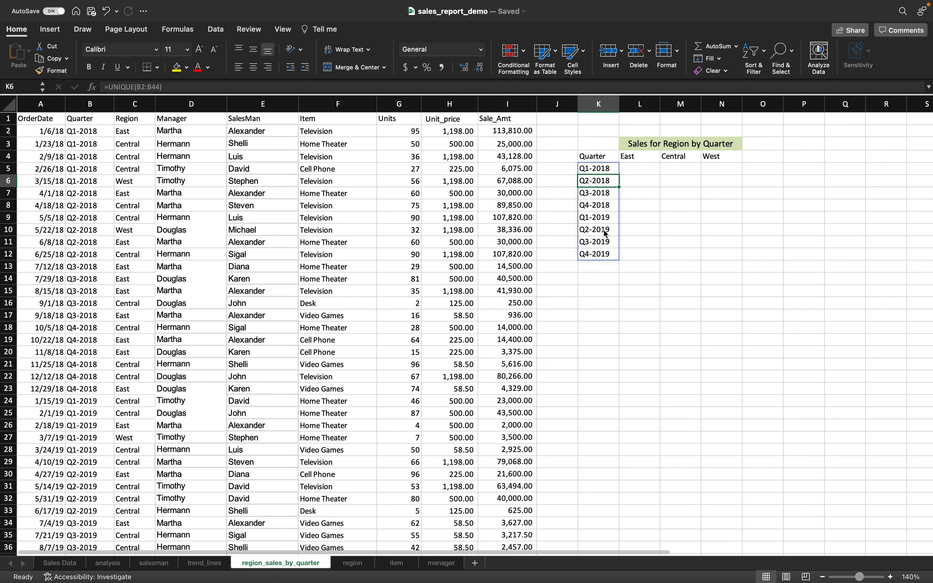
click(634, 170)
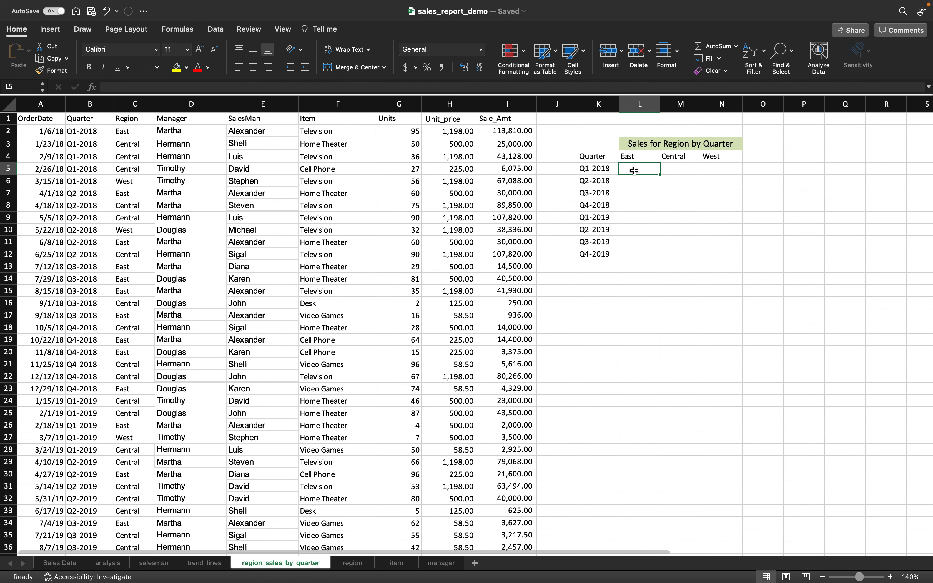
scroll(398, 227, down, 2)
scroll(398, 227, up, 2)
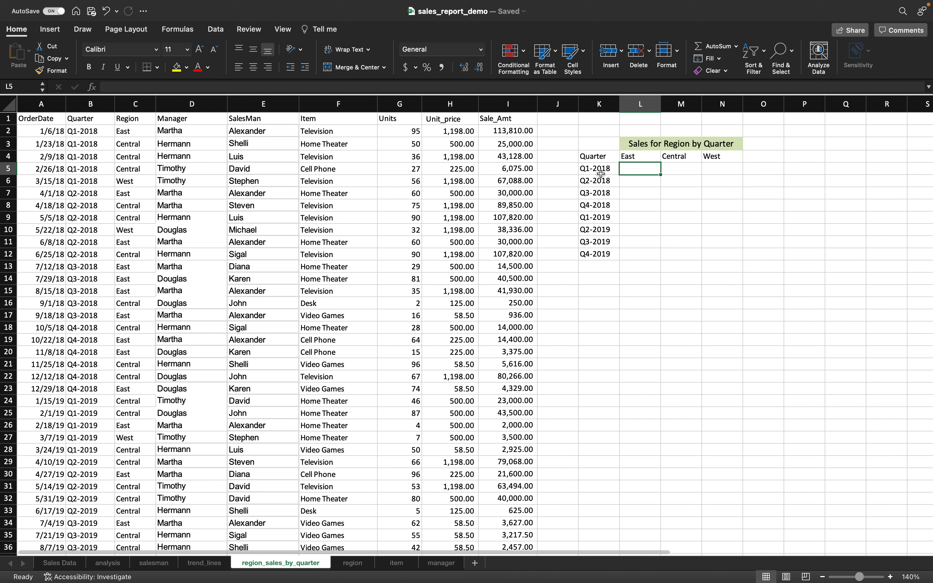
- Color row 2's date, quarter, region and 113,810.00 amount red
drag(50, 132, 130, 131)
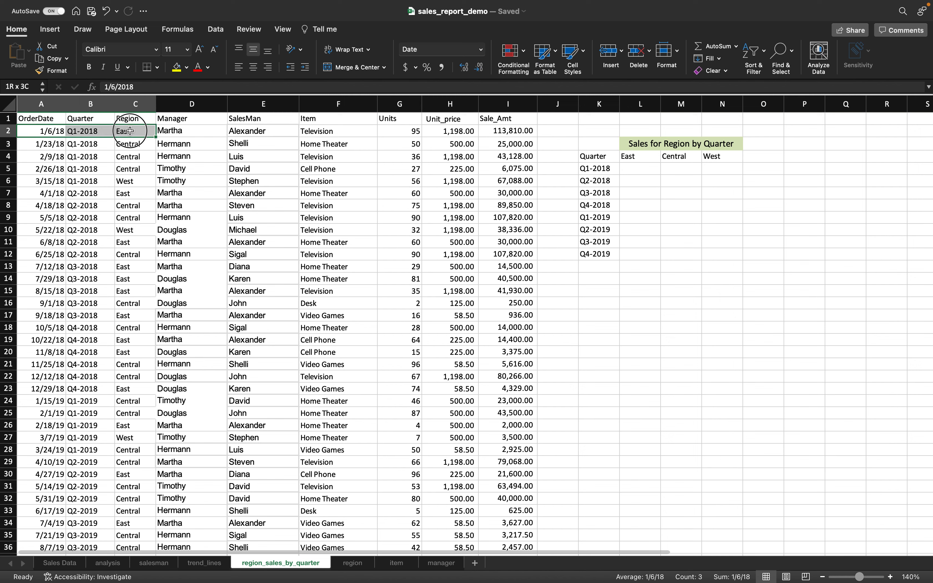
click(198, 67)
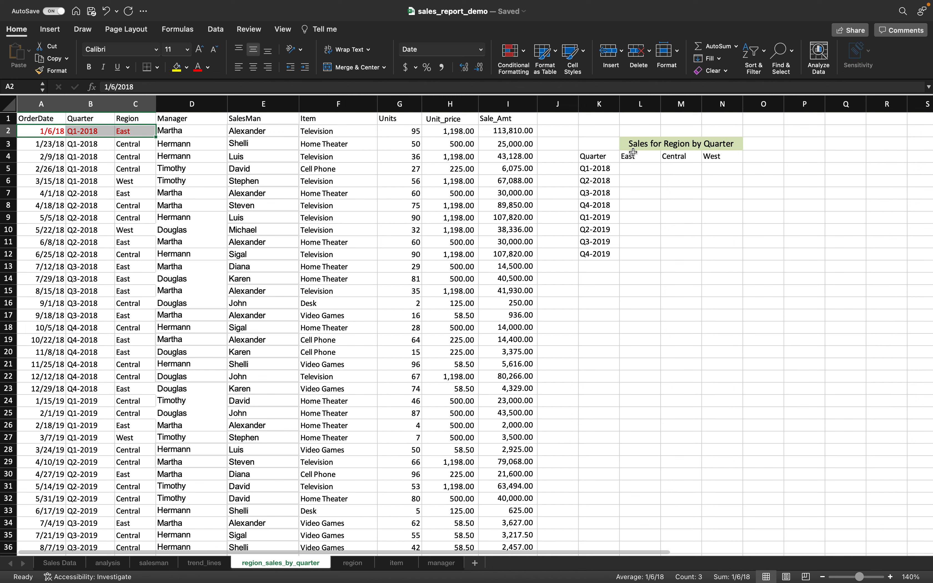
click(495, 131)
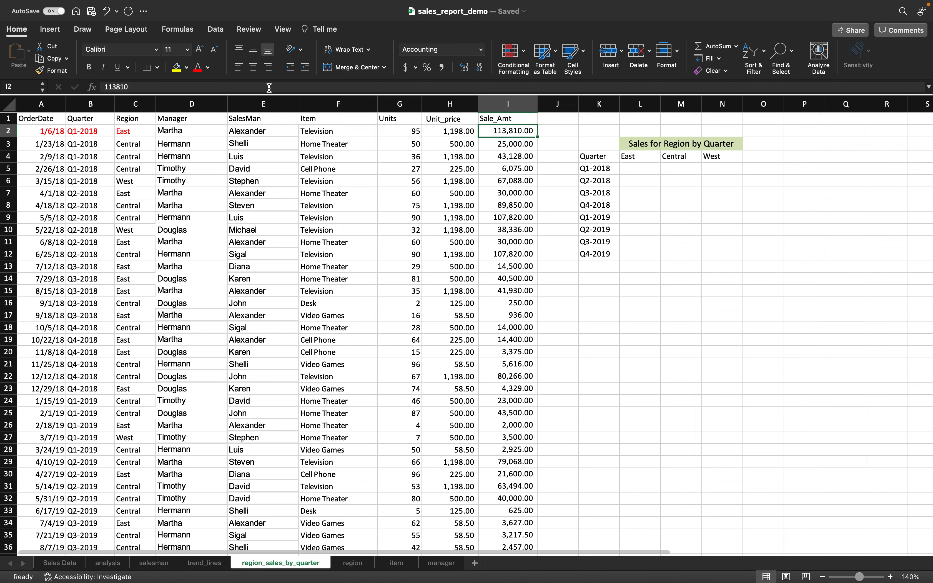
click(199, 68)
click(583, 181)
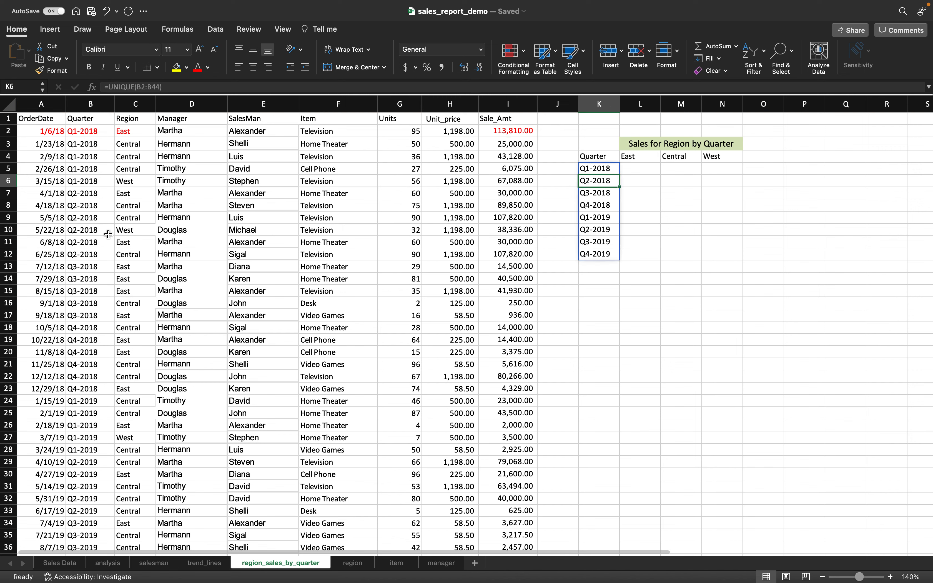
- Color the date, quarter and region of rows 7 and 11 green
drag(57, 194, 125, 194)
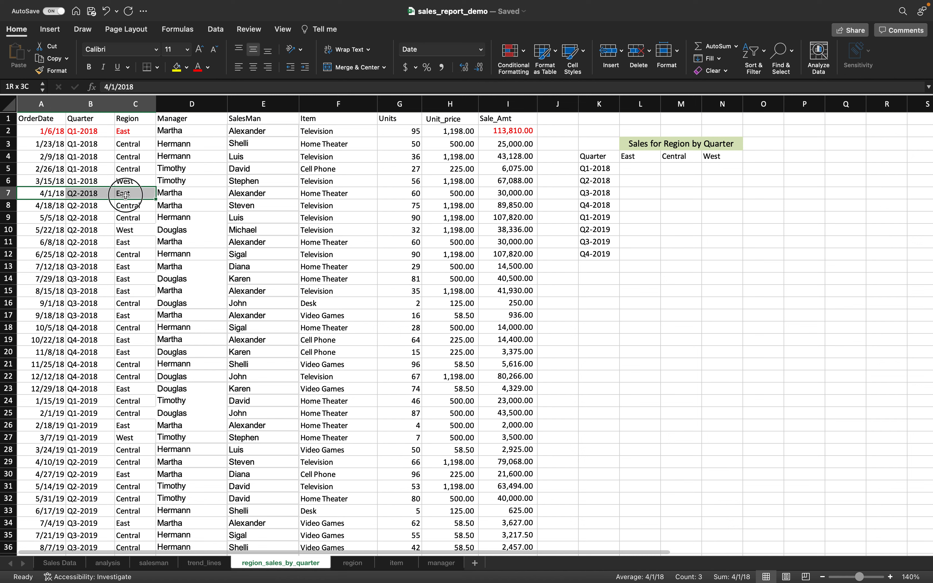
click(208, 67)
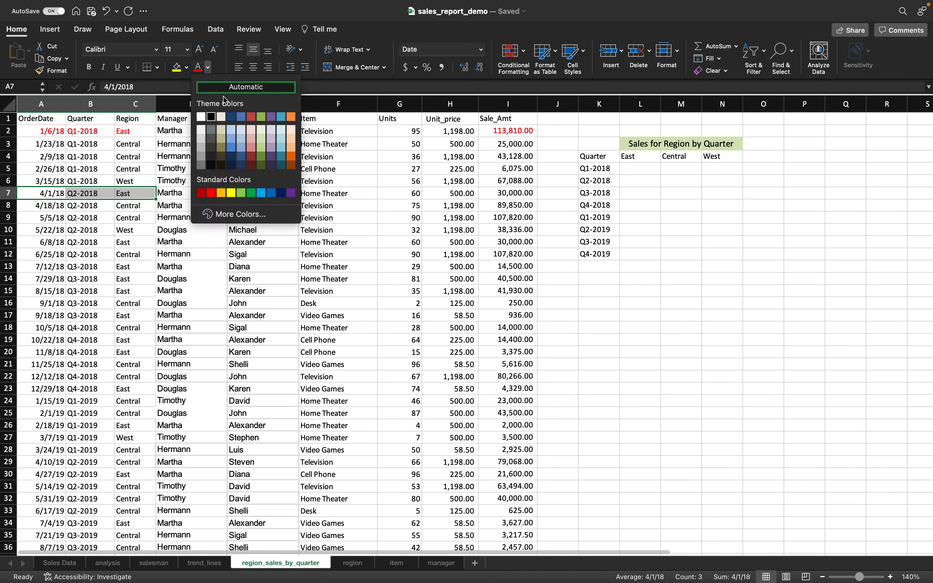
click(251, 192)
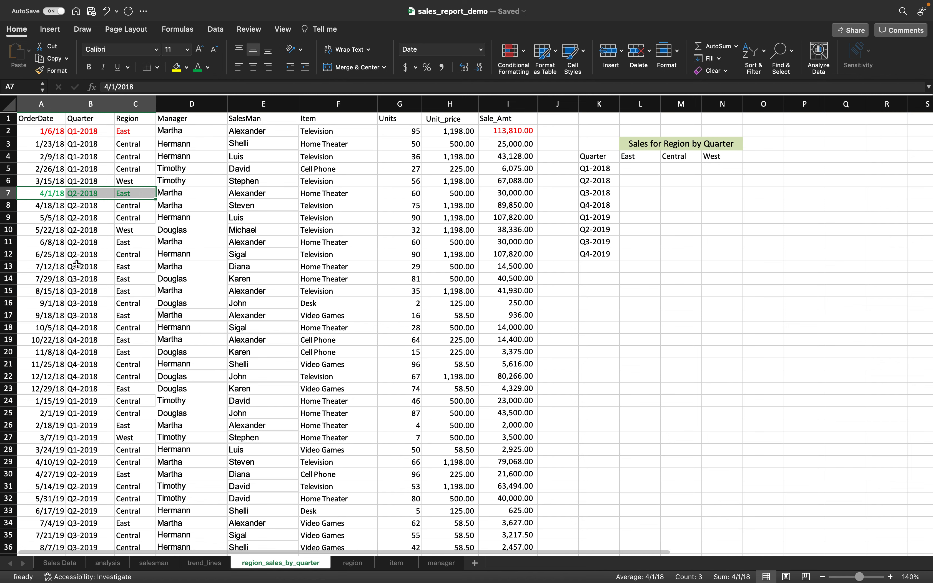
click(59, 243)
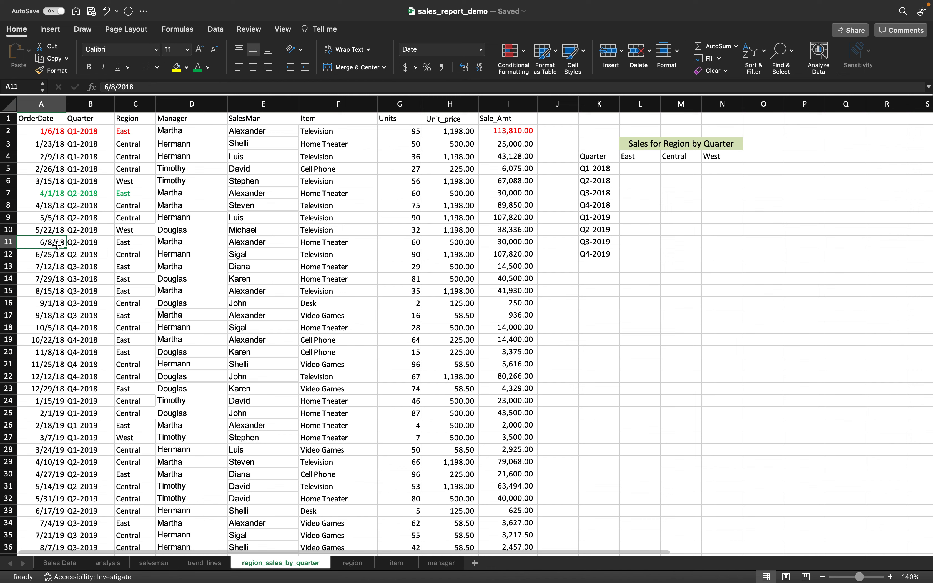
drag(61, 243, 129, 243)
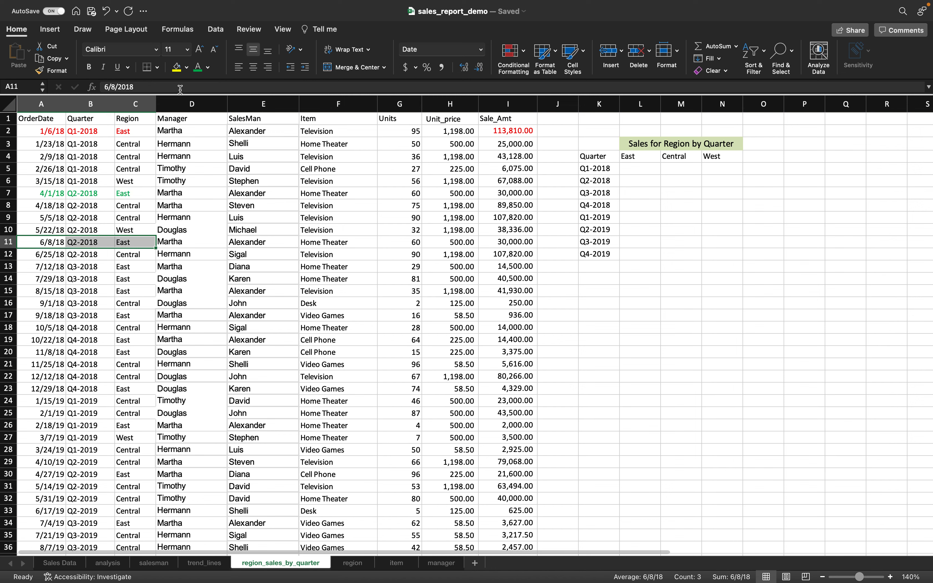
click(198, 68)
- Color the 30,000.00 sale amounts in I7 and I11 green
click(8, 193)
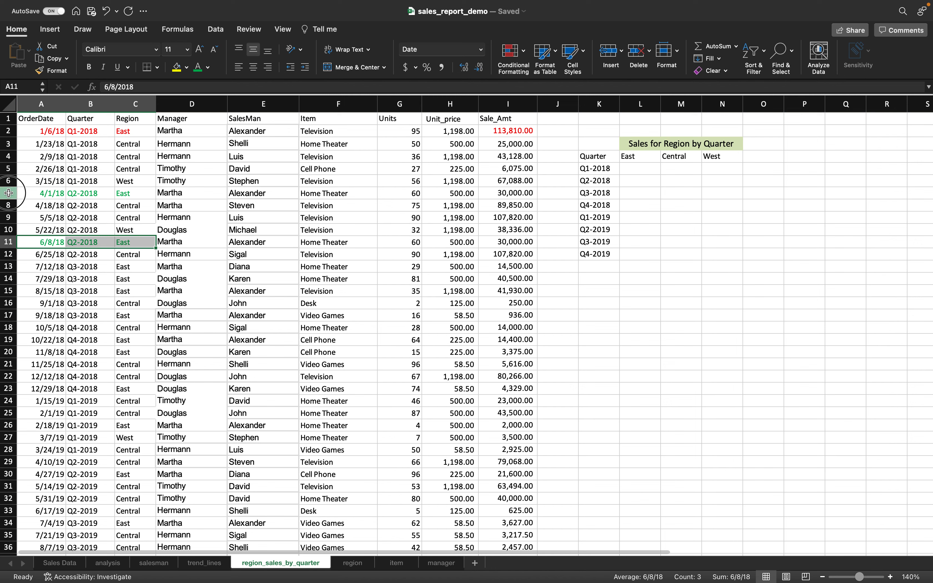
click(515, 195)
click(199, 69)
click(8, 242)
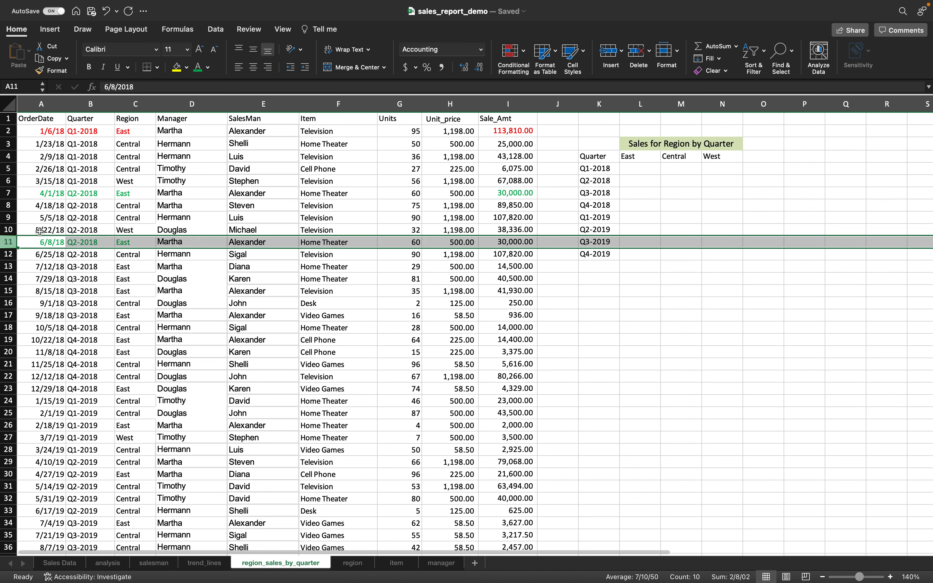
click(516, 242)
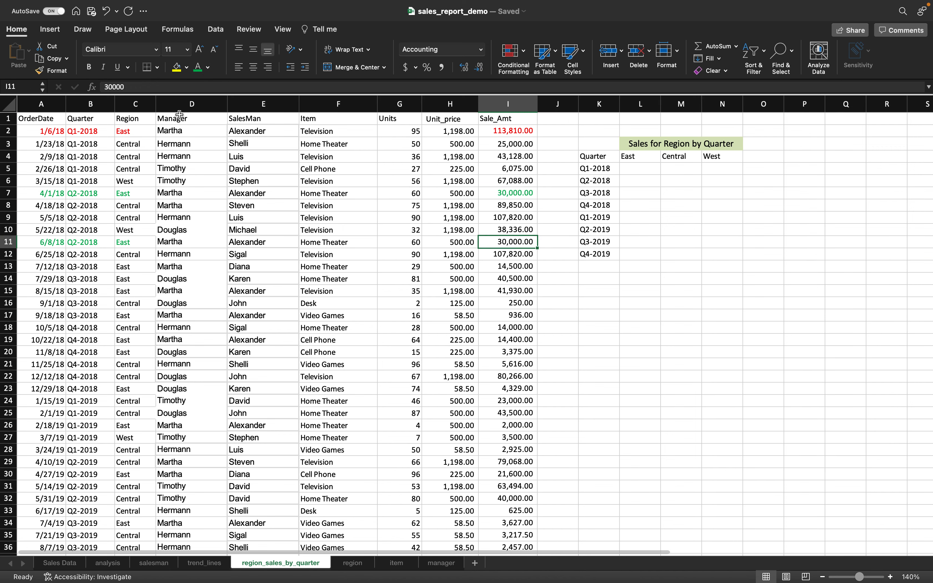
click(197, 68)
- Start a SUMIFS formula in L5 summing the Sale_Amt range I2:I44
click(636, 171)
text(=sumif)
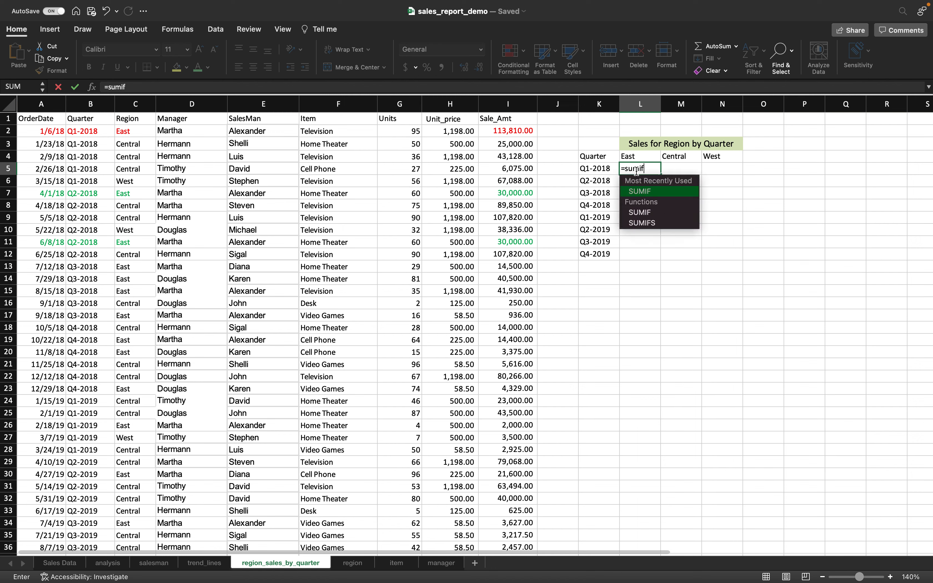
text(s()
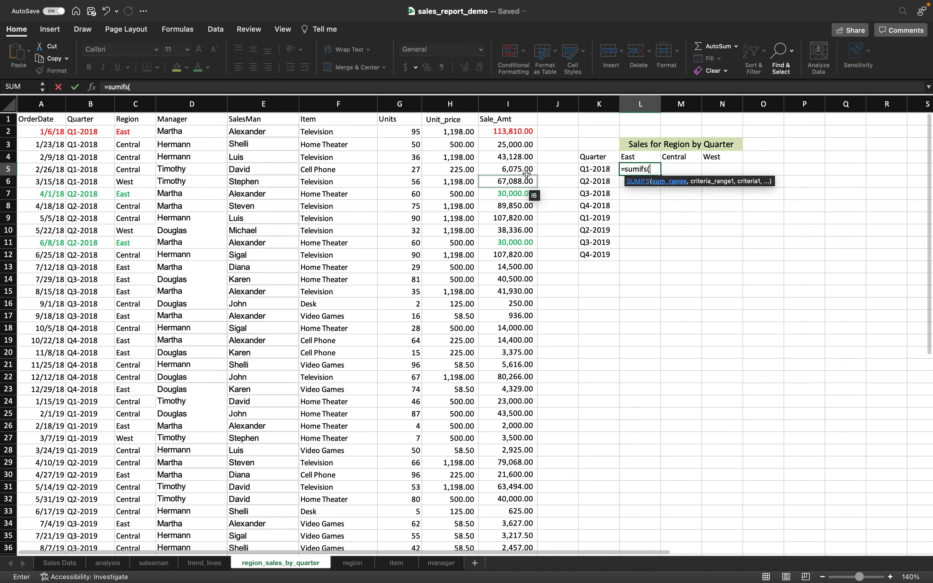
click(520, 128)
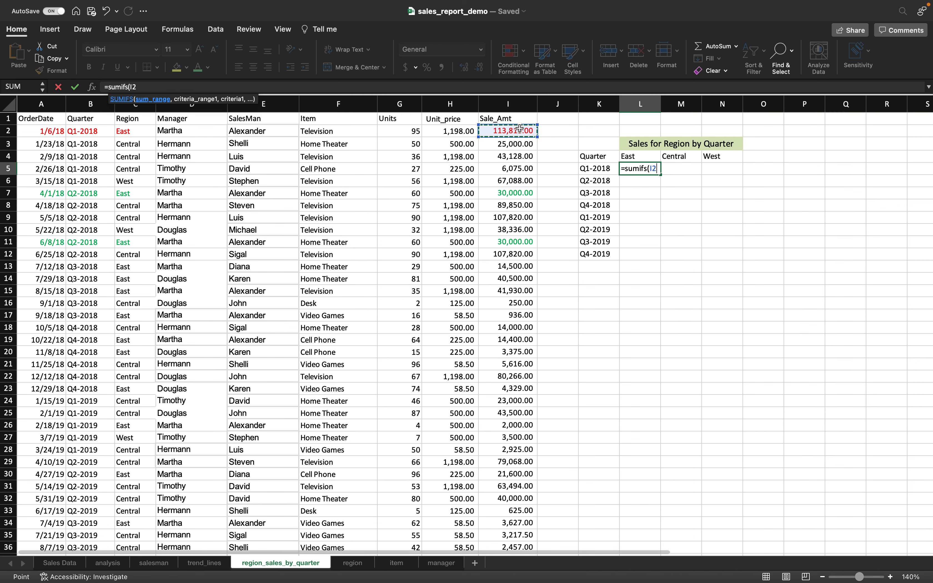
key(super+shift+Down)
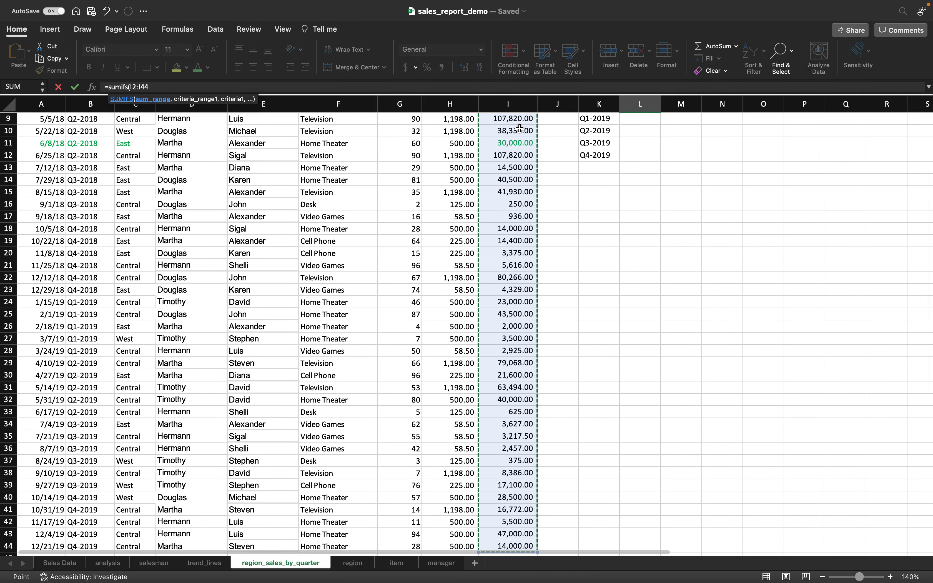
text(,)
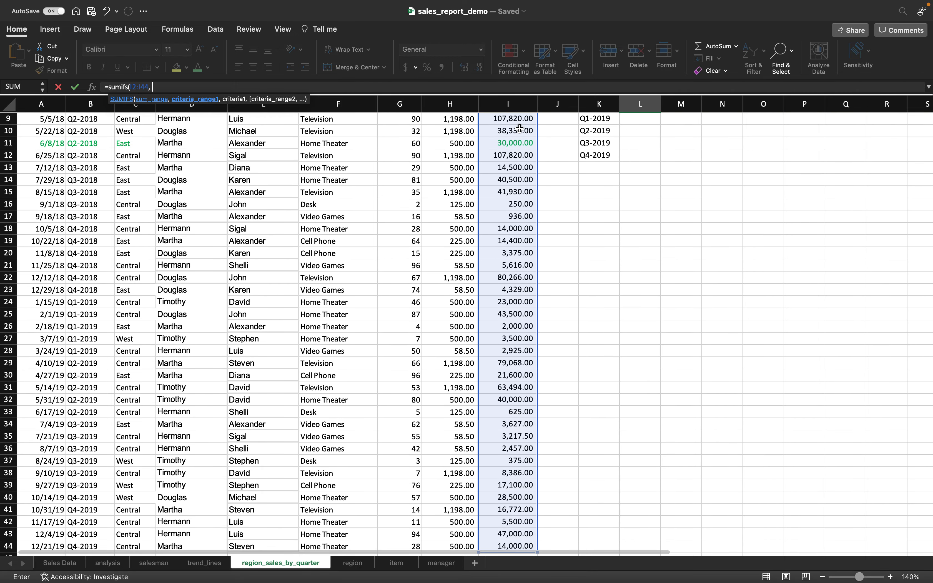
- Add the quarter criterion: range B2:B44 matching Q1-2018 in K5
scroll(510, 204, up, 3)
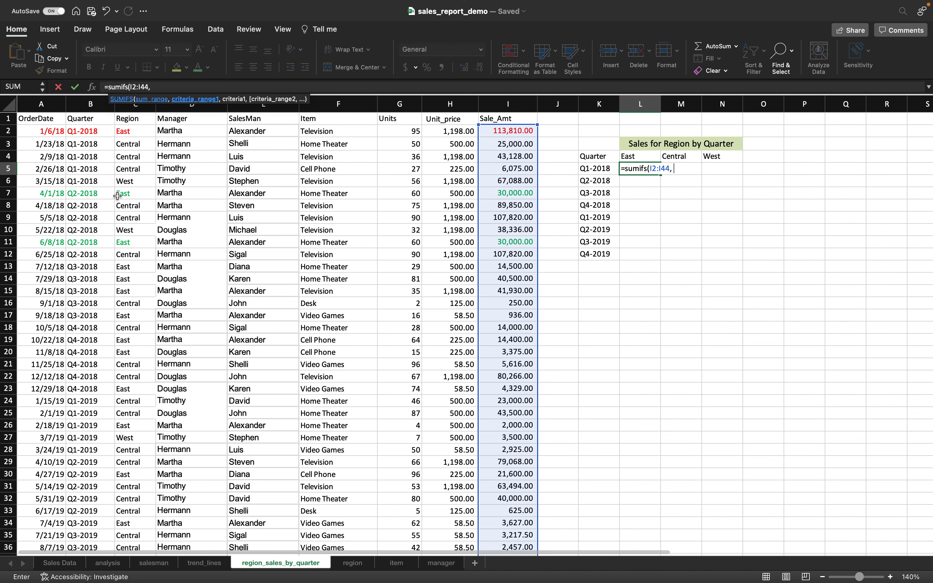
click(85, 130)
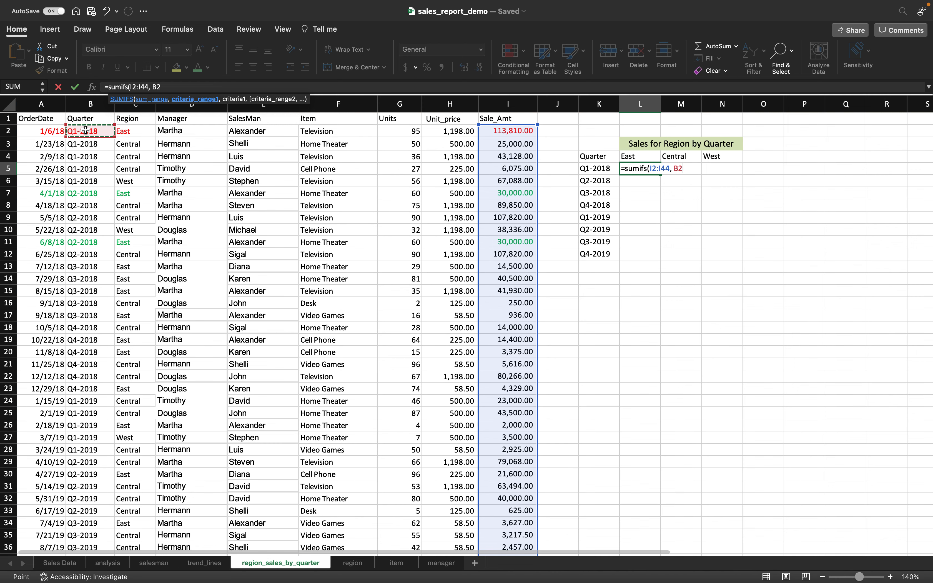
key(super+shift+Down)
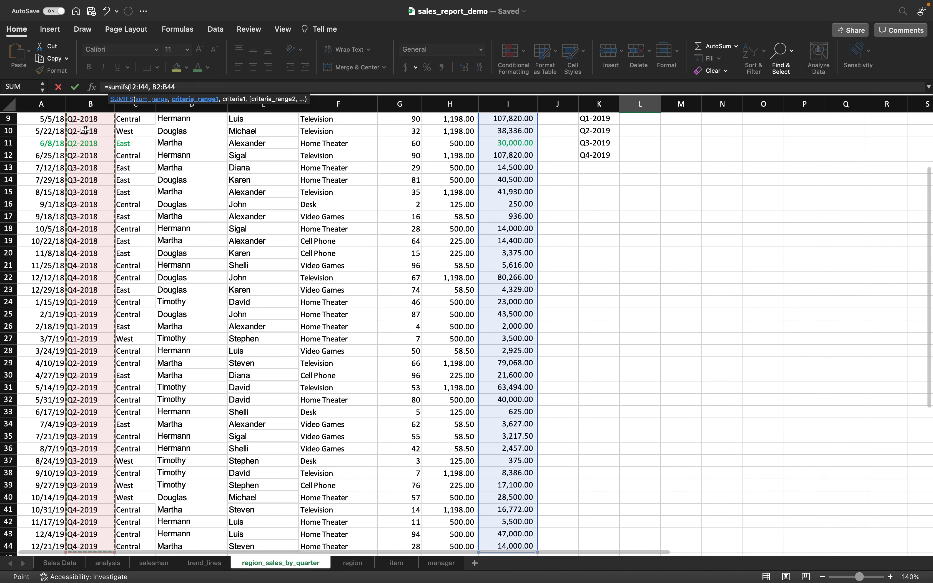
text(,)
scroll(589, 237, up, 3)
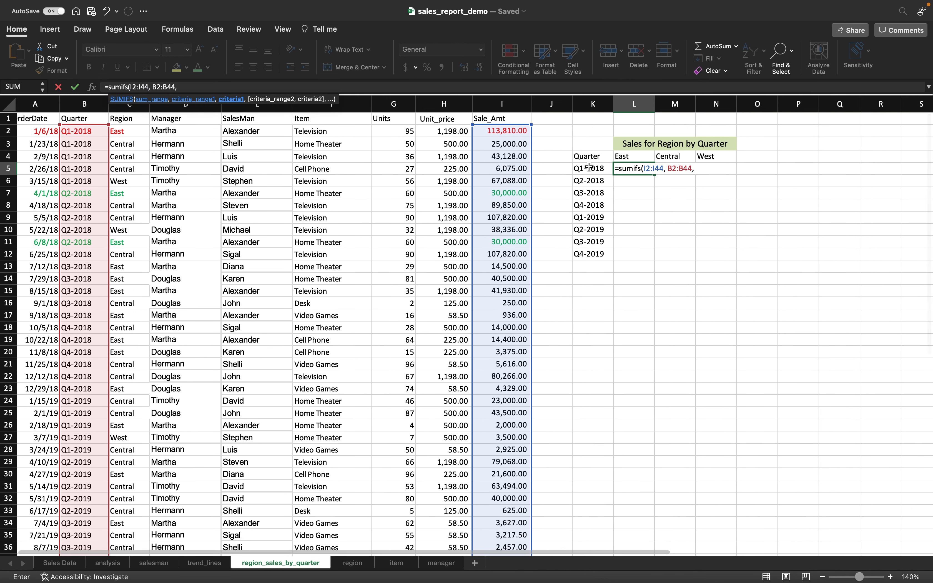
click(589, 167)
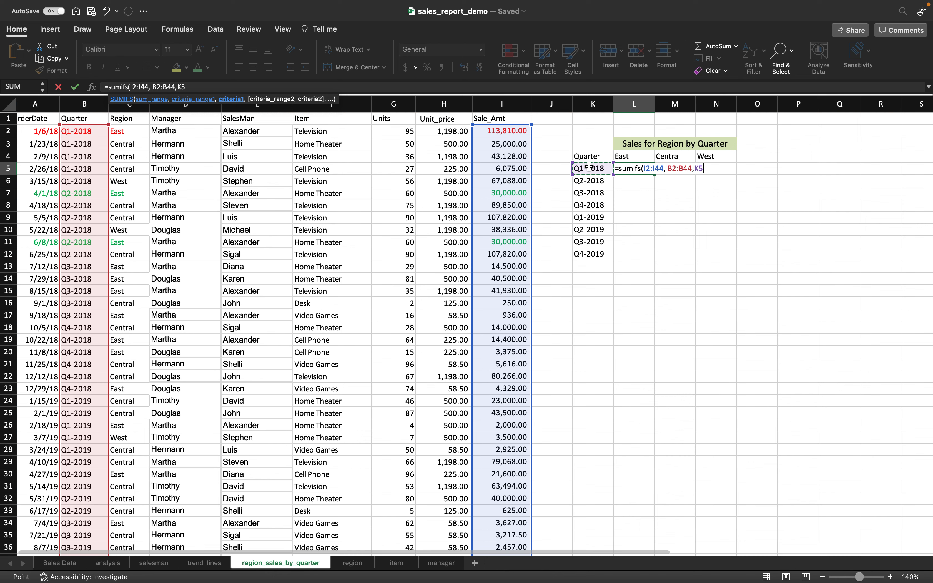
text(,)
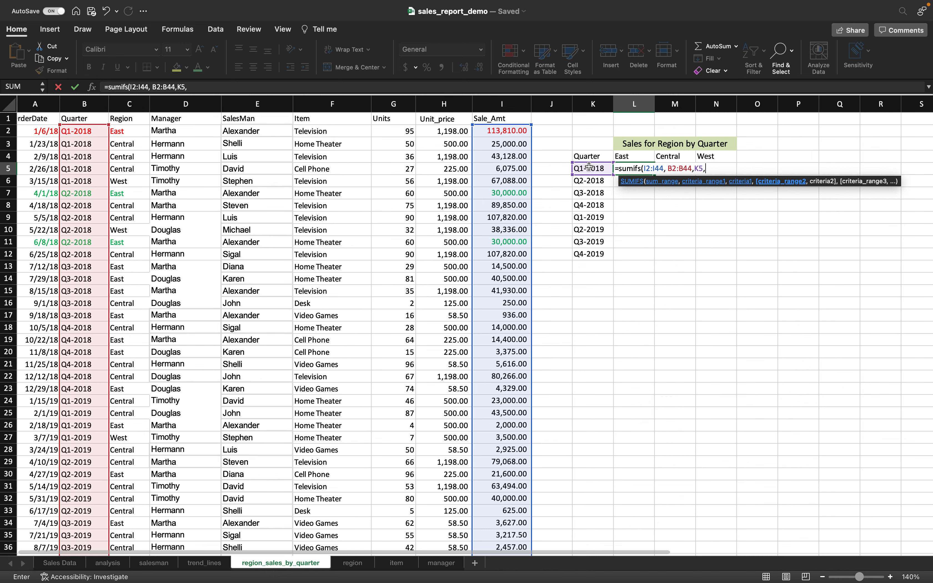
- Add region range C2:C44 matching East in L4, returning 113810 like I2
scroll(283, 255, left, 1)
scroll(283, 255, left, 1)
scroll(197, 169, up, 1)
click(147, 130)
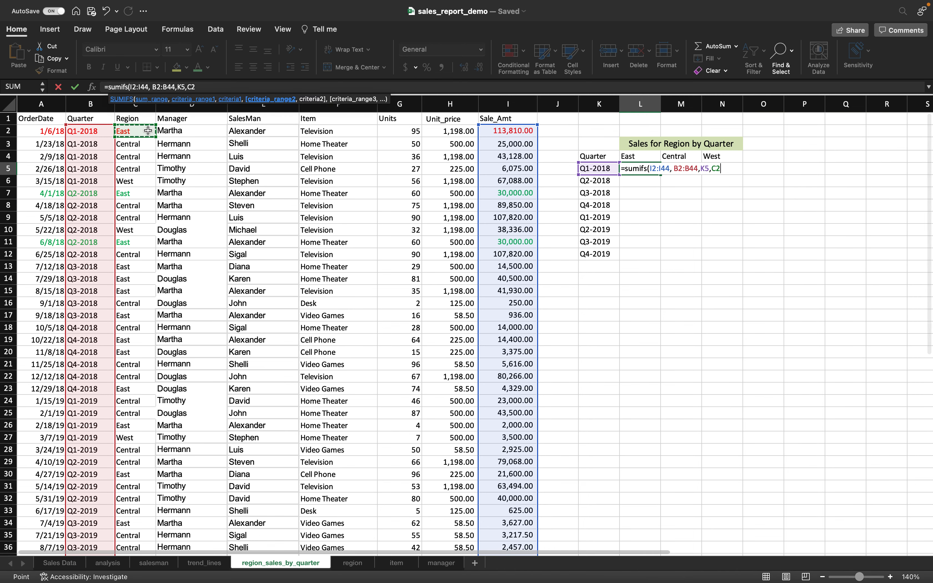
key(super+shift+Down)
text(,)
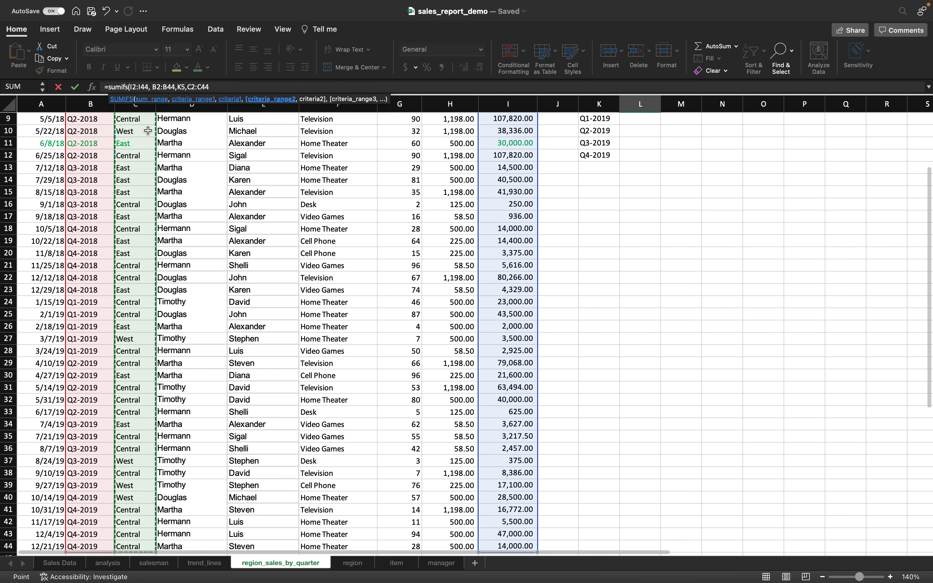
scroll(672, 252, up, 5)
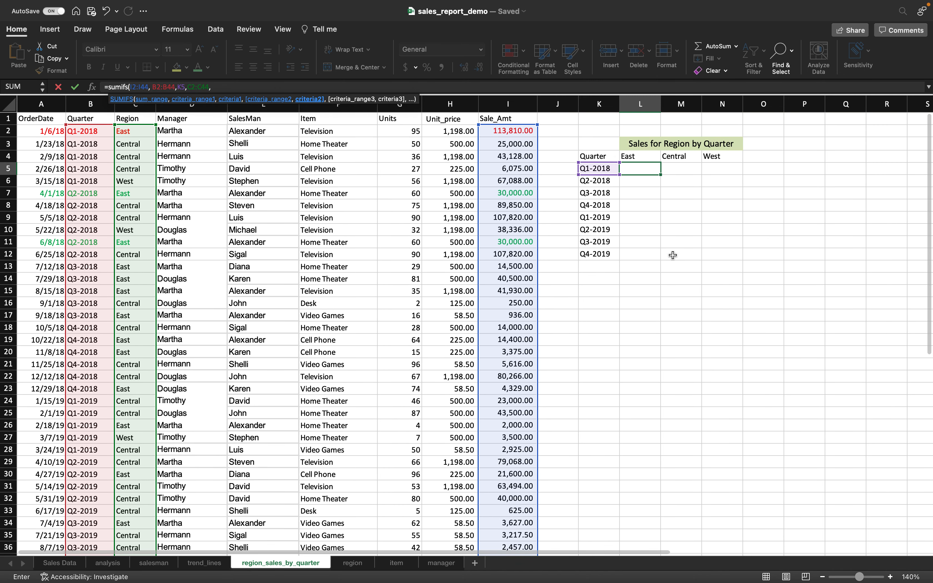
click(639, 156)
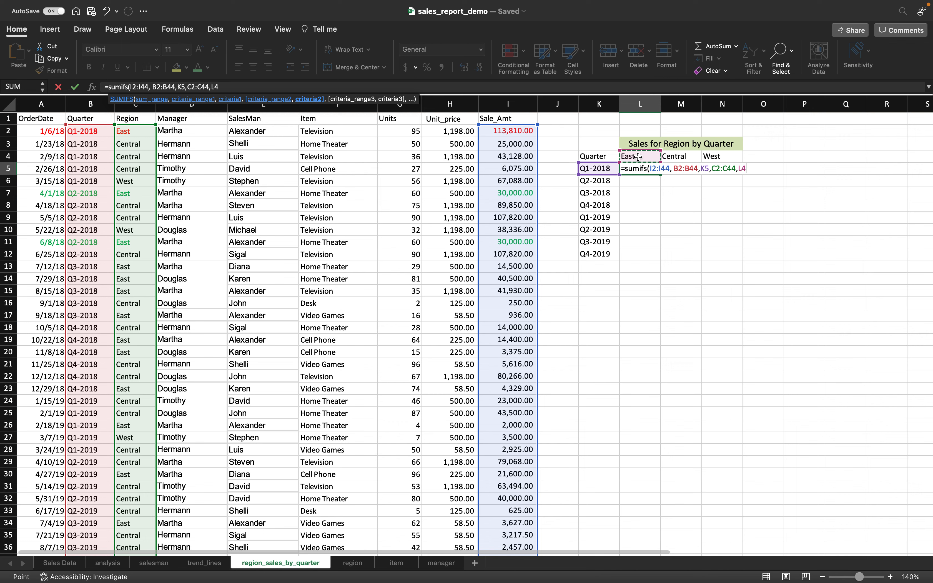
text())
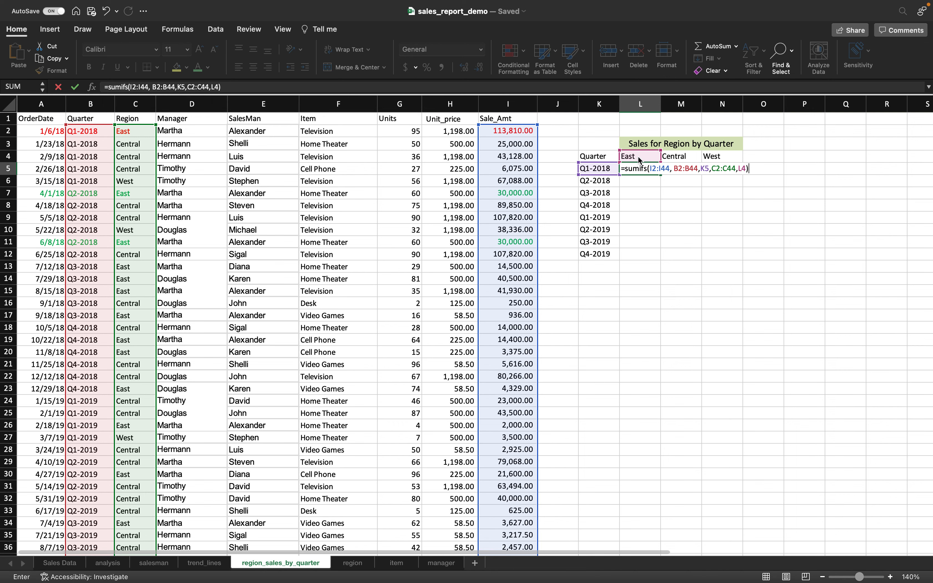
key(Return)
click(648, 168)
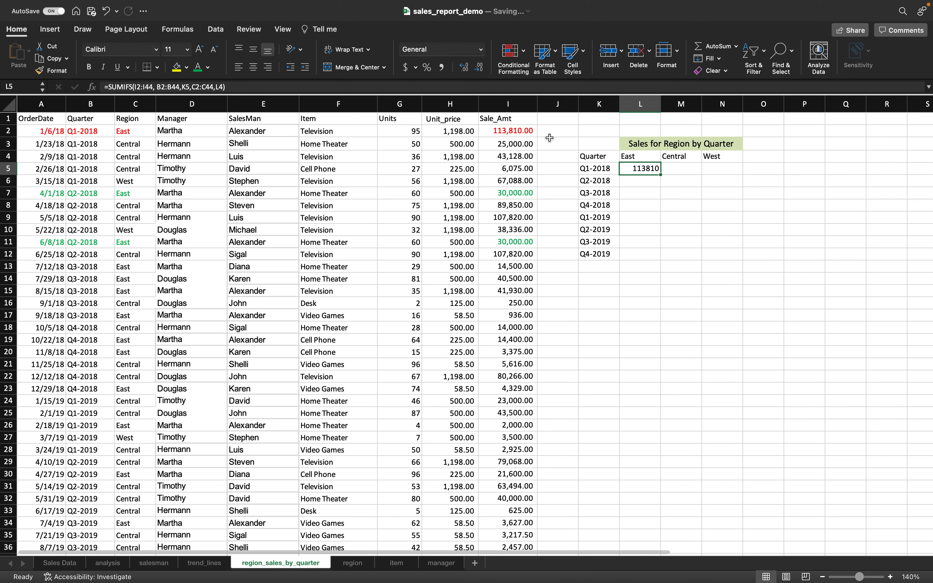
click(524, 131)
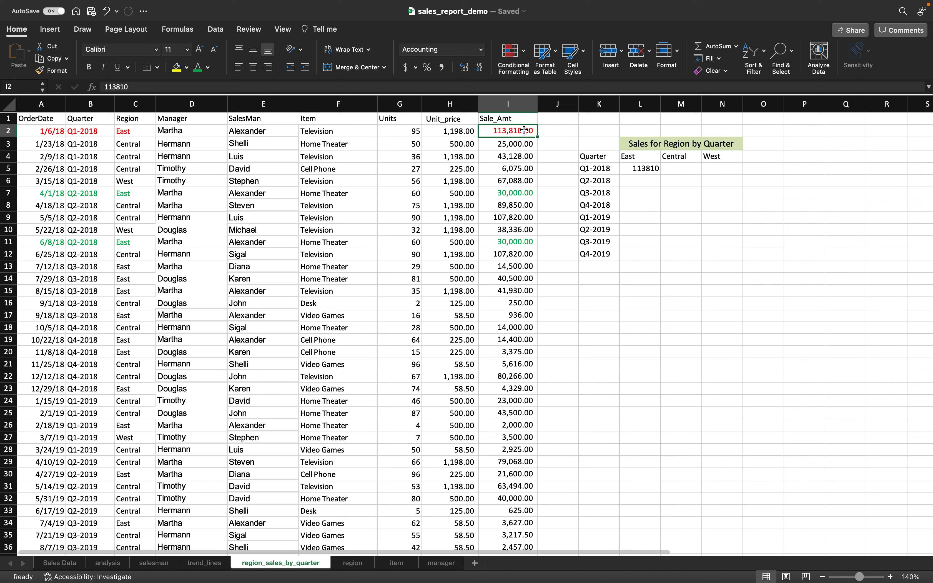
- Apply Accounting format to the Unit_price and Sale_Amt columns H:I
click(461, 103)
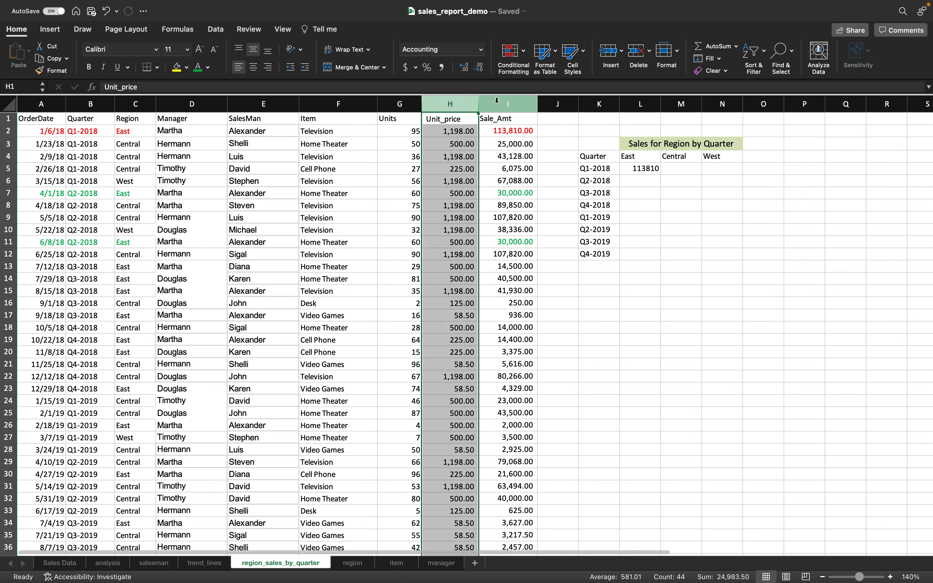
shift+click(493, 101)
click(406, 67)
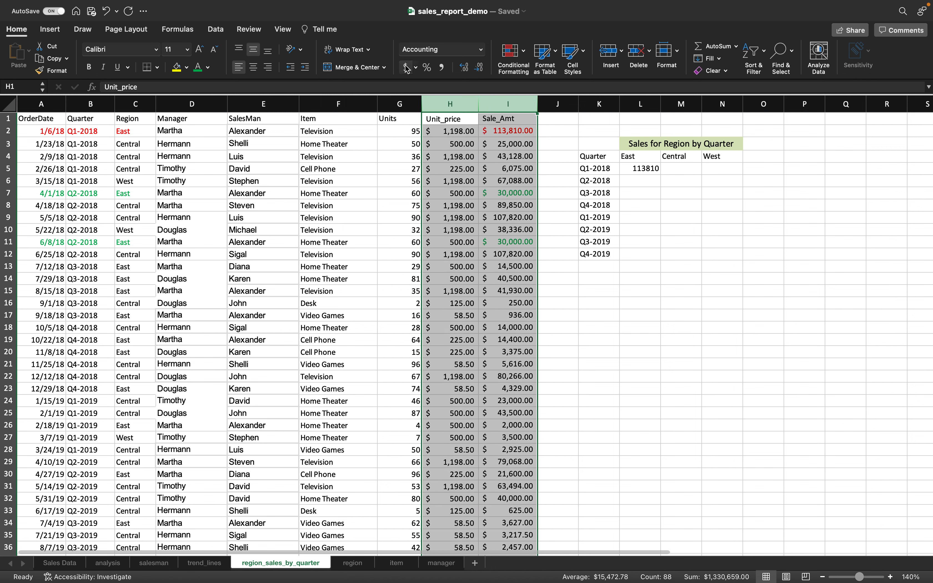
- Apply Accounting format to results area L5:N12, so L5 shows $ 113,810.00
click(648, 169)
mouse_move(672, 171)
mouse_down()
mouse_move(721, 237)
mouse_move(720, 255)
mouse_up()
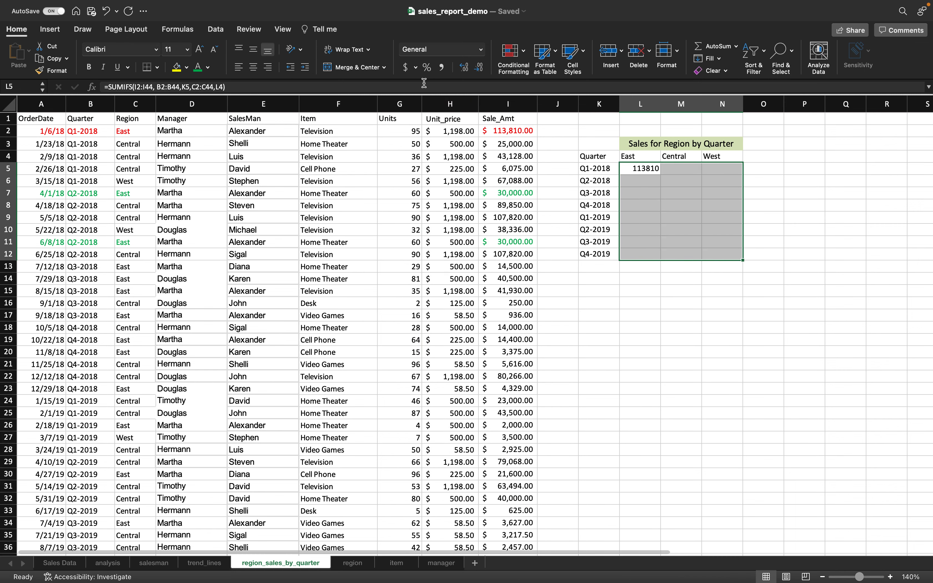
click(406, 67)
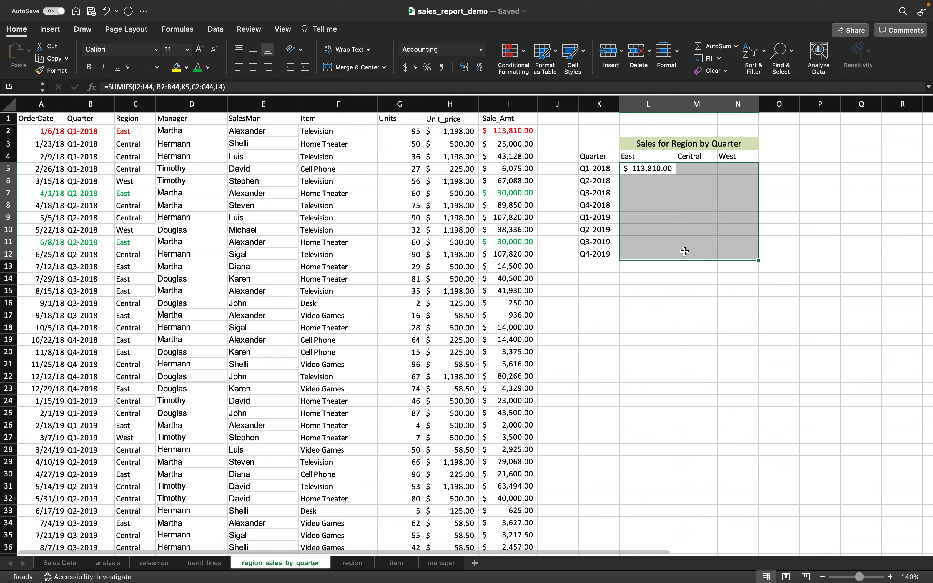
click(661, 170)
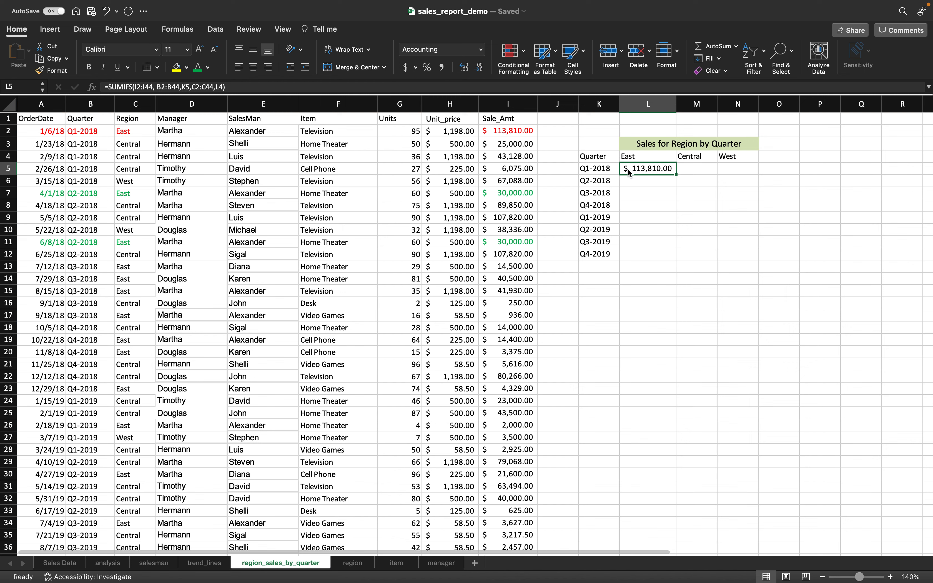
- Fill the East SUMIFS formula from L5 down to L12 for every quarter
click(607, 169)
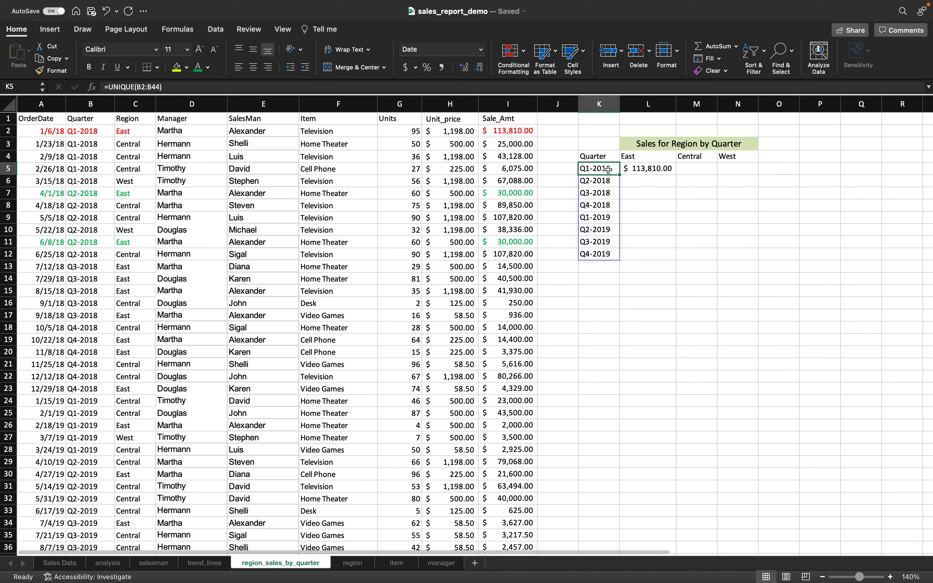
click(637, 158)
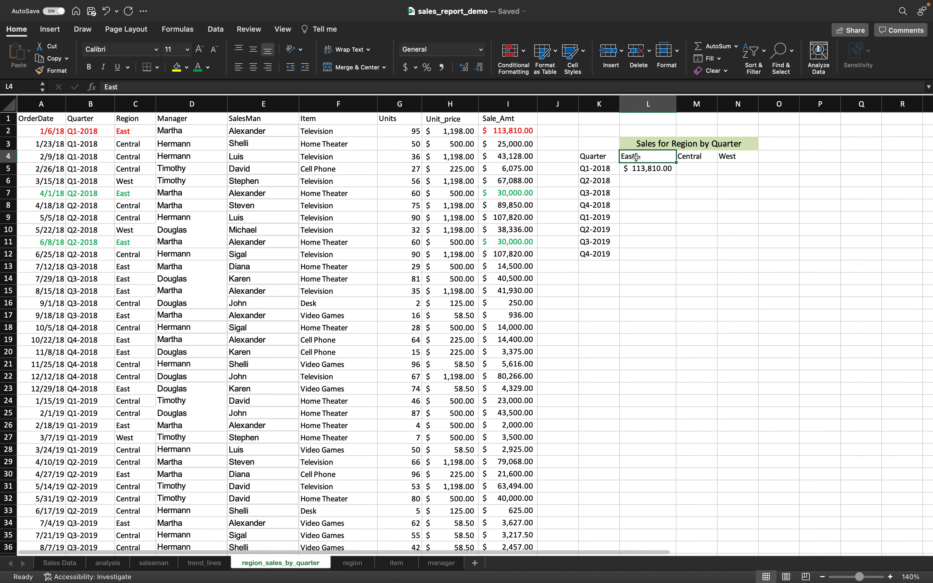
click(650, 168)
drag(678, 175, 671, 256)
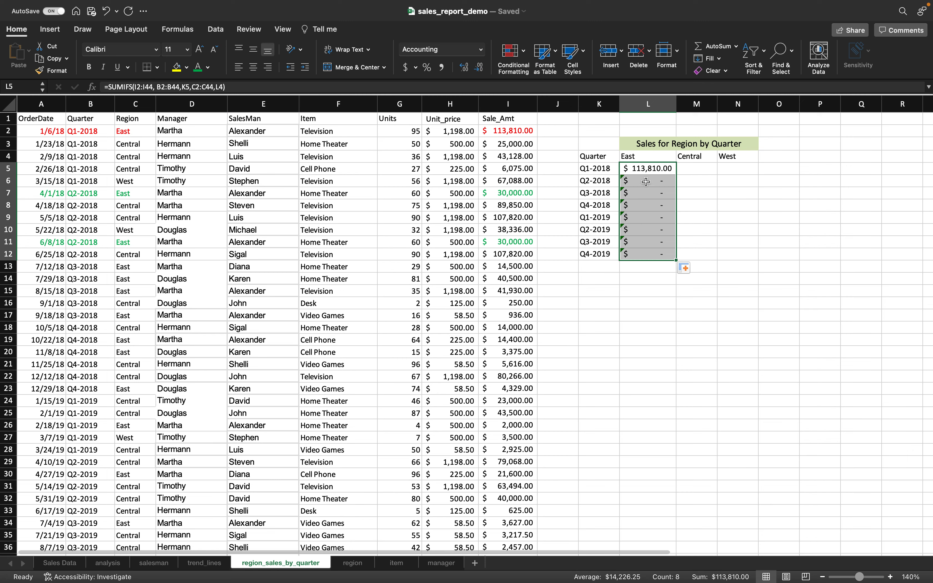
- Inspect the Q1-2018 East formula in L5 and leave it unchanged
click(646, 168)
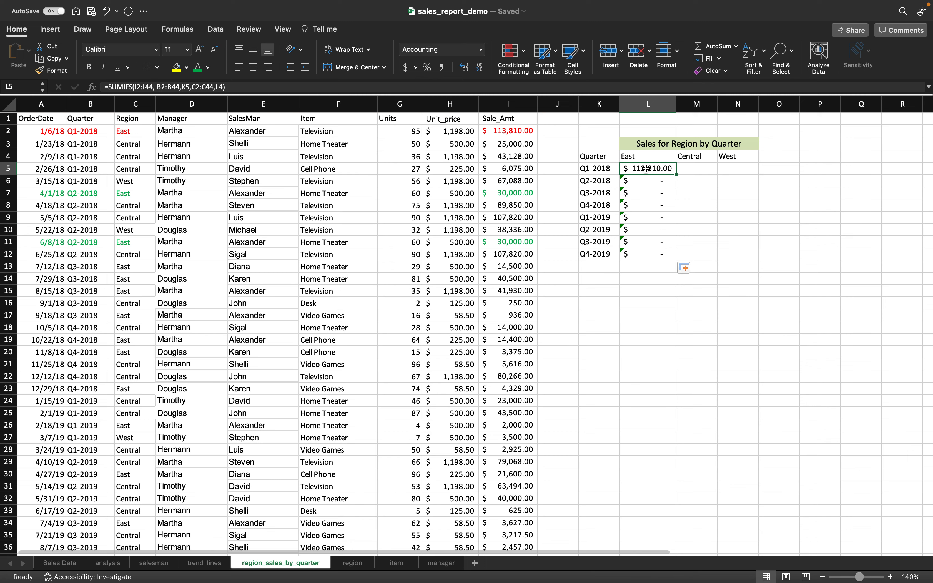
double_click(646, 169)
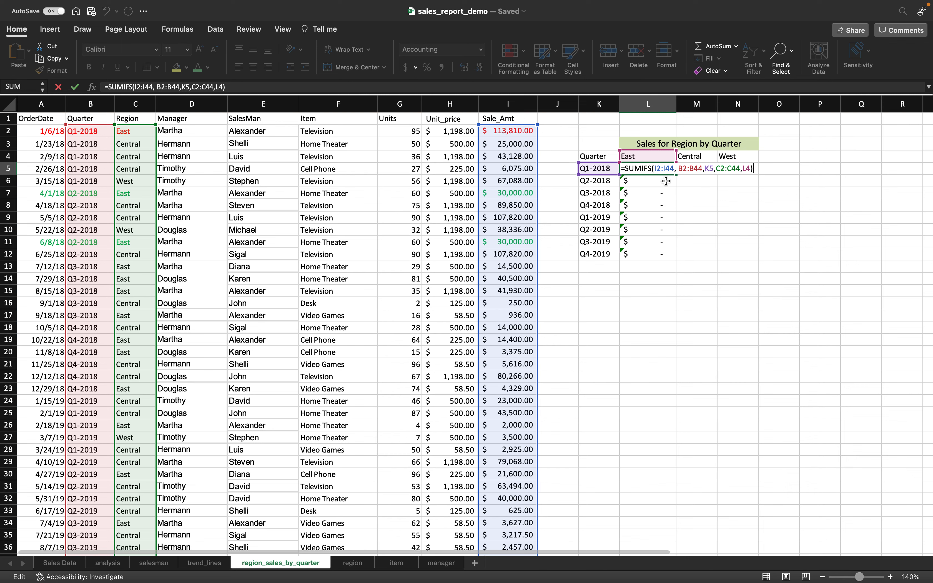
key(Return)
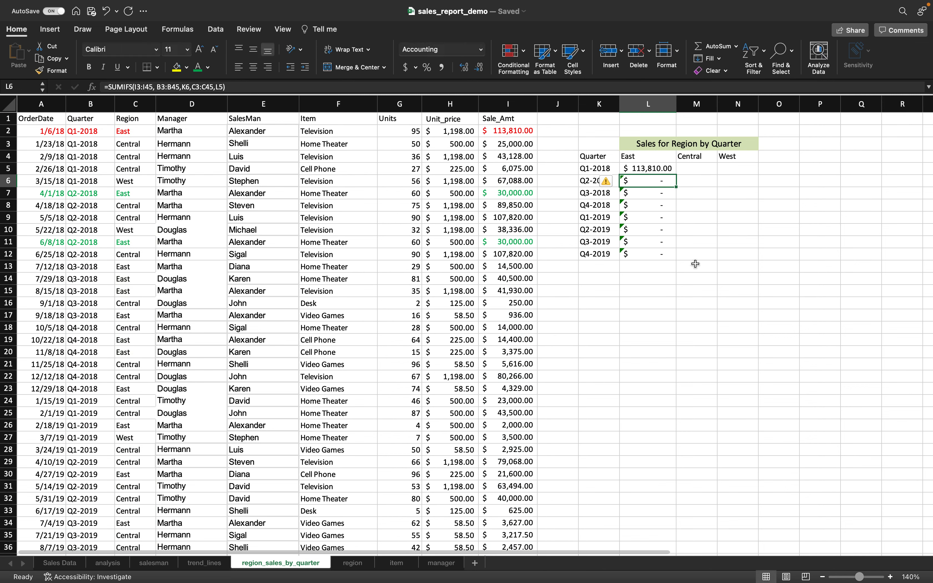
key(F2)
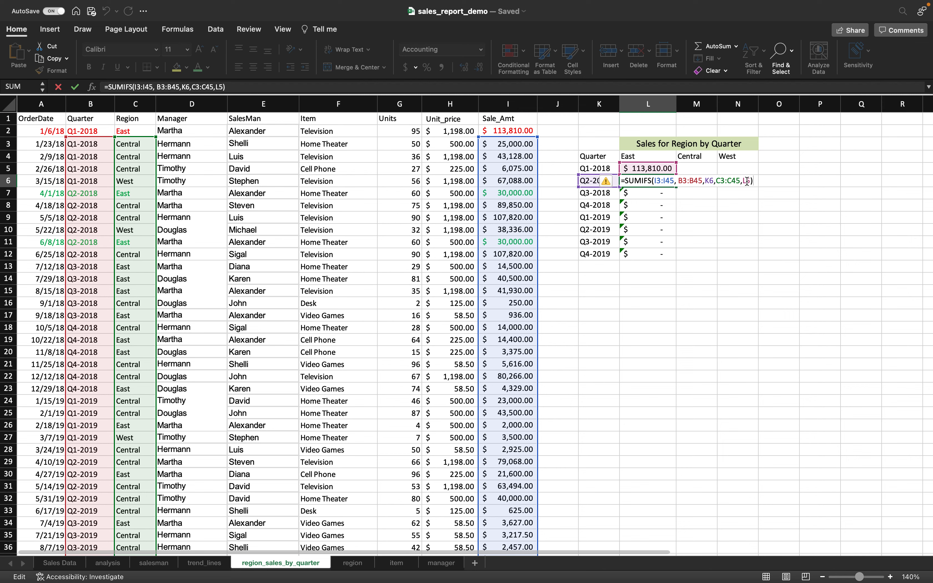
click(657, 205)
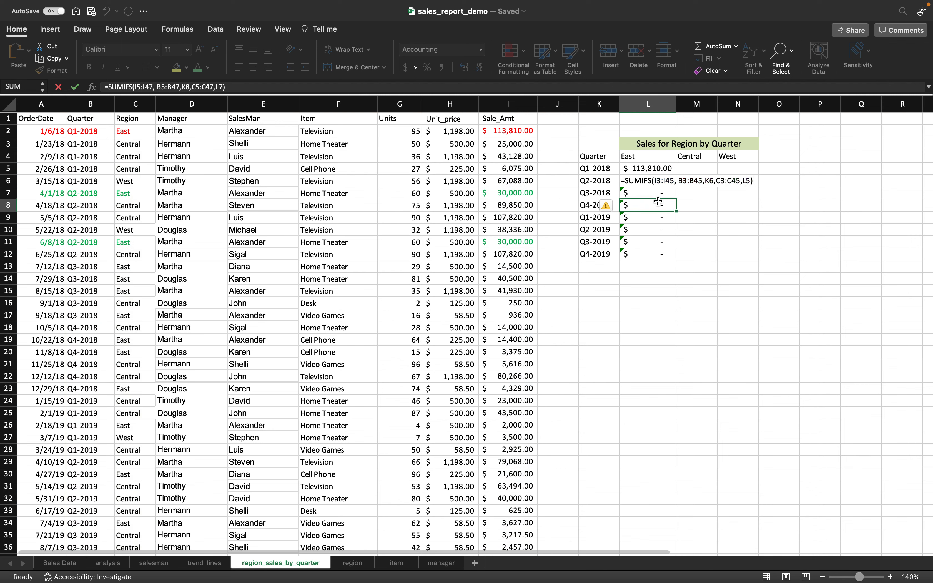
click(650, 168)
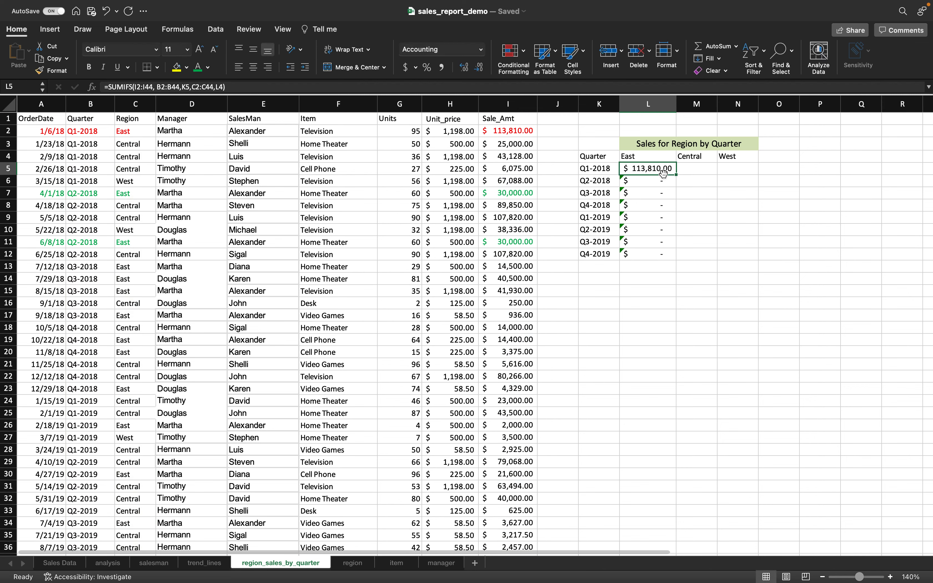
double_click(663, 174)
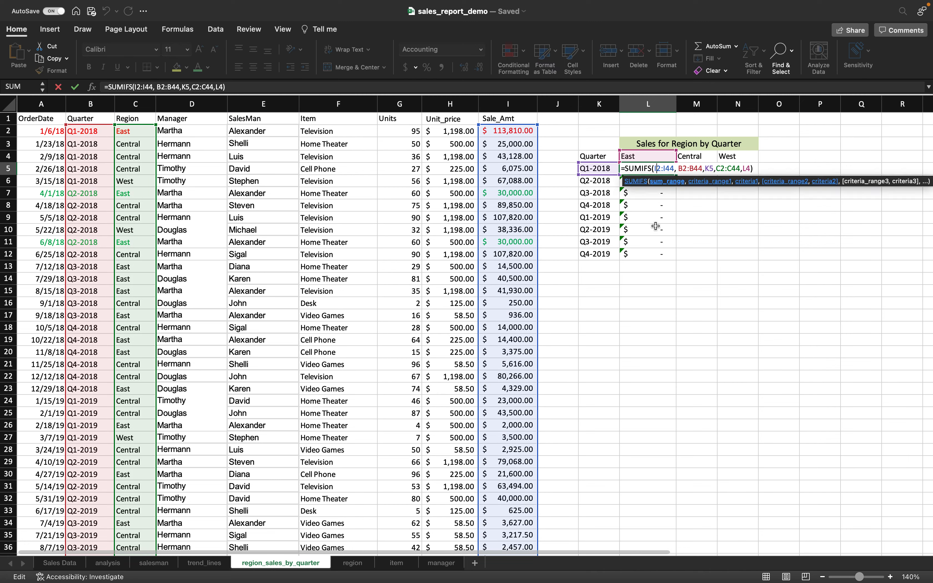
- Lock the rows in L5's SUMIFS as I$2:I$44, B$2:B$44, C$2:C$44 and L$4
text($2:I)
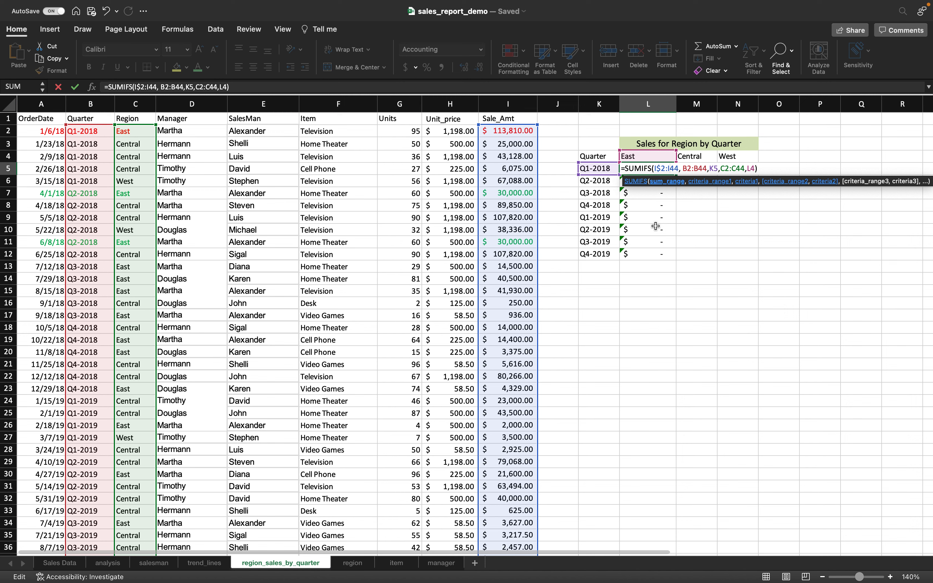
text($)
key(Right)
key(Right)
key(Right)
text($)
key(Right)
text($)
key(Right)
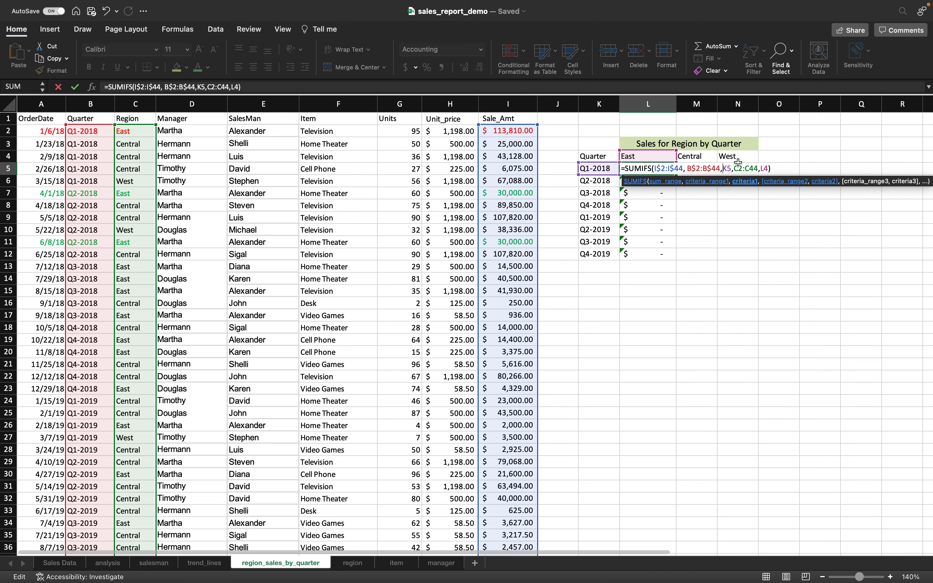
key(Right)
key(Right)
key(Right)
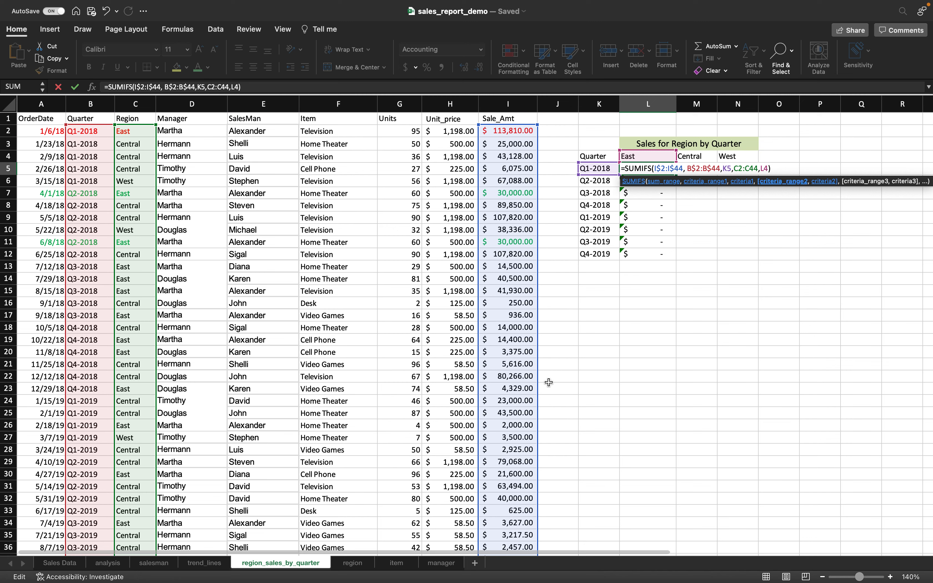
text($)
key(Right)
key(Right)
text($)
key(Right)
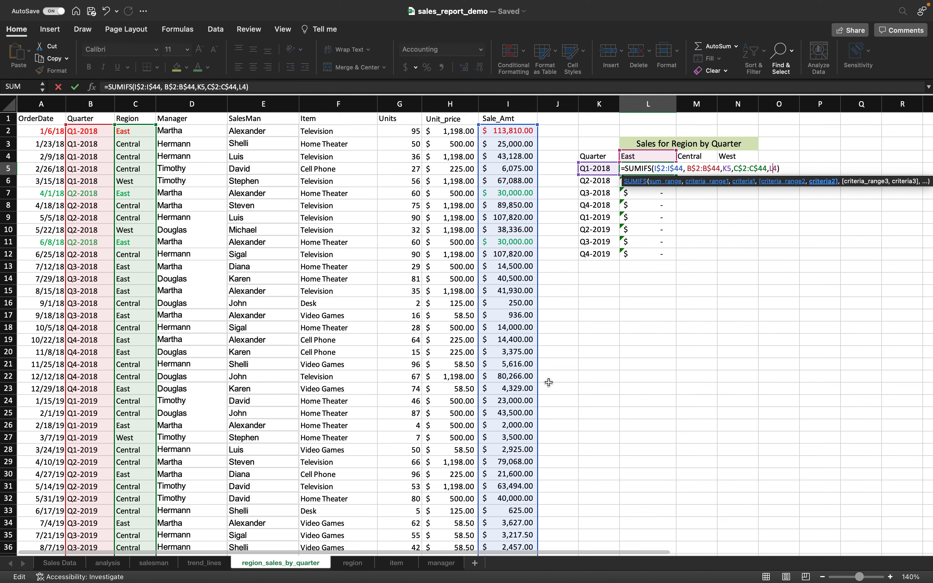
text($)
key(Return)
- Refill the corrected East formula from L5 down to L12, giving Q2-2018 $60,000.00
click(648, 162)
click(647, 169)
drag(675, 174, 678, 255)
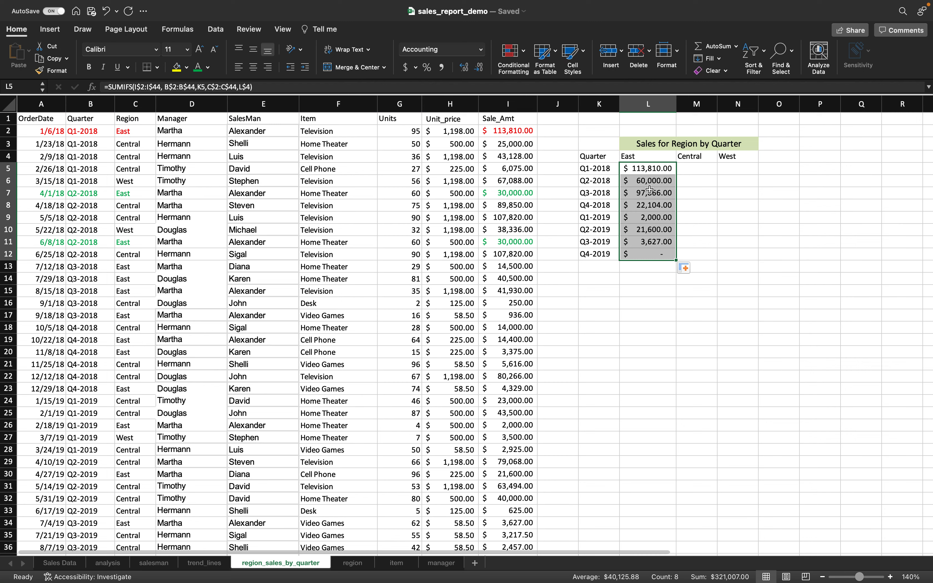
click(643, 166)
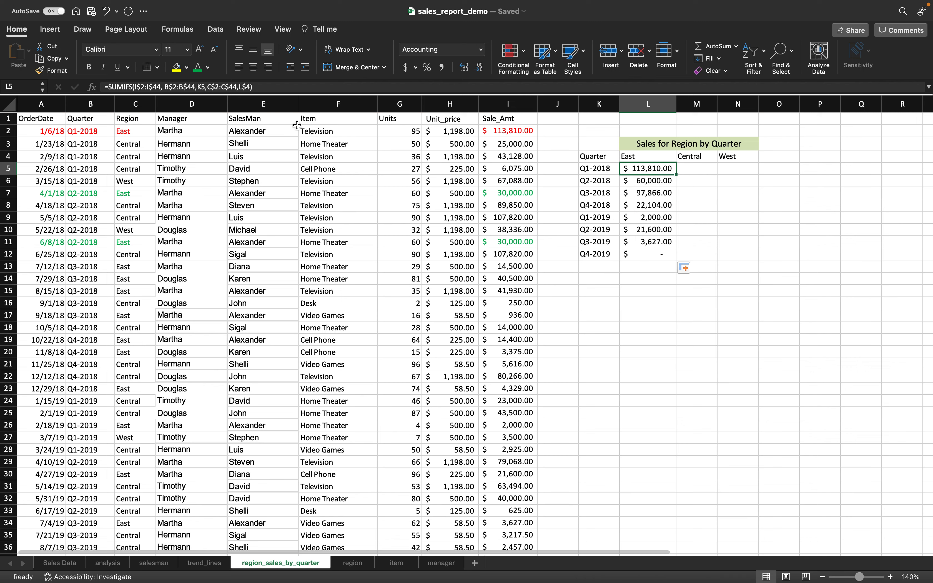
- Change L5's region criterion to L$4 so Q1-2018 East returns $113,810.00
click(240, 88)
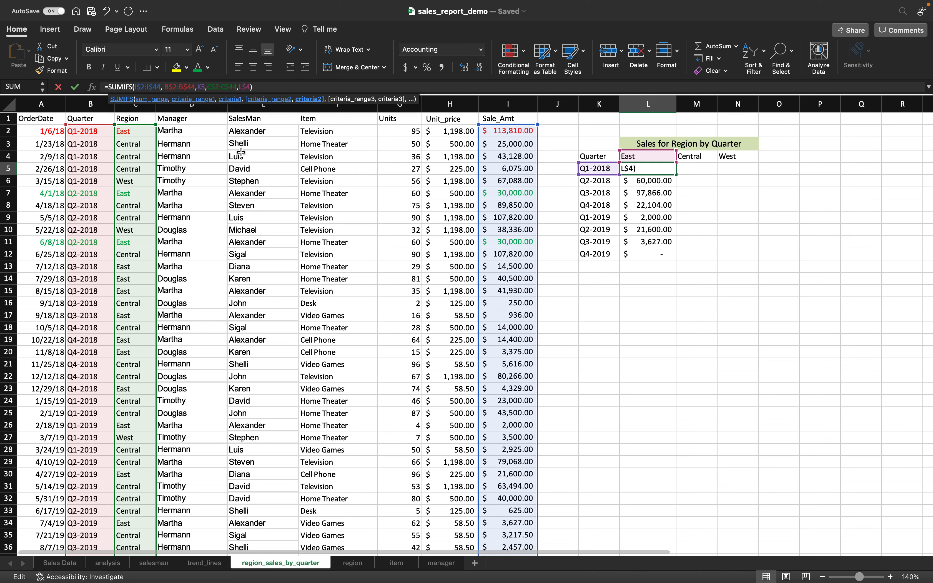
text($)
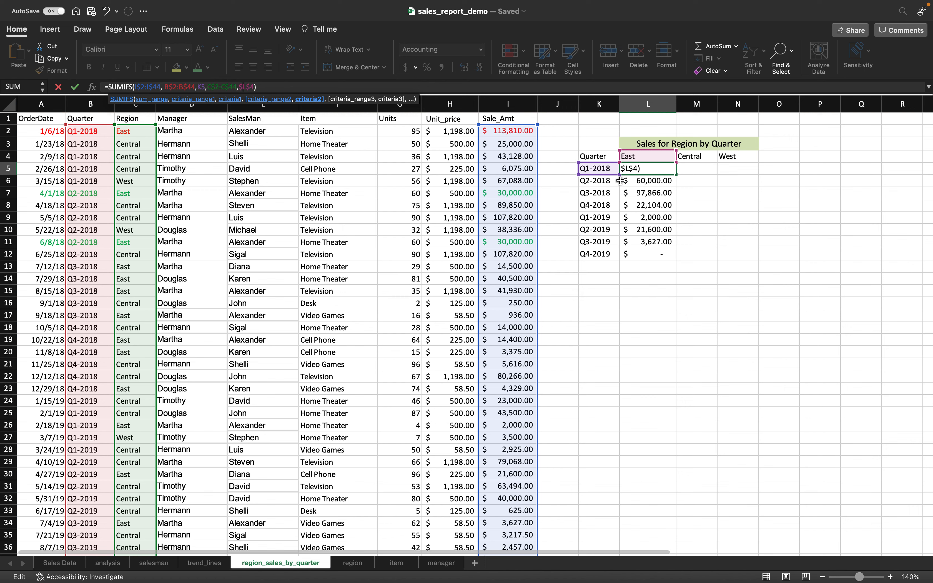
key(BackSpace)
key(ctrl+Return)
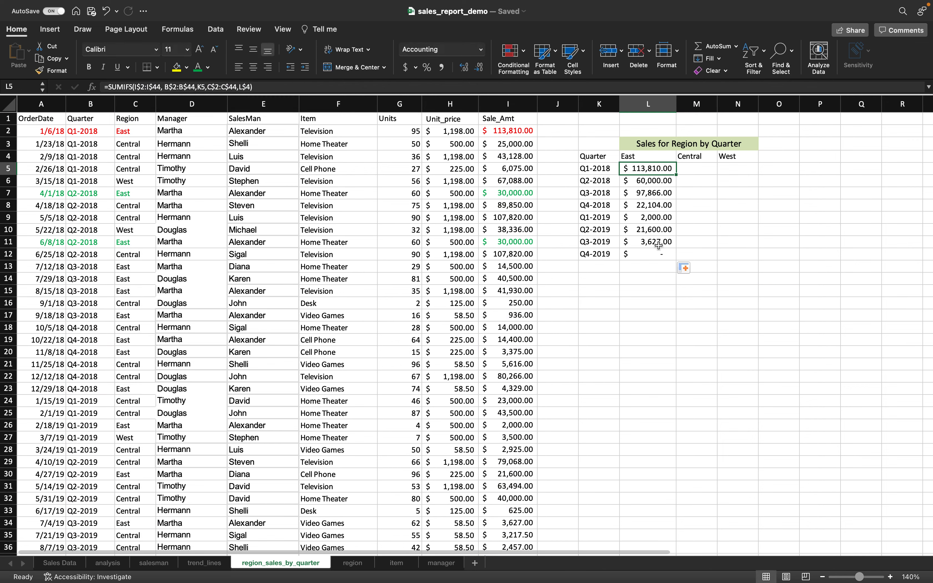
- Check the Q2-2018 East total against the East sale amounts in rows 11 and 7
click(657, 184)
click(528, 239)
click(521, 193)
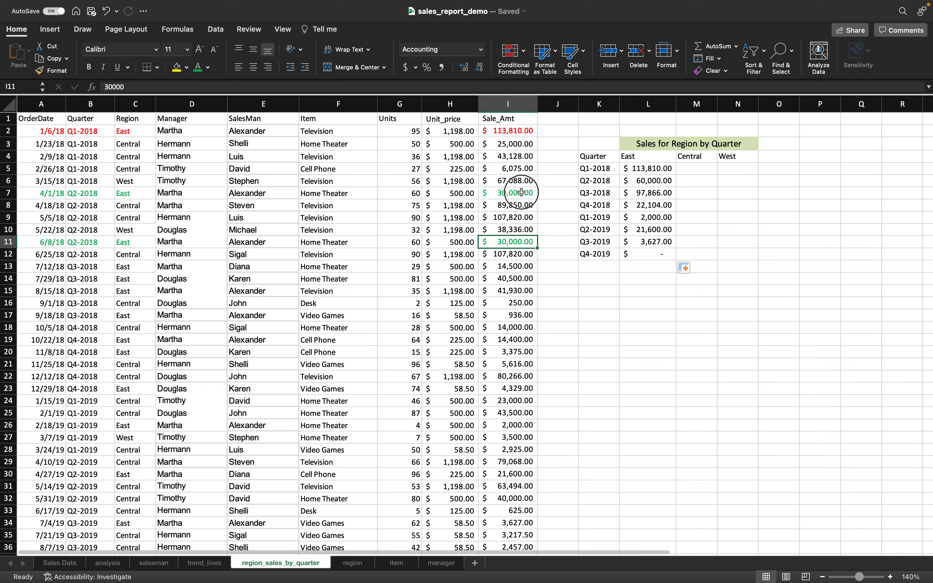
click(649, 167)
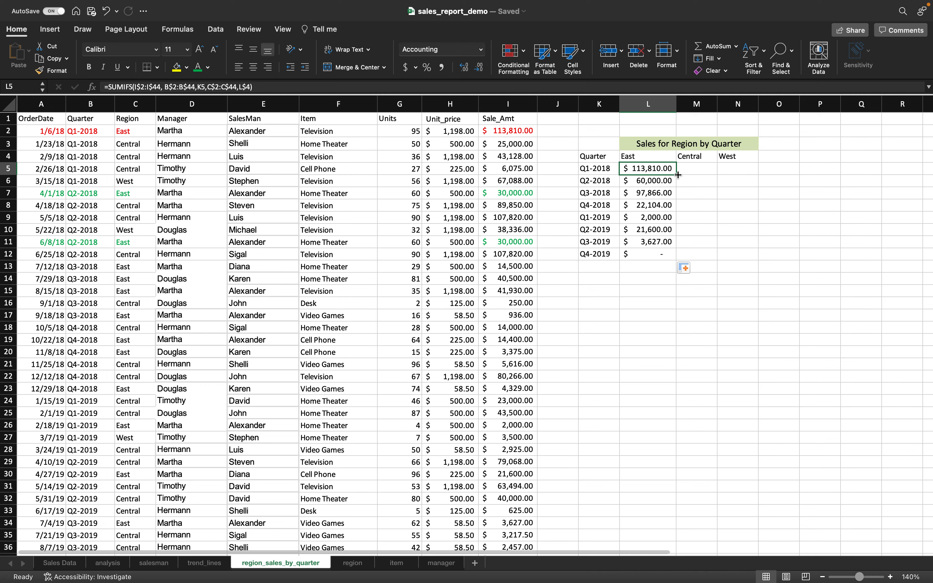
- Fill the Q1-2018 East formula across into M5:N5 and recheck L5's formula
drag(678, 175, 748, 173)
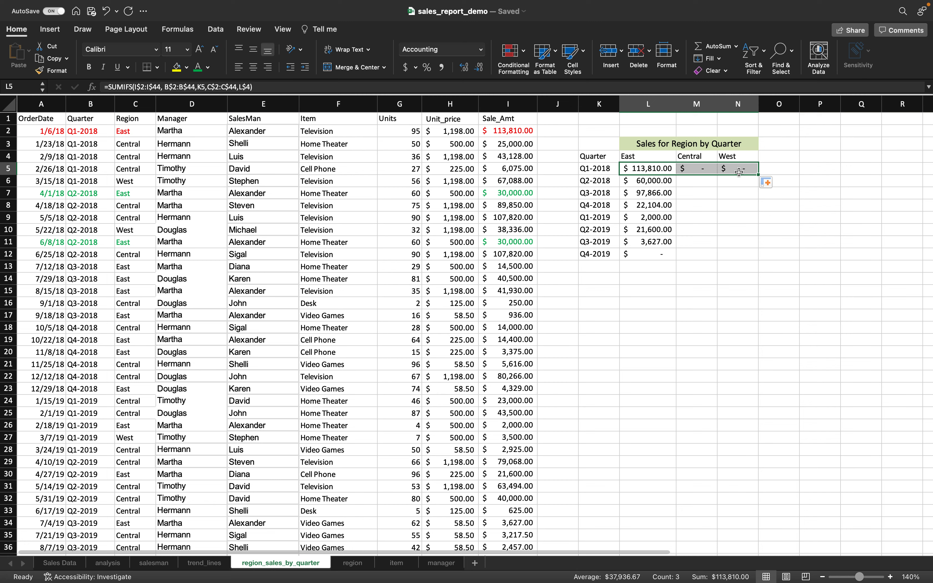
click(660, 169)
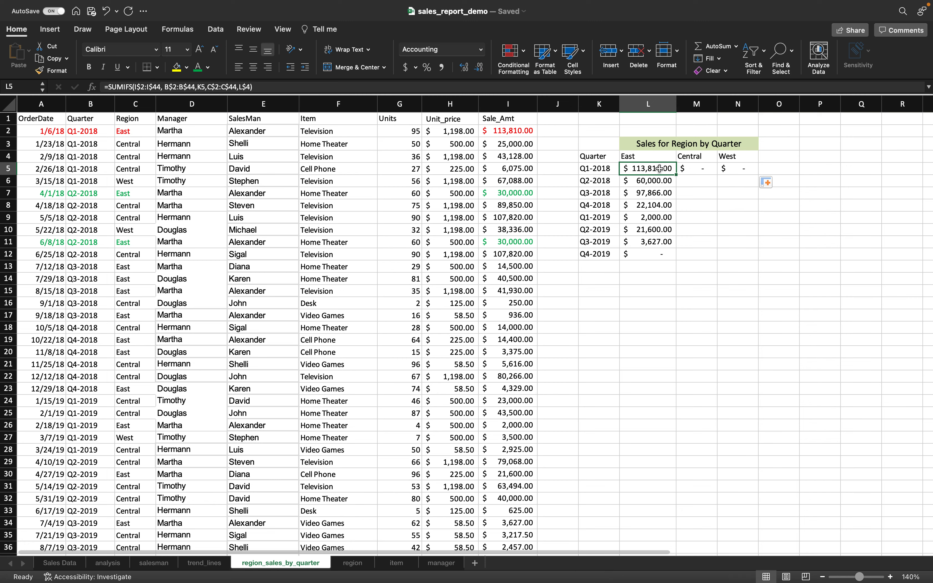
double_click(660, 169)
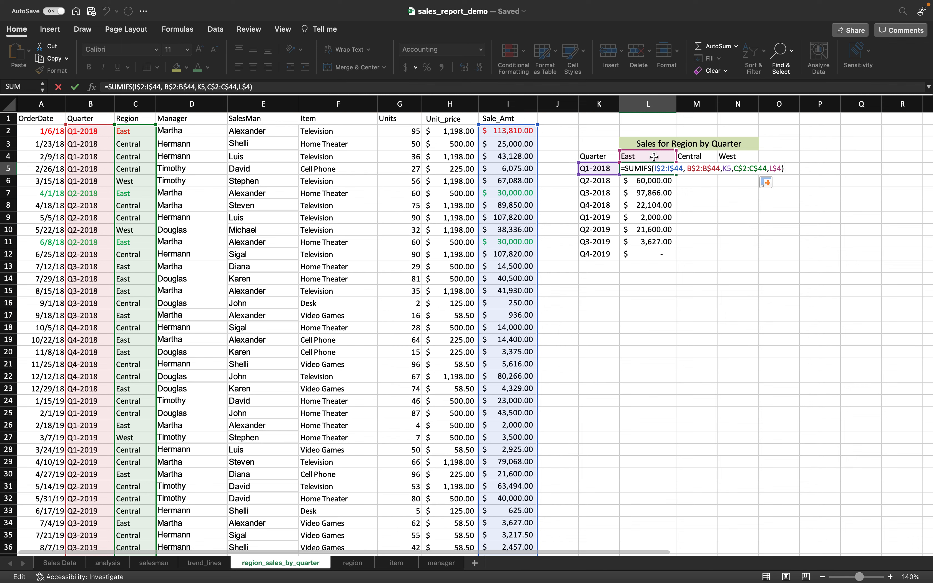
key(Return)
- Inspect the Central Q1-2018 formula showing $ -, cancelling an attempted edit referencing L4
click(697, 168)
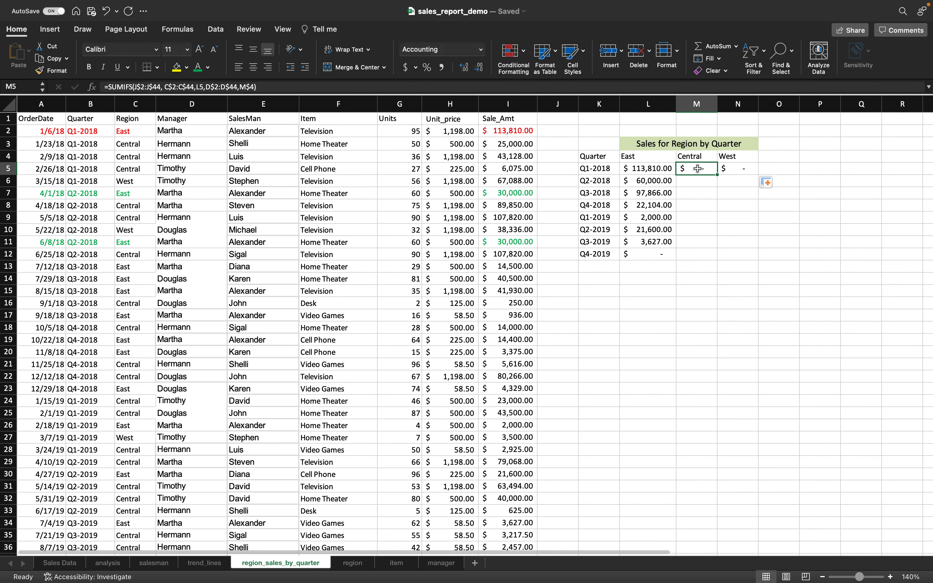
double_click(697, 169)
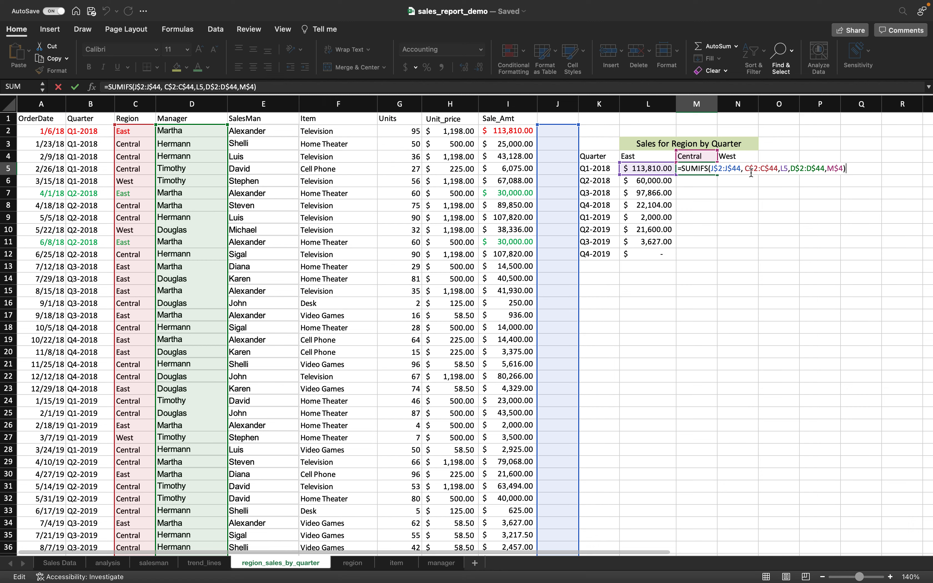
key(ctrl+Return)
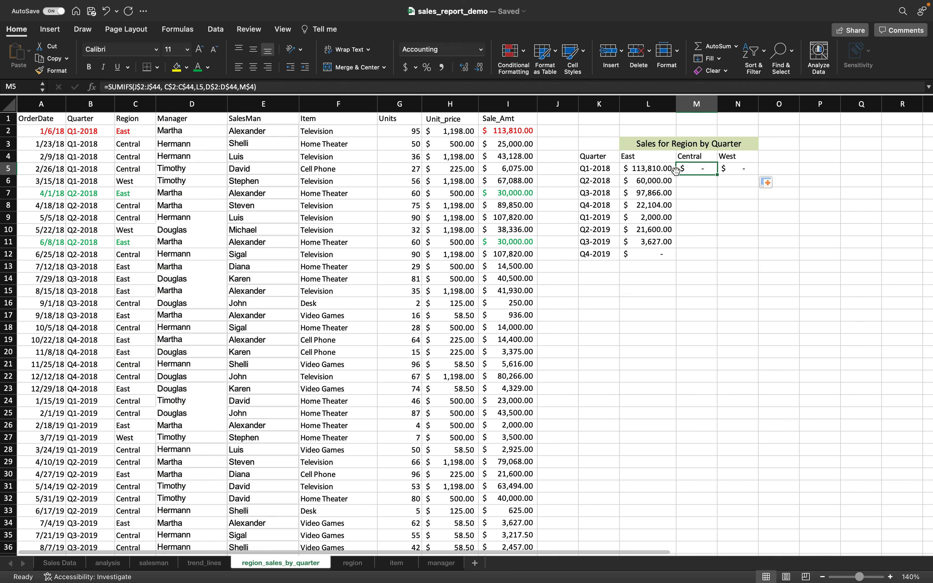
click(134, 87)
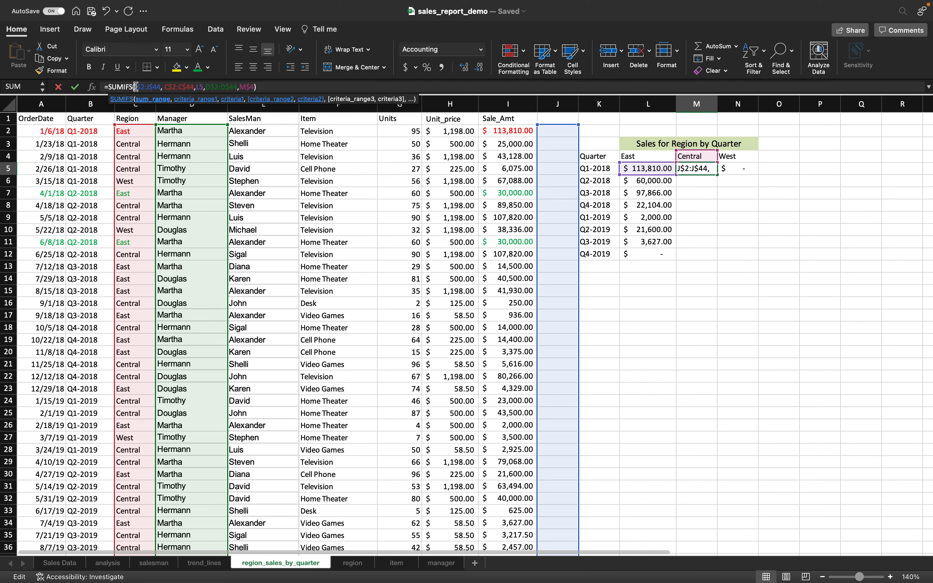
click(656, 158)
key(Escape)
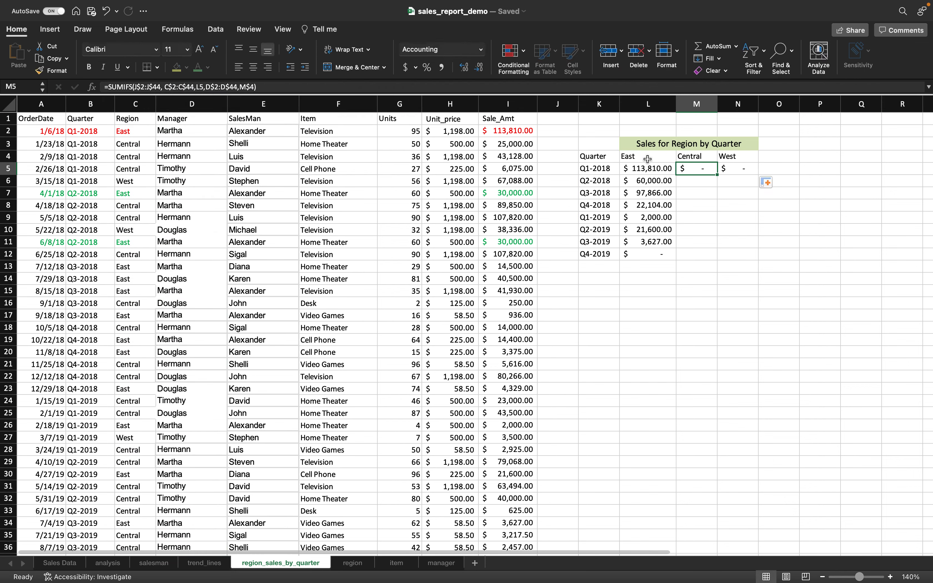
click(645, 169)
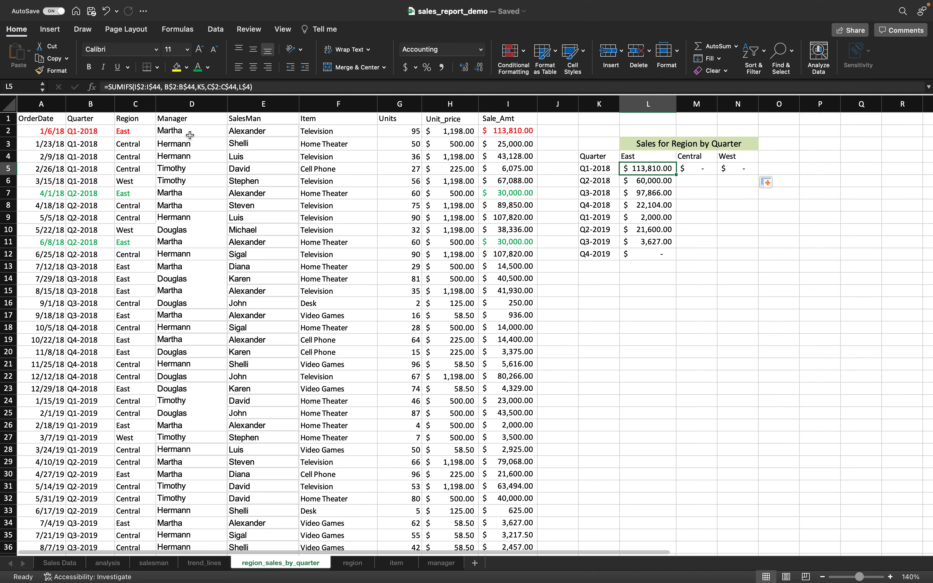
- Add $ column locks to the I, B and C range references in L5's SUMIFS
click(134, 87)
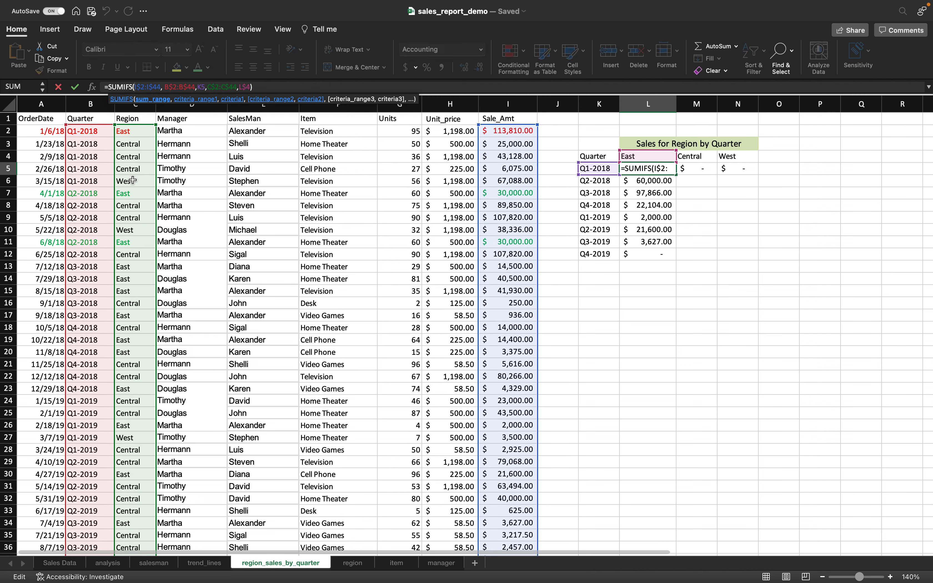
text($)
key(Right)
text($)
key(Right)
key(Right)
key(Right)
key(Right)
key(Right)
key(Right)
text($)
key(Right)
key(Right)
key(Right)
key(Right)
key(Right)
key(Right)
key(Right)
key(Right)
key(Right)
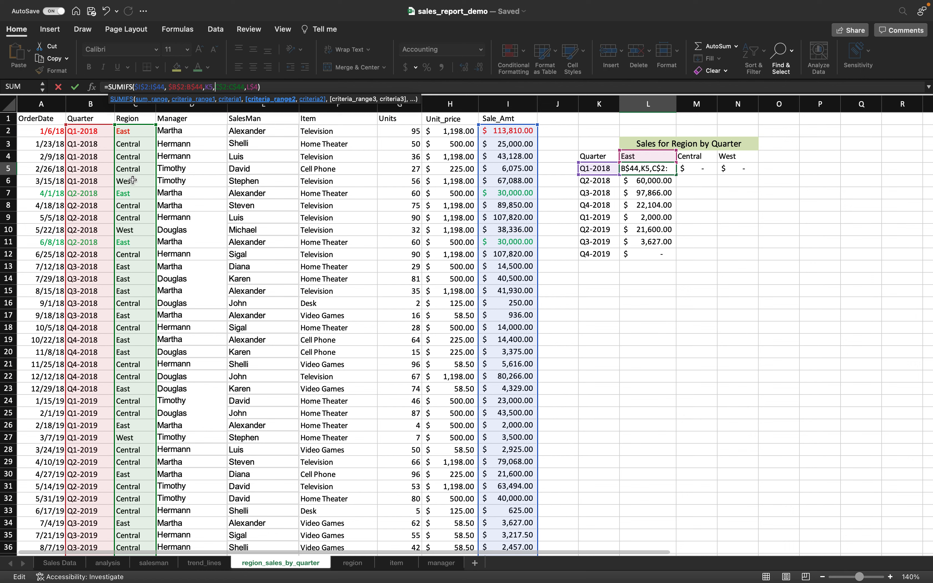
text($)
key(Right)
key(Right)
key(Right)
key(Right)
key(Right)
text($)
key(Tab)
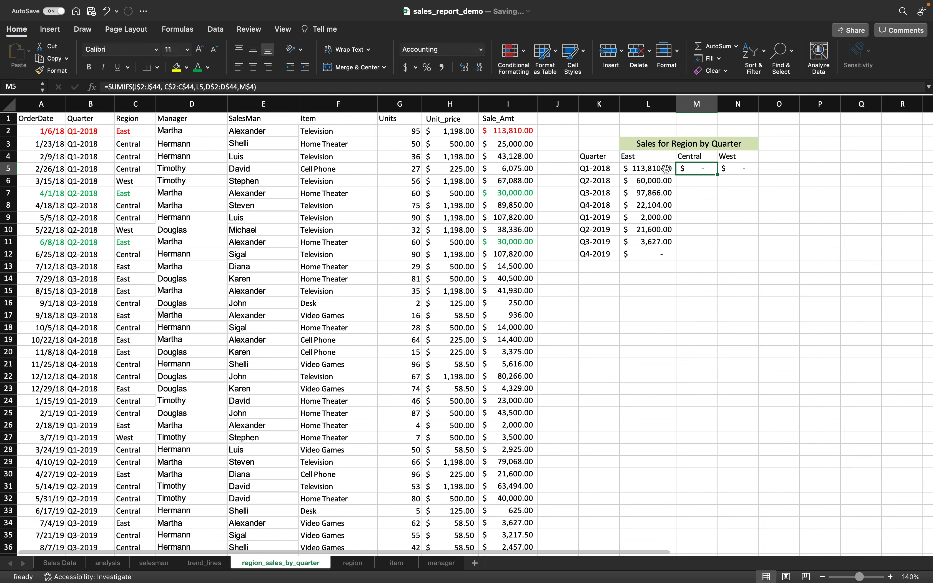
- Refill the East formula across to N5, leaving Central and West showing #VALUE!
click(665, 169)
drag(677, 175, 748, 173)
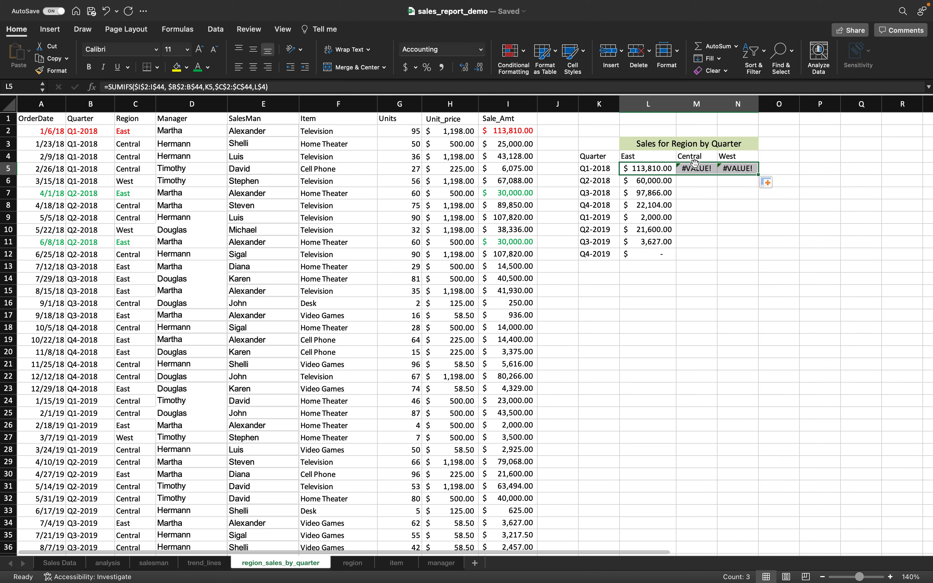
click(696, 169)
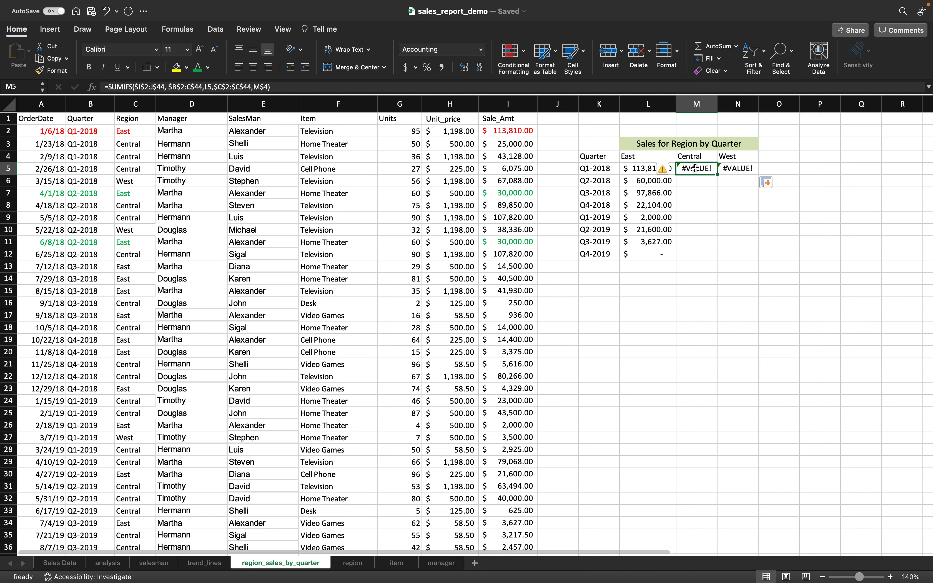
double_click(696, 168)
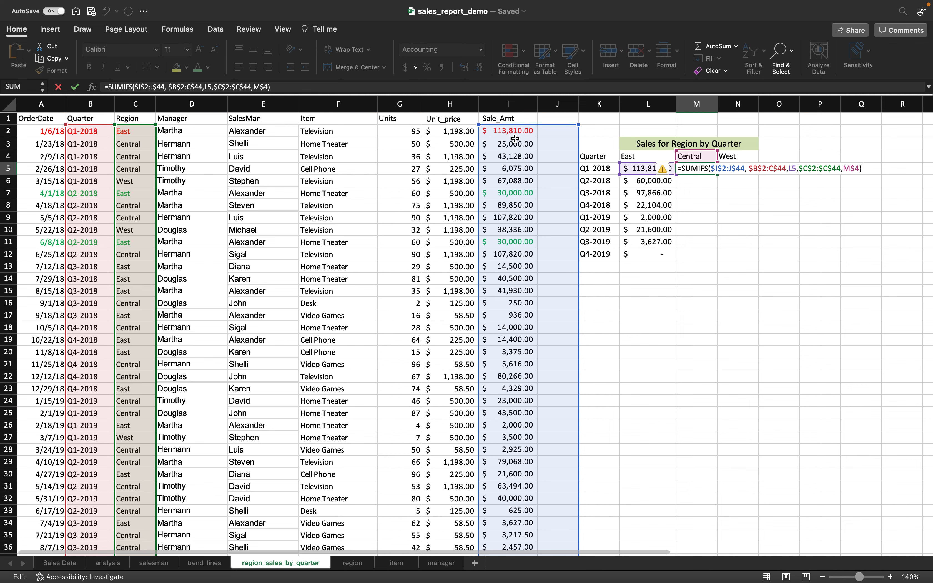
click(153, 87)
key(Delete)
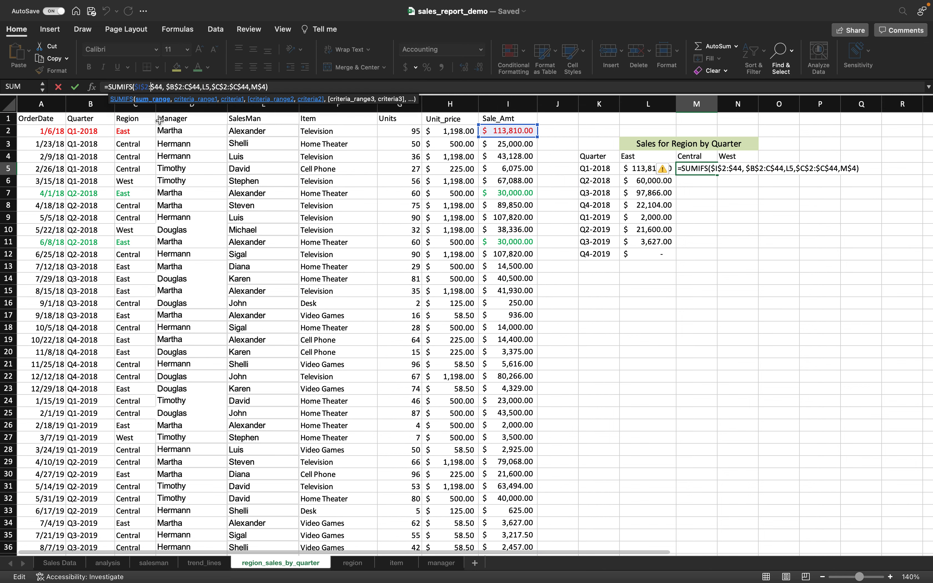
text(I)
key(Tab)
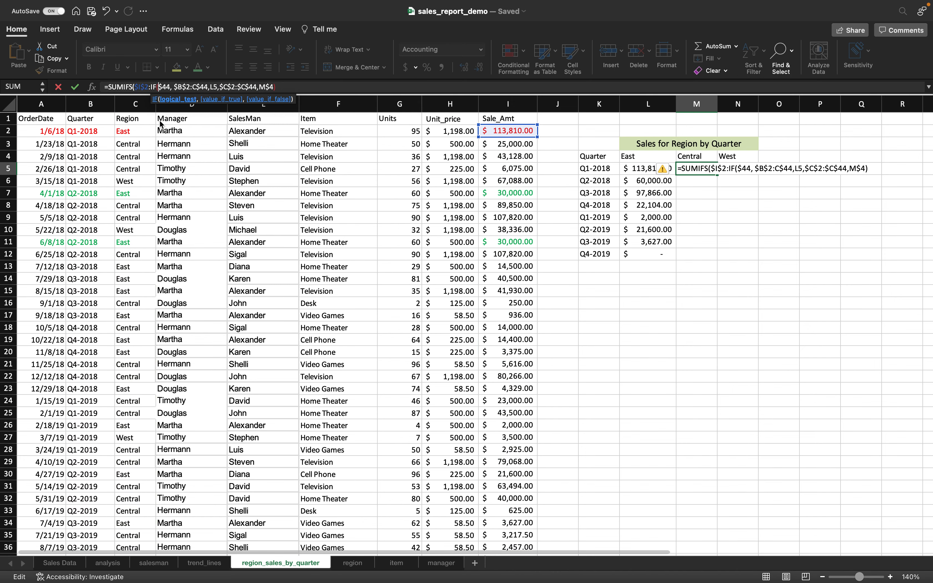
key(Return)
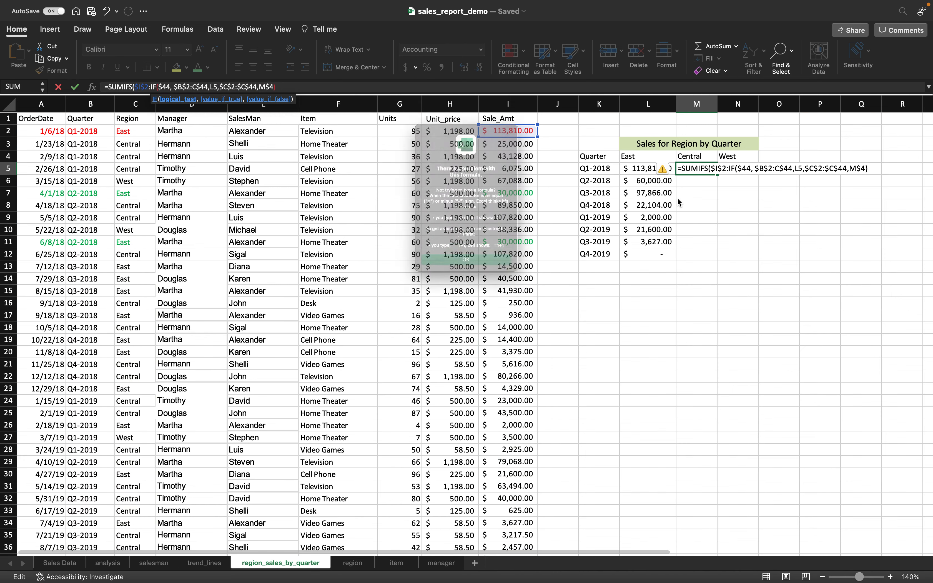
key(Return)
click(699, 204)
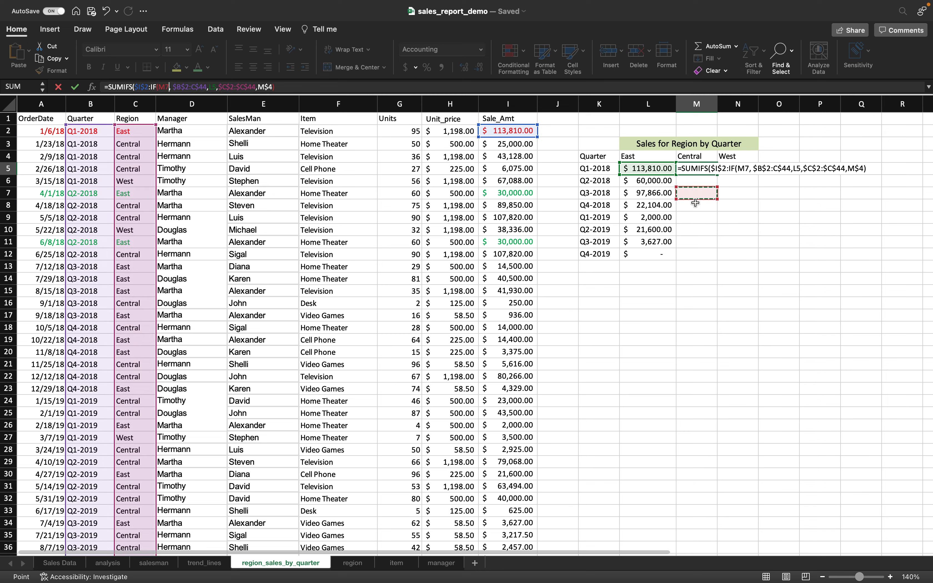
click(697, 167)
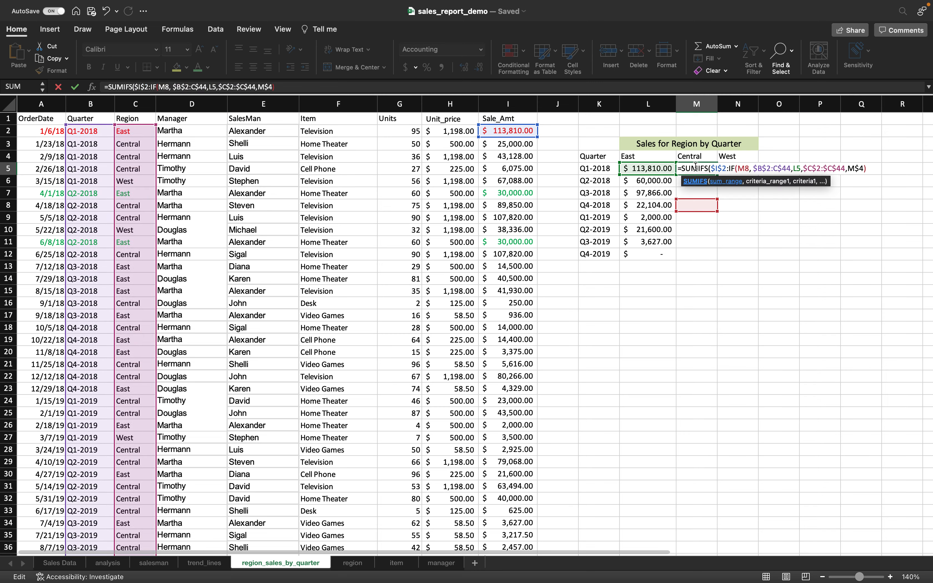
key(Escape)
key(Escape)
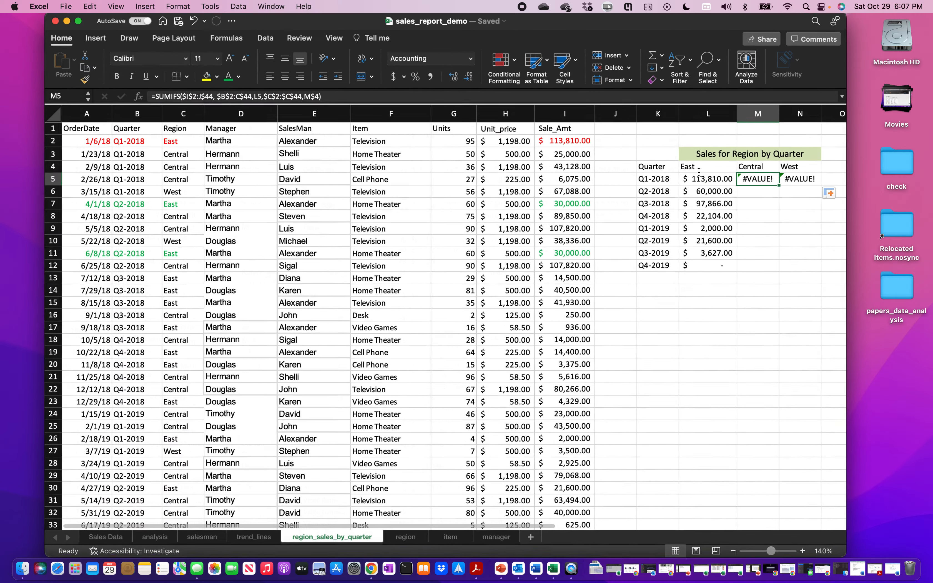
click(84, 23)
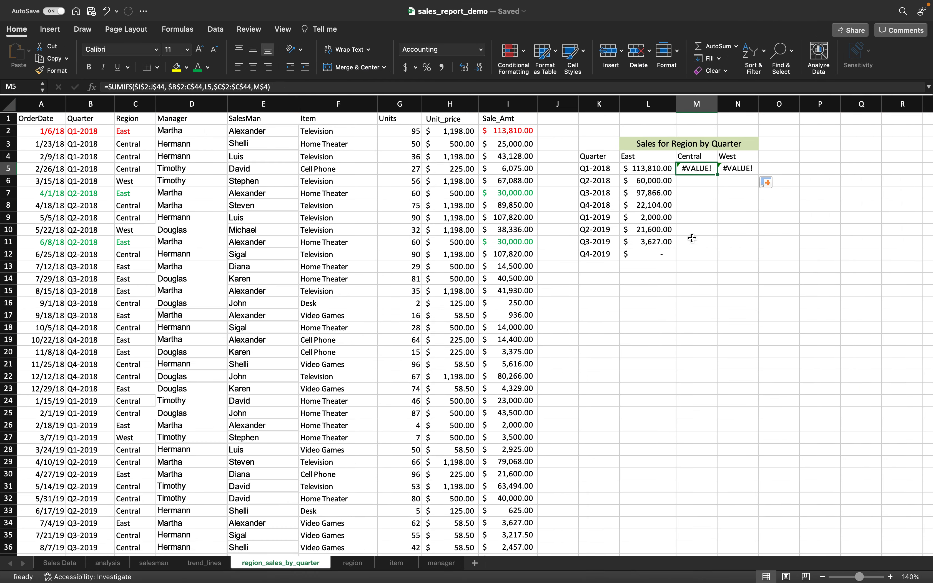
key(F2)
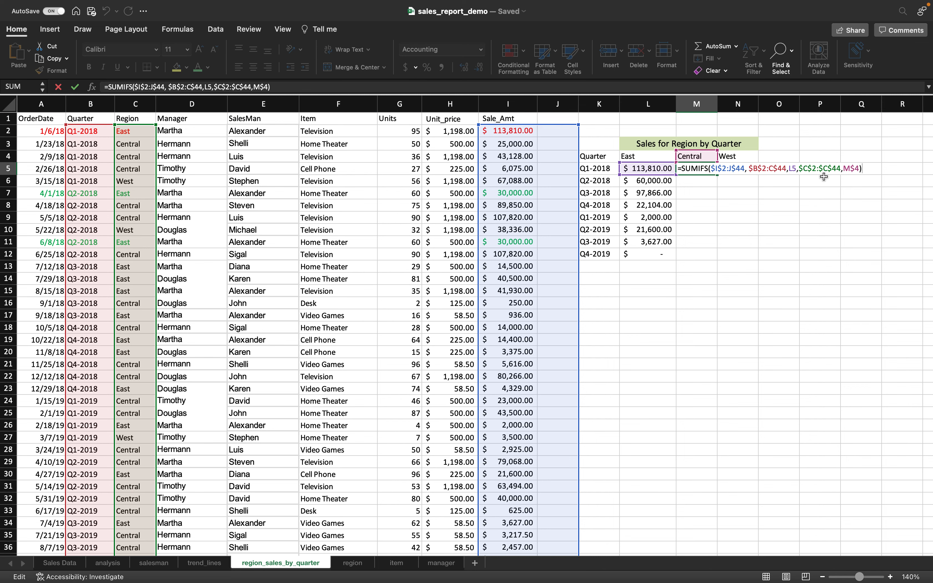
- Lock the L5 SUMIFS references as $I$44 and $K5 in the East Q1-2018 formula
click(637, 169)
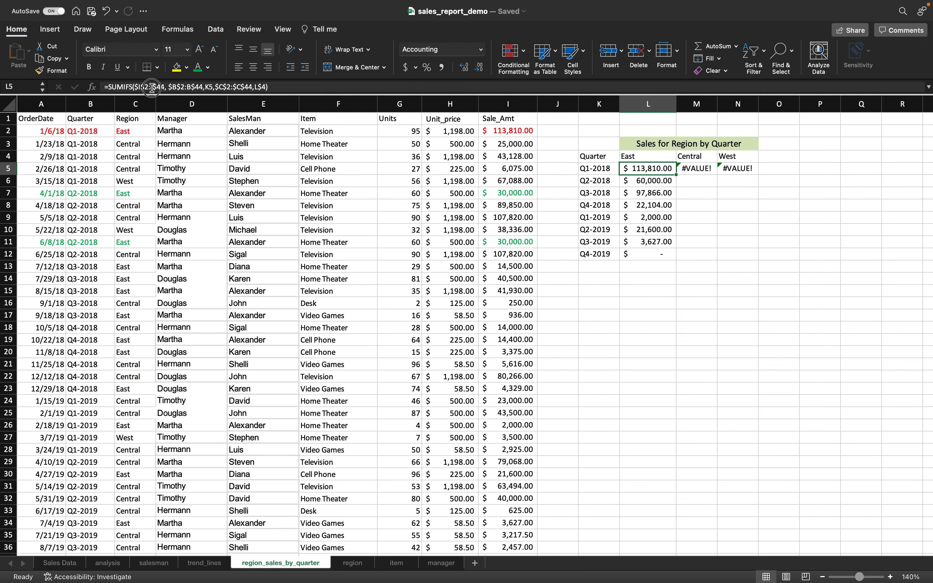
click(151, 88)
text($)
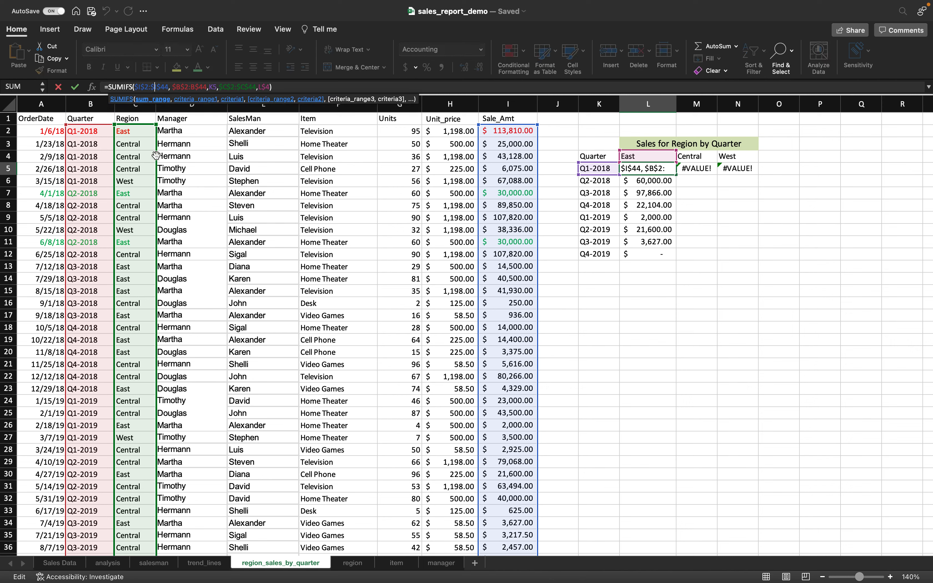
key(Right)
key(Right)
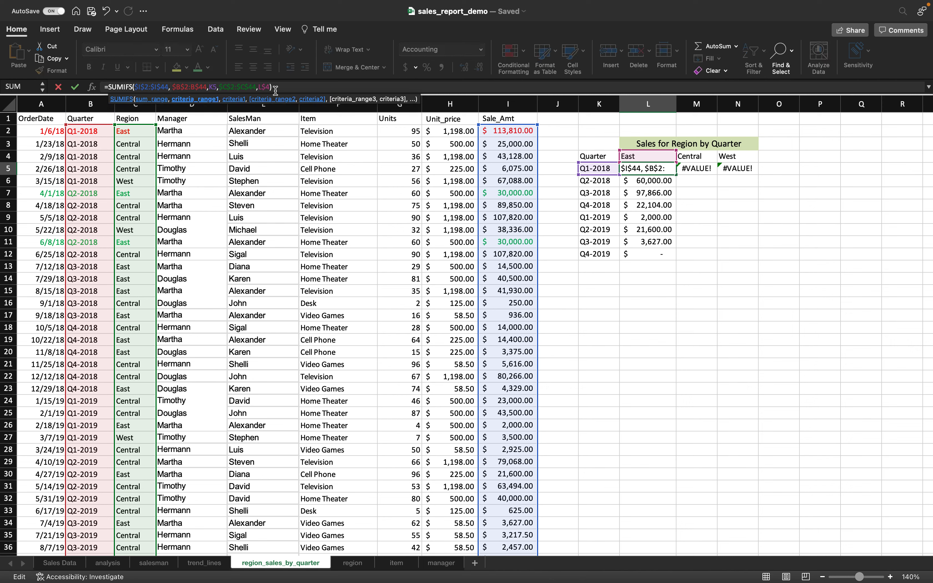
click(210, 86)
text($)
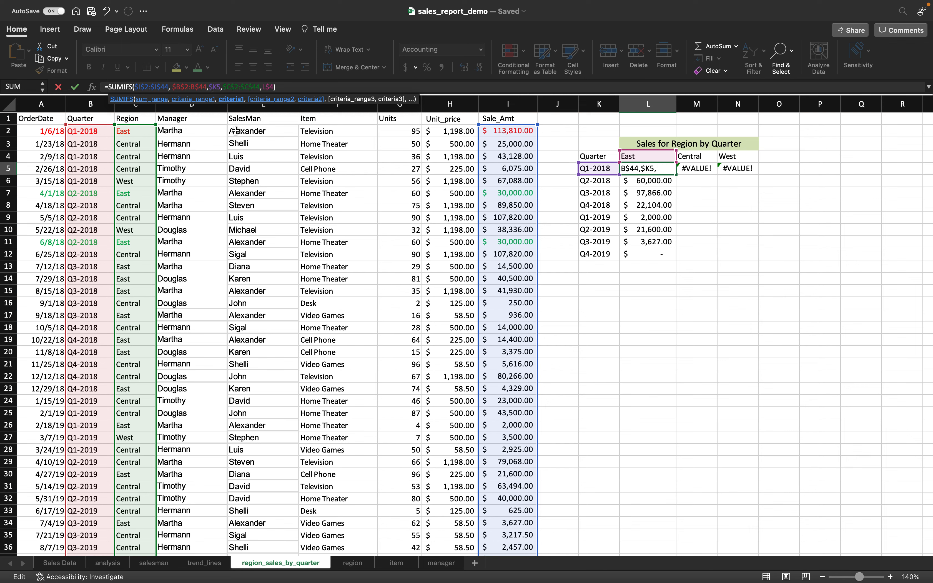
key(Return)
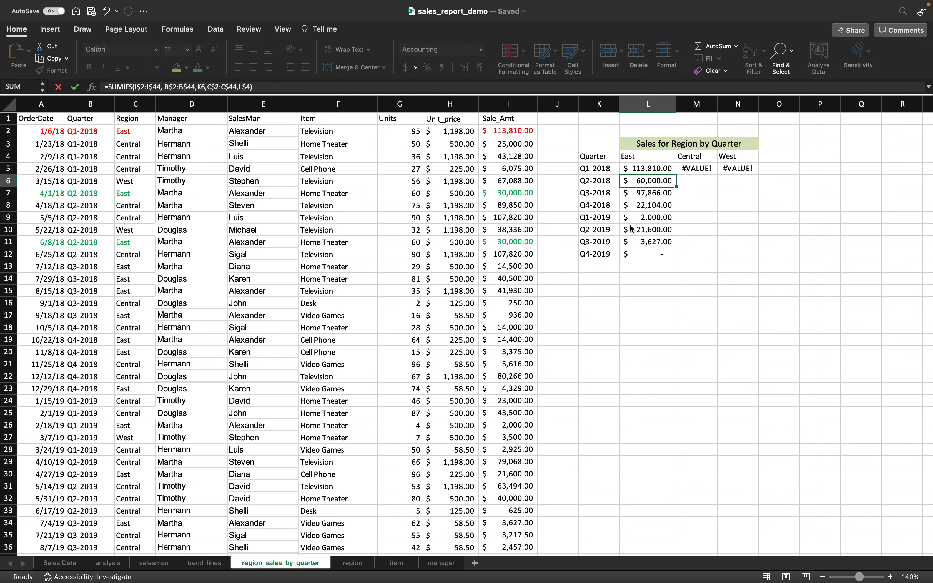
- Fill the L5 formula down to L12 and across to N5
click(663, 171)
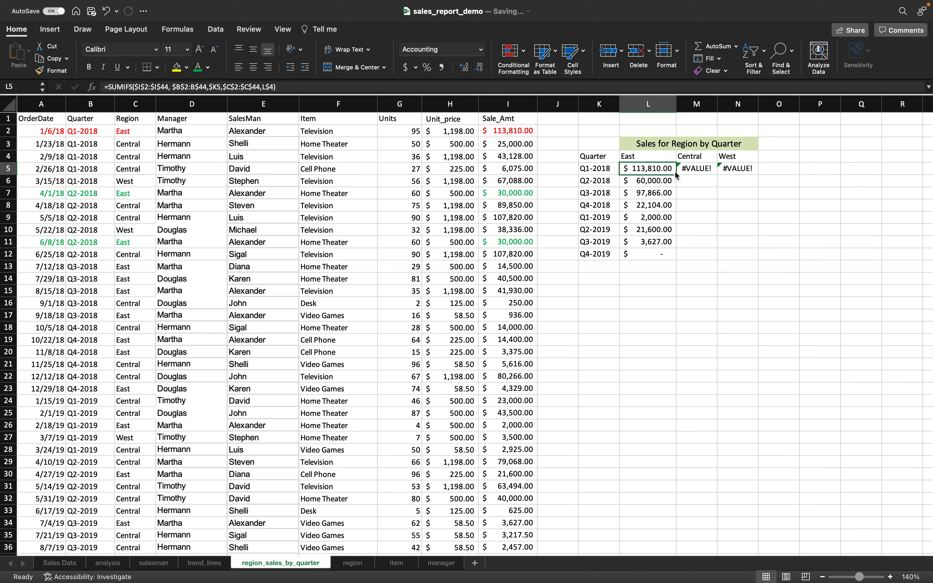
drag(676, 175, 678, 257)
click(655, 167)
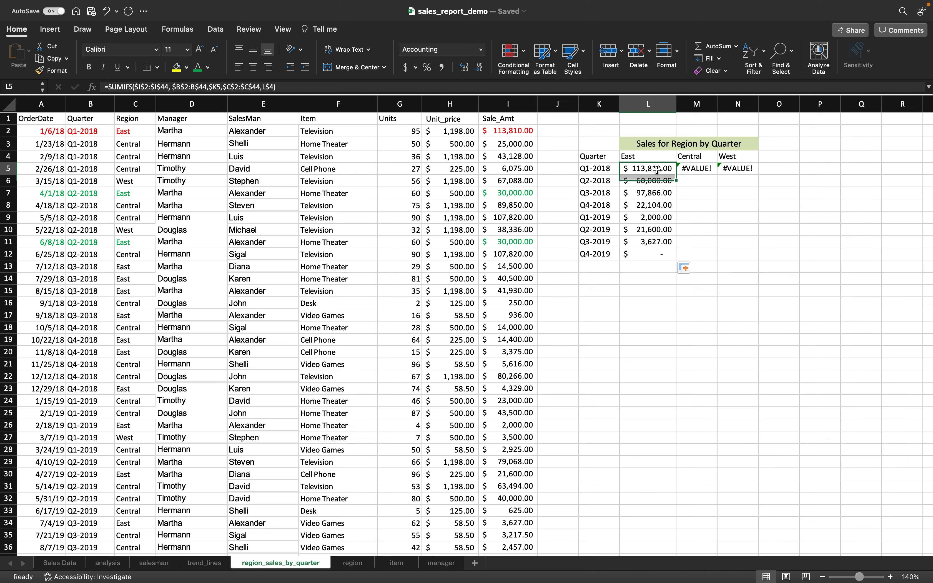
click(683, 177)
drag(683, 175, 736, 177)
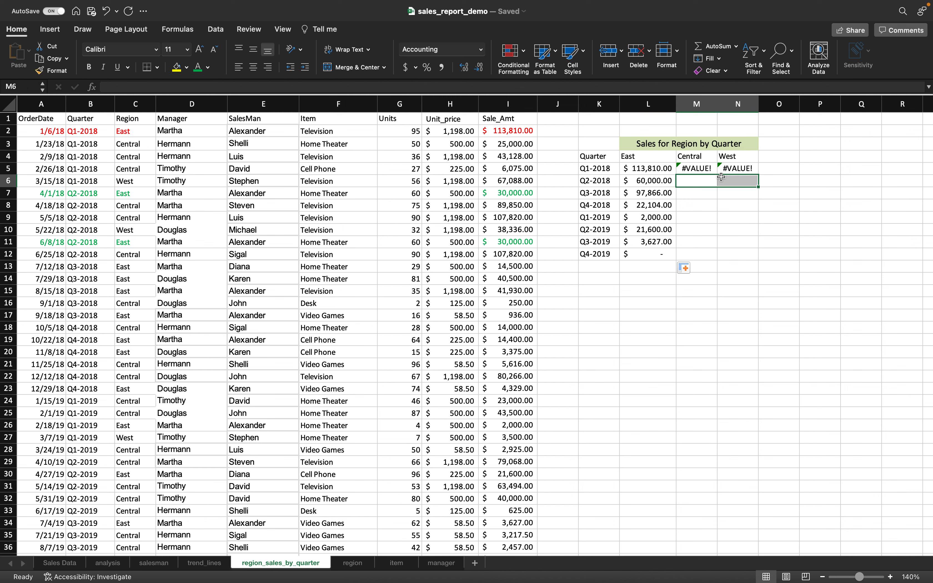
click(661, 169)
drag(676, 175, 740, 174)
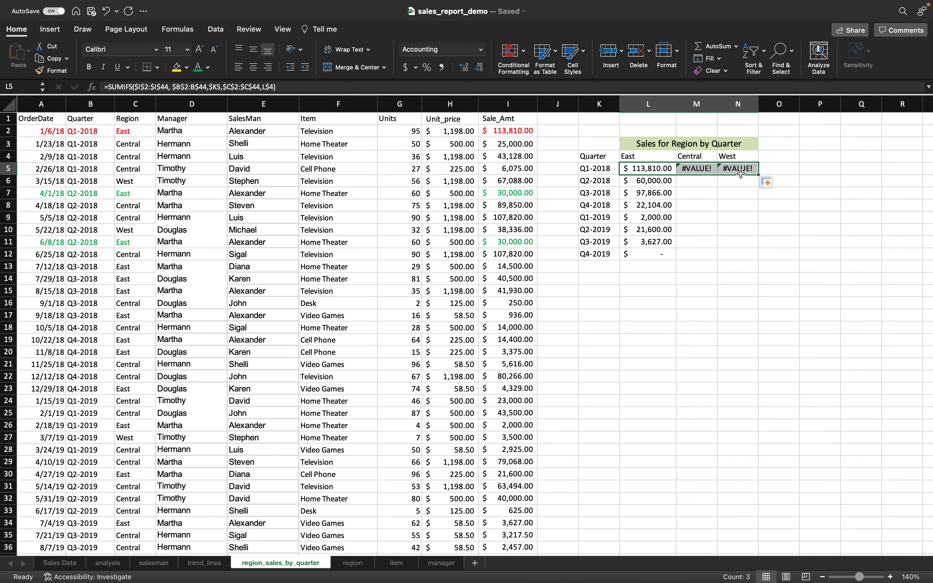
click(674, 173)
drag(677, 174, 752, 177)
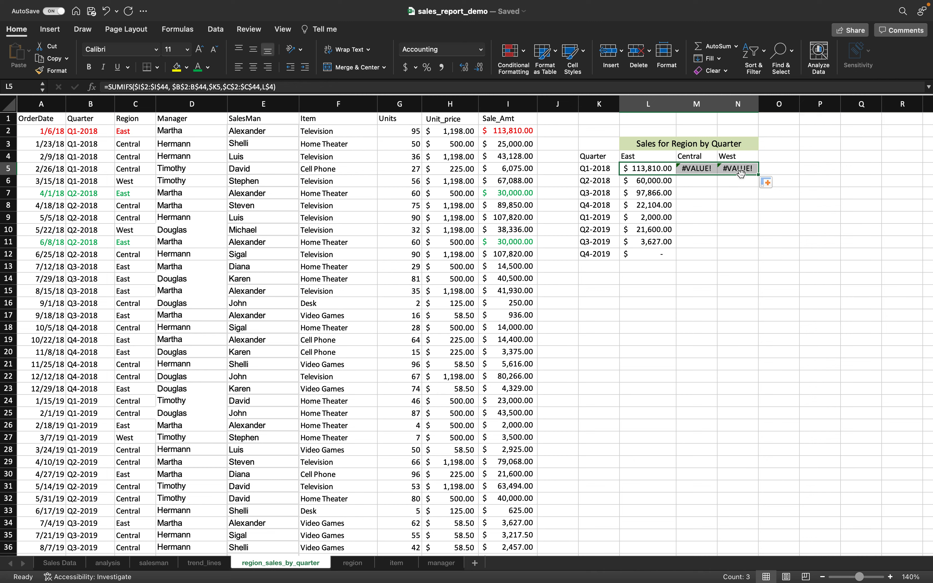
- Open the Central Q1-2018 formula in M5 to inspect its #VALUE! error
click(707, 171)
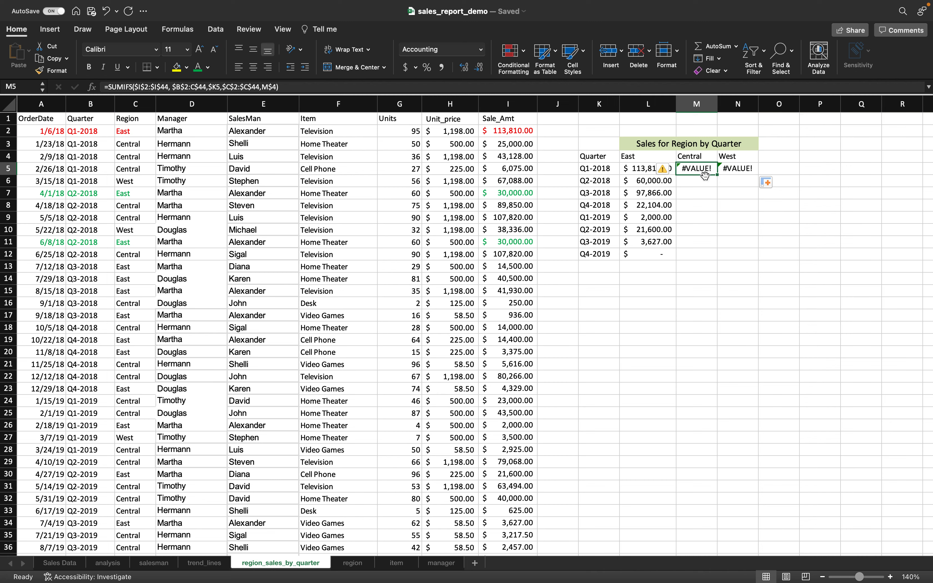
double_click(705, 176)
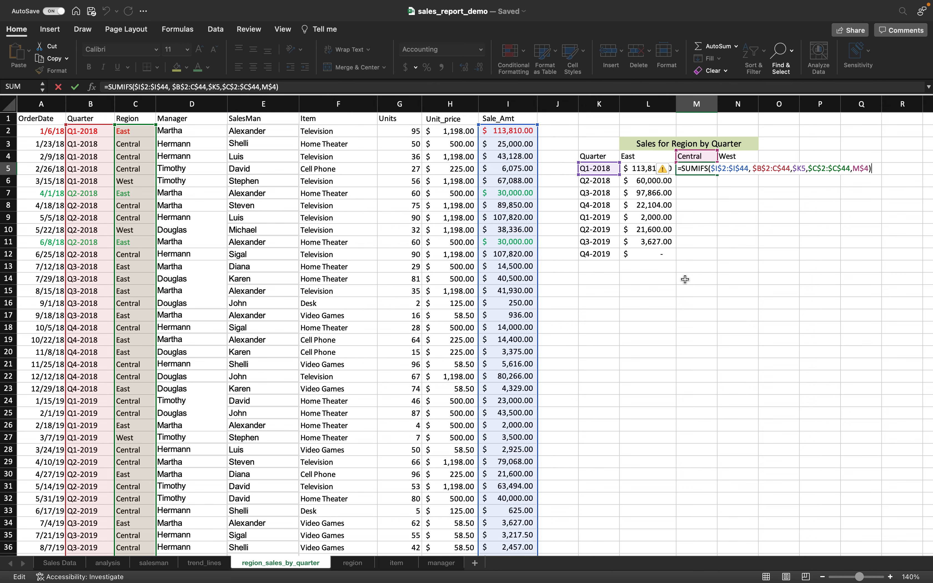
scroll(510, 339, down, 8)
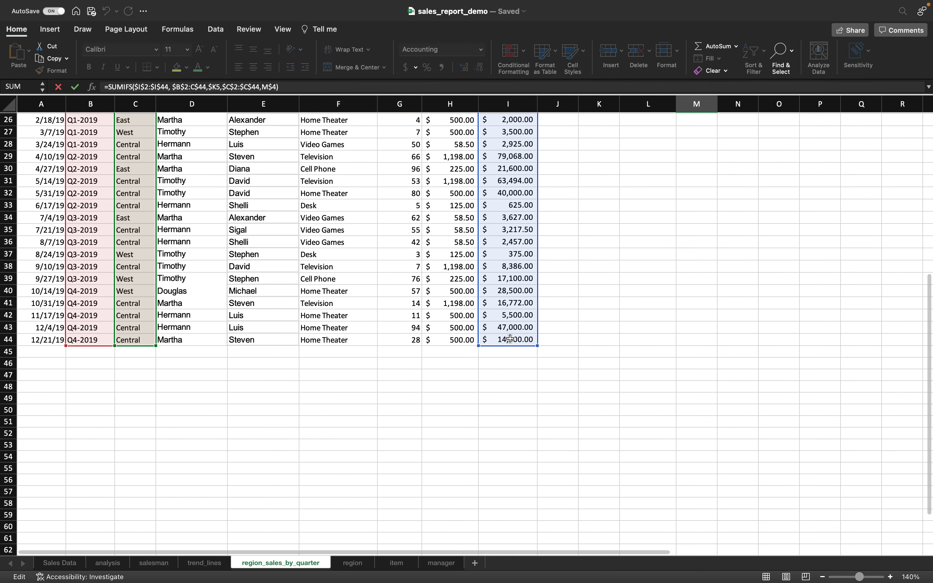
scroll(510, 338, up, 8)
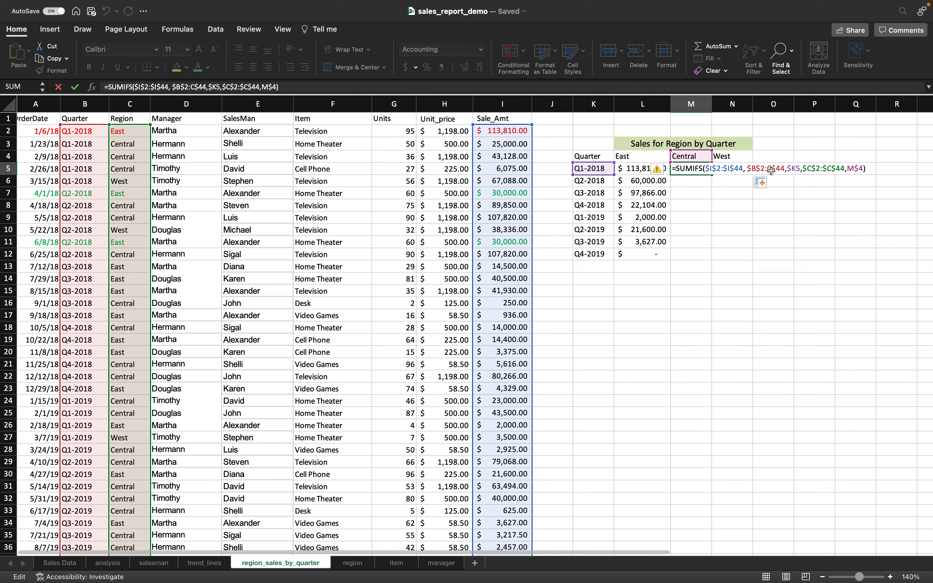
- Change the Central formula's quarter range from $B$2:C$44 to $B$2:$B$44
key(Escape)
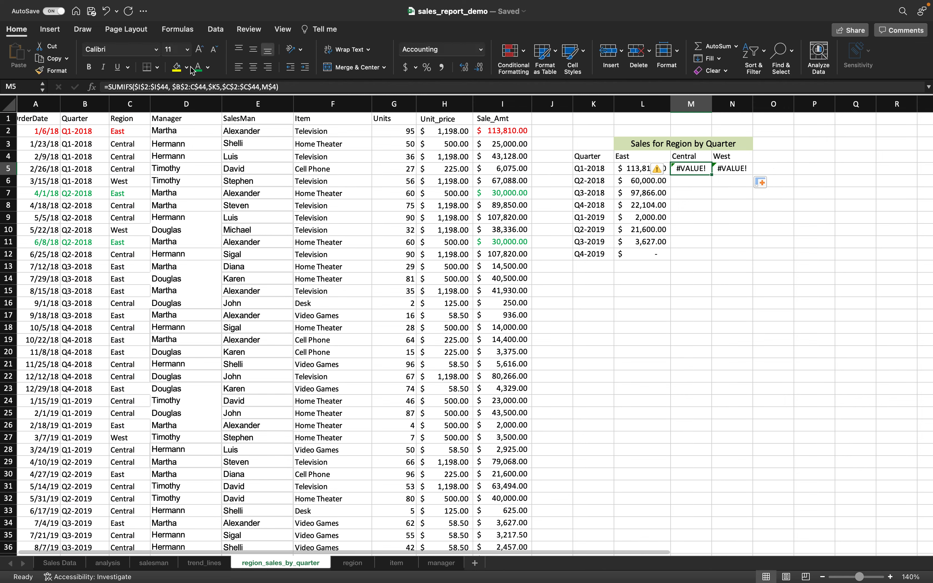
click(195, 86)
key(BackSpace)
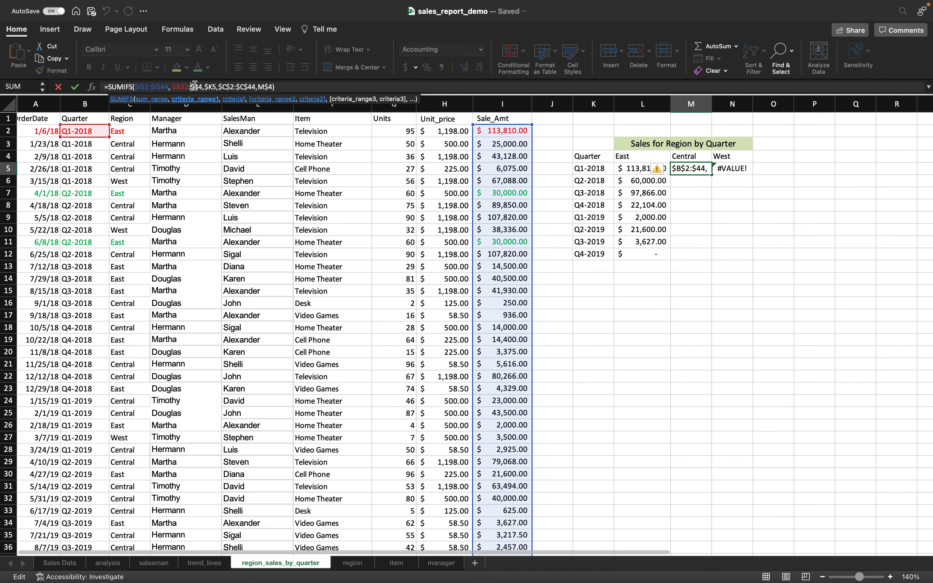
text(B)
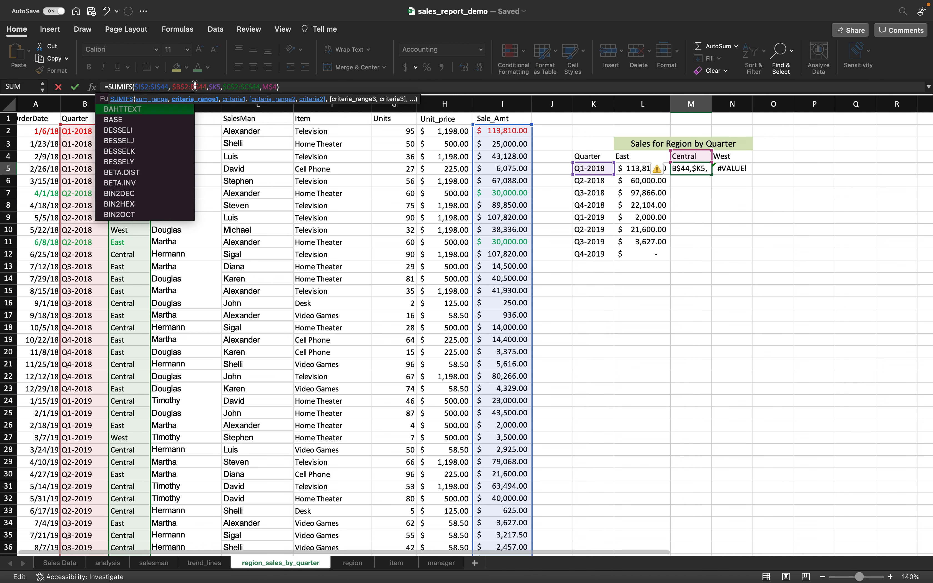
key(Left)
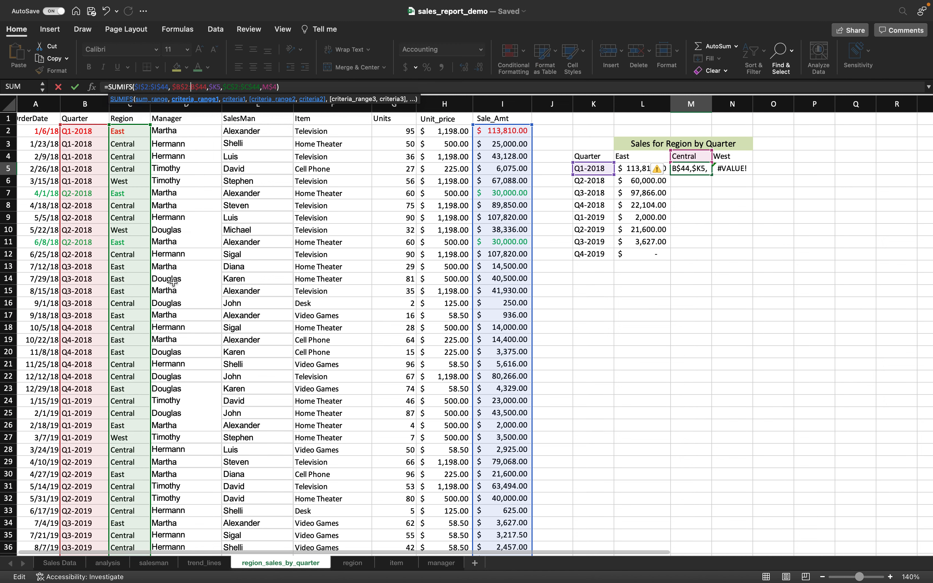
text($)
click(348, 83)
key(Return)
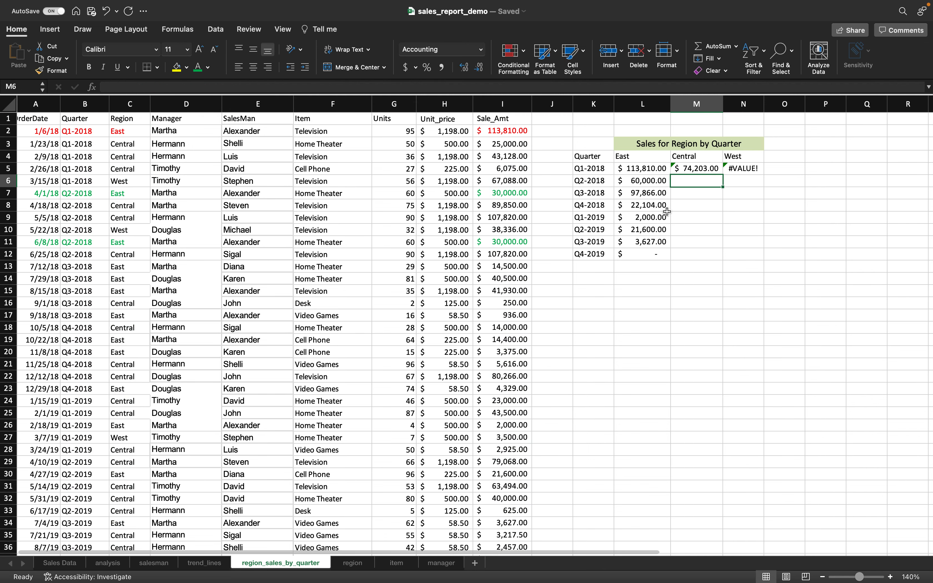
- Refill L5 across to Central and West, then recheck the Central formula
click(663, 169)
drag(670, 174, 748, 174)
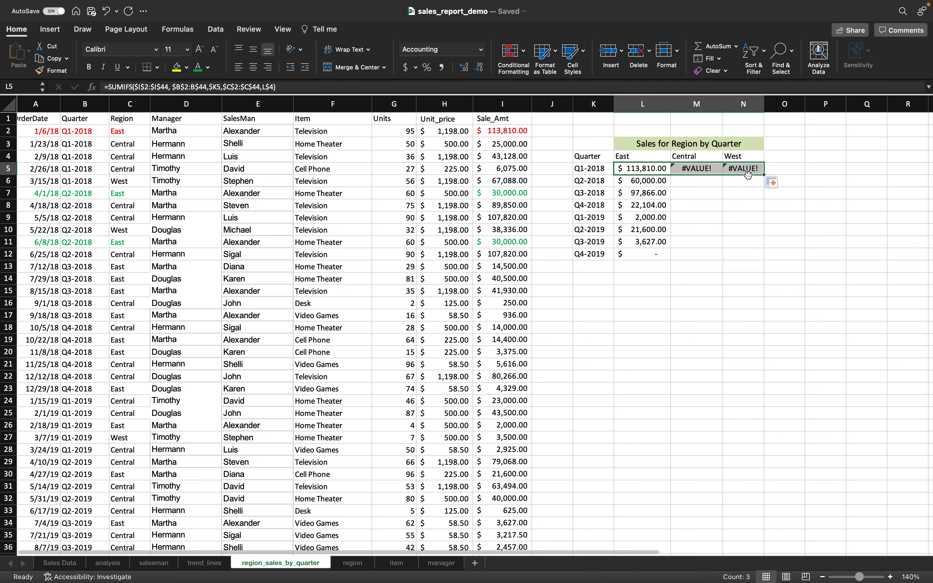
click(700, 169)
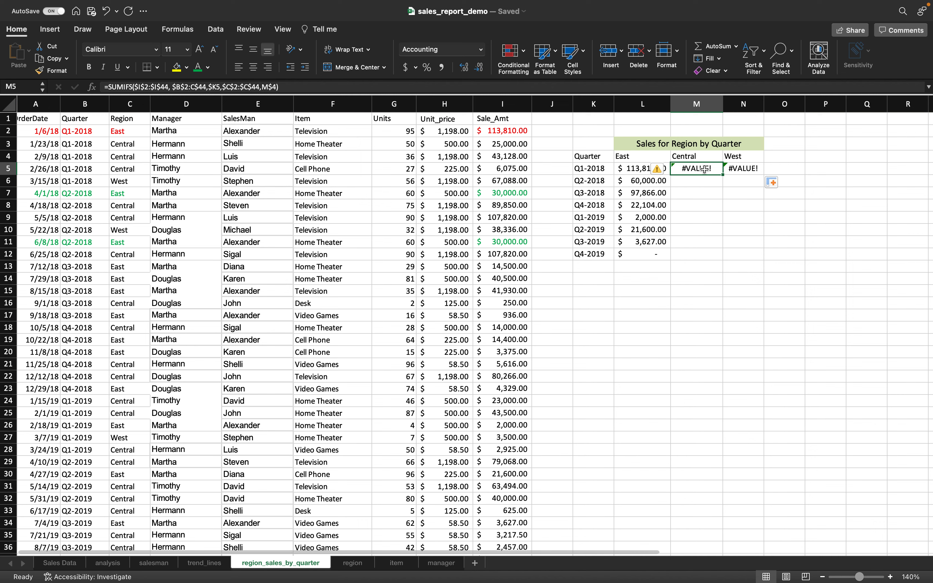
double_click(705, 169)
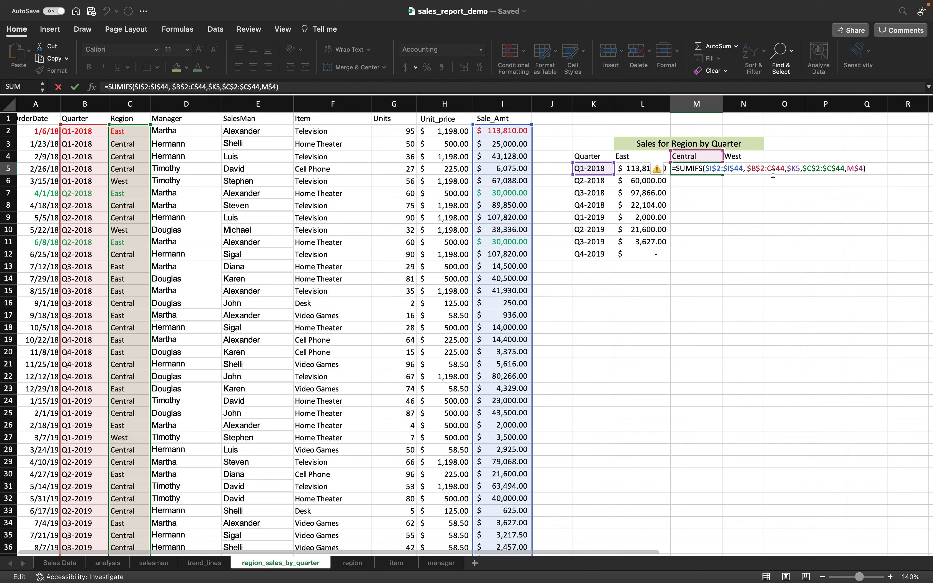
- Lock L5's quarter range as $B$2:$B$44 and copy it across M5:N5
click(638, 168)
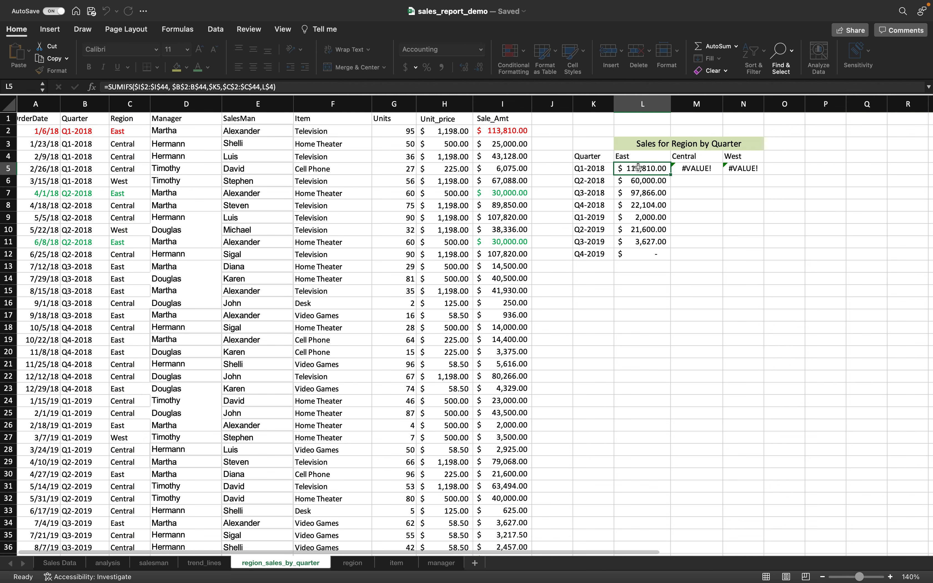
click(192, 85)
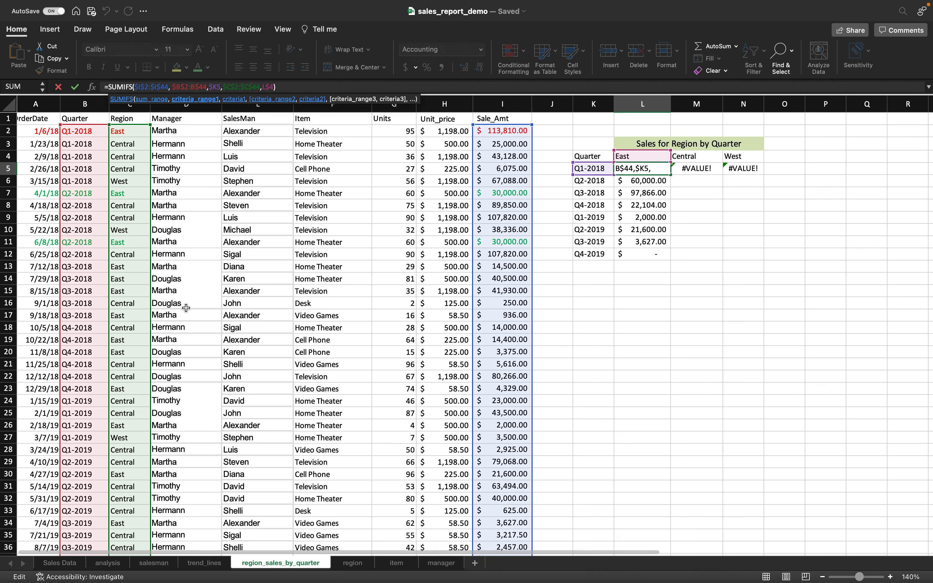
text($)
key(Tab)
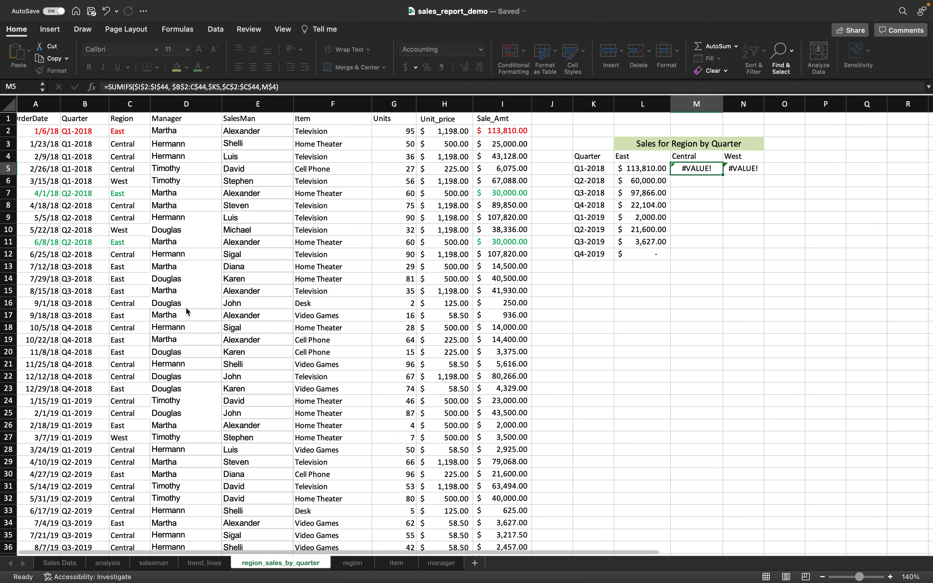
click(650, 168)
drag(671, 174, 749, 174)
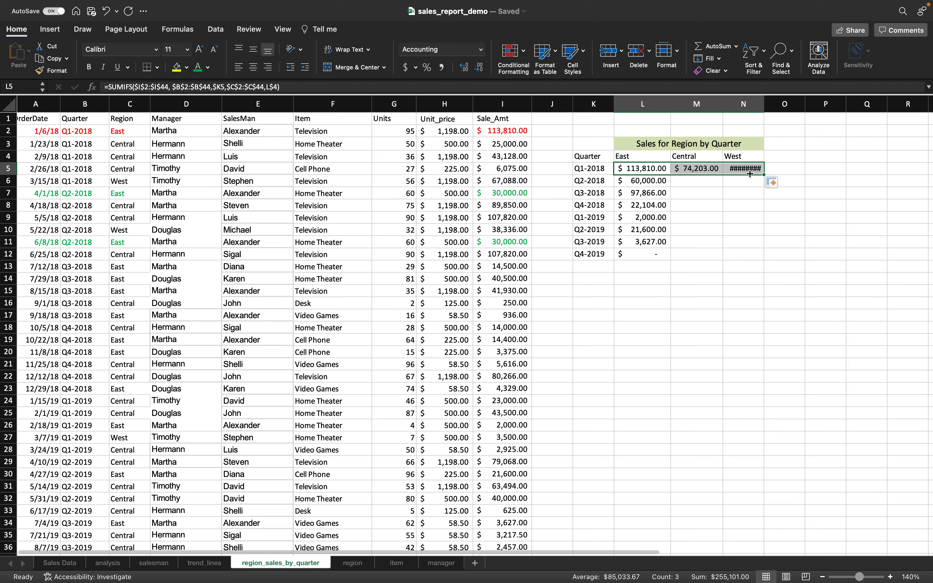
drag(764, 100, 775, 100)
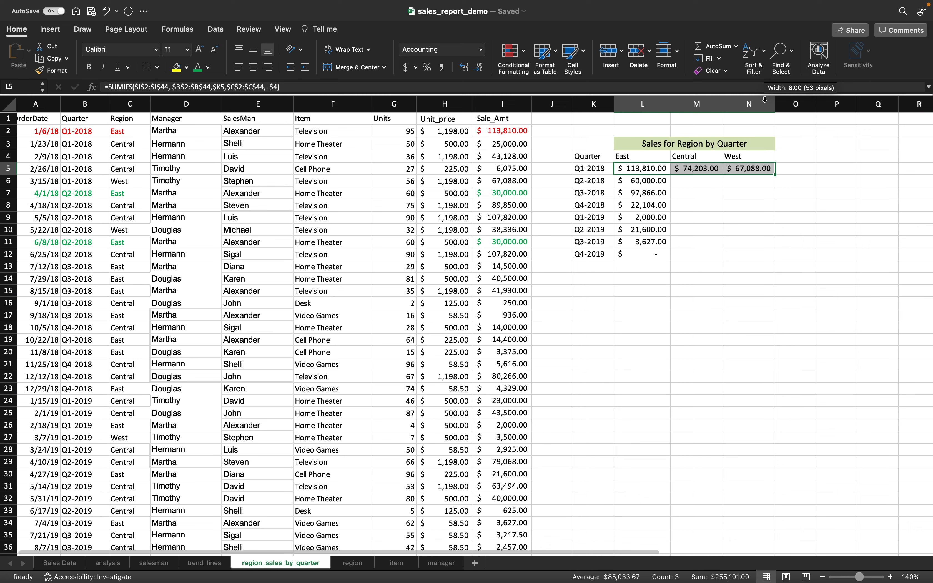
click(696, 168)
drag(724, 175, 718, 257)
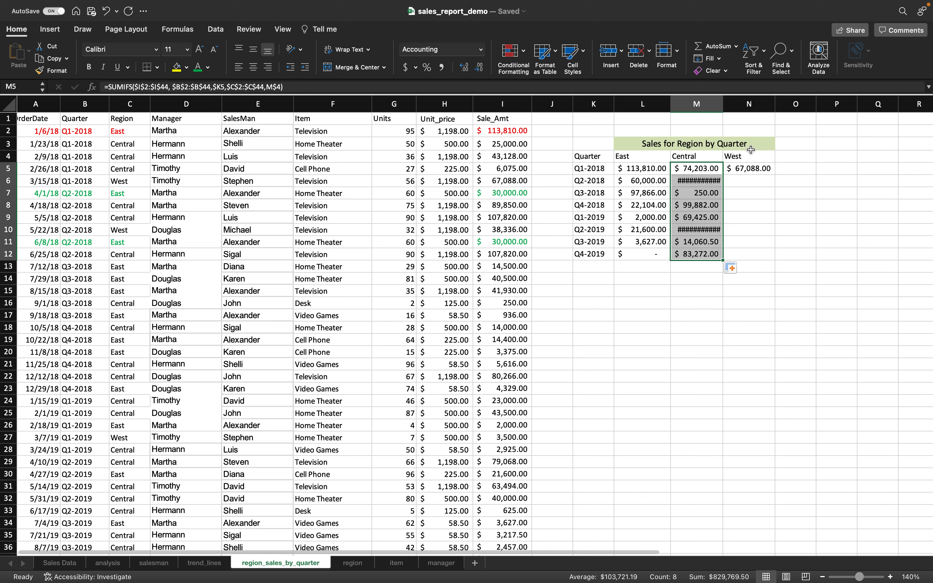
drag(723, 101, 727, 101)
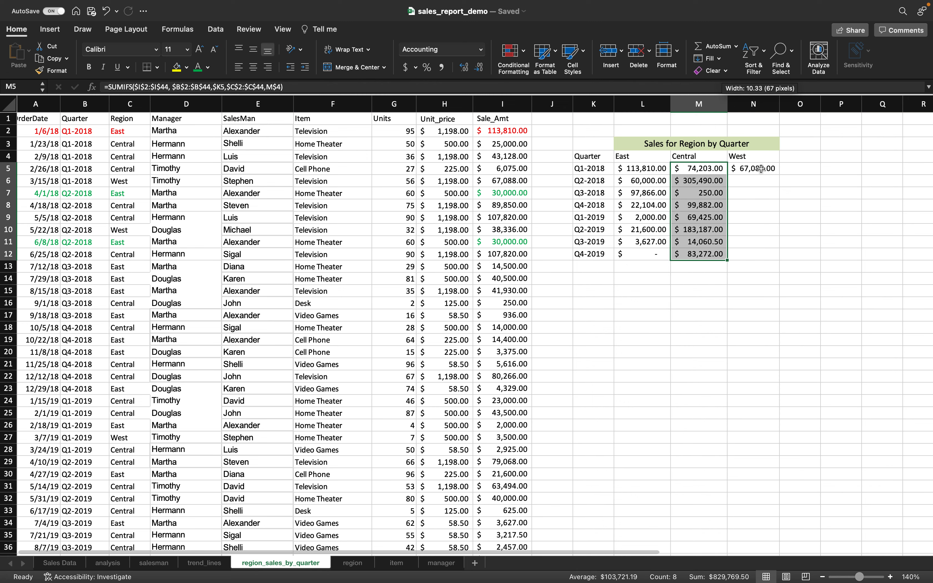
click(751, 169)
drag(779, 175, 777, 258)
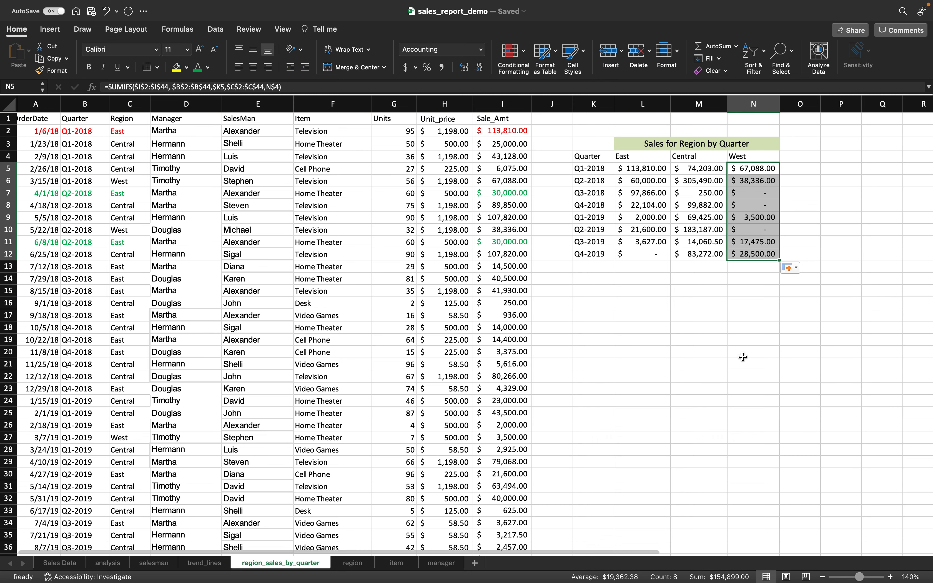
scroll(743, 357, right, 1)
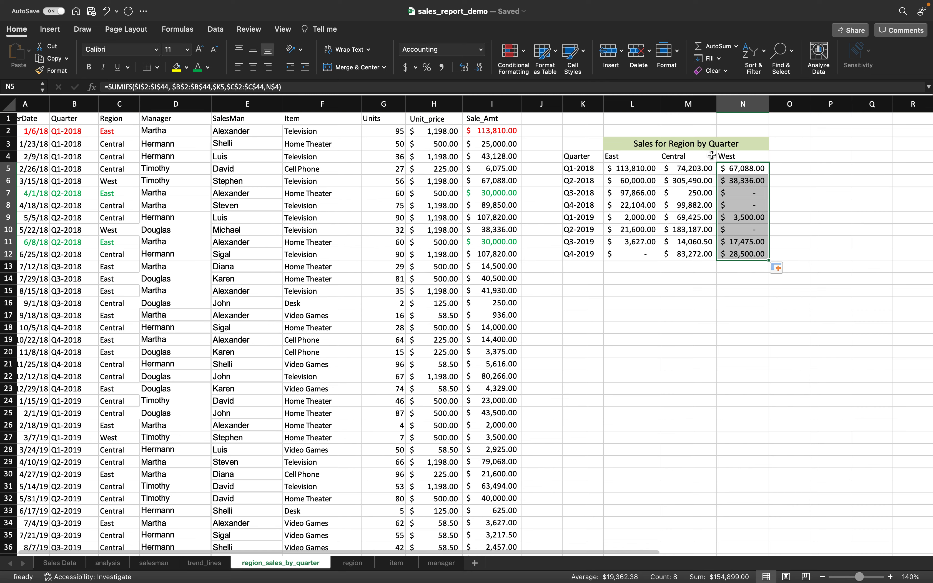
scroll(656, 255, left, 2)
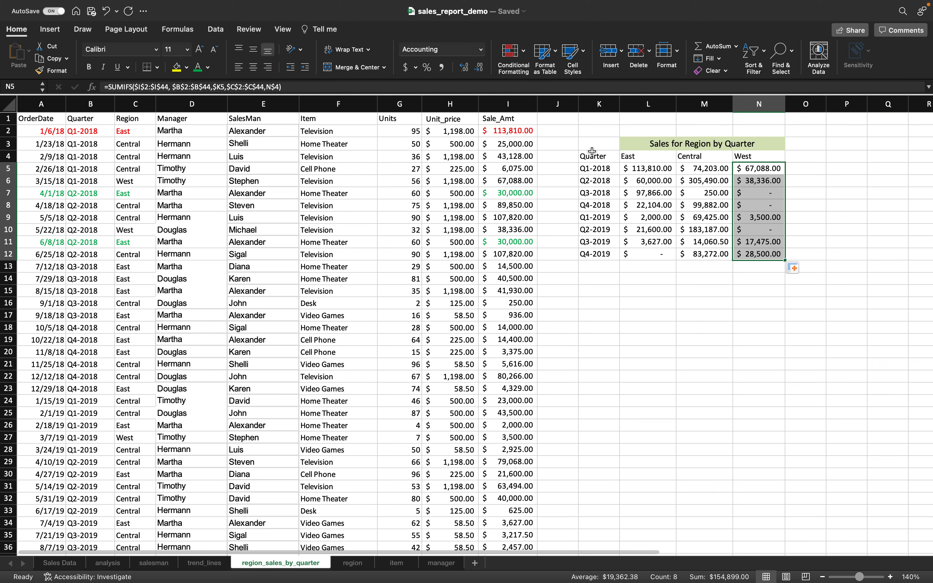
click(600, 167)
- Chart K4:N12 as a Recommended Clustered Column chart and place it below the table
drag(594, 156, 753, 248)
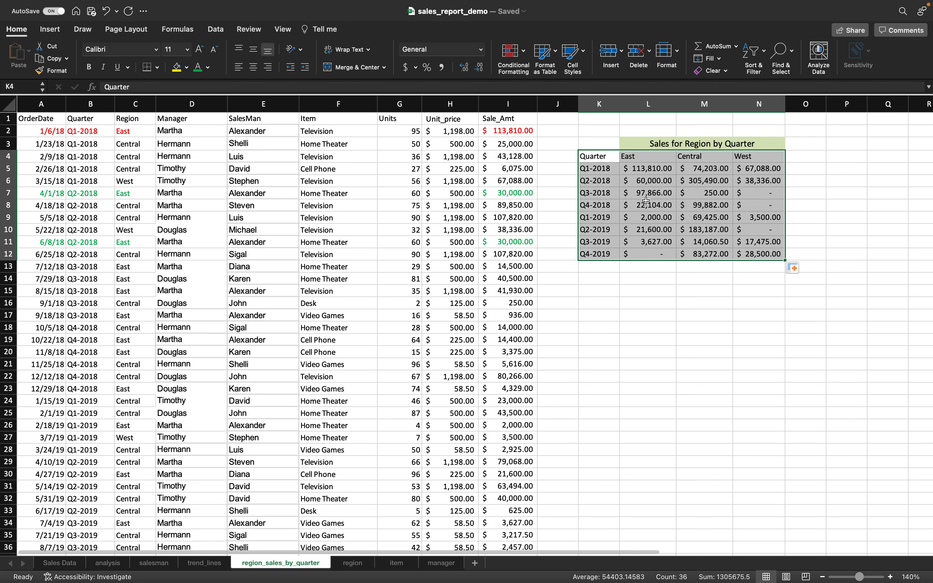
click(53, 31)
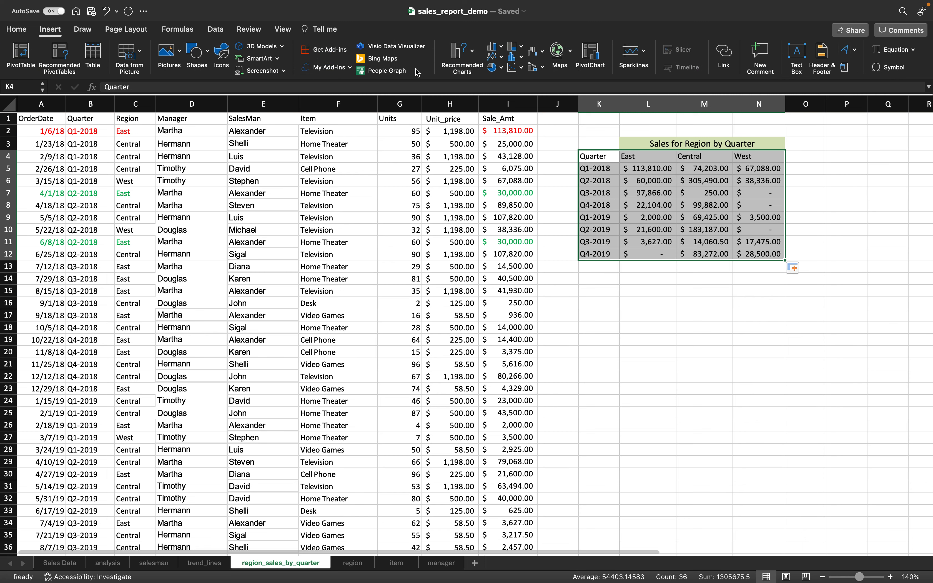
click(473, 53)
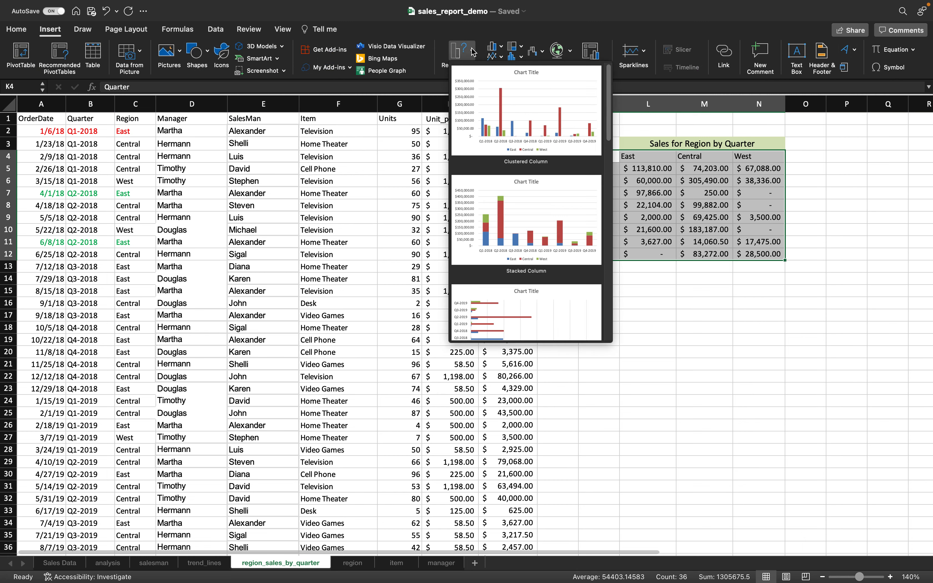
click(521, 134)
drag(531, 254, 764, 293)
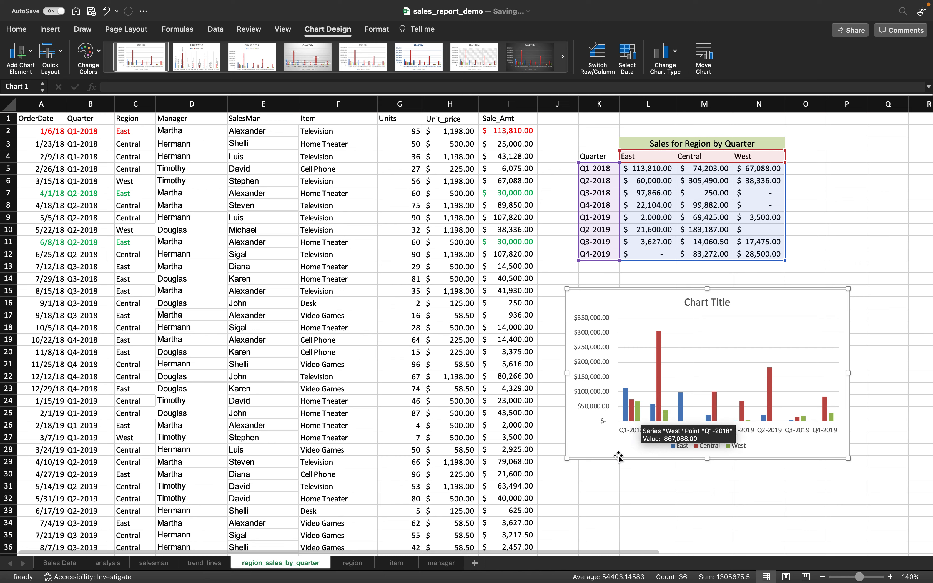
- Replace the placeholder chart title with 'Sales for Regions by Quarter'
triple_click(703, 305)
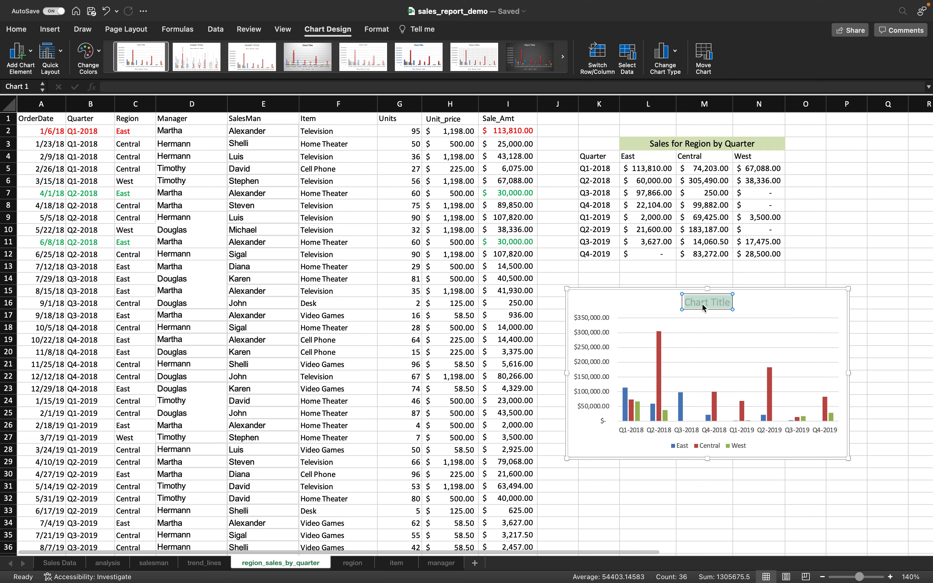
text(Sales for)
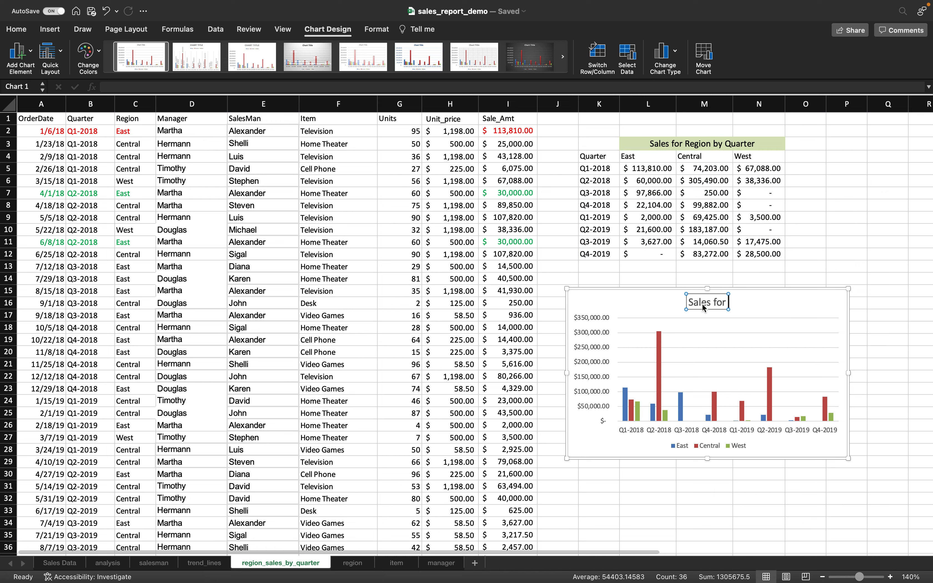
text( Regio)
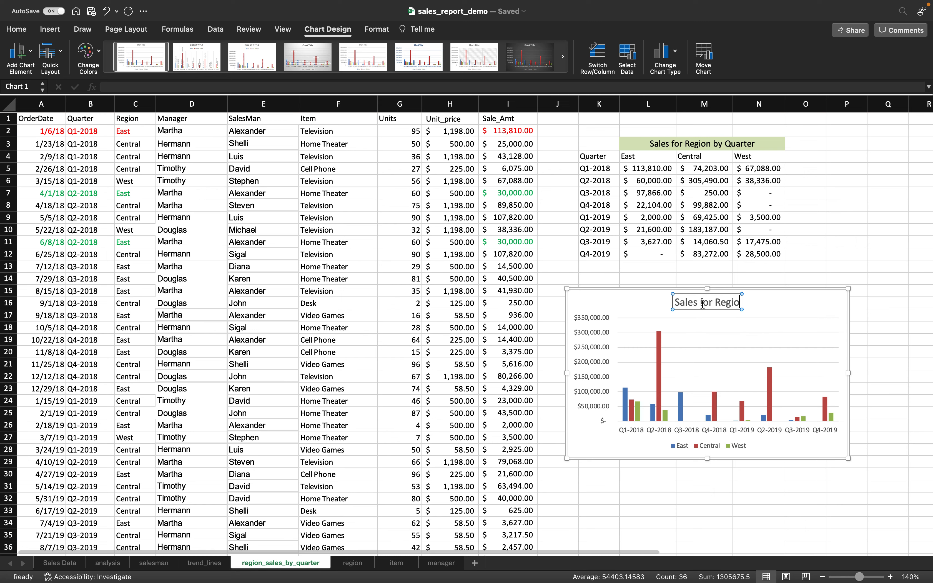
text(ns by Quarter)
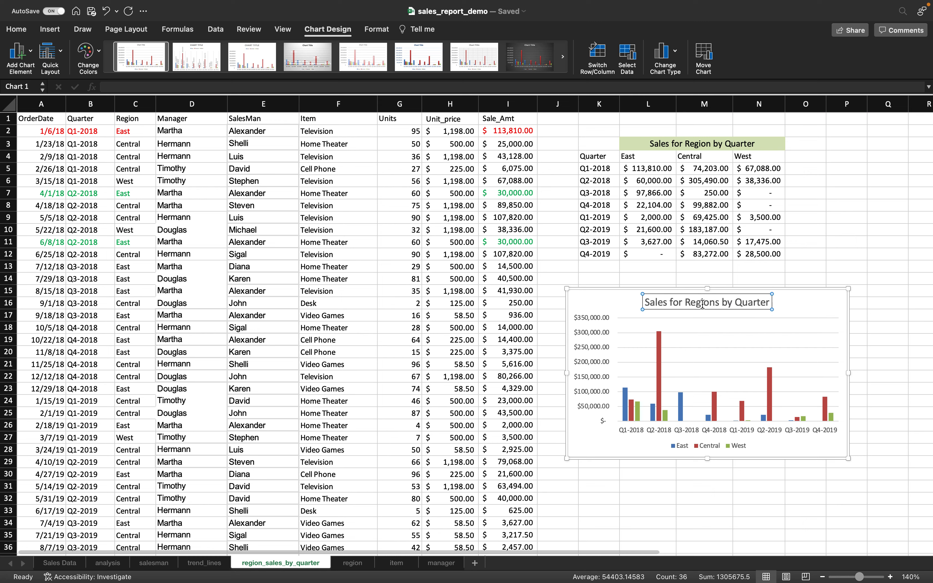
click(842, 303)
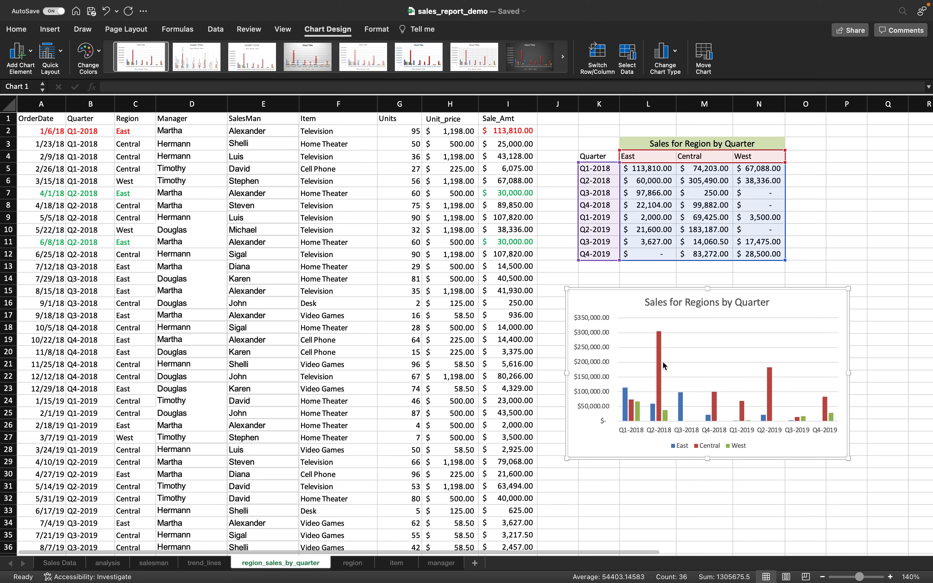
click(691, 333)
key(Escape)
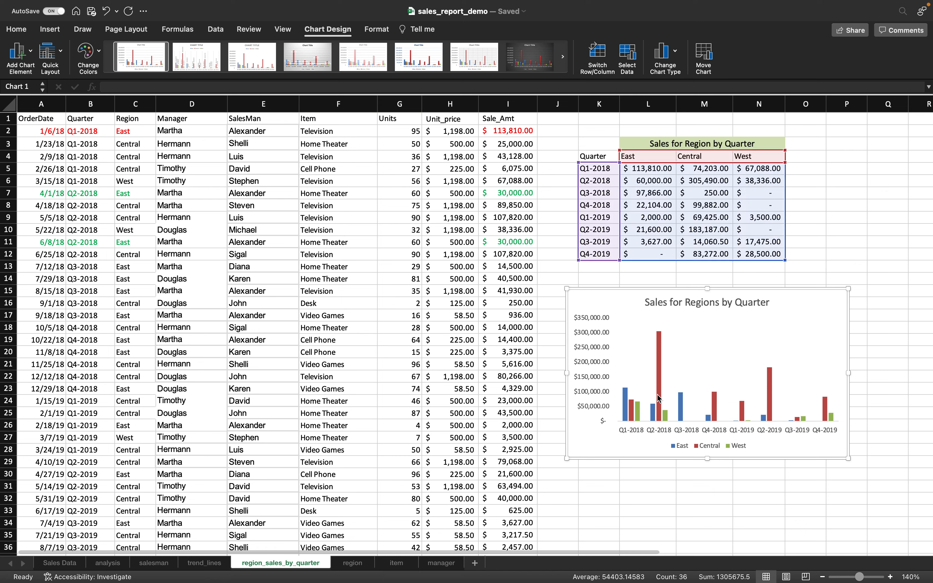
click(659, 384)
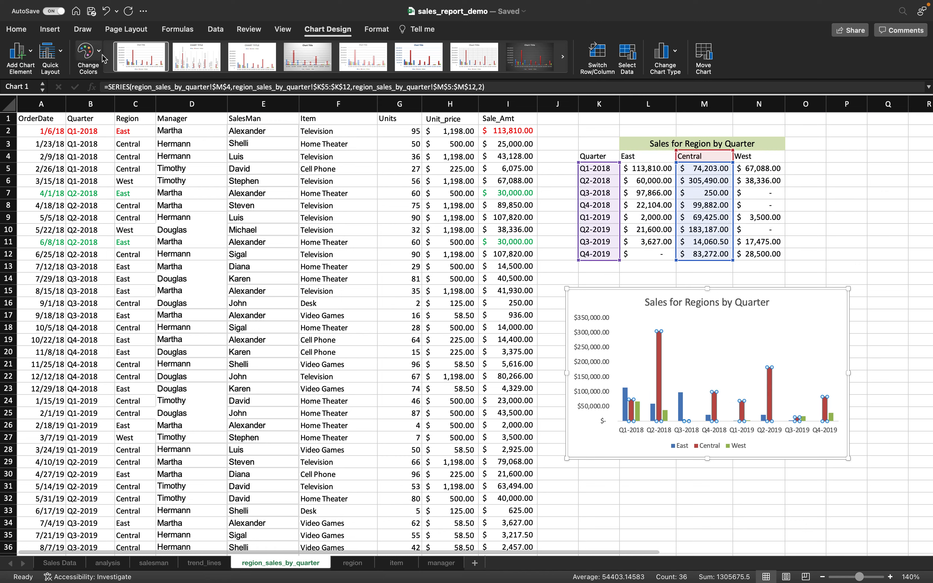
click(857, 243)
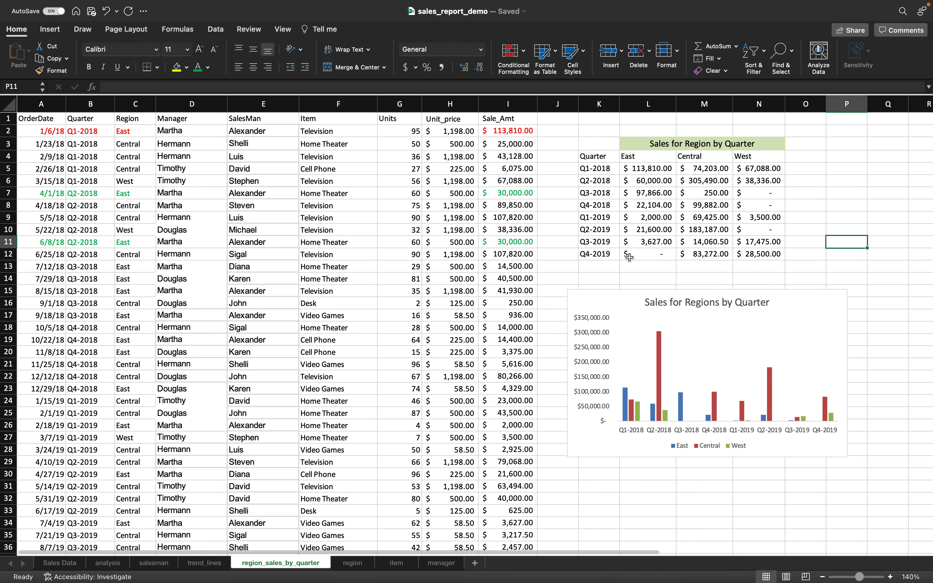
- Check the L5 and M5 SUMIFS formulas, leaving M5 unchanged, and add a new worksheet
click(641, 172)
drag(672, 170, 771, 253)
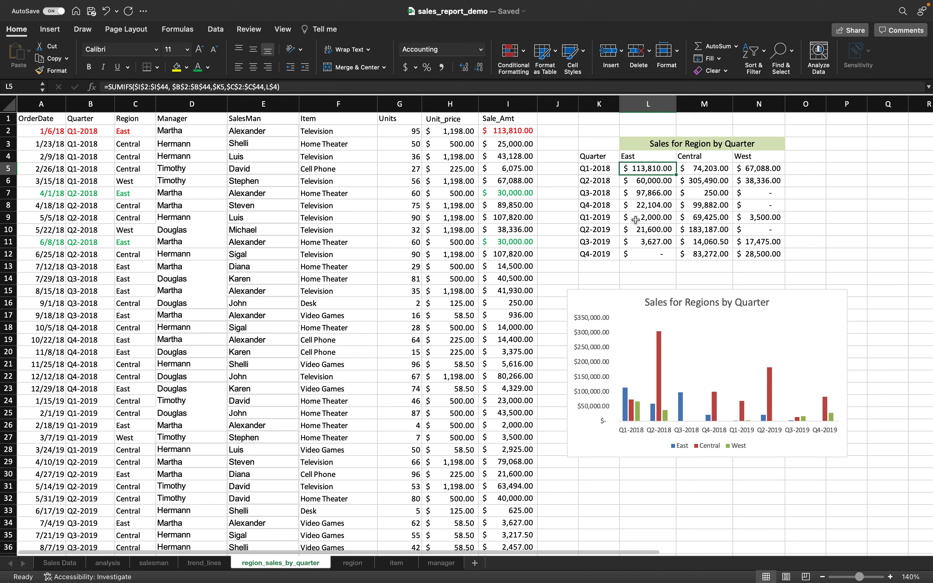
click(694, 170)
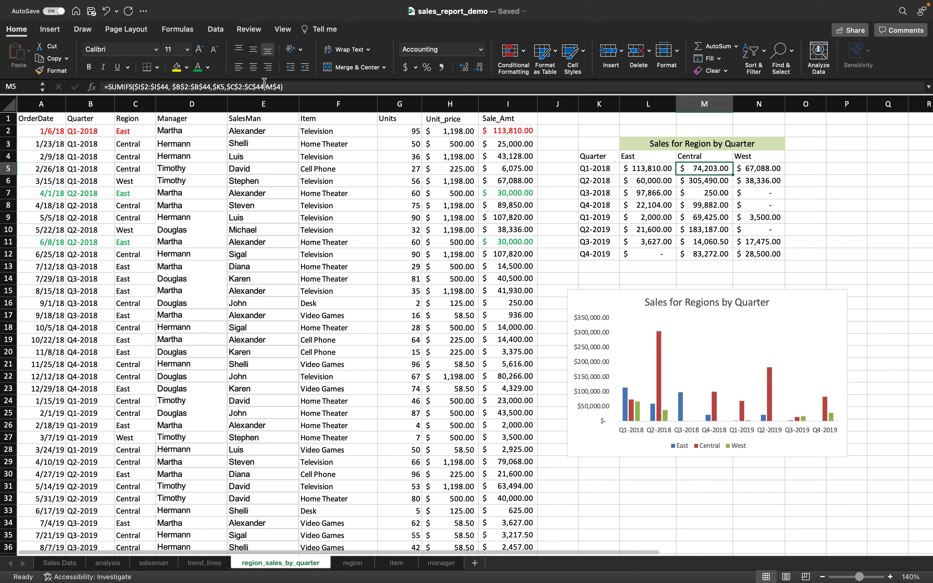
click(277, 86)
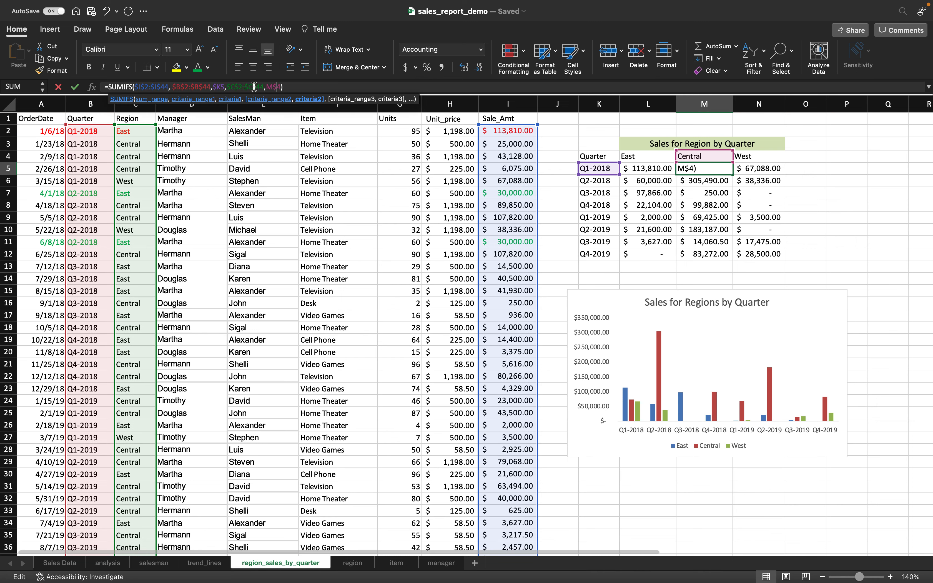
click(306, 87)
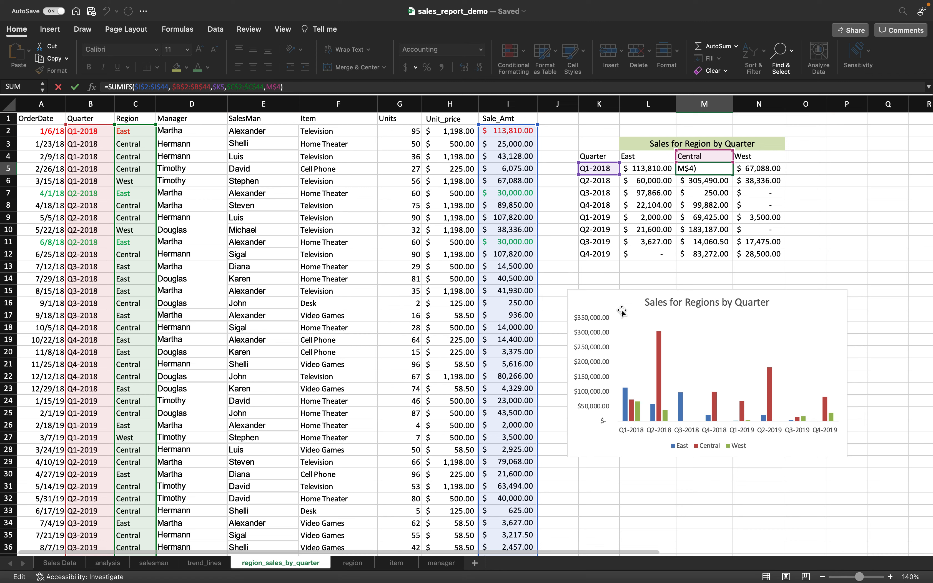
click(824, 241)
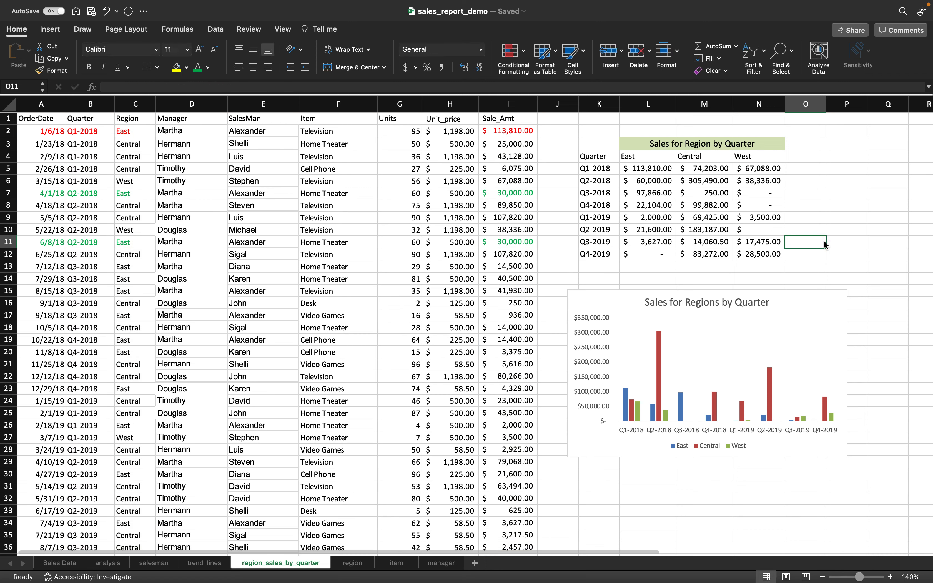
click(475, 563)
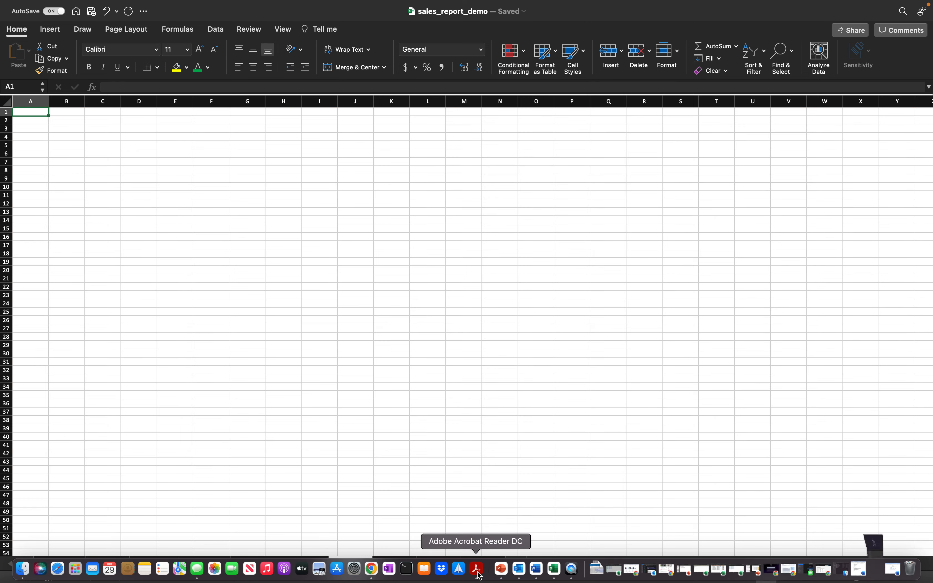
click(480, 574)
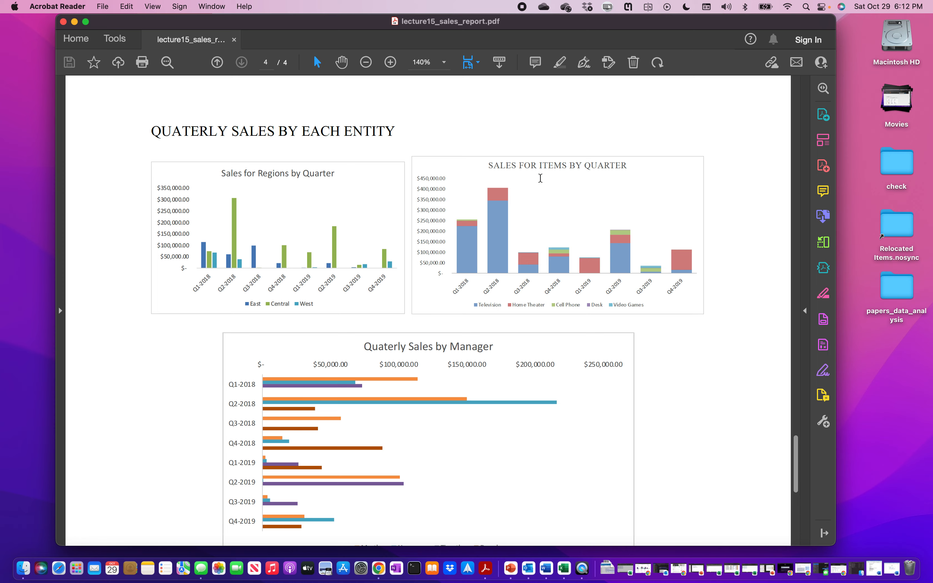
click(564, 568)
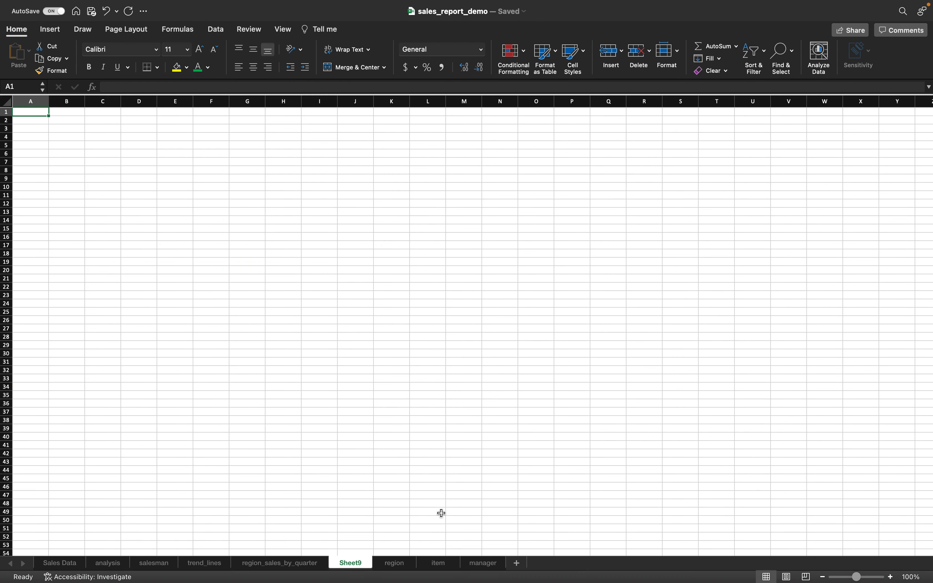
- Name the new sheet item_sales_by_quarter after region_sales_by_quarter is rejected as taken
right_click(347, 561)
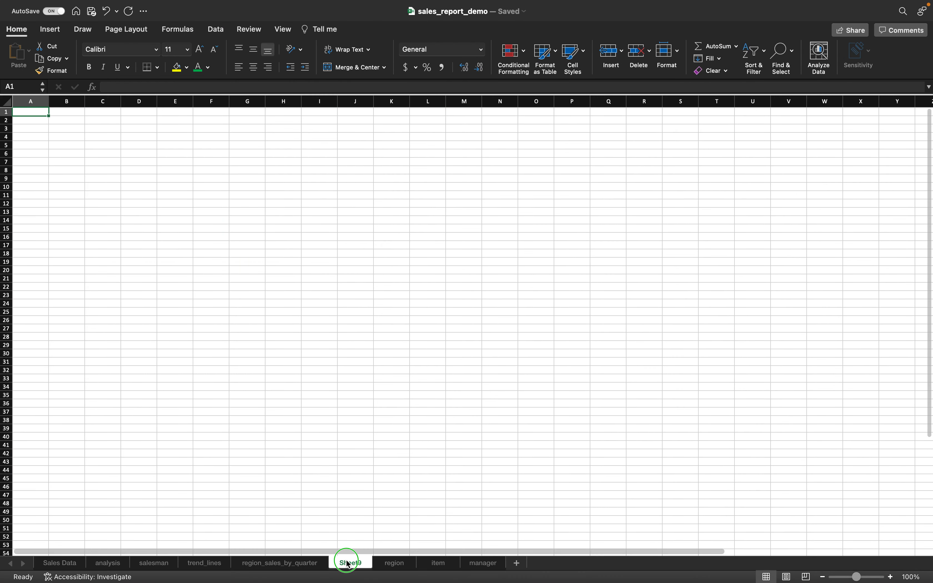
click(372, 382)
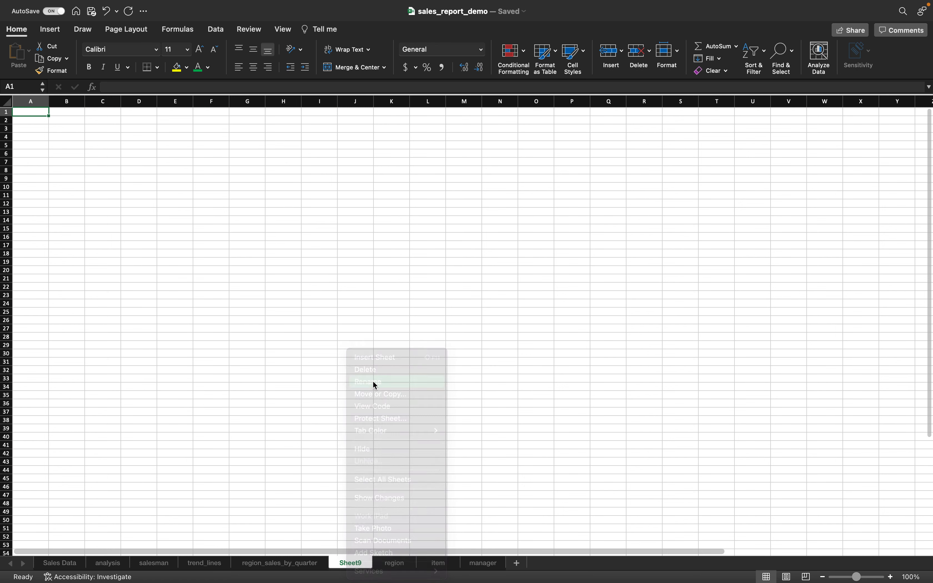
text(regi)
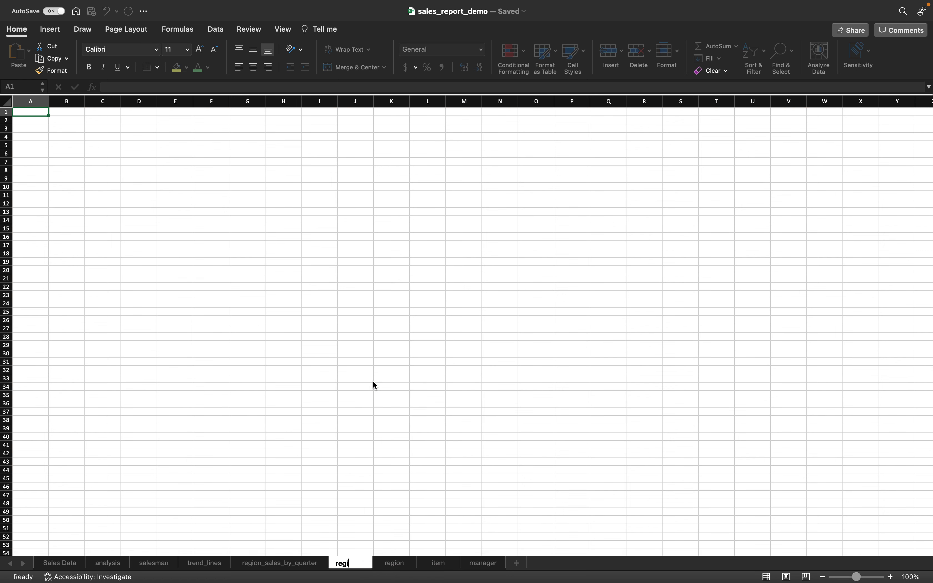
text(on_sa)
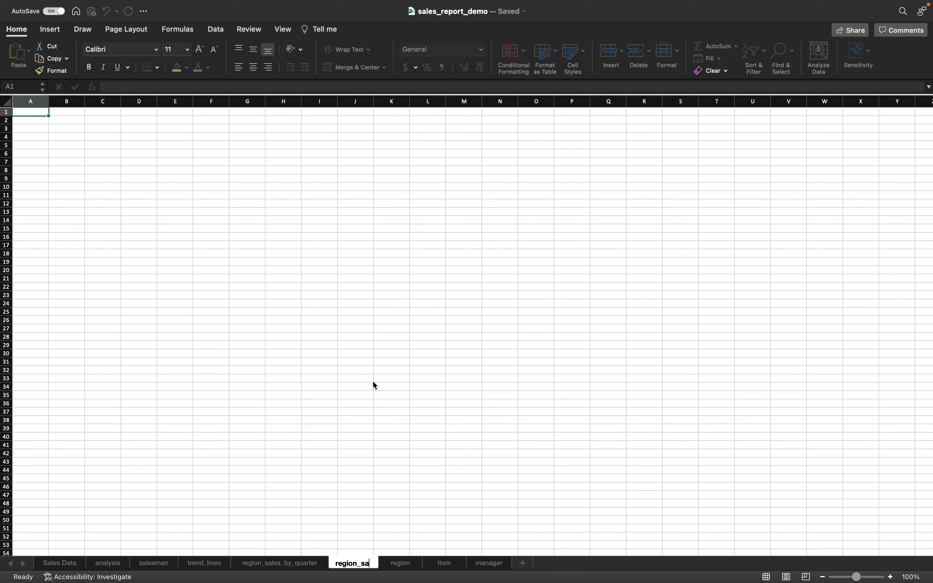
text(les_b)
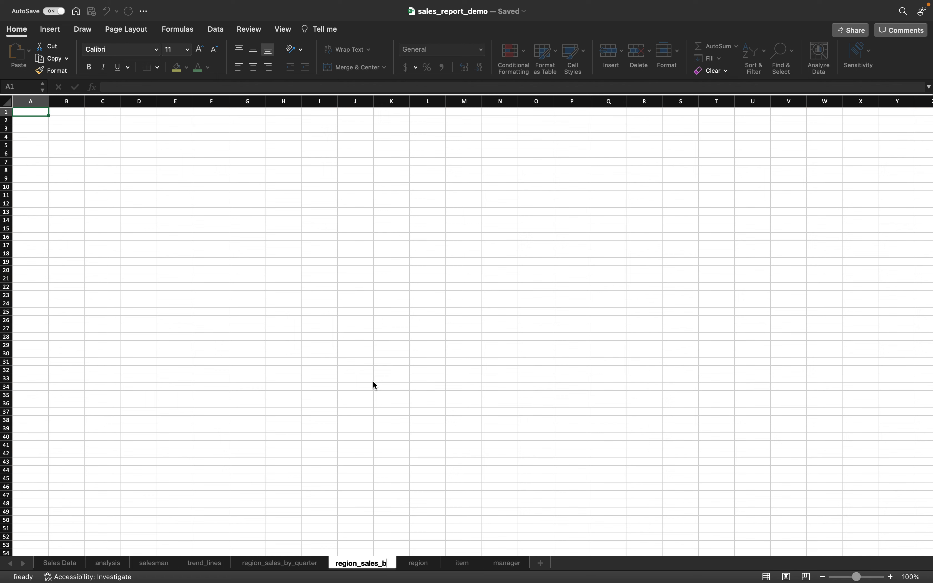
text(y_quarter)
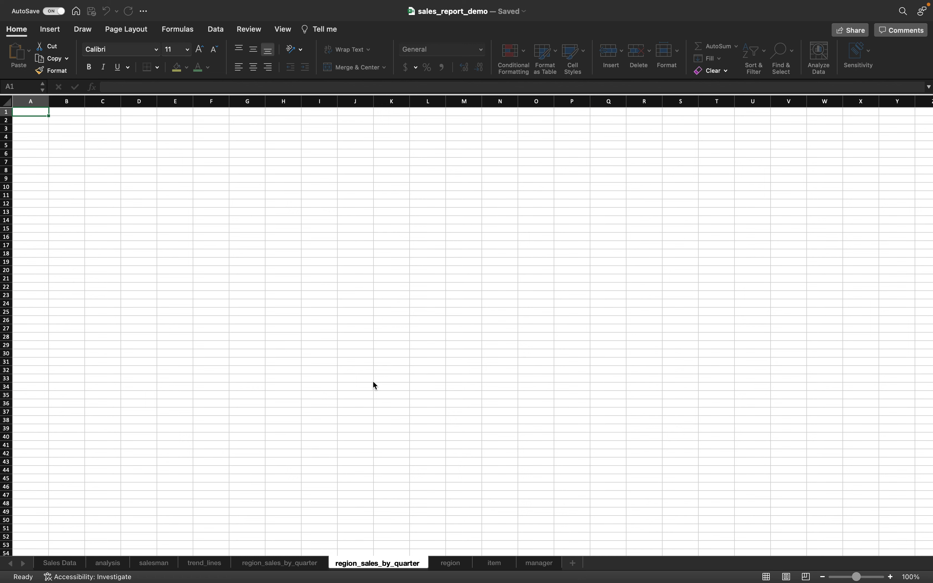
click(293, 568)
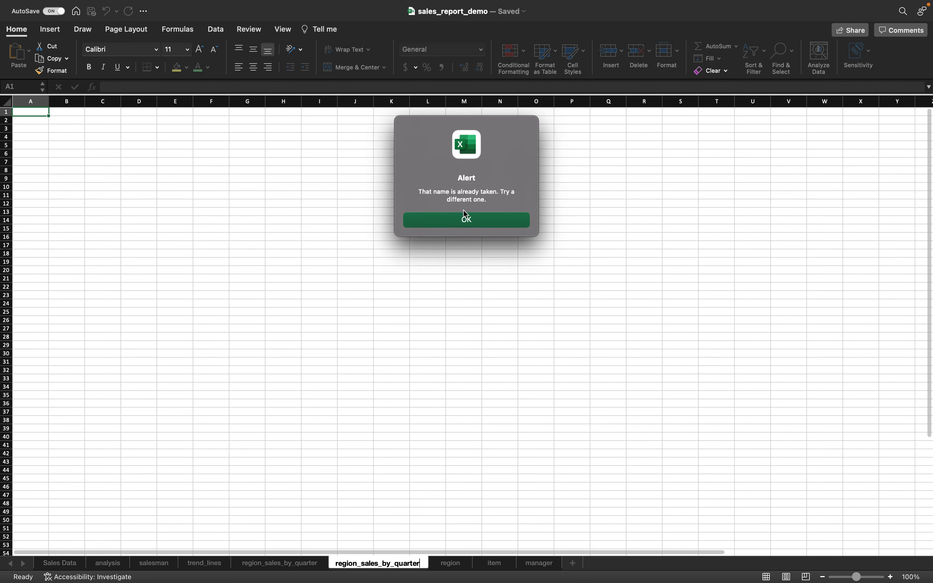
click(466, 220)
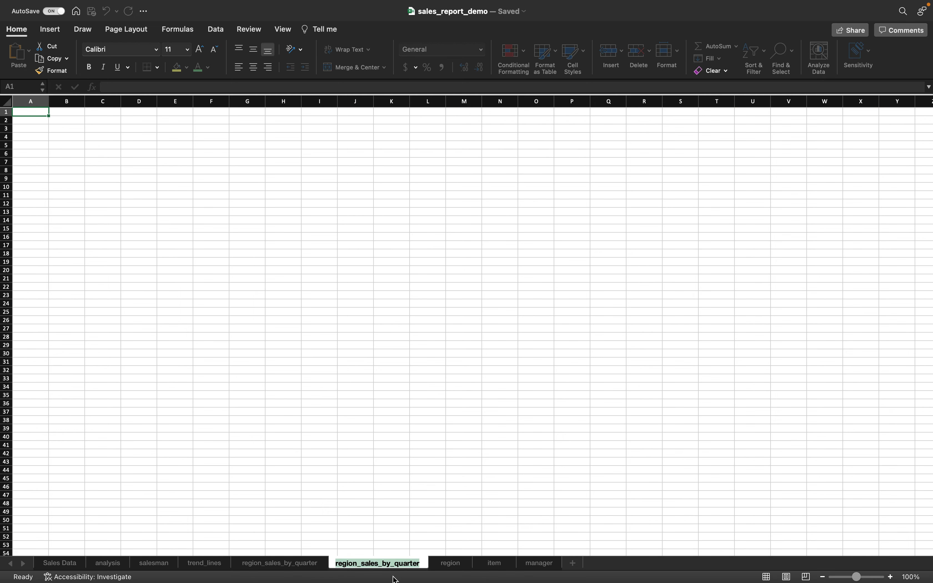
click(366, 569)
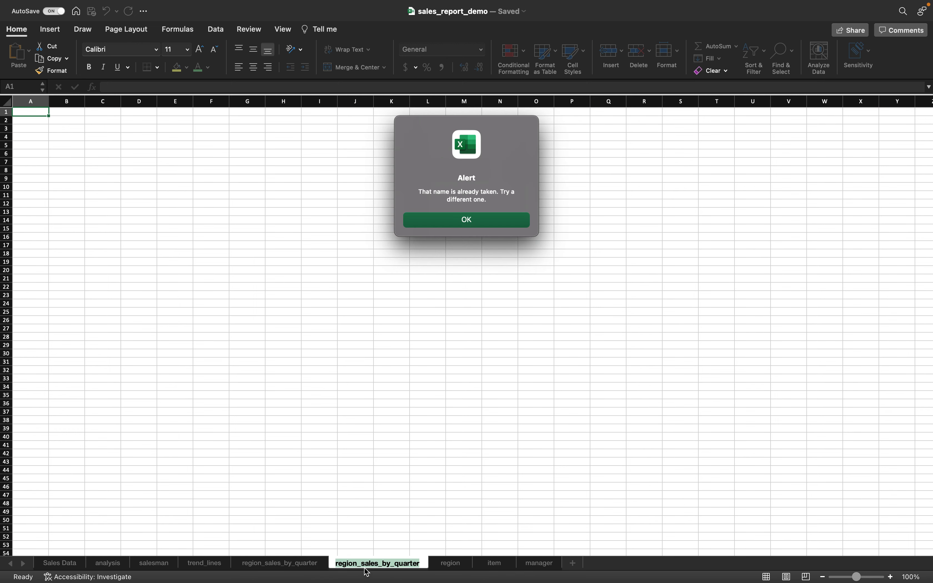
click(467, 220)
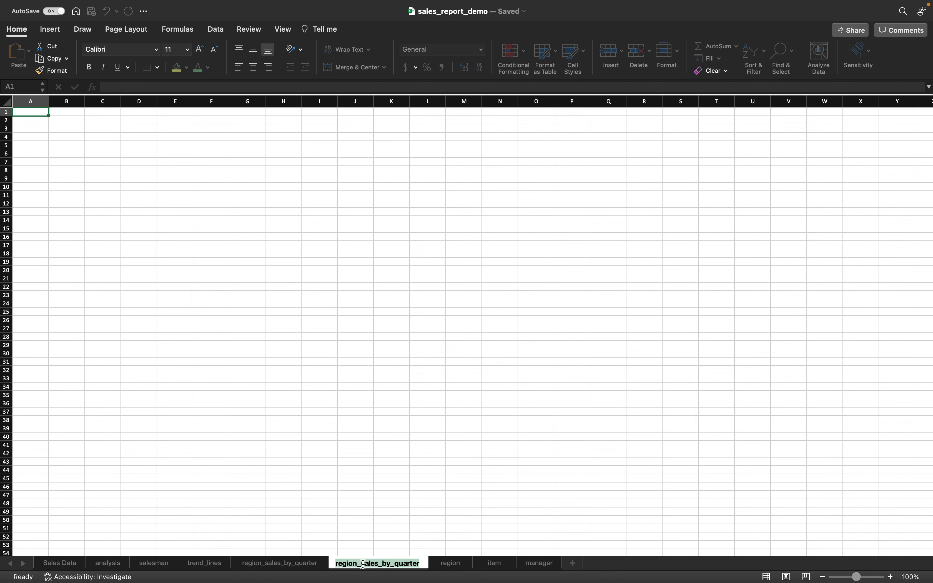
mouse_move(379, 580)
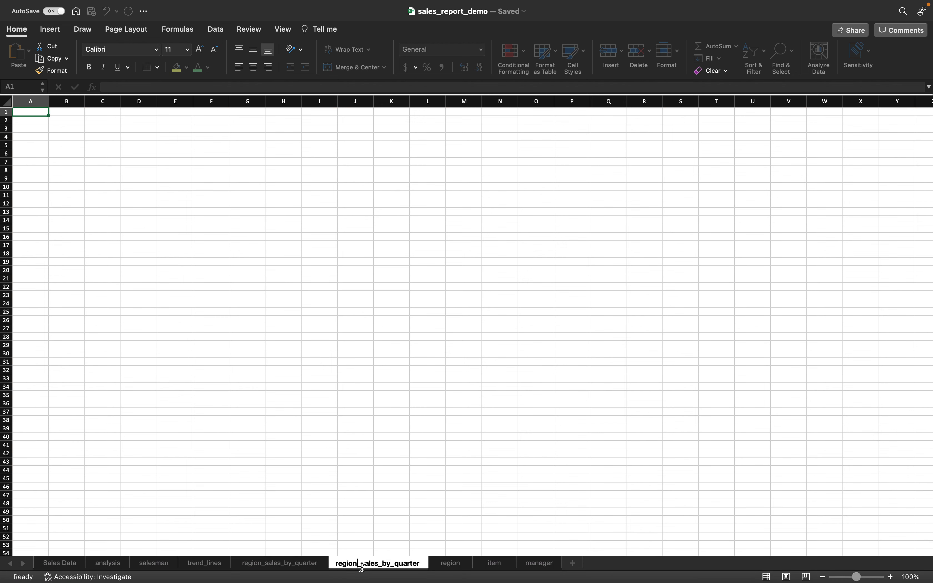
key(BackSpace)
key(BackSpace)
key(BackSpace)
key(BackSpace)
key(BackSpace)
key(BackSpace)
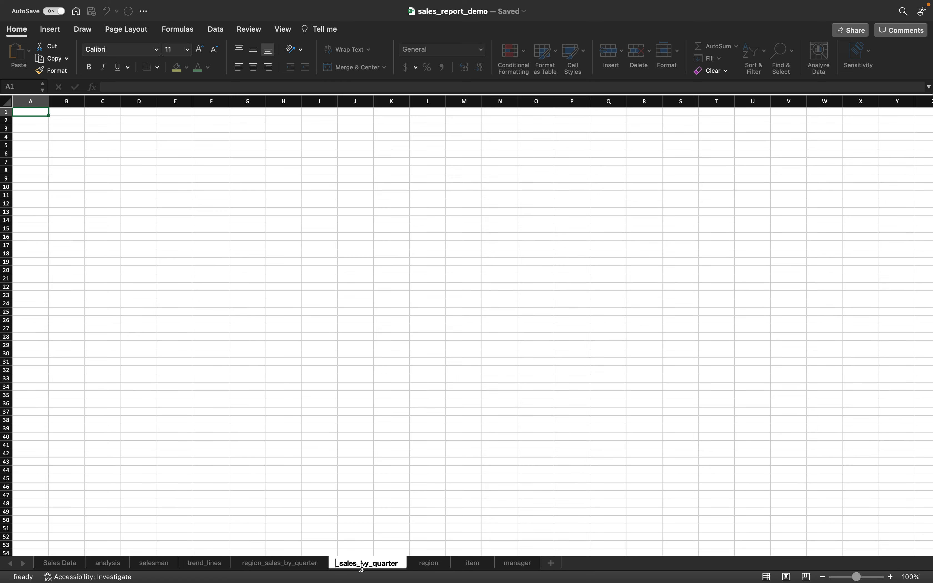
text(item)
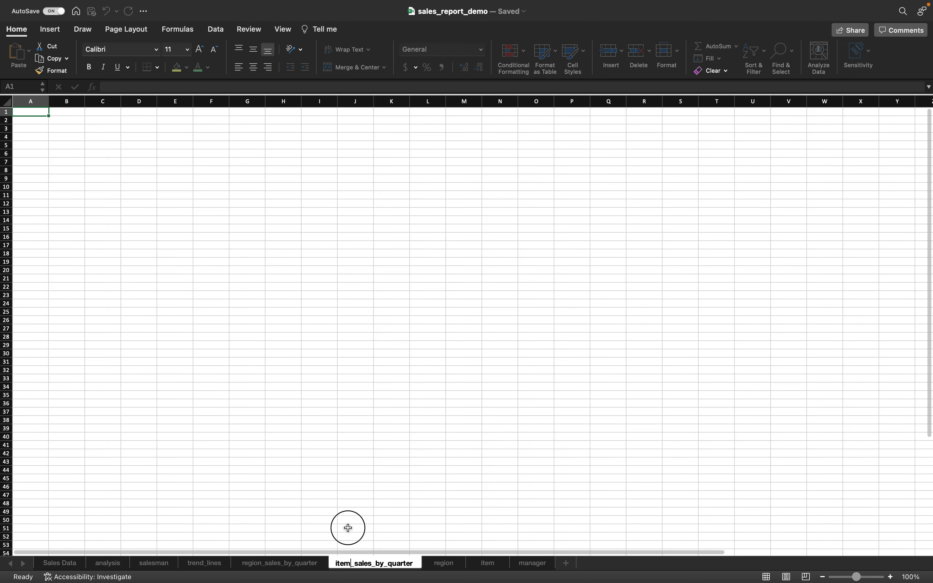
click(349, 527)
- Rename region_sales_by_quarter to regional_sales_by_quarter and return to item_sales_by_quarter
click(298, 563)
right_click(280, 564)
click(280, 564)
right_click(275, 564)
click(324, 391)
right_click(289, 564)
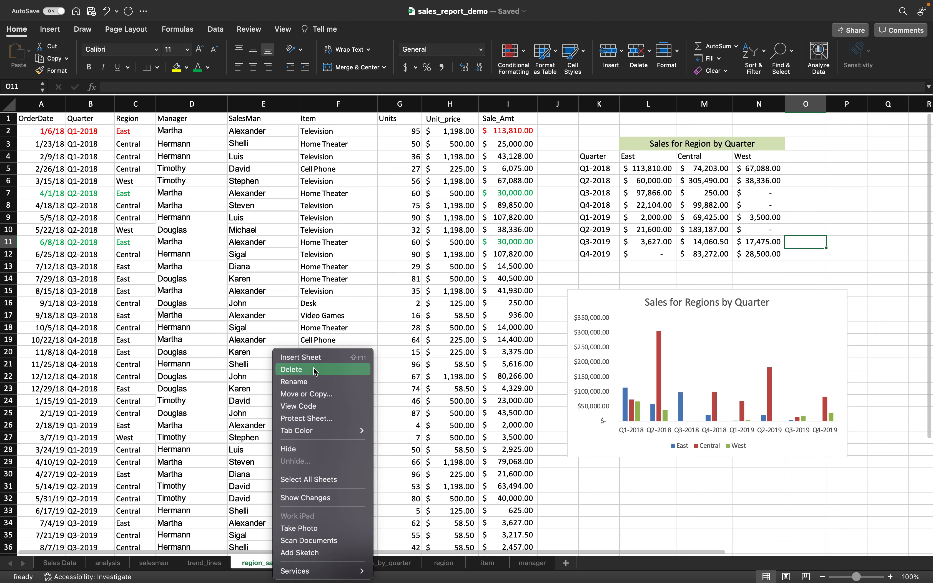
click(315, 386)
click(259, 564)
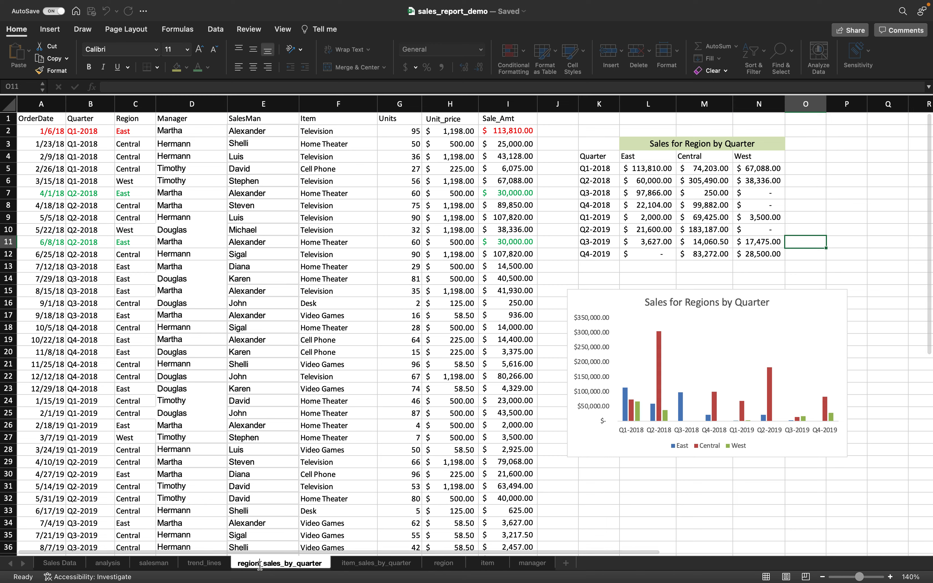
text(al)
key(Return)
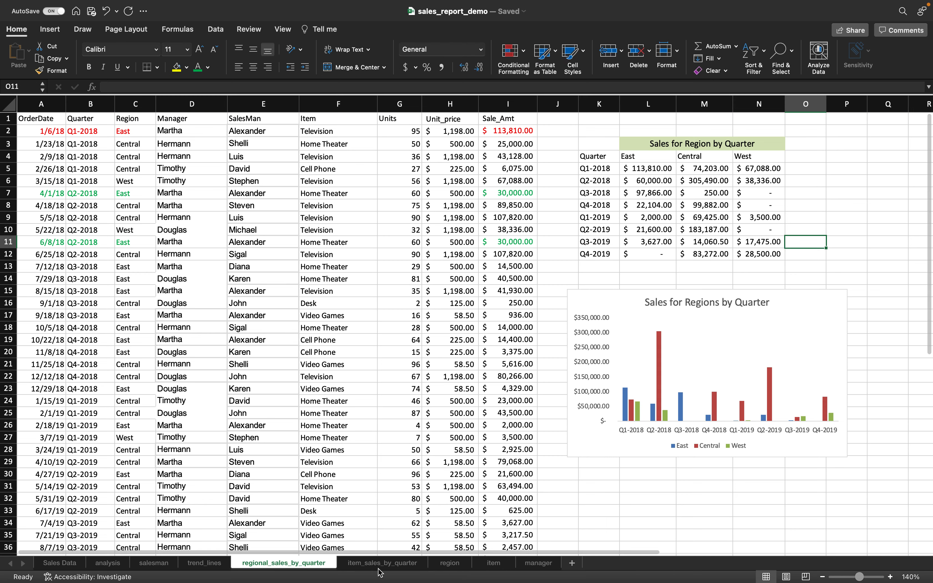
click(380, 564)
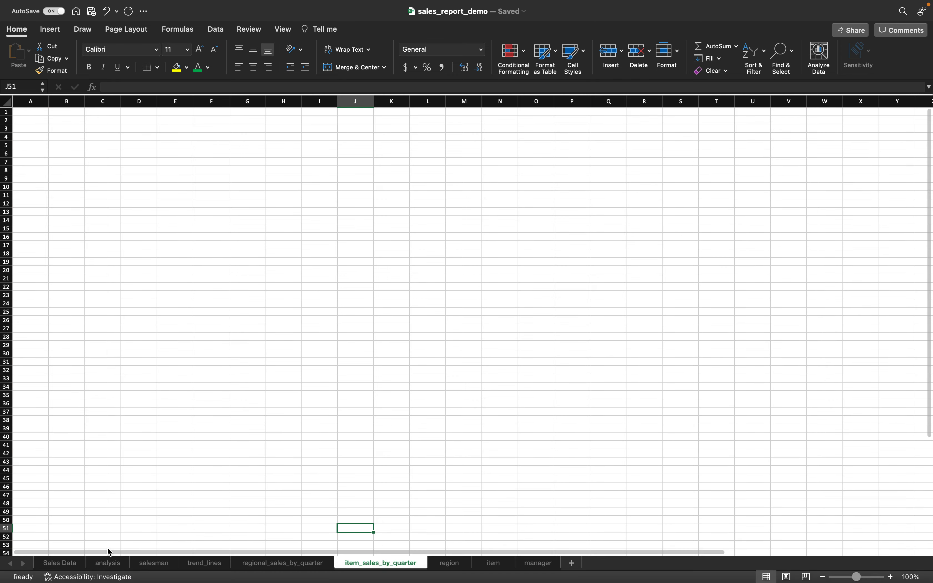
- Copy the whole Sales Data sheet into item_sales_by_quarter at A1
click(107, 564)
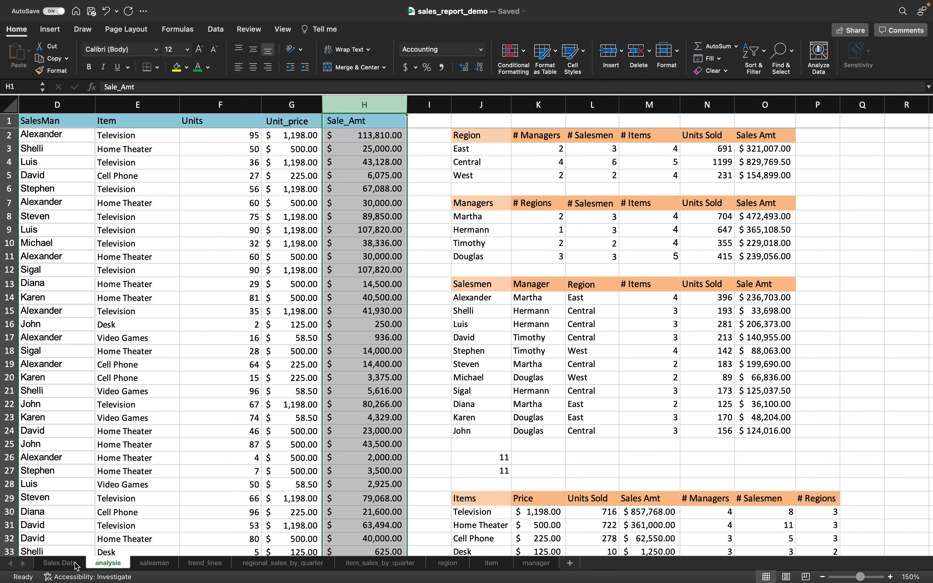
click(61, 564)
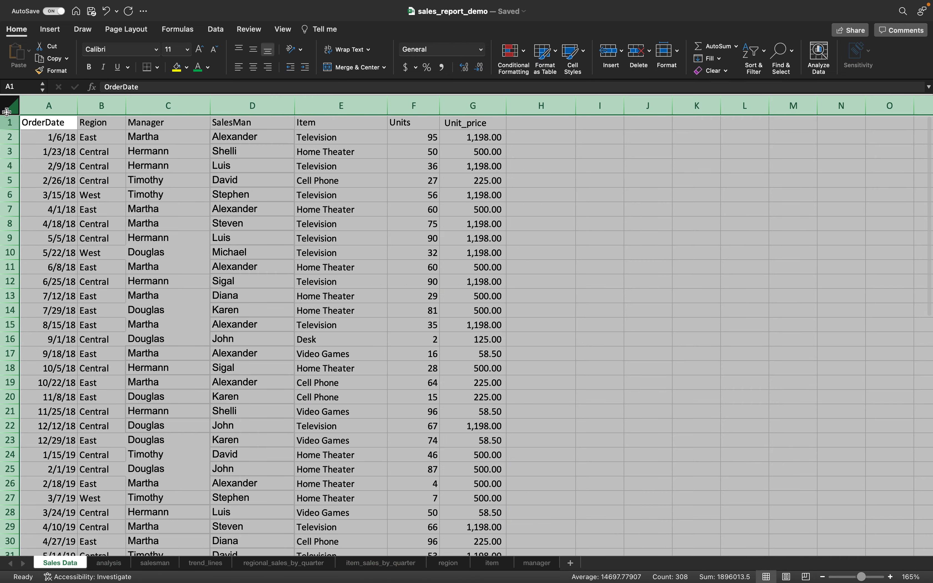
key(super+c)
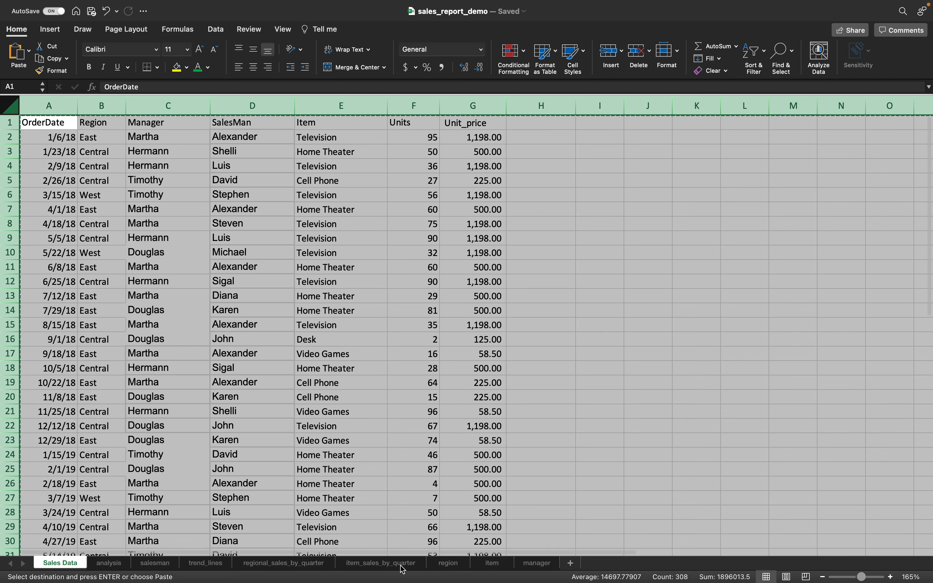
click(401, 566)
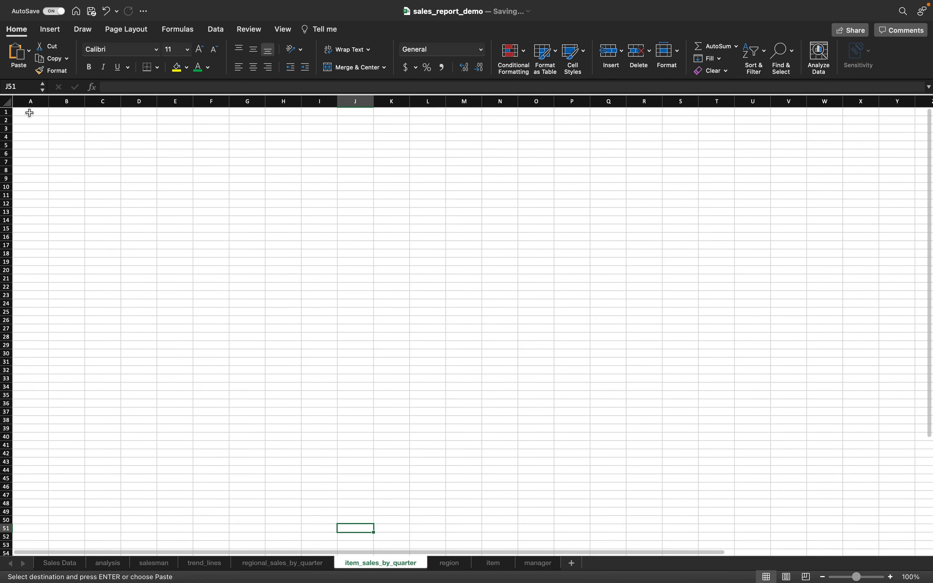
click(18, 112)
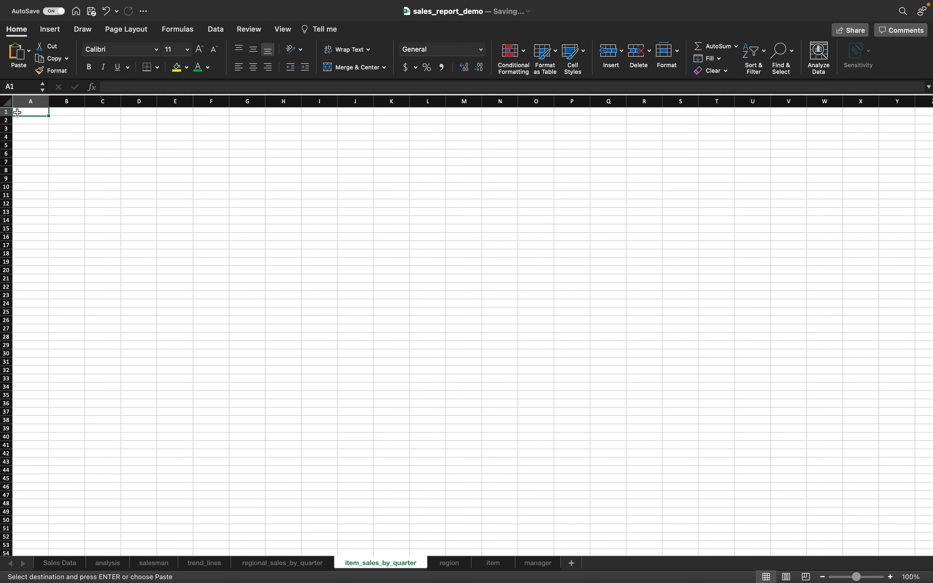
key(super+v)
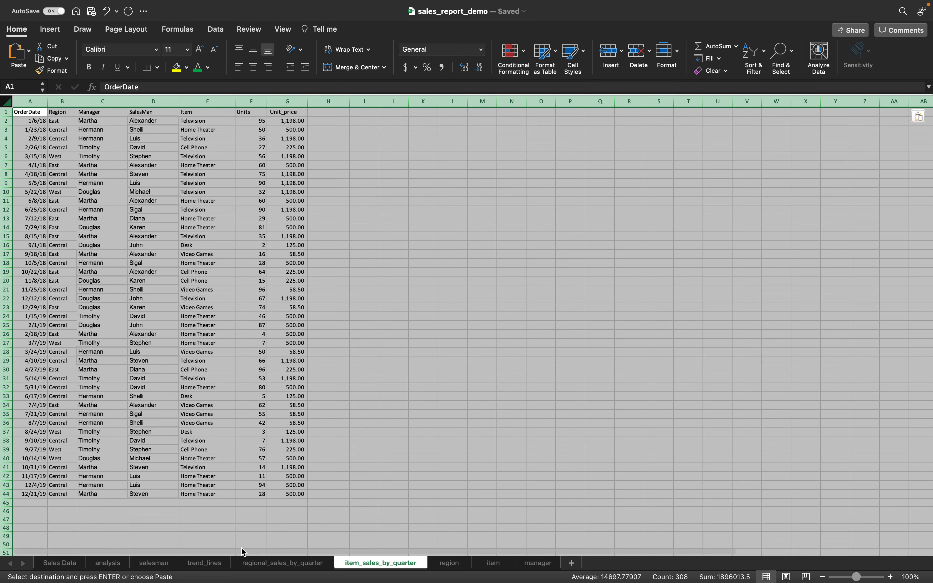
- Select regional columns A:I and clear the pasted Sales Data from item columns A–G
click(270, 568)
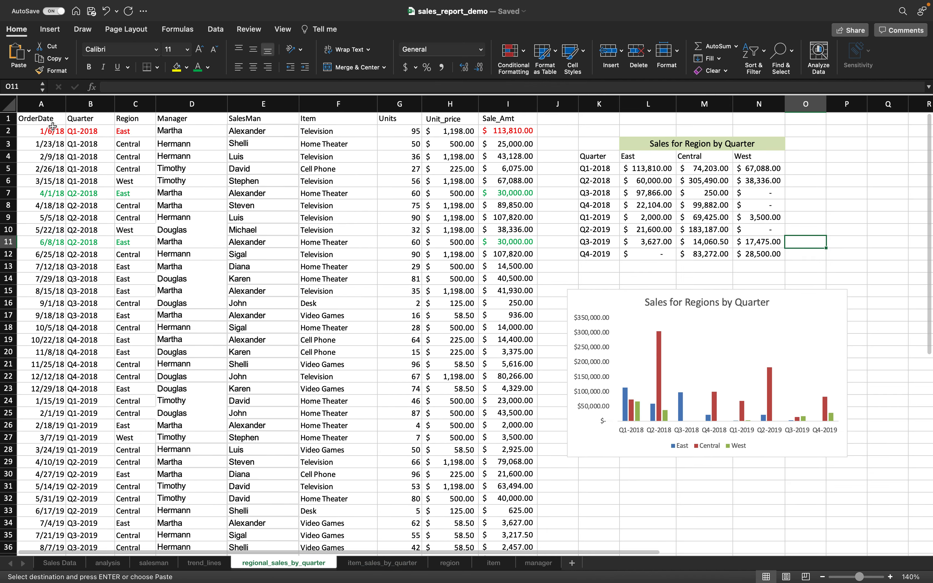
click(43, 104)
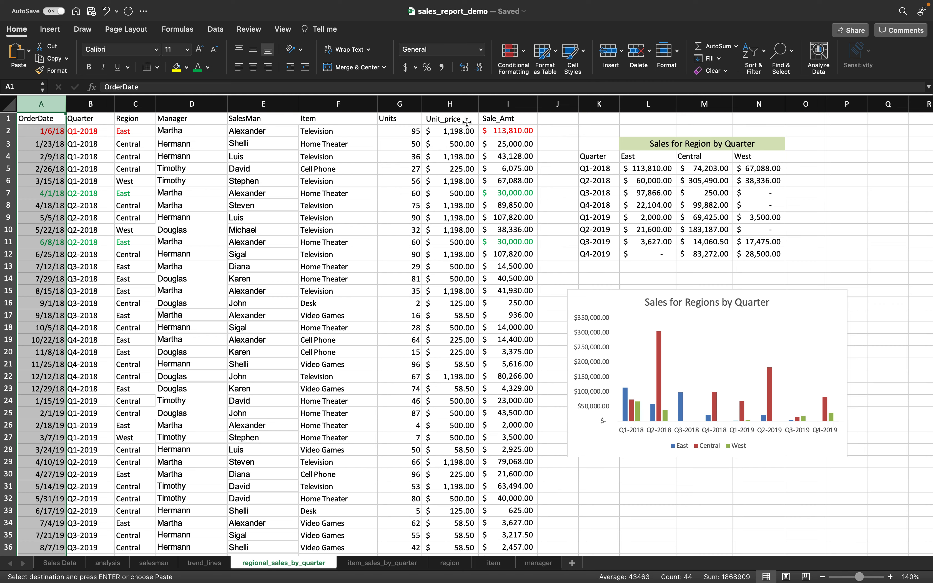
shift+click(490, 106)
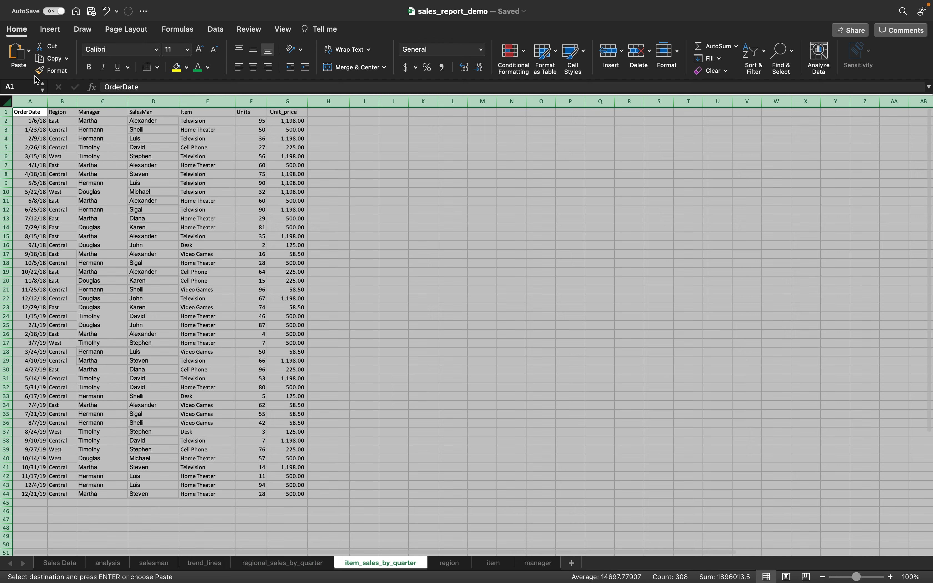
click(35, 102)
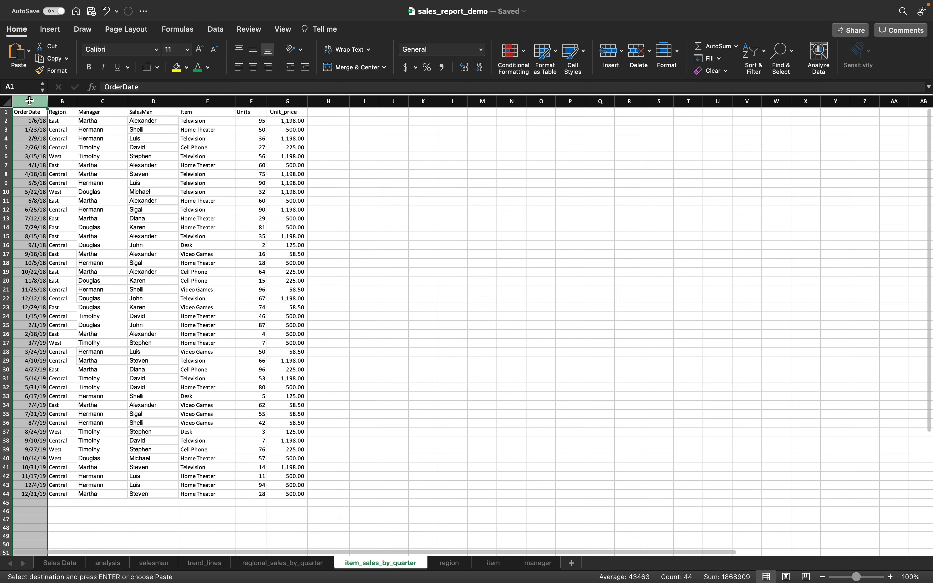
shift+click(293, 99)
key(Delete)
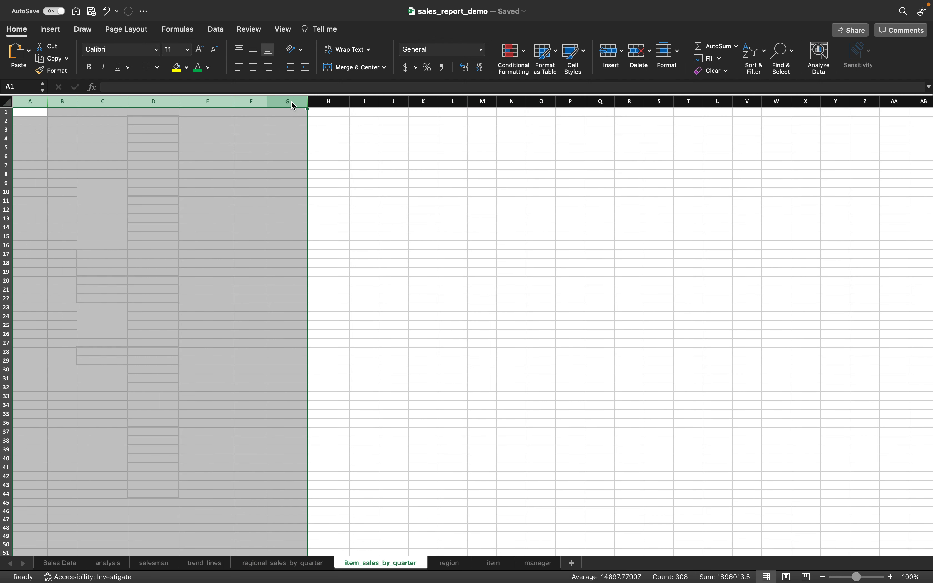
click(38, 102)
click(34, 114)
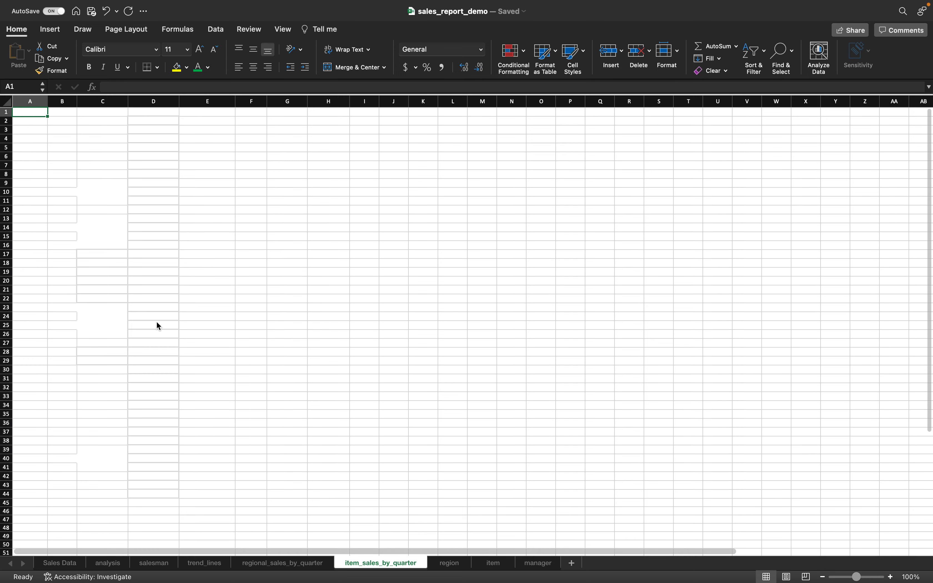
- Paste regional columns A through I into item_sales_by_quarter at A1 as values only
key(super+c)
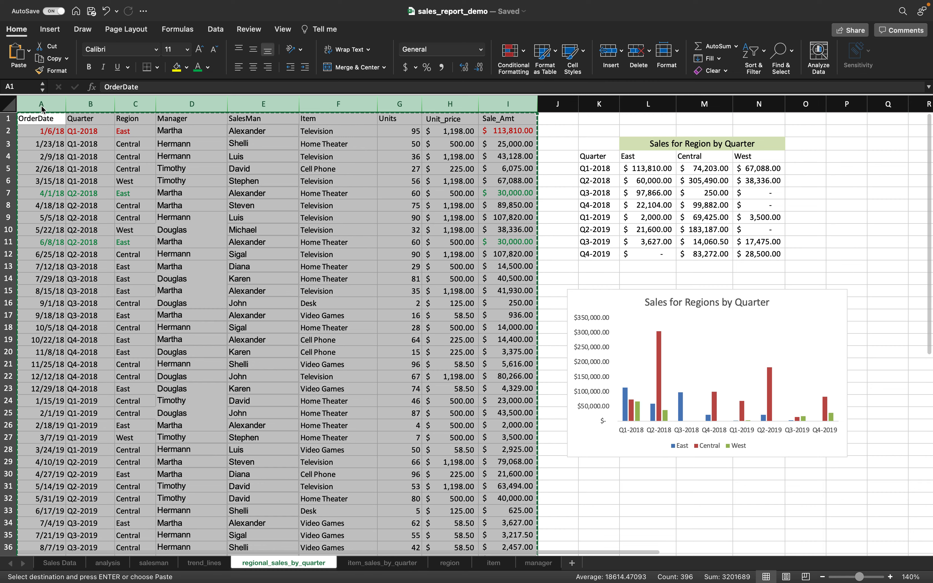
key(ctrl+Page_Down)
key(super+v)
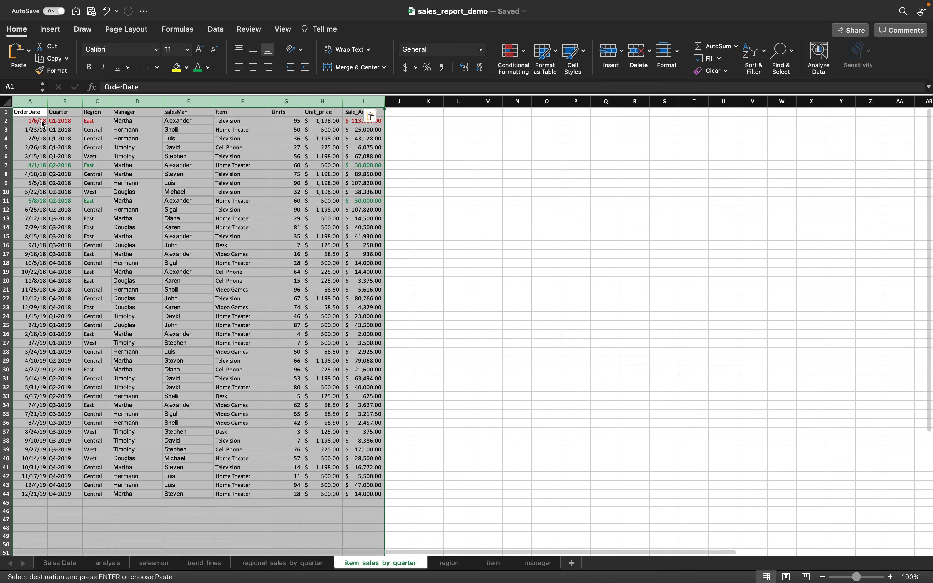
click(372, 116)
click(426, 251)
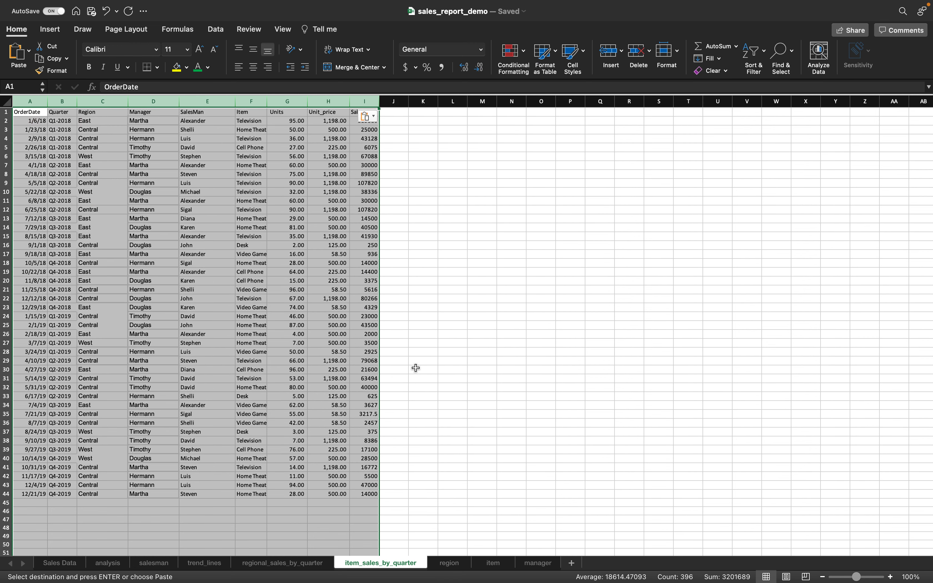
click(282, 29)
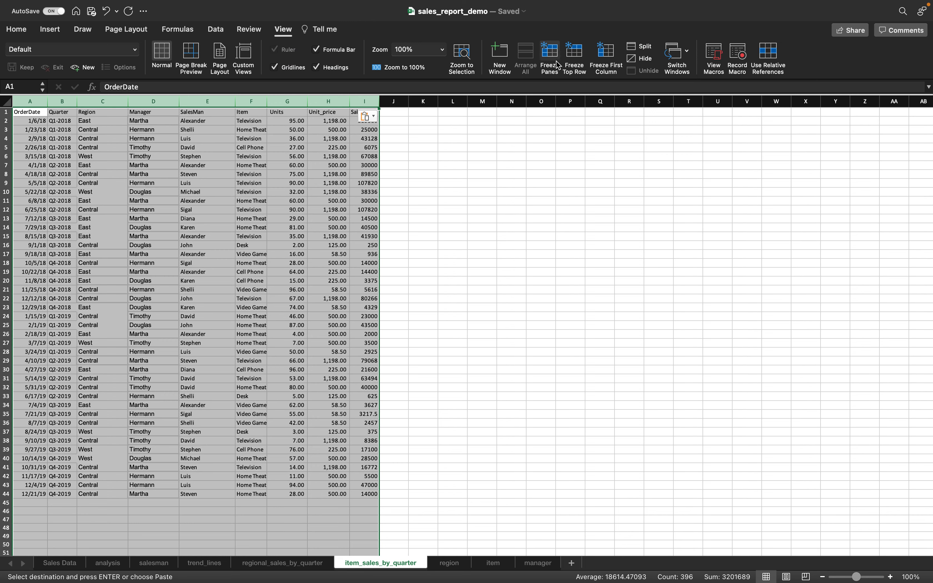
click(572, 58)
click(529, 256)
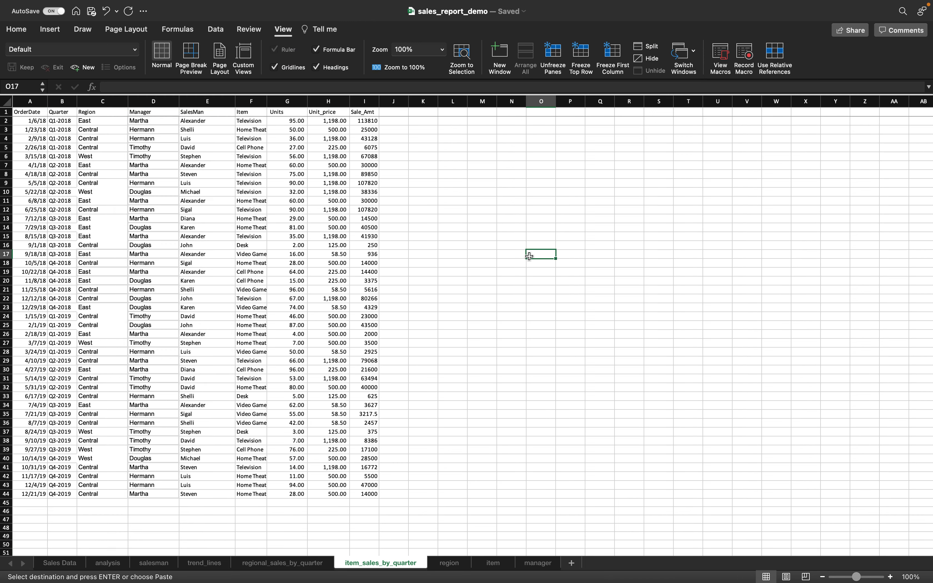
scroll(529, 256, up, 3)
scroll(529, 256, right, 1)
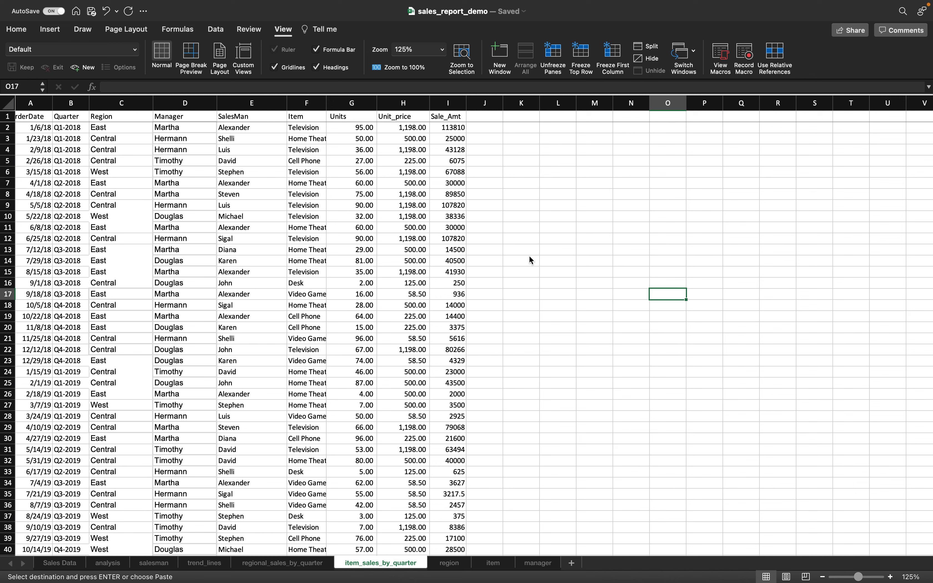
scroll(529, 256, right, 2)
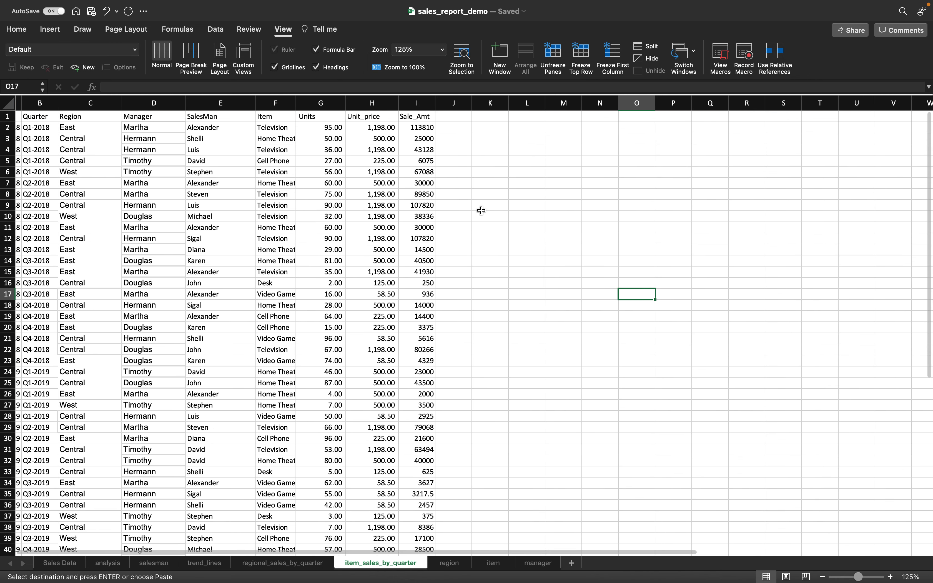
scroll(495, 176, left, 1)
scroll(494, 176, left, 1)
click(506, 141)
- Enter the Quarter heading in K3 and =UNIQUE(B2:B44) in K4
text(Quarter)
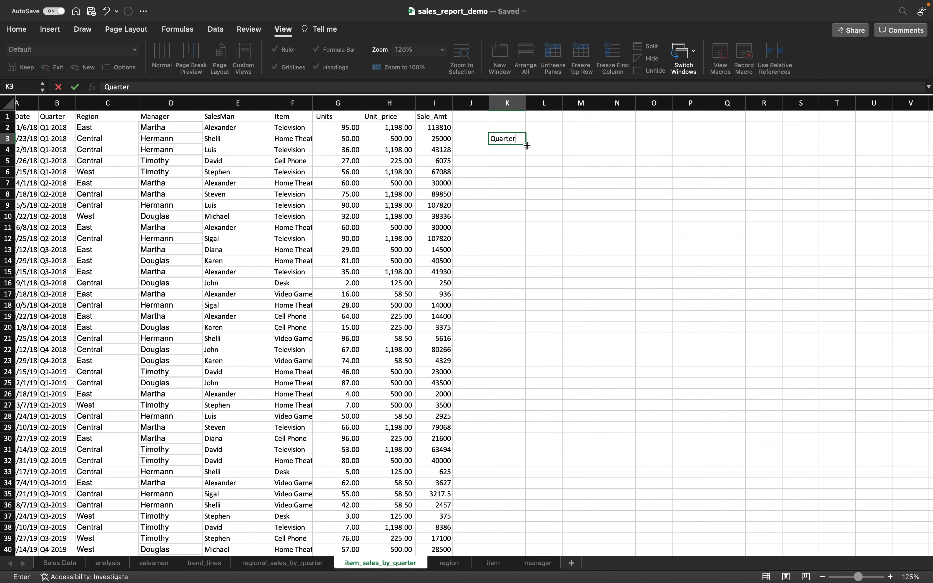
scroll(510, 154, left, 1)
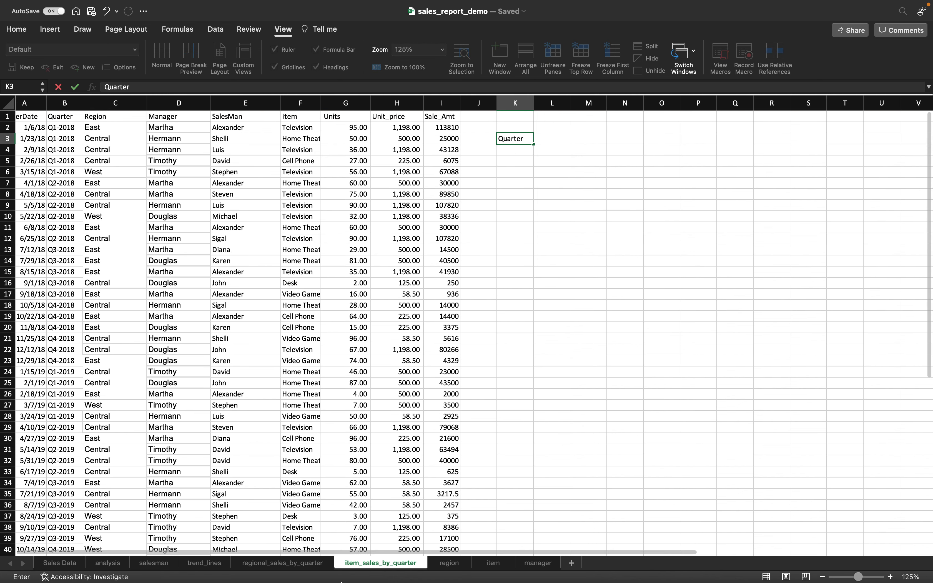
click(519, 148)
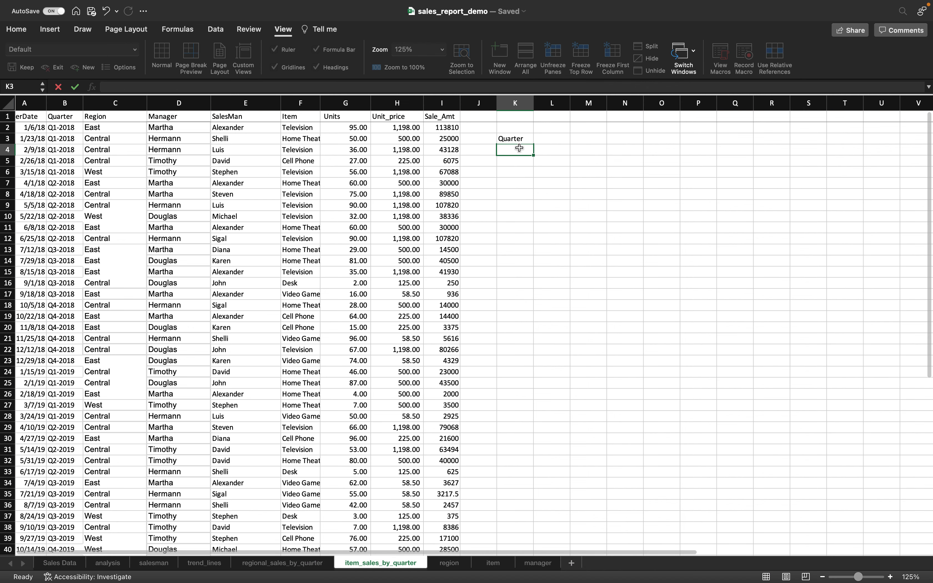
text(=unique()
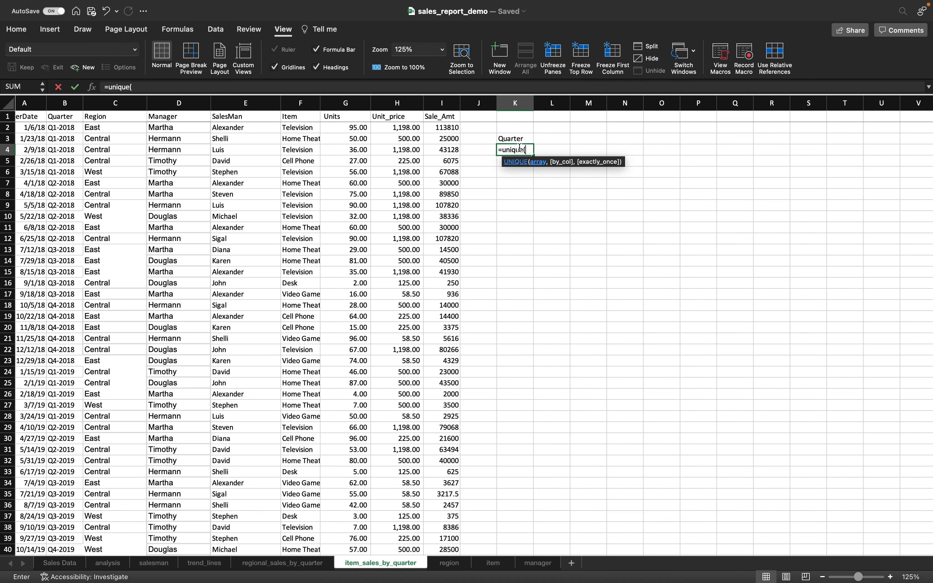
scroll(345, 240, left, 2)
click(80, 125)
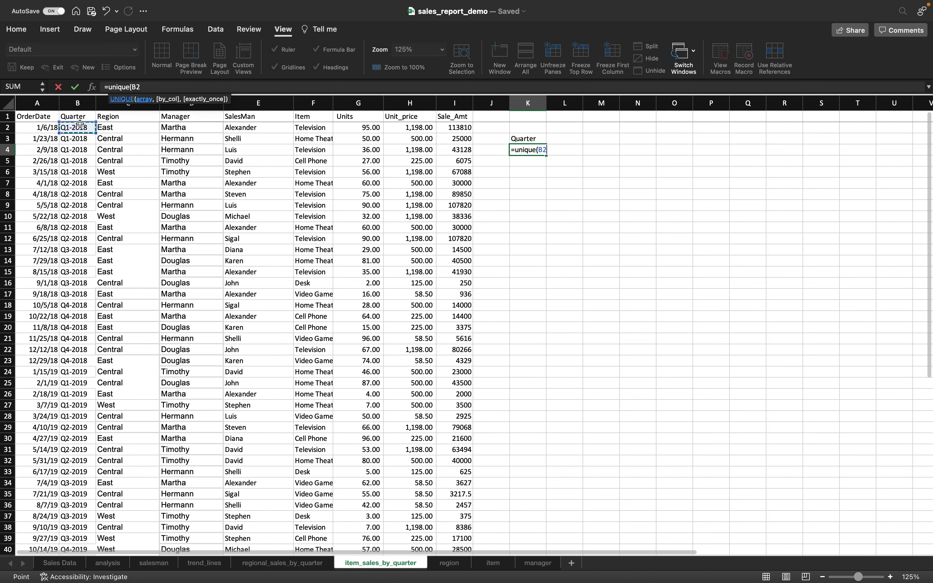
key(ctrl+shift+Down)
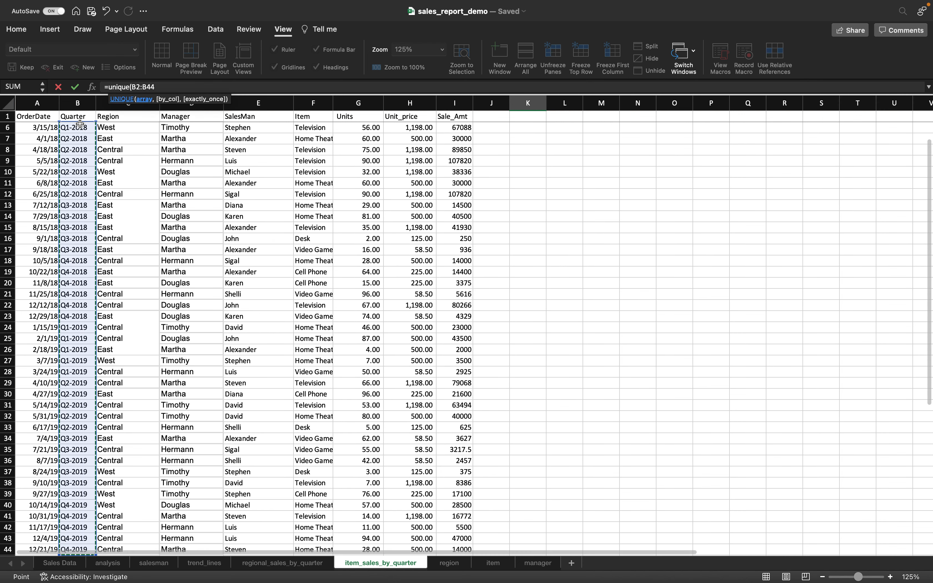
text())
key(Return)
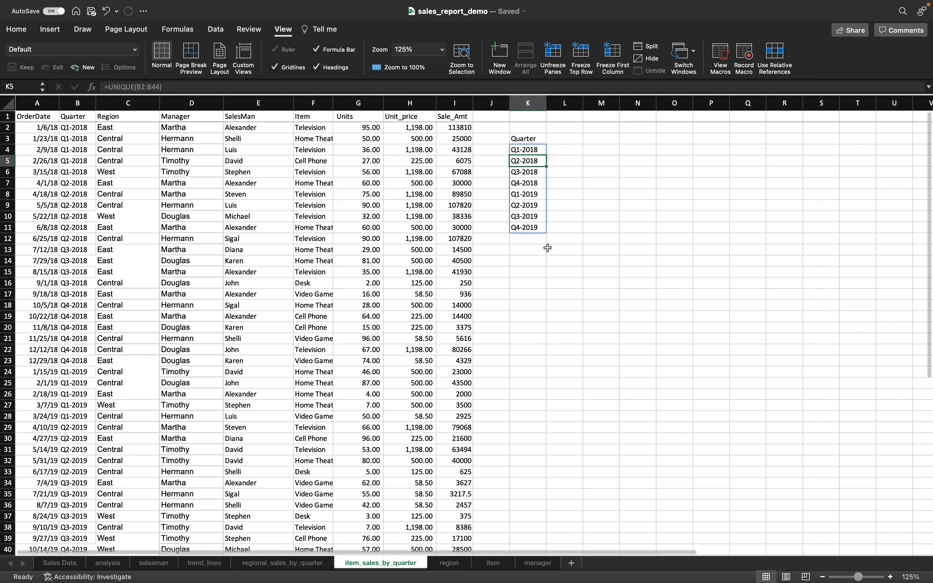
- Label K14 'Item' and begin a =unique( formula in K15
click(536, 259)
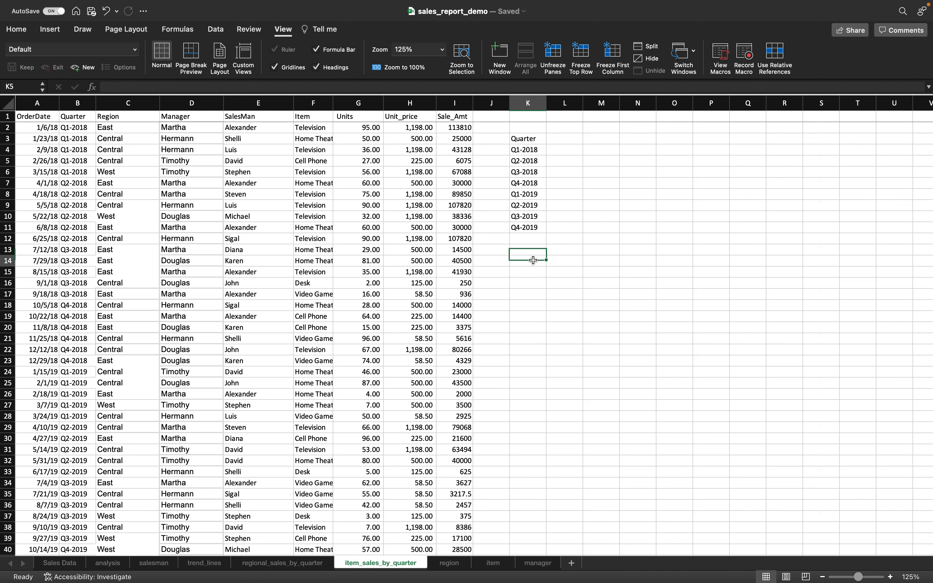
text(Item)
key(Return)
text(=unique()
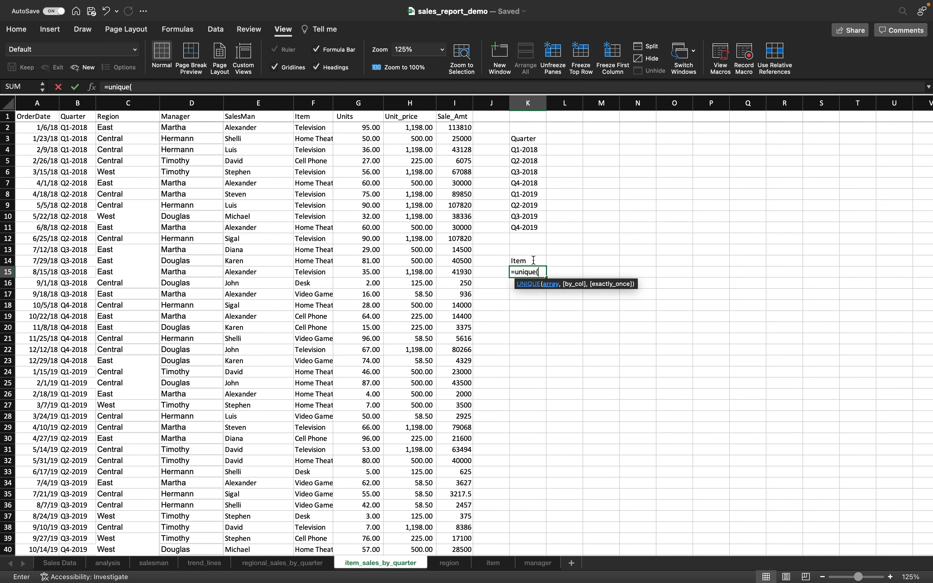
- Complete K15 as =UNIQUE(F2:F44) to list the five distinct items
click(323, 128)
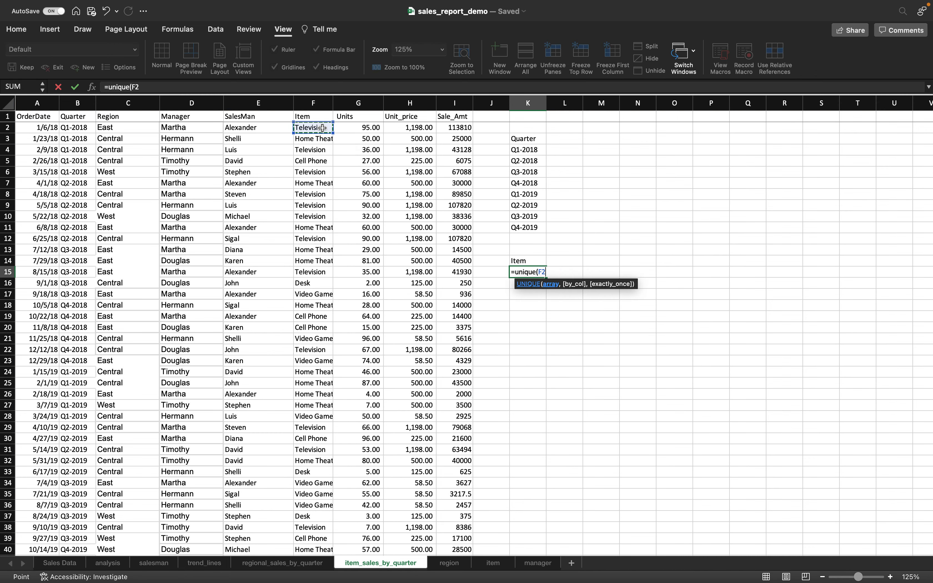
key(super+shift+Down)
key(Return)
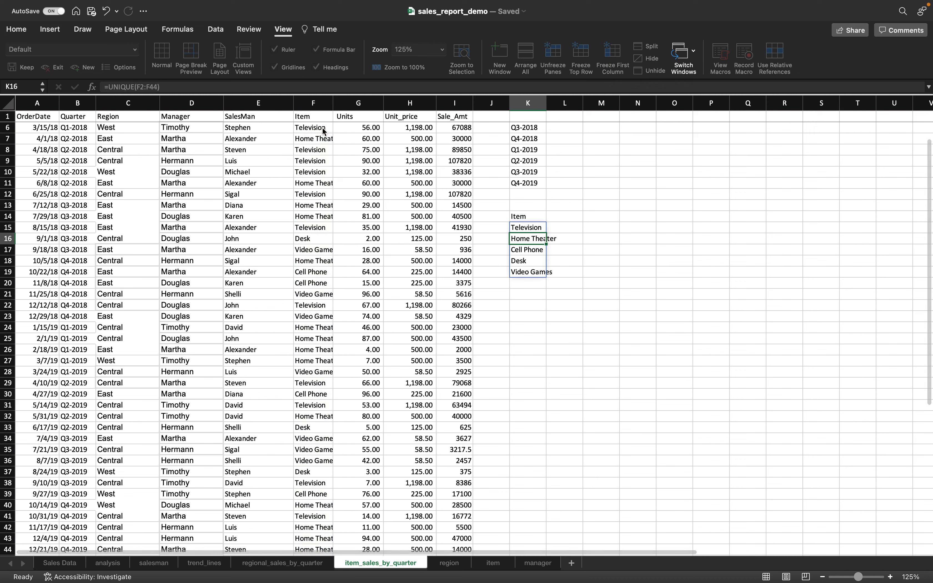
- Paste the K15:K19 item list into M15 as values only
drag(527, 229, 537, 270)
key(super+c)
click(605, 229)
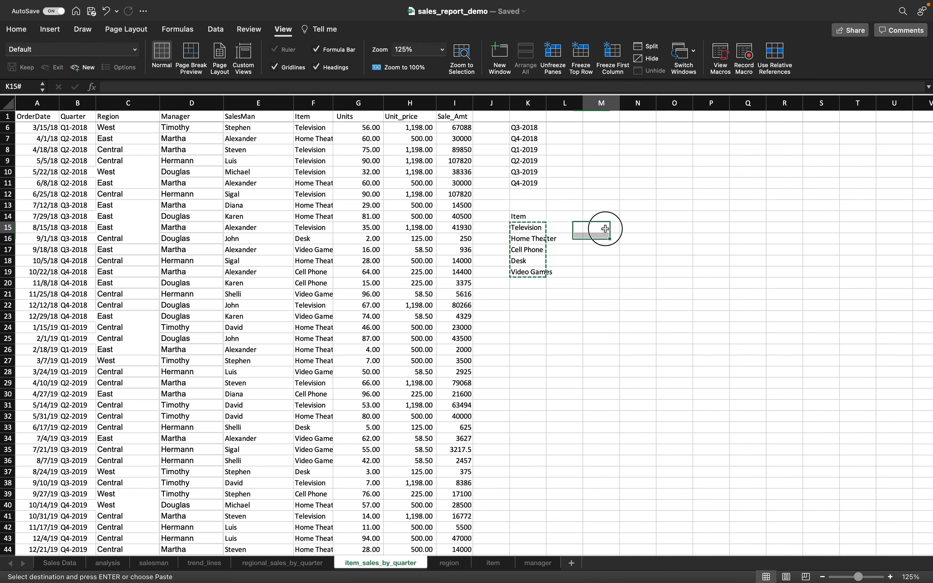
right_click(605, 229)
mouse_move(655, 271)
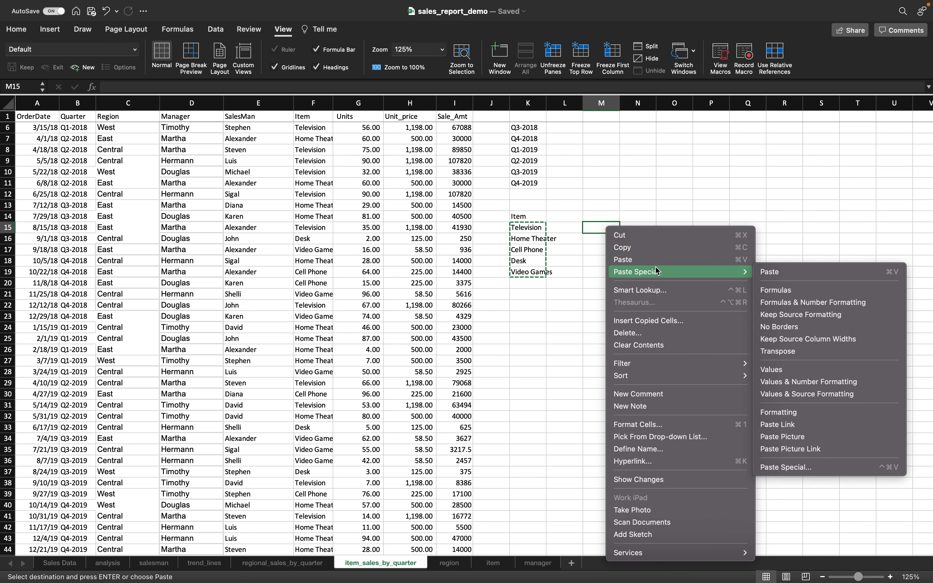
click(787, 370)
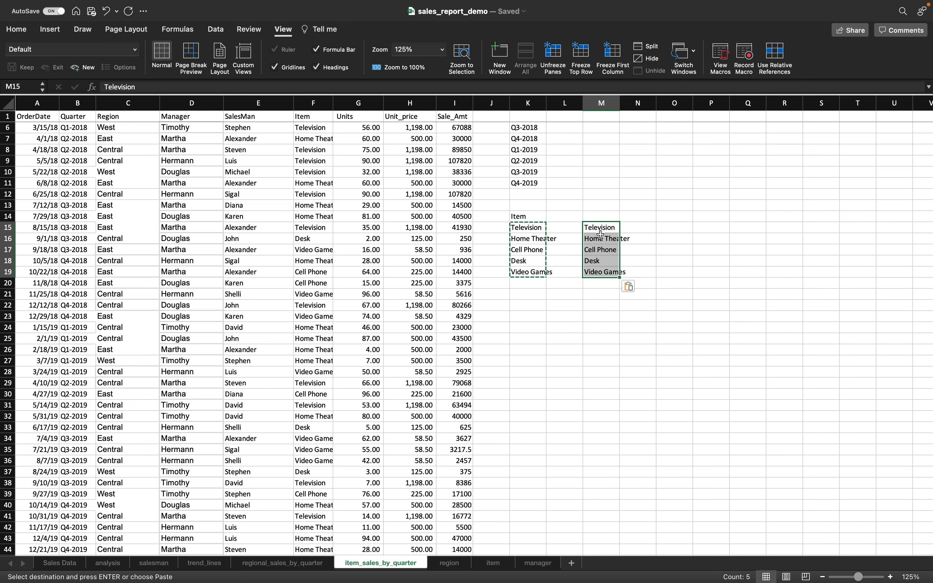
- Copy the pasted M15:M19 item values
right_click(601, 234)
click(616, 246)
scroll(616, 249, up, 3)
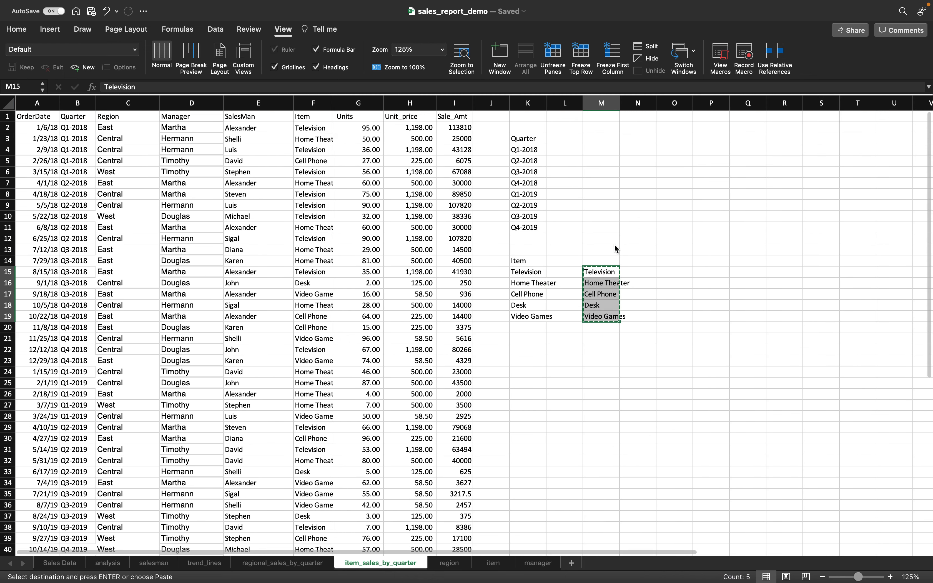
click(562, 128)
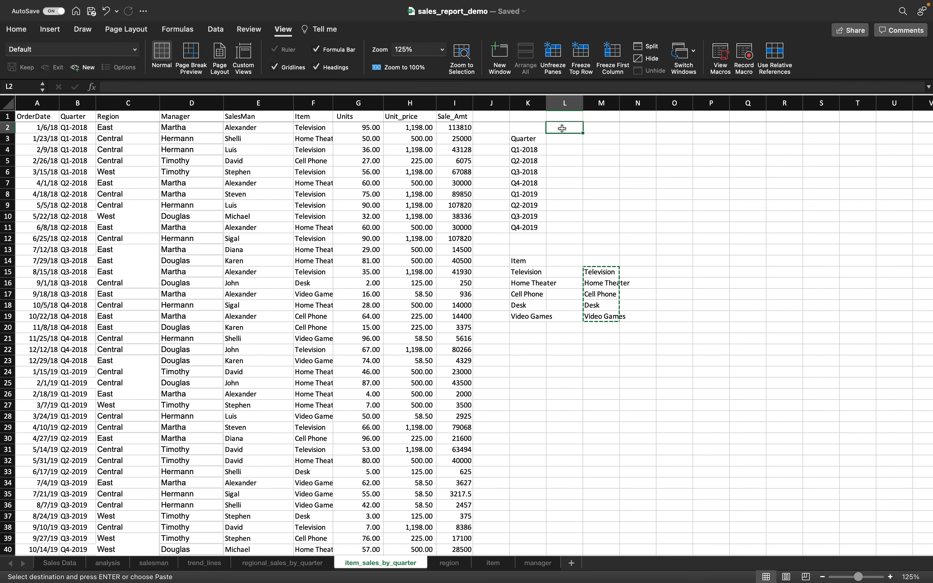
- Paste the items transposed across row 2 from L2 and autofit columns M and P
right_click(562, 128)
mouse_move(597, 176)
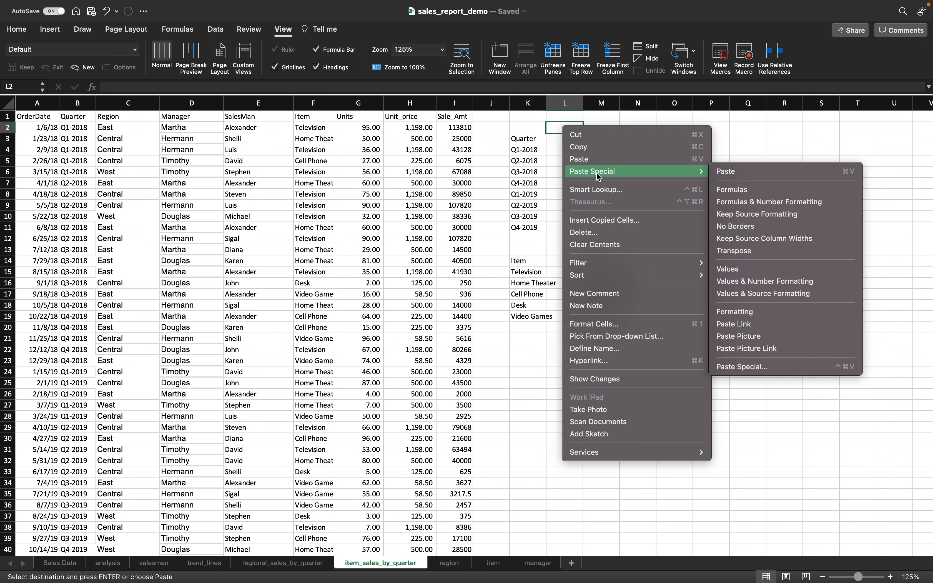
click(764, 251)
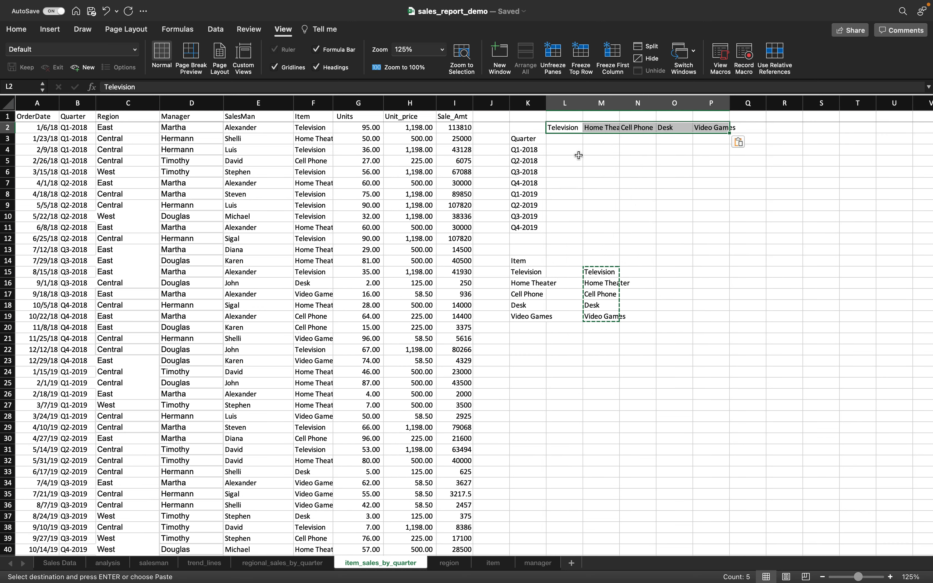
click(638, 182)
double_click(620, 103)
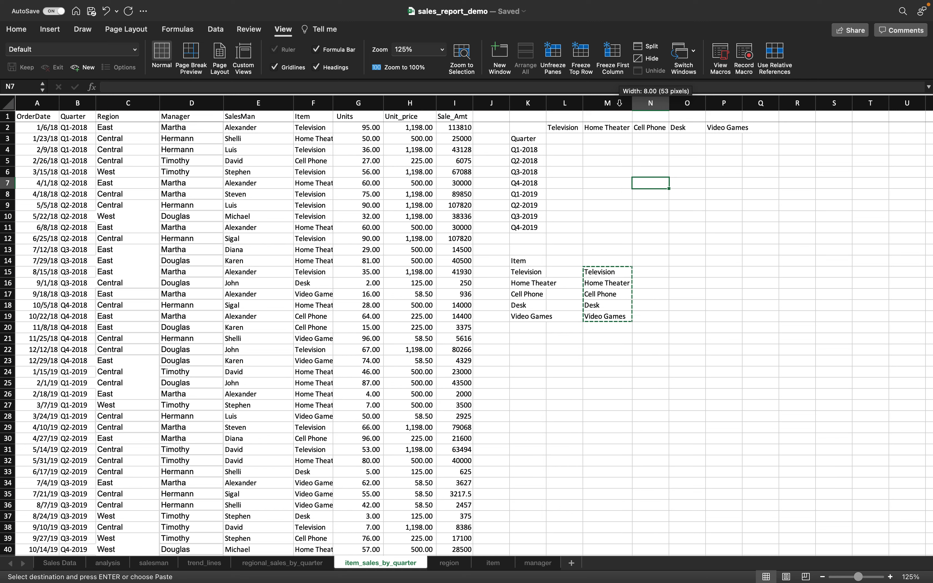
double_click(743, 103)
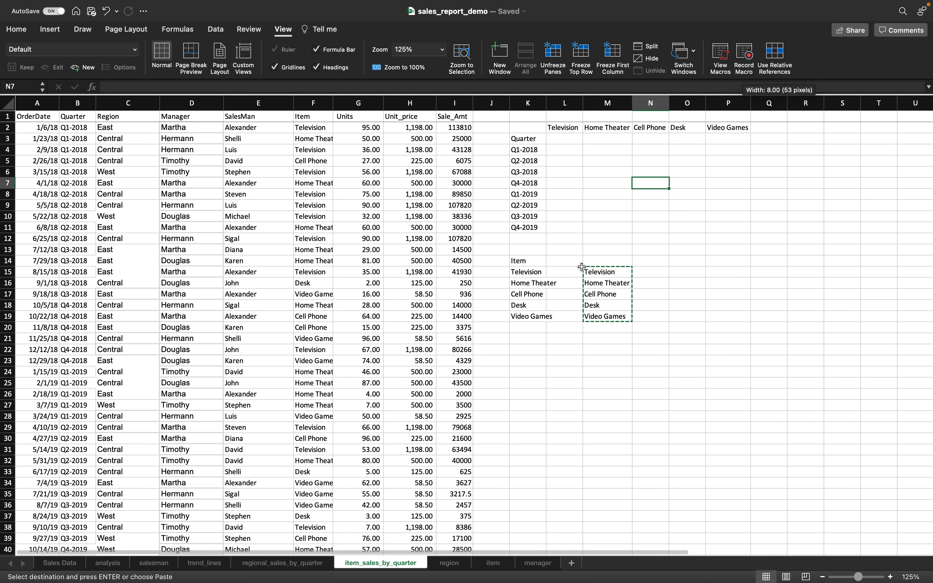
- Delete the leftover K14:M19 item lists and select the header row
drag(539, 262, 609, 316)
key(Delete)
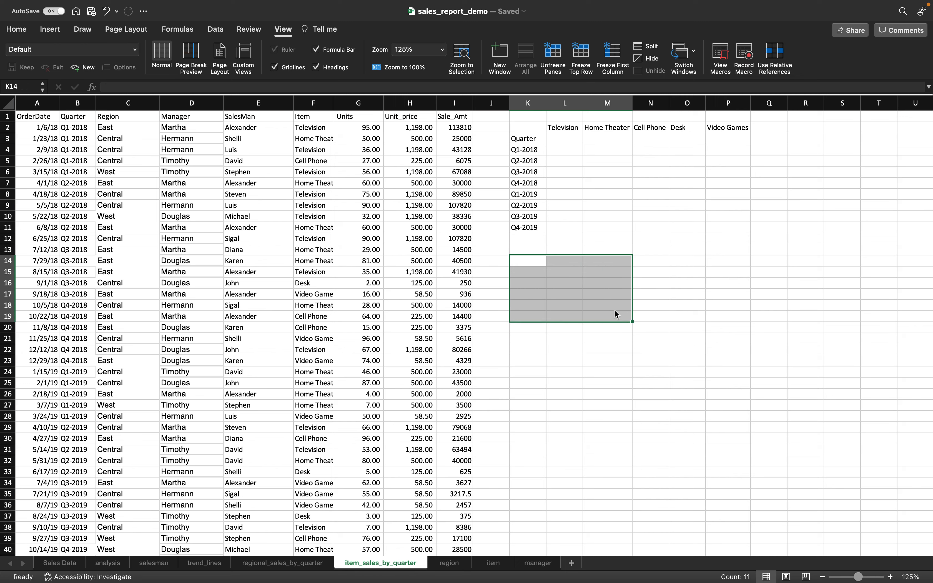
click(558, 131)
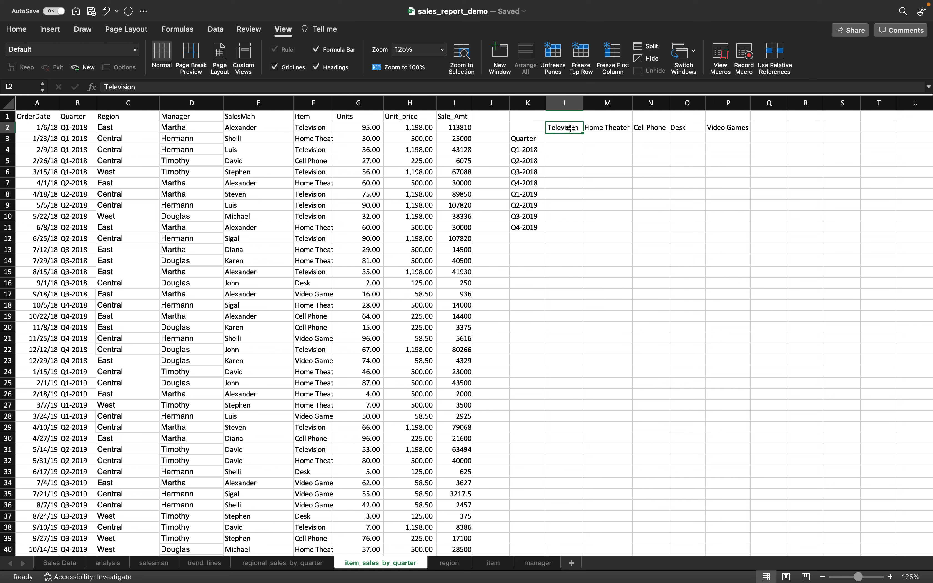
key(shift+Right)
key(shift+Right)
key(shift+Right)
key(shift+Right)
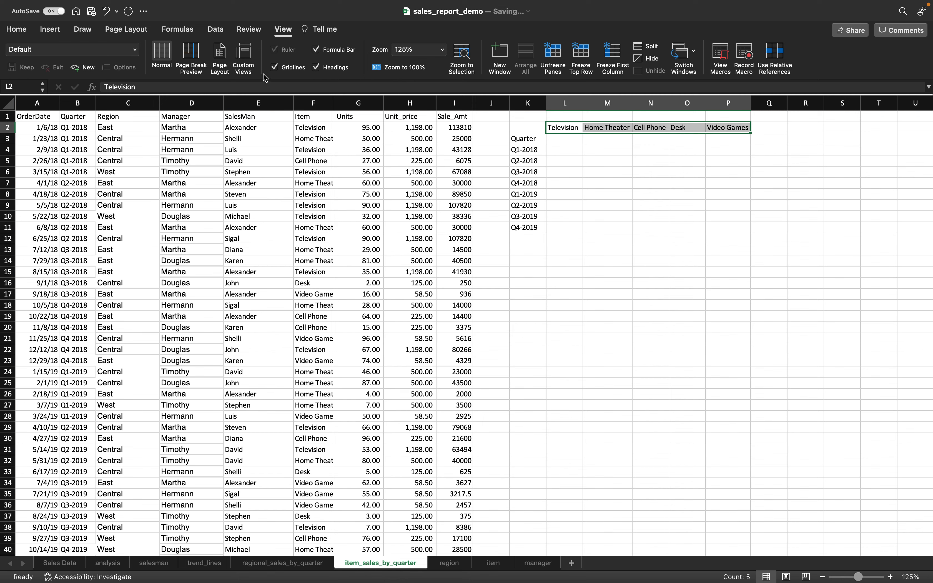
- Give the item headings in L2:P2 the 40% - Accent4 cell style
click(16, 29)
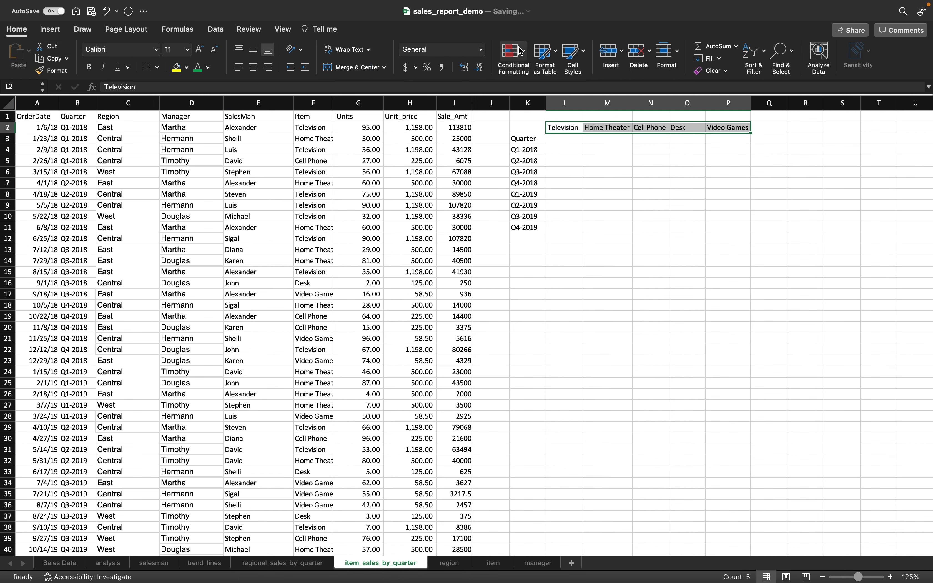
click(573, 54)
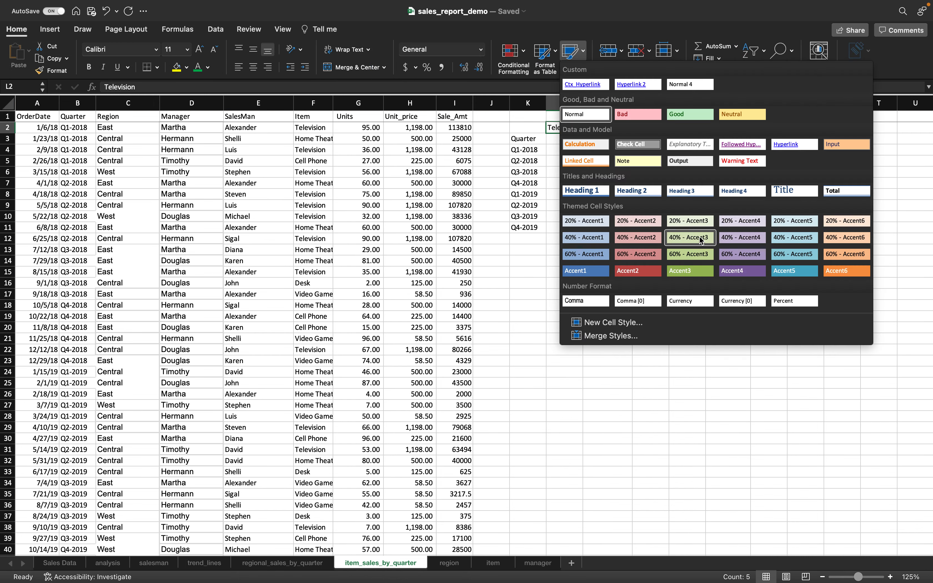
click(742, 236)
click(599, 185)
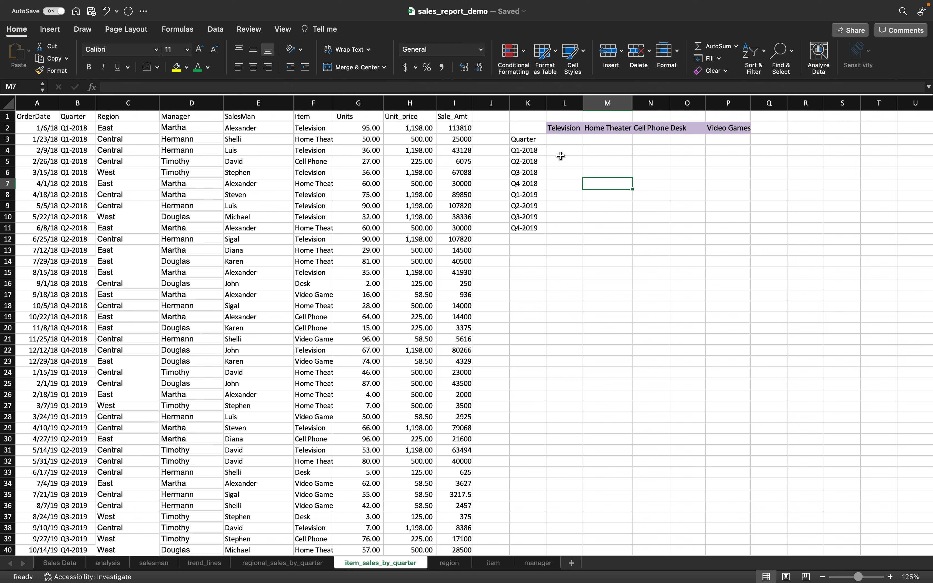
- Review the quarter list formula and the Q1/Q2-2018 Television cells, then select the Unit_price column
click(534, 153)
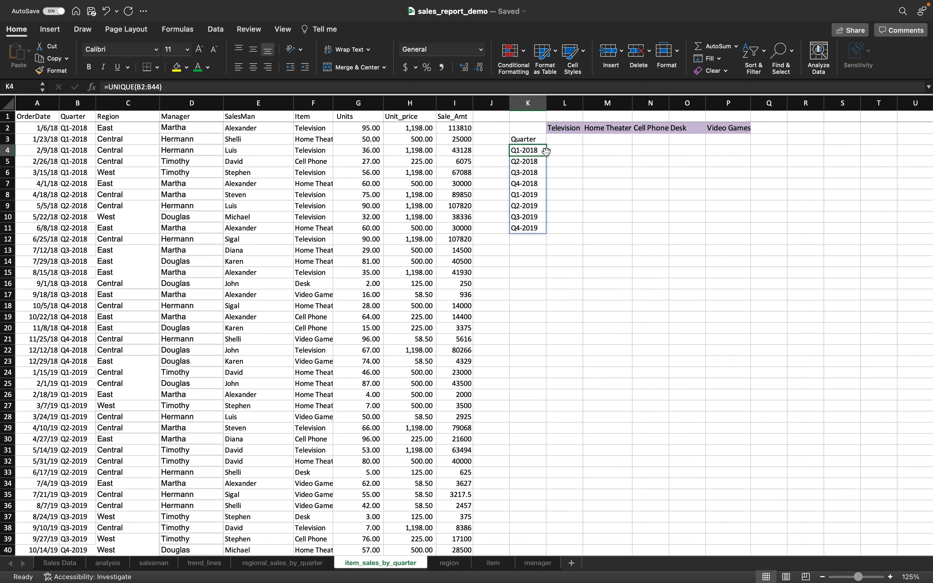
click(563, 148)
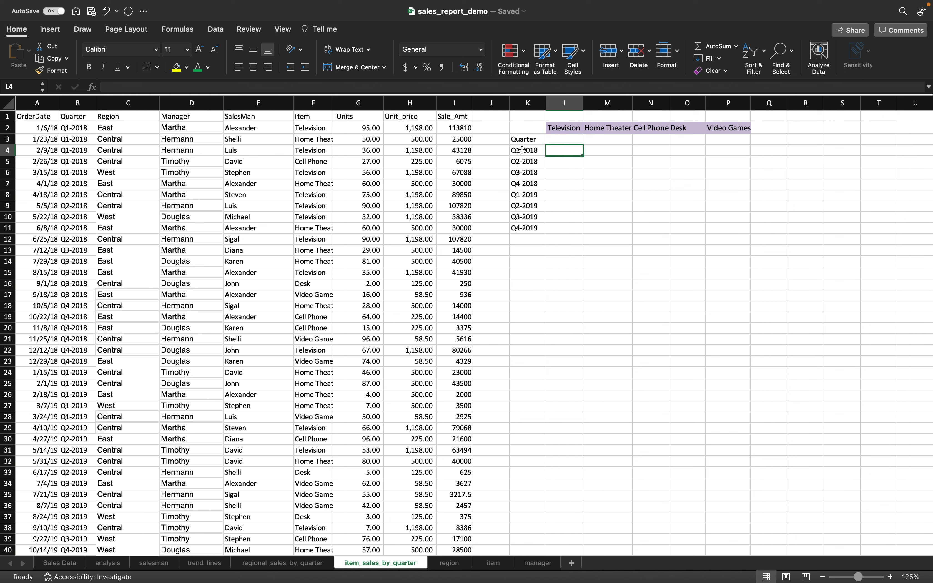
click(569, 162)
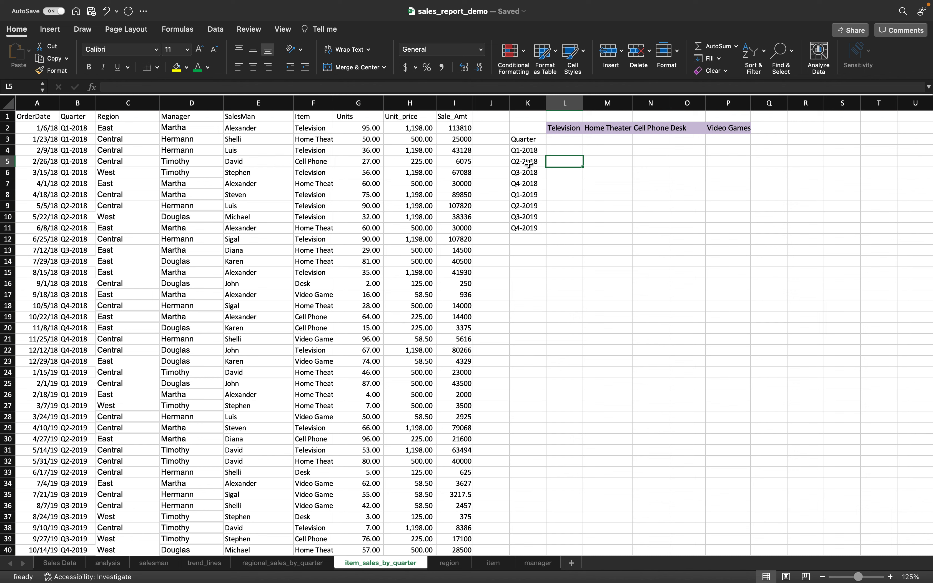
click(410, 103)
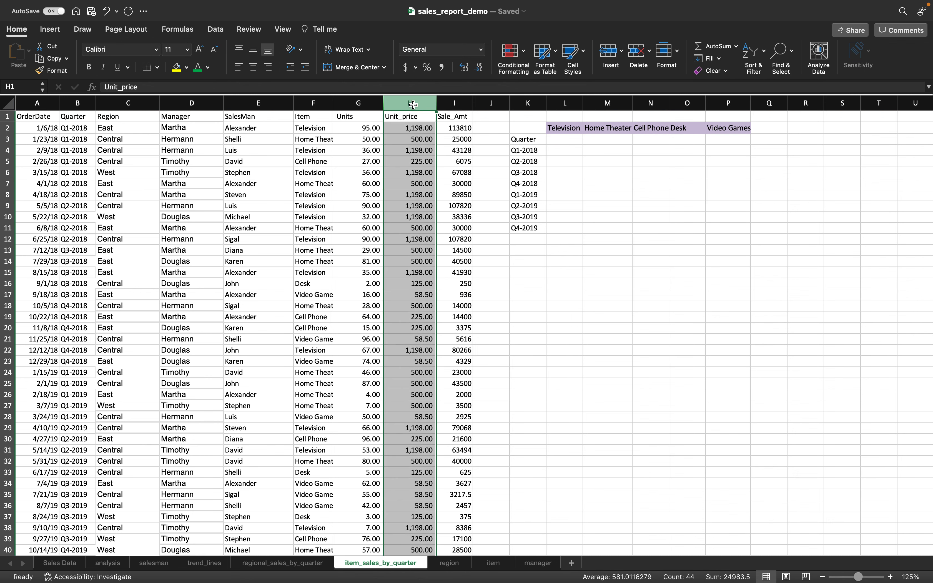
- Apply Accounting ($) format to the Unit_price and Sale_Amt columns and the empty L3:P11 grid
shift+click(453, 103)
click(405, 67)
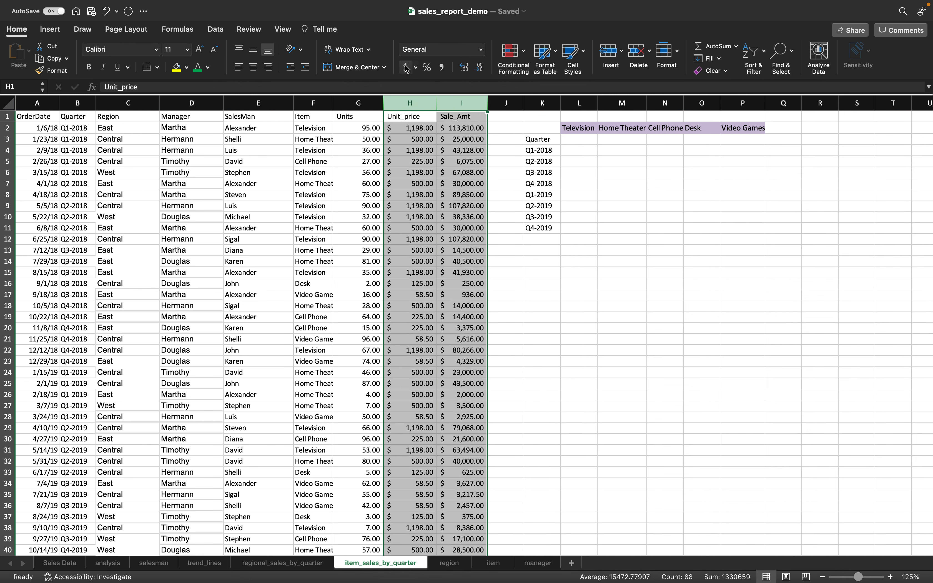
click(606, 139)
click(586, 139)
drag(591, 140, 742, 228)
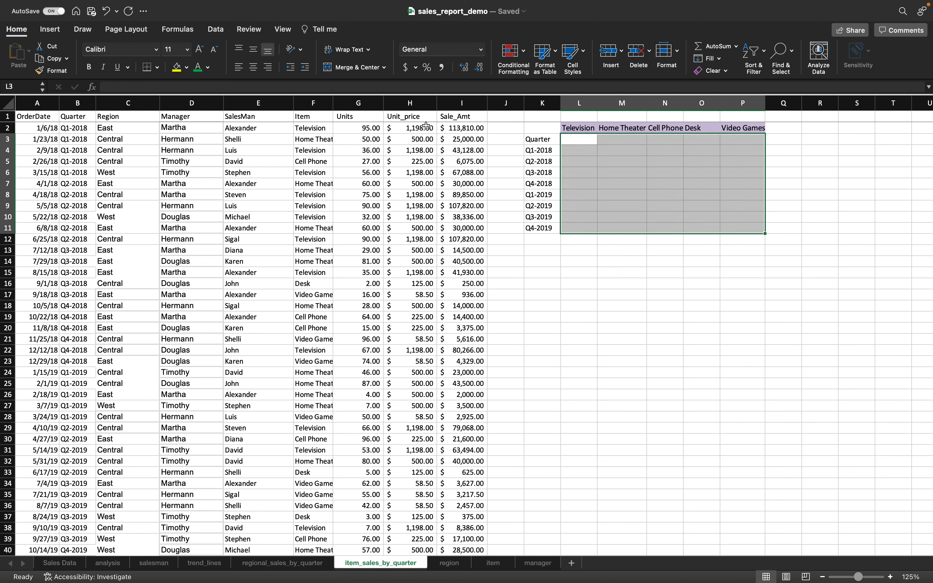
click(406, 67)
key(Up)
drag(585, 140, 744, 141)
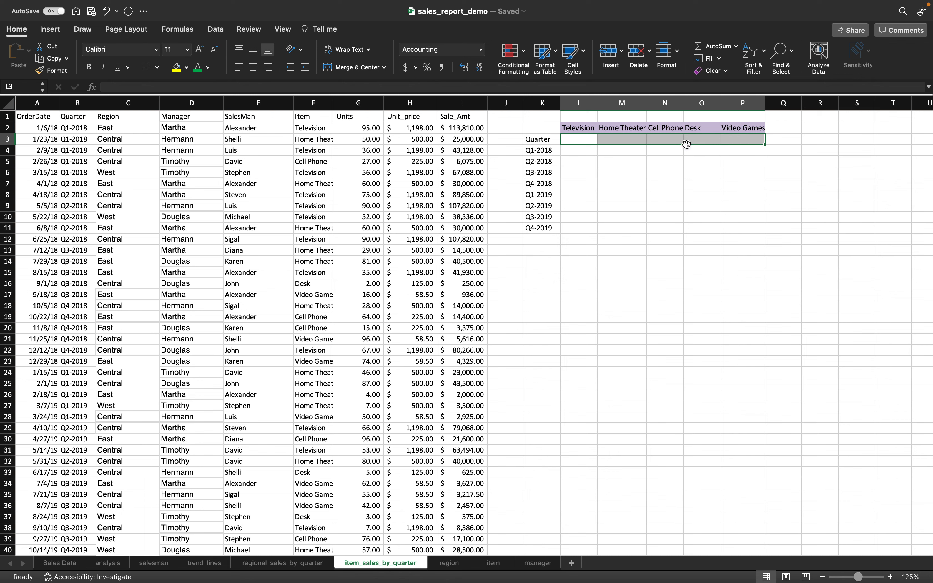
- Try deleting L3:P3 with cells shifting left, then up, and finally cancel the deletion
right_click(672, 141)
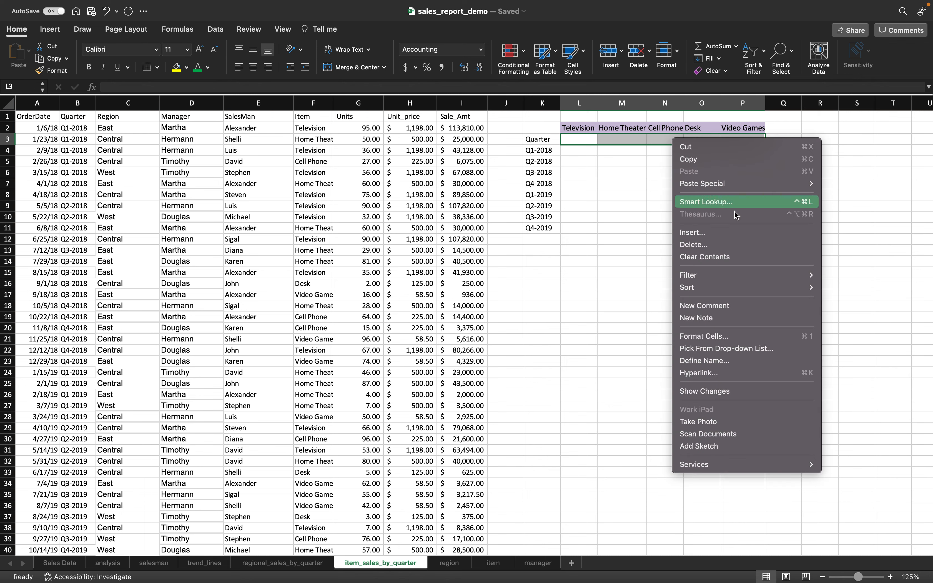
click(724, 246)
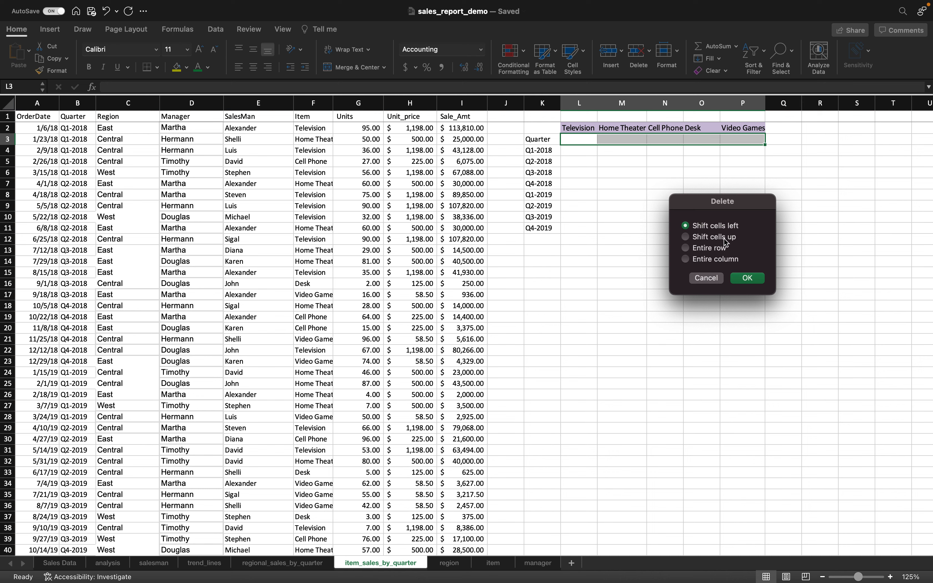
click(748, 278)
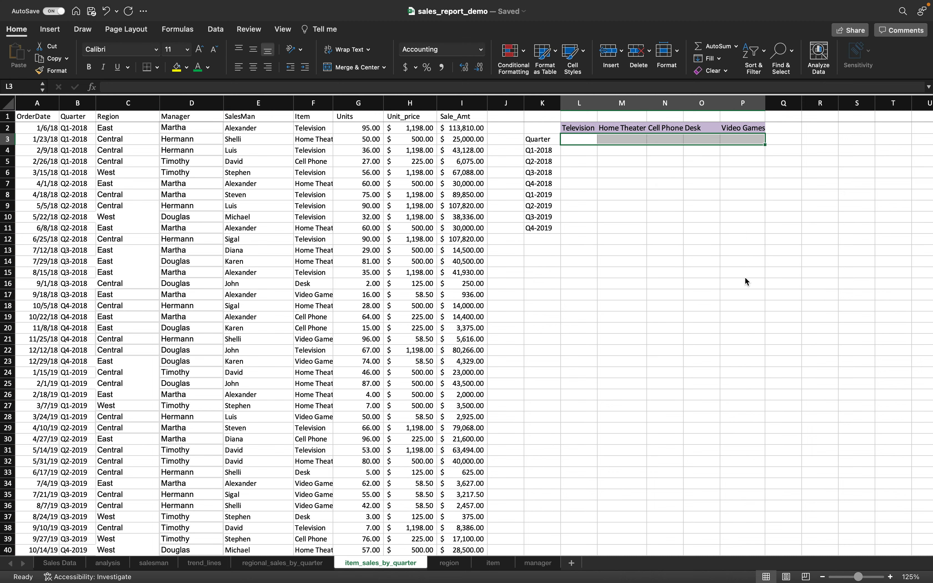
right_click(613, 141)
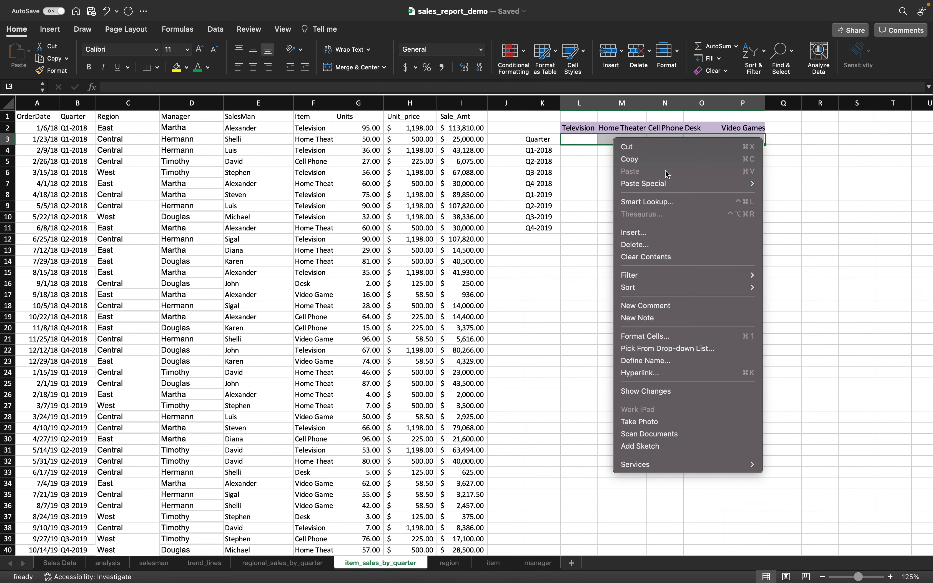
click(684, 250)
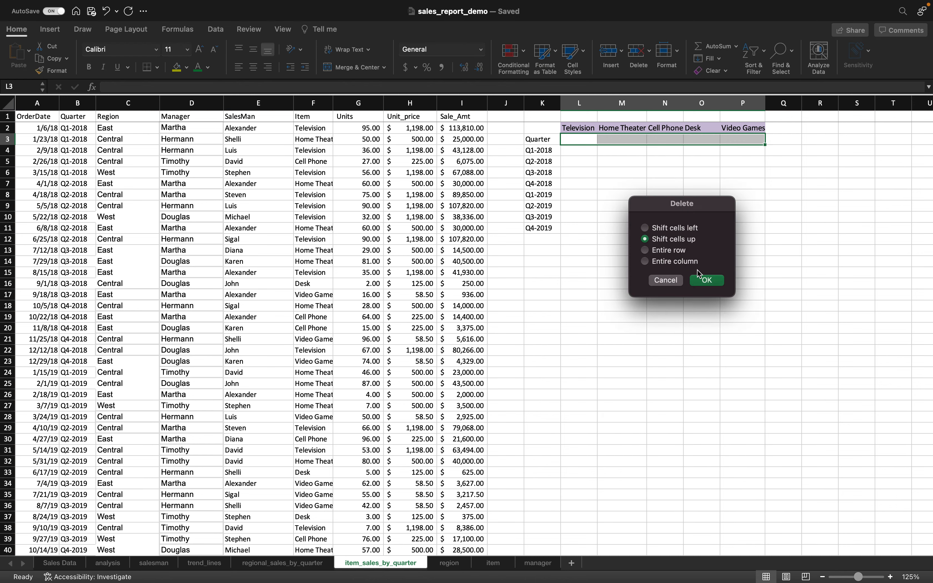
click(706, 280)
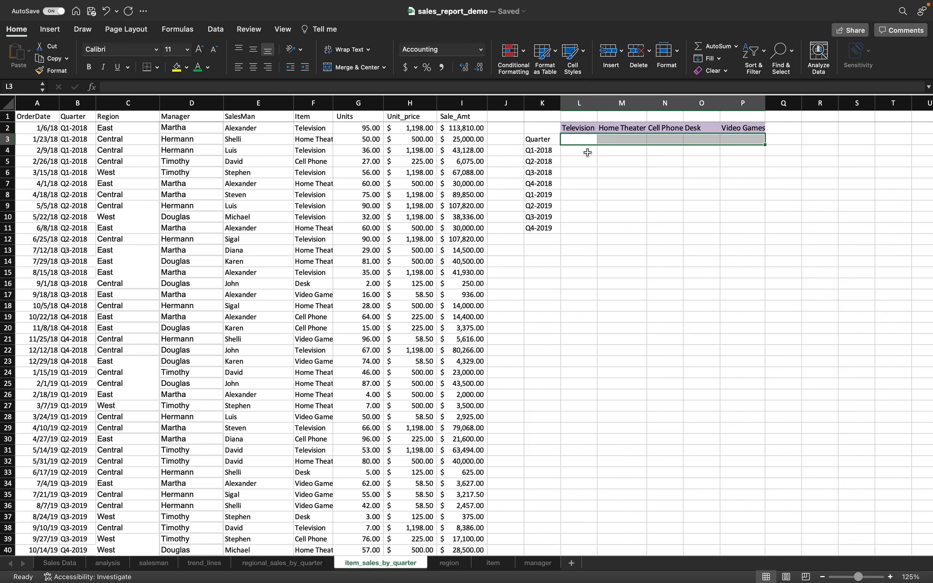
right_click(580, 139)
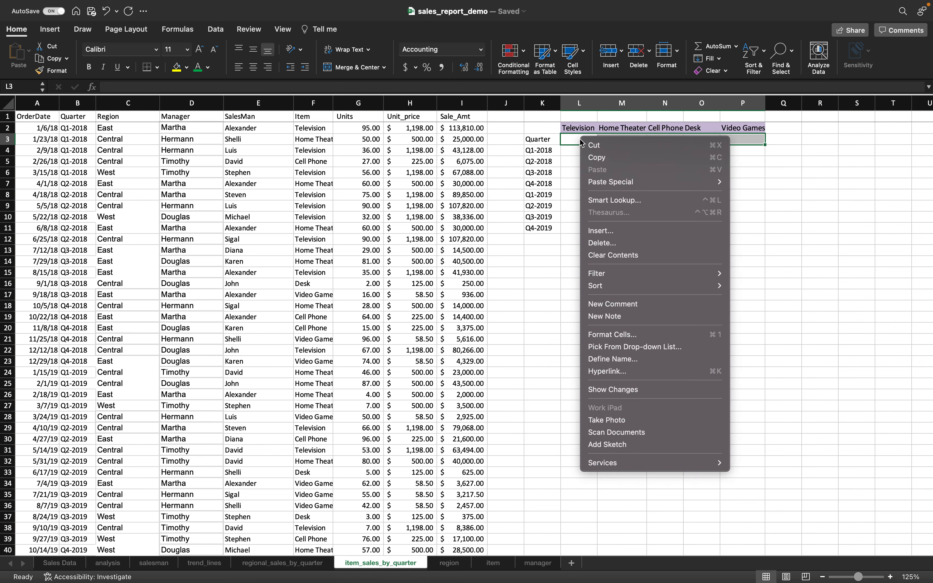
click(614, 240)
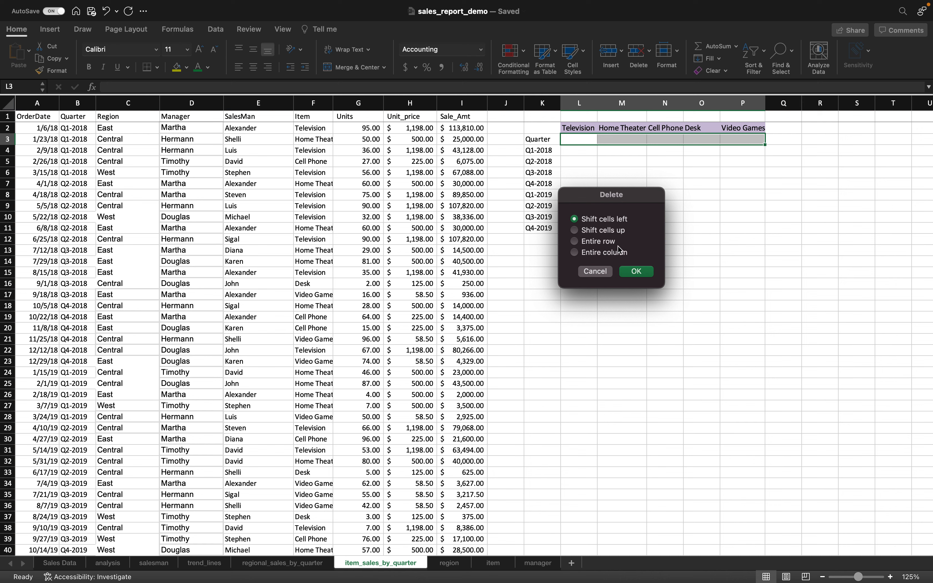
click(594, 271)
- Cut the item headings from L2:P2 and paste them into row 3 starting at L3
drag(580, 128, 733, 130)
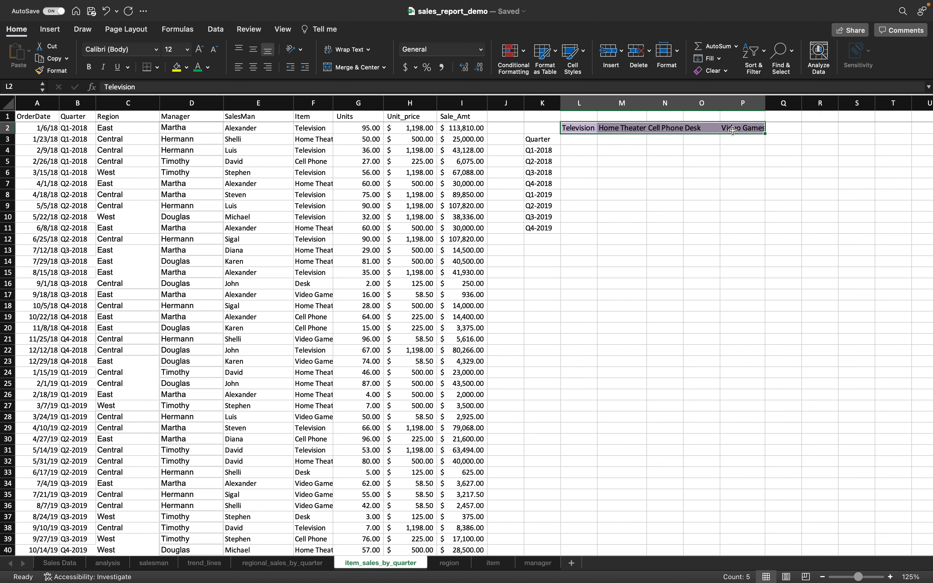
key(super+c)
click(588, 140)
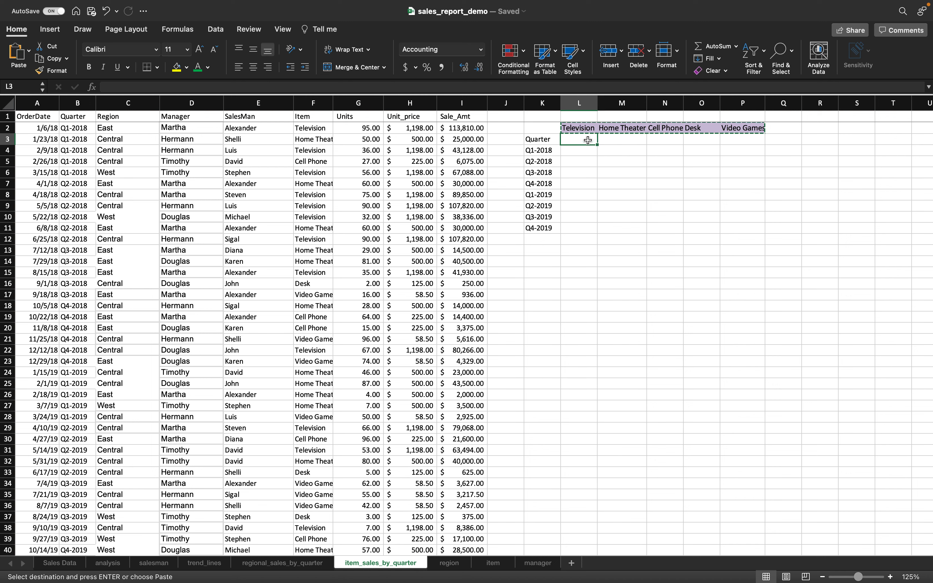
key(super+v)
click(582, 153)
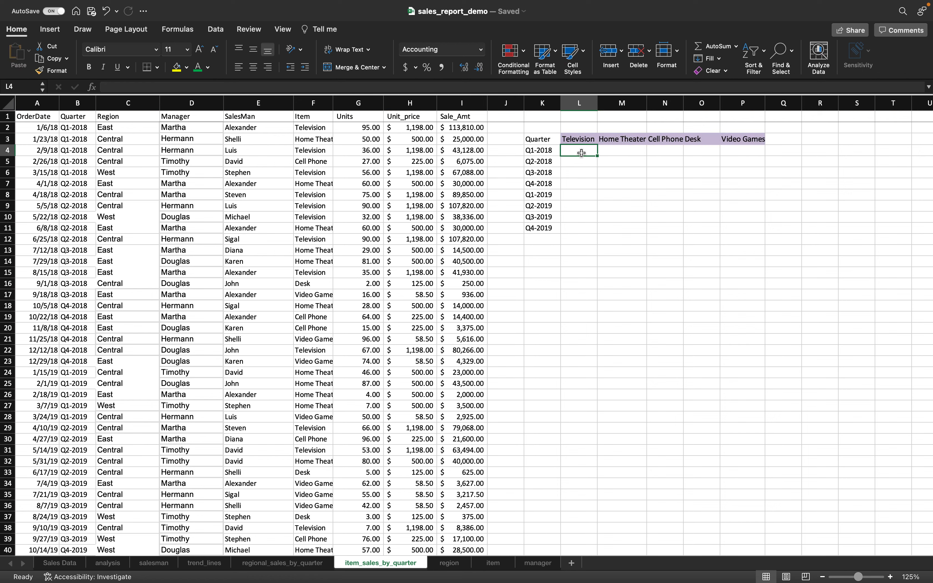
- Start a SUMIFS in L4 summing I2:I44 where quarter range B2:B44 matches K4
text(=sumifs)
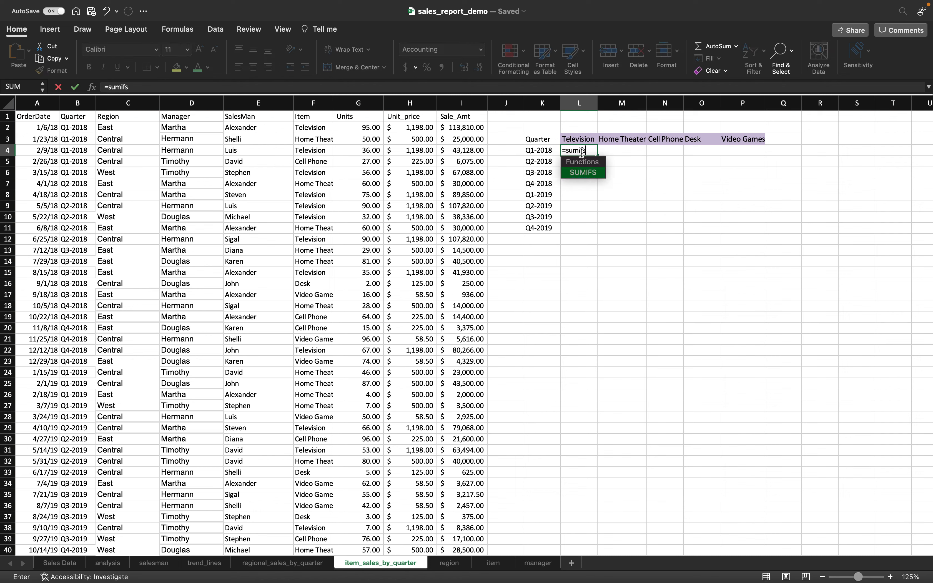
text(9)
key(BackSpace)
text(()
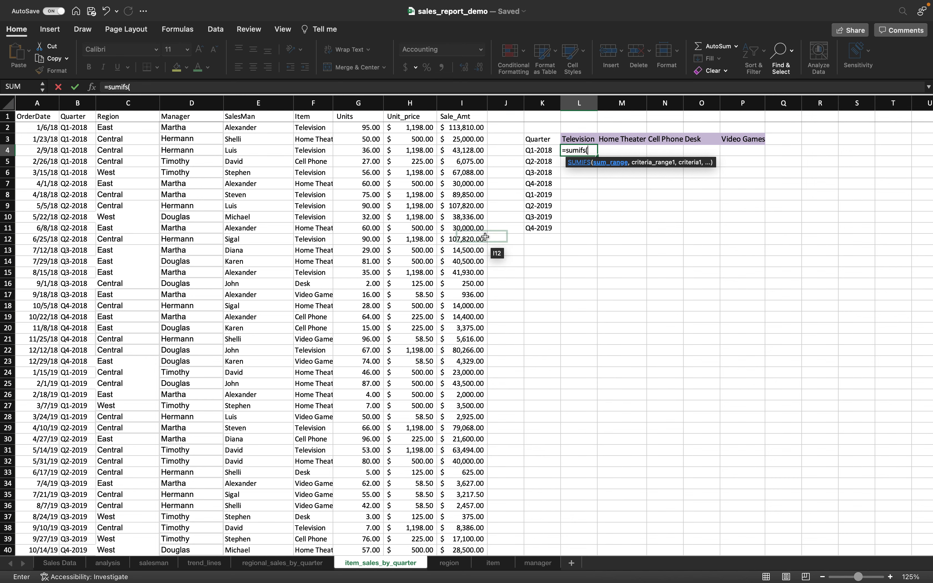
scroll(431, 156, right, 1)
click(468, 126)
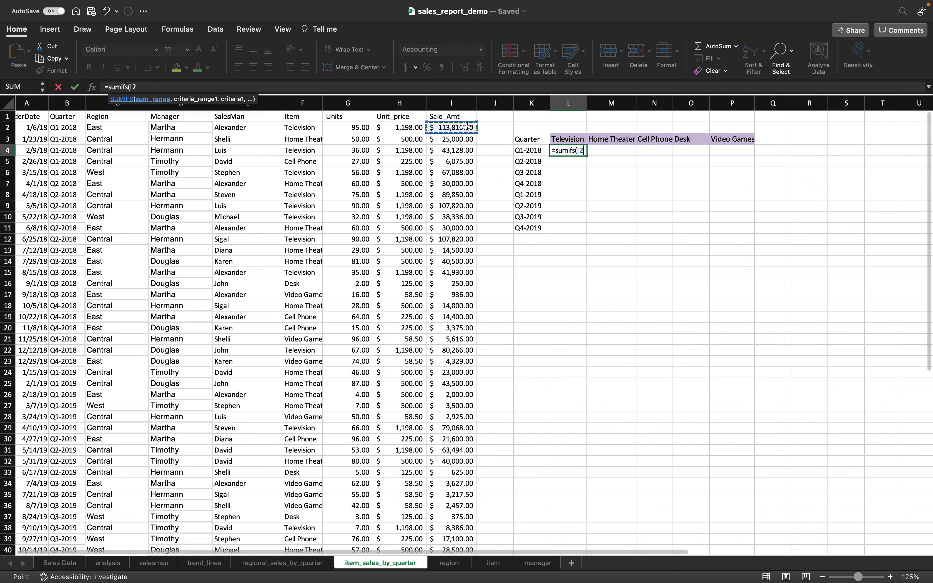
key(super+shift+Down)
text(,)
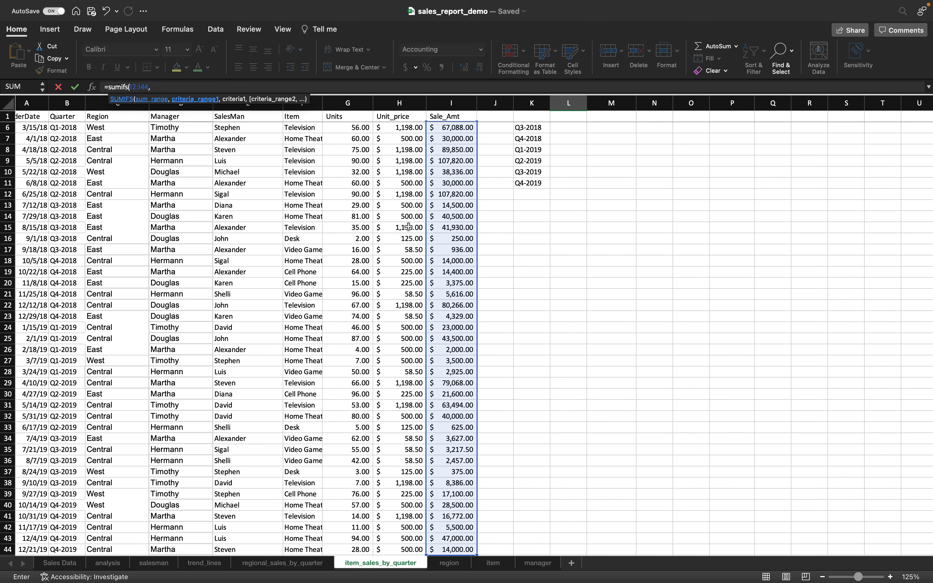
scroll(238, 277, up, 3)
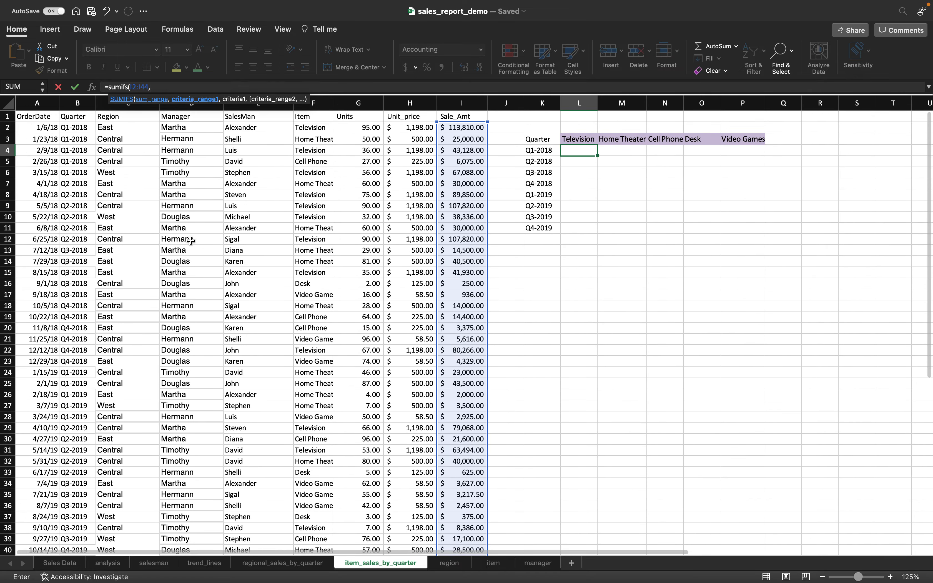
click(85, 127)
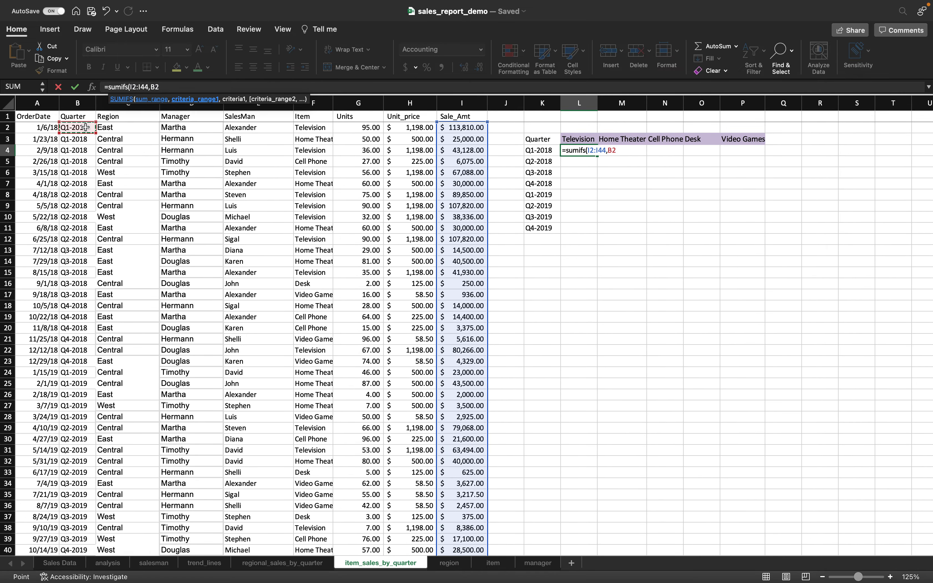
key(super+shift+Down)
text(,)
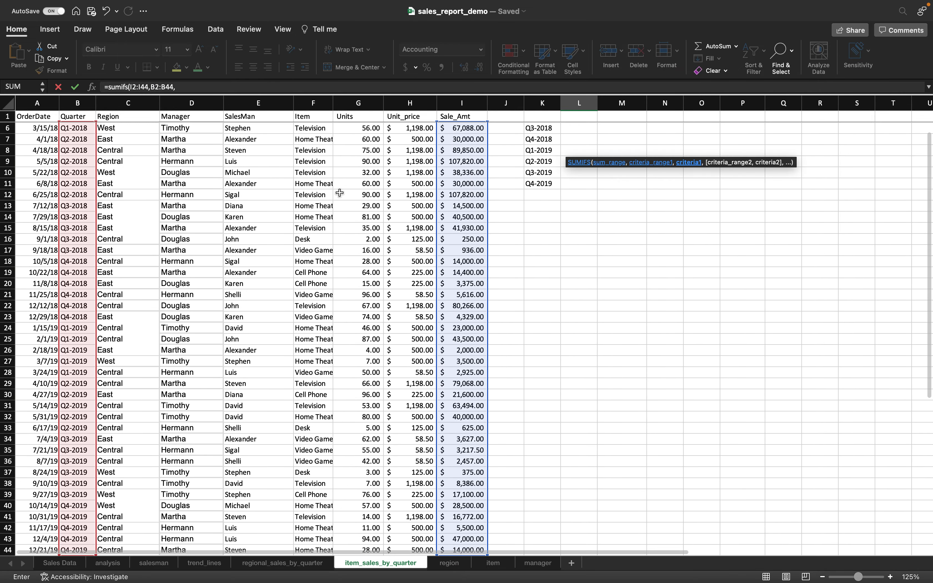
scroll(339, 192, up, 2)
click(547, 150)
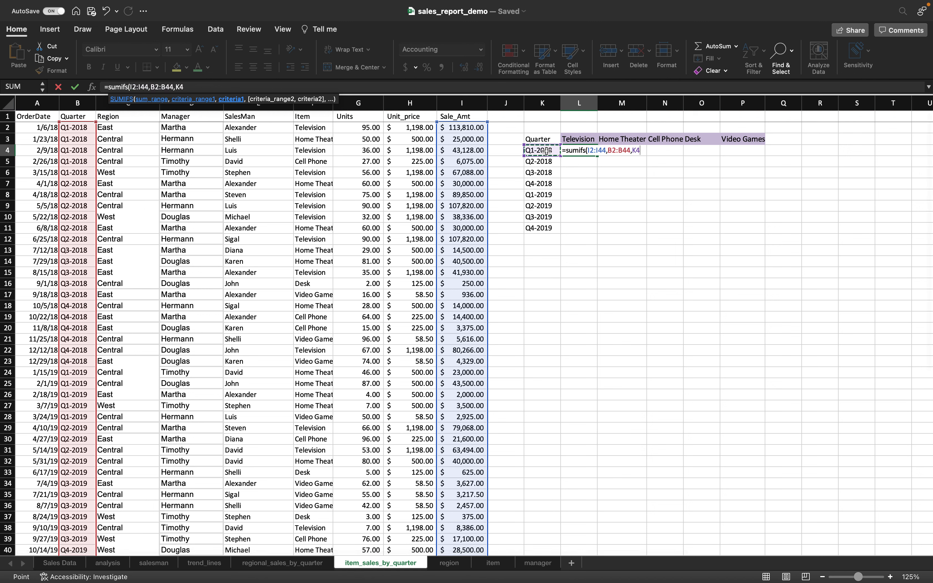
- Add item criteria range F2:F44 matching the L3 heading and close the SUMIFS
text(,)
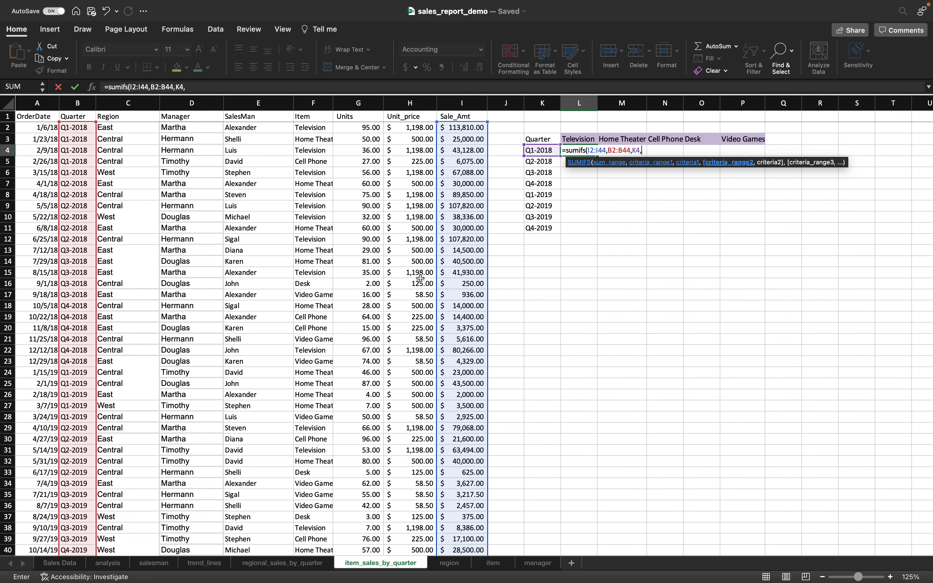
click(320, 128)
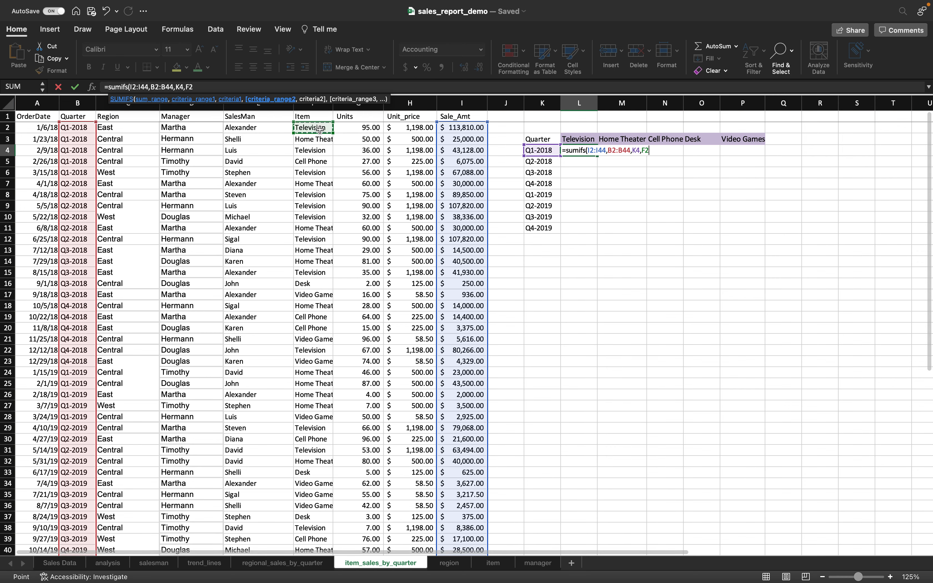
drag(319, 129, 313, 554)
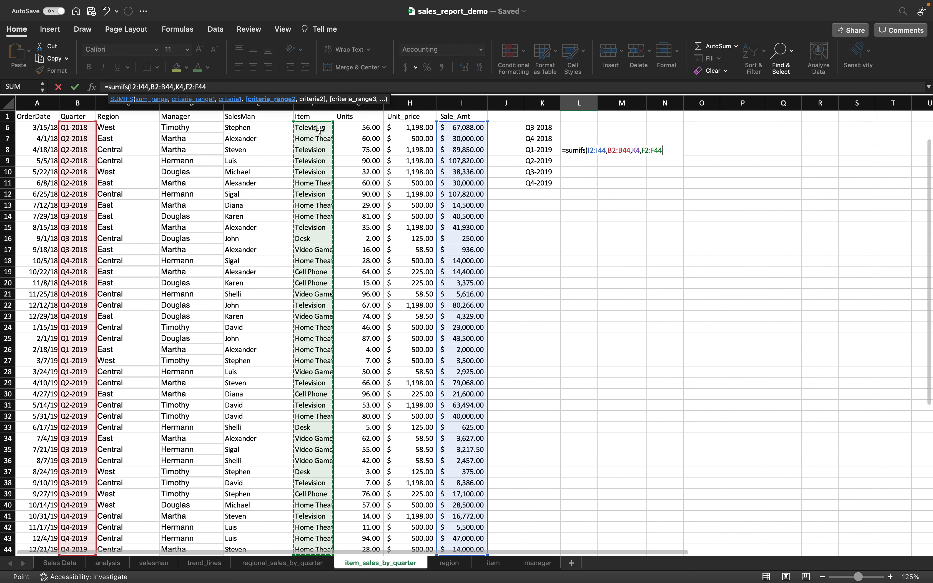
text(,)
scroll(540, 253, up, 4)
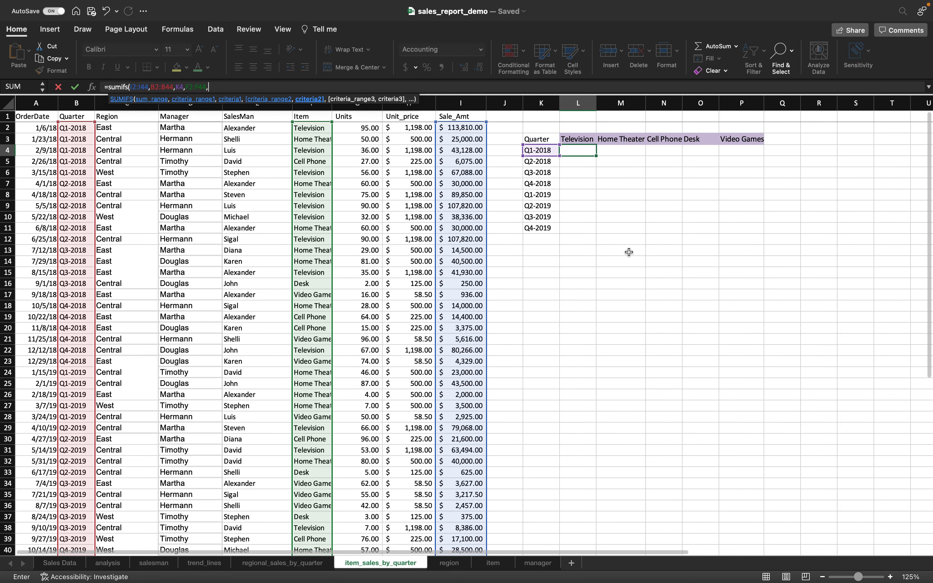
click(573, 137)
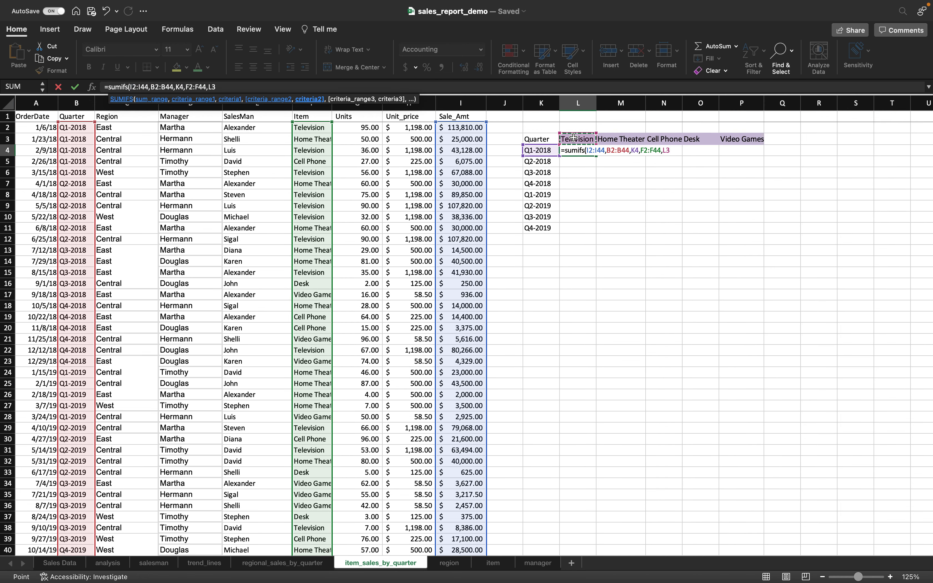
text())
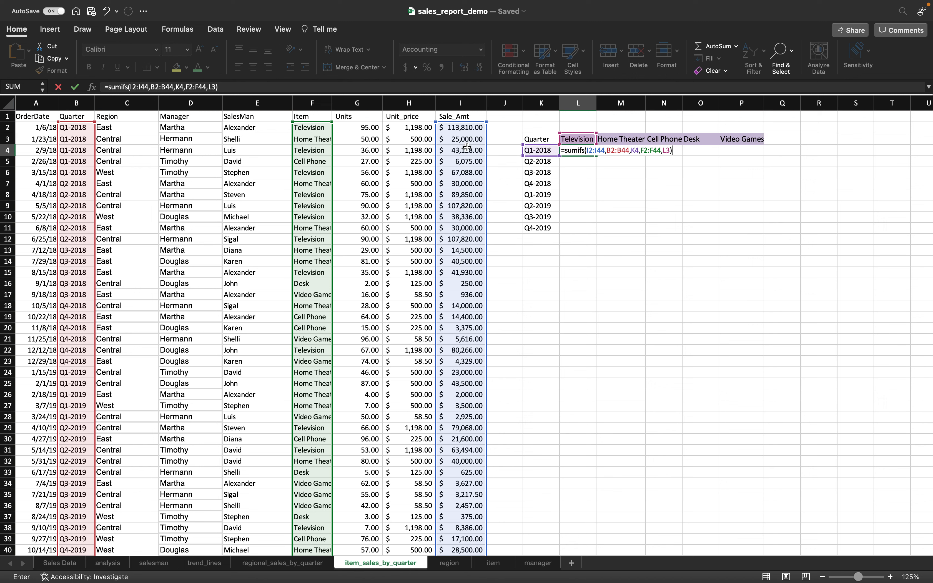
- Make the I, B and F ranges absolute with $K4 and L$3, and commit the formula
click(130, 85)
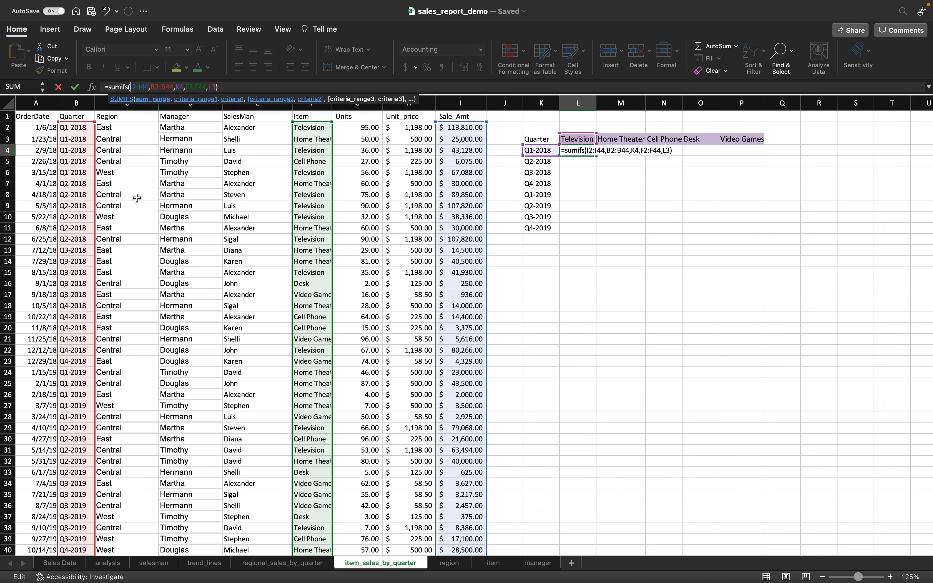
text($I)
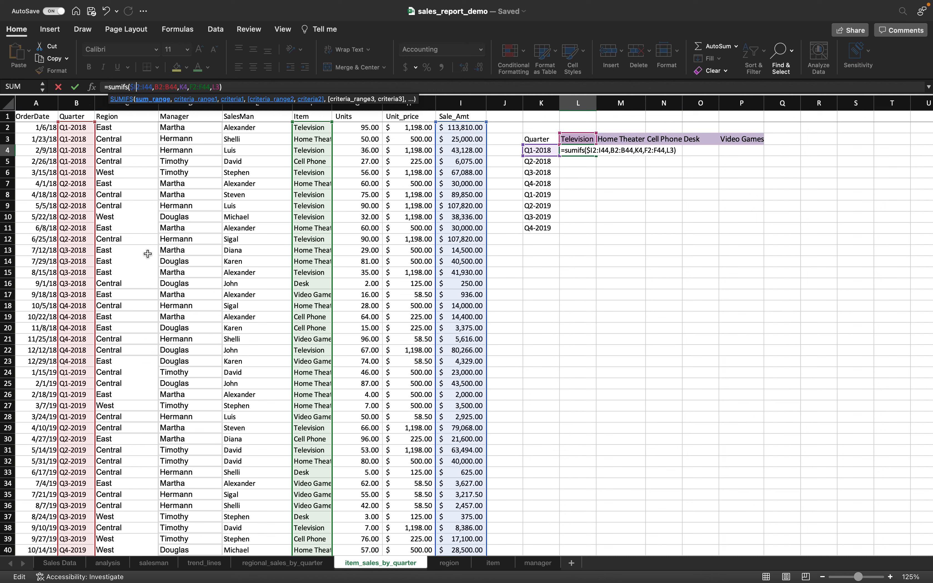
text($2:$I$)
key(Right)
key(Right)
key(Right)
text($I$2:)
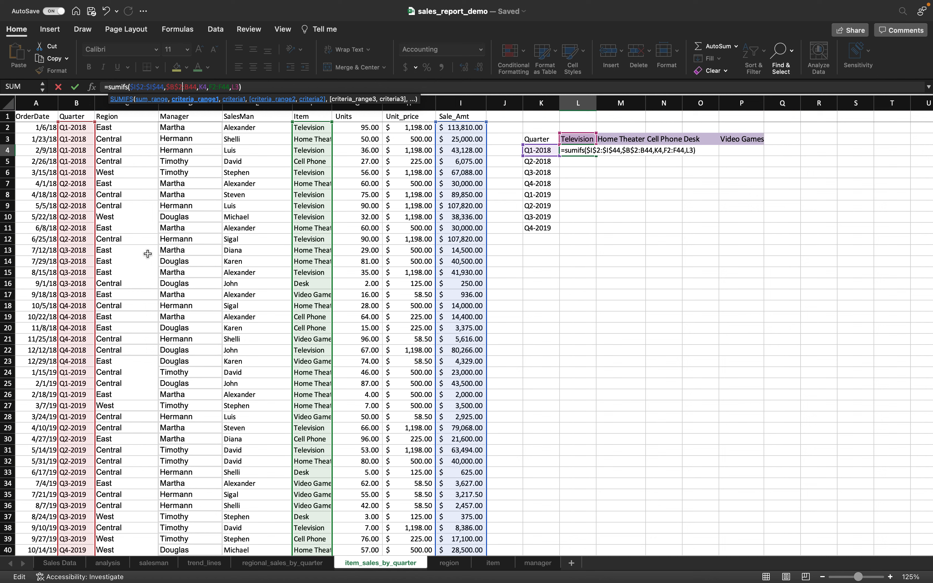
text($)
key(Right)
text($)
key(Right)
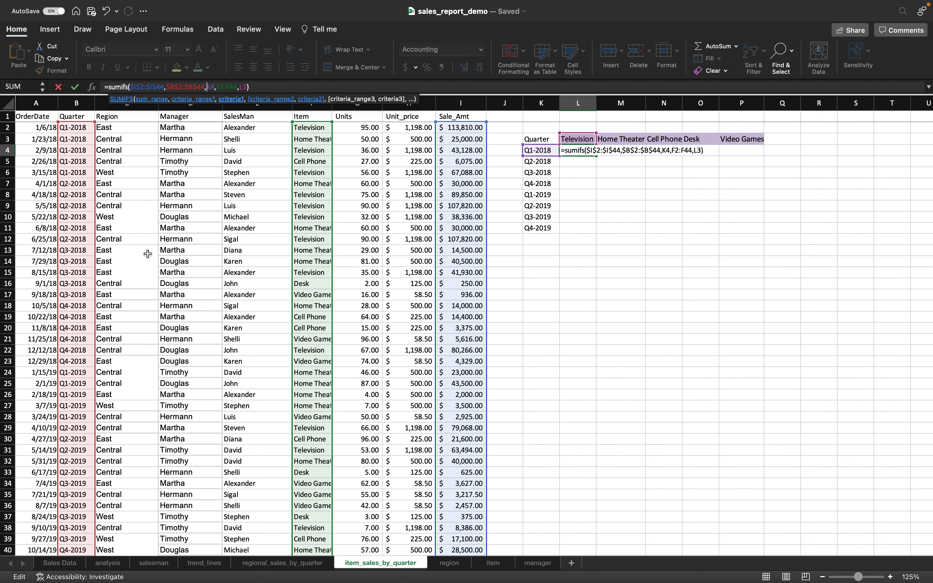
text($)
key(Right)
key(Right)
key(Right)
text($)
key(Right)
text($I$)
key(Right)
key(Right)
key(Right)
key(Right)
text($)
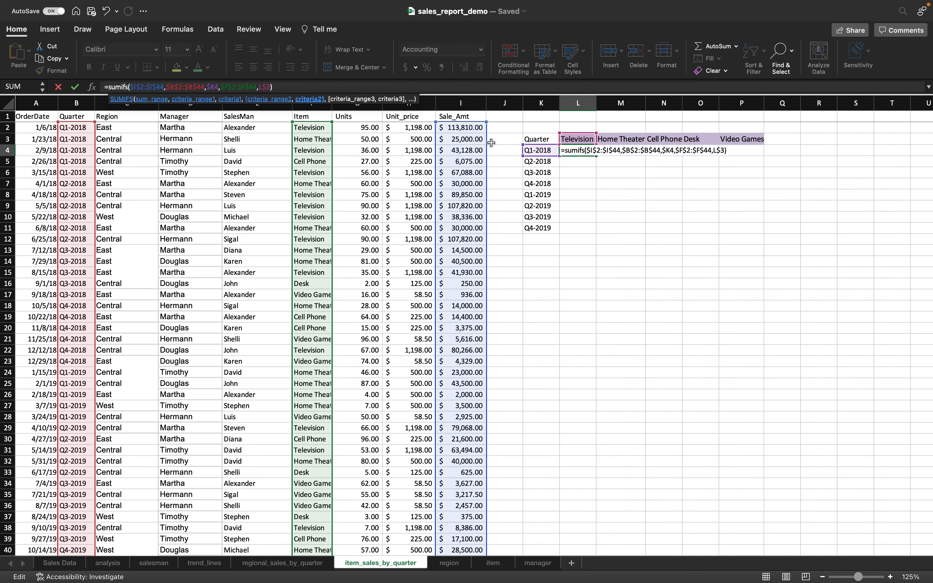
key(Return)
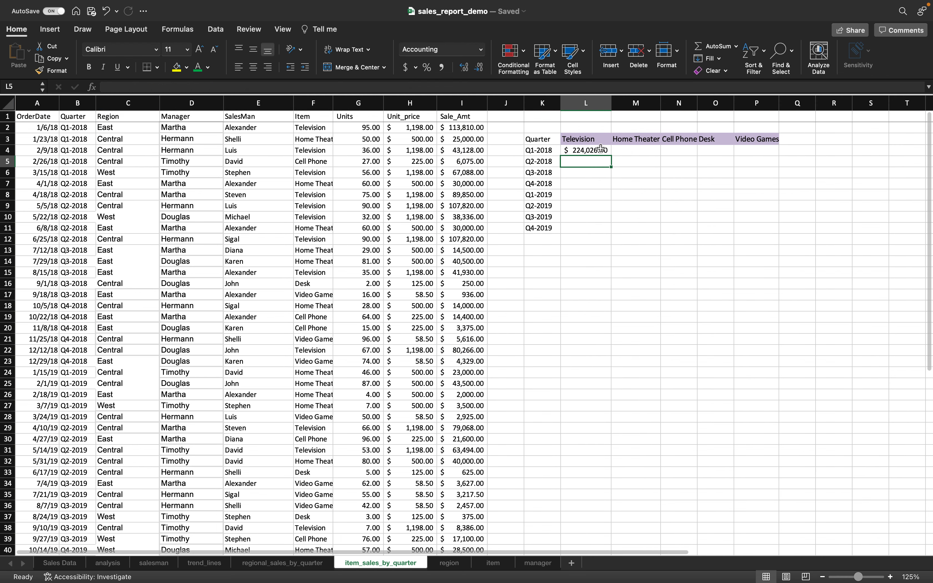
- Copy the L4 SUMIFS formula across to P4 and autofit column N
click(601, 151)
drag(612, 156, 768, 245)
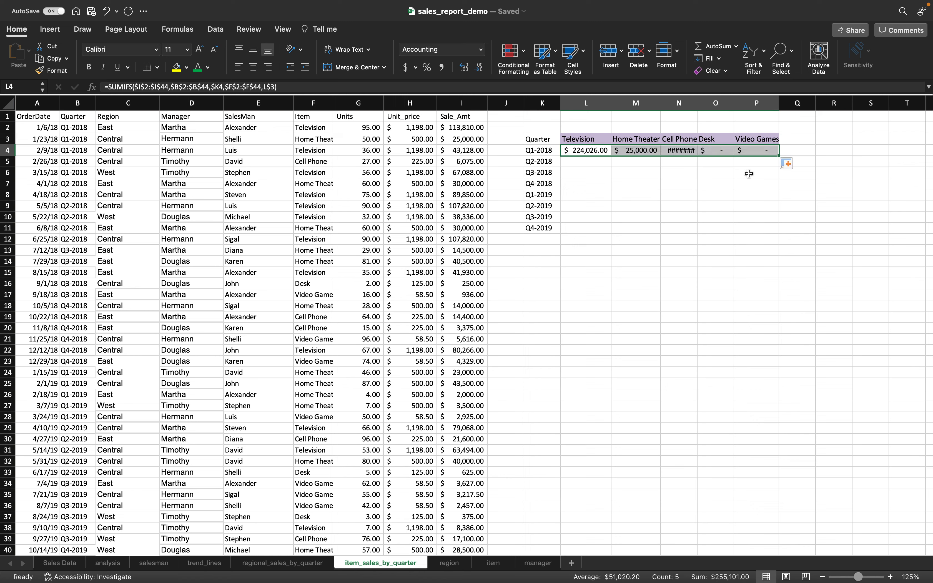
double_click(697, 100)
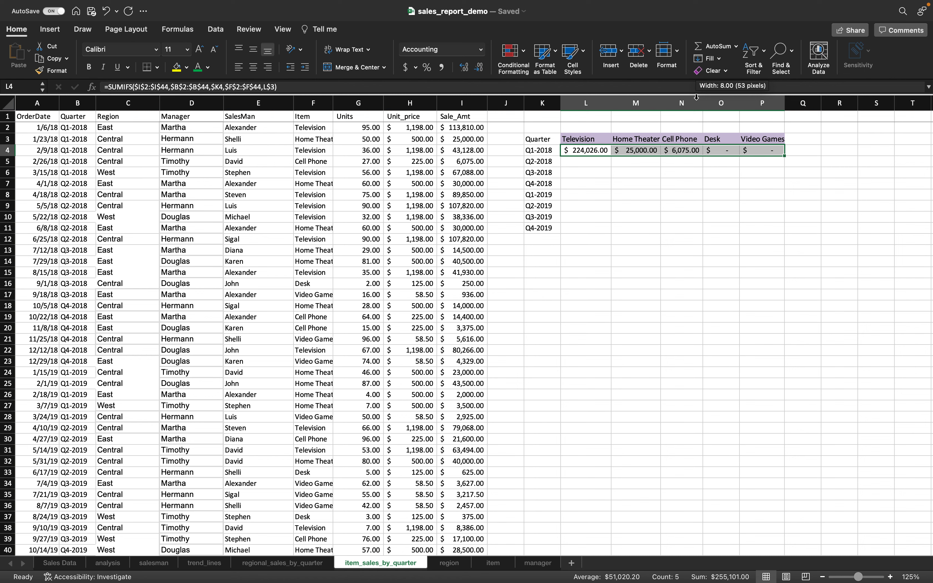
- Fill each item column's formula down to row 11 and select the finished L4:P11 grid
click(604, 153)
drag(611, 158, 610, 233)
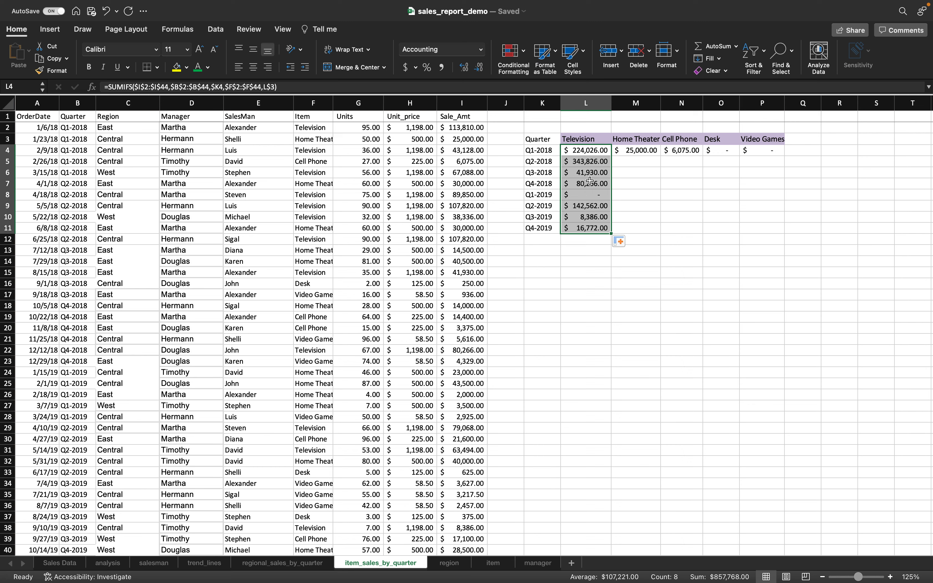
click(635, 152)
drag(662, 156, 662, 234)
drag(702, 156, 711, 230)
click(719, 151)
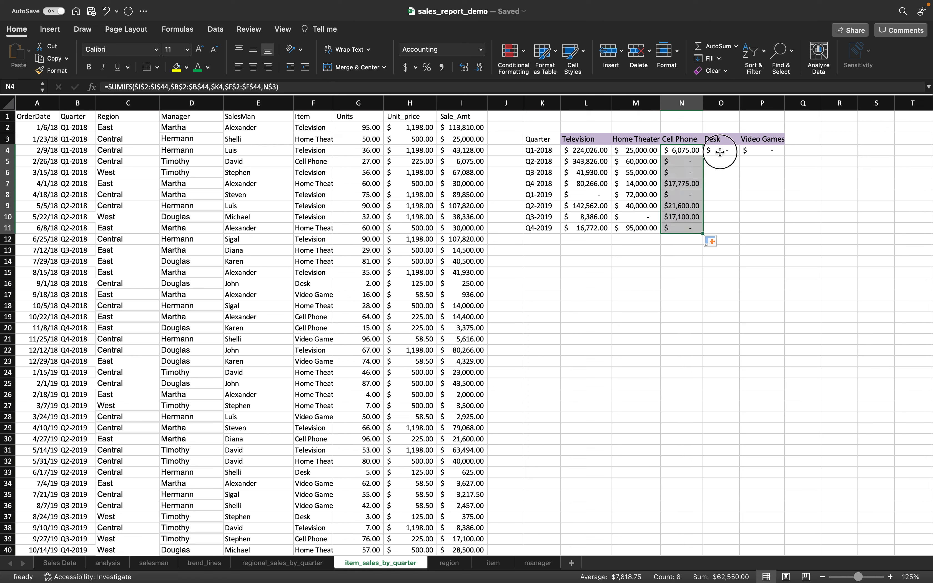
drag(740, 156, 748, 234)
click(761, 154)
drag(784, 156, 790, 228)
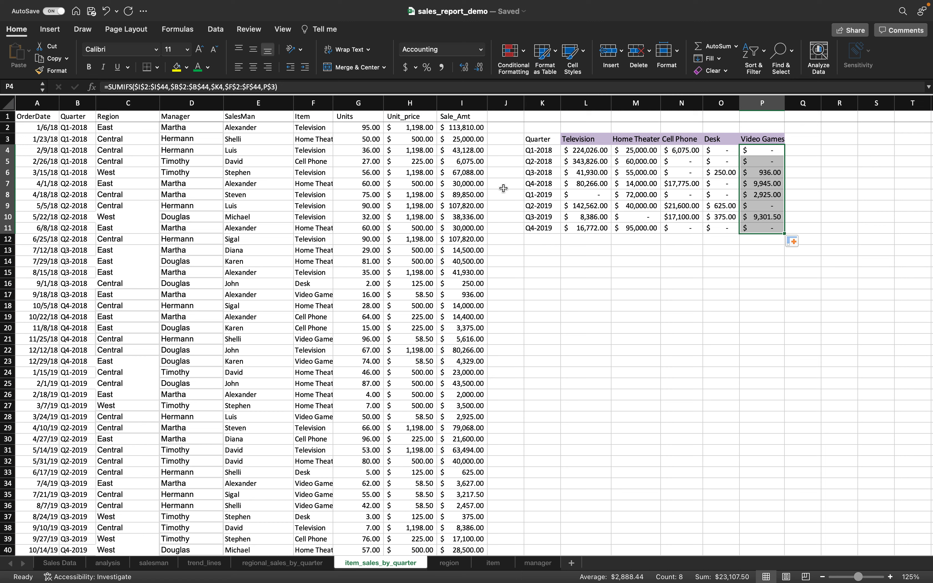
click(602, 151)
drag(603, 151, 747, 227)
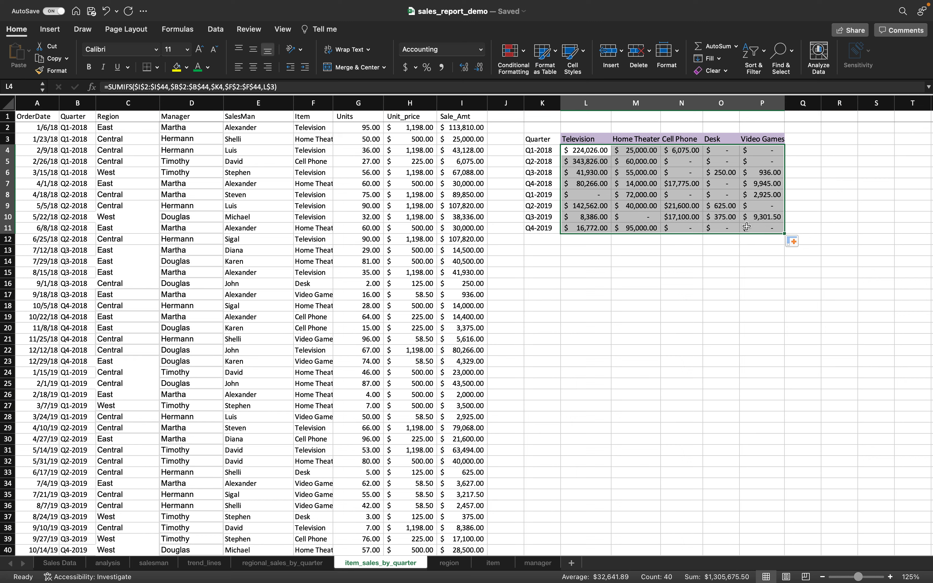
click(54, 30)
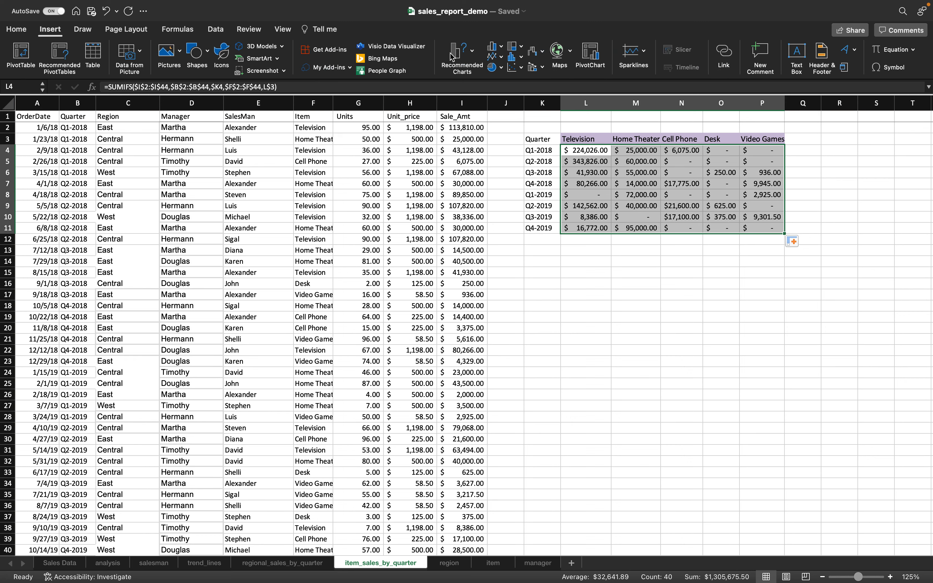
click(475, 57)
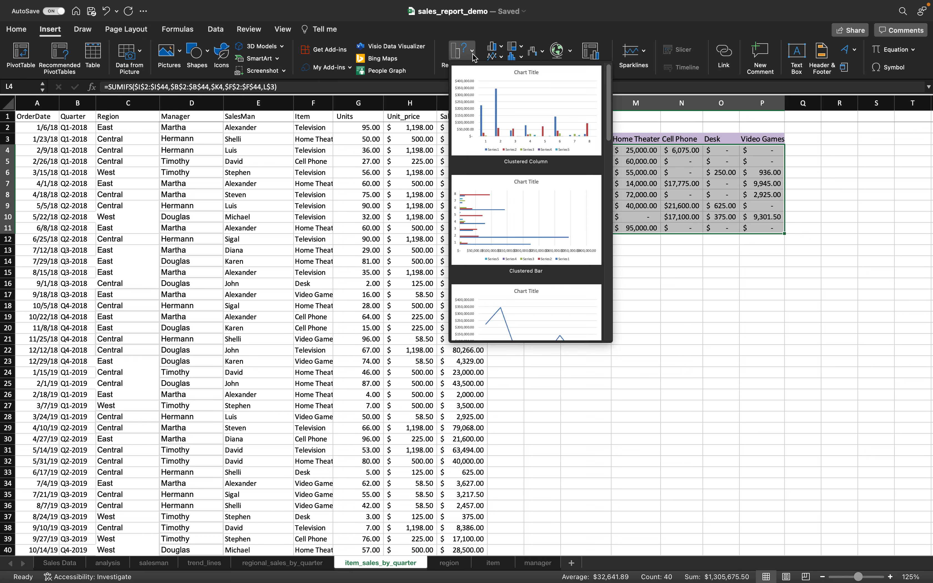
scroll(522, 227, down, 3)
scroll(522, 227, down, 3)
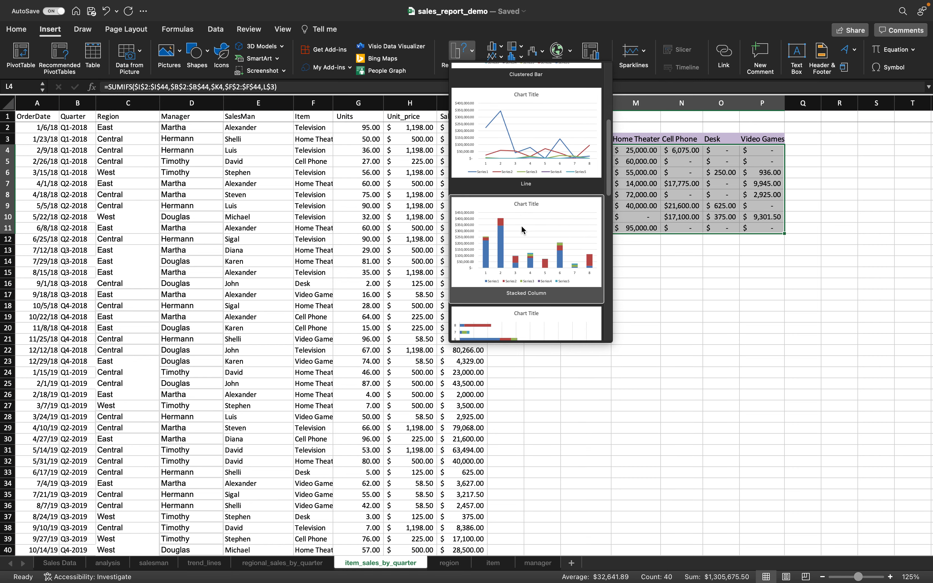
click(539, 201)
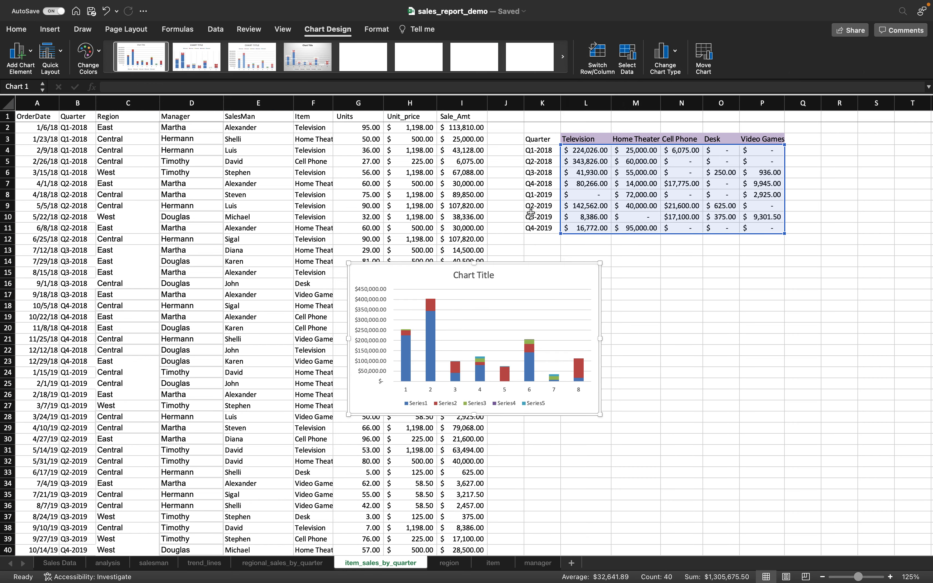
mouse_move(667, 284)
mouse_down()
mouse_move(643, 288)
mouse_move(658, 291)
mouse_move(654, 281)
mouse_up()
click(657, 279)
triple_click(658, 279)
text(Chart Sa)
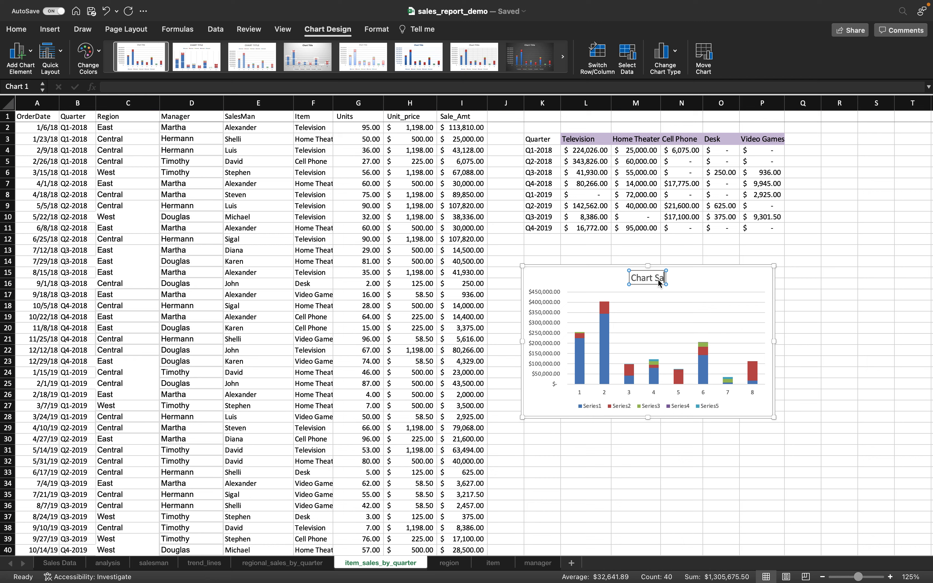
text(Sales for Items by Quarter)
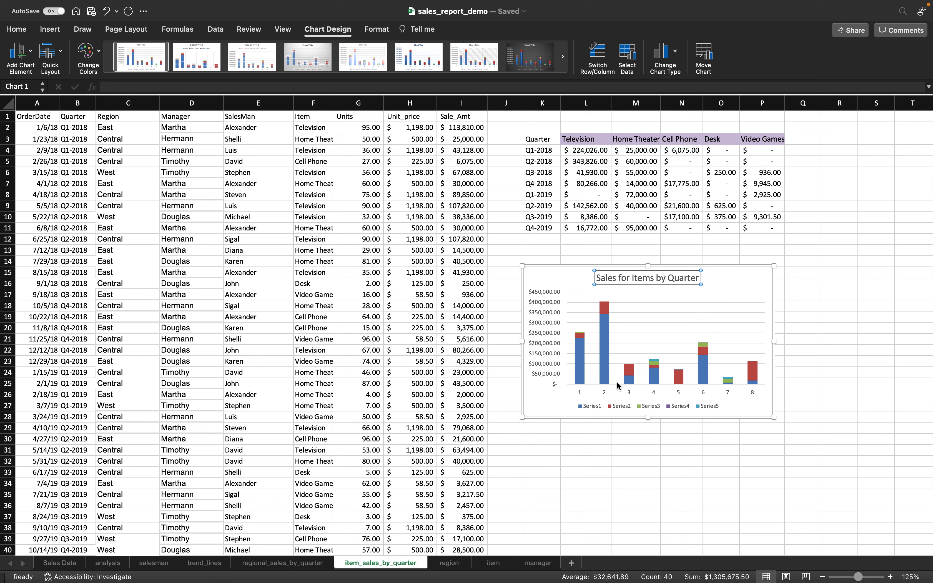
click(593, 408)
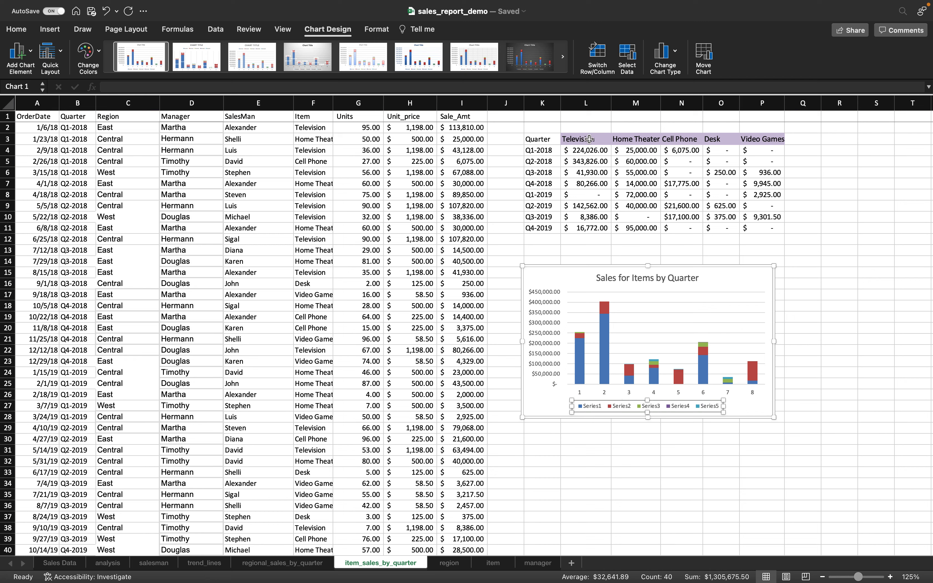
click(574, 274)
key(Delete)
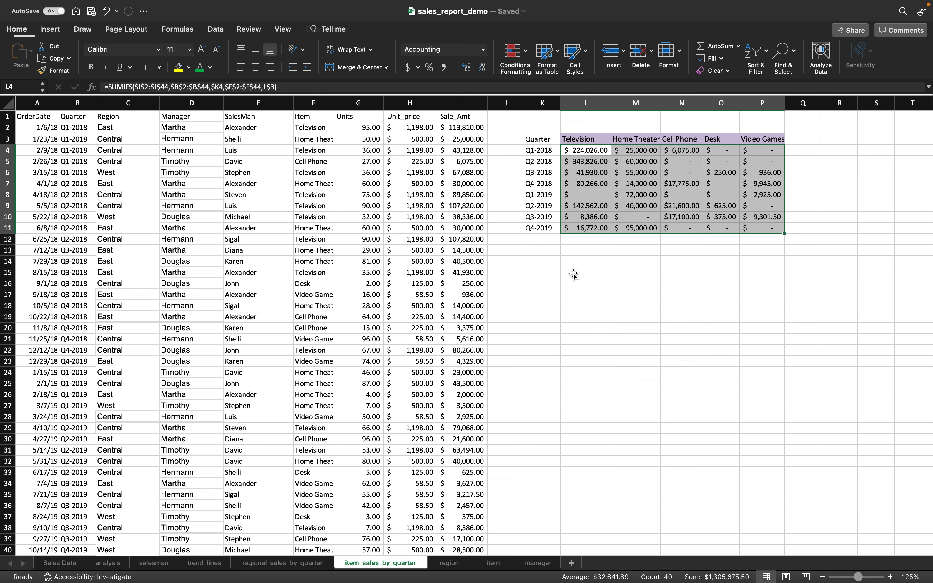
click(573, 273)
- Insert a recommended Stacked Column chart from K3:P11 and move it below the table
drag(542, 139, 765, 228)
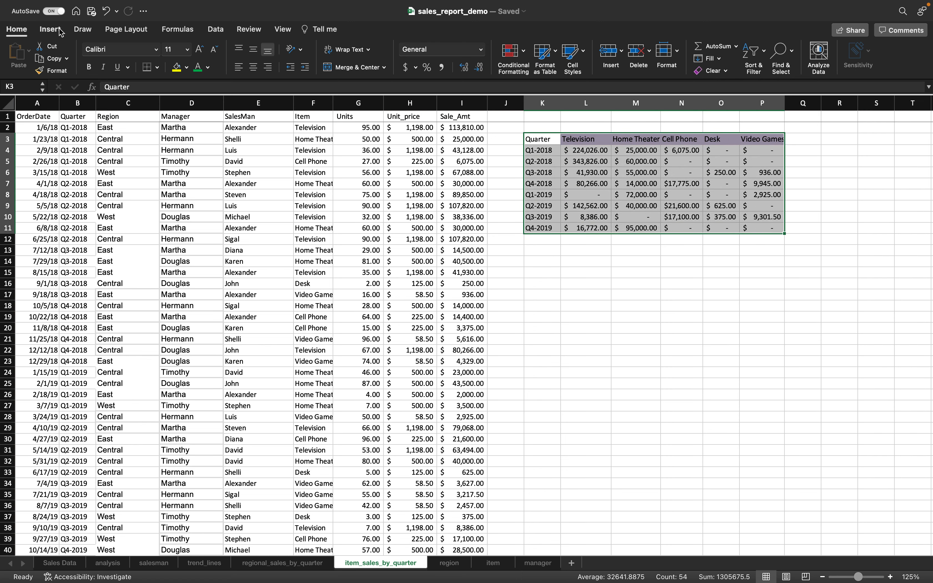
click(50, 29)
click(477, 51)
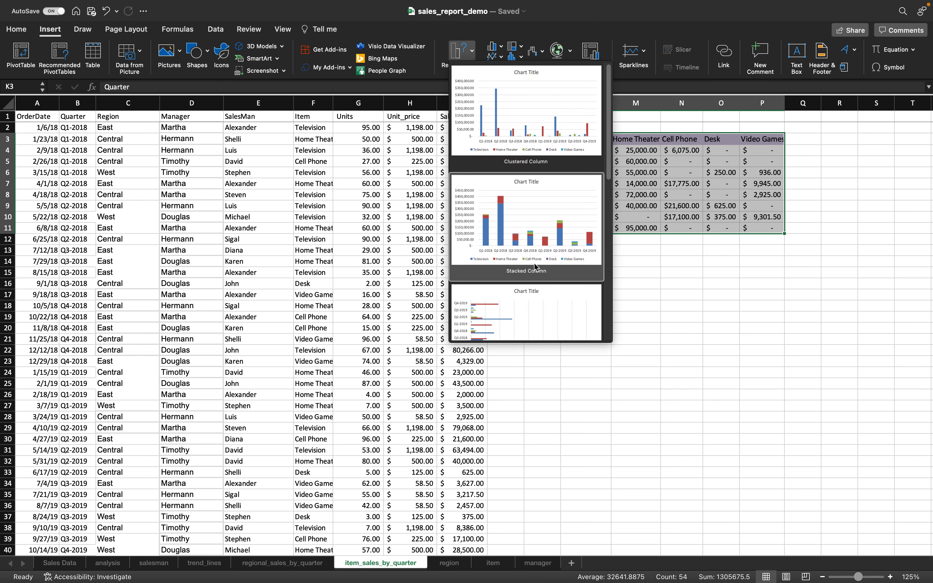
click(548, 213)
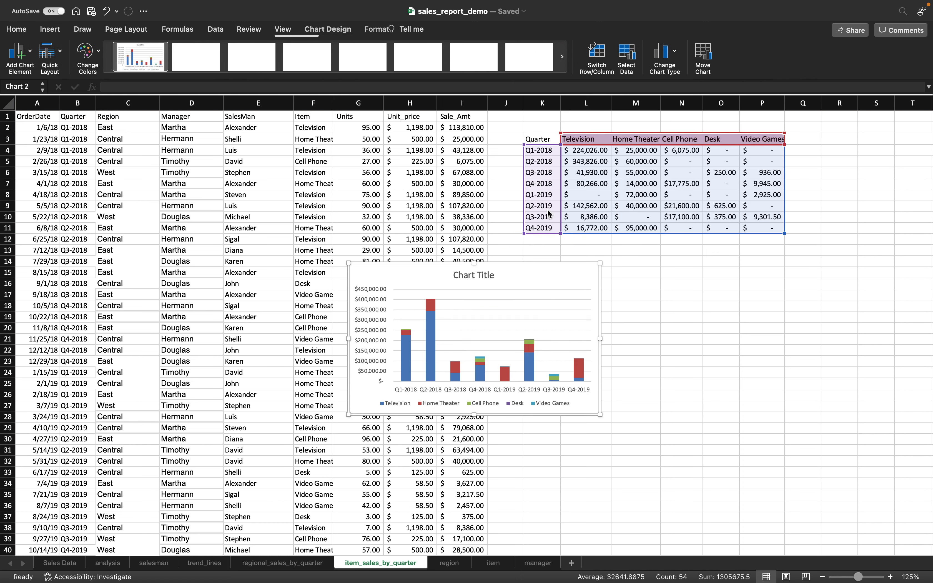
drag(520, 282, 677, 283)
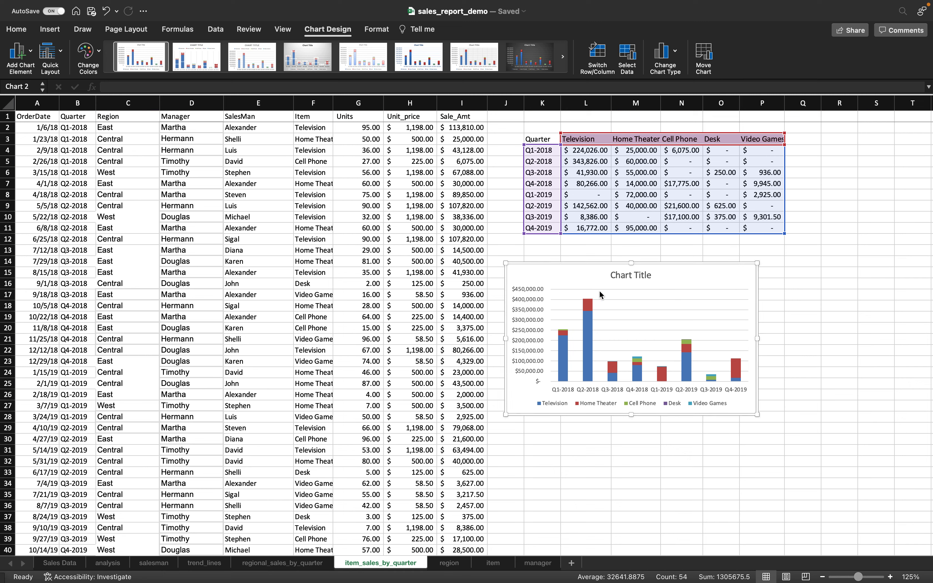
- Retitle the chart 'Sales for Items by Quarter'
click(634, 275)
triple_click(635, 275)
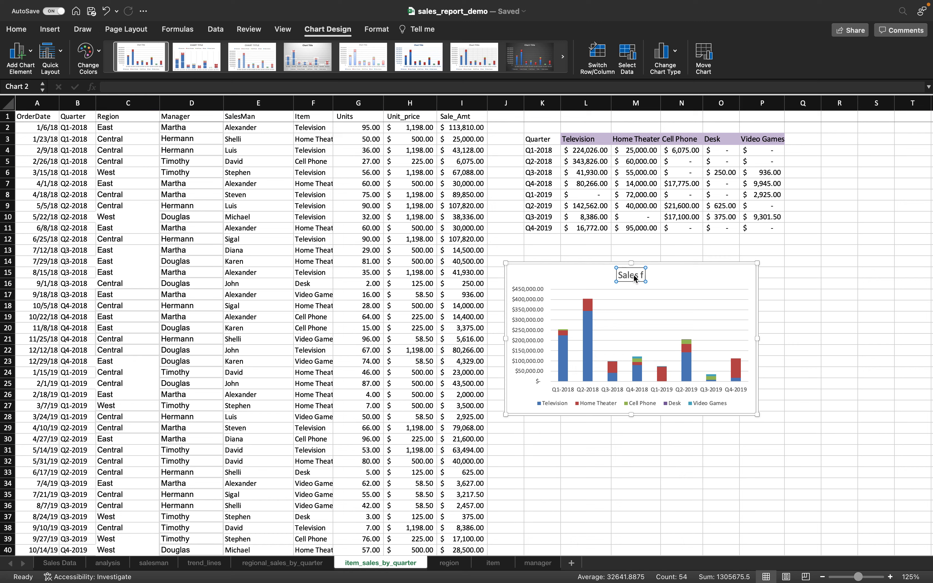
text(Sales for Items by Quarter)
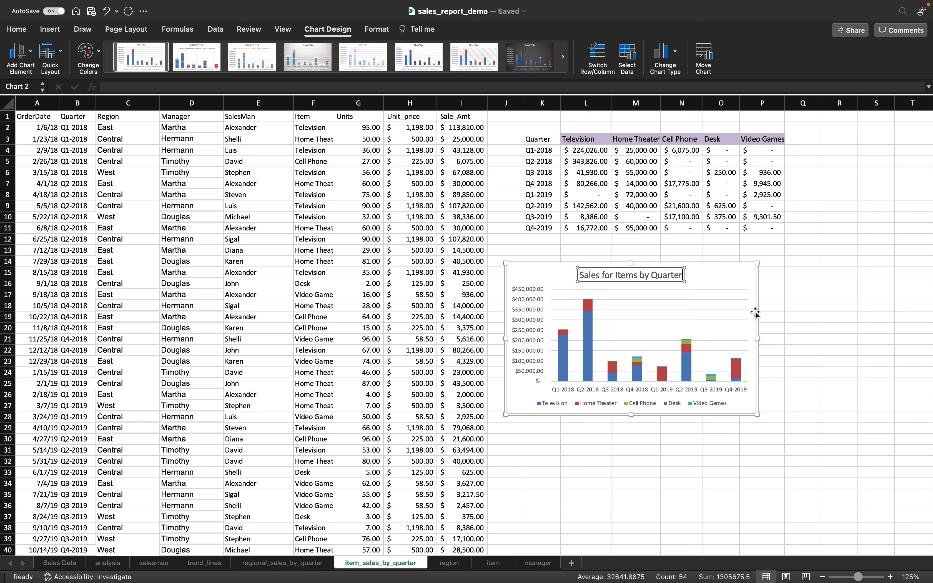
click(733, 287)
click(822, 370)
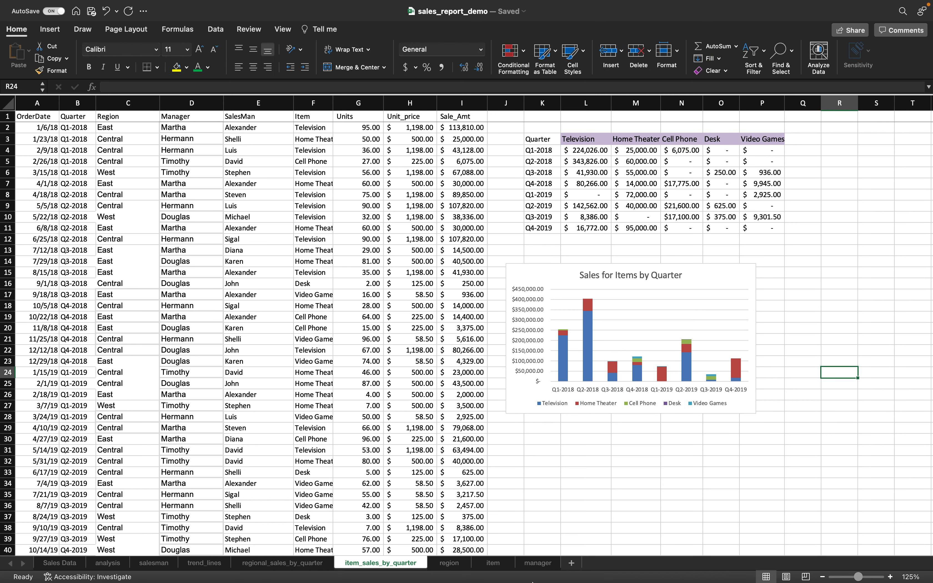
click(485, 569)
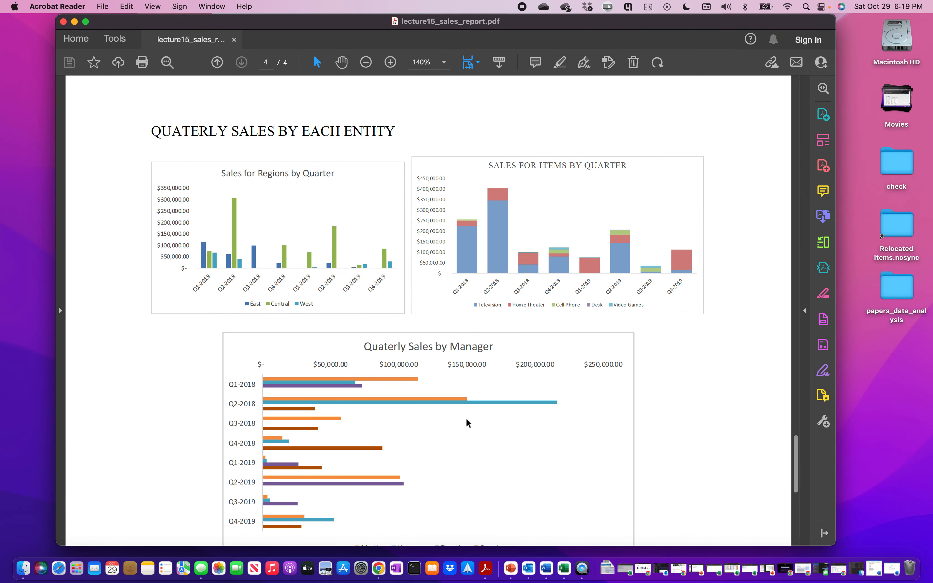
- Scroll the sales report PDF to the Quarterly Sales by Manager chart, then return to Excel
scroll(467, 423, down, 3)
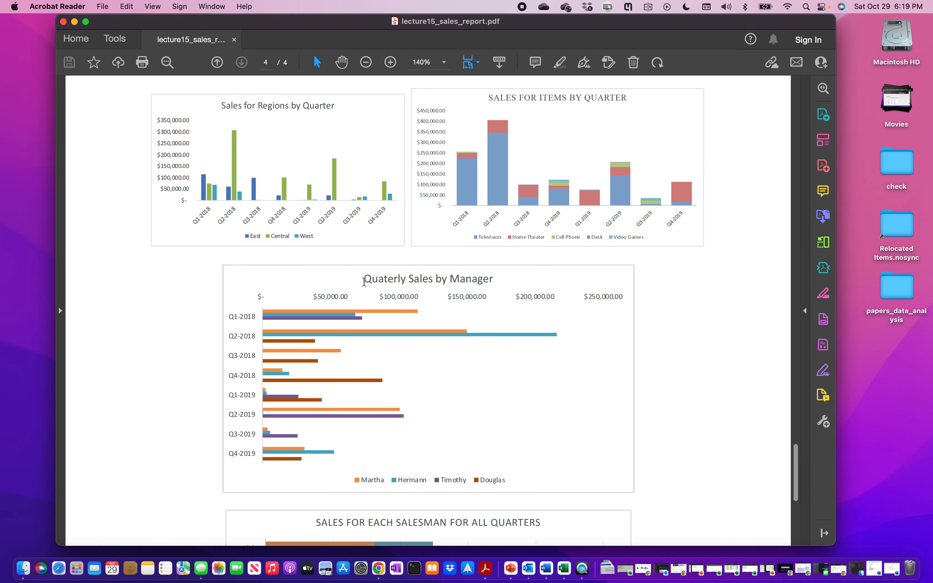
scroll(363, 282, down, 5)
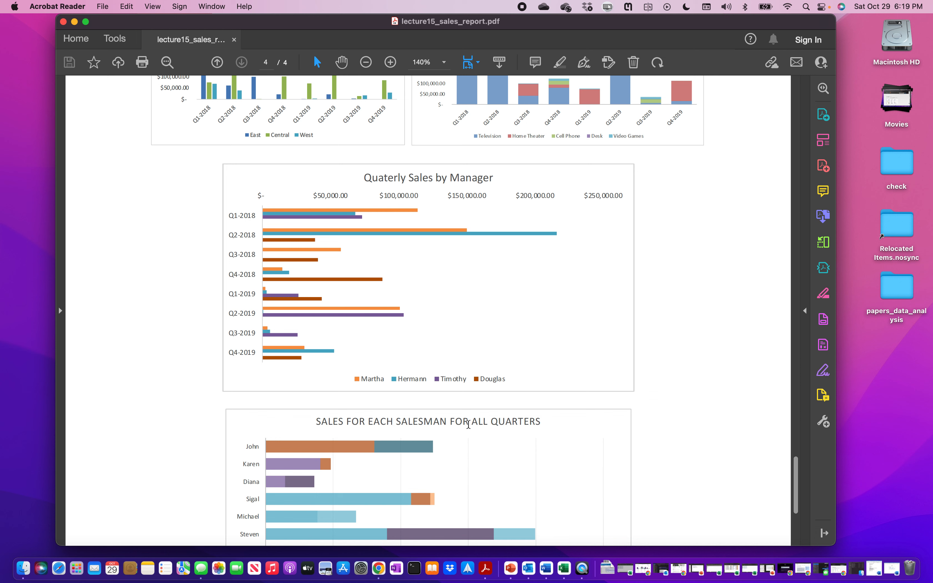
drag(366, 178, 527, 183)
click(696, 377)
click(565, 567)
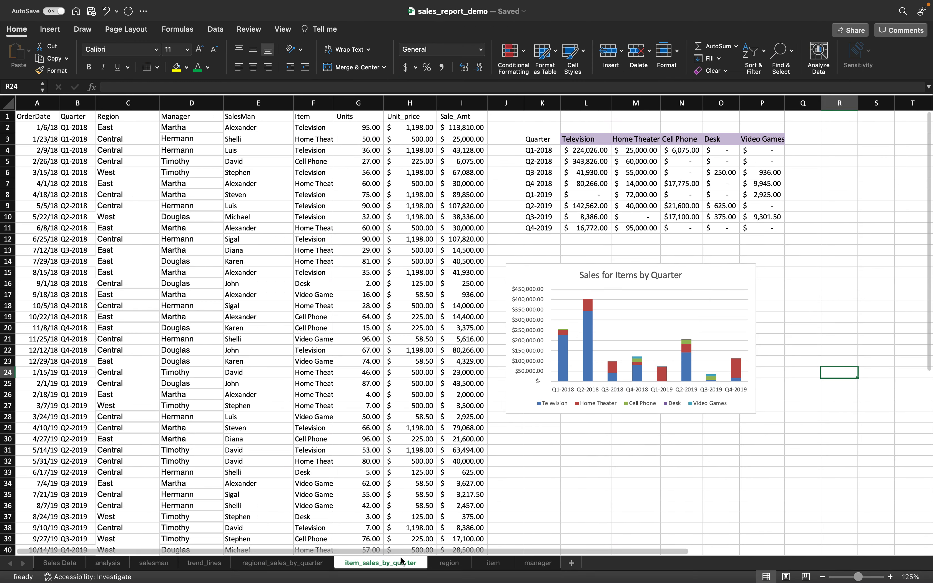
- Back out of renaming item_sales_by_quarter and add a new blank sheet after it
right_click(393, 563)
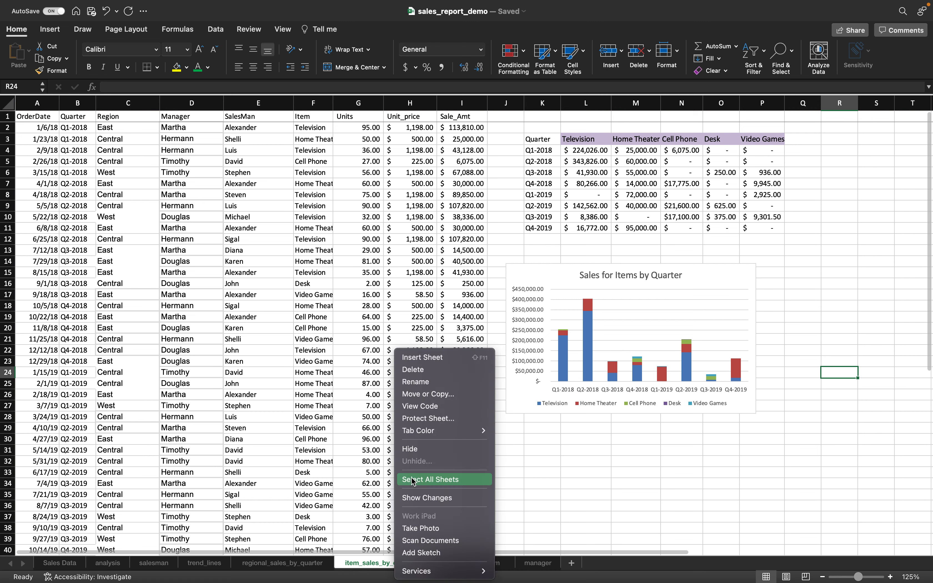
click(420, 383)
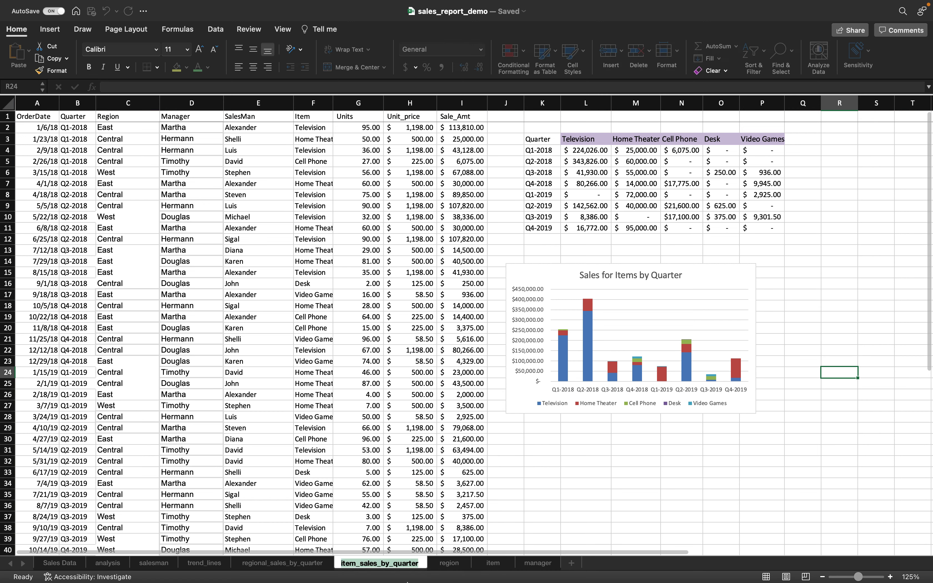
click(586, 482)
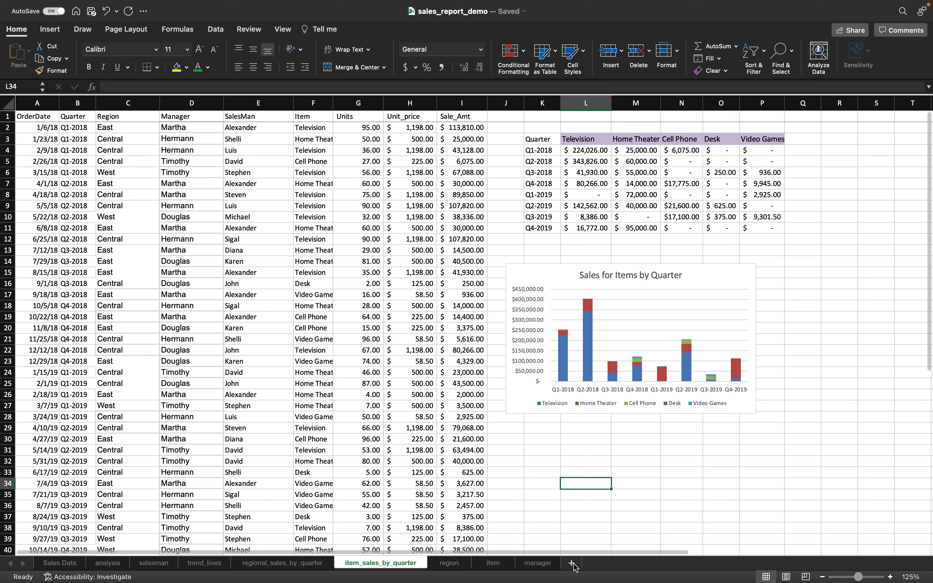
click(572, 564)
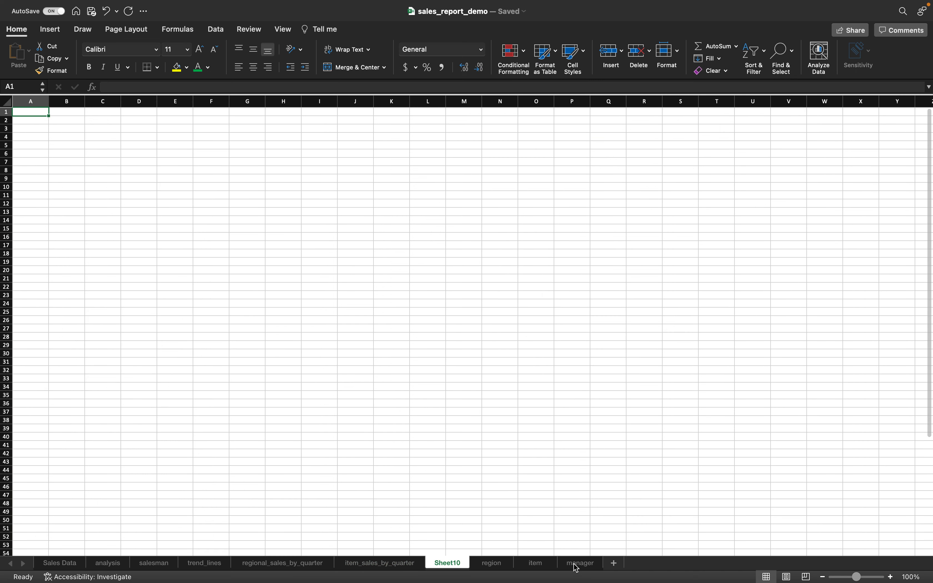
- Attempt to rename the Sheet10 tab, leaving its name unchanged
click(449, 566)
click(451, 570)
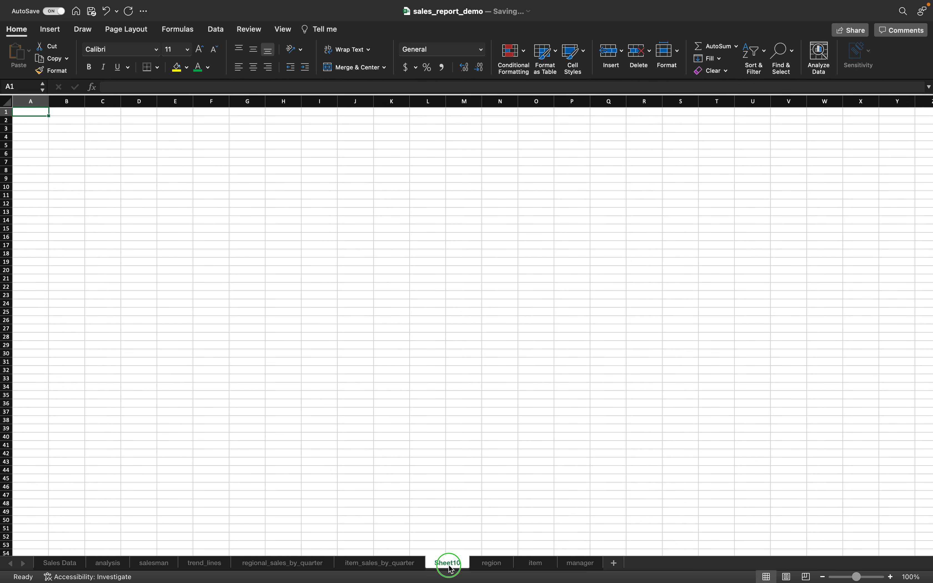
click(449, 566)
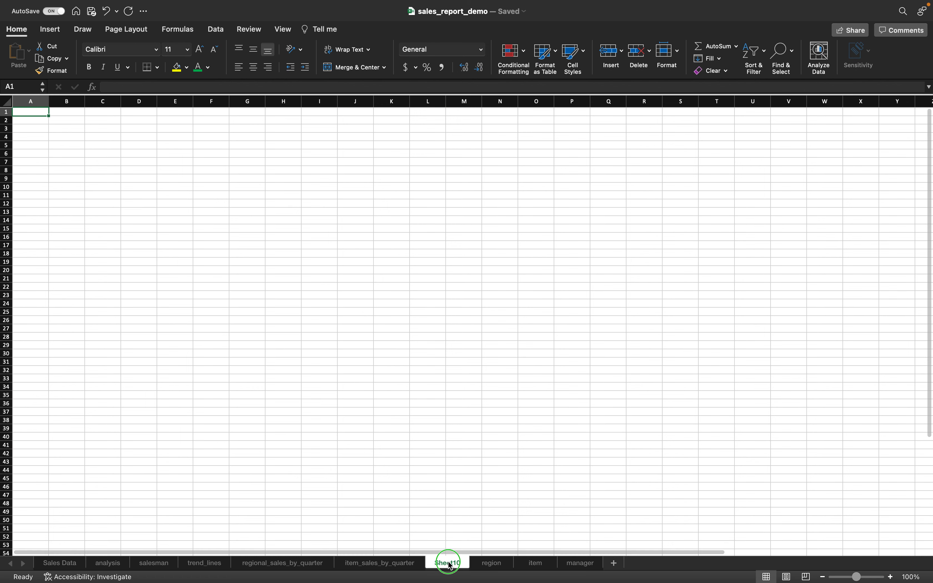
click(449, 566)
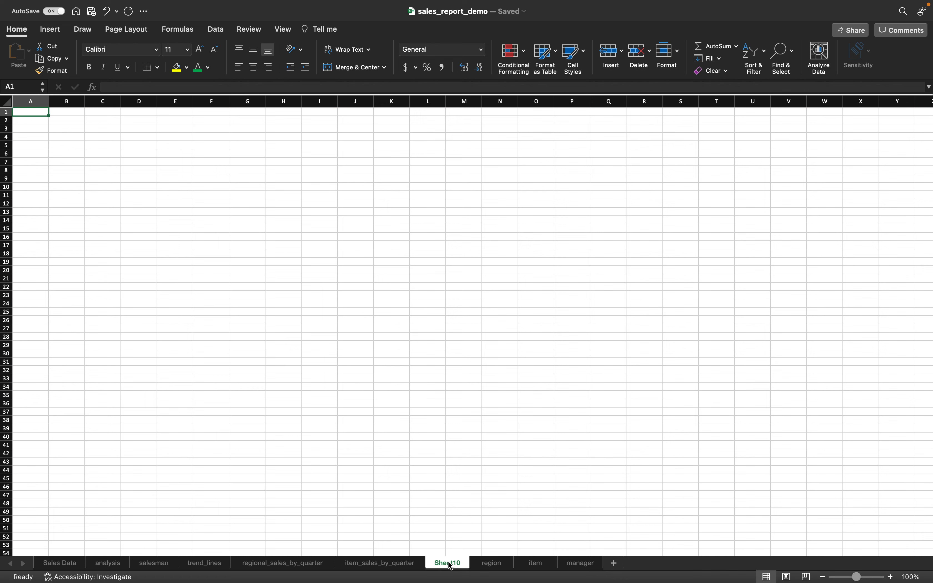
click(447, 567)
click(492, 420)
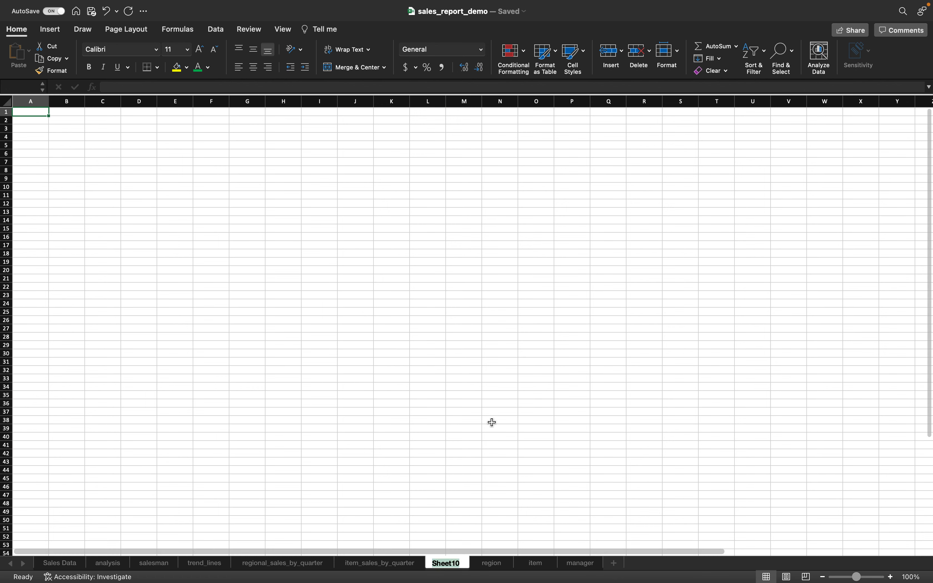
click(446, 573)
click(450, 565)
click(450, 564)
click(450, 564)
double_click(450, 564)
key(BackSpace)
key(Escape)
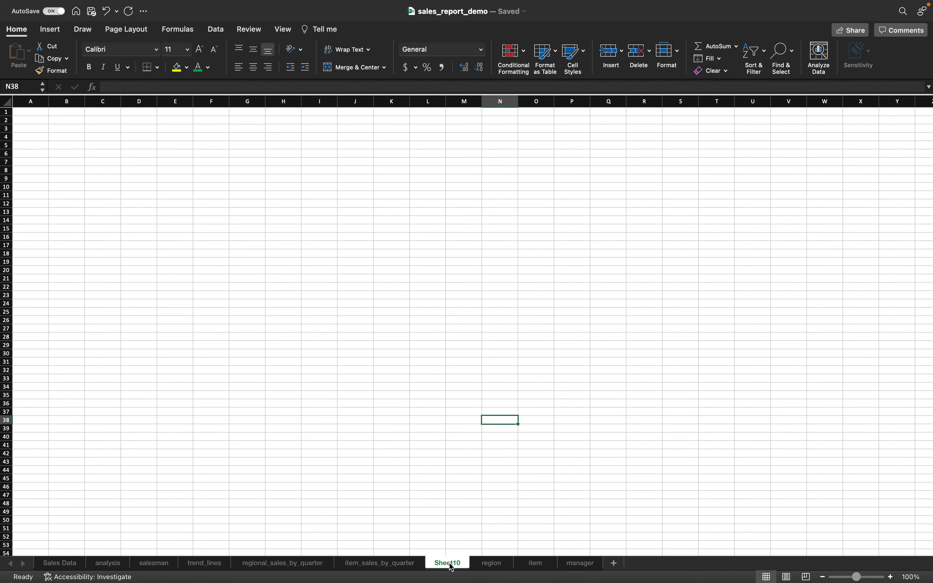
- Erase the stray 'mana' typed into cell N38 and cancel the edit
text(mana)
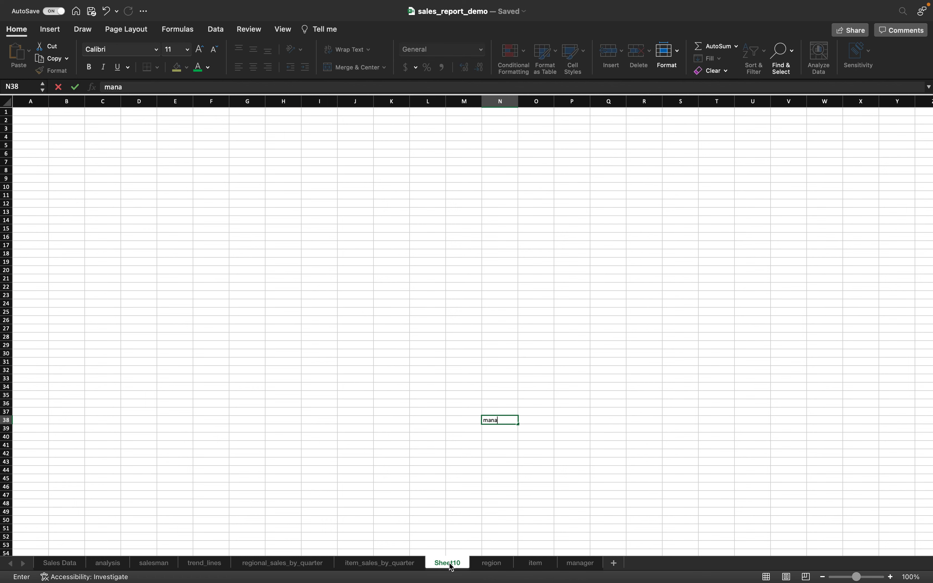
key(BackSpace)
key(Escape)
click(445, 563)
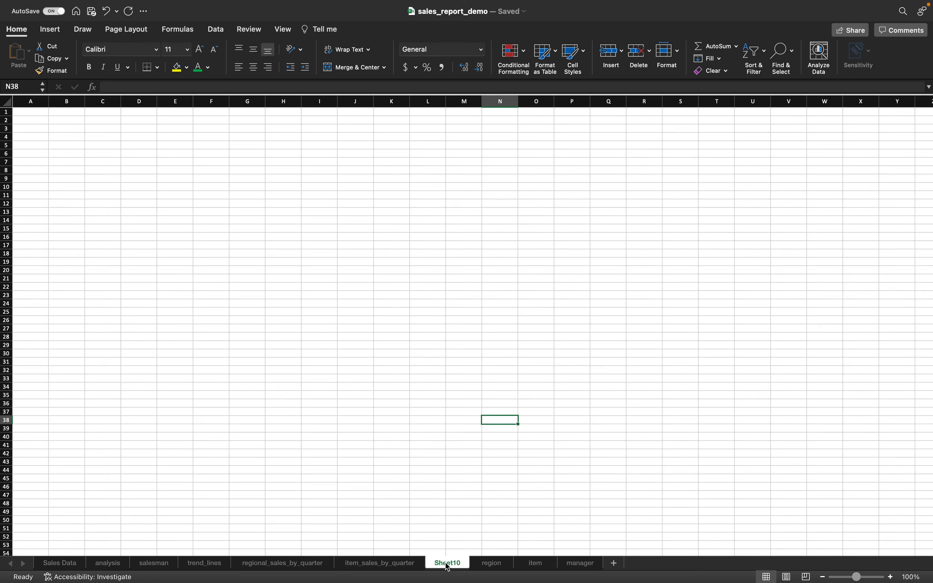
click(448, 565)
- Switch to the region sheet and back to Sheet10, then retry editing its tab name
click(471, 565)
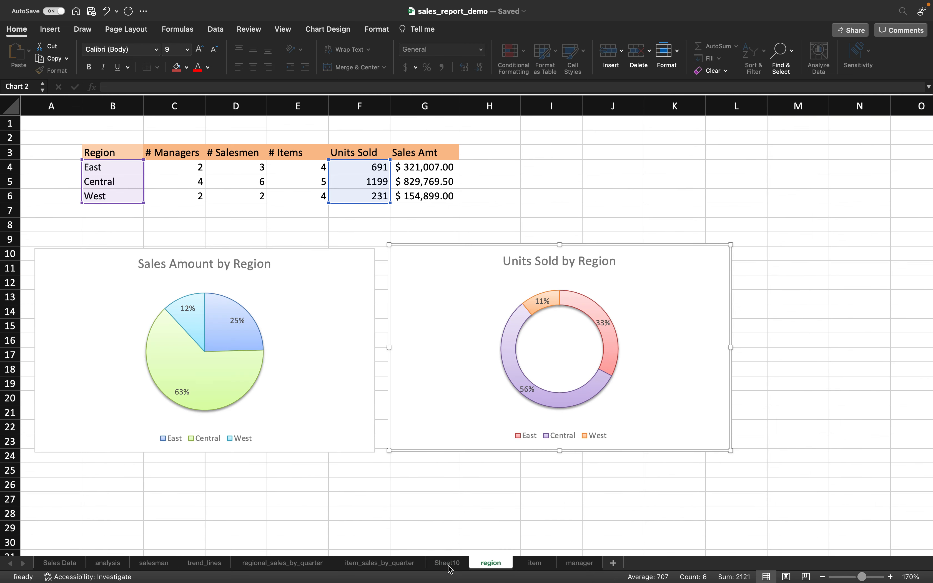
click(449, 566)
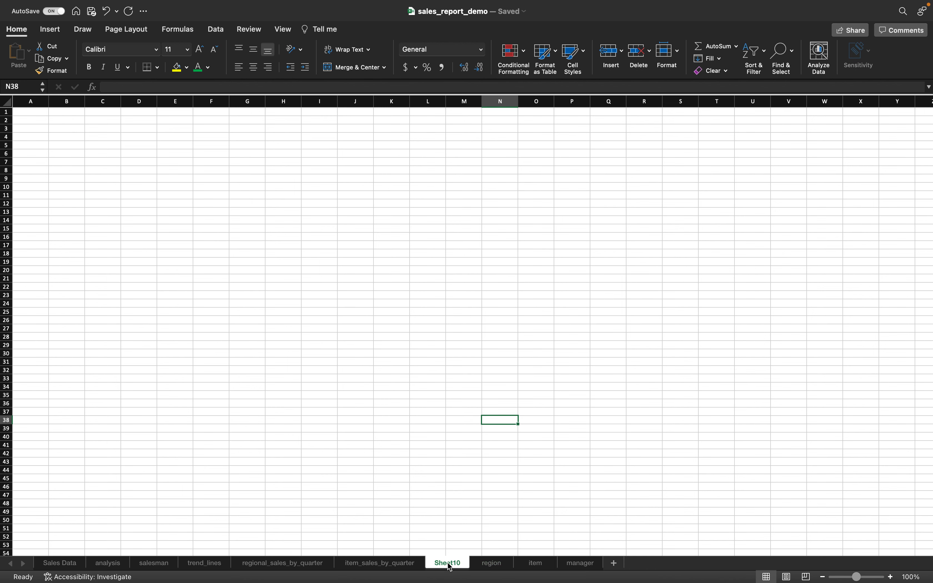
click(428, 461)
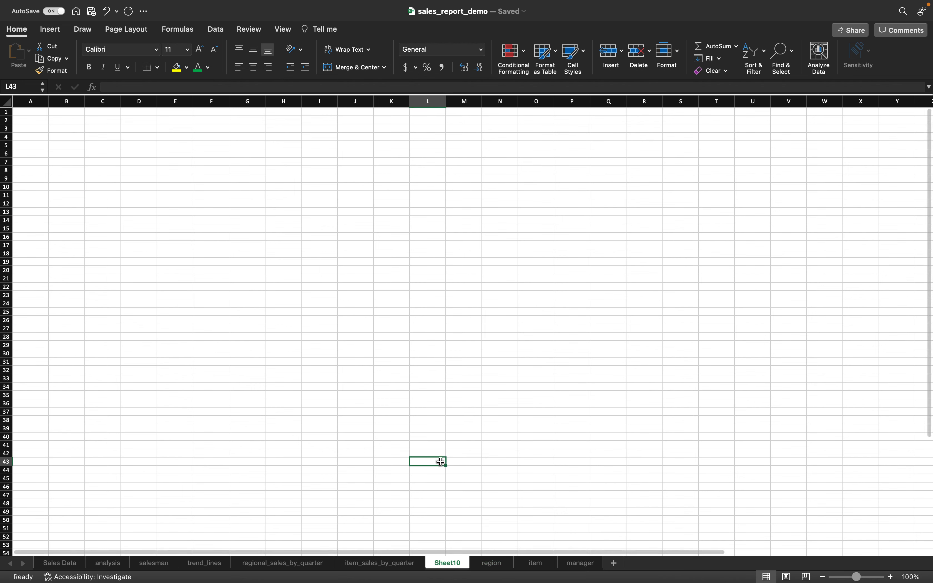
click(457, 565)
click(457, 565)
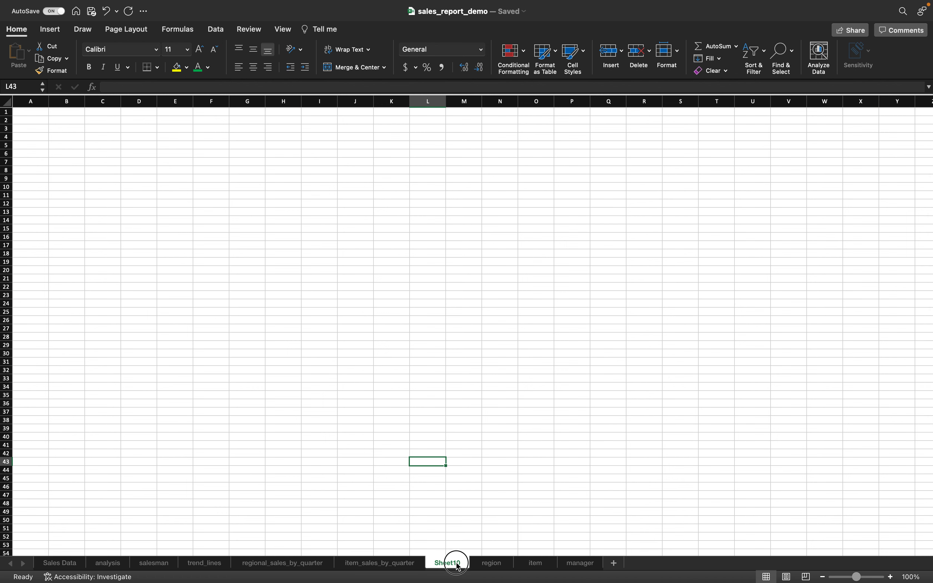
double_click(457, 564)
key(Escape)
click(458, 564)
- Rename Sheet10 to sales_by_manager_by_qtr and go back to item_sales_by_quarter
double_click(457, 565)
double_click(458, 565)
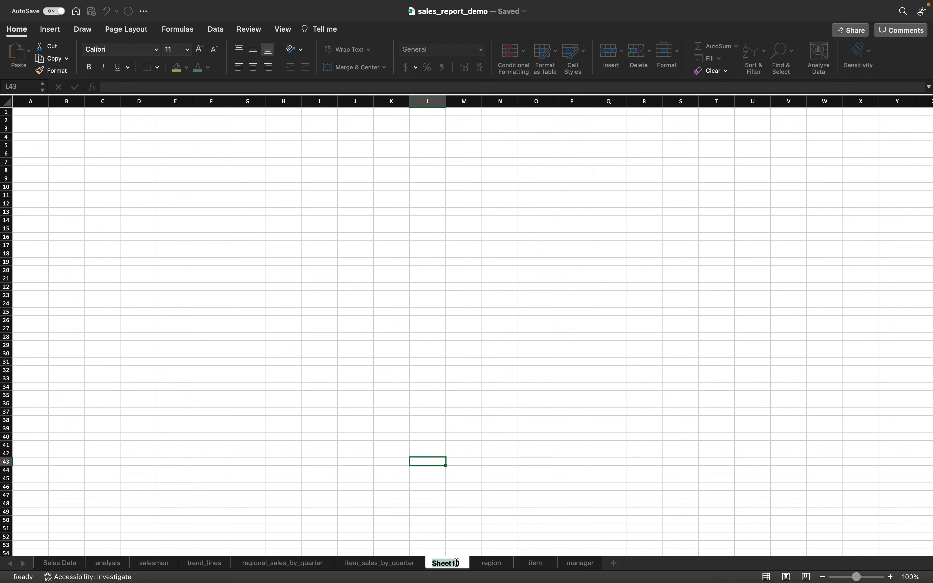
text(sales_by_m)
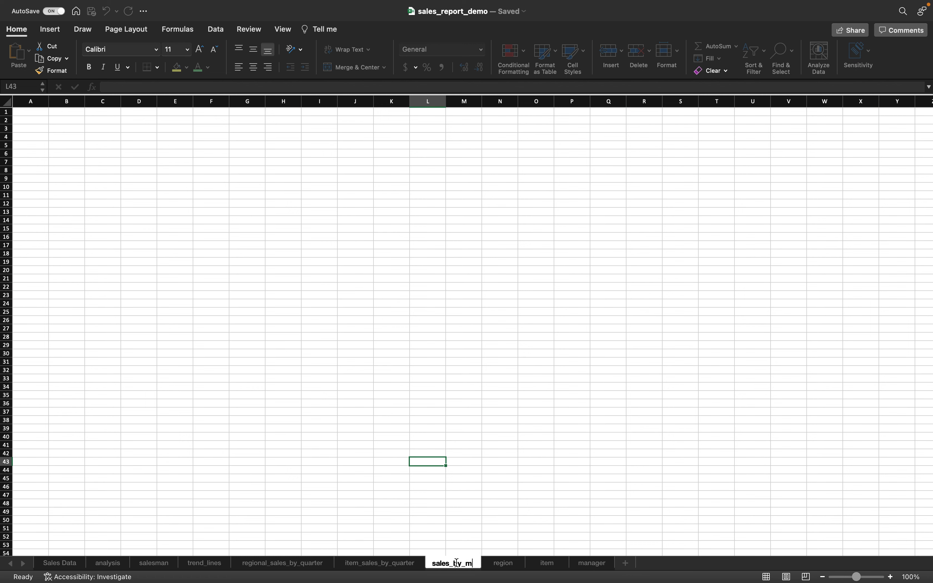
text(anager_by_qtr)
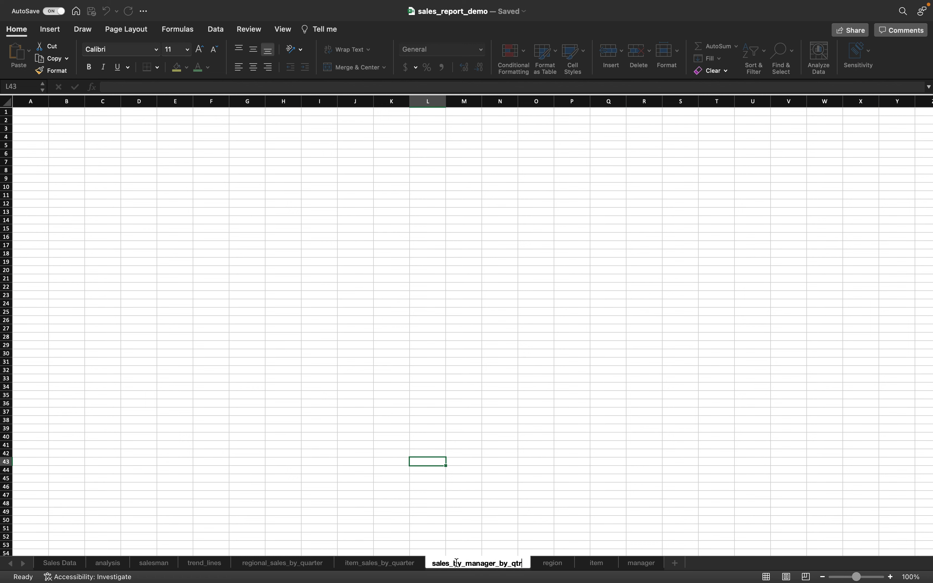
click(537, 445)
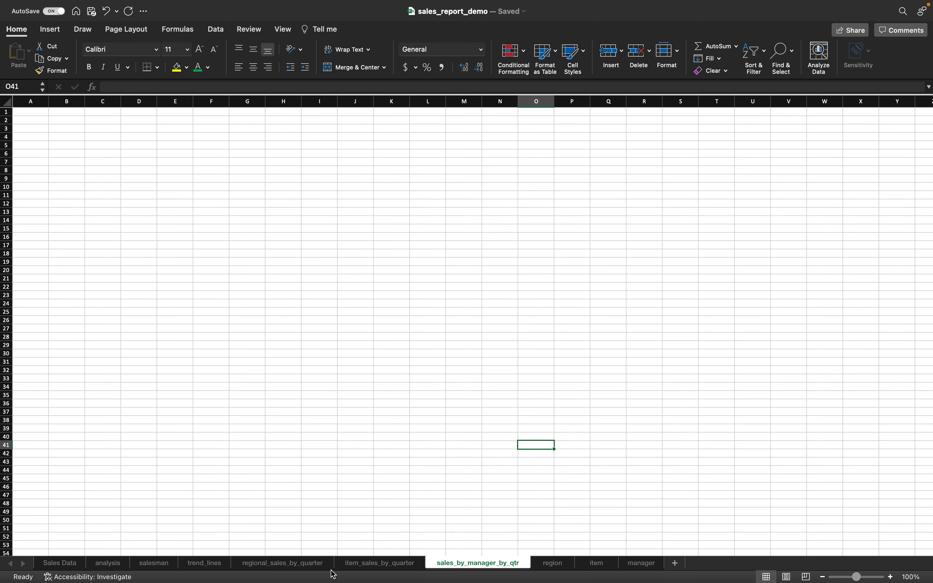
click(380, 563)
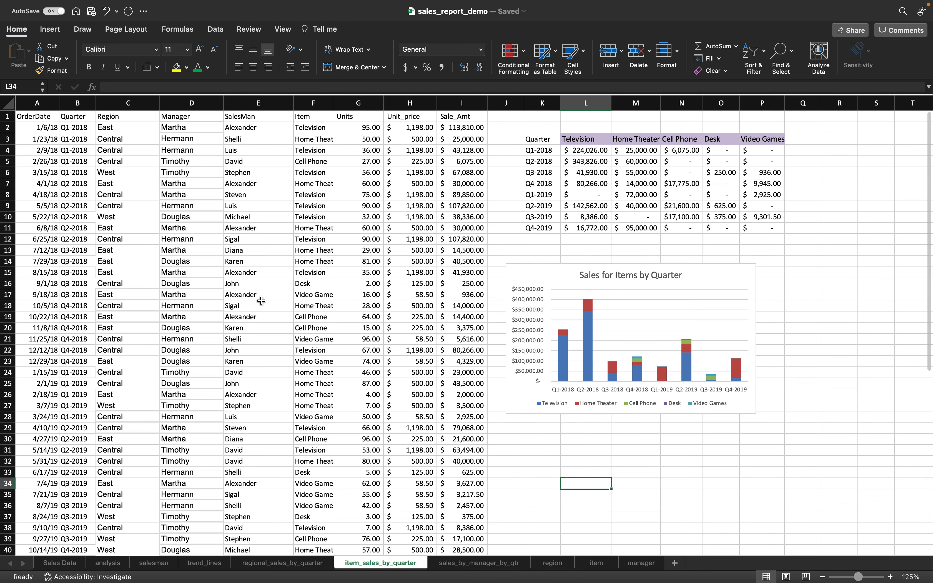
- Copy the sales data A1:I44 and paste it at A1 of sales_by_manager_by_qtr
click(48, 121)
key(super+shift+Down)
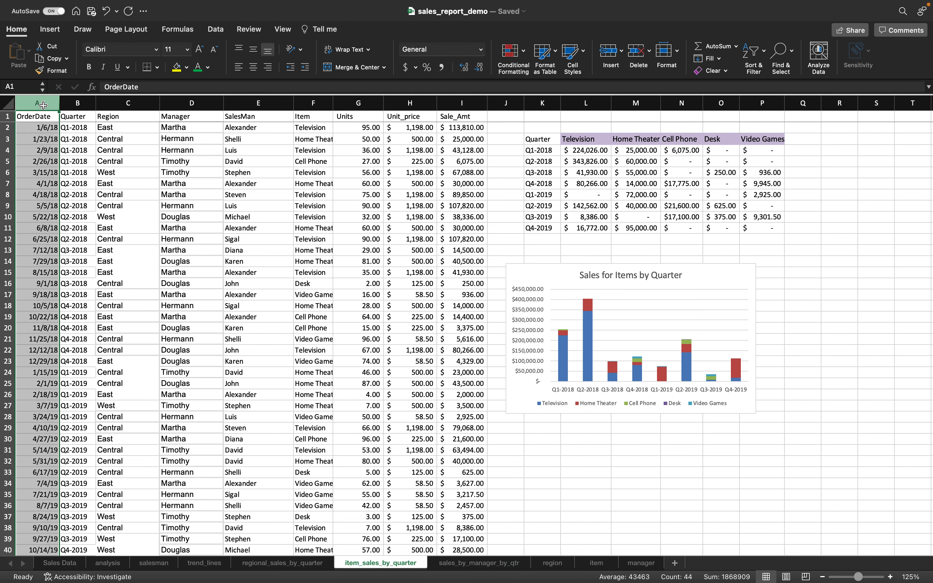
key(super+shift+Right)
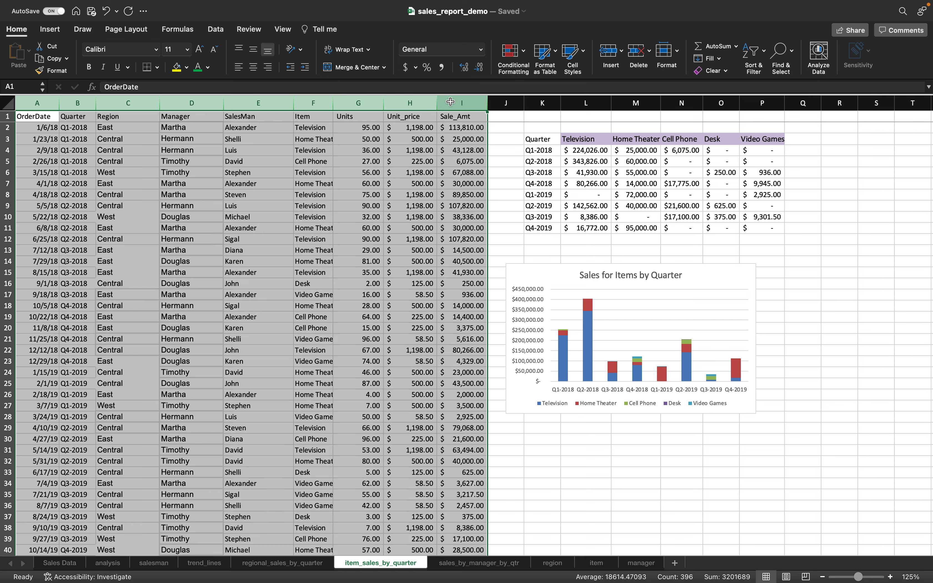
right_click(306, 216)
click(324, 234)
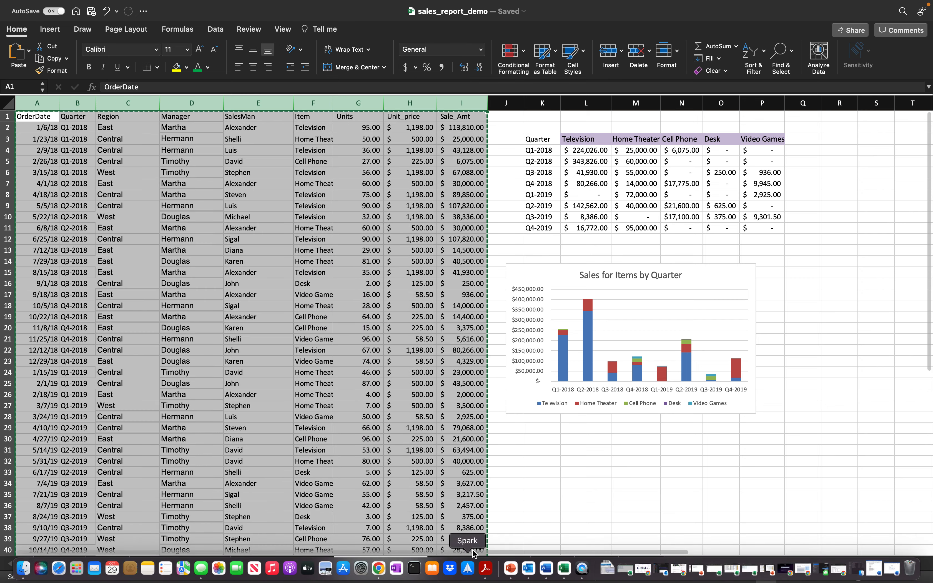
key(ctrl+Page_Down)
click(41, 113)
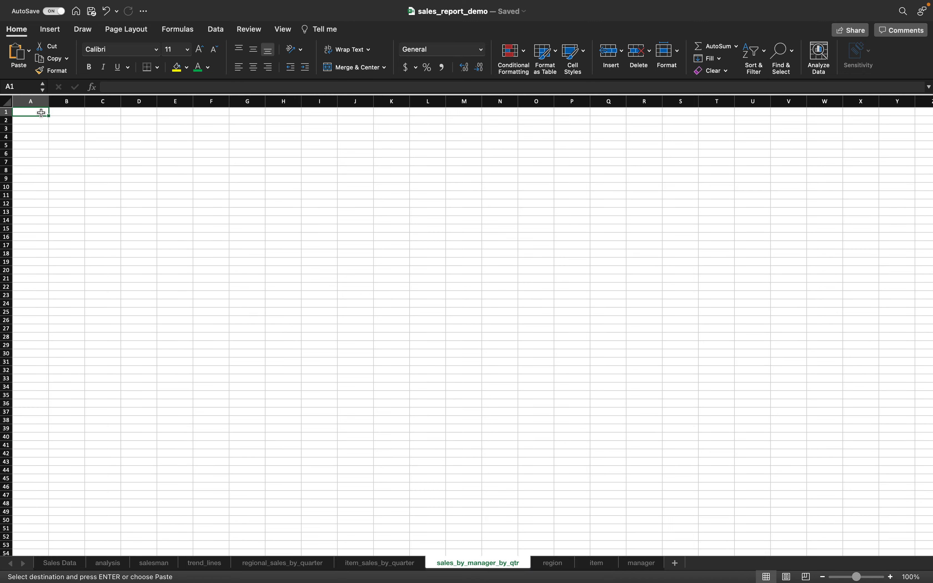
key(super+v)
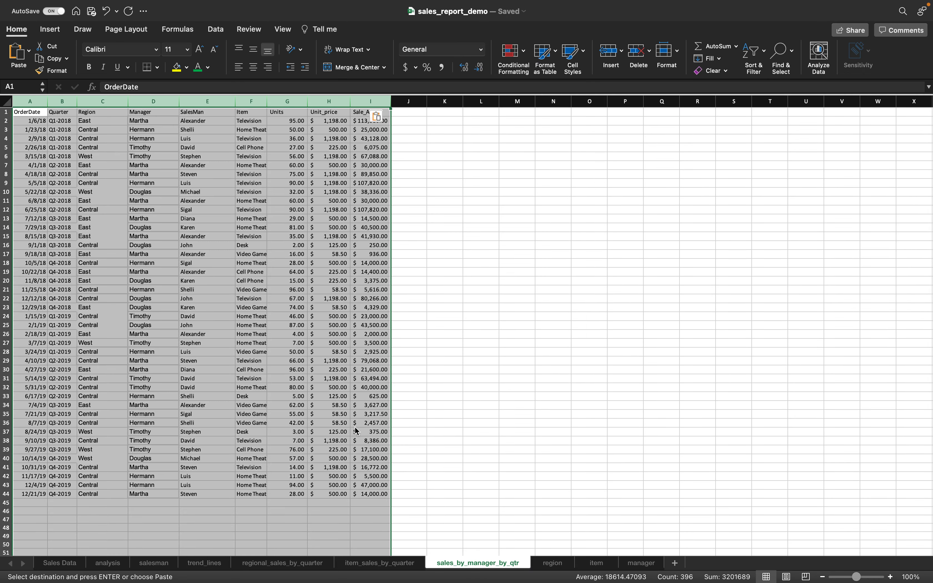
- Keep the pasted data as Values & Number Formatting and AutoFit columns A–I
scroll(355, 431, down, 4)
scroll(355, 432, up, 4)
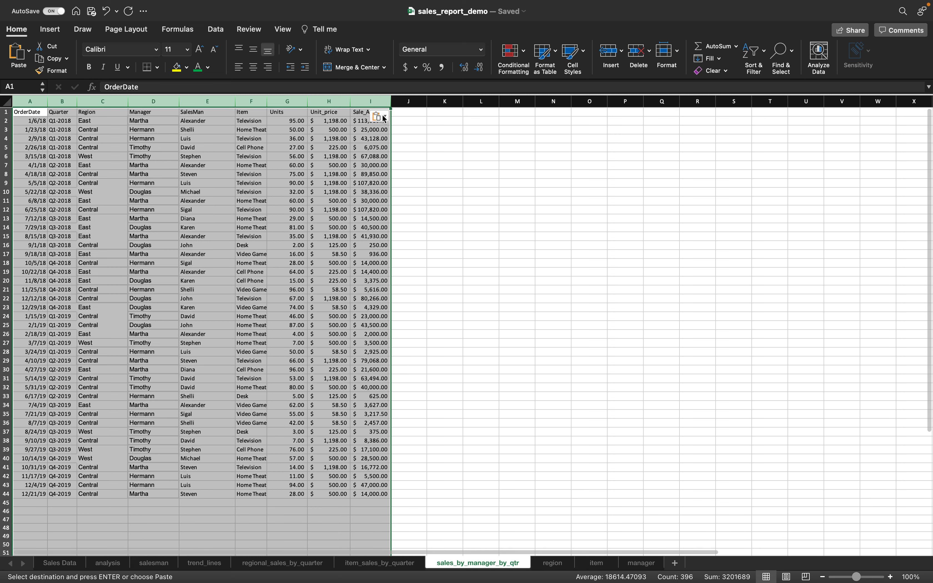
click(384, 117)
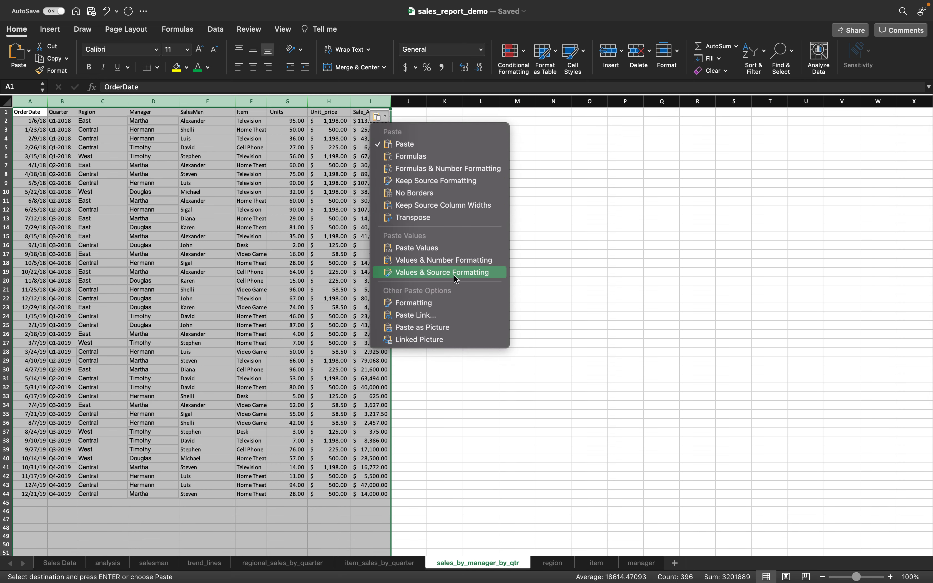
click(452, 260)
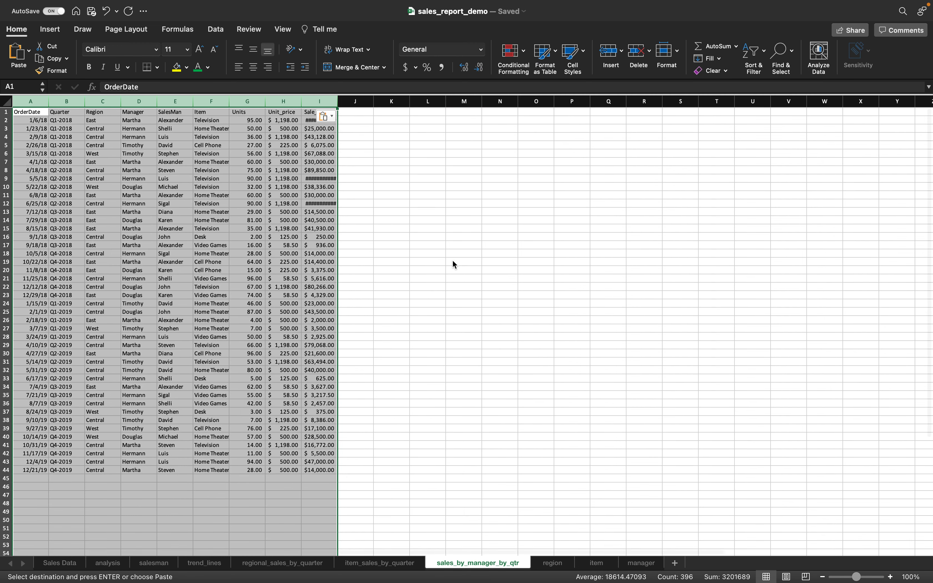
double_click(337, 104)
click(476, 254)
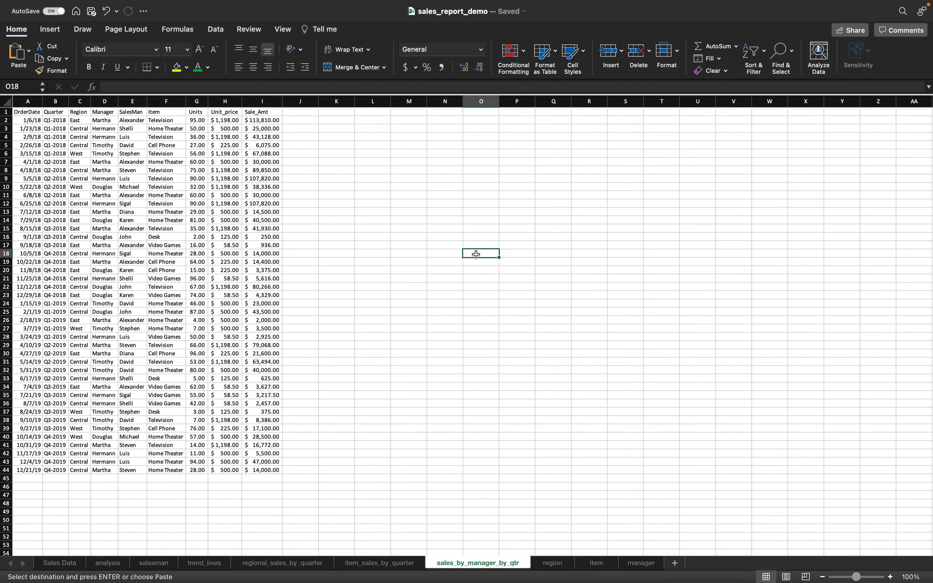
click(891, 577)
click(891, 577)
click(891, 576)
click(891, 576)
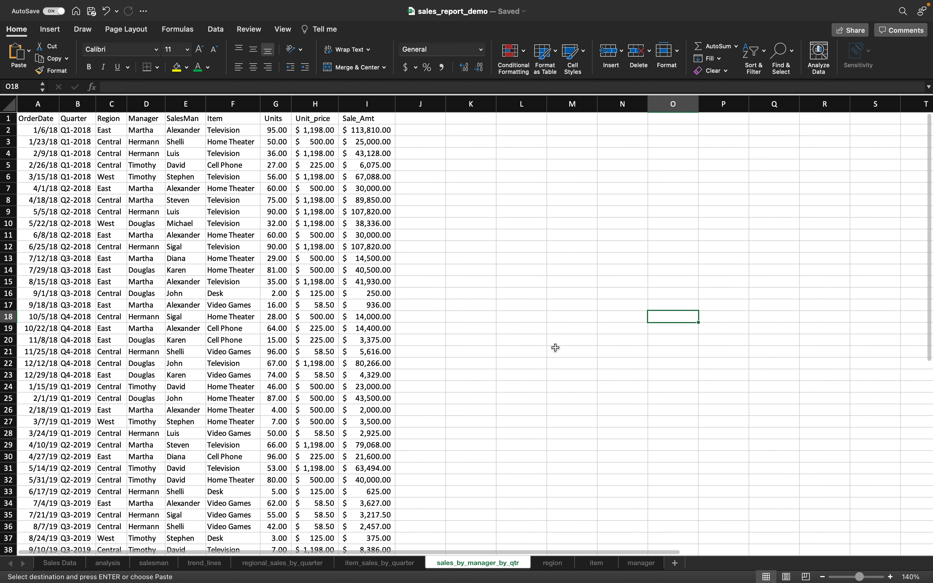
click(282, 29)
- Freeze the top row and enter the label 'Quarter' in K3
click(569, 58)
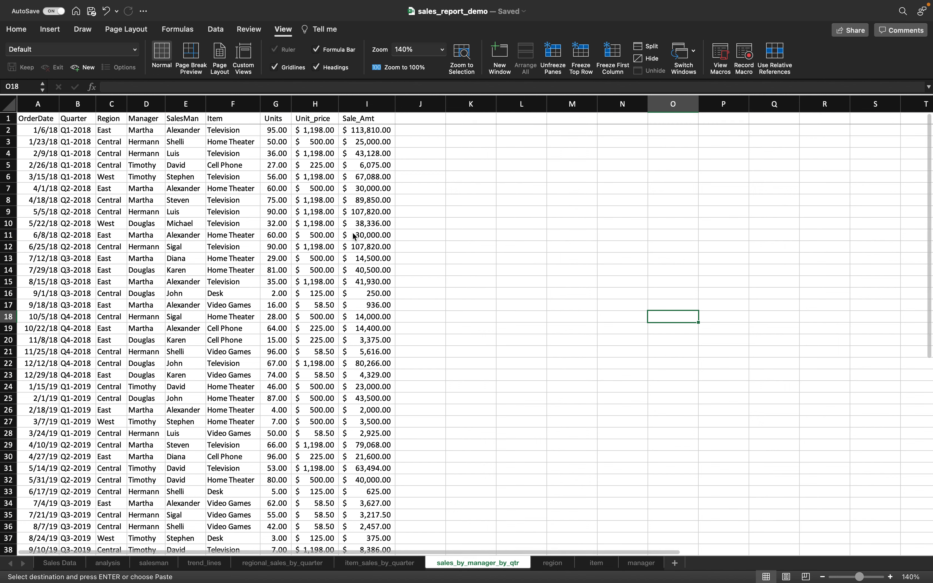
click(471, 141)
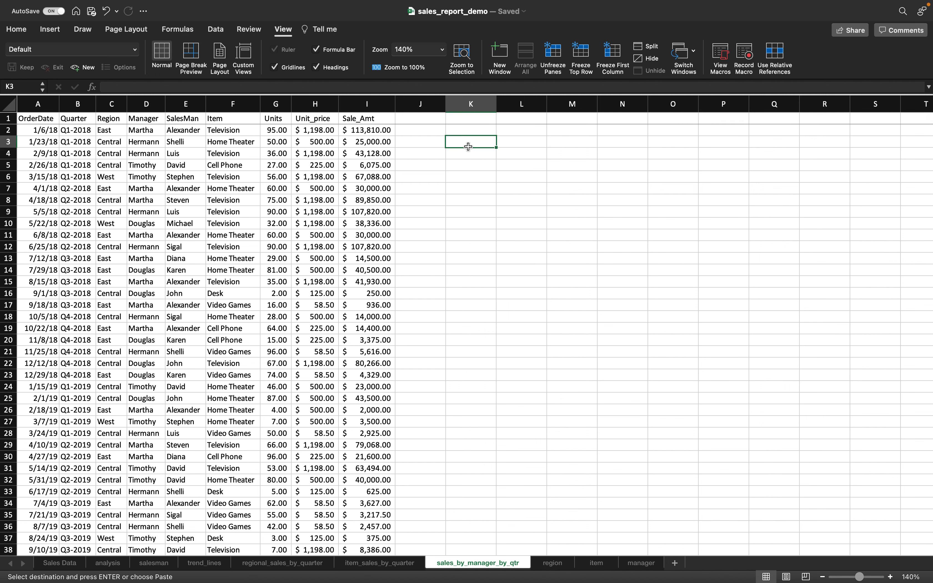
text(Quarter)
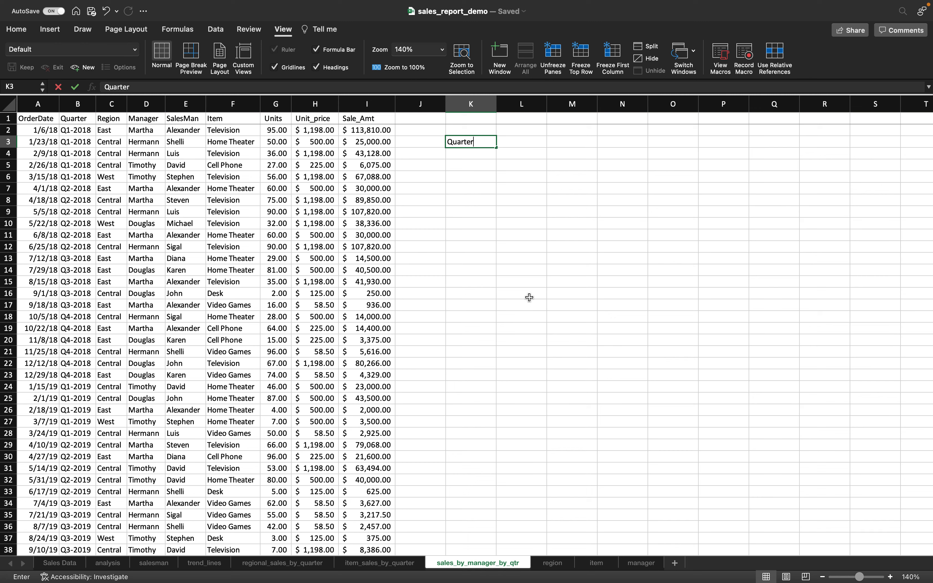
key(Return)
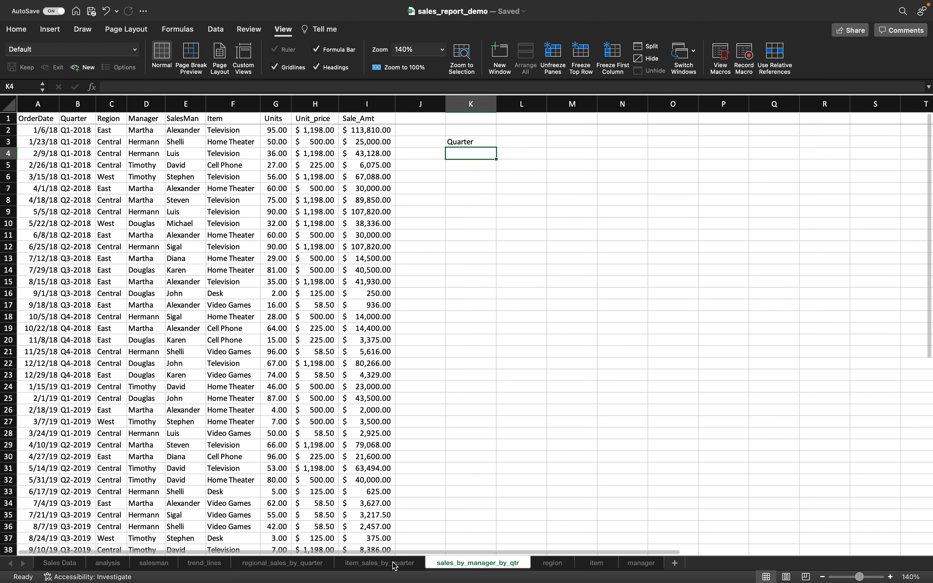
- Copy quarters Q1-2018 to Q4-2019 from item_sales_by_quarter K4:K11 and paste as values into K4
click(395, 565)
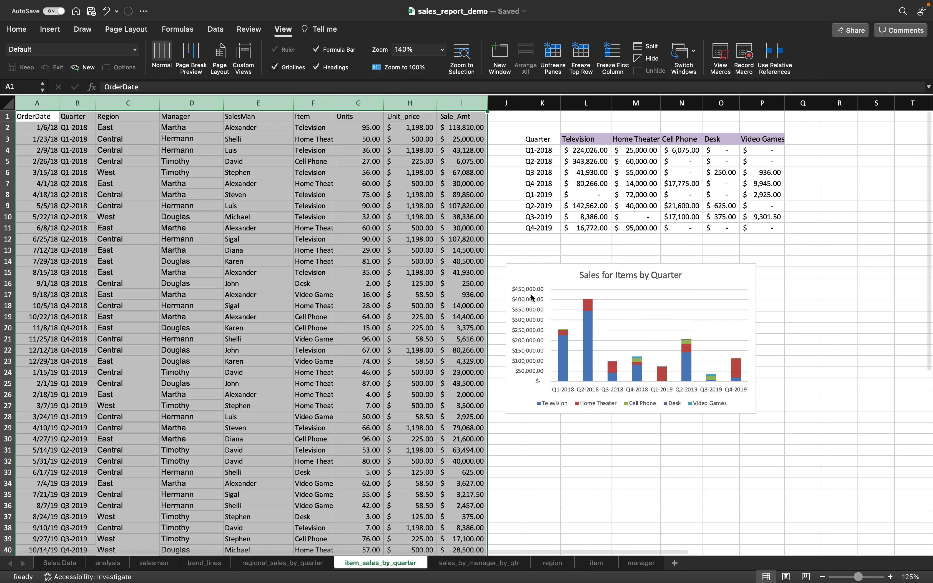
click(538, 151)
drag(539, 150, 543, 233)
key(super+c)
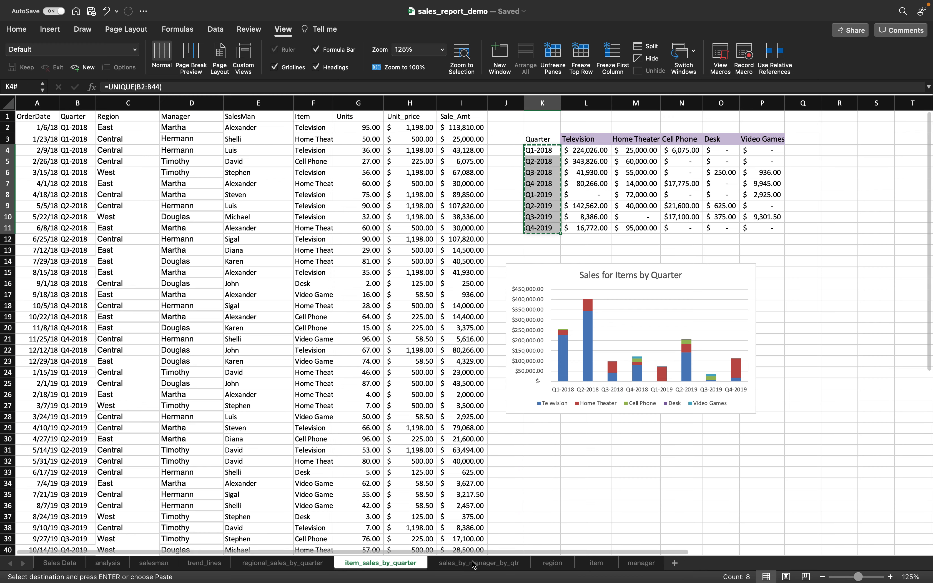
key(ctrl+Page_Down)
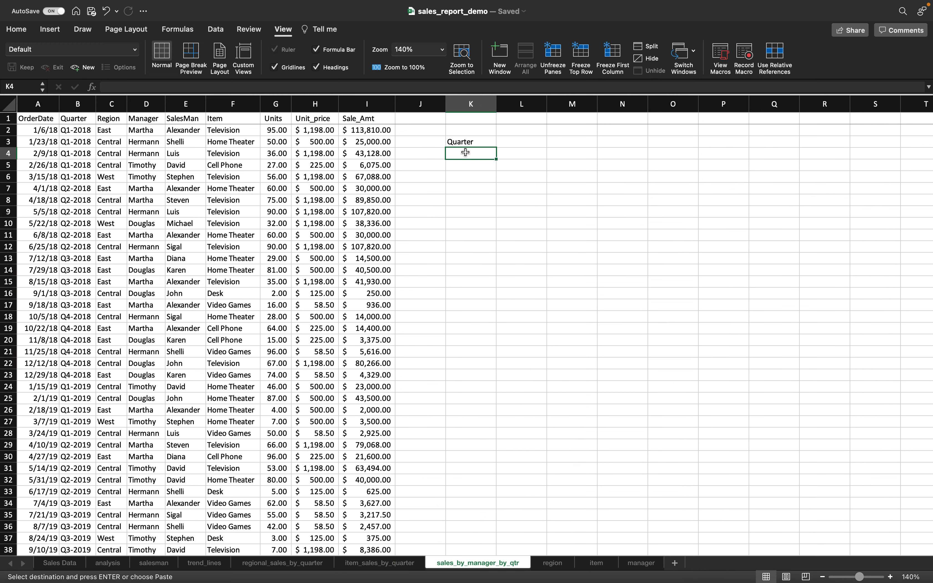
right_click(465, 153)
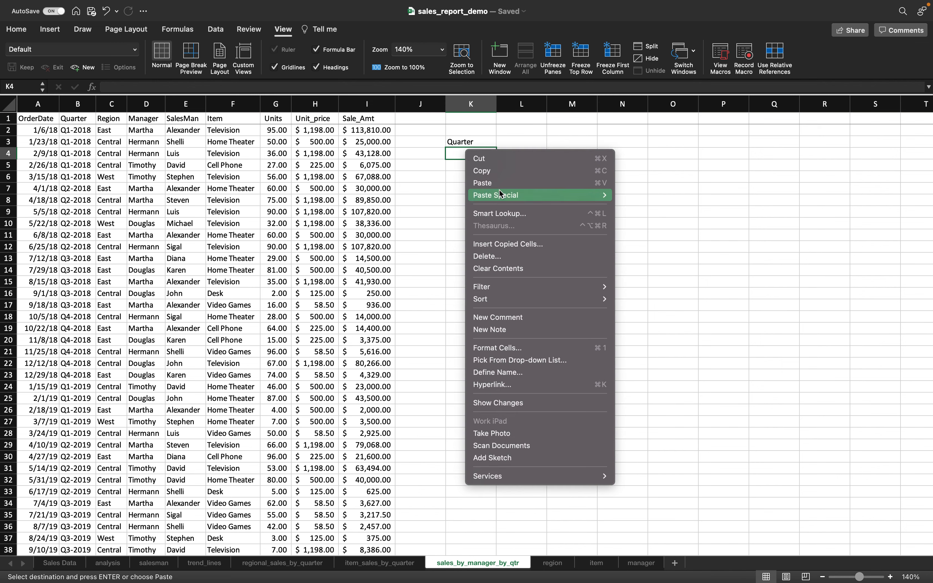
mouse_move(527, 194)
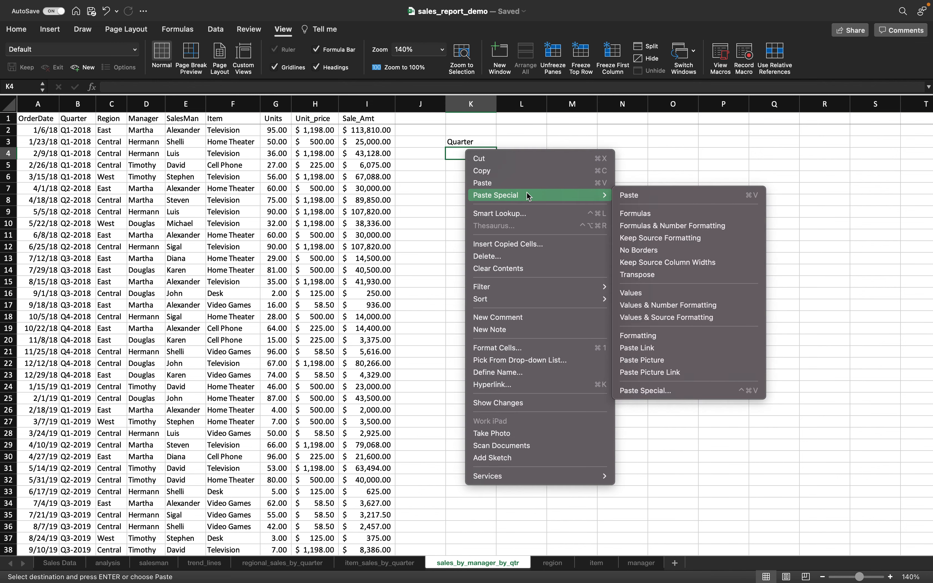
click(635, 293)
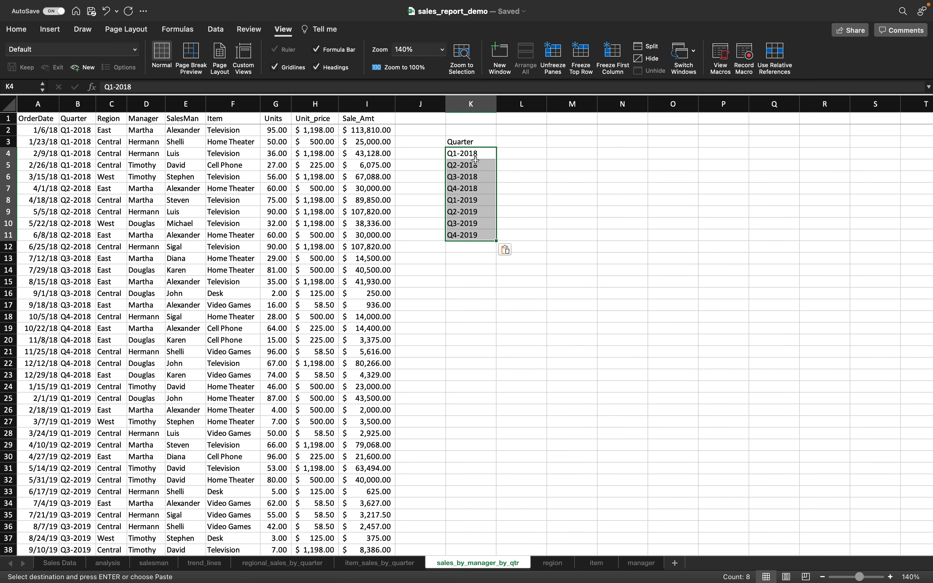
click(477, 294)
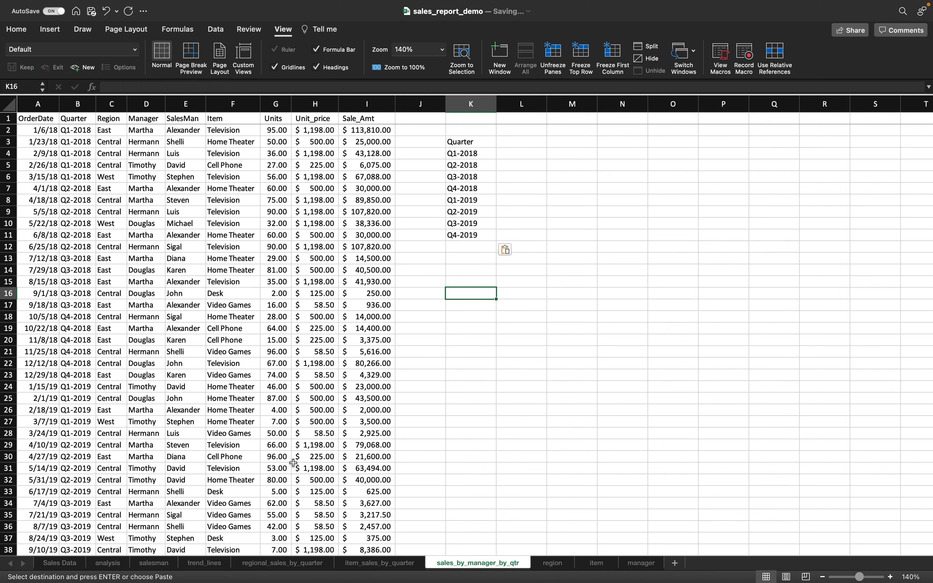
click(640, 563)
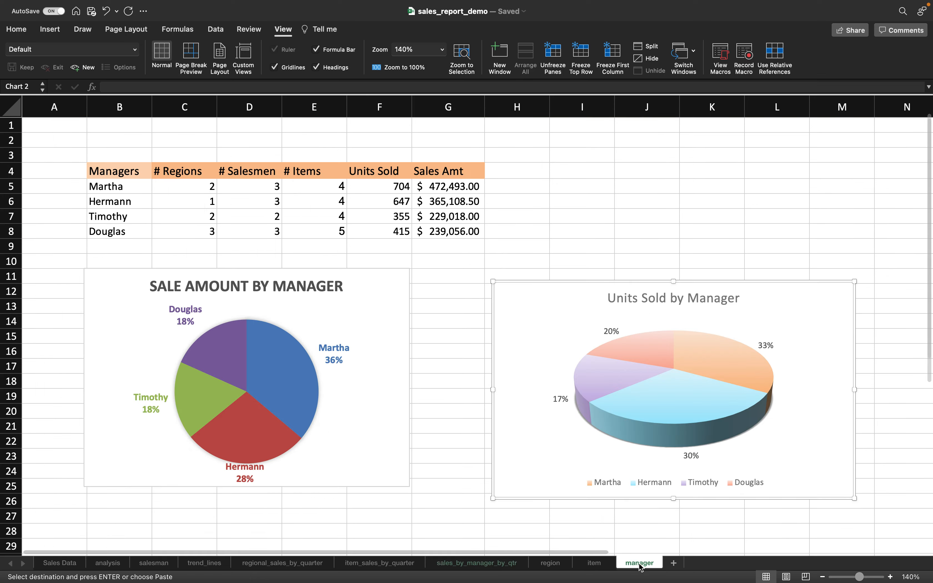
- Copy the manager names B5:B8 and paste them as values into K16:K19
click(133, 187)
drag(135, 191, 139, 229)
key(super+c)
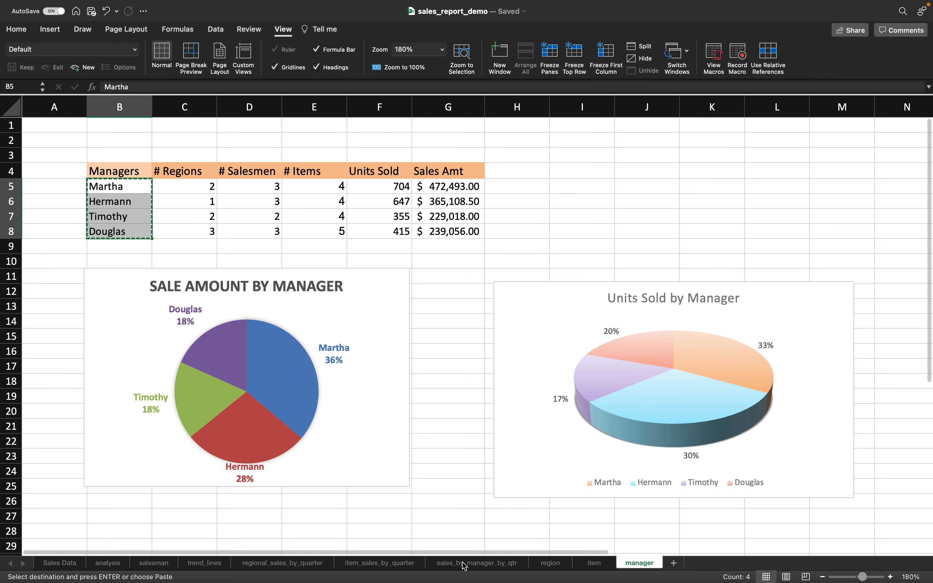
click(464, 566)
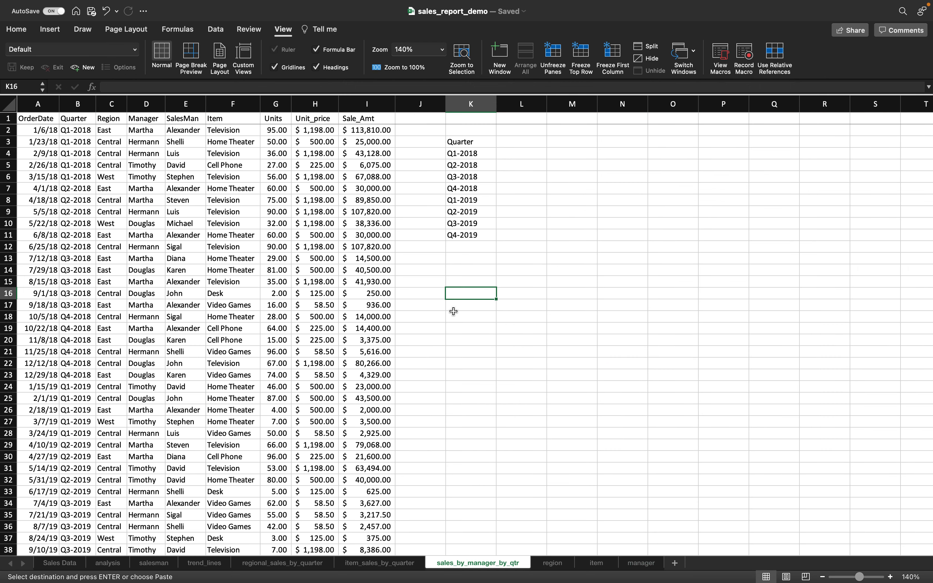
right_click(456, 294)
mouse_move(463, 292)
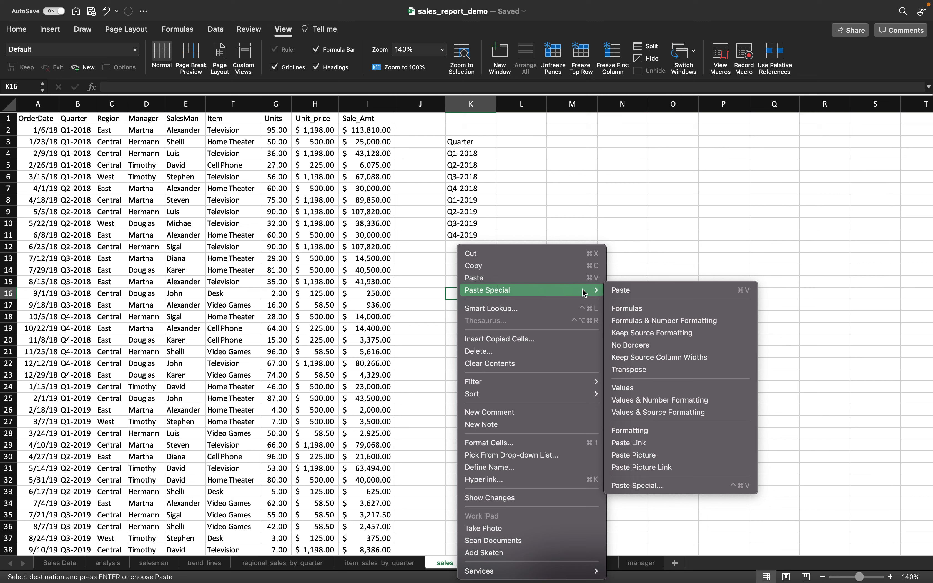
click(634, 388)
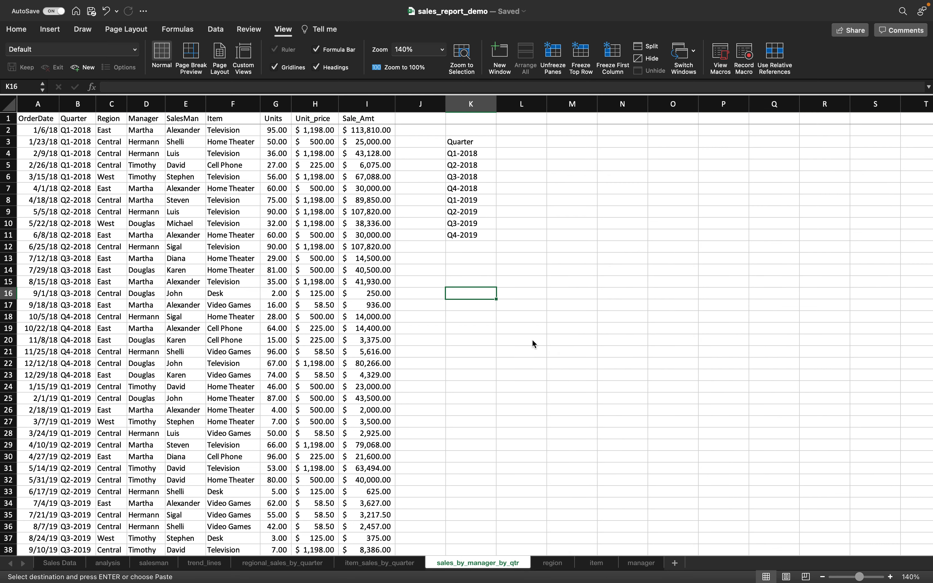
- Copy K16:K19 and paste it transposed across L3:O3 as manager headings
click(479, 295)
drag(478, 295, 479, 325)
key(cmd+c)
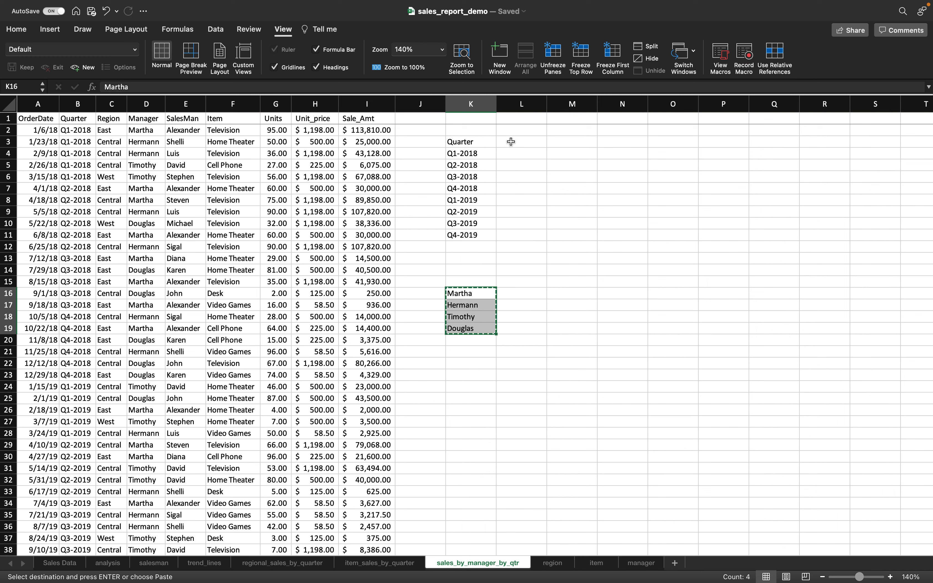
right_click(508, 141)
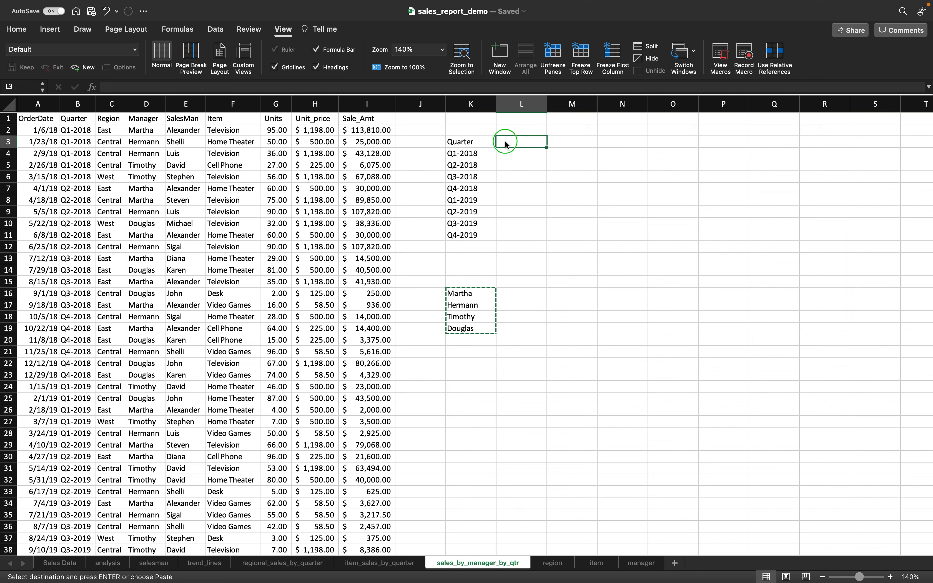
mouse_move(544, 185)
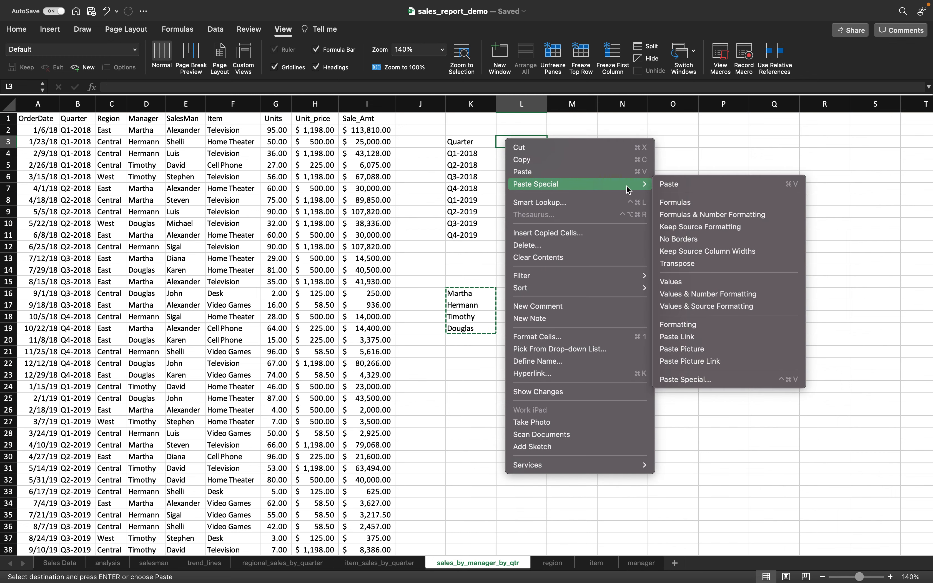
mouse_move(636, 184)
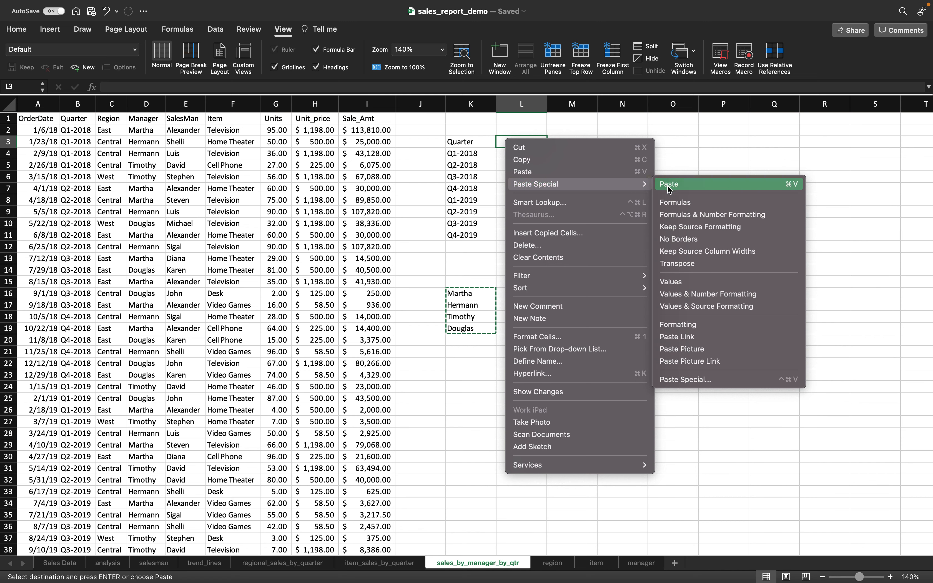
click(689, 265)
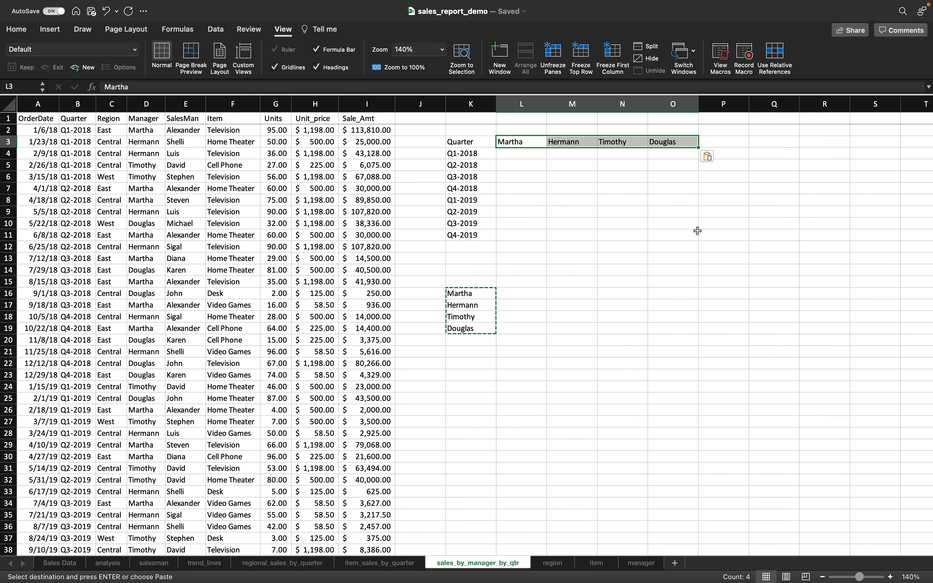
- Delete the temporary manager names from K16:K19
key(Escape)
click(467, 295)
drag(467, 296, 473, 328)
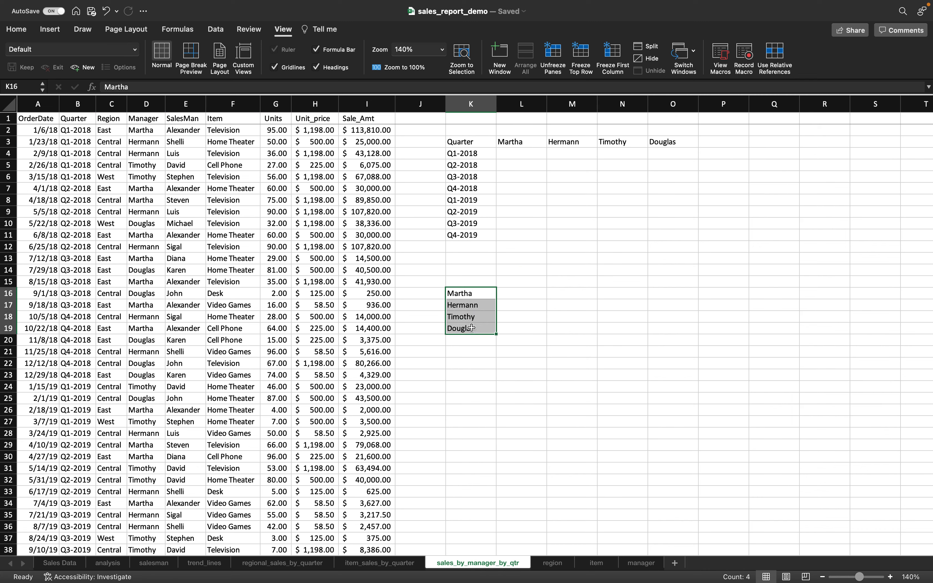
key(Delete)
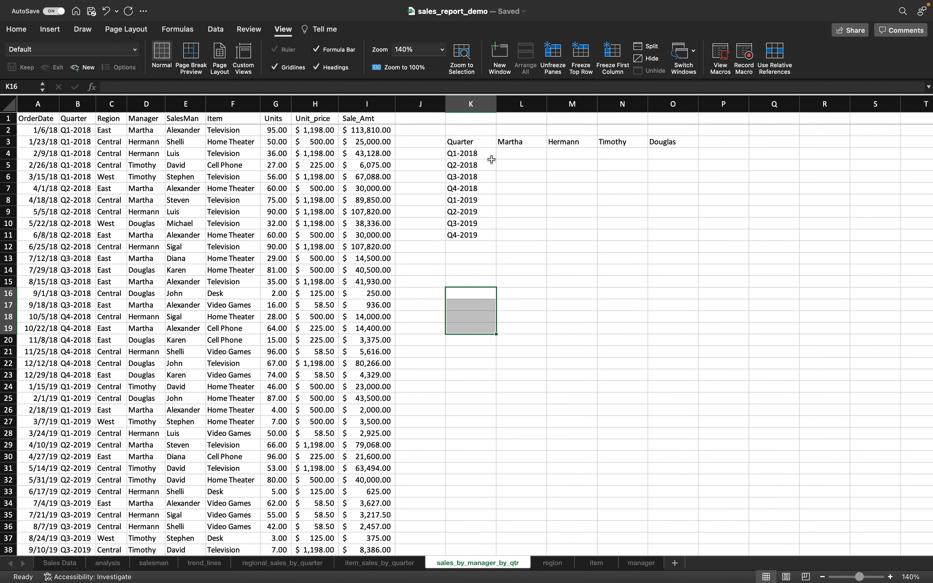
- Build a SUMIFS in L4 summing I2:I44 with criteria ranges B2:B44 and D2:D44 matched to K4 and L3
click(481, 157)
click(508, 153)
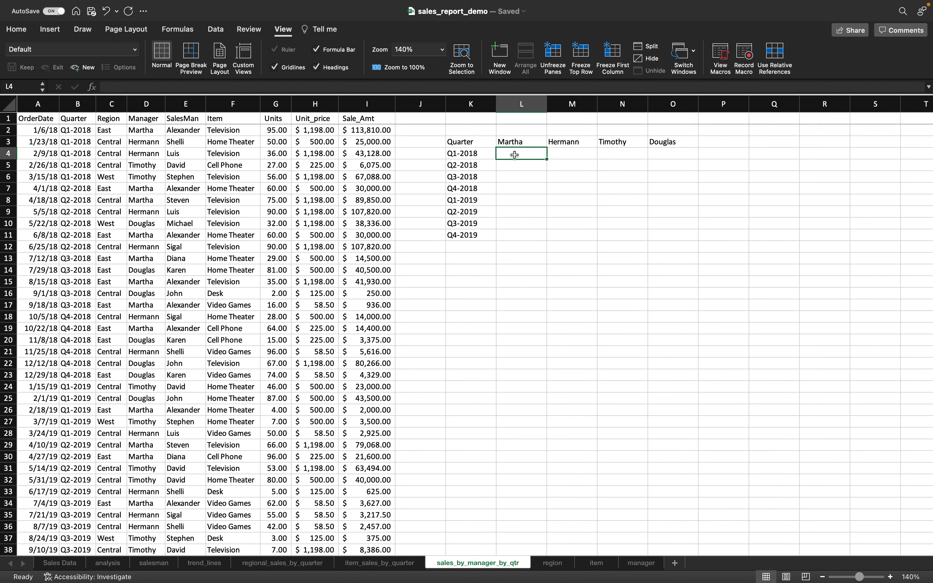
text(=sum)
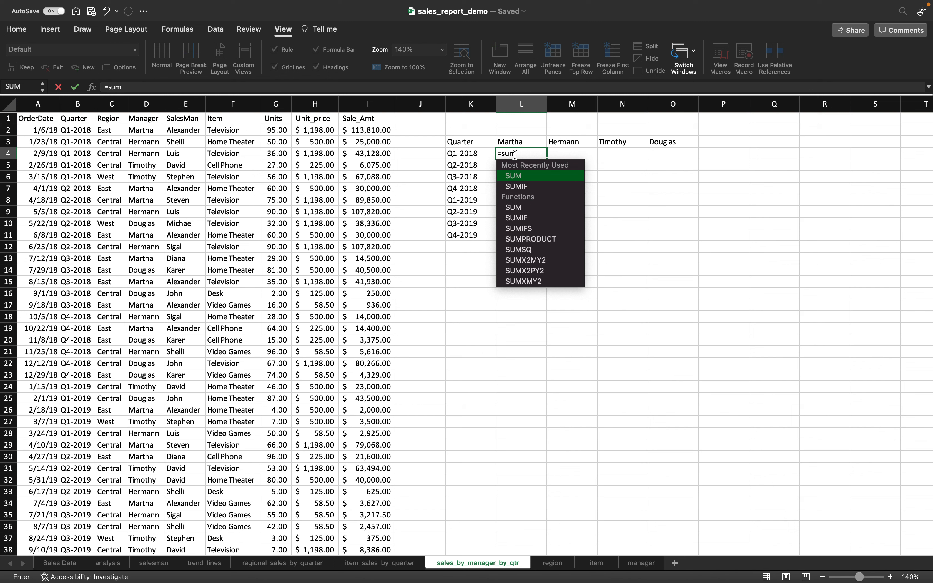
text(ifs()
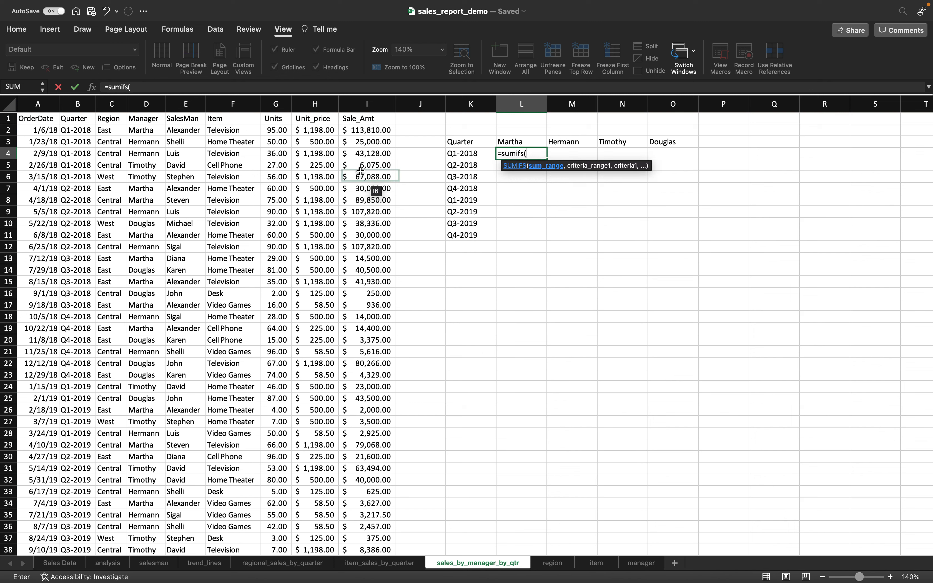
click(369, 134)
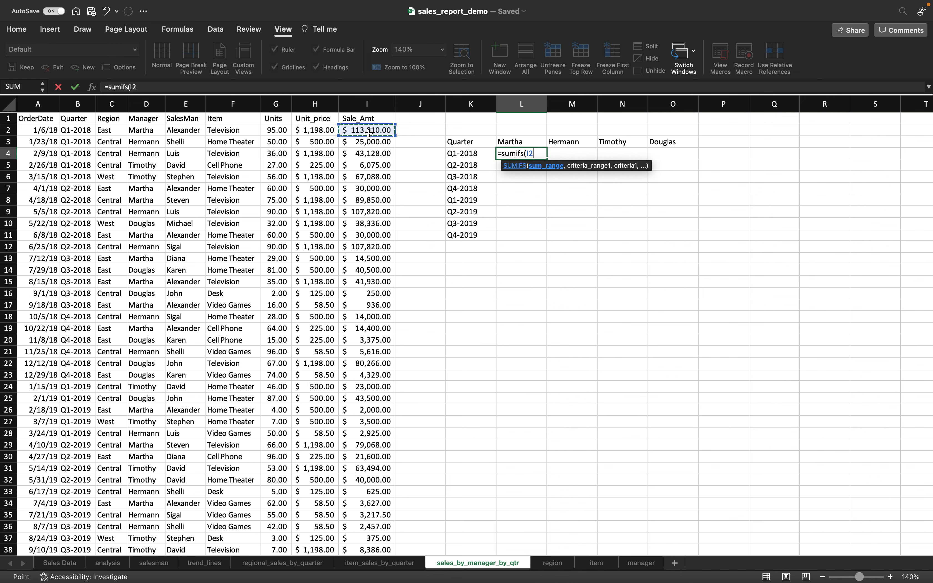
key(ctrl+shift+Down)
text(,)
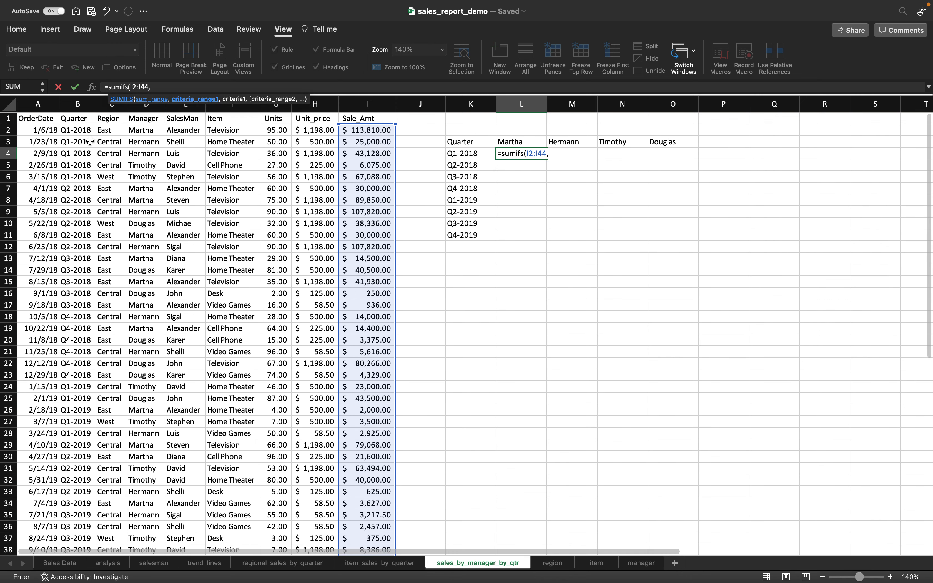
click(76, 130)
key(ctrl+shift+Down)
text(,)
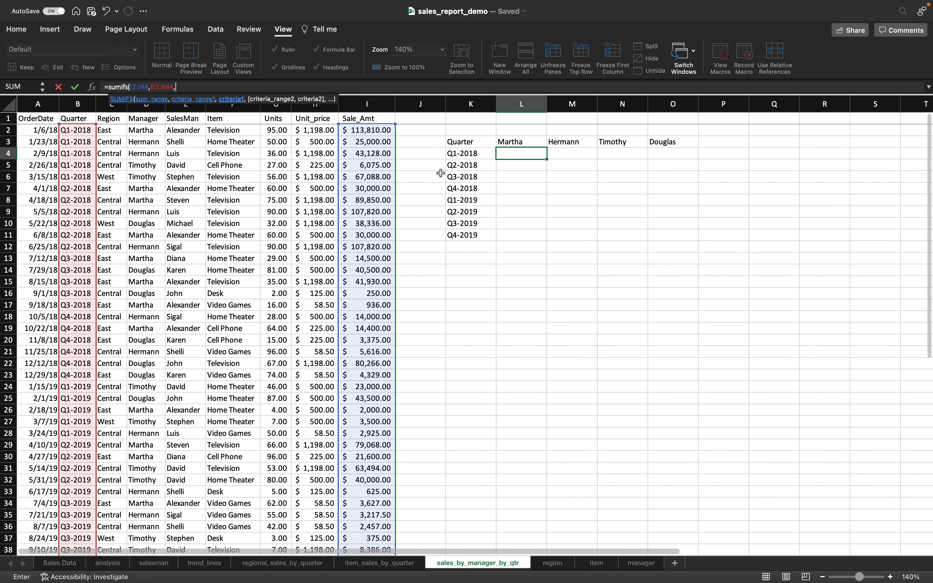
click(463, 153)
text(,)
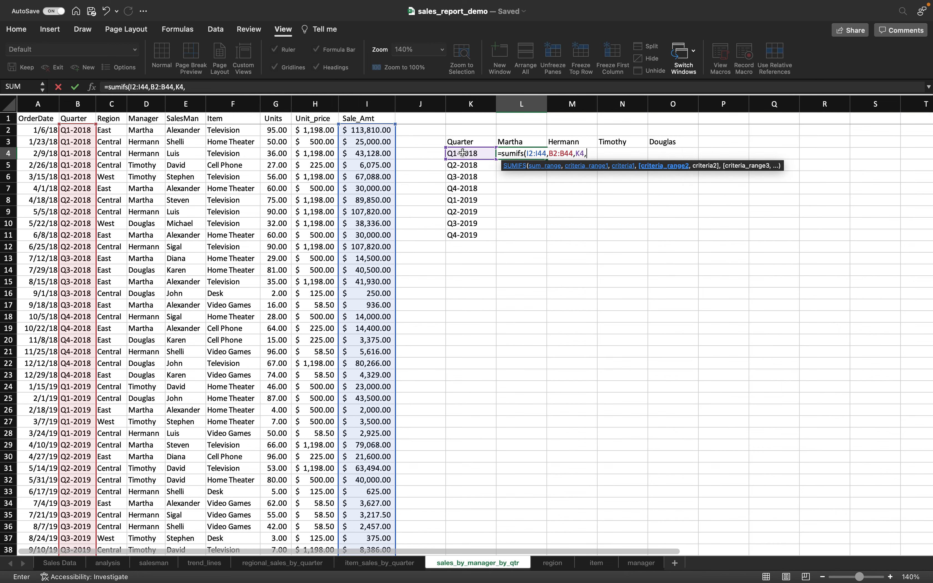
click(147, 129)
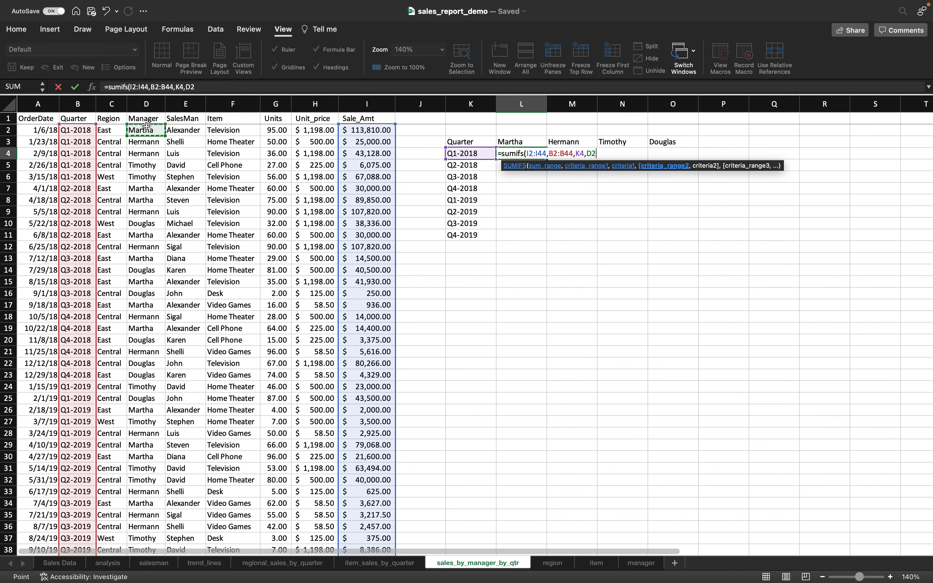
key(super+shift+Down)
text(,)
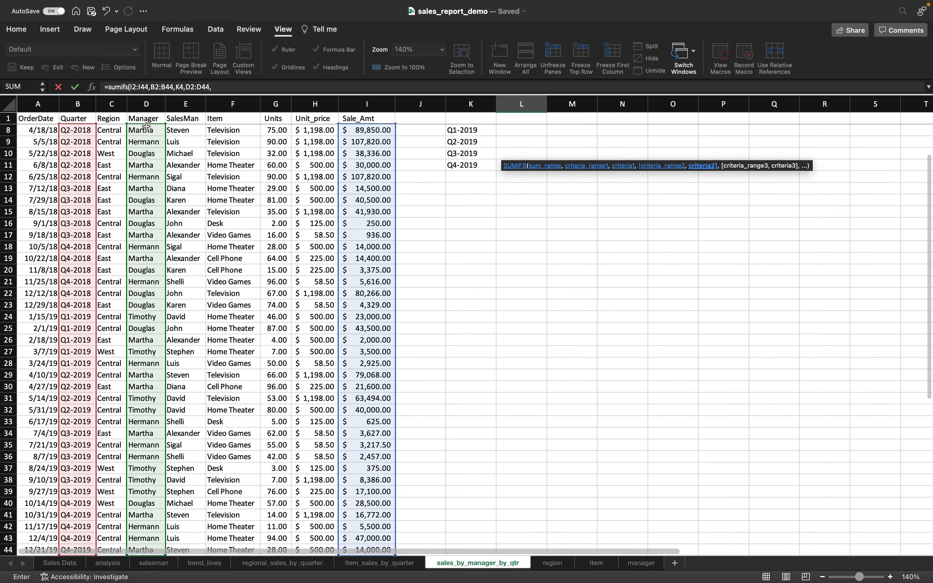
scroll(481, 199, up, 3)
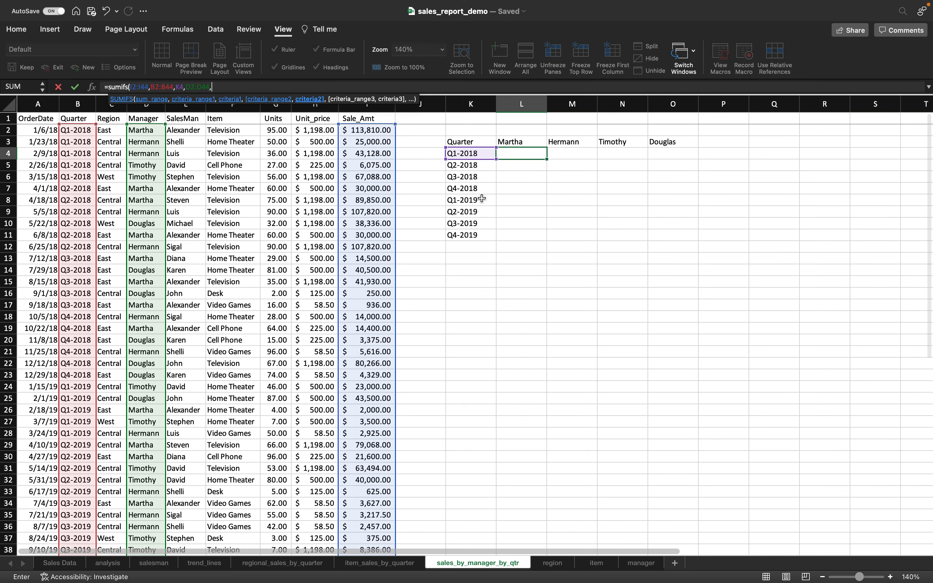
click(519, 142)
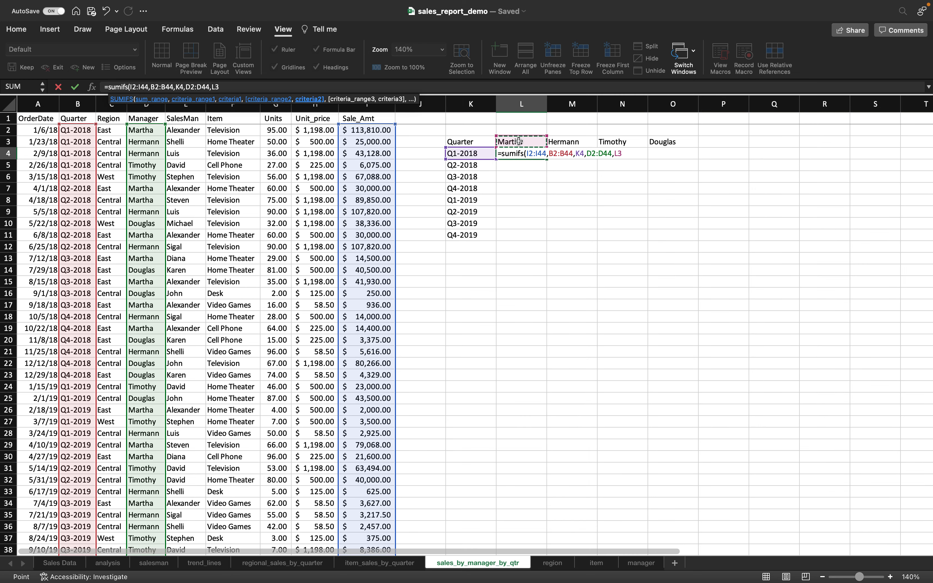
text())
- Add $ signs to lock the ranges, K4's column and L3's row, then commit L4 showing 113810
click(130, 86)
text($I$2:)
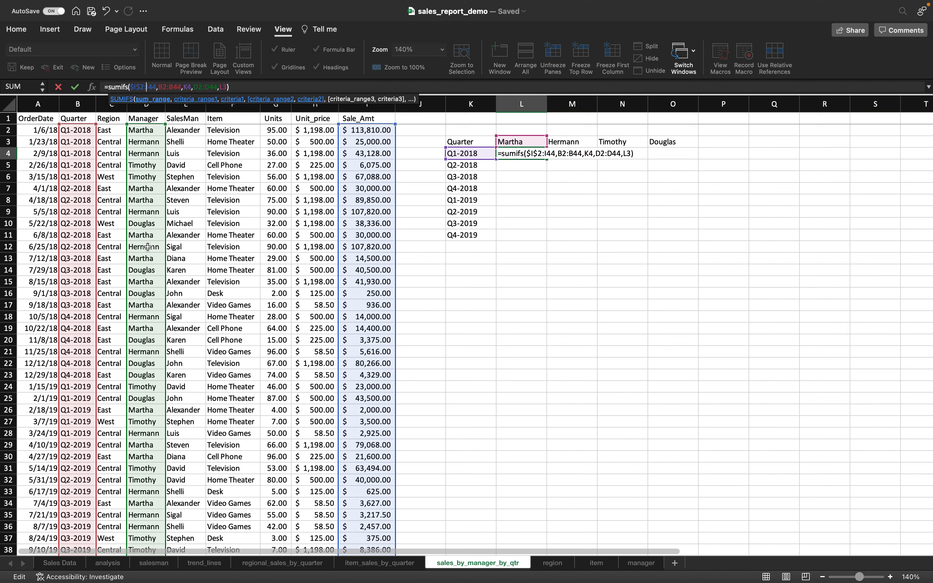
text($I)
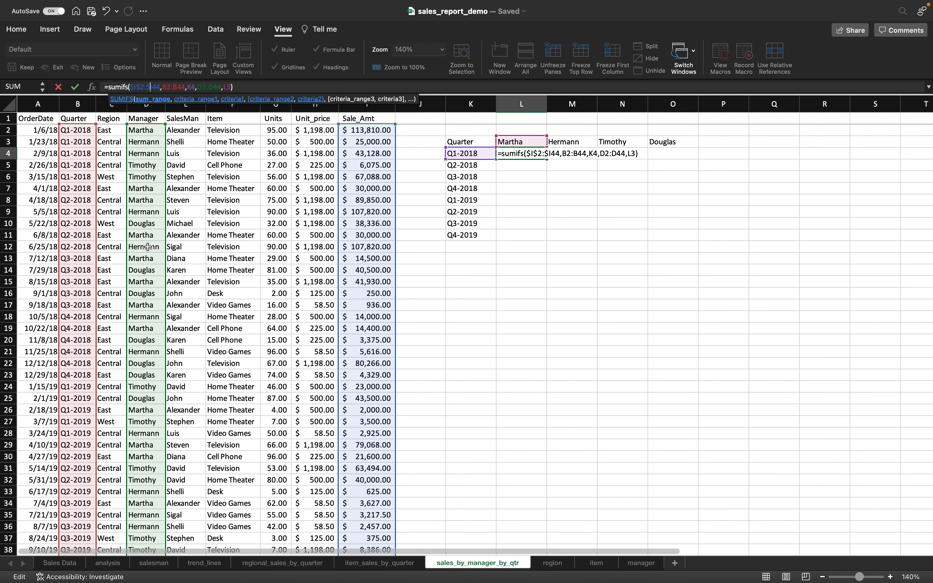
text($)
key(Right)
key(Right)
key(Right)
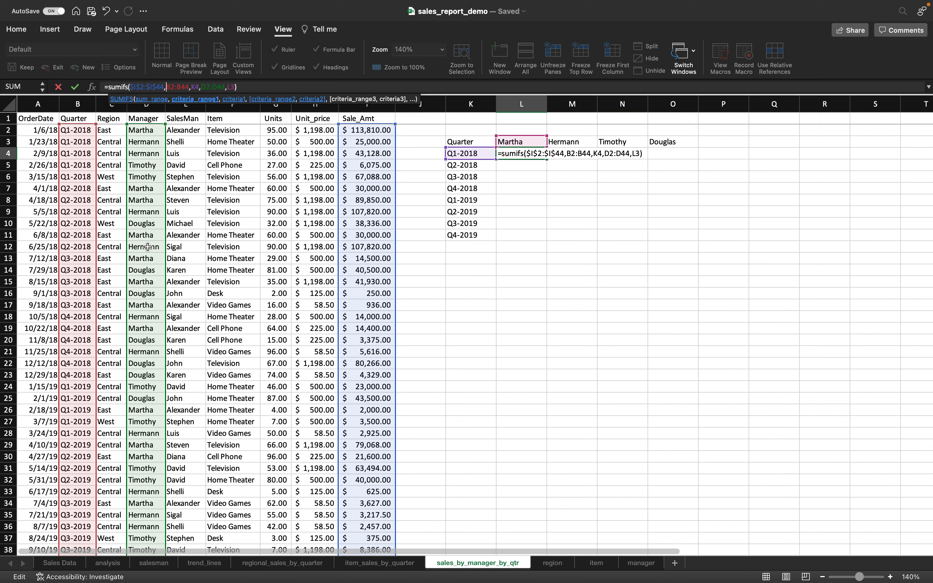
text($I$2:)
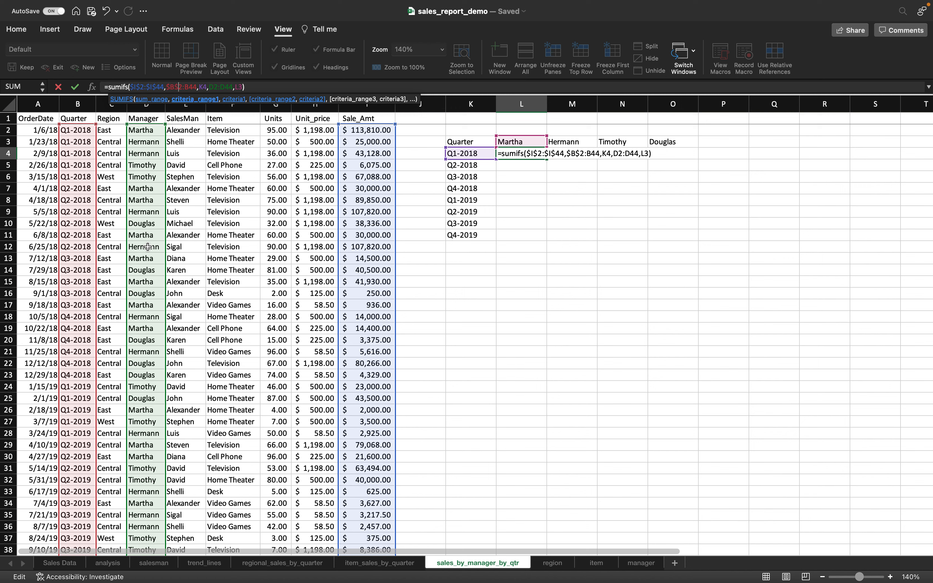
text($)
key(Right)
text($)
key(Right)
key(Right)
key(Right)
key(Right)
key(Right)
key(Right)
text($)
key(Right)
text($I$2:)
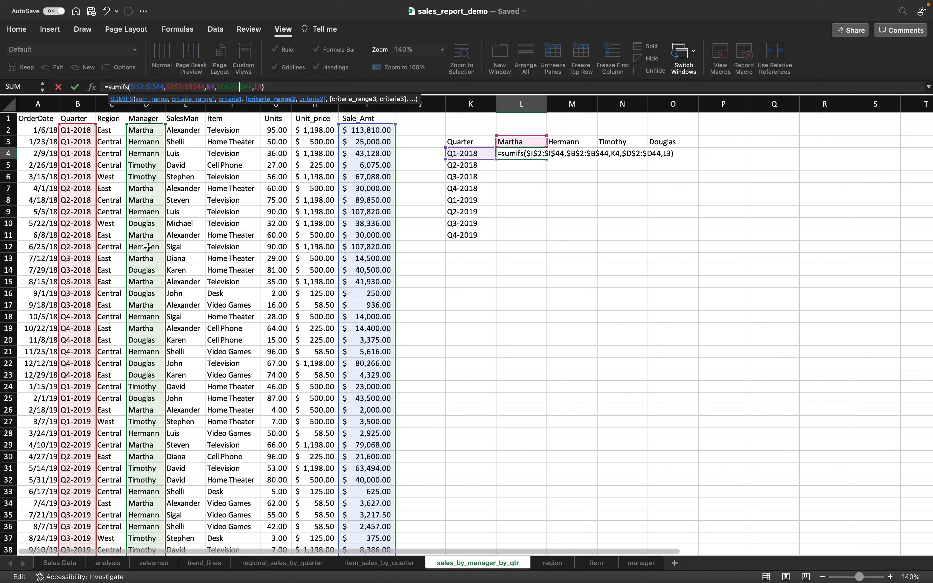
text($)
key(Left)
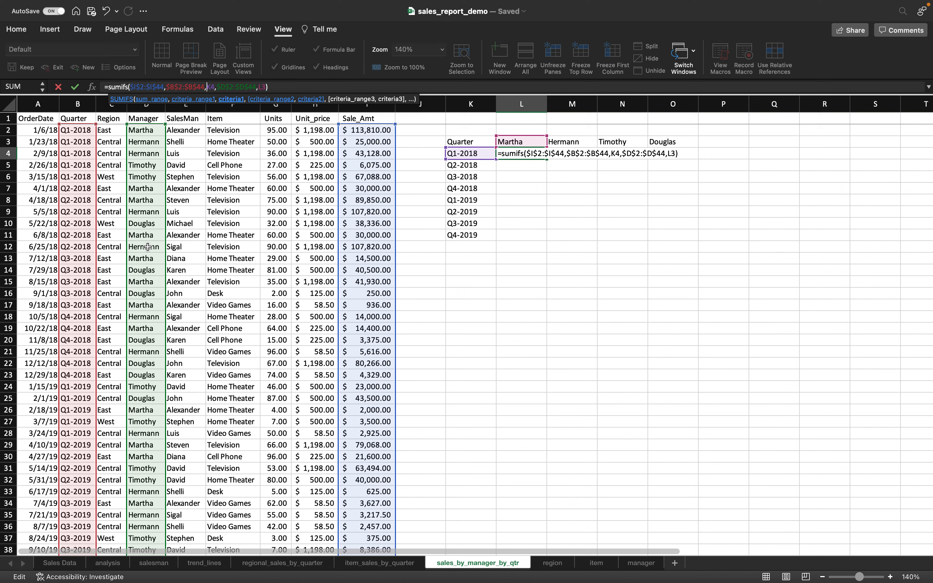
text($)
key(Right)
key(Right)
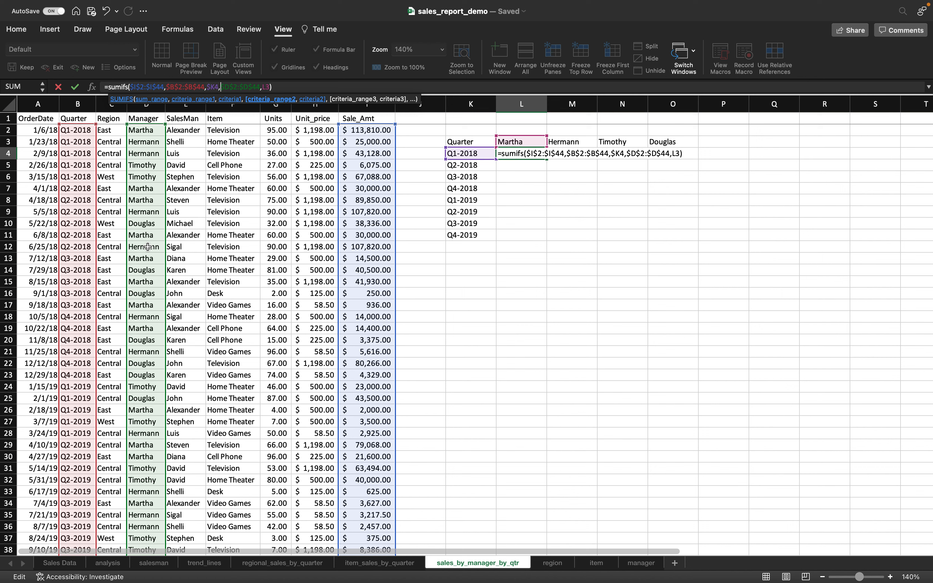
key(Right)
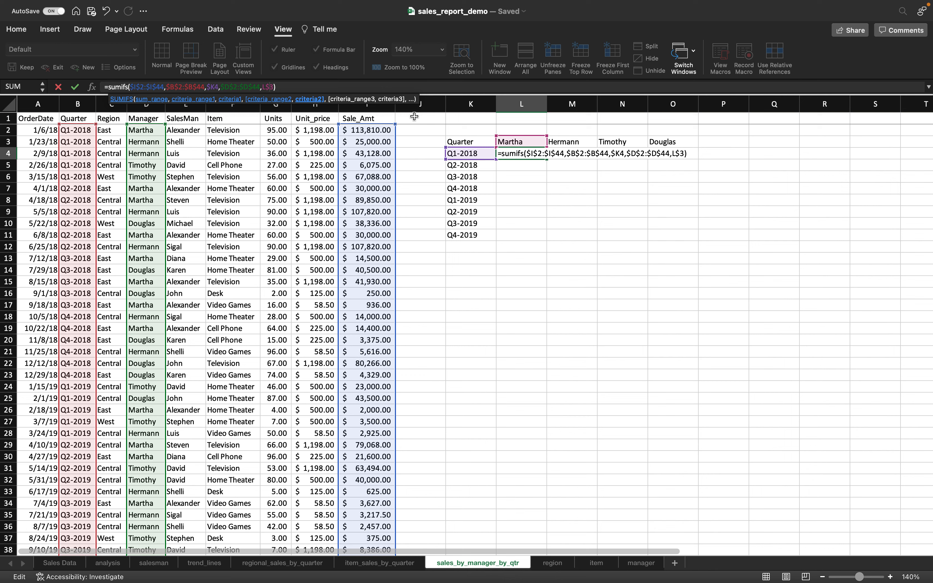
click(370, 85)
key(Return)
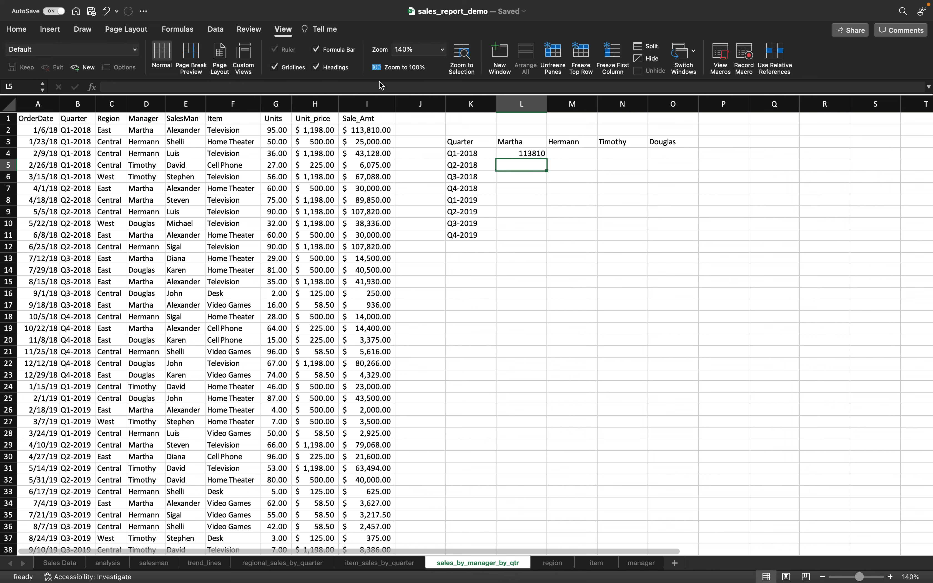
- Copy the L4 formula down to L11 and across to O4
click(525, 155)
drag(547, 159, 545, 228)
click(534, 154)
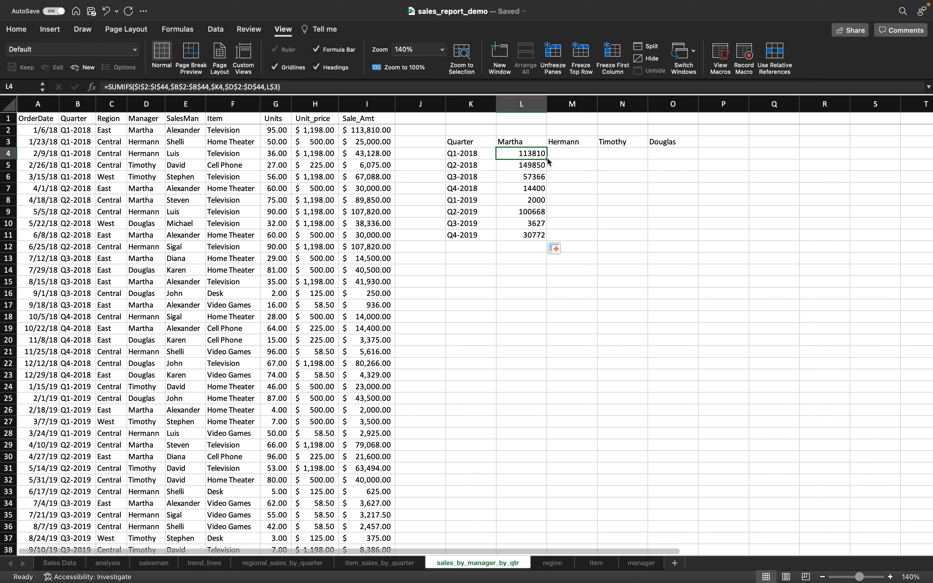
drag(547, 159, 688, 158)
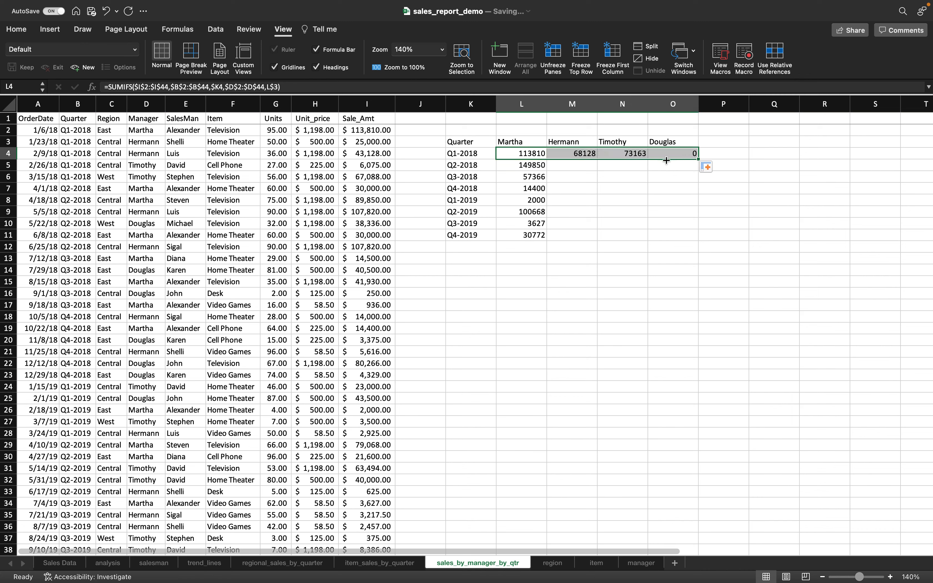
- Fill the Hermann, Timothy and Douglas columns down to row 11, completing L4:O11
click(588, 156)
drag(599, 160, 598, 243)
click(637, 154)
drag(649, 160, 651, 245)
click(681, 157)
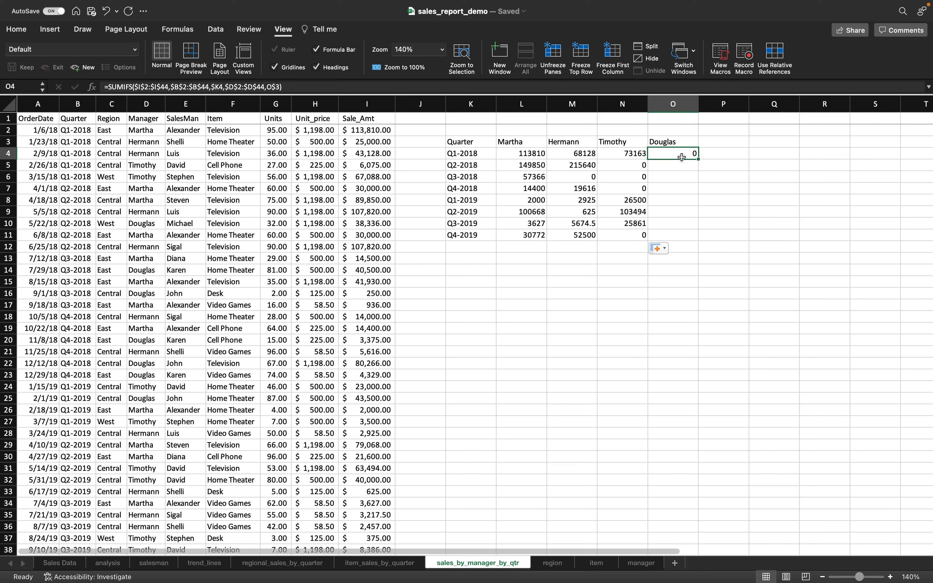
drag(697, 157, 701, 236)
drag(524, 164, 659, 236)
click(516, 156)
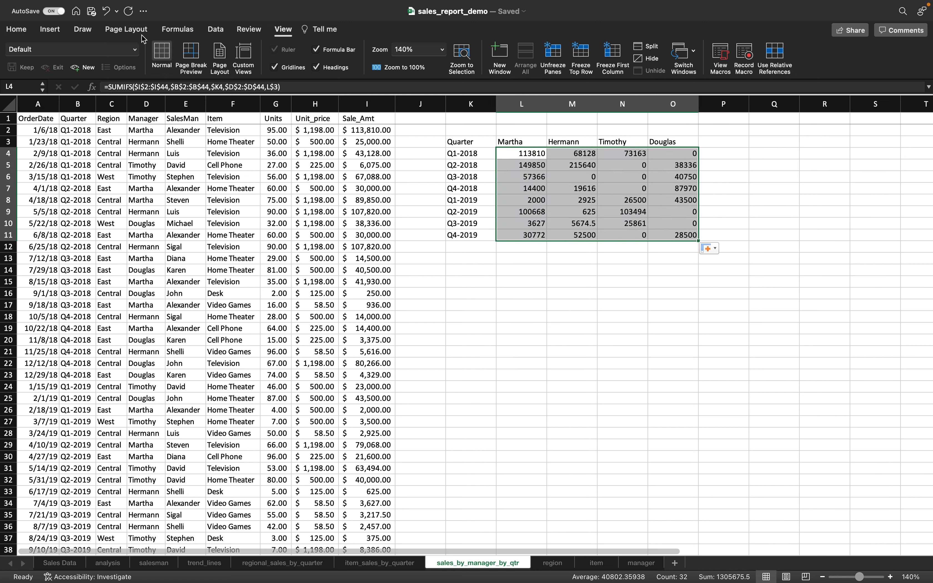
click(15, 28)
- Apply Accounting format to L4:O11 and the 40% - Accent5 style to headers L3:O3, then select K3:O11
click(407, 68)
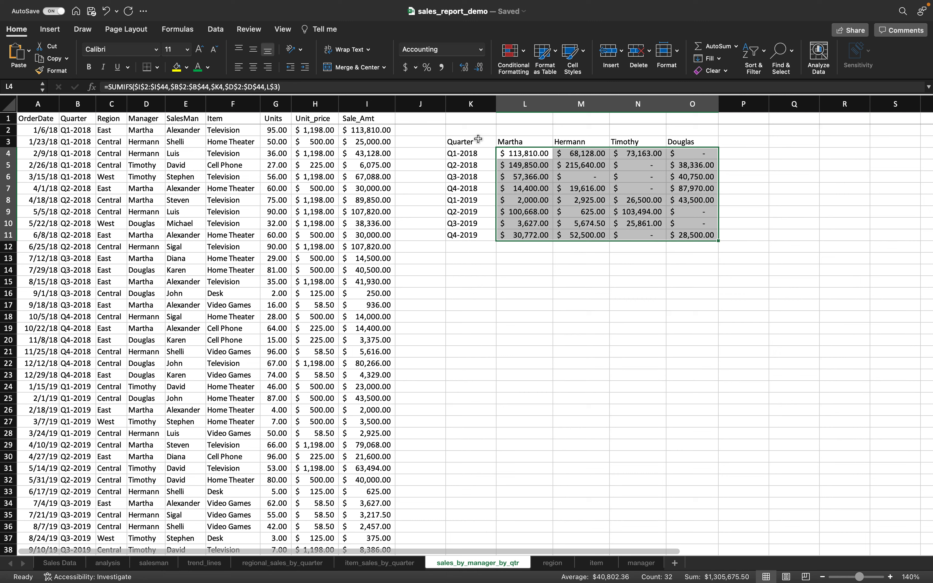
click(515, 143)
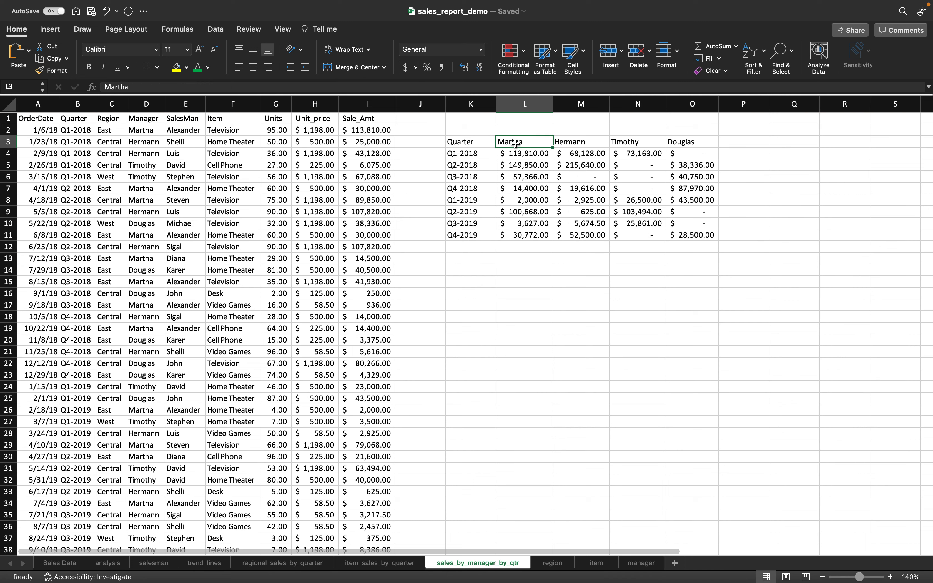
key(super+shift+Right)
click(583, 53)
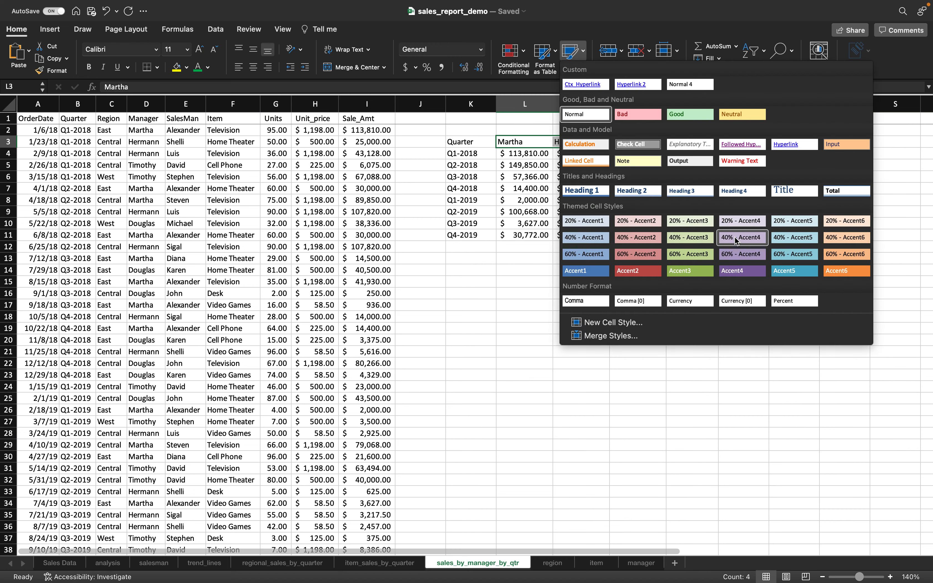
click(766, 243)
click(602, 283)
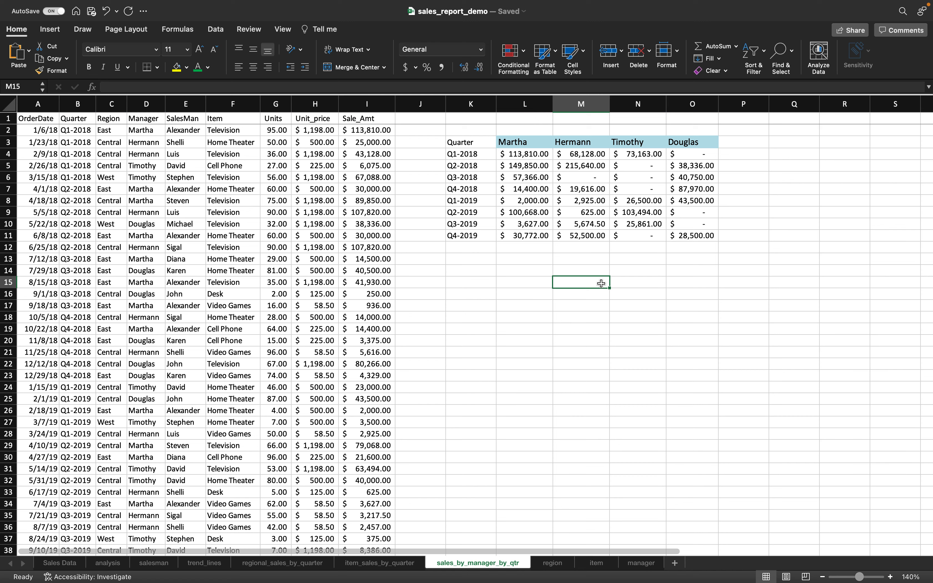
drag(464, 141, 666, 235)
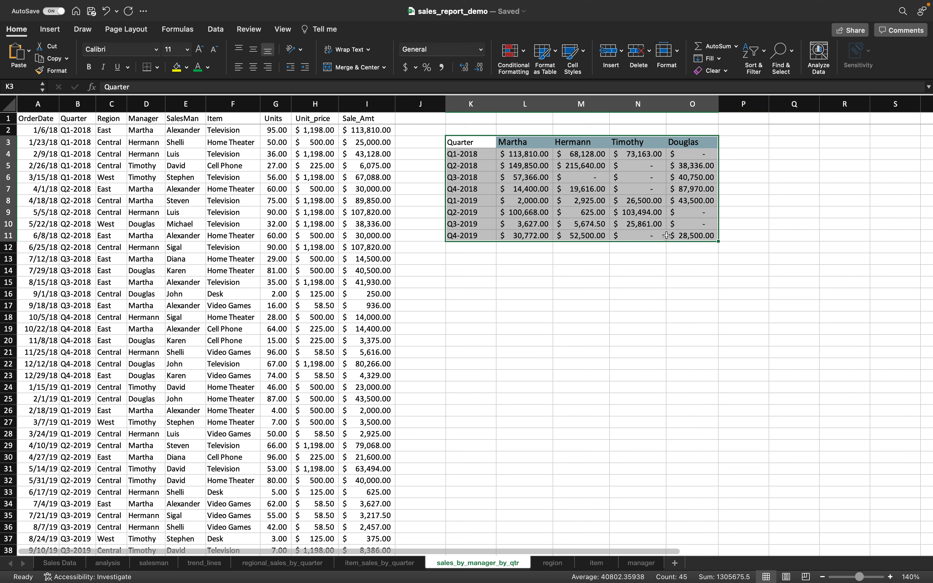
click(50, 29)
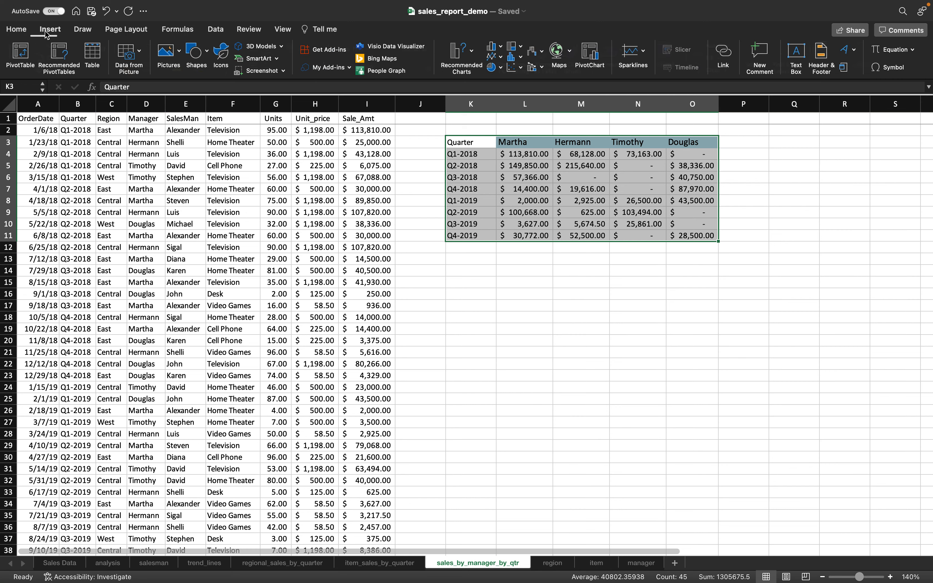
- Insert a clustered bar chart of K3:O11 and move it beneath the table
click(472, 54)
scroll(526, 192, down, 3)
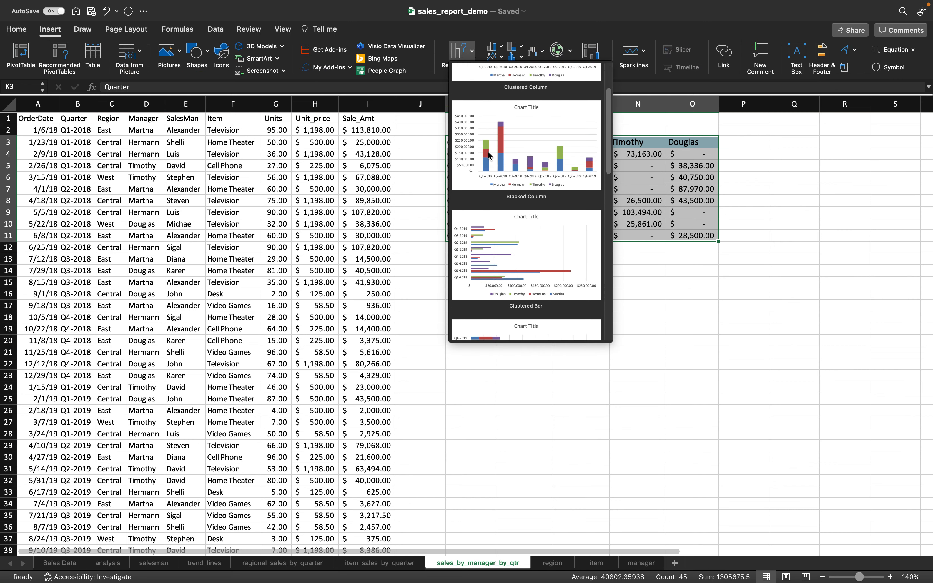
click(497, 218)
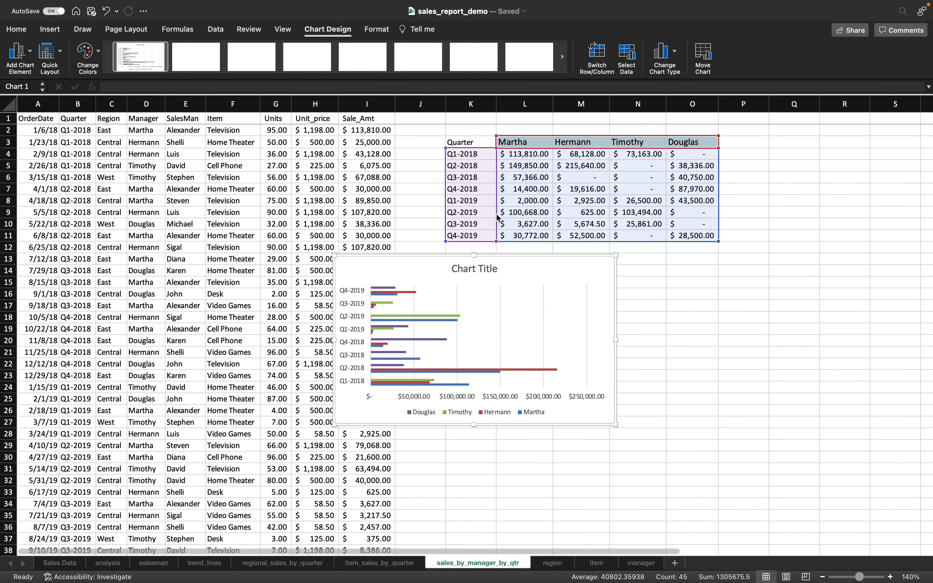
drag(417, 259, 557, 268)
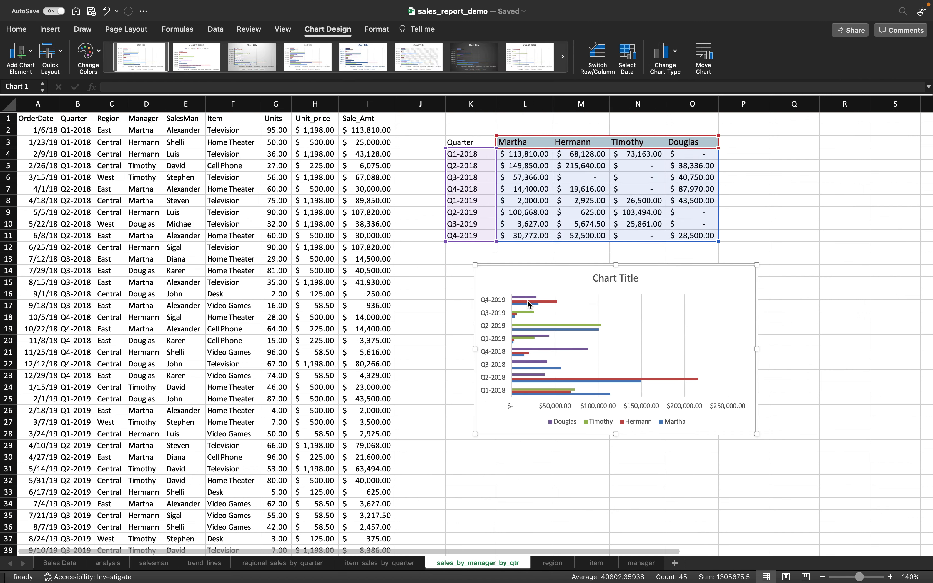
- Replace the chart title with 'Quarterly Sales by Manager'
mouse_move(523, 304)
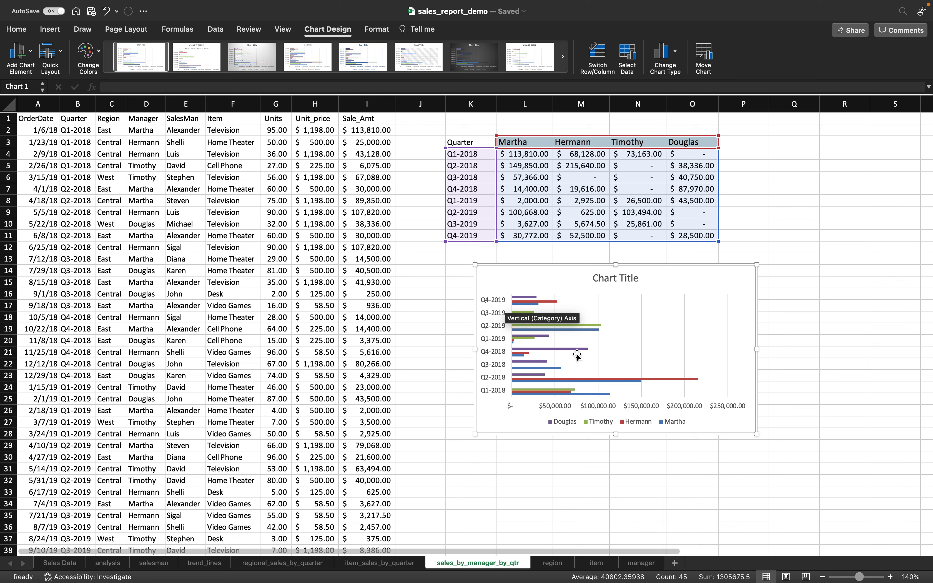
click(619, 277)
double_click(619, 277)
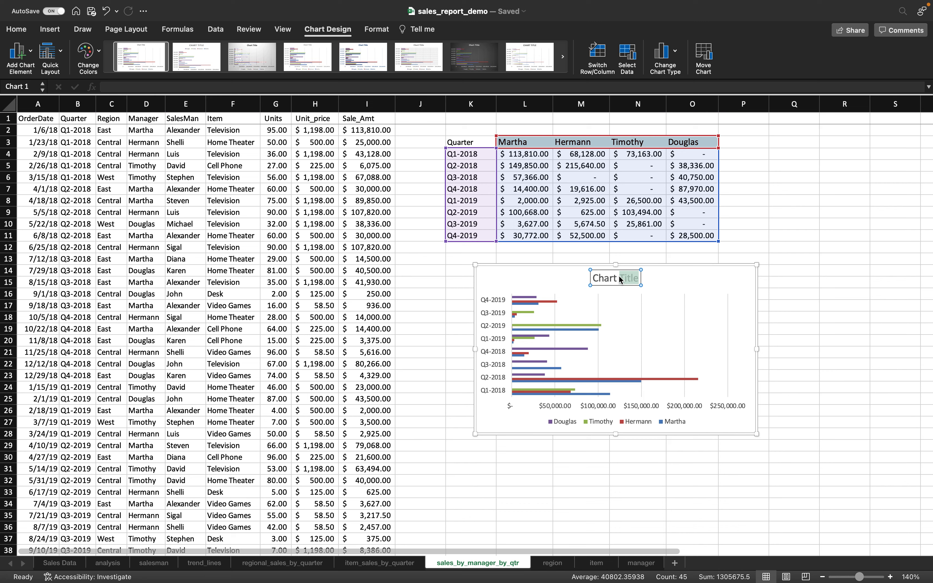
triple_click(621, 278)
text(Quar)
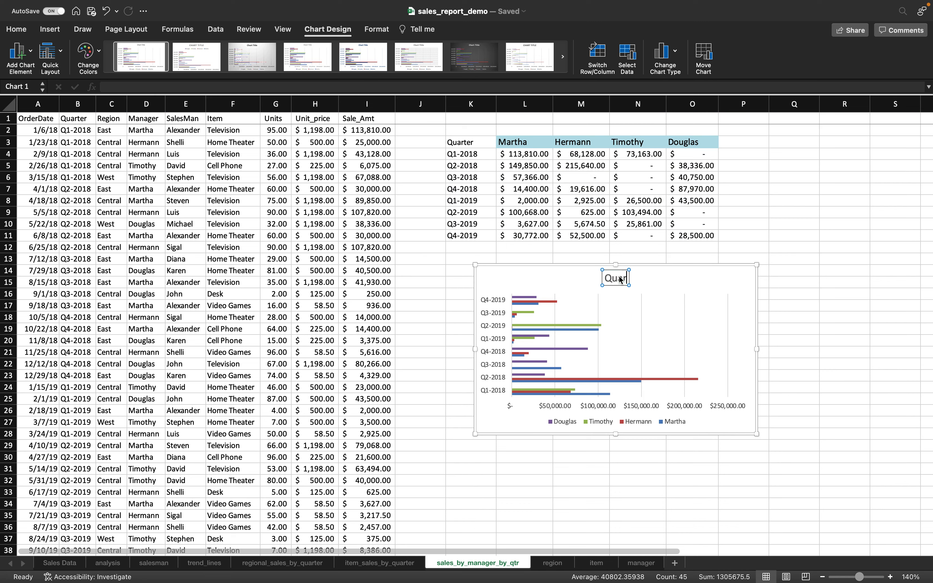
text(terly As)
key(BackSpace)
key(BackSpace)
text(Sales)
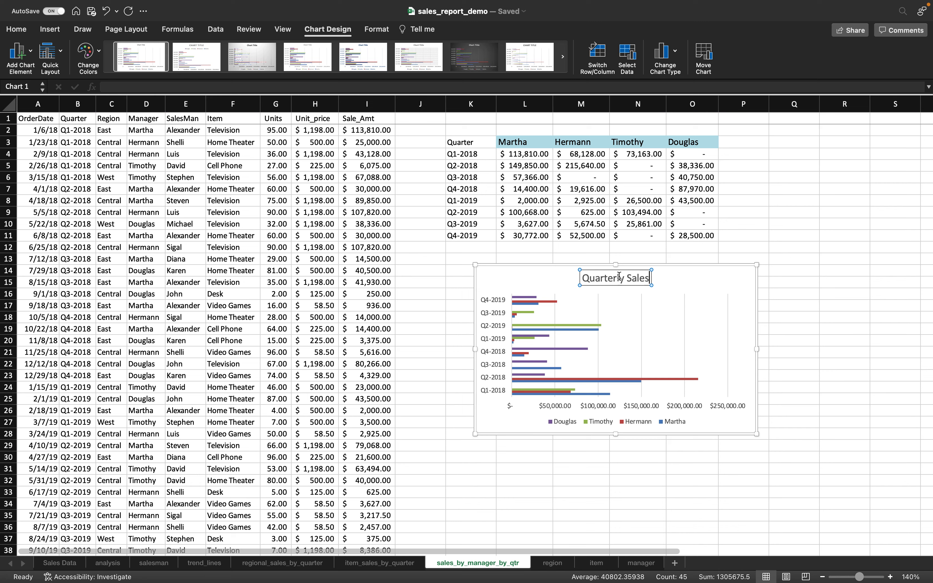
text( by Manager)
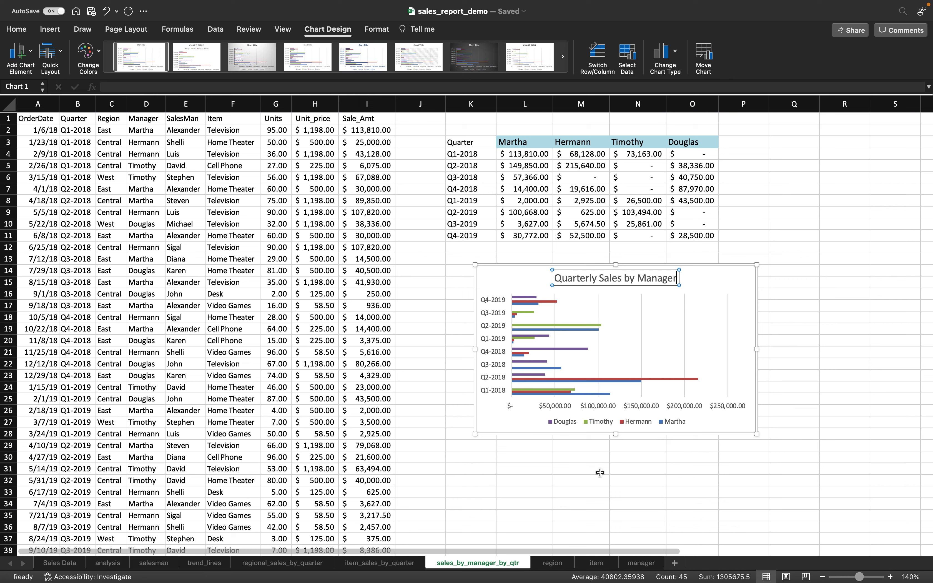
click(576, 471)
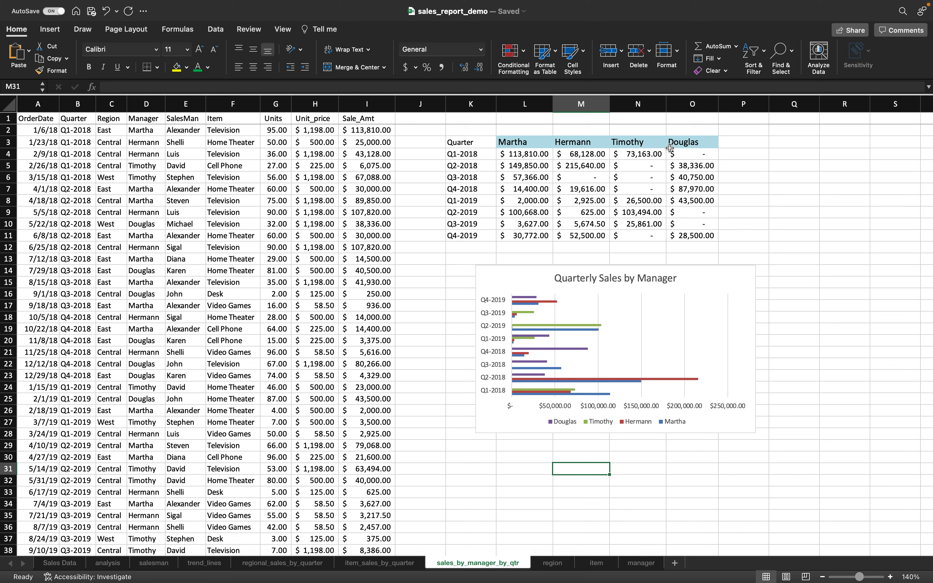
click(674, 563)
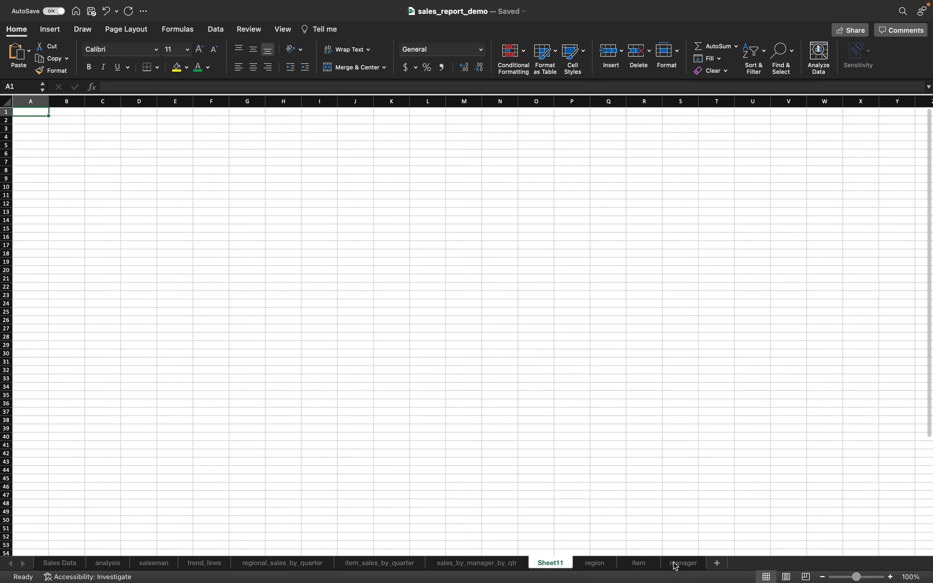
- Rename the new sheet's tab to sales_by_salesman_by_qtr
right_click(562, 567)
click(600, 383)
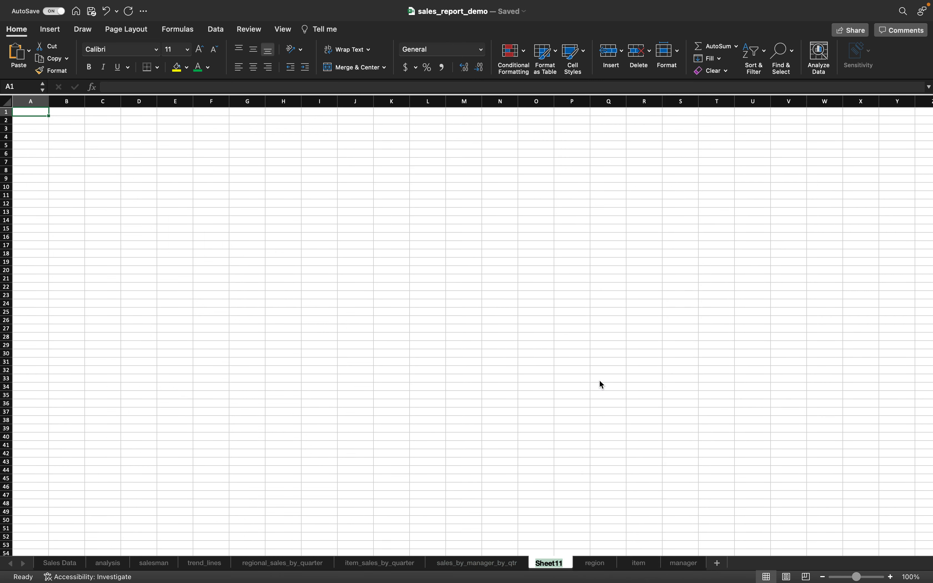
text(sales_by_salesman_by_s)
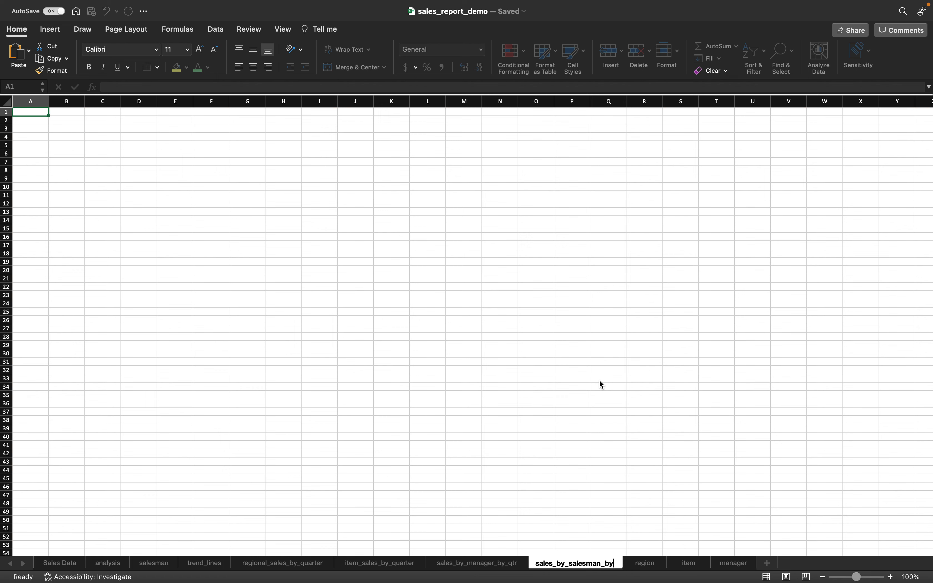
text(tr)
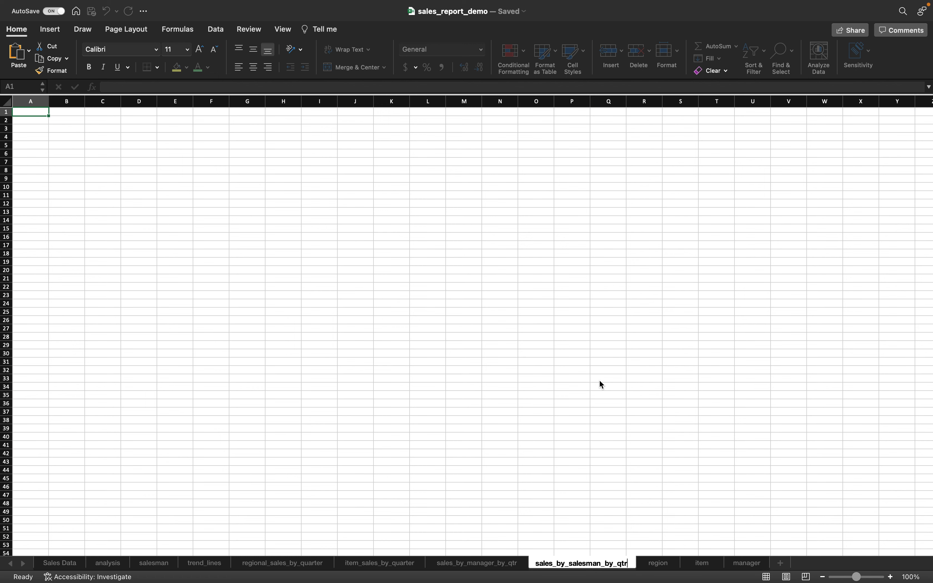
- Confirm the sheet name and copy columns A:I from sales_by_manager_by_qtr
click(532, 347)
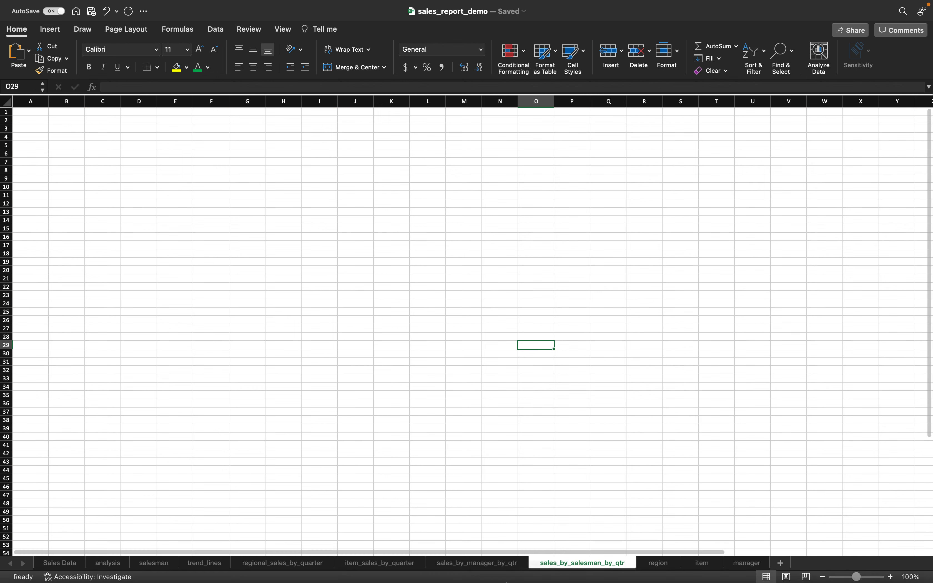
click(483, 564)
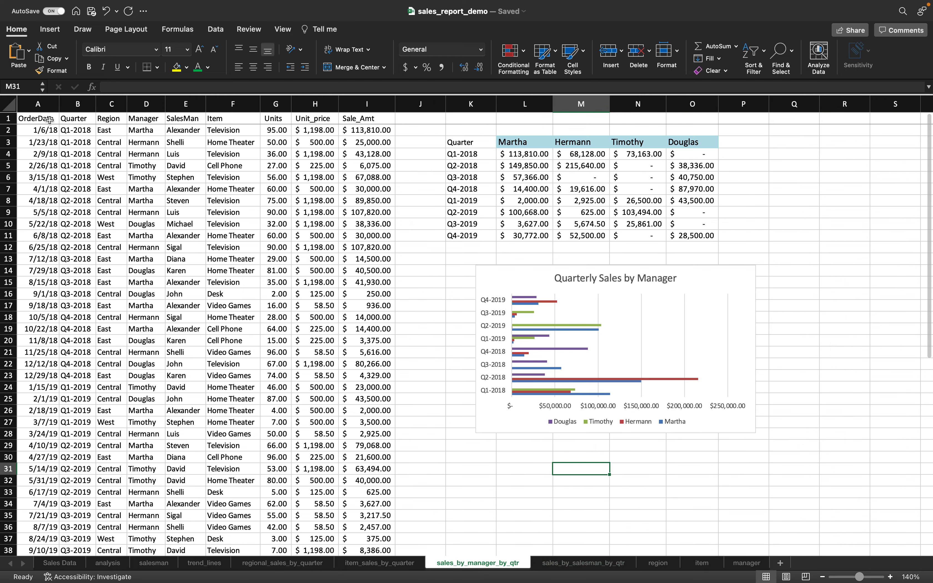
click(40, 108)
shift+click(356, 100)
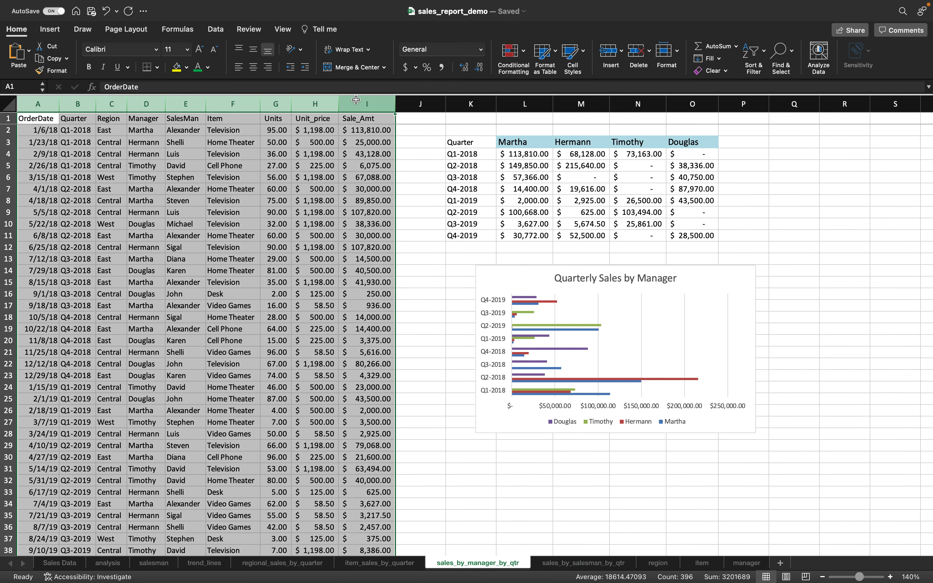
key(super+c)
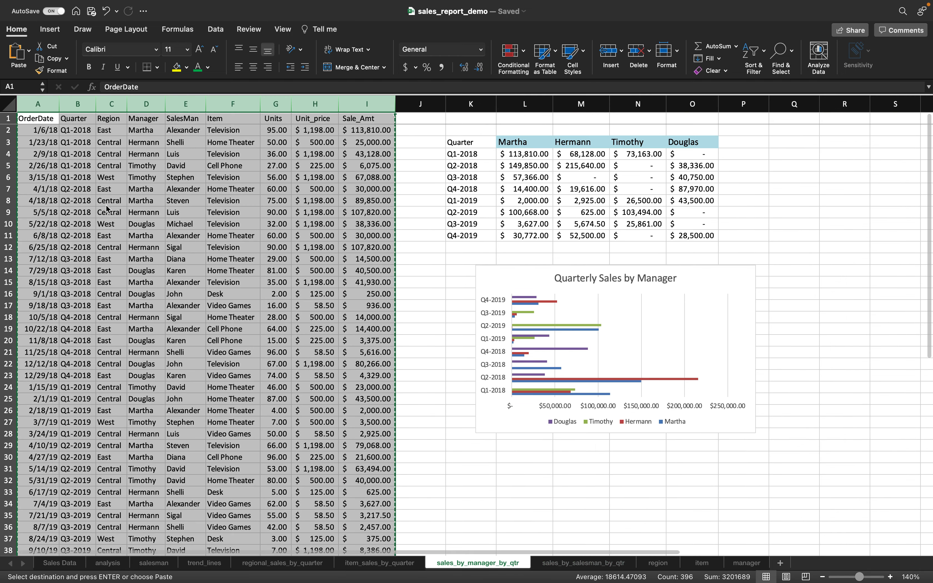
- Paste the data at A1 of the new sheet as values with source formatting, zoomed to 130%
key(ctrl+Page_Down)
click(37, 113)
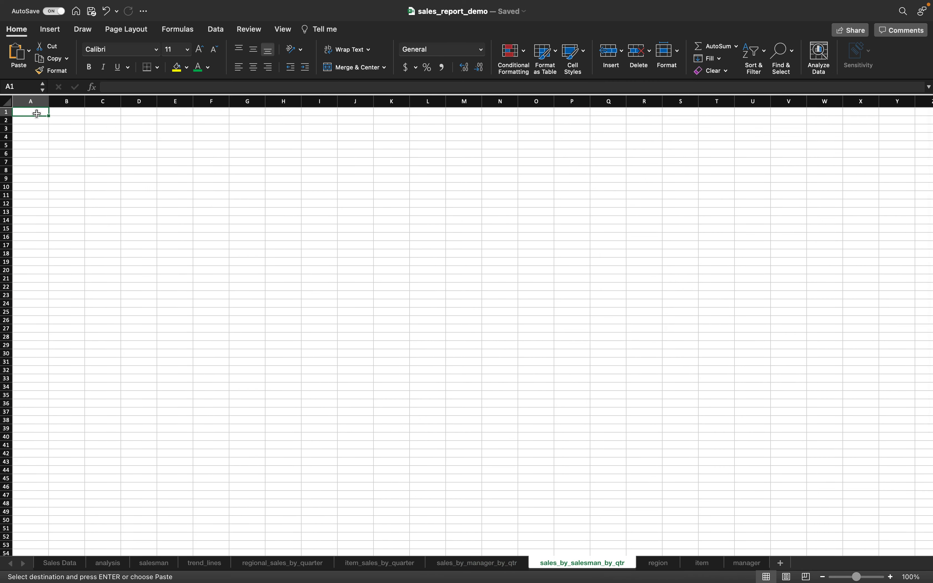
key(super+v)
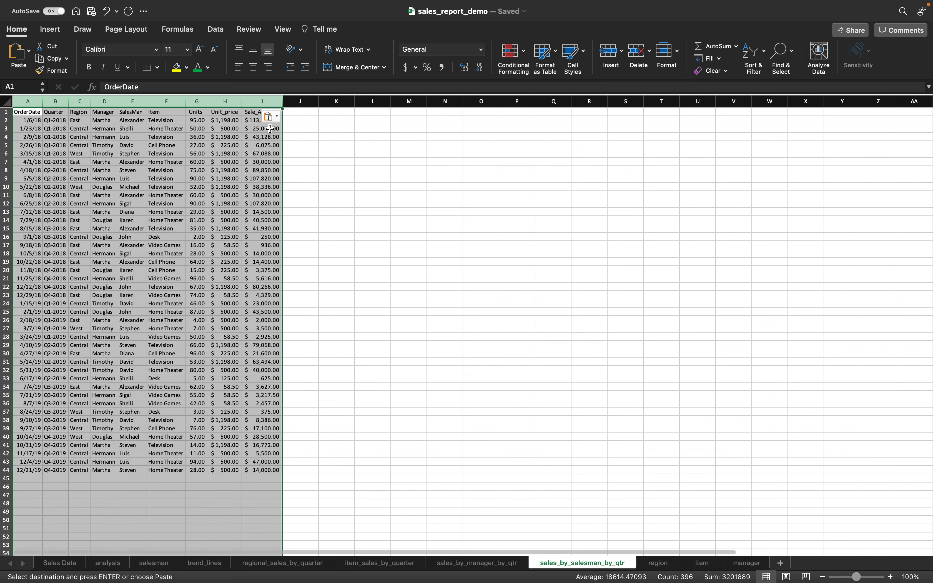
click(275, 119)
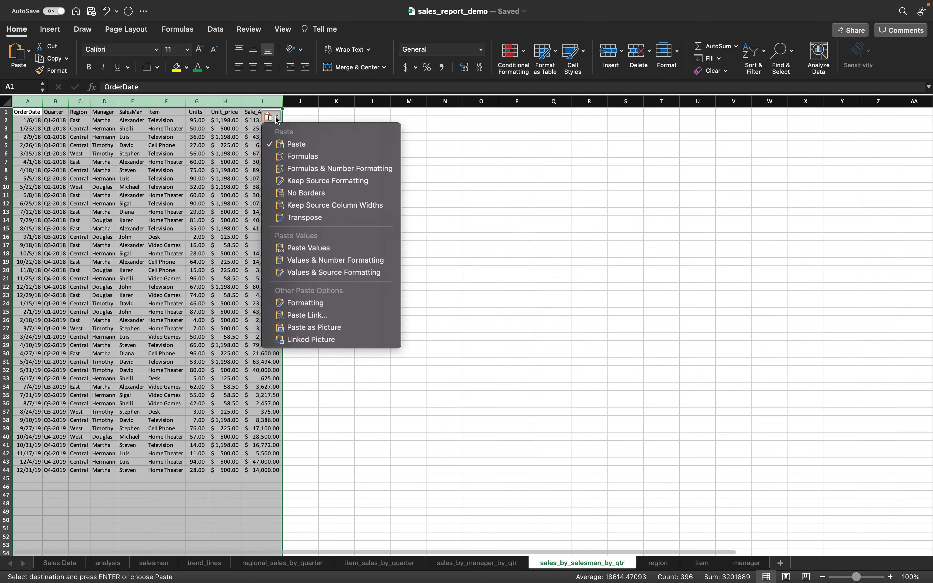
click(325, 272)
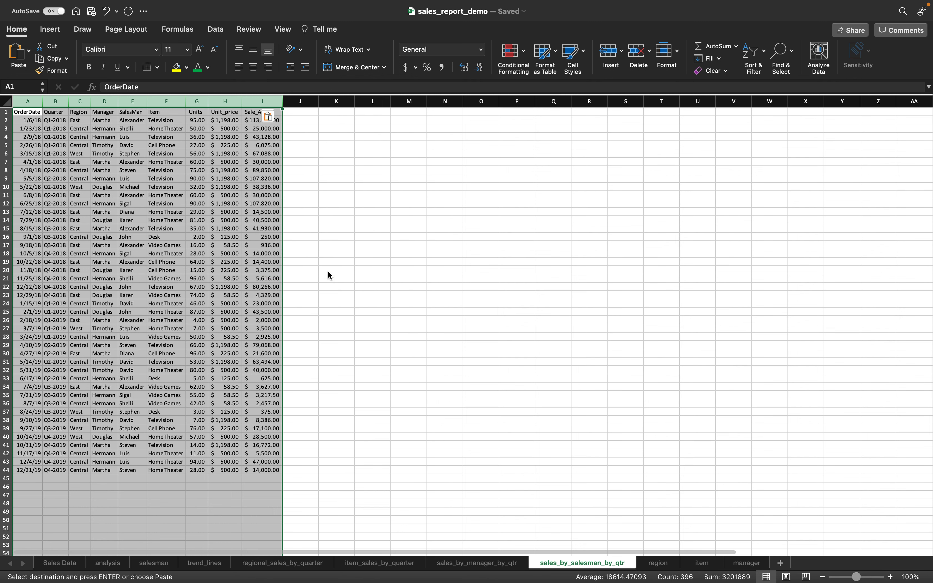
click(338, 264)
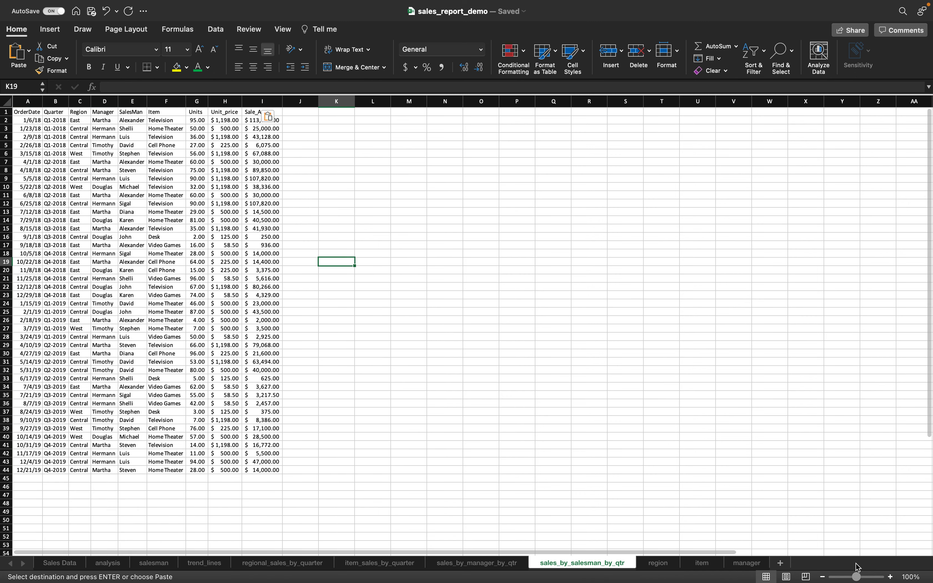
click(889, 577)
click(889, 577)
click(890, 576)
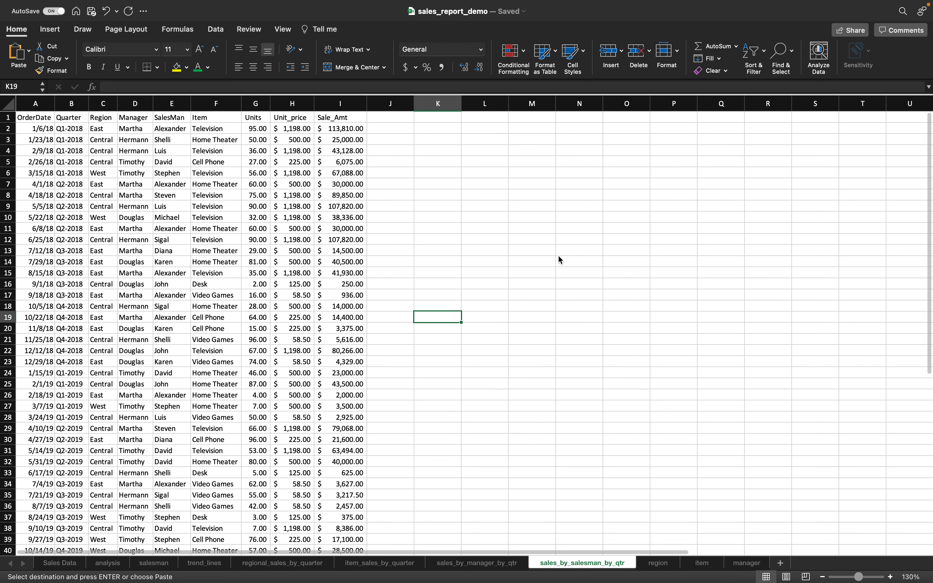
click(439, 140)
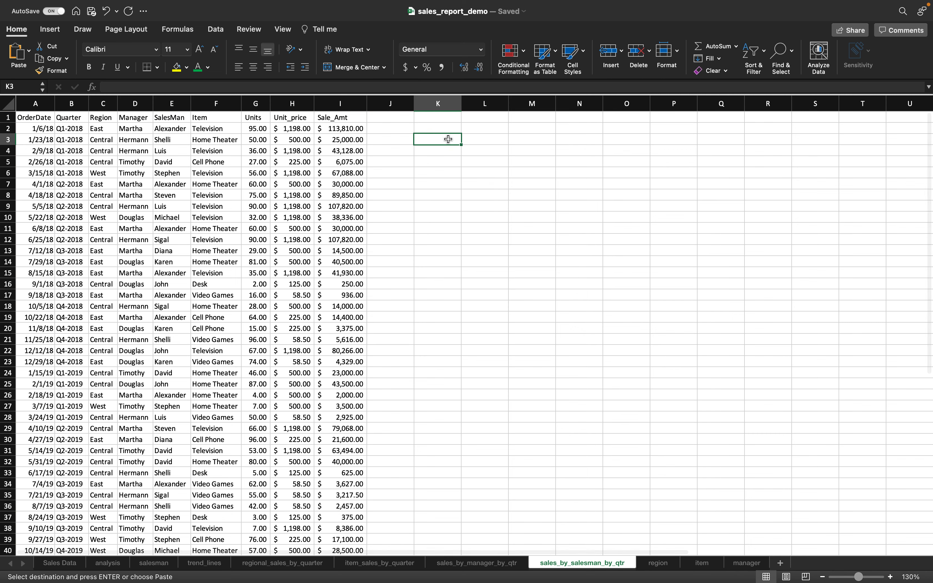
- Copy the Quarter list K3:K11 from sales_by_manager_by_qtr into K3 of the new sheet
click(476, 563)
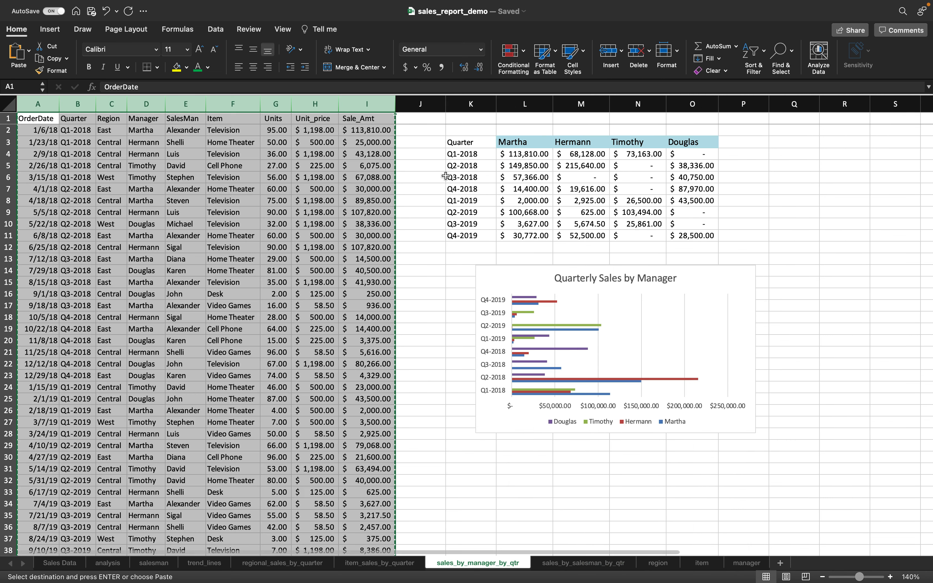
click(472, 145)
drag(471, 145, 482, 231)
key(super+c)
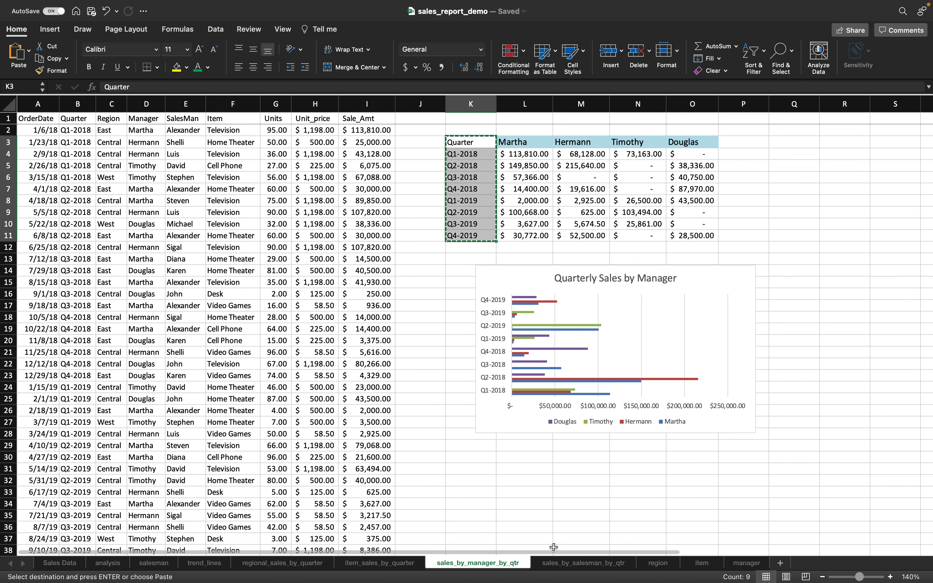
key(ctrl+Page_Down)
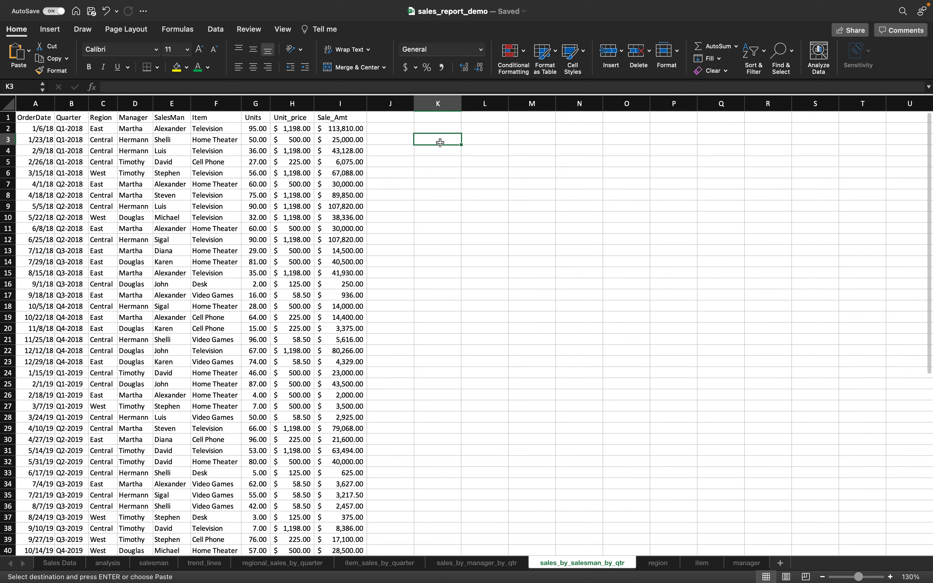
key(super+v)
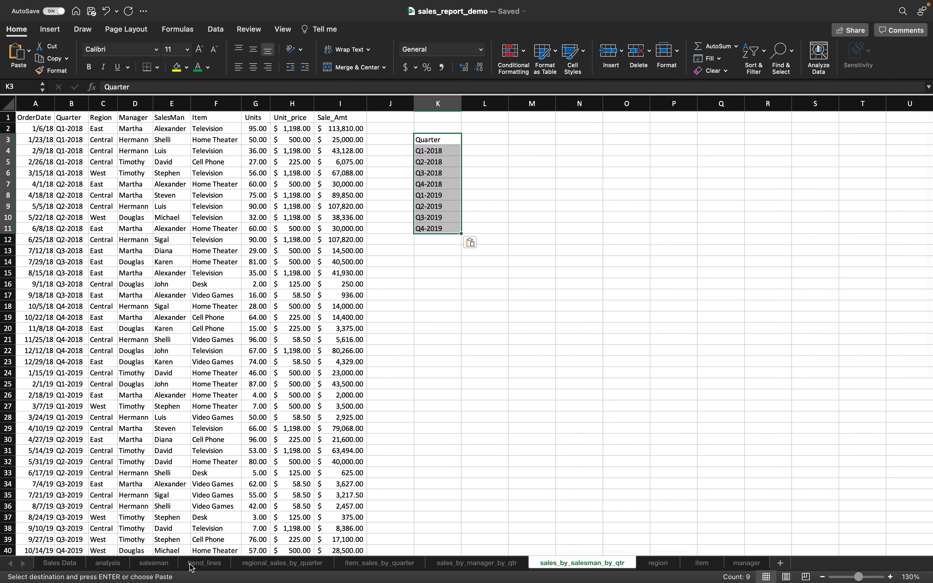
- Paste the eleven salesman names from the salesman sheet as values into K15
click(164, 563)
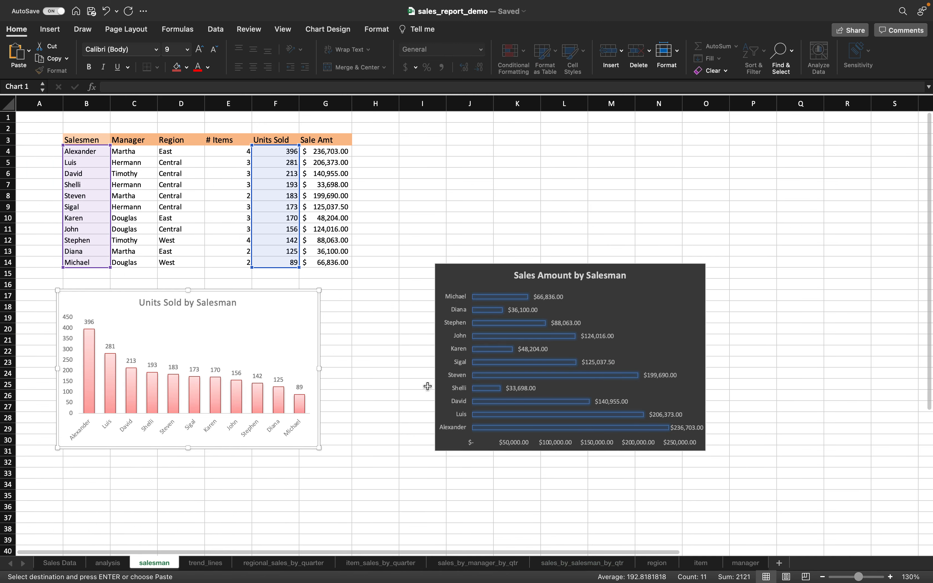
drag(83, 152, 100, 262)
key(super+c)
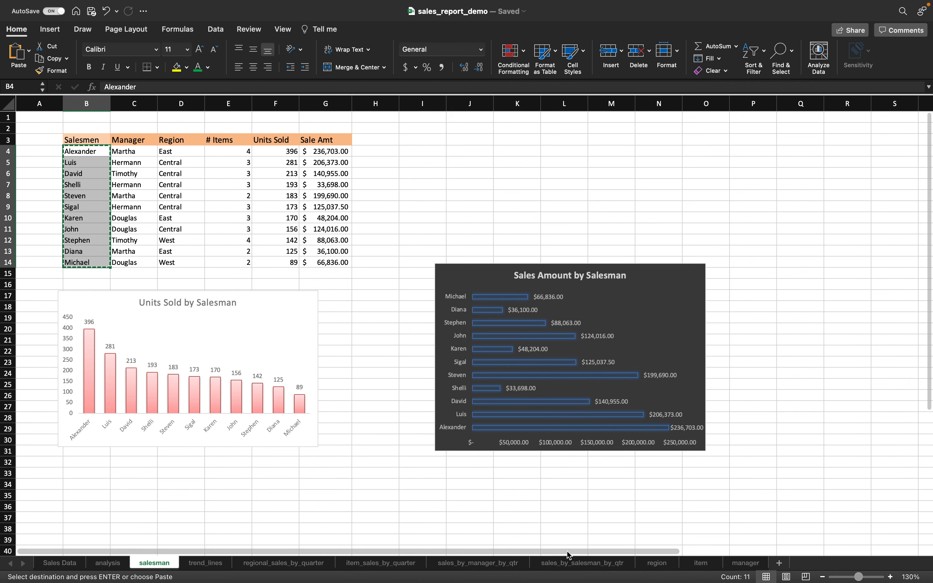
click(570, 563)
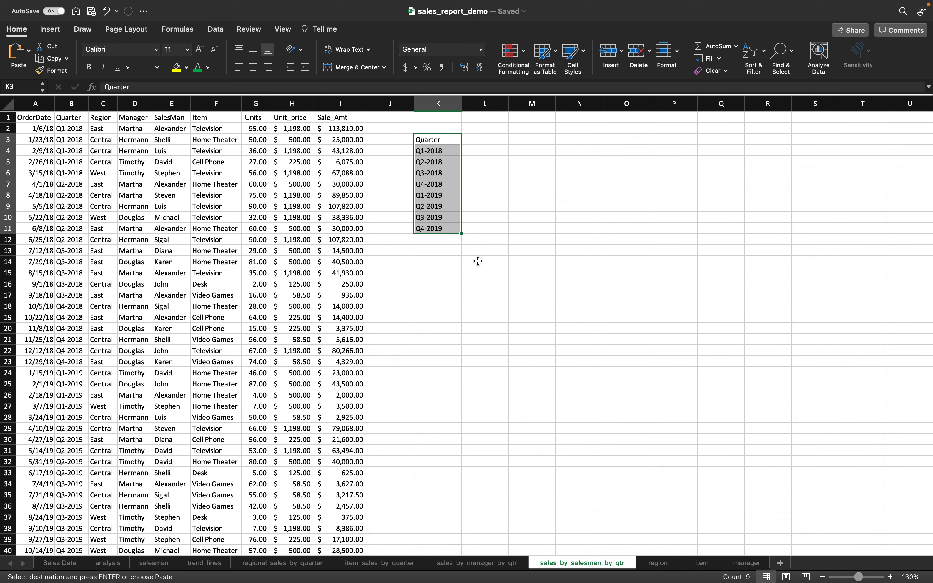
click(435, 269)
right_click(435, 269)
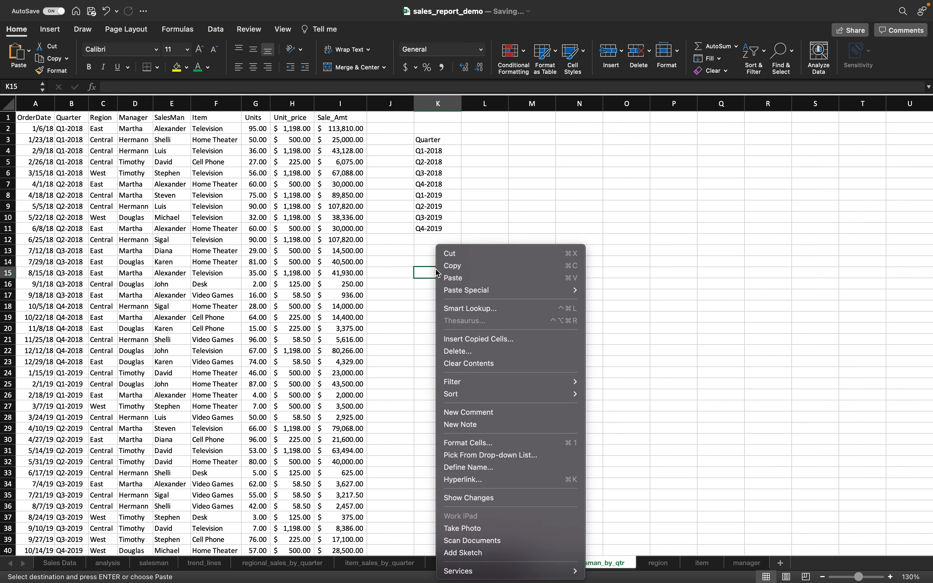
mouse_move(557, 291)
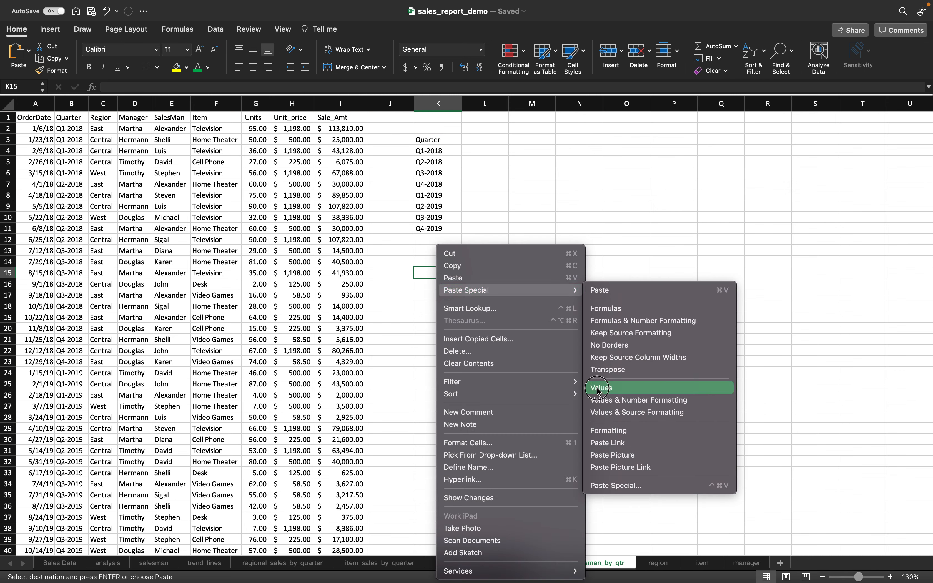
click(598, 388)
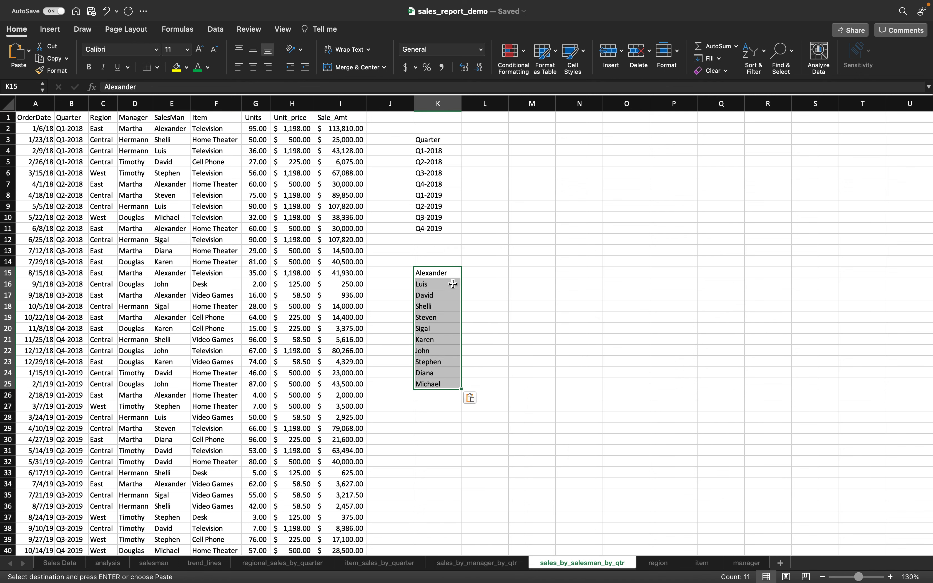
click(482, 144)
- Paste the salesman names transposed across row 3 from L3 and clear the old K15:K25 list
right_click(481, 144)
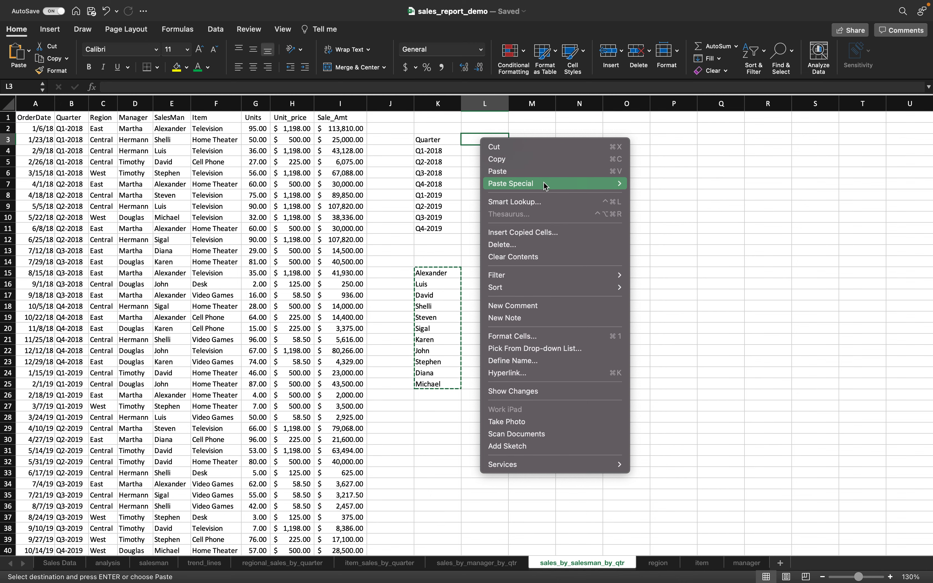
mouse_move(545, 185)
click(686, 264)
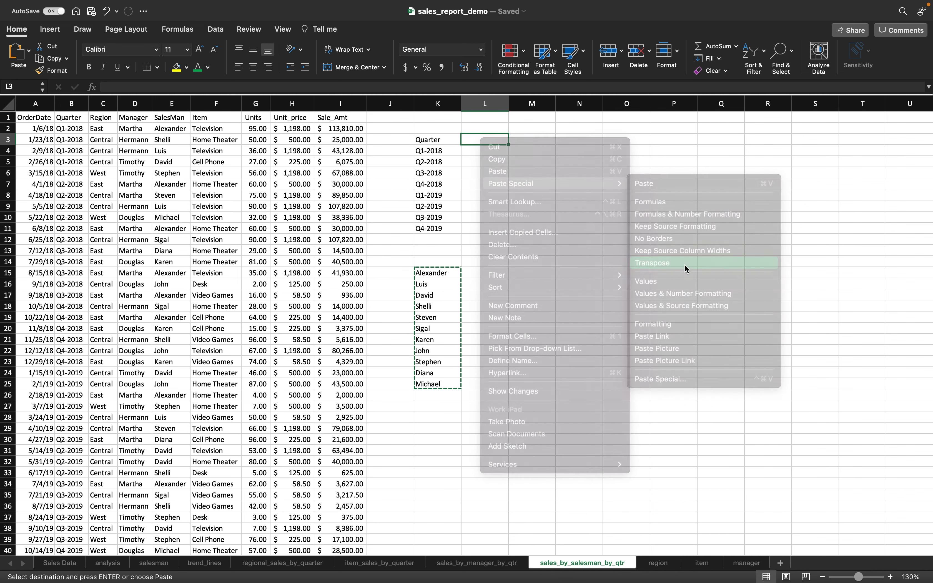
scroll(627, 200, right, 5)
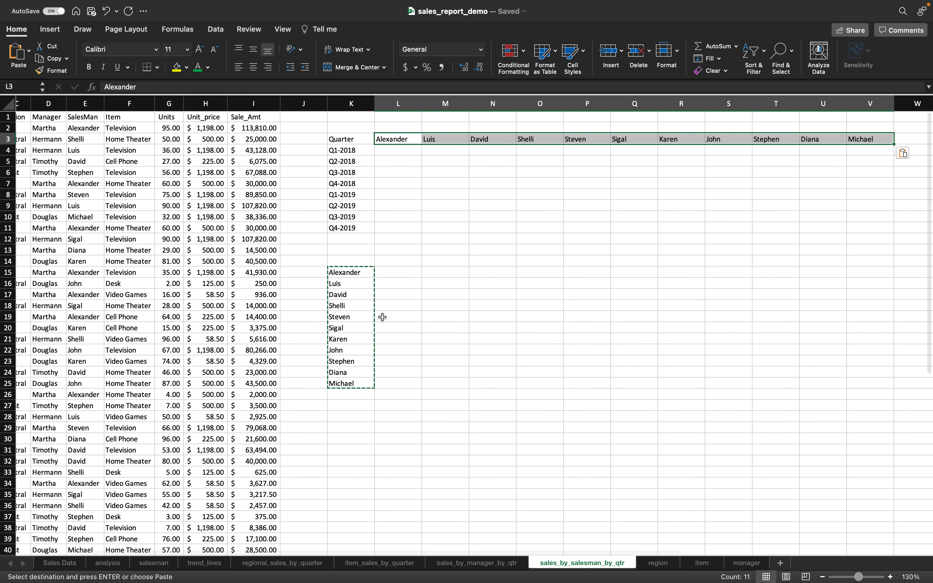
key(Escape)
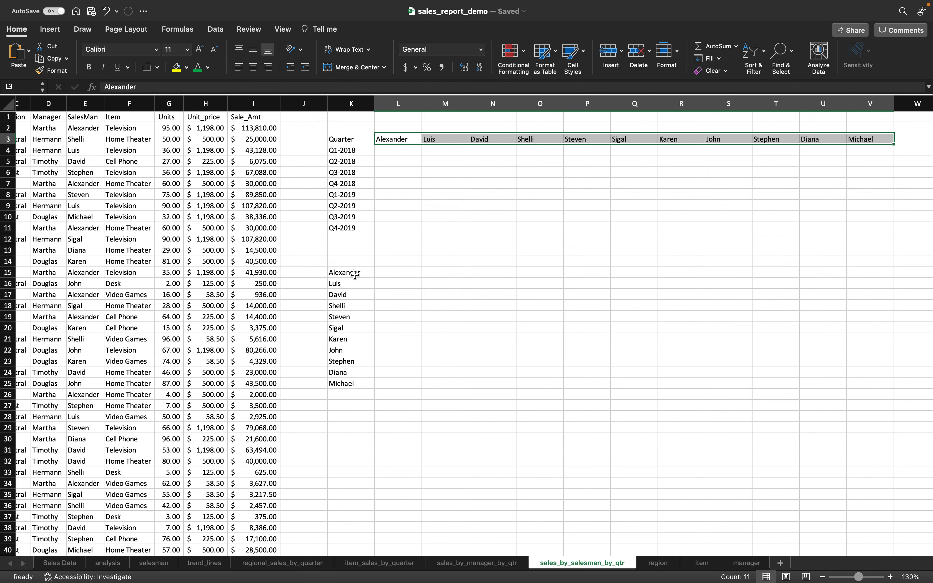
drag(355, 274, 358, 386)
key(Delete)
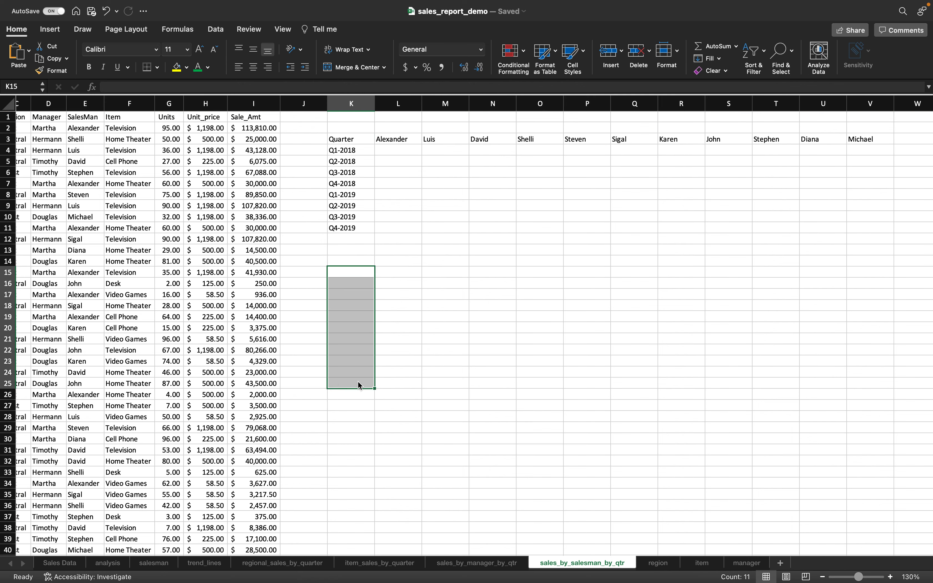
- Apply the 40% - Accent4 cell style to the salesman headers L3:V3
click(366, 143)
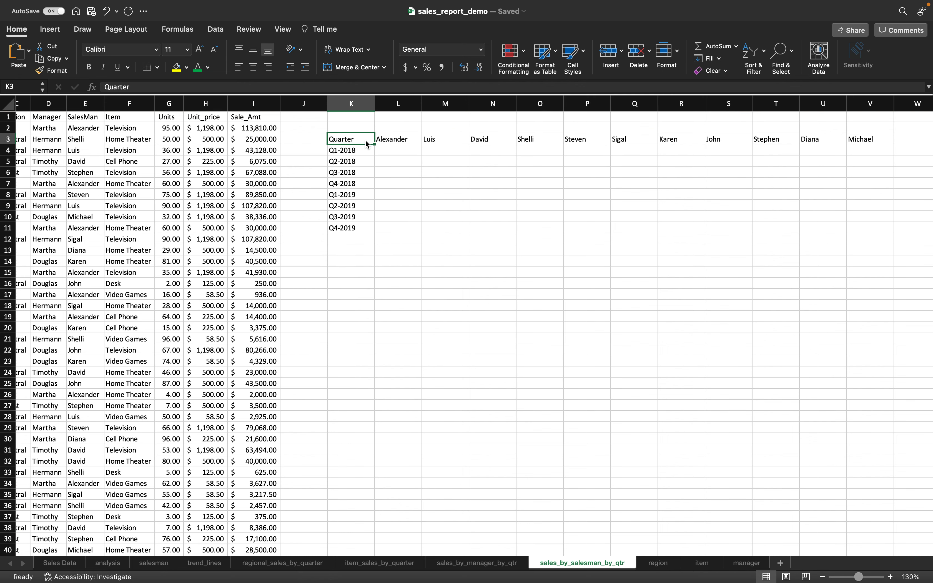
click(386, 137)
key(ctrl+shift+Right)
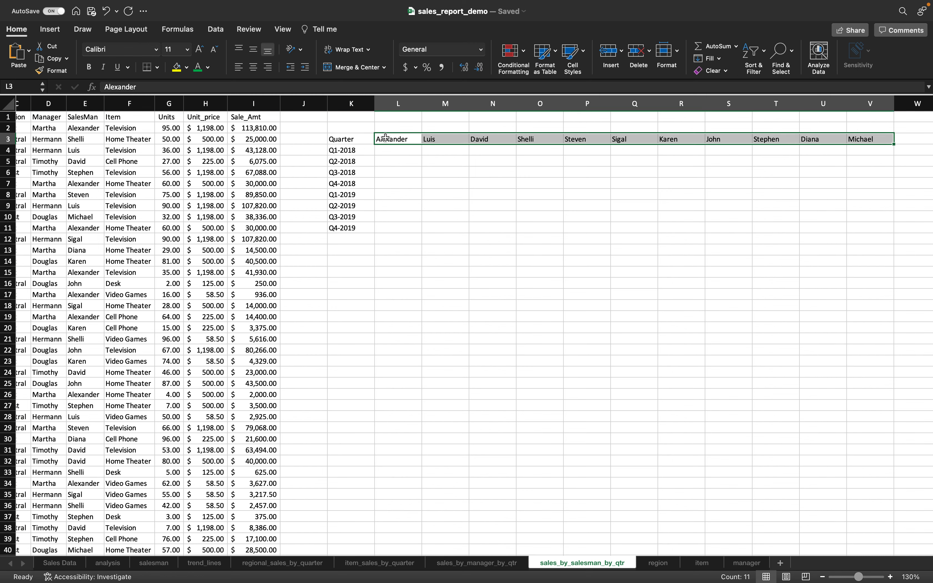
click(586, 51)
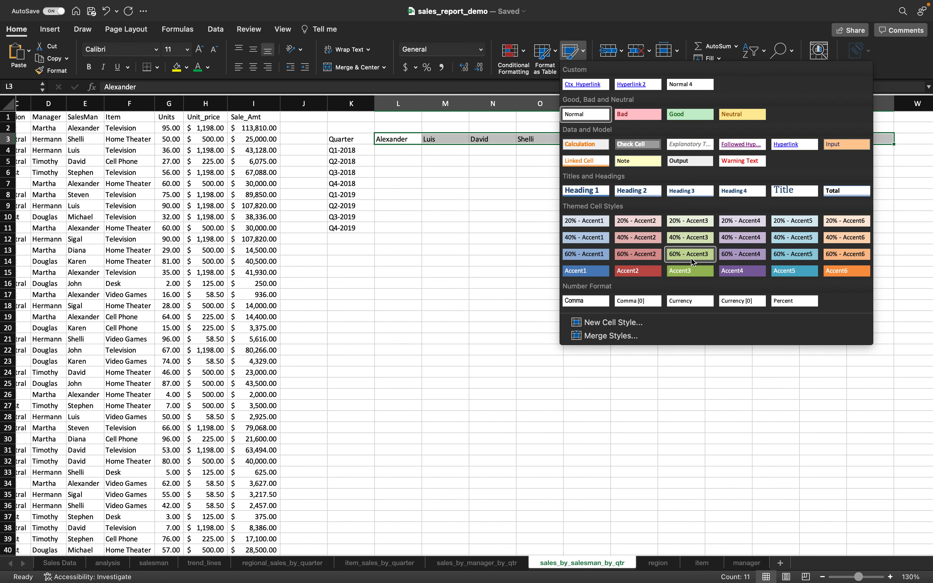
click(728, 241)
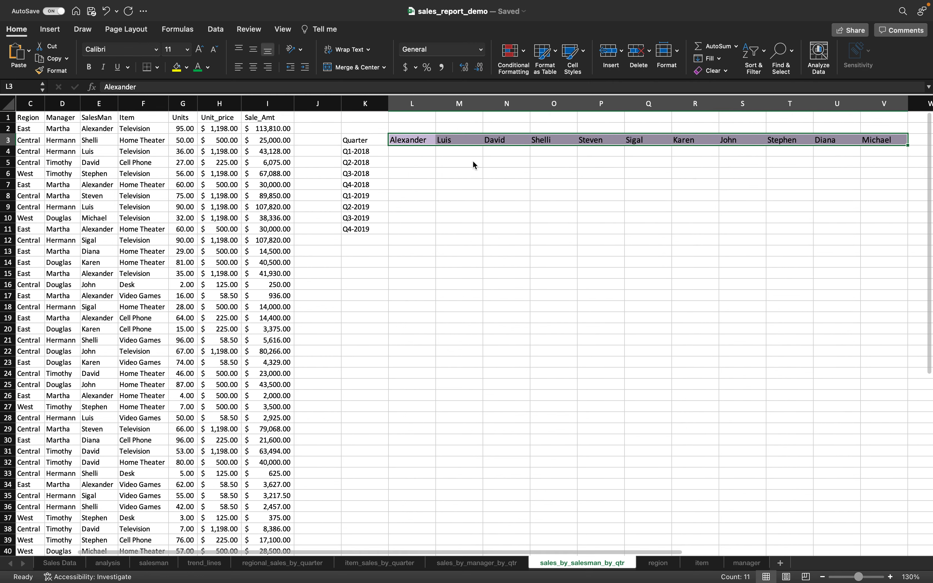
click(473, 161)
scroll(438, 251, left, 3)
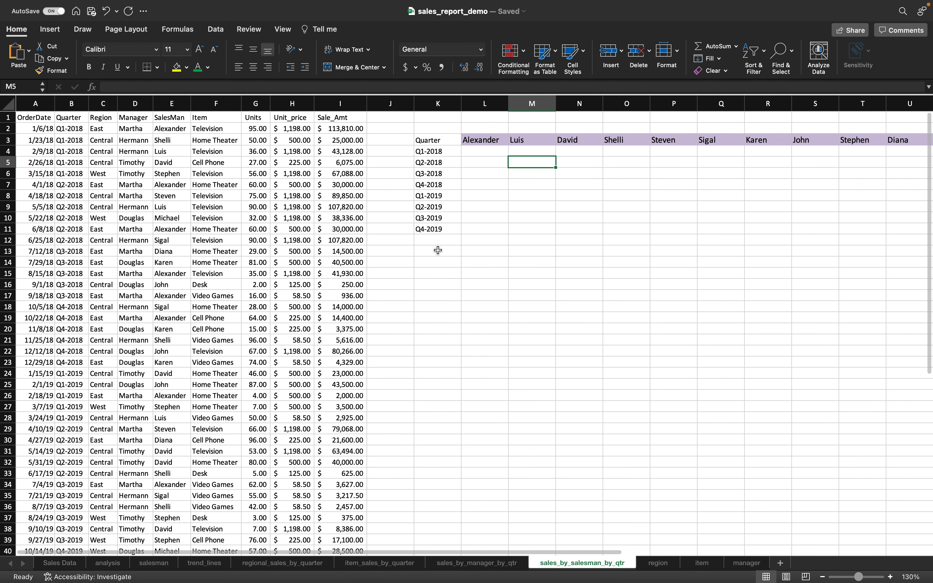
- Select cell L4, where salesman Alexander (L3) meets quarter Q1-2018 (K4)
scroll(438, 251, down, 2)
scroll(438, 250, up, 2)
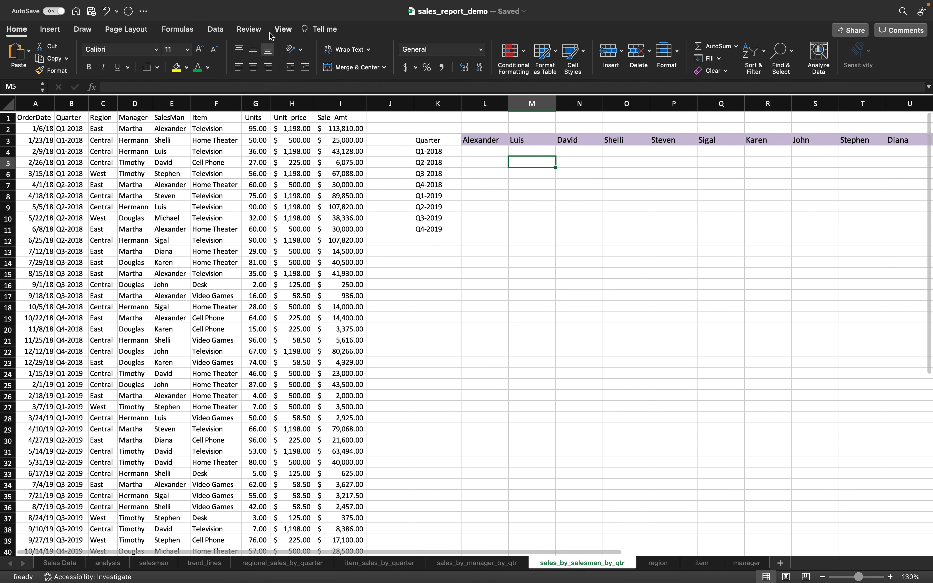
click(283, 29)
click(524, 255)
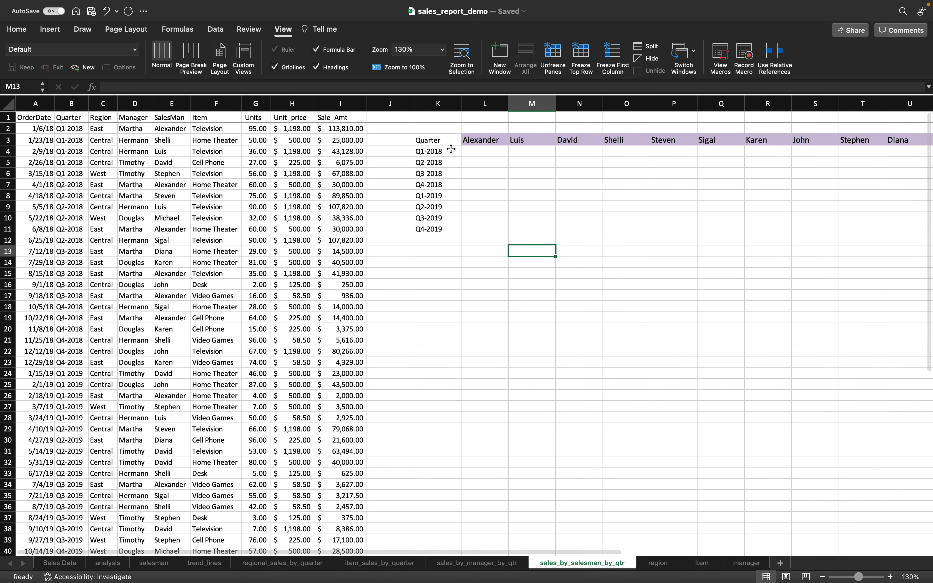
click(478, 140)
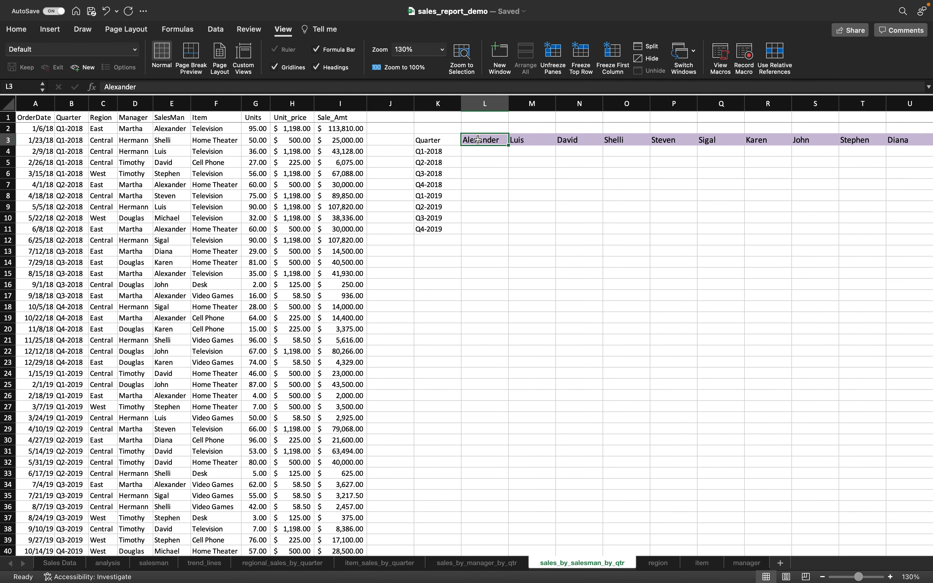
click(451, 150)
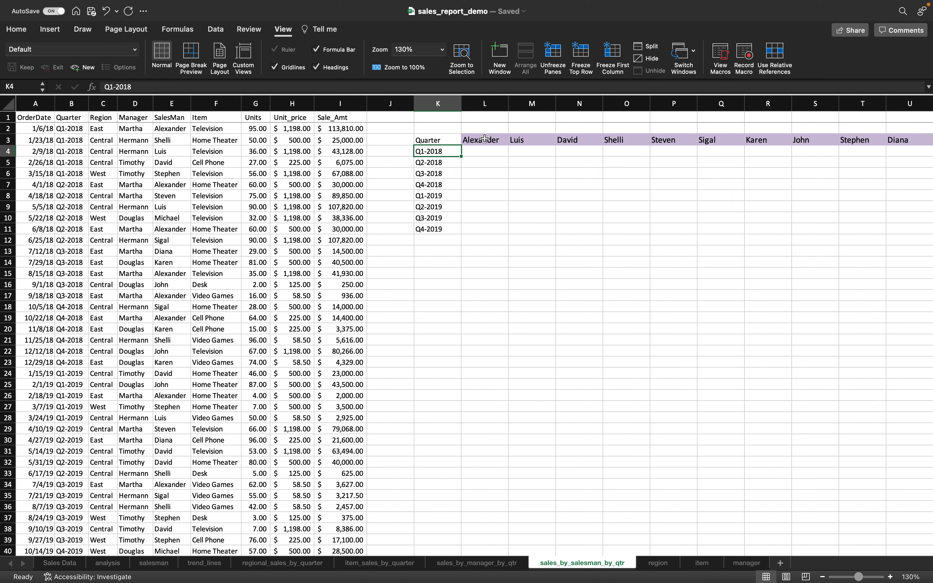
click(485, 139)
click(478, 152)
- Draft =SUMIFS in L4 summing I2:I44 where B2:B44 matches K4, with criterion L3
text(=)
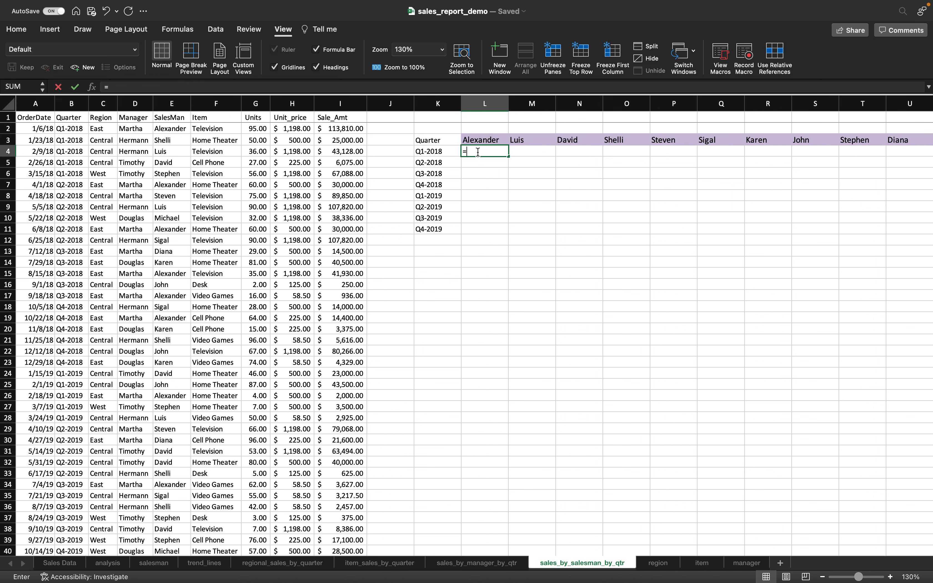
text(sumifs()
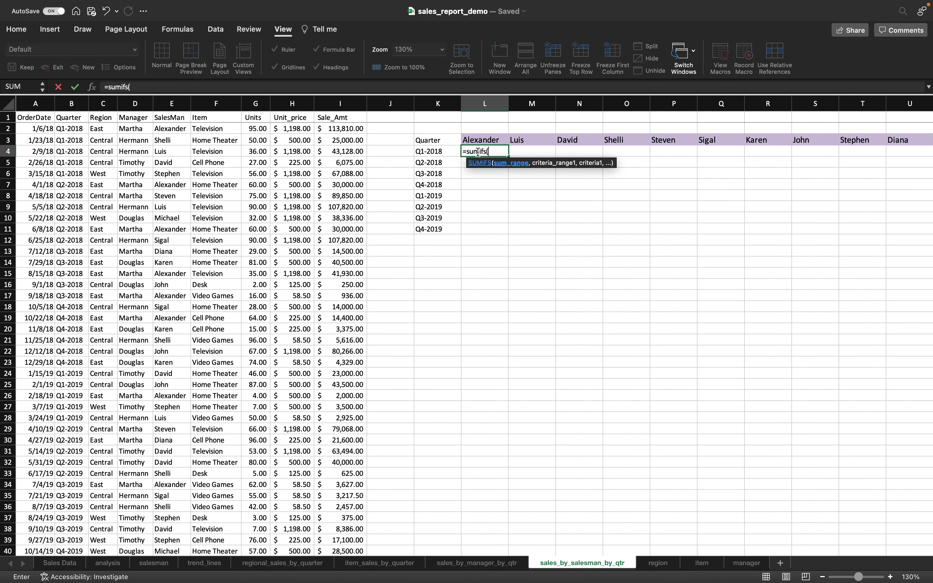
click(344, 129)
key(super+shift+Down)
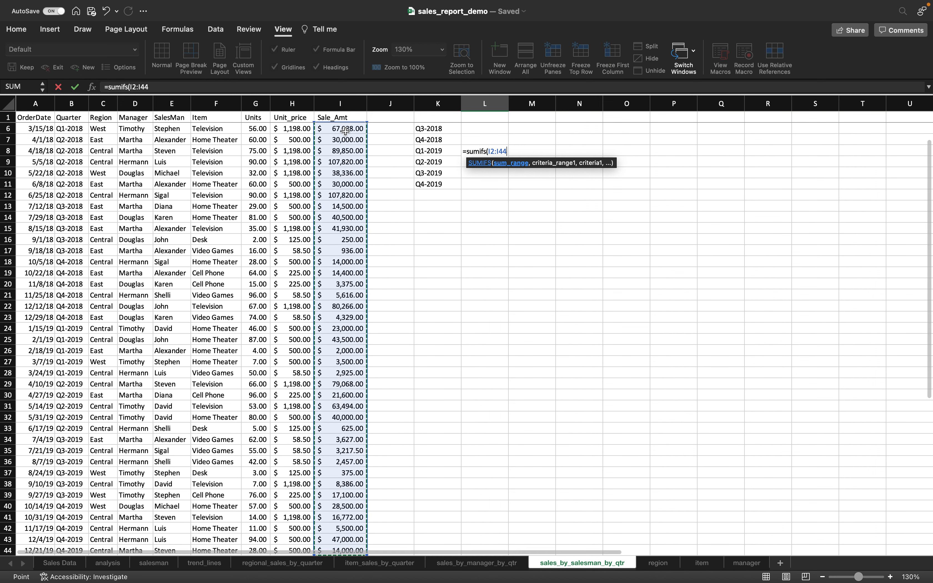
text(,)
scroll(469, 213, up, 3)
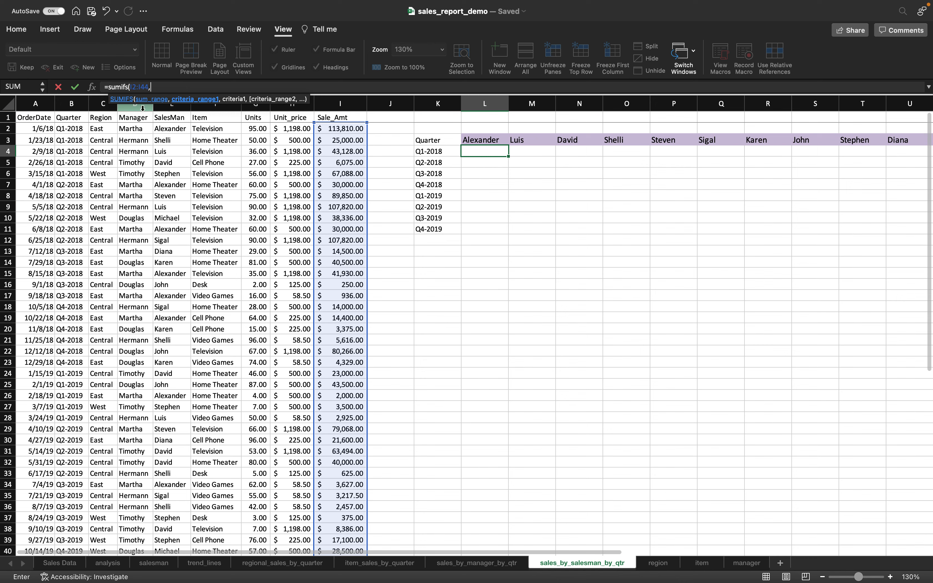
click(68, 128)
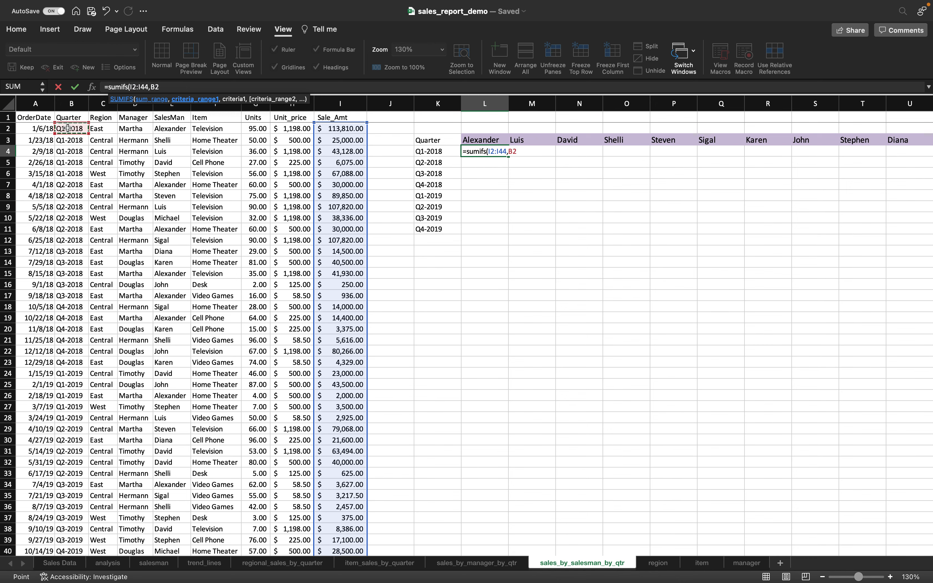
key(super+shift+Down)
text(,)
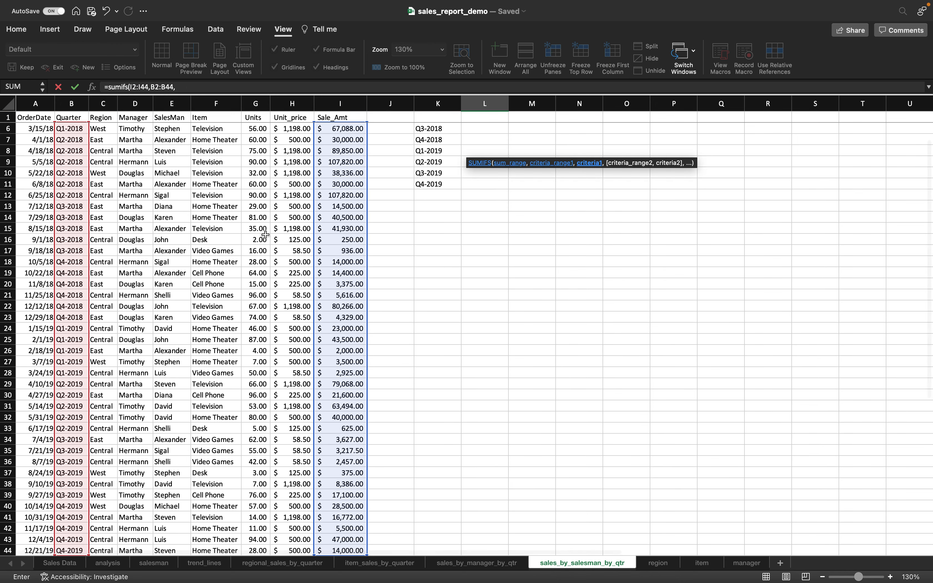
scroll(265, 235, up, 2)
click(436, 151)
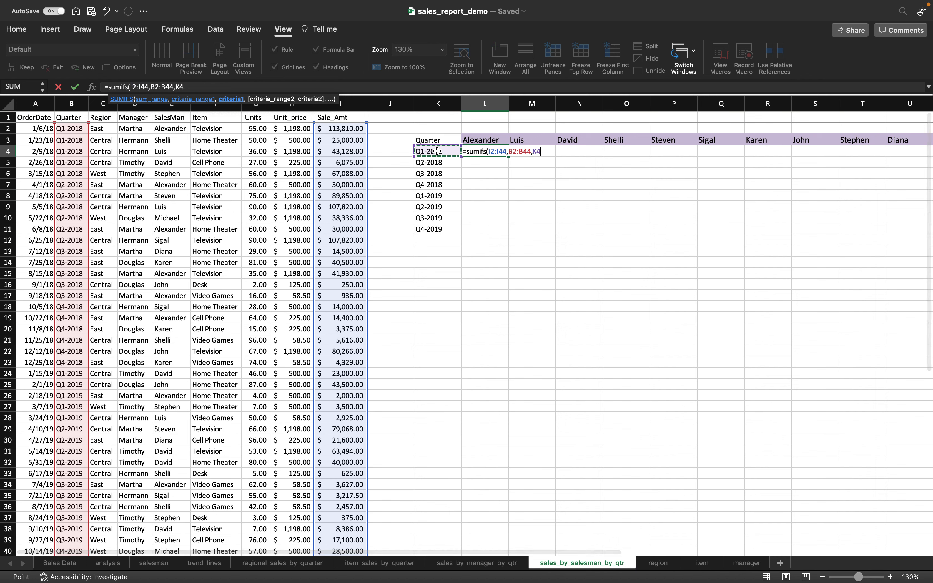
text(,)
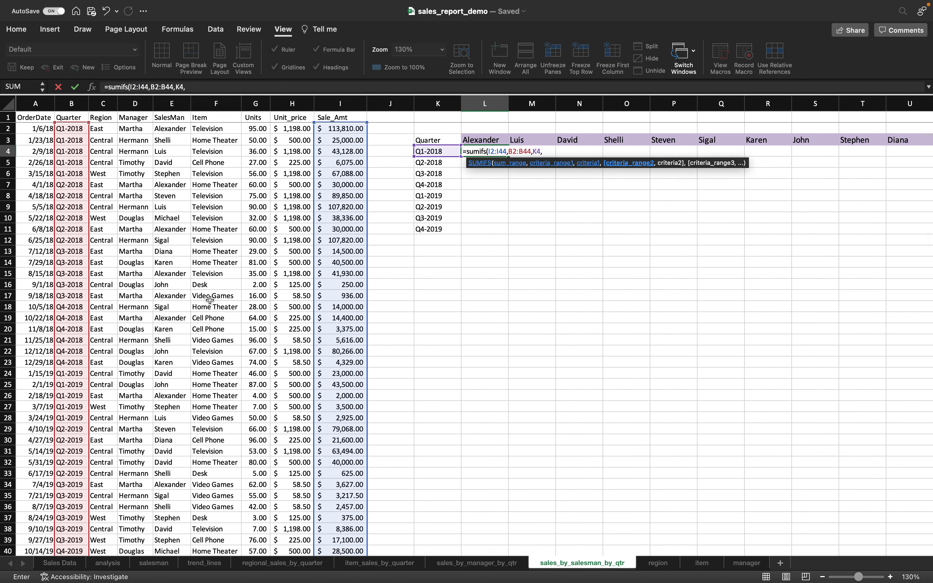
click(164, 128)
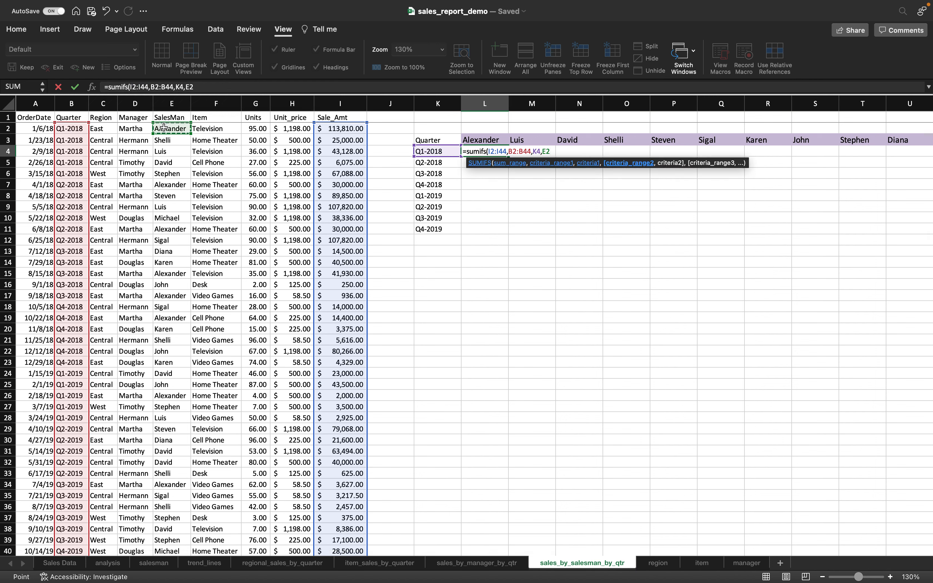
key(super+shift+Down)
scroll(314, 191, up, 4)
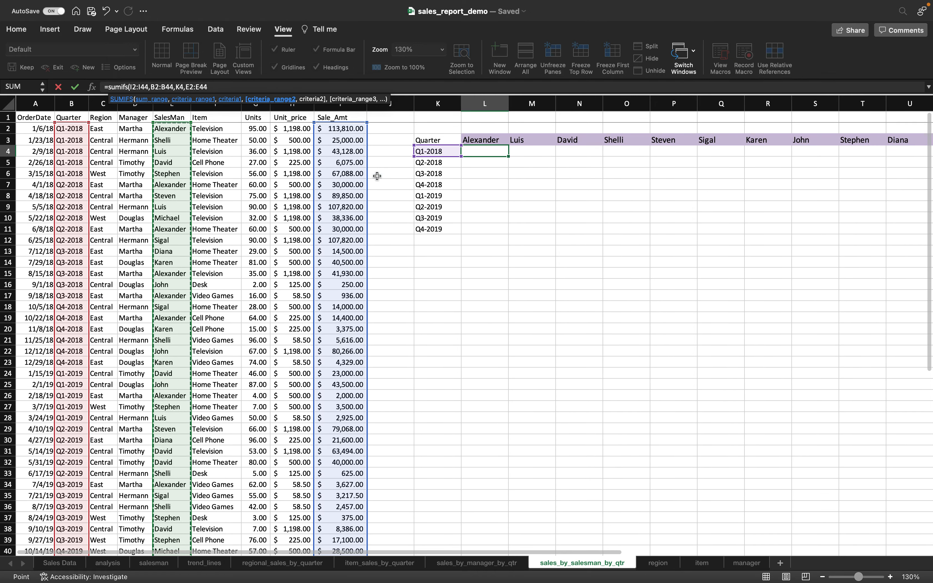
click(493, 140)
text())
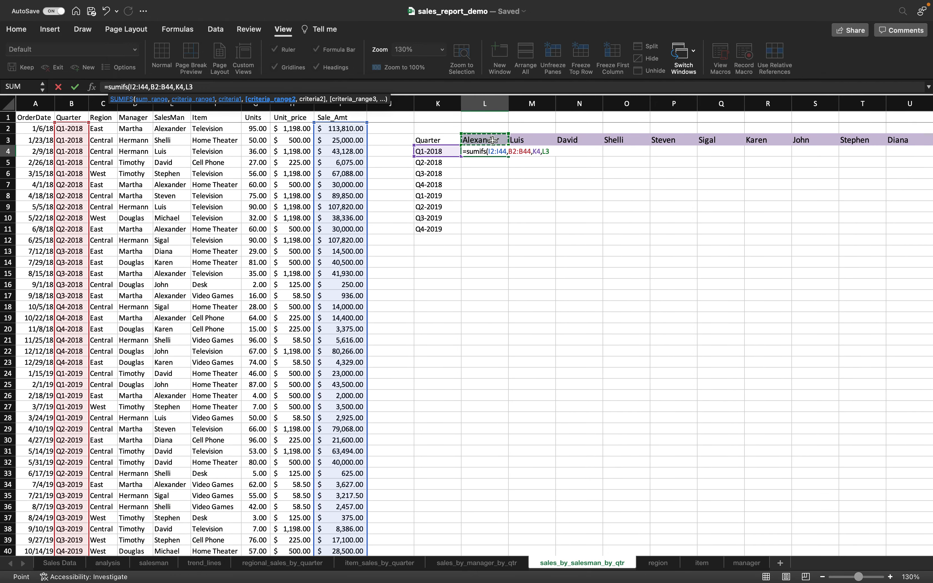
- Lock the formula's ranges with $ signs and commit, which triggers a too-few-arguments alert
click(131, 87)
text($I)
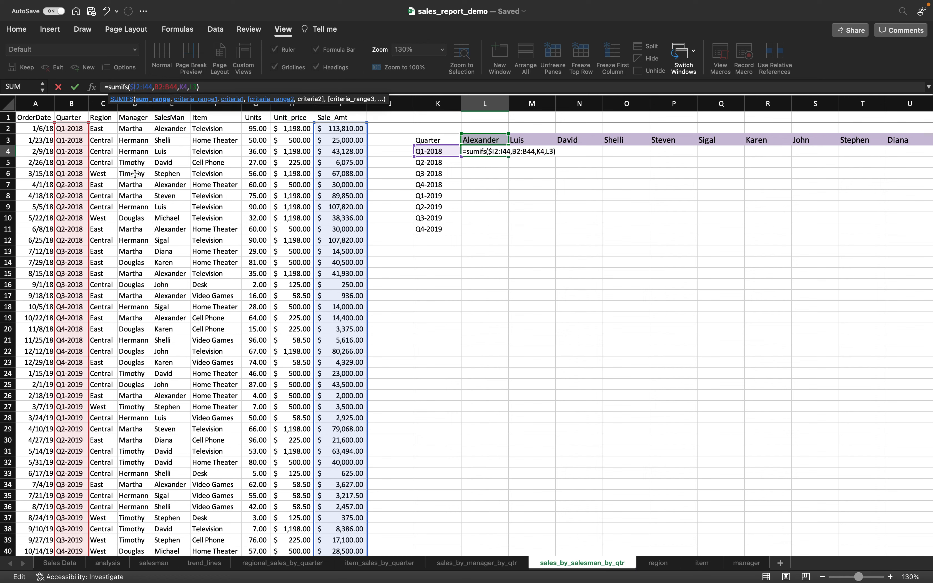
text($2:$I$)
key(Right)
key(Right)
key(Right)
text($)
key(Right)
text($I)
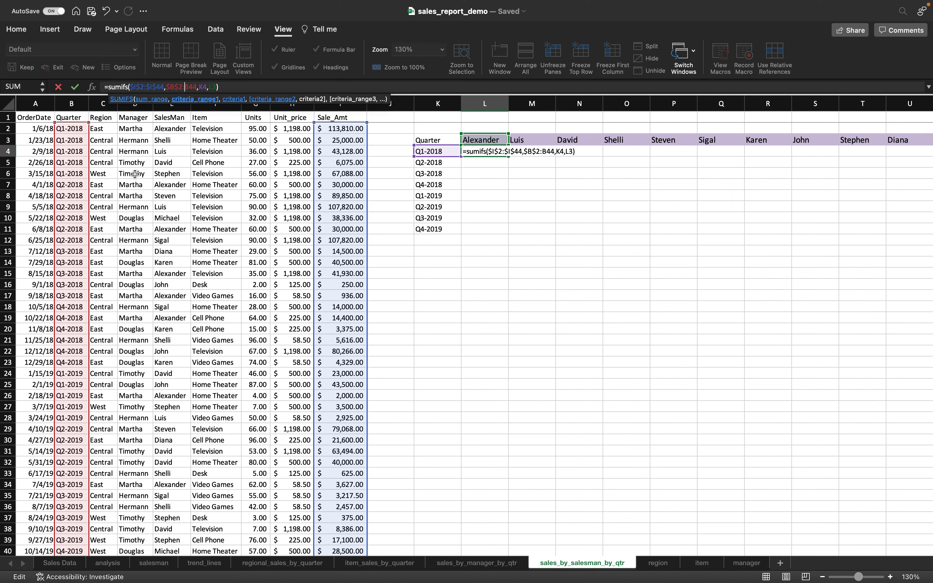
text($)
key(Right)
text($)
key(Right)
key(Right)
key(Right)
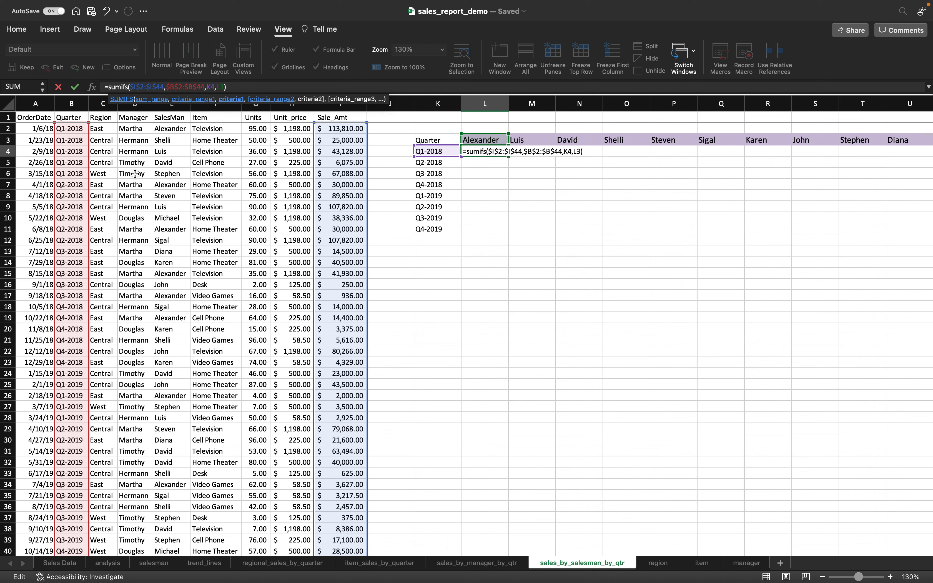
text($)
click(224, 86)
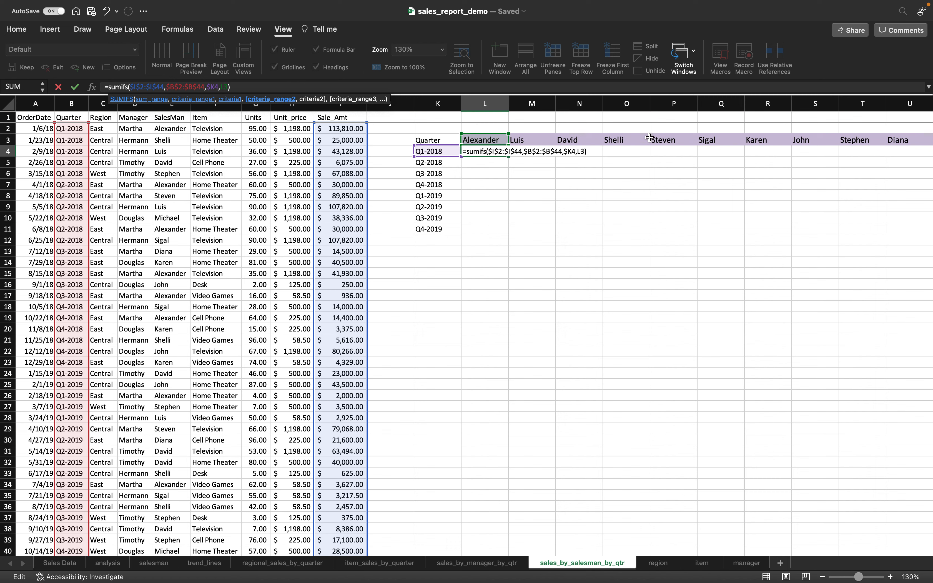
text($)
key(Return)
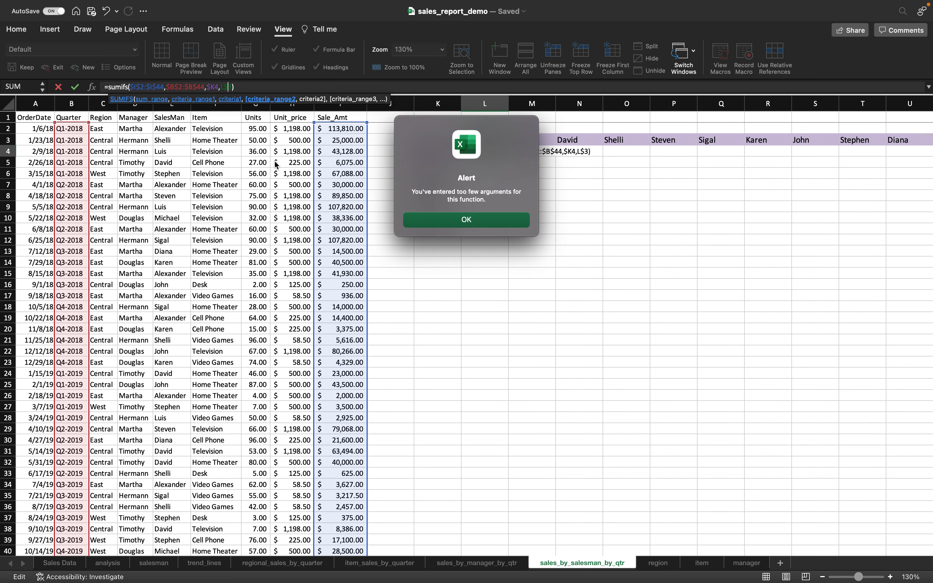
- Dismiss the alert, insert the absolute salesman range $E$2:$E$44 before L$3, and commit to get 113810
click(434, 220)
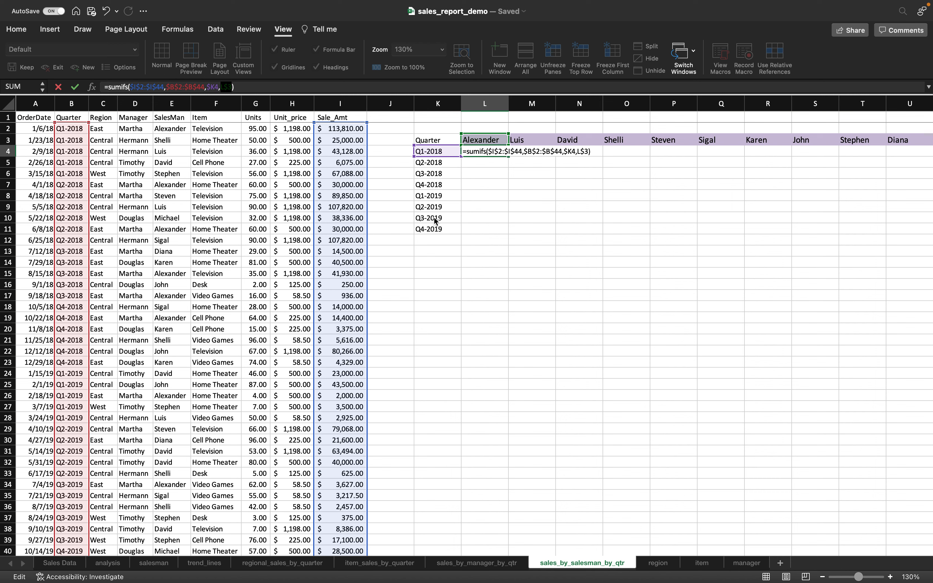
click(222, 87)
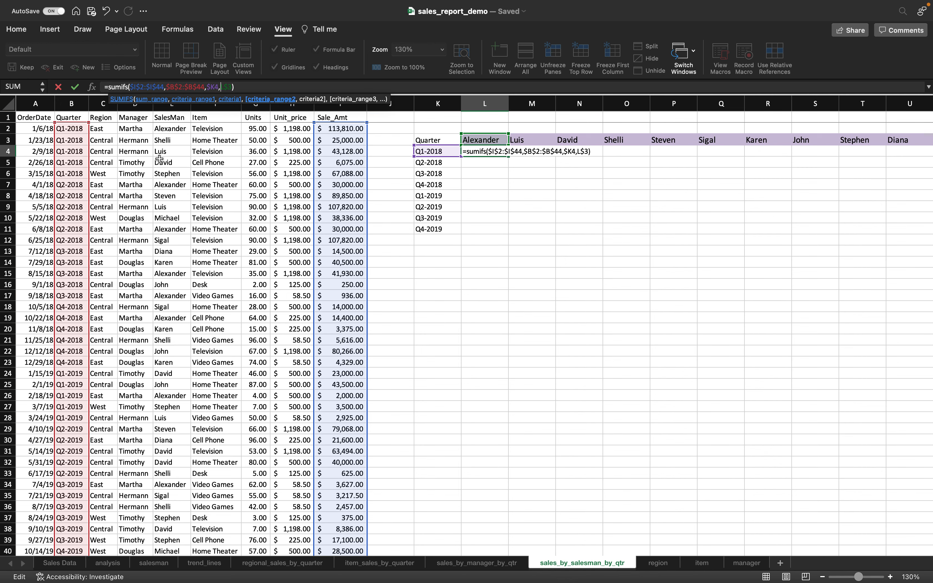
click(168, 128)
key(ctrl+shift+Down)
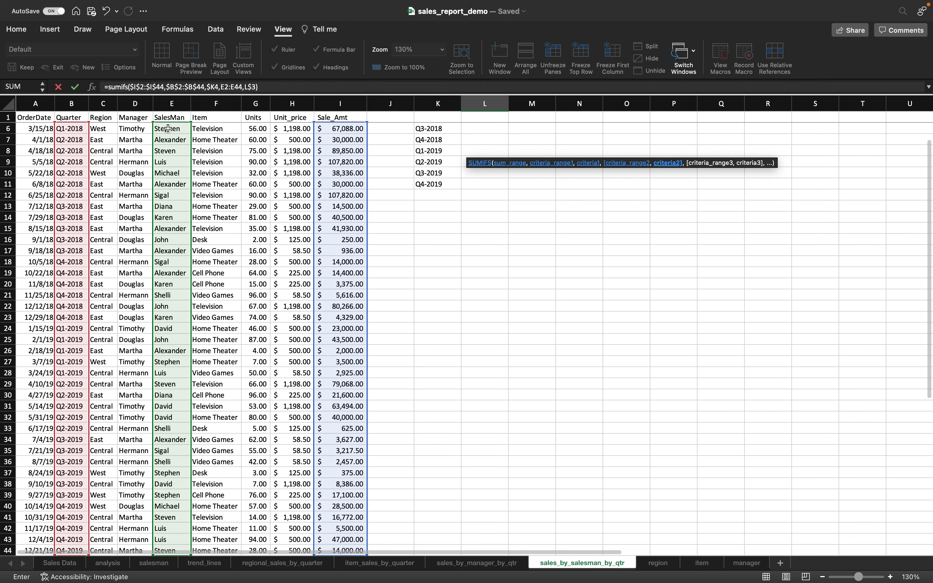
click(221, 87)
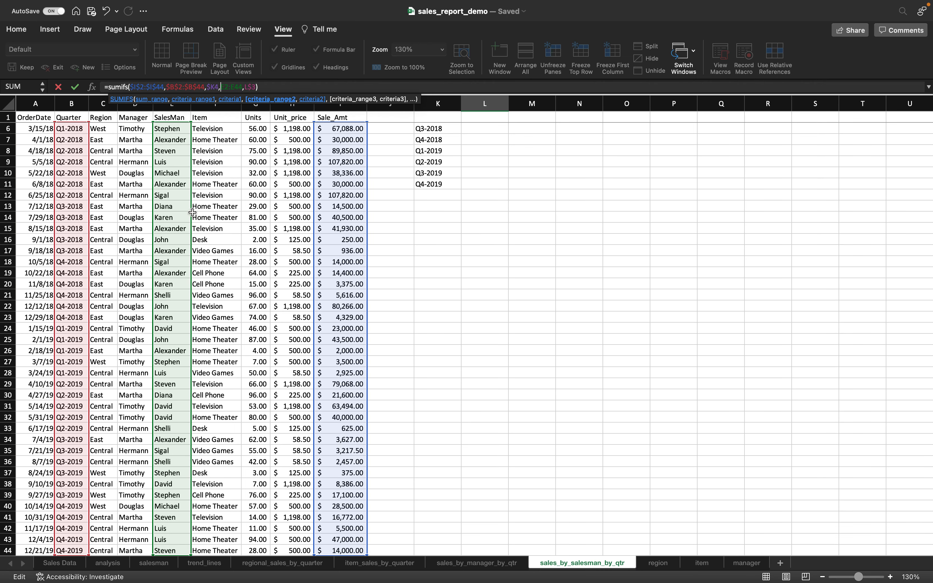
text($I$2:$)
key(Right)
text($)
key(Right)
key(Right)
key(Right)
key(Right)
key(Right)
key(Right)
key(Right)
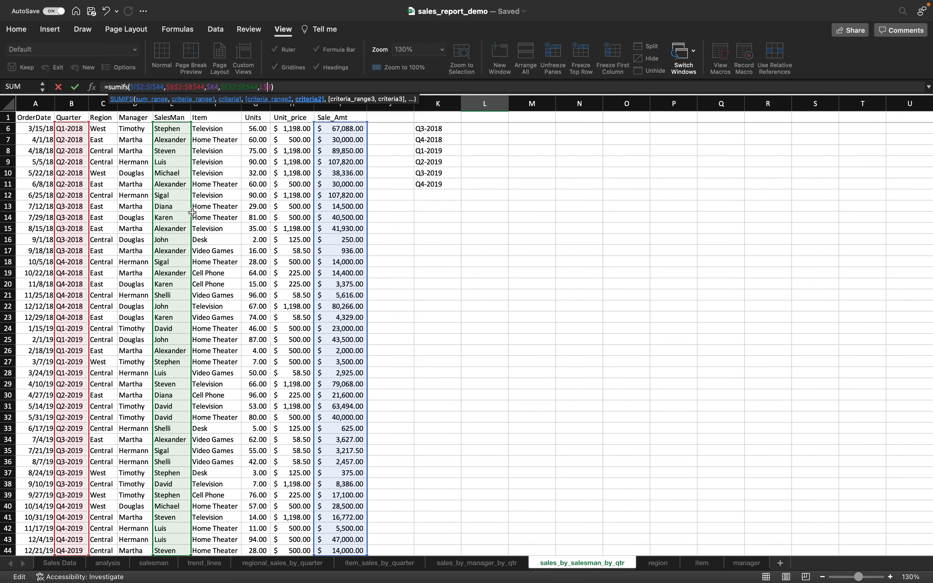
key(Return)
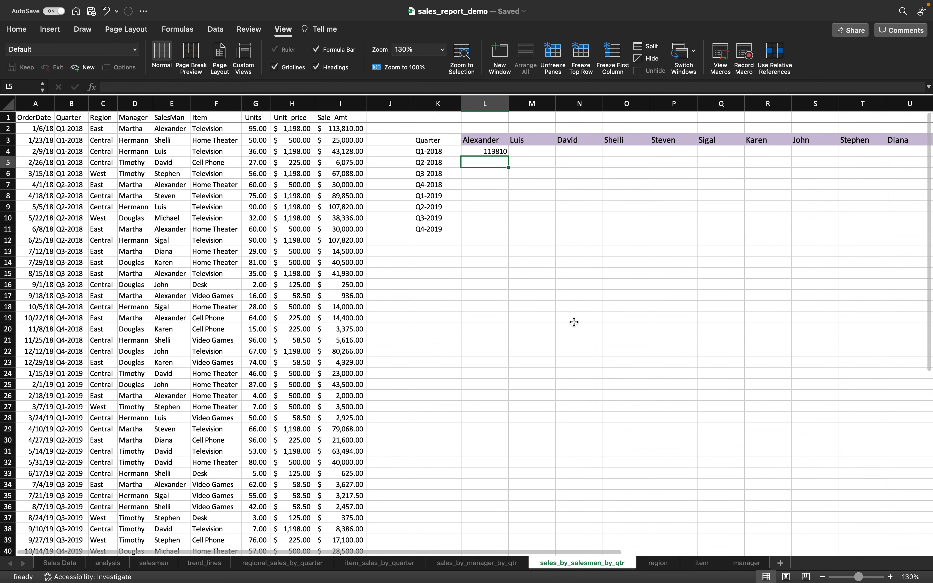
- Apply Accounting number format to the grid L4:V11
click(483, 153)
scroll(536, 229, right, 4)
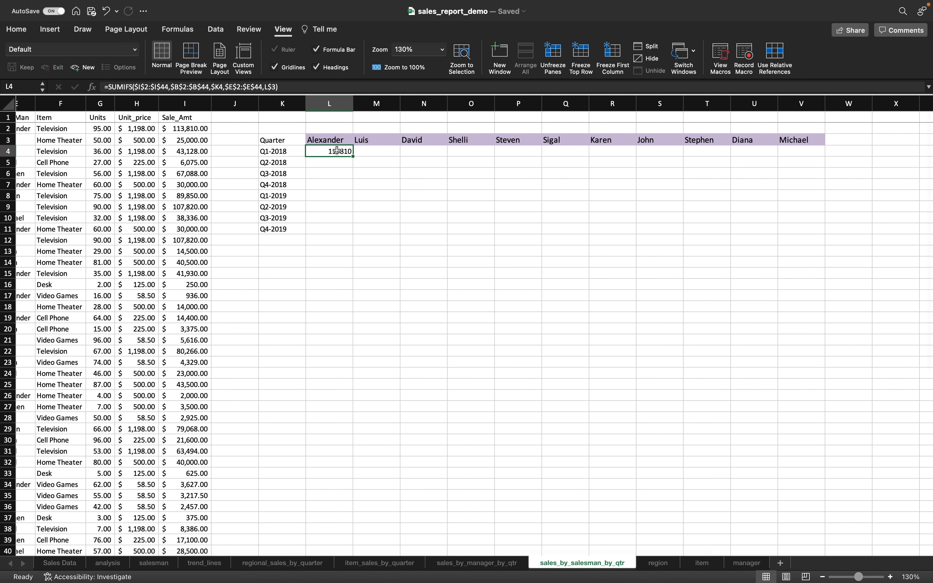
drag(341, 150, 797, 231)
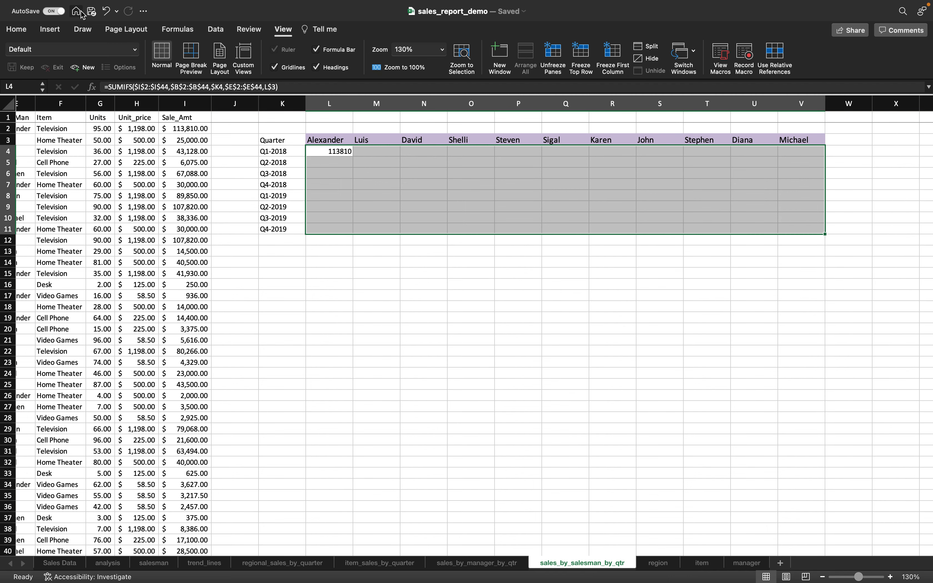
click(16, 29)
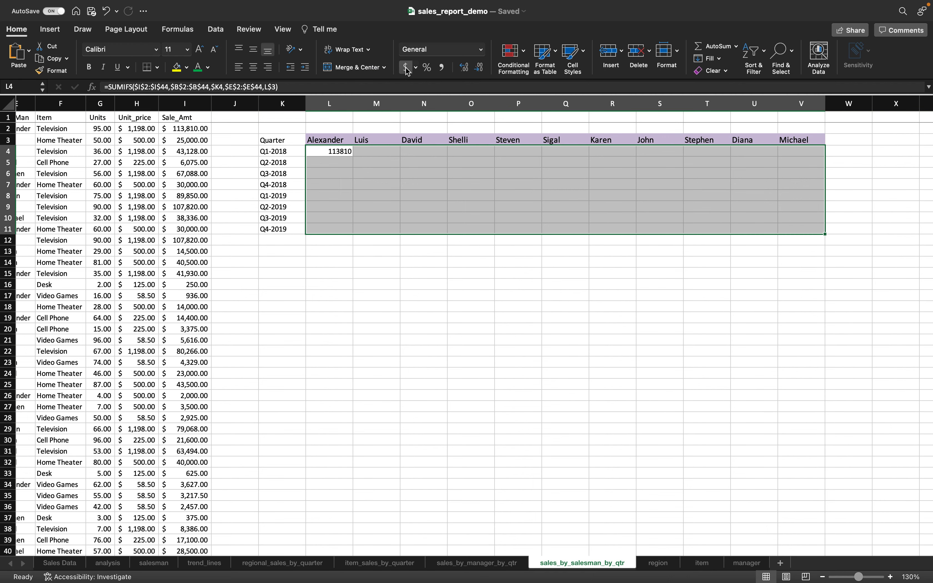
click(406, 69)
- Fill the L4 SUMIFS formula down to row 11 and across to column V
click(346, 153)
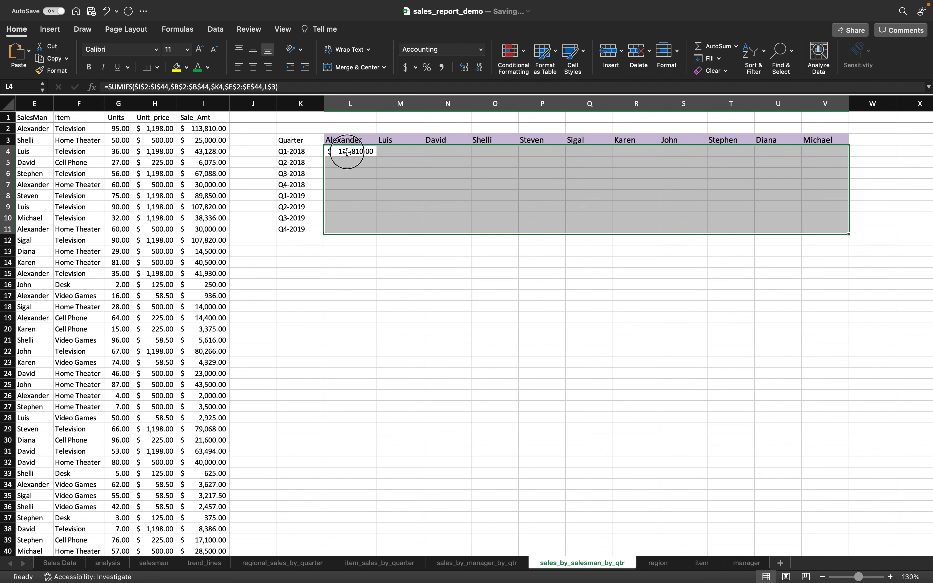
drag(379, 158, 379, 231)
click(363, 155)
drag(378, 156, 840, 156)
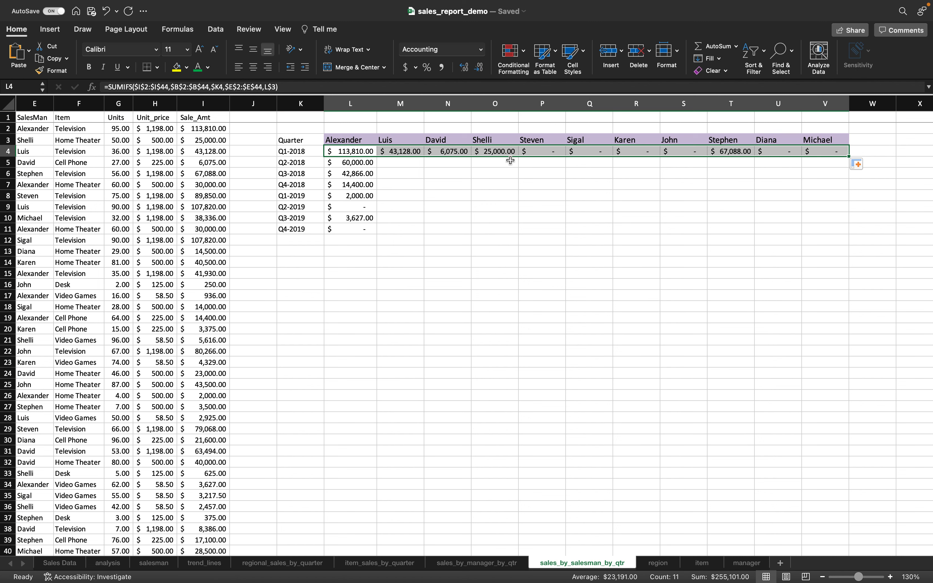
click(399, 150)
drag(424, 156, 428, 233)
click(447, 154)
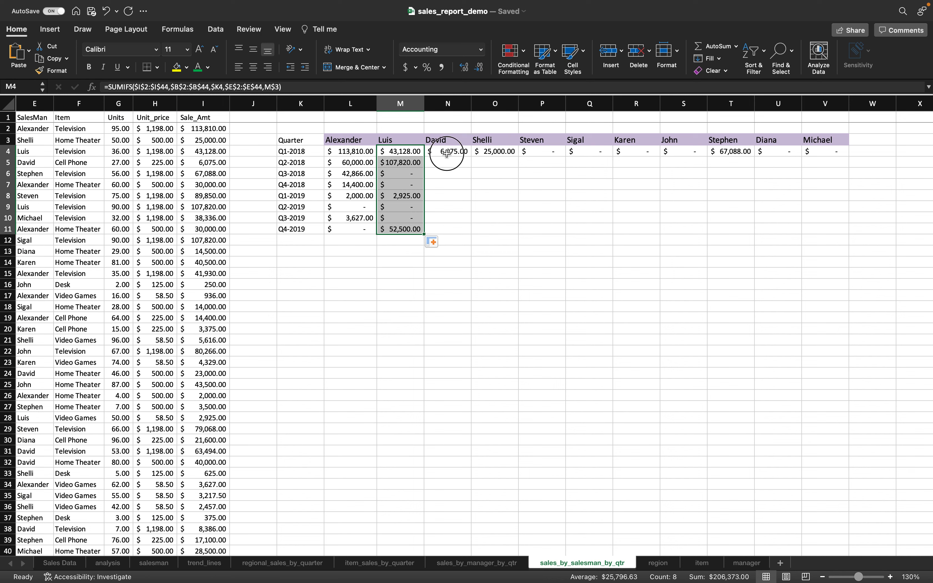
click(466, 149)
drag(465, 150, 852, 233)
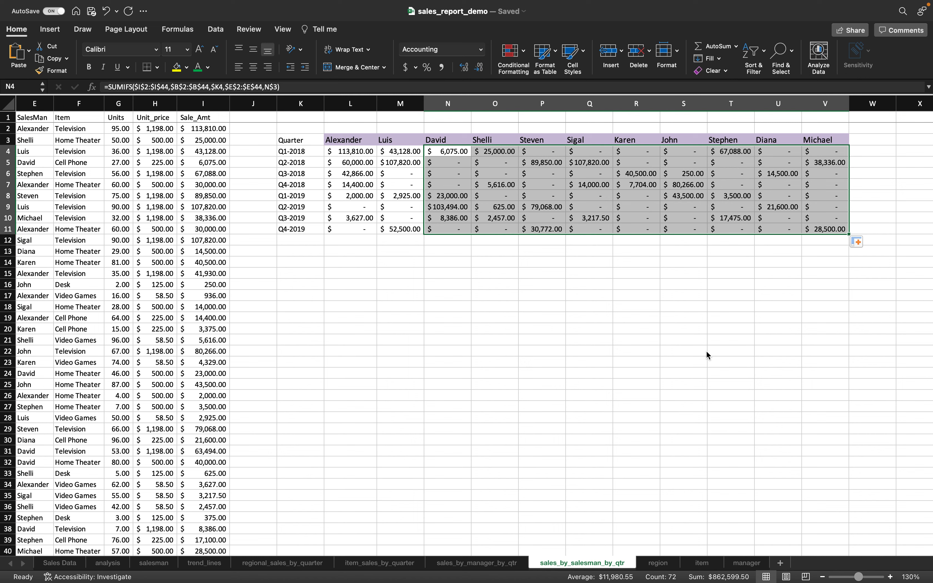
- Select the whole grid K3:V11 including its quarter and salesman headers
scroll(624, 306, right, 1)
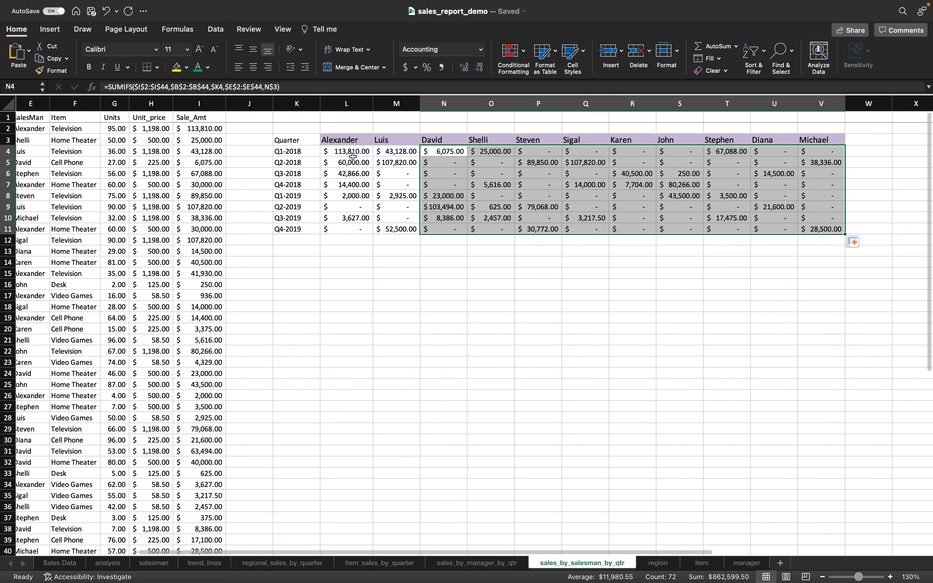
drag(288, 140, 817, 229)
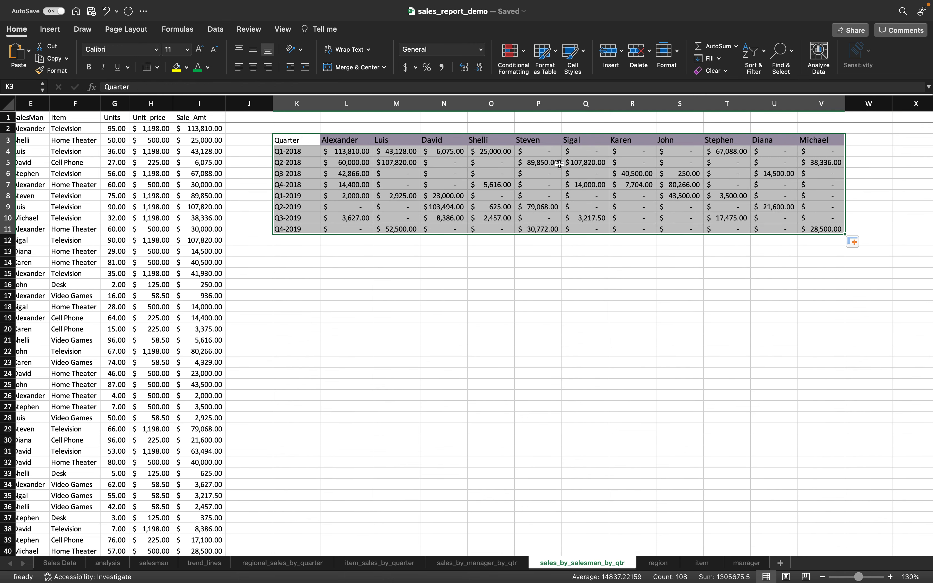
click(56, 30)
- Insert a Clustered Column chart from the selected K3:V11 grid
click(472, 51)
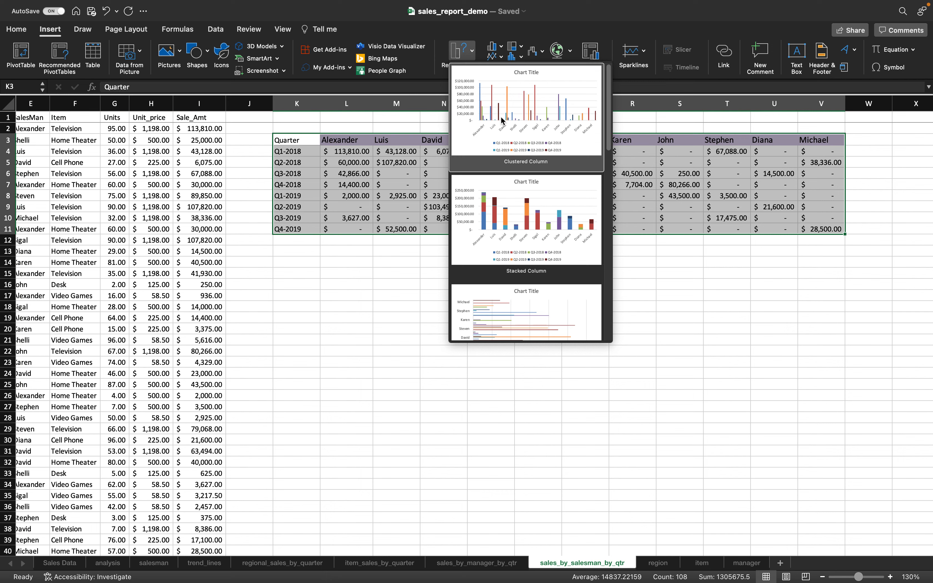
scroll(500, 132, down, 2)
scroll(500, 132, down, 10)
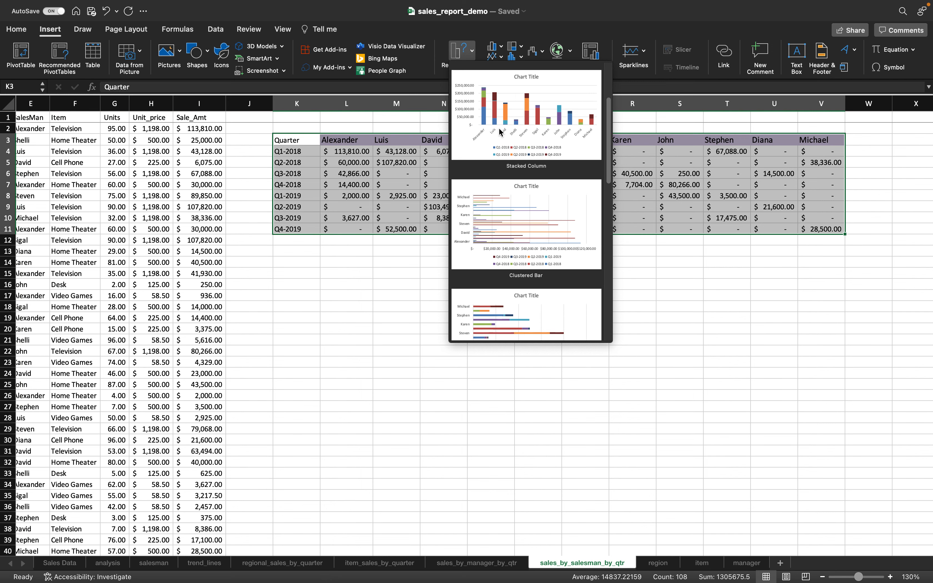
scroll(499, 132, up, 10)
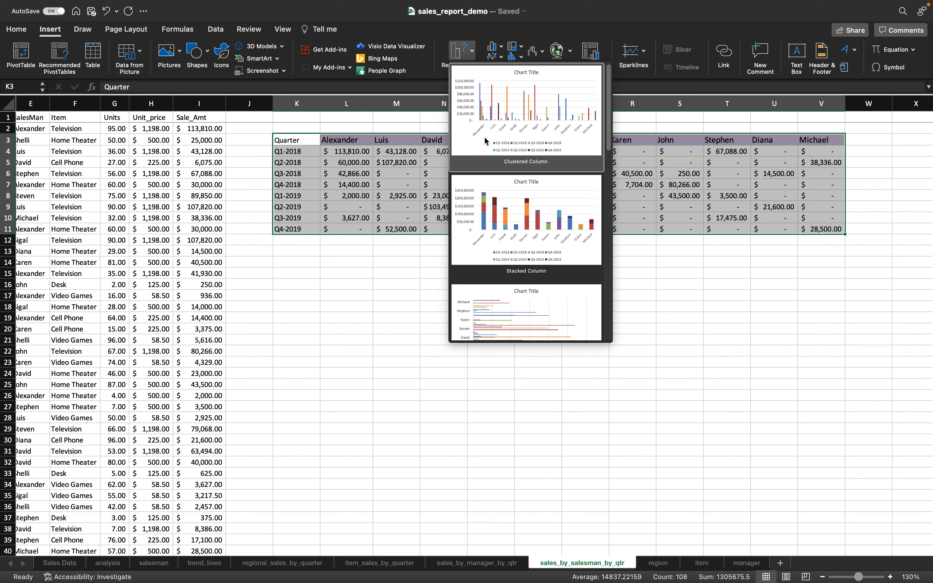
click(499, 133)
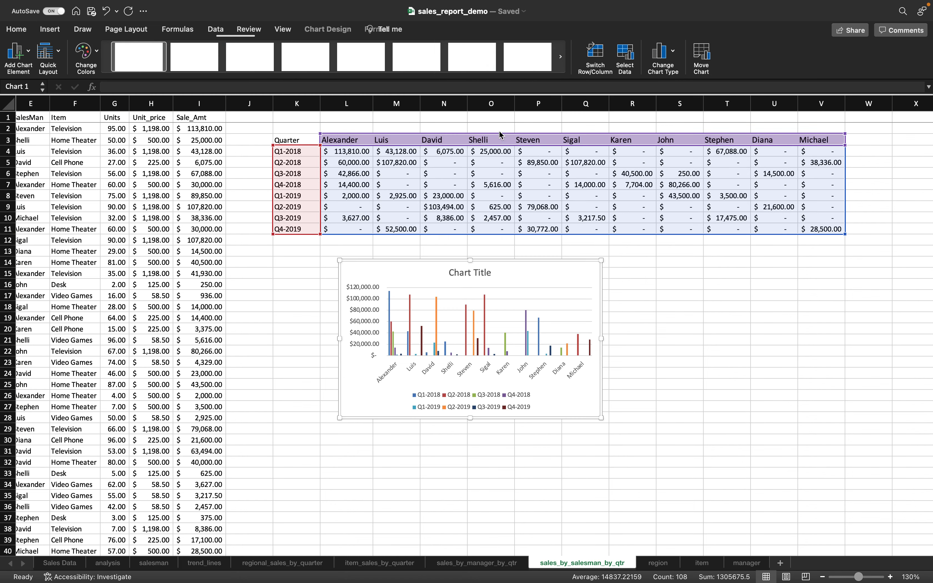
- Drag the chart's bottom-right corner outward to make it larger
drag(601, 418, 711, 482)
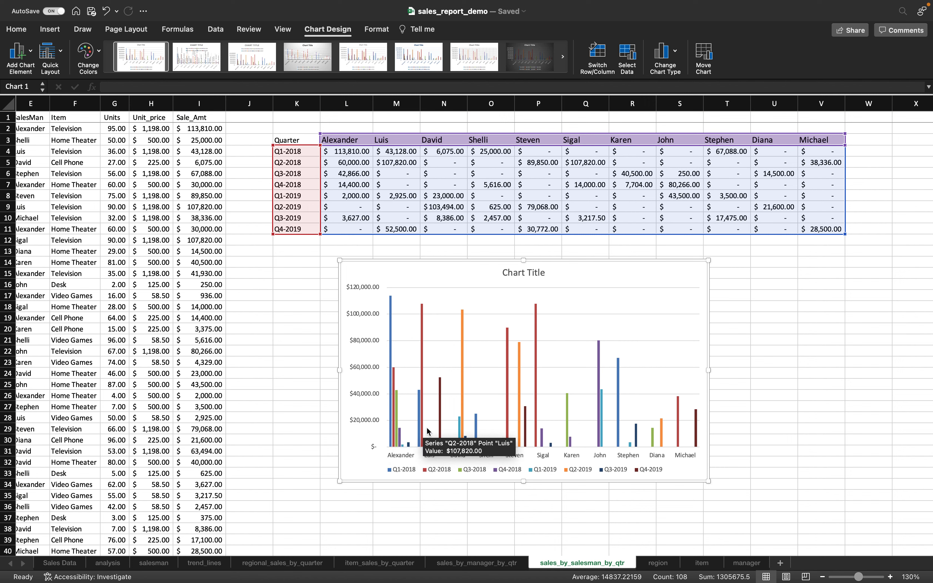
- Replace the 'Chart Title' placeholder with 'Sales for each Salesman across Quarters' and close the formatting pane
double_click(539, 277)
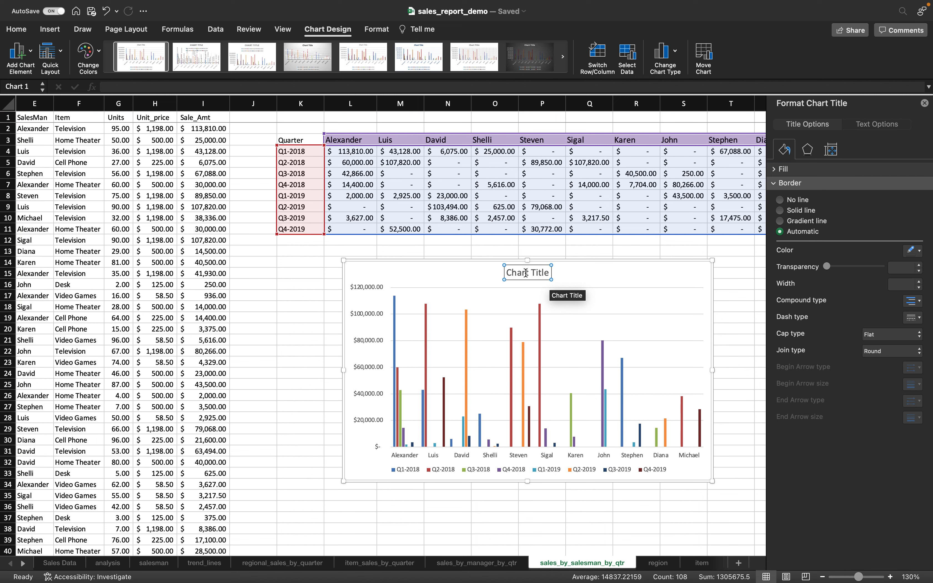
double_click(526, 273)
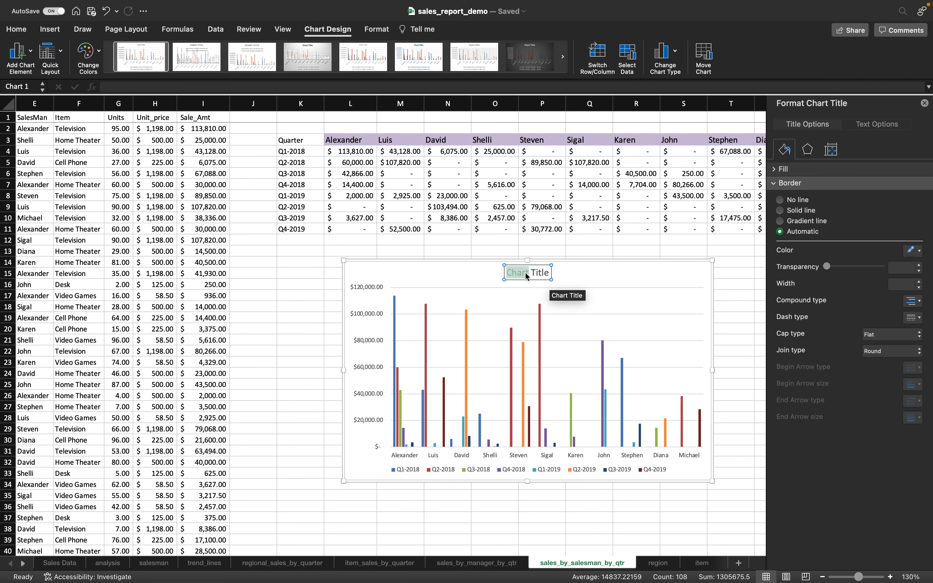
double_click(531, 271)
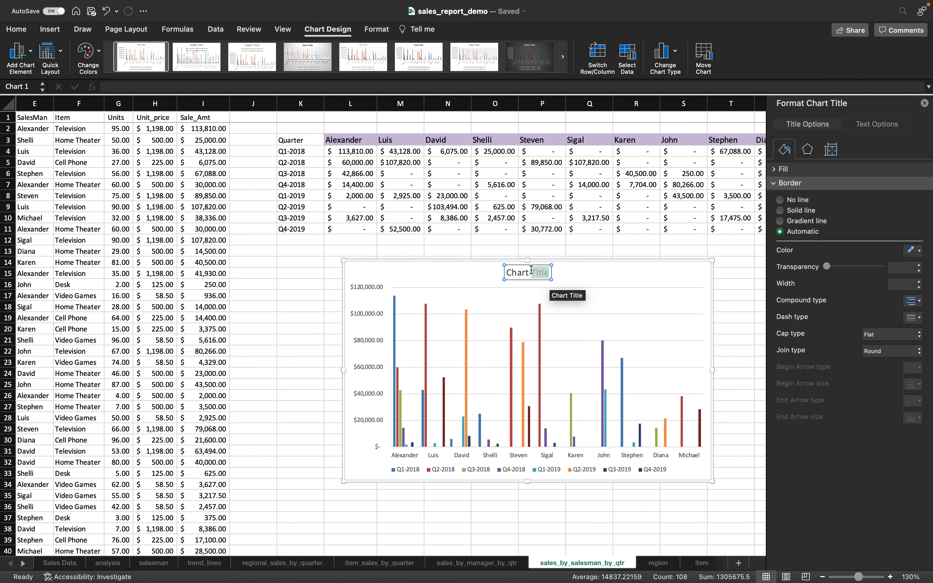
key(BackSpace)
key(BackSpace)
key(BackSpace)
key(BackSpace)
key(BackSpace)
key(BackSpace)
key(BackSpace)
text(Sales for each)
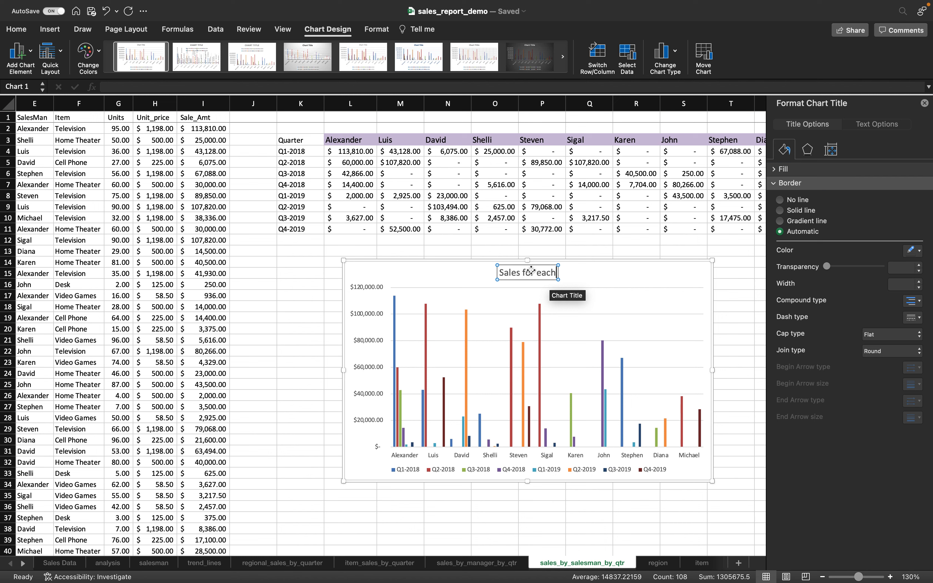
text( Salesman)
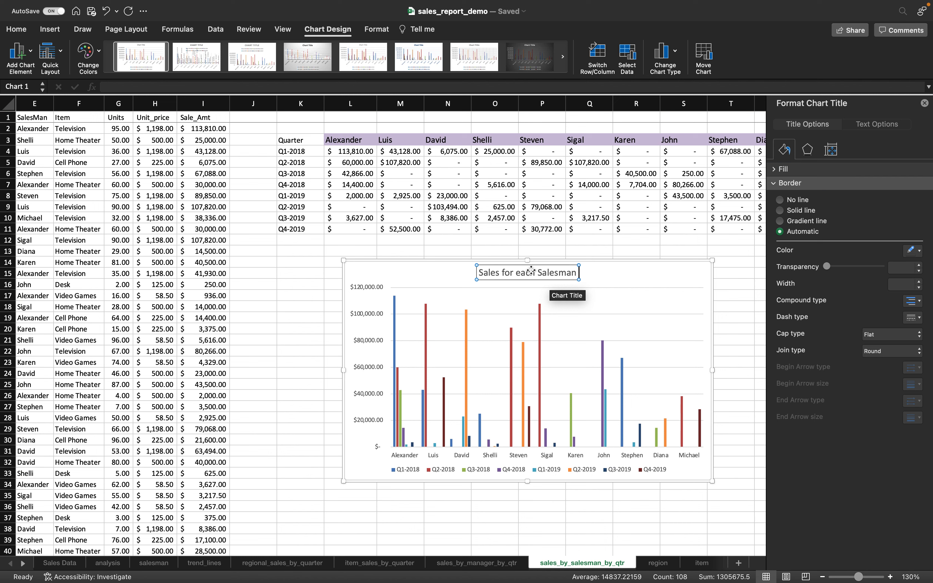
text( across Quarters)
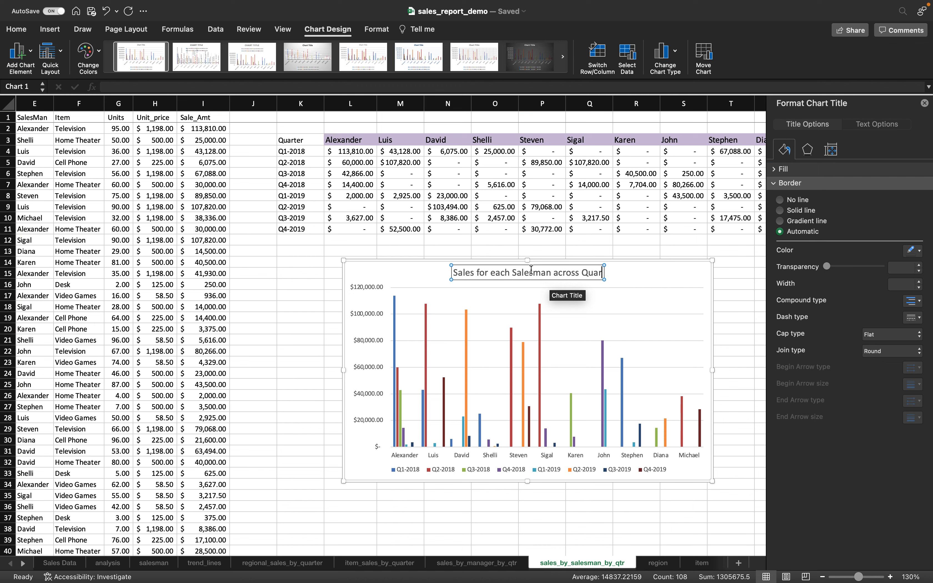
click(424, 518)
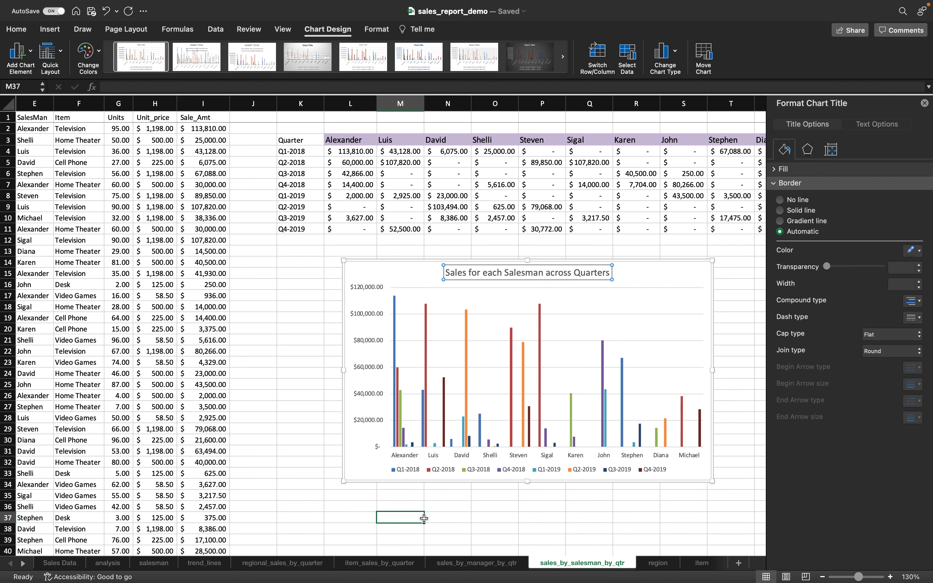
click(925, 103)
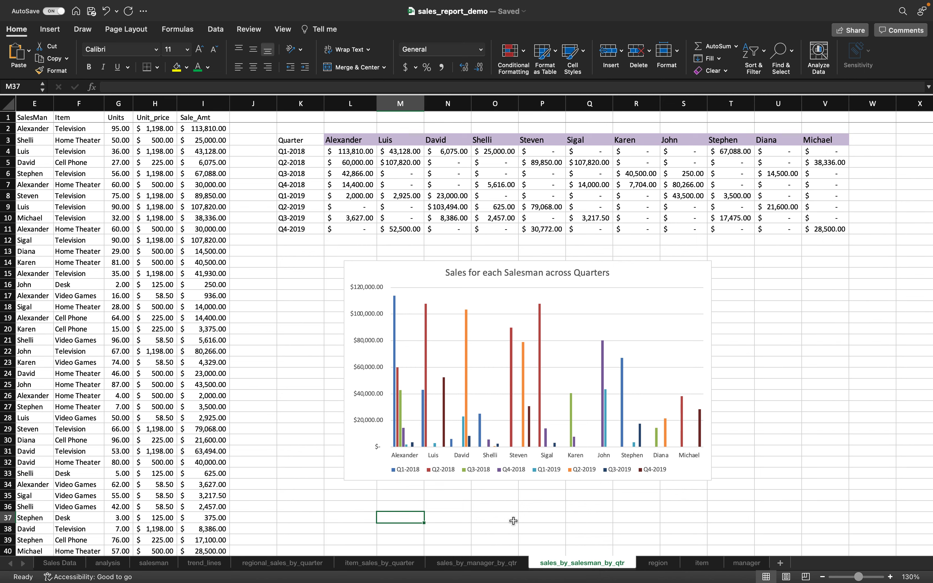
- Scroll the sheet left and right to review the finished grid and titled chart
scroll(513, 521, left, 5)
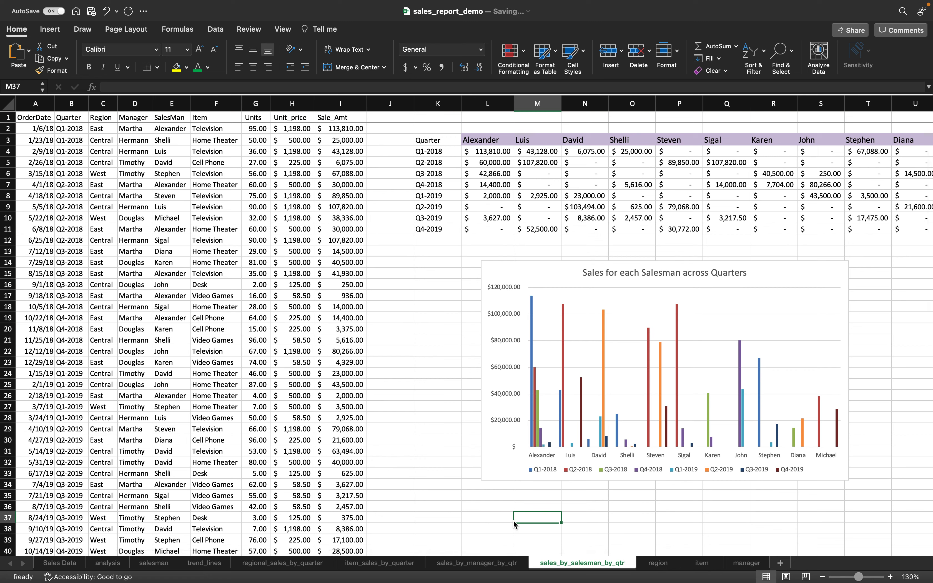
scroll(514, 525, right, 10)
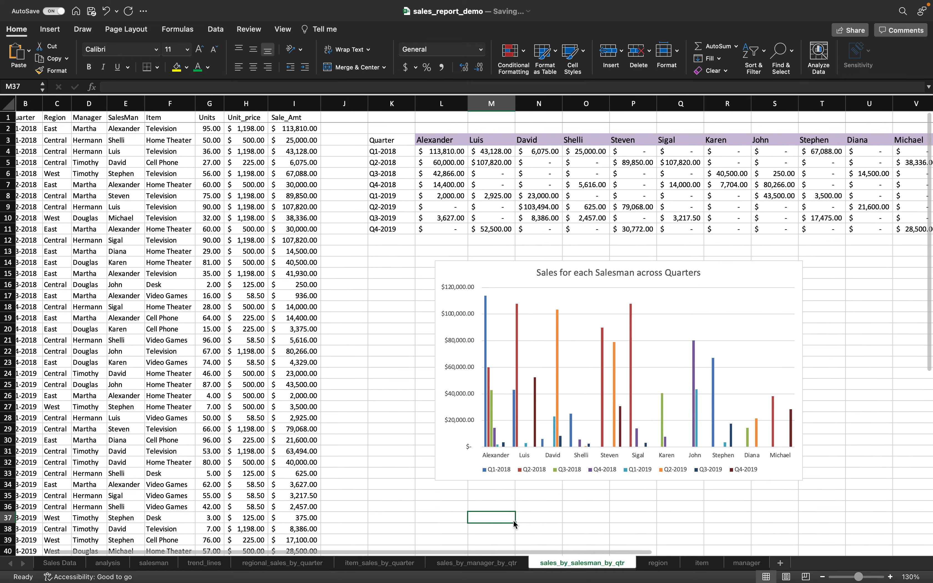
scroll(513, 519, left, 10)
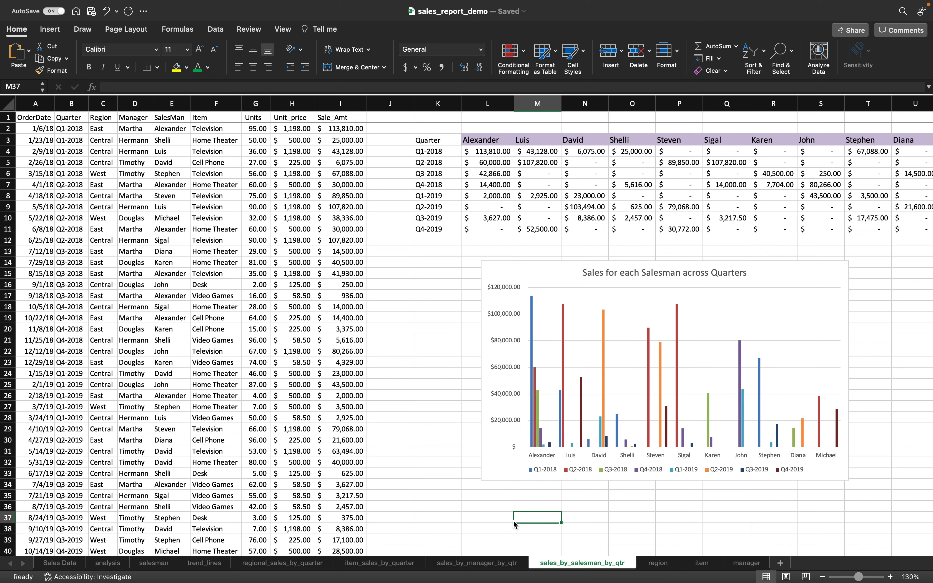
mouse_move(492, 2)
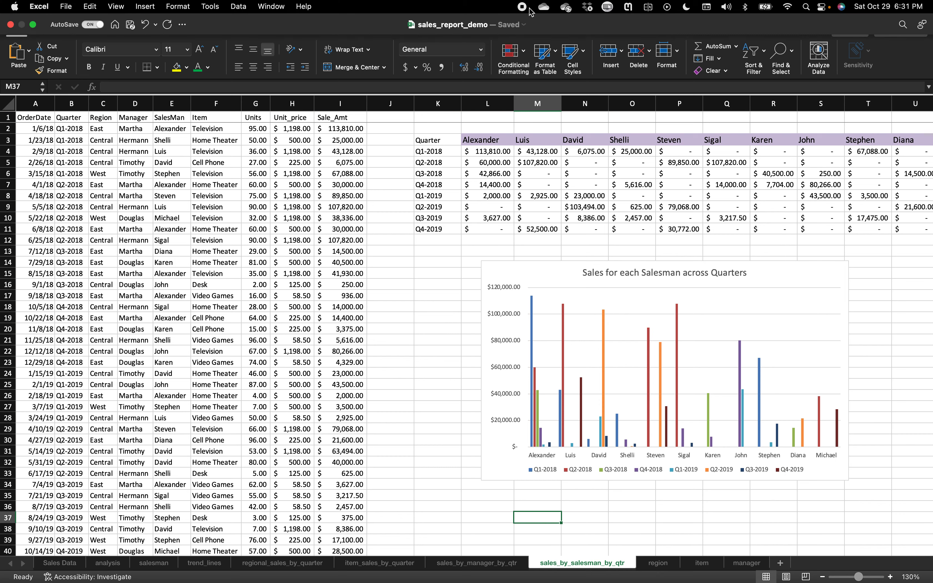